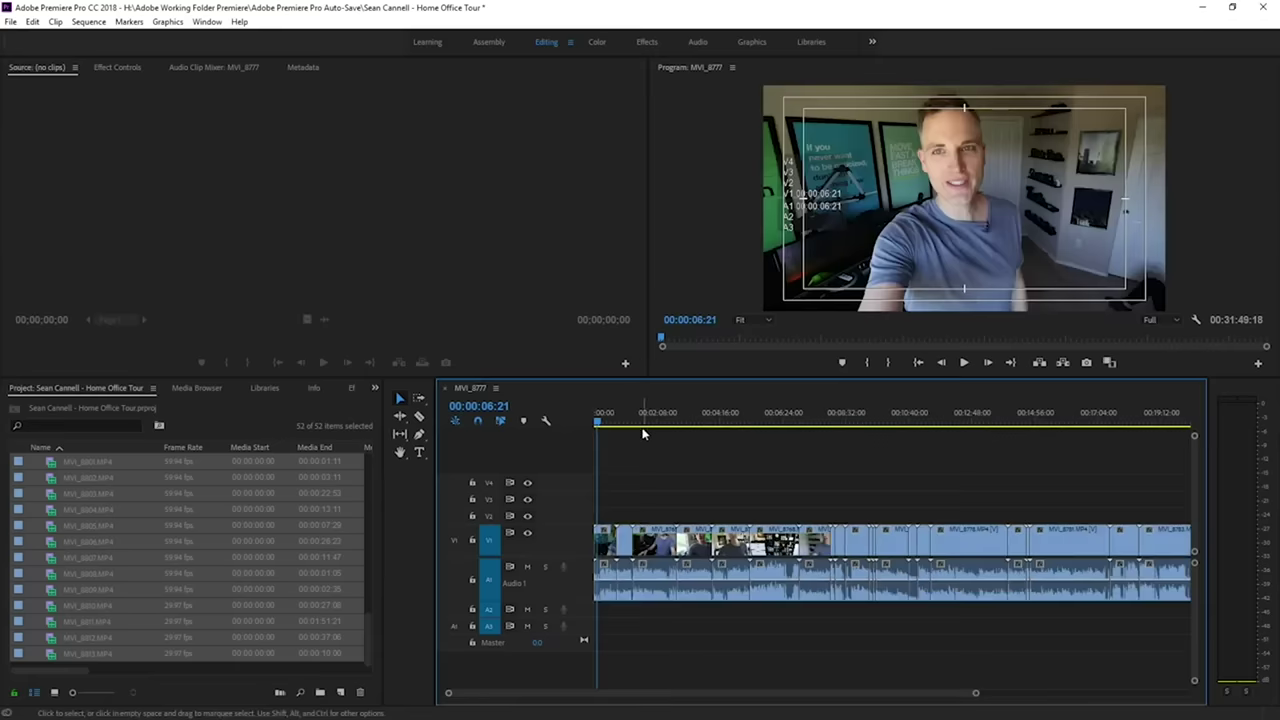
Skim through the MVI_8777 sequence to examine its talking clips and the group of short clips at the end.
left_click_drag(647, 420, 771, 420)
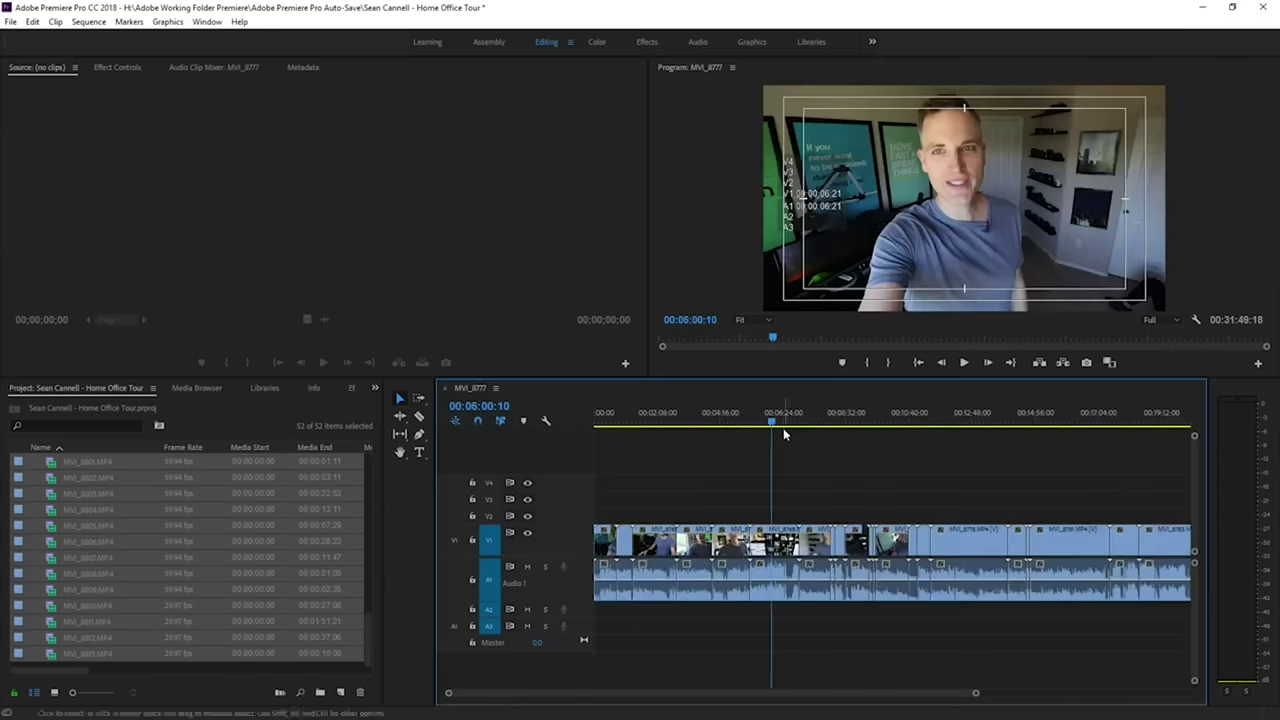
key("equal")
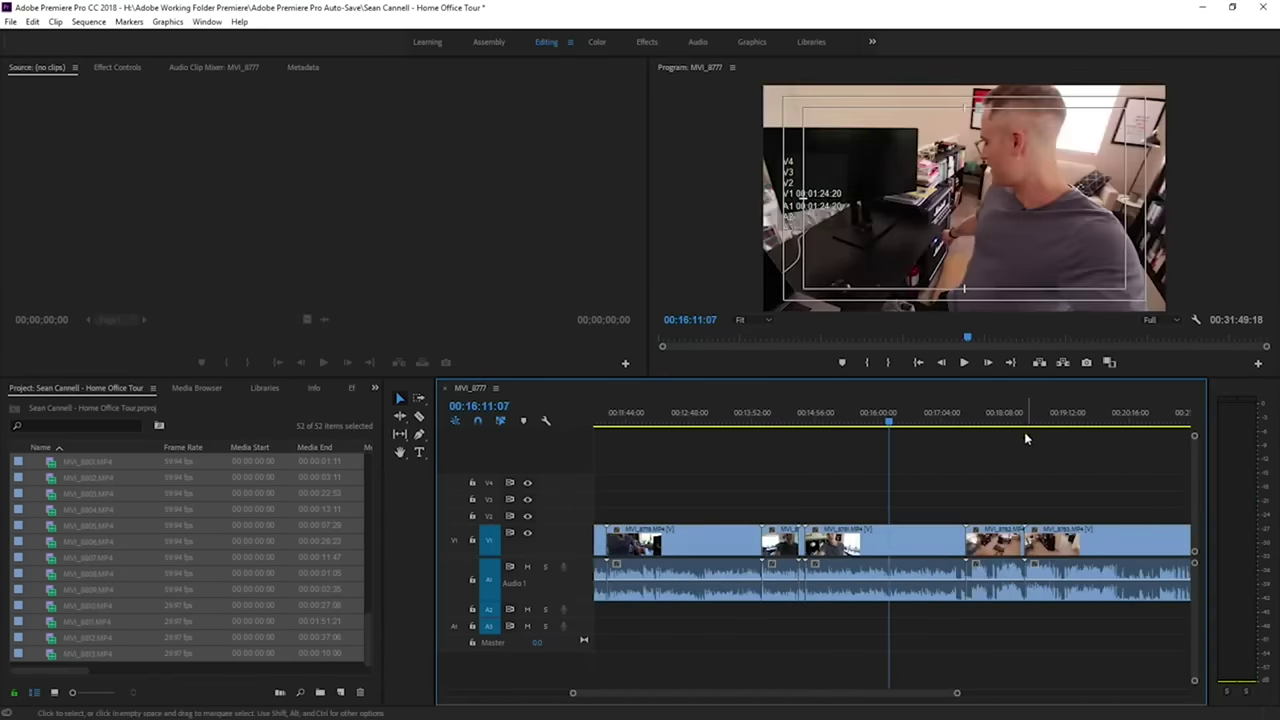
left_click(920, 413)
key("minus")
left_click(945, 412)
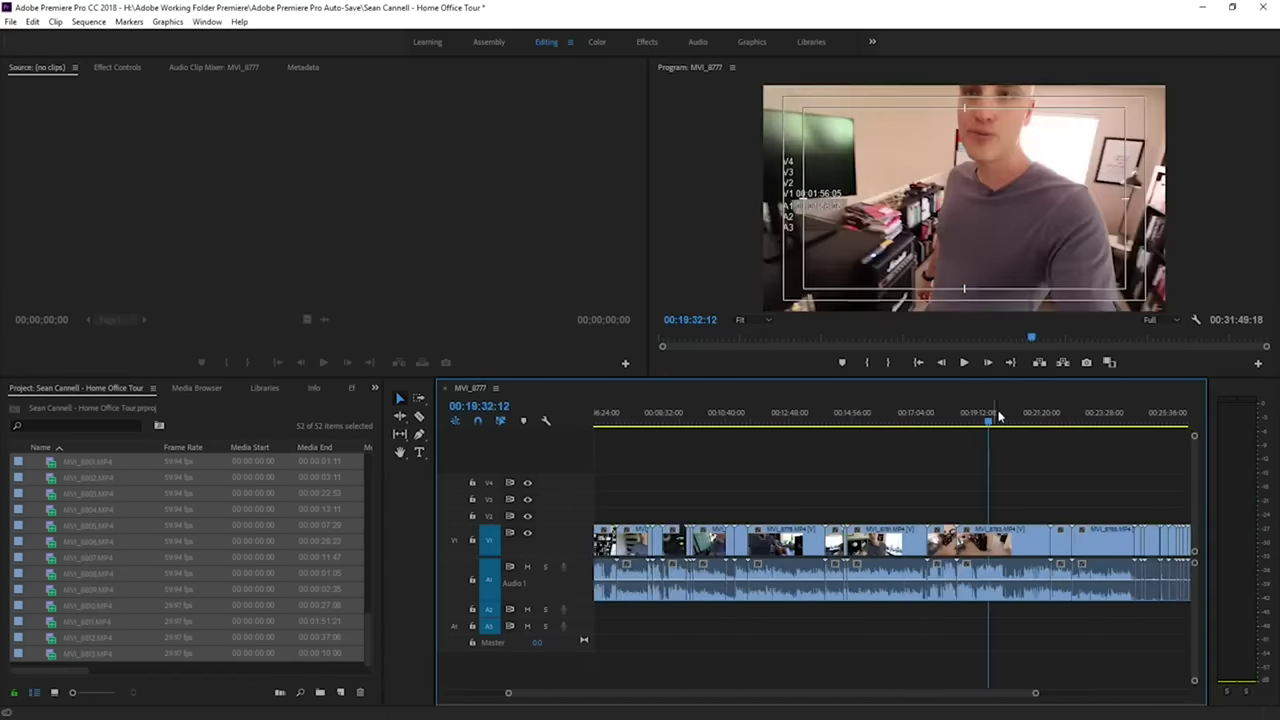
key("minus")
key("equal")
key("equal")
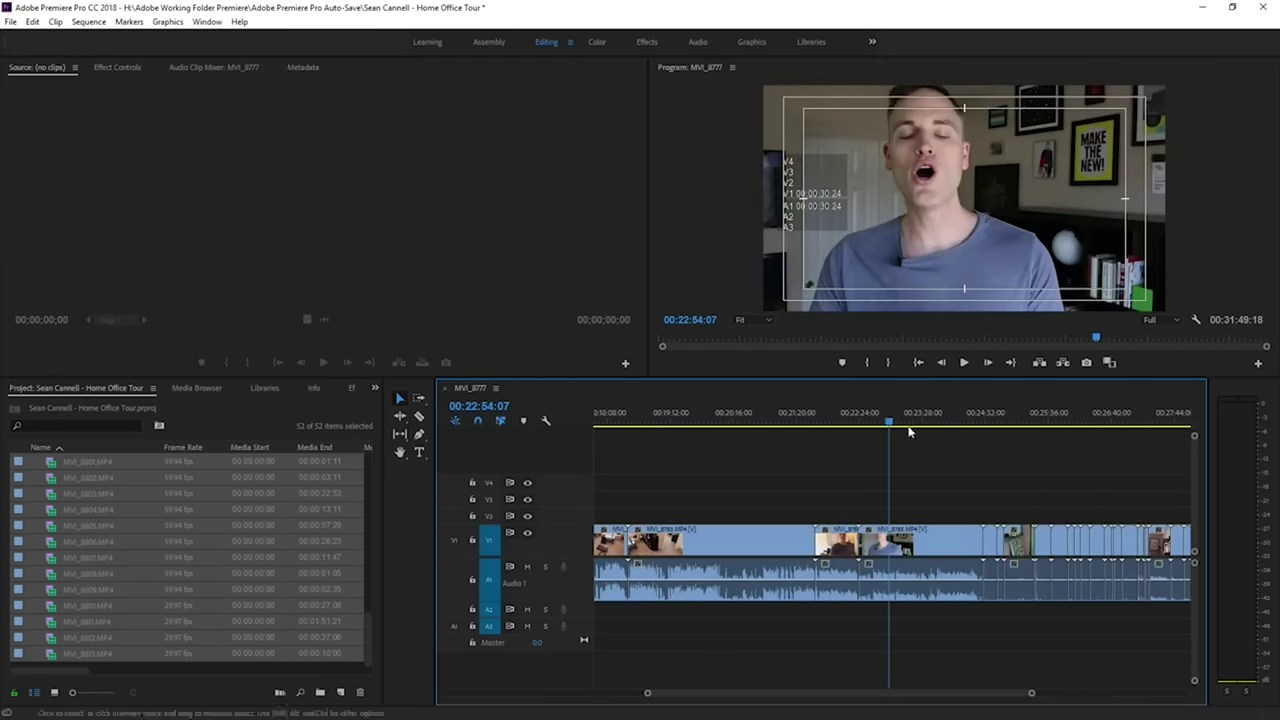
left_click(807, 418)
key("minus")
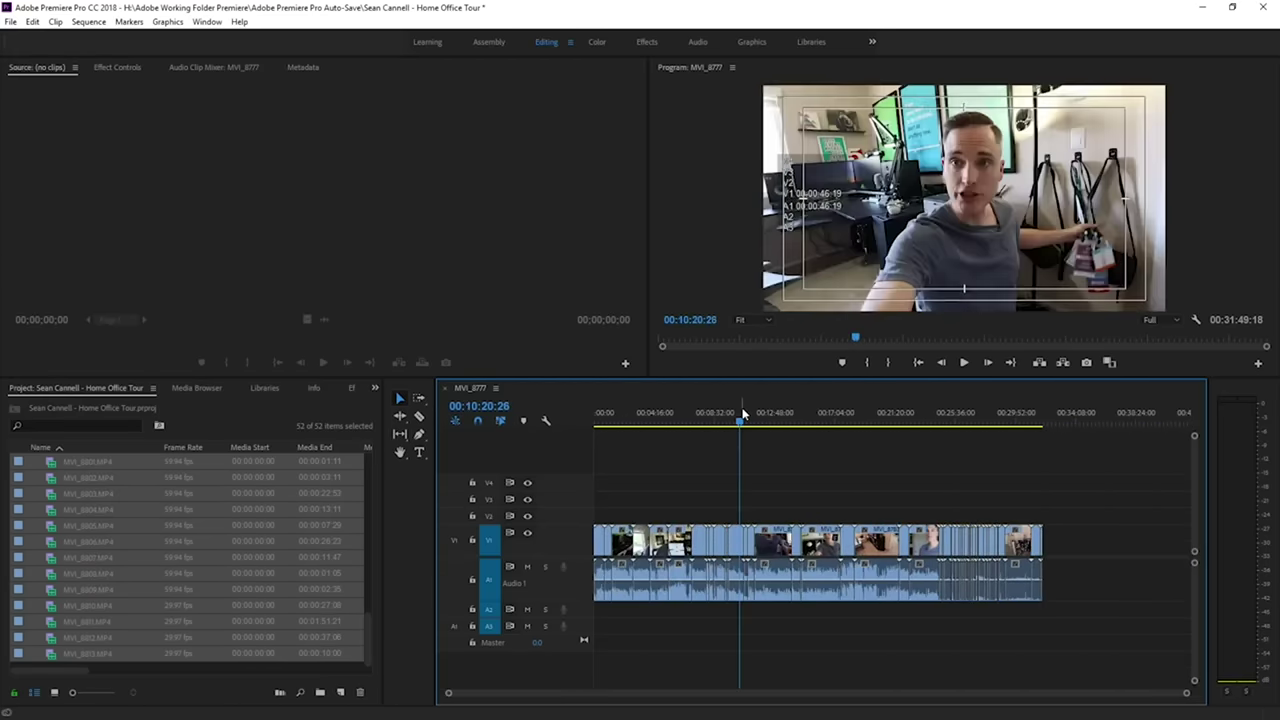
key("equal")
key("equal")
key("equal")
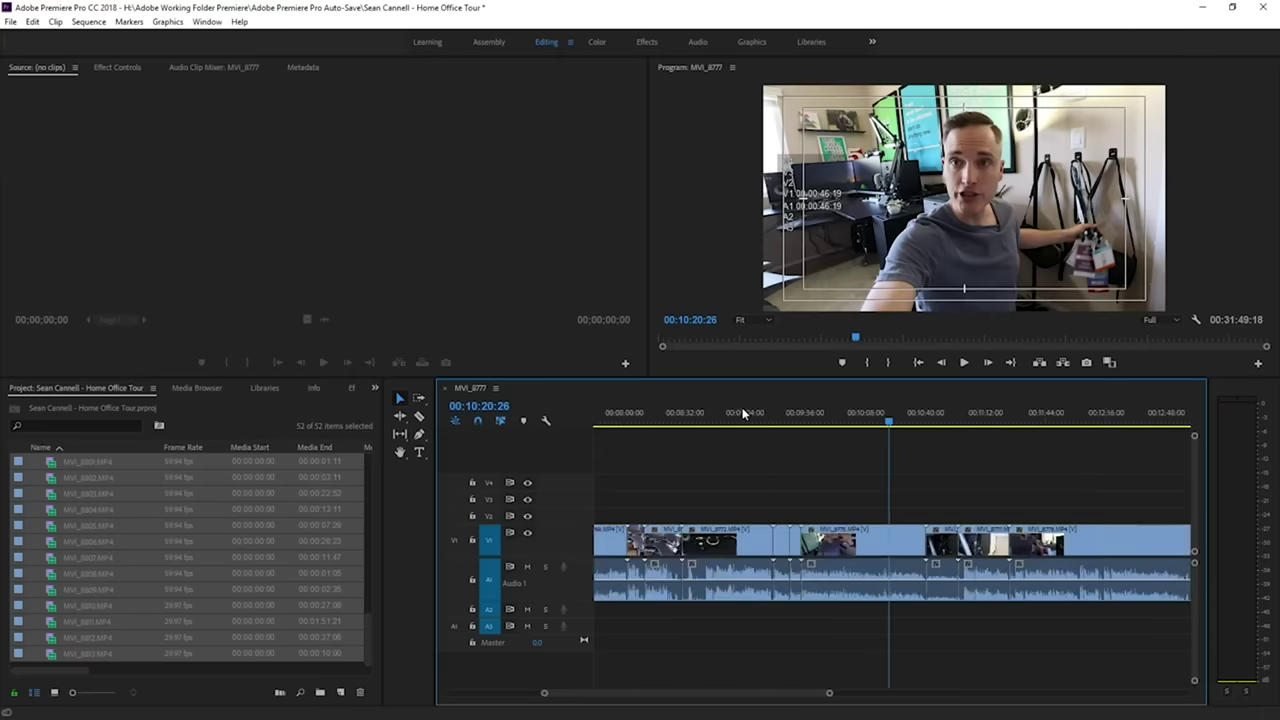
key("equal")
key("equal")
key("equal")
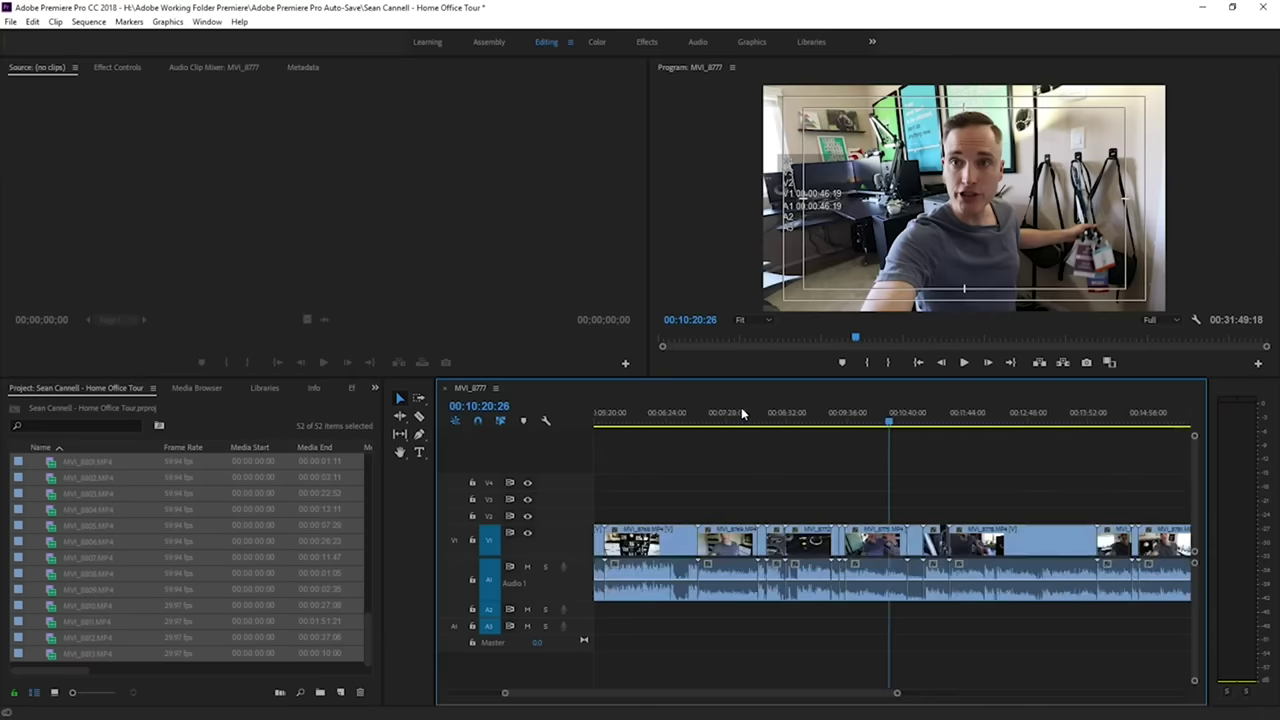
key("minus")
key("minus")
key("minus")
key("minus")
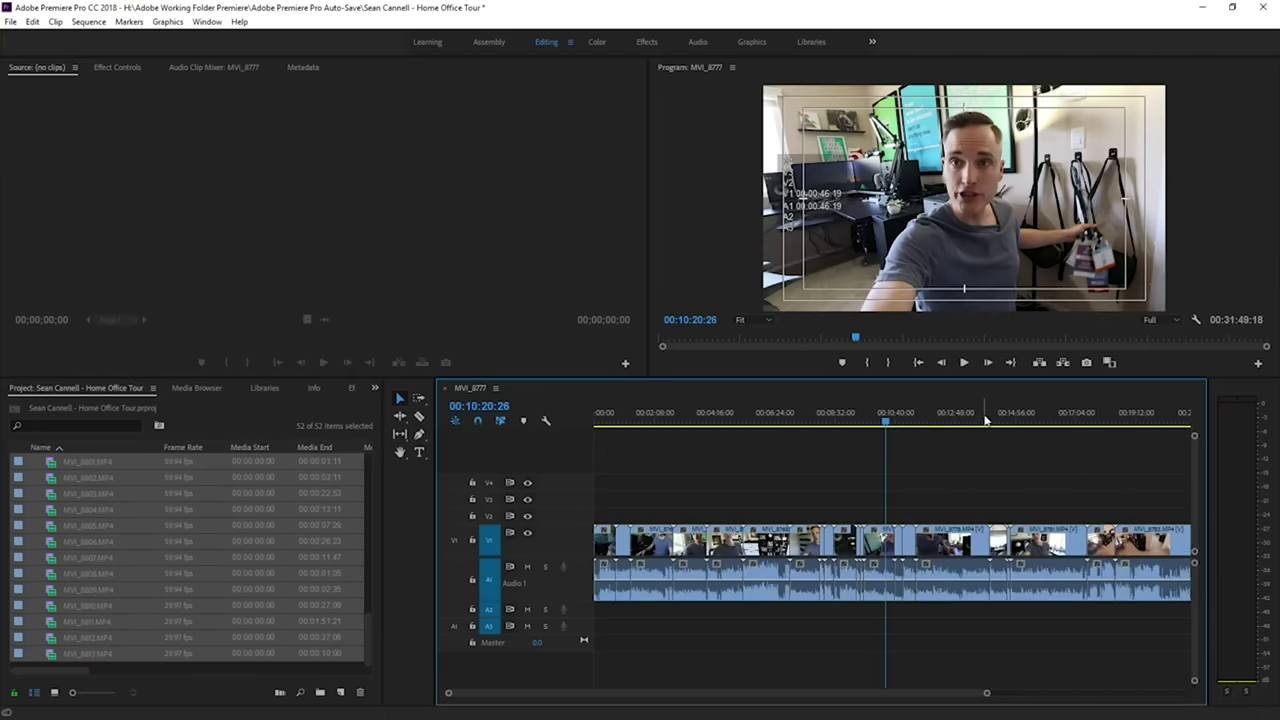
left_click(983, 416)
left_click(1035, 416)
key("equal")
key("minus")
key("minus")
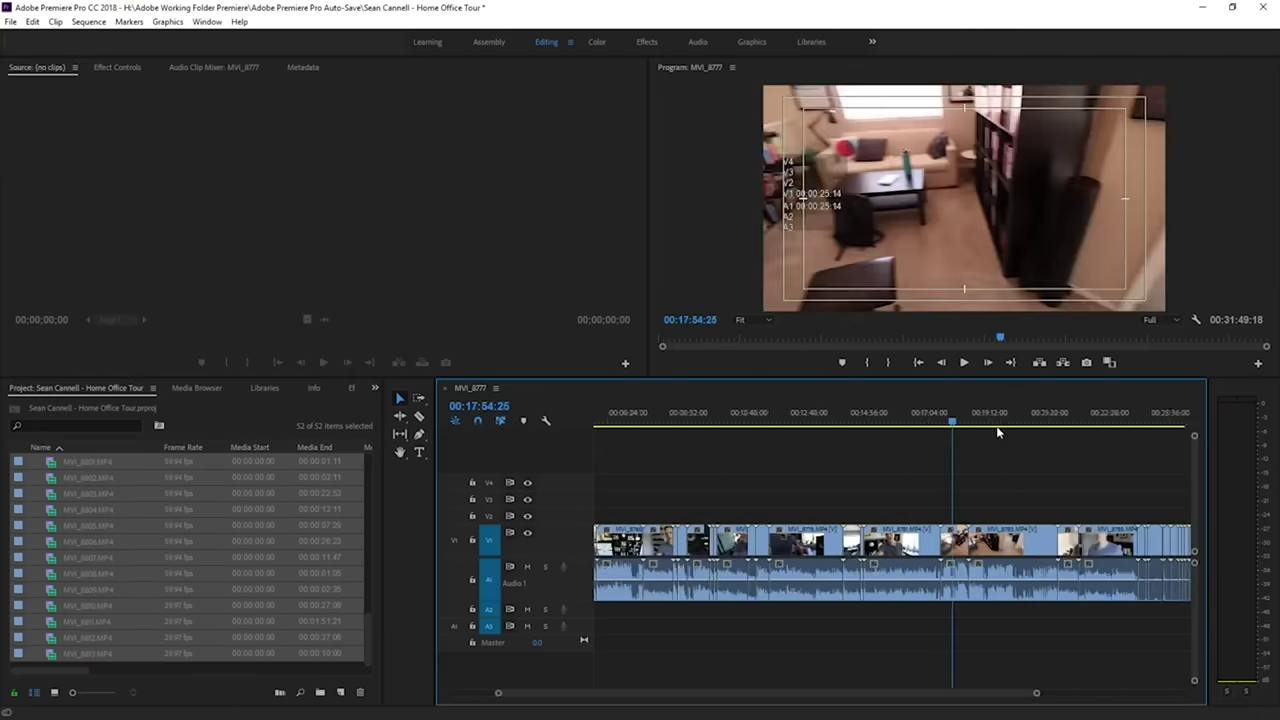
Shift the group of short clips at the sequence's end about 4 min 20 s later, separating them from the main footage.
left_click(950, 415)
left_click_drag(1101, 499, 943, 611)
left_click_drag(945, 544, 1007, 548)
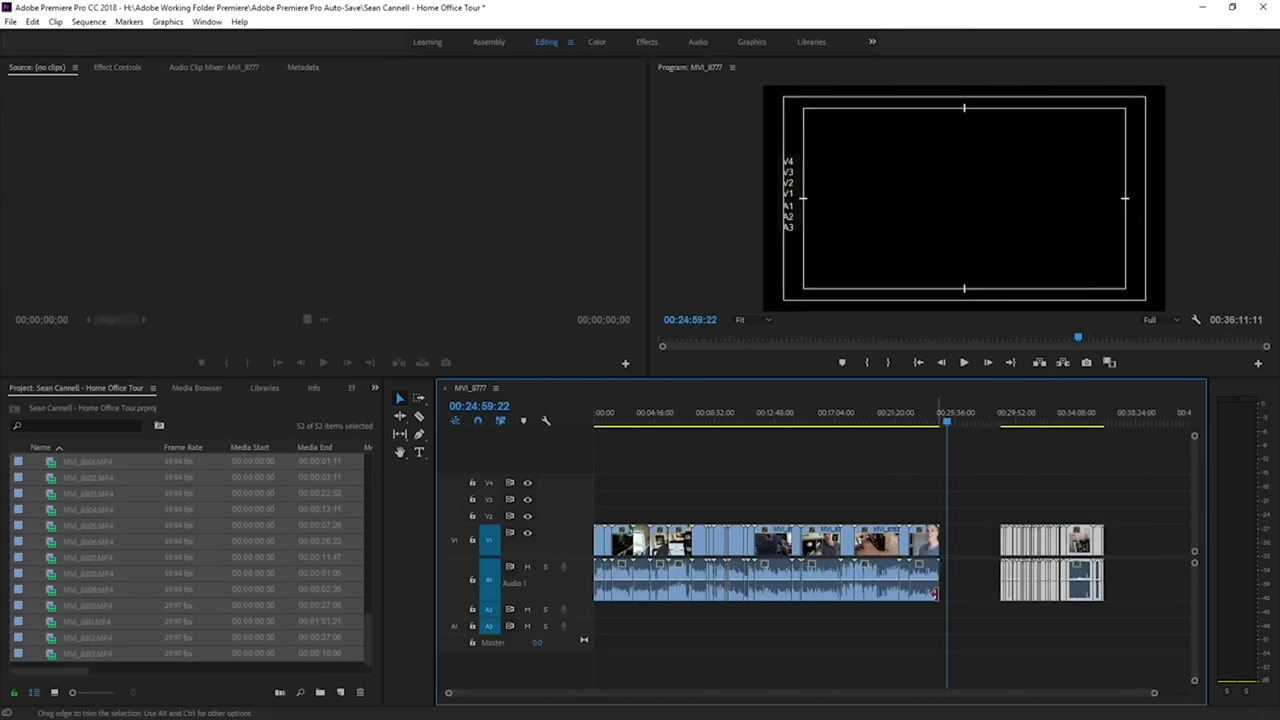
Unlink the video and audio of the separated short clips.
key("equal")
right_click(850, 582)
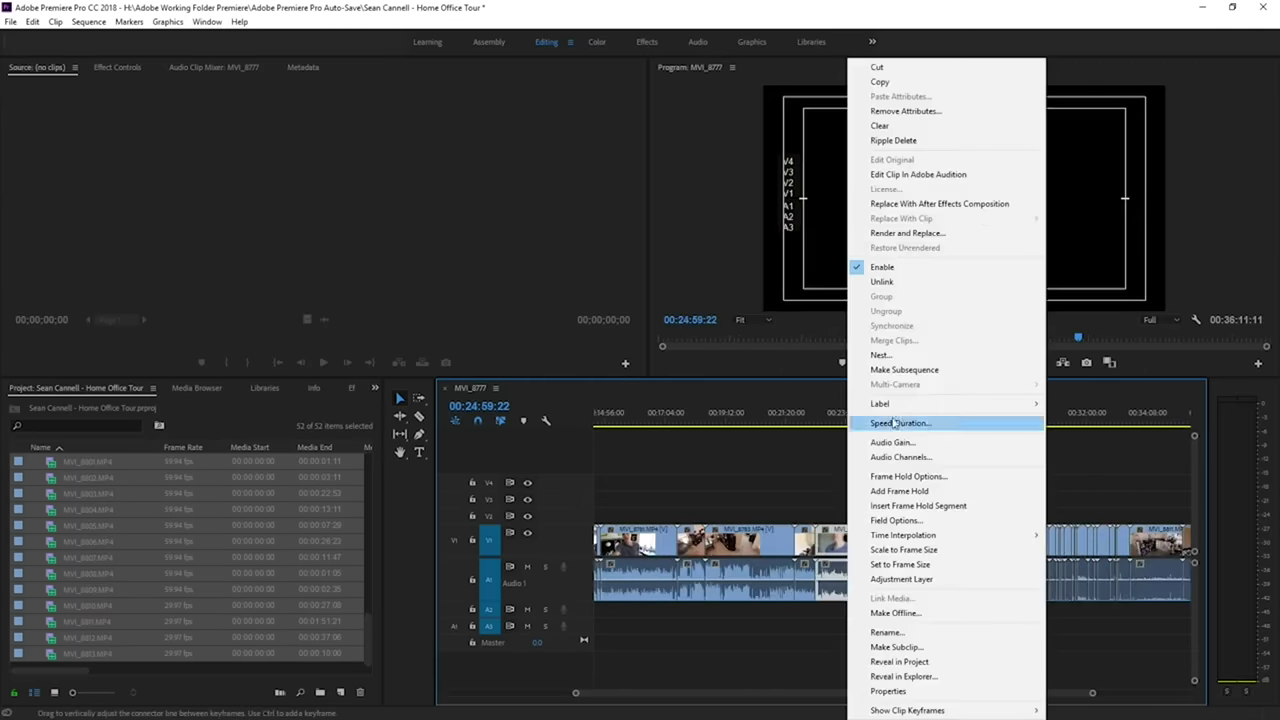
left_click(1137, 503)
key("minus")
right_click(1025, 595)
left_click(1060, 282)
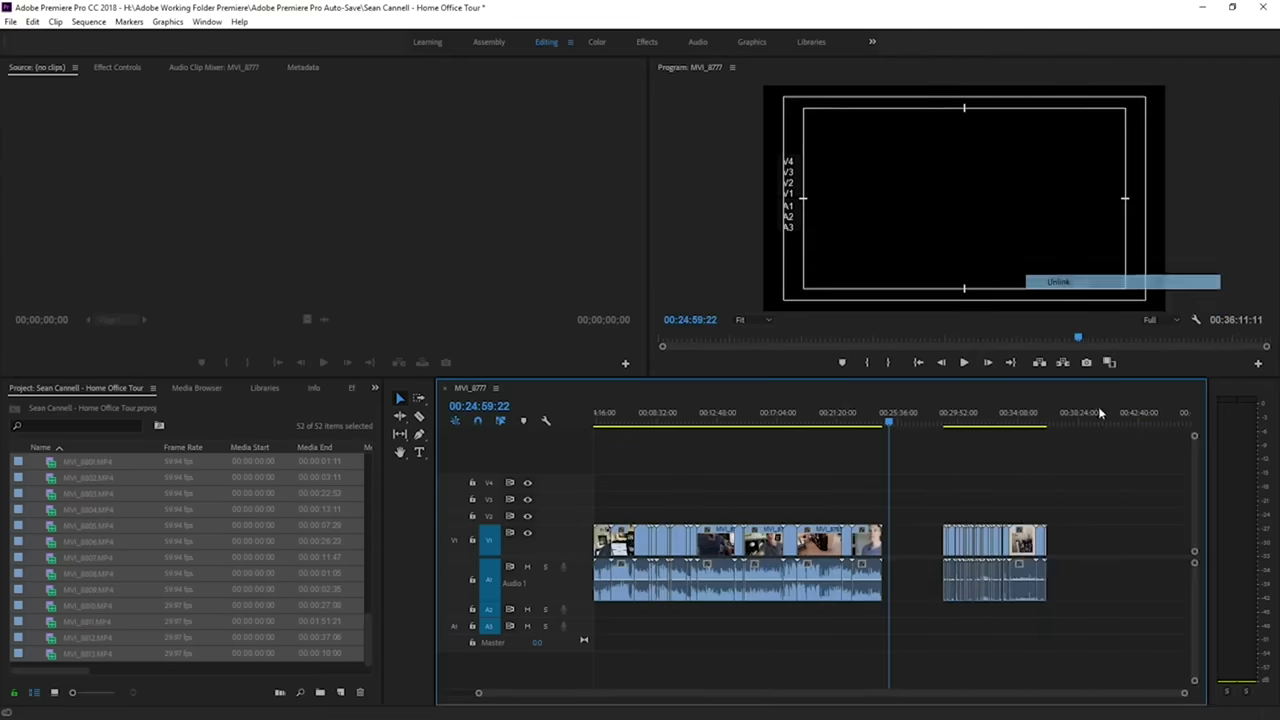
Remove the audio belonging to the separated short clips from track A1, keeping their video.
key("equal")
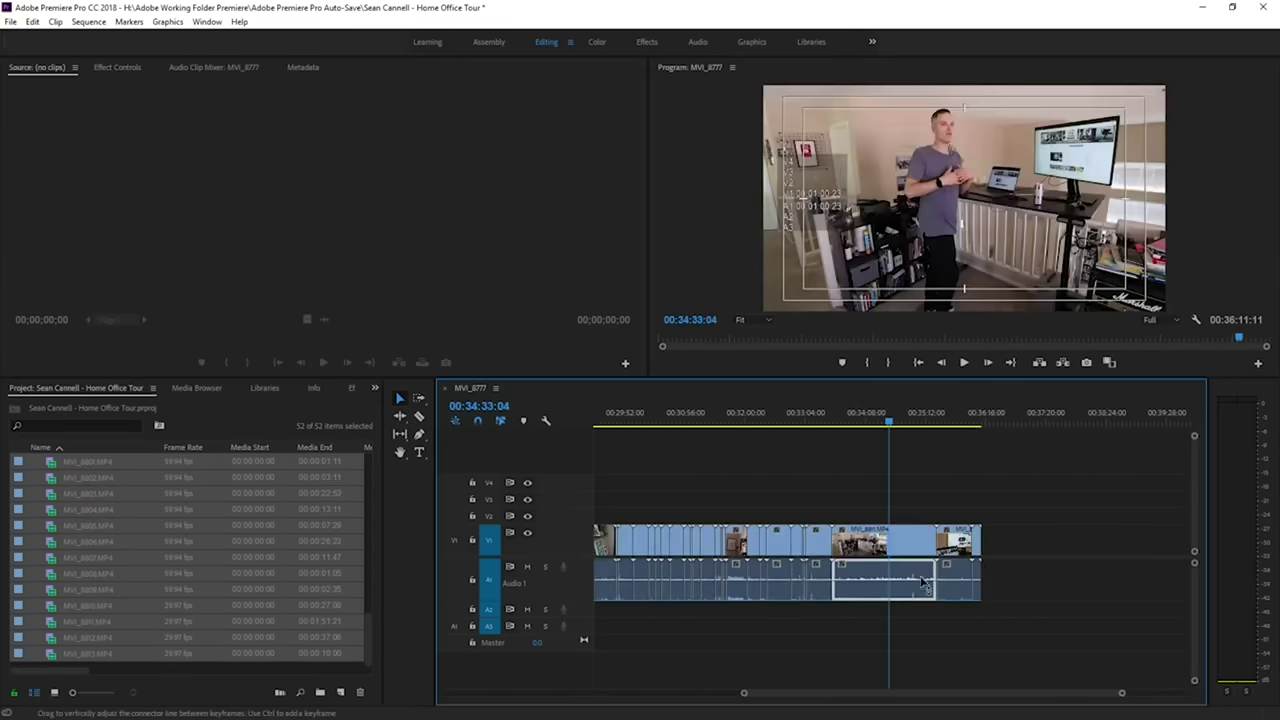
right_click(868, 540)
left_click(858, 523)
key("ctrl+z")
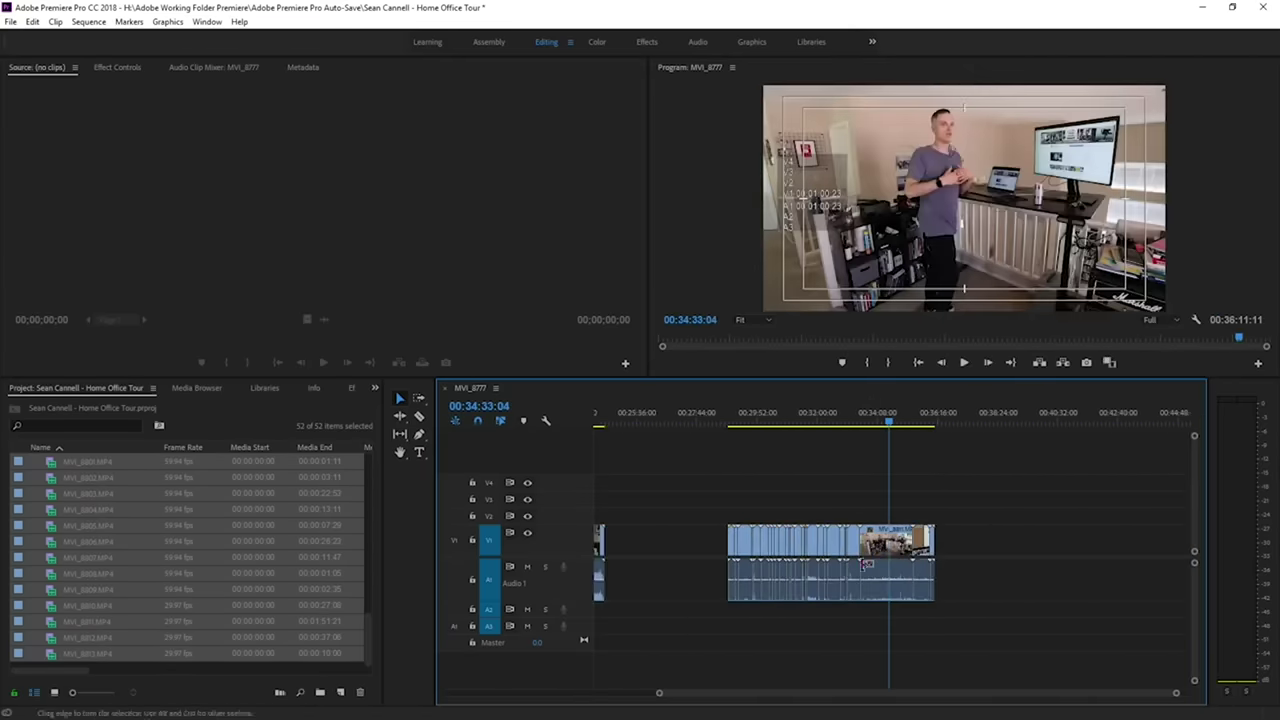
left_click_drag(866, 570, 919, 576)
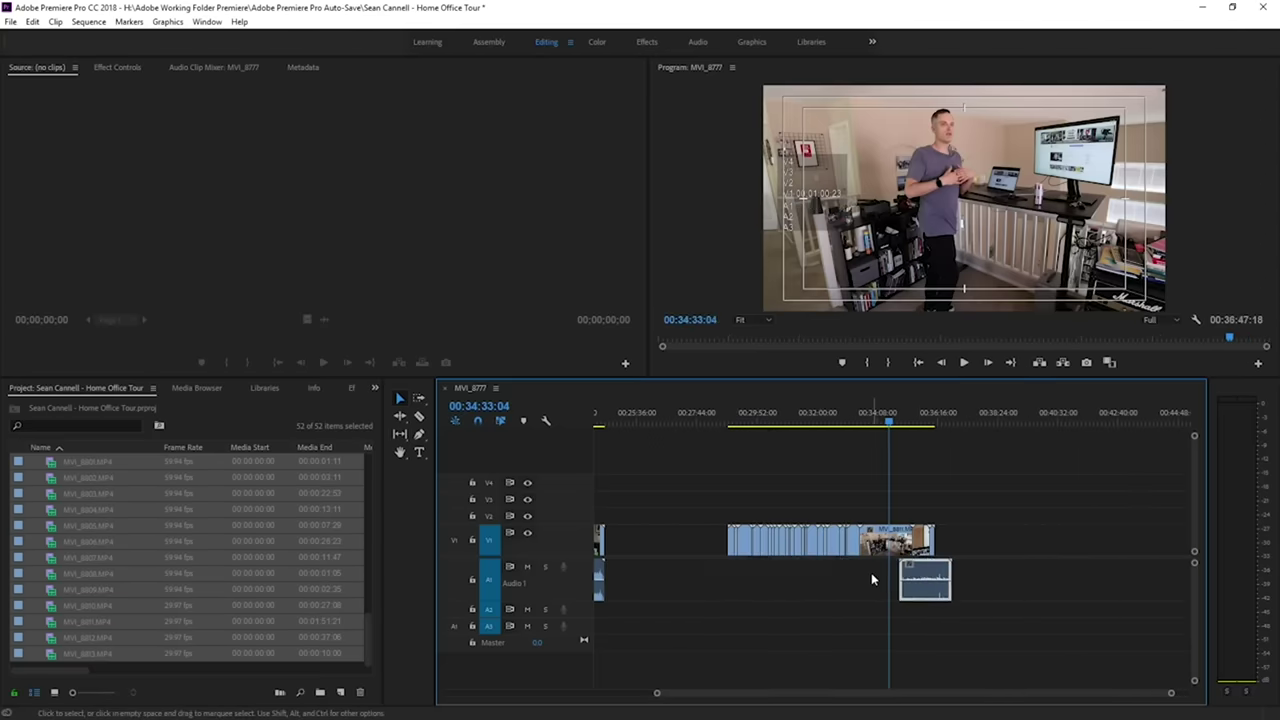
Move the video of all the separated short clips up to track V3, closer to the end of the main footage.
left_click_drag(703, 515, 1090, 554)
left_click_drag(906, 538, 836, 502)
left_click(723, 413)
key("backslash")
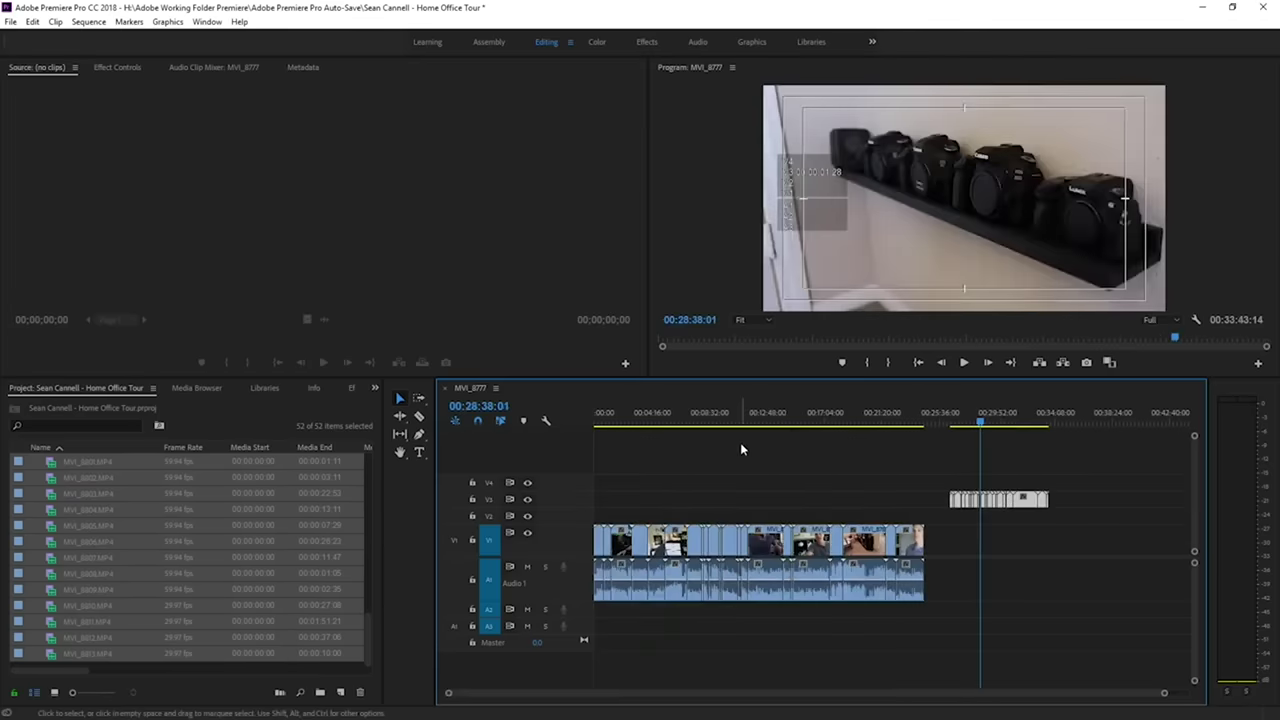
Play the opening clip MVI_8763.MP4 from its beginning to examine where its usable part starts.
key("equal")
key("equal")
key("equal")
key("equal")
key("space")
key("equal")
key("equal")
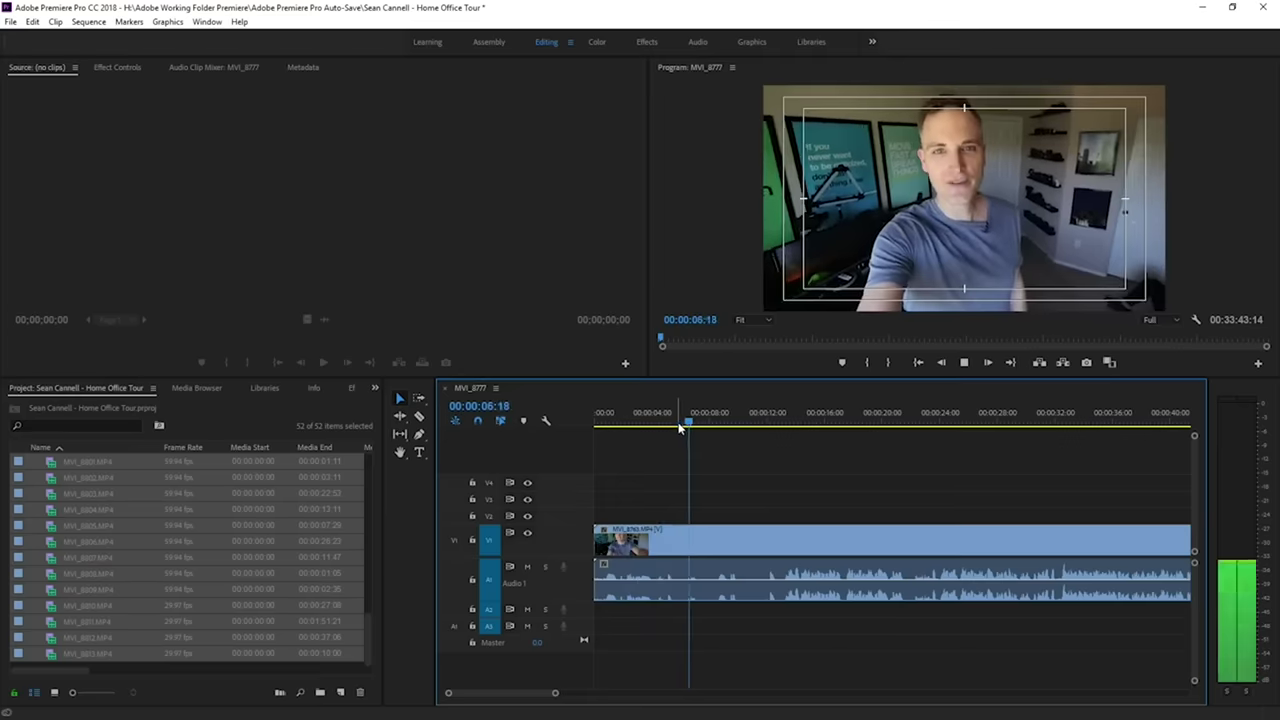
left_click(790, 411)
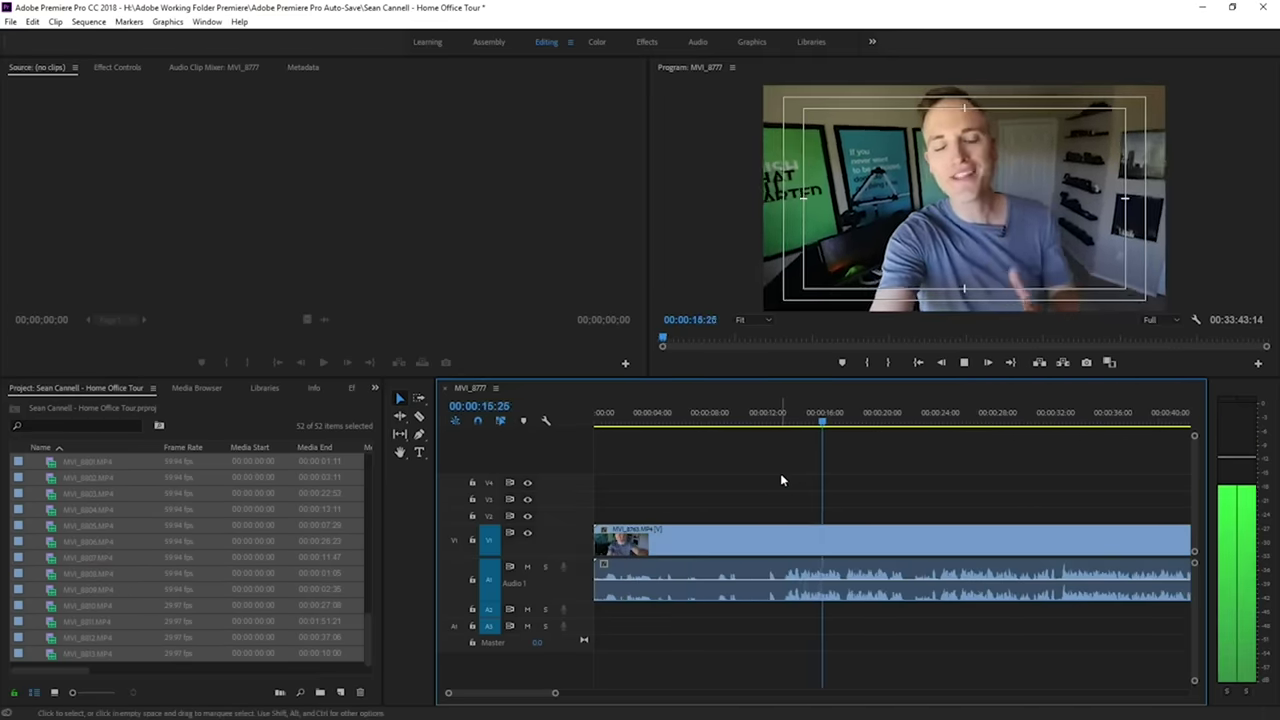
key("space")
key("minus")
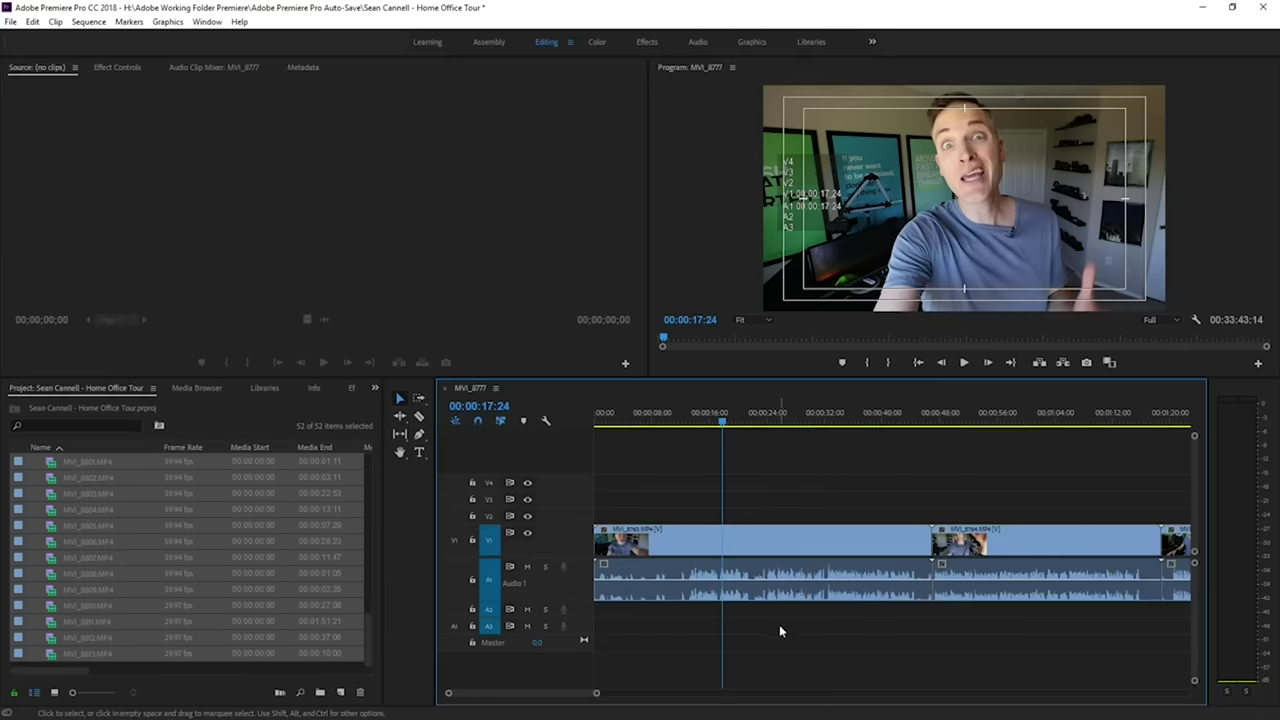
Trim the start of the opening clip MVI_8763.MP4 to about 00:00:32 and play back what is left.
left_click_drag(600, 572, 687, 566)
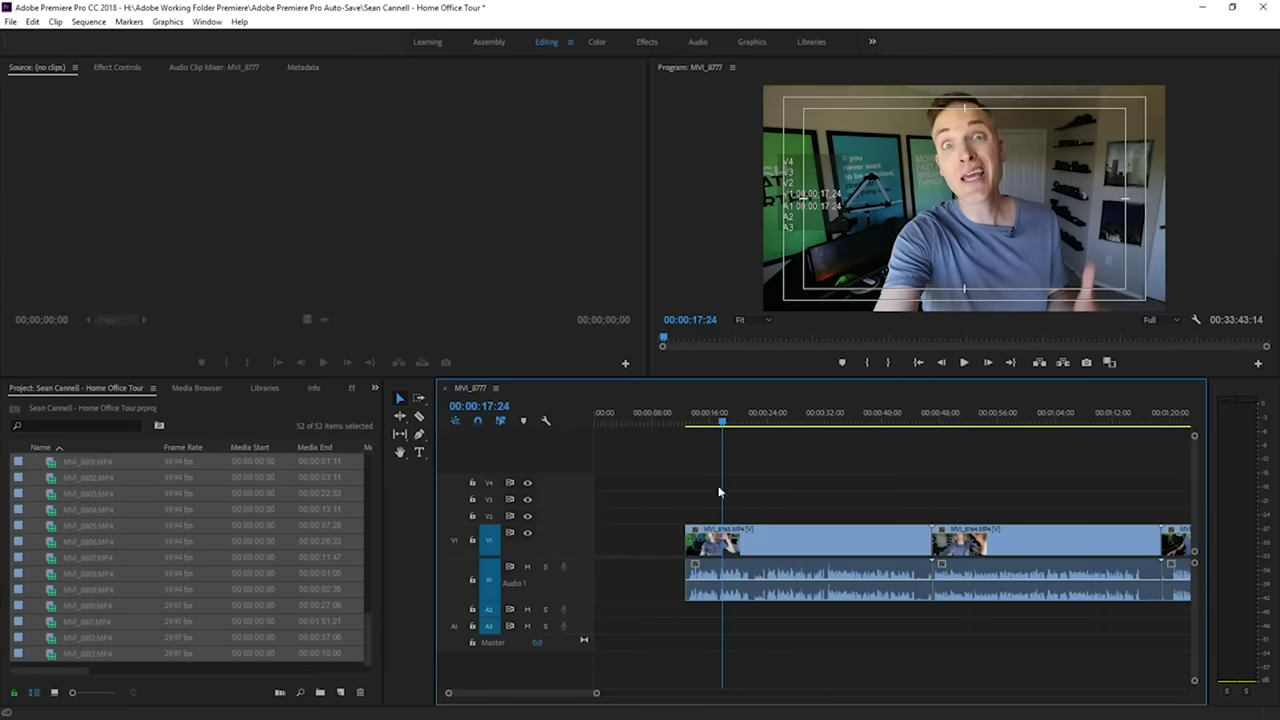
left_click_drag(688, 530, 826, 532)
left_click(831, 421)
key("space")
key("equal")
key("equal")
key("equal")
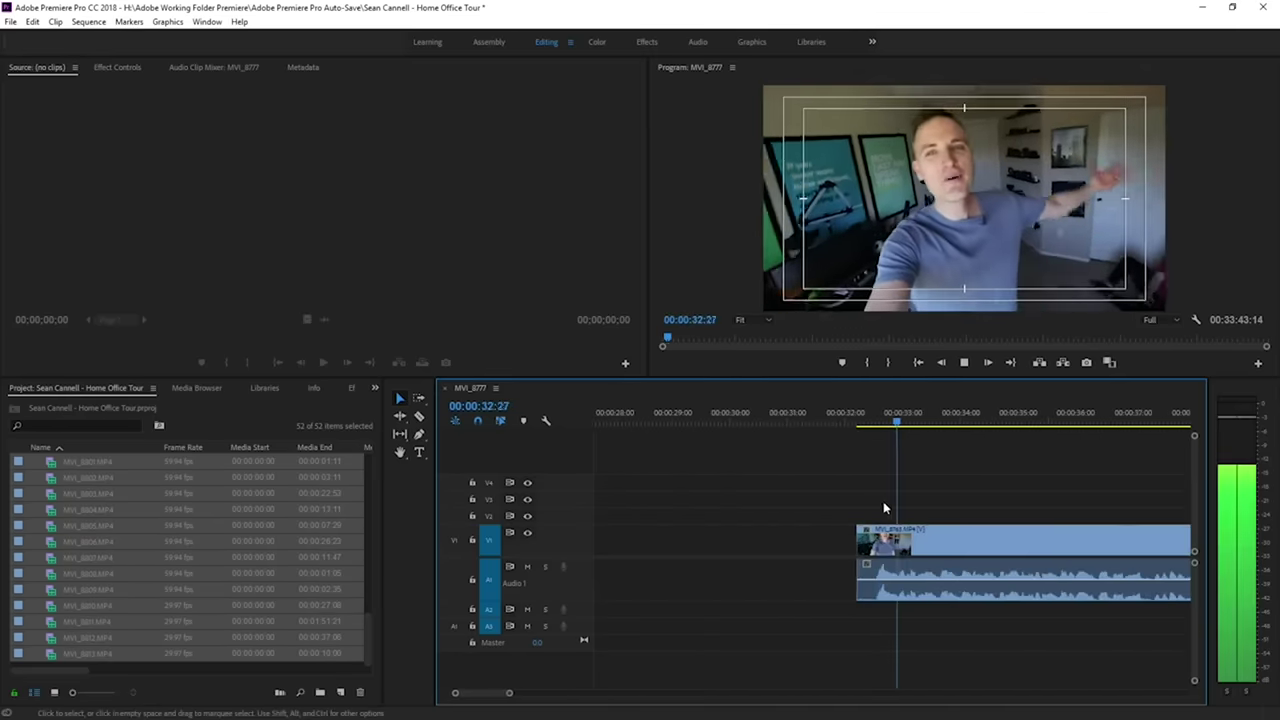
key("minus")
key("equal")
key("minus")
key("minus")
key("equal")
key("minus")
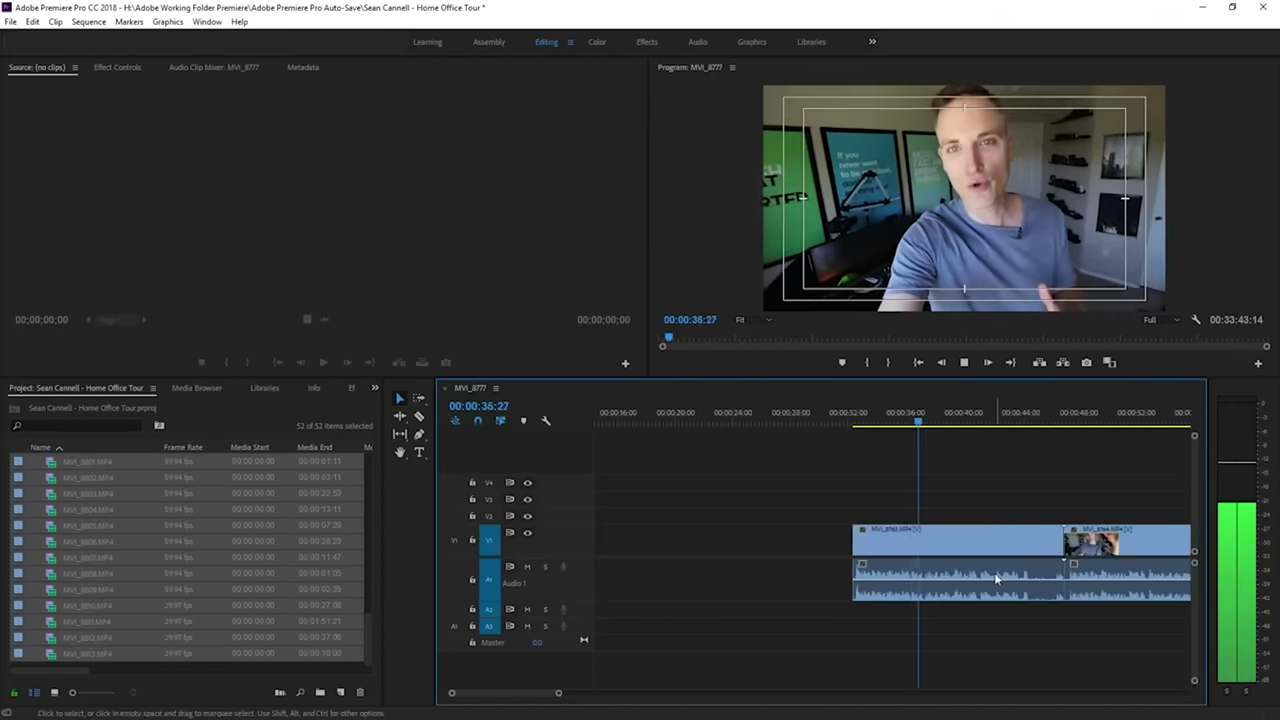
Enlarge the Program monitor by widening it and making the upper half of the workspace taller.
left_click_drag(648, 354, 551, 354)
left_click_drag(618, 378, 618, 394)
key("equal")
key("minus")
key("minus")
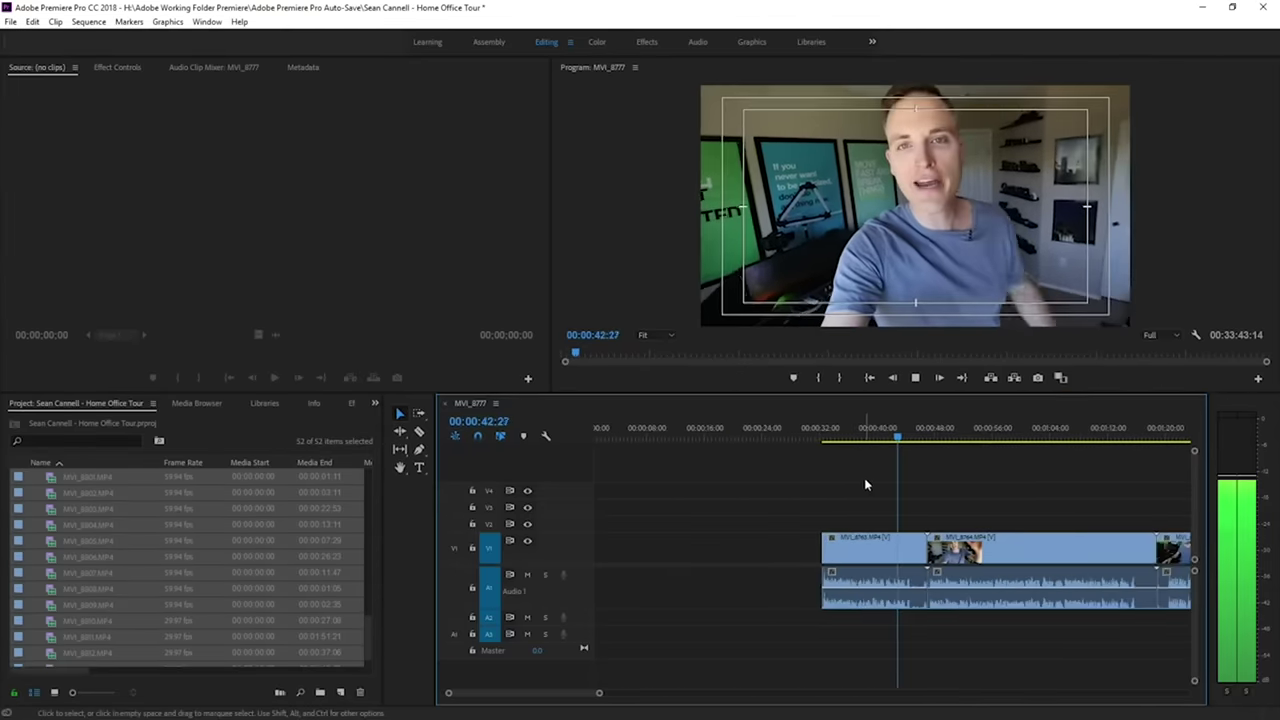
Delete the opening clip MVI_8763.MP4 from the timeline.
key("equal")
key("equal")
left_click(831, 545)
key("Delete")
Trim about 8 frames off the start of MVI_8764.MP4 and play its opening seconds.
left_click(985, 430)
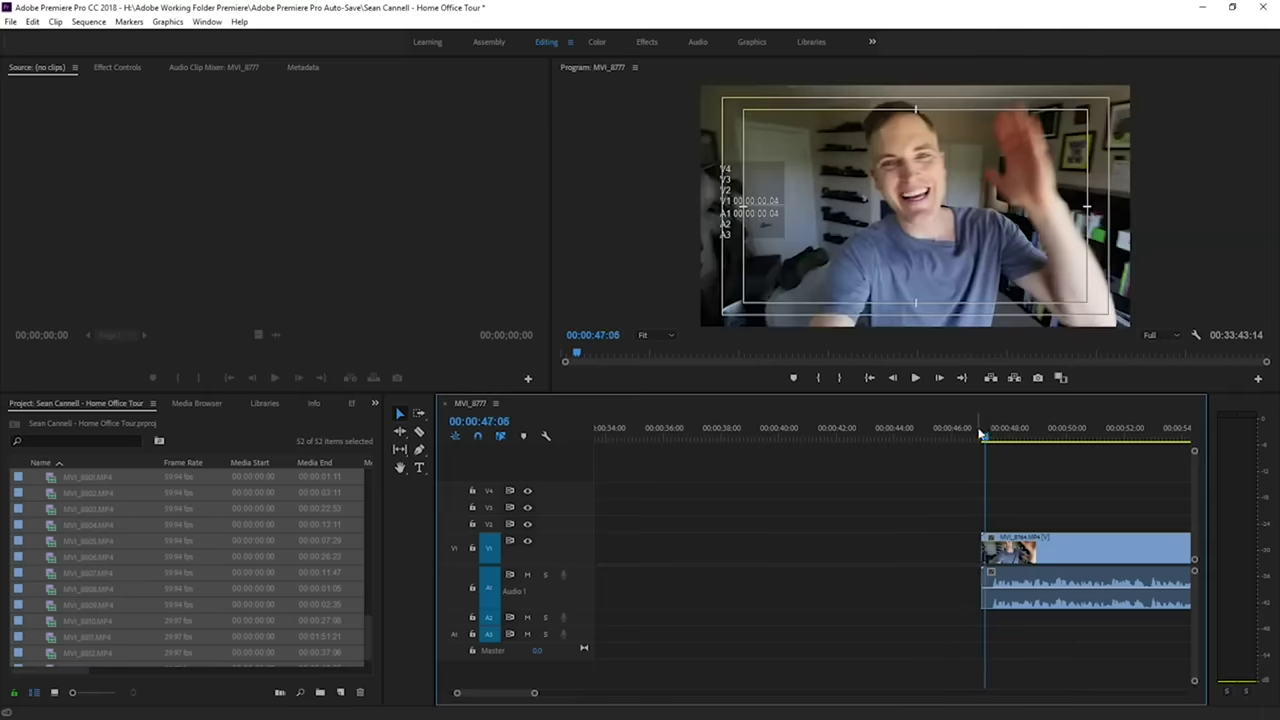
key("equal")
key("space")
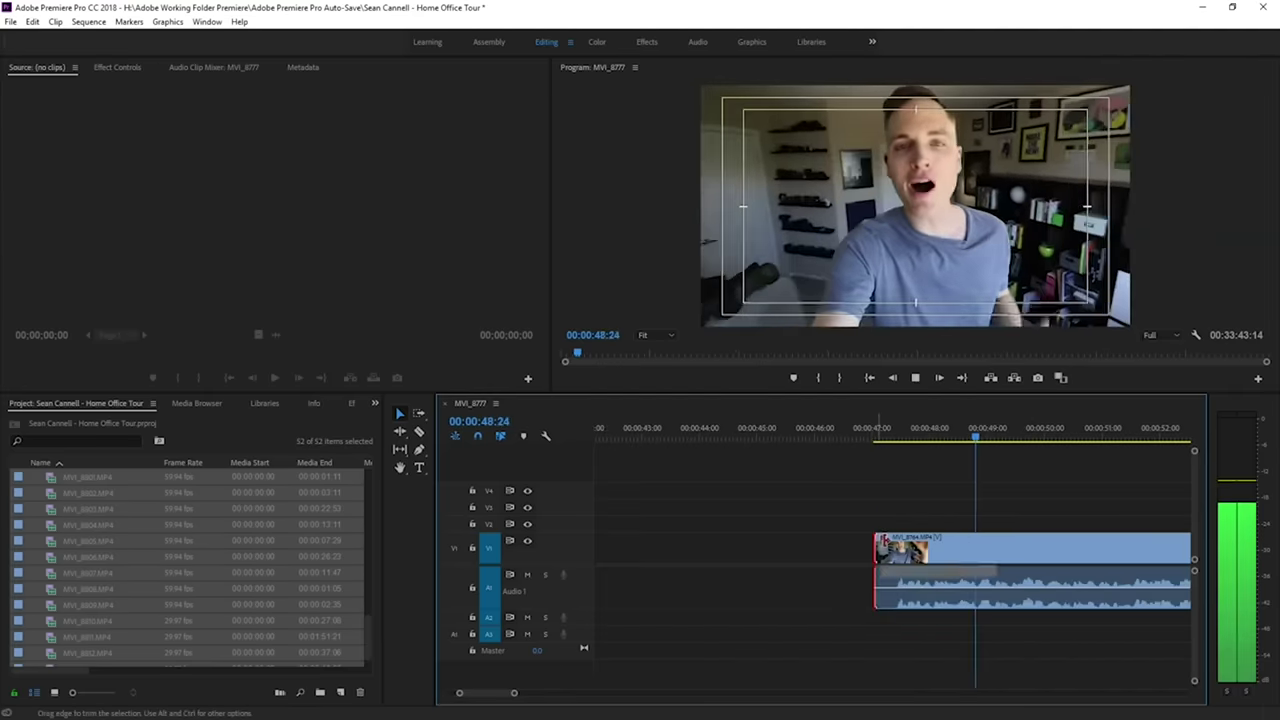
key("minus")
key("minus")
key("minus")
key("equal")
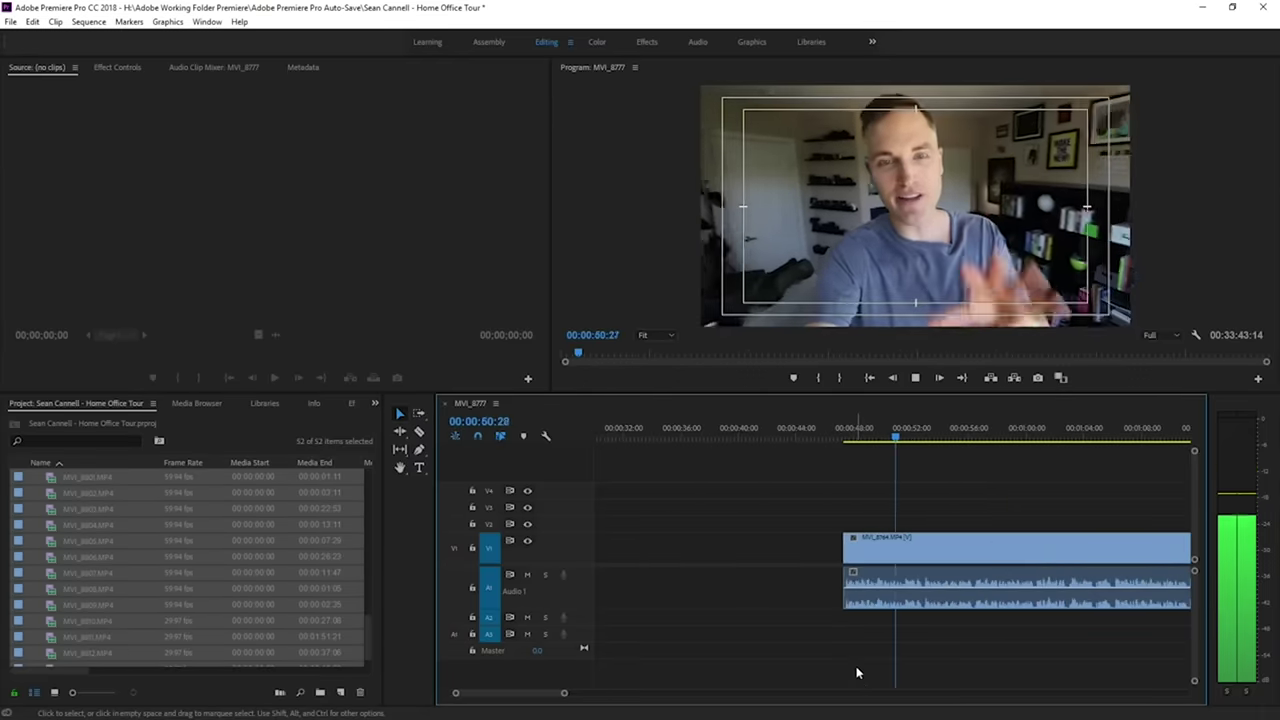
key("space")
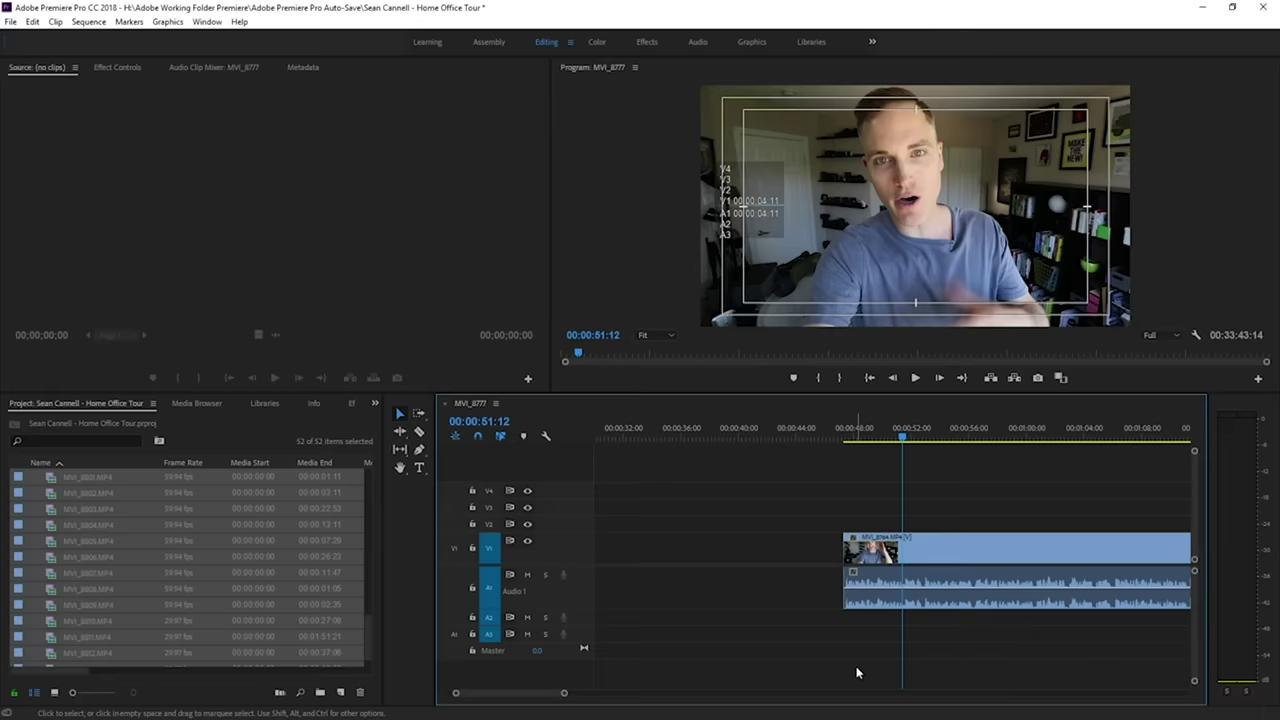
Trim about 2.5 s off the end of MVI_8764.MP4 and play the clip up to near its new end.
key("space")
key("minus")
key("equal")
key("minus")
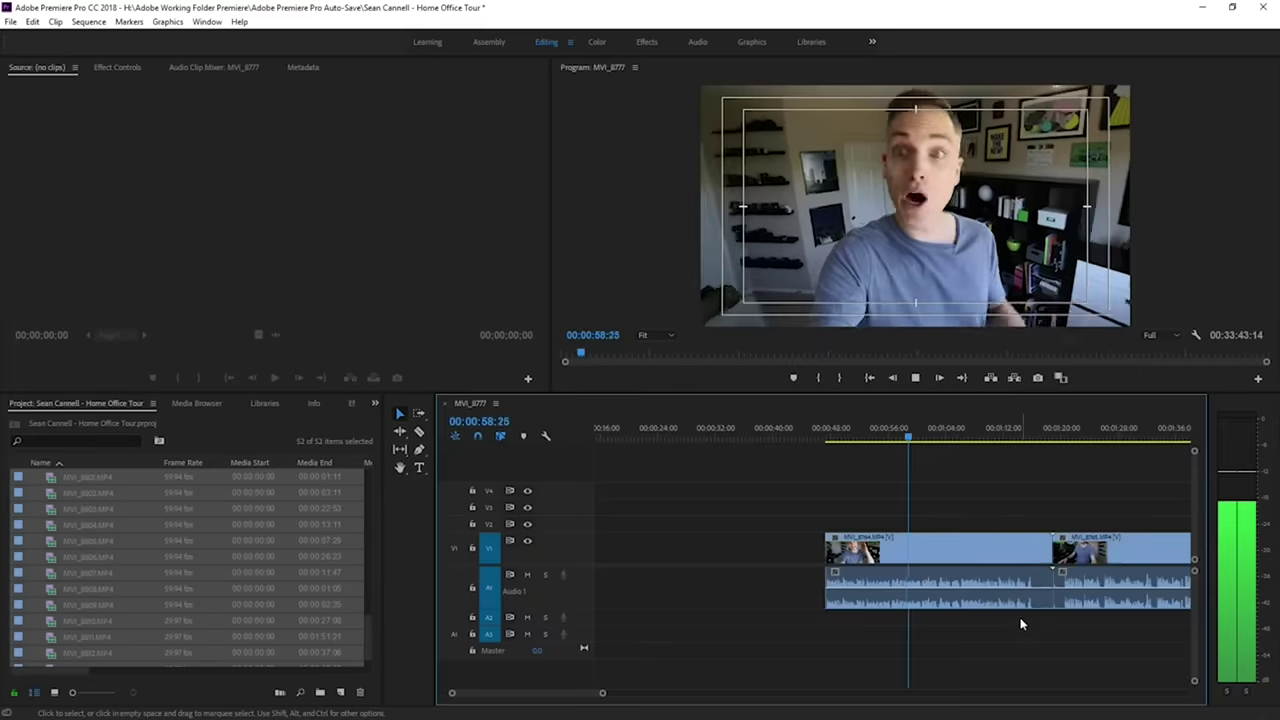
key("equal")
left_click(1057, 541)
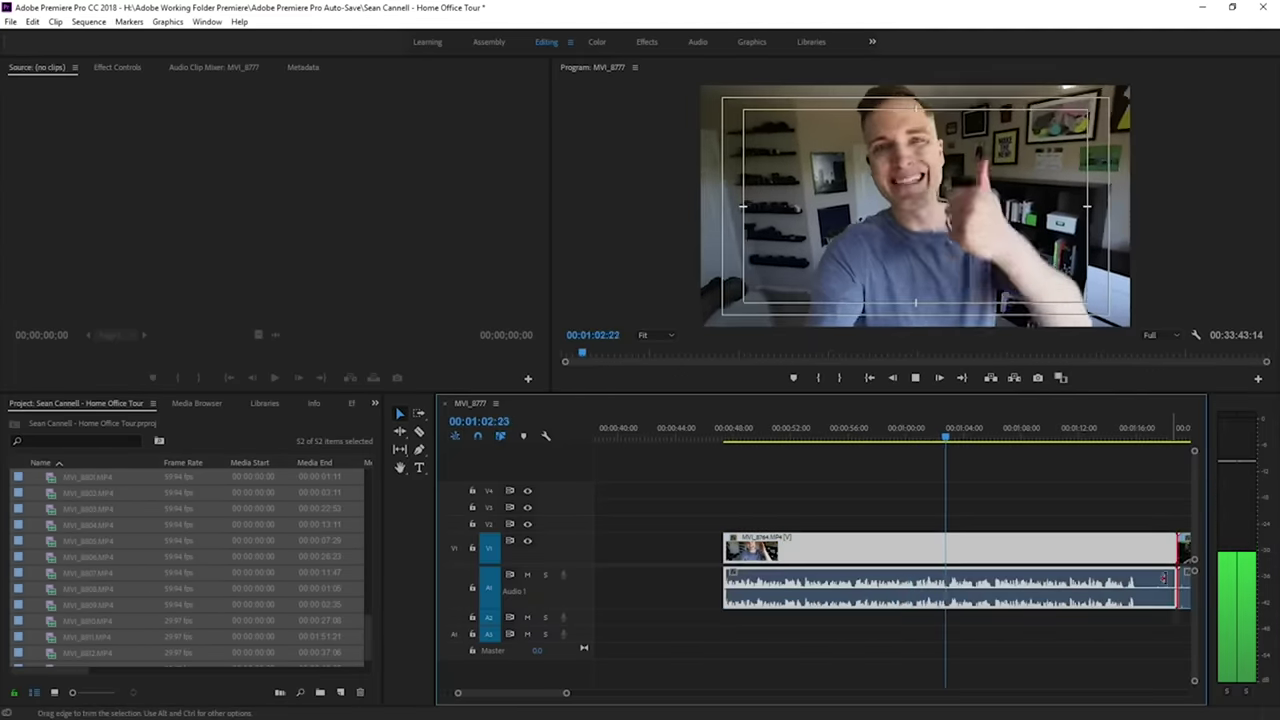
left_click_drag(1176, 594, 1139, 594)
key("minus")
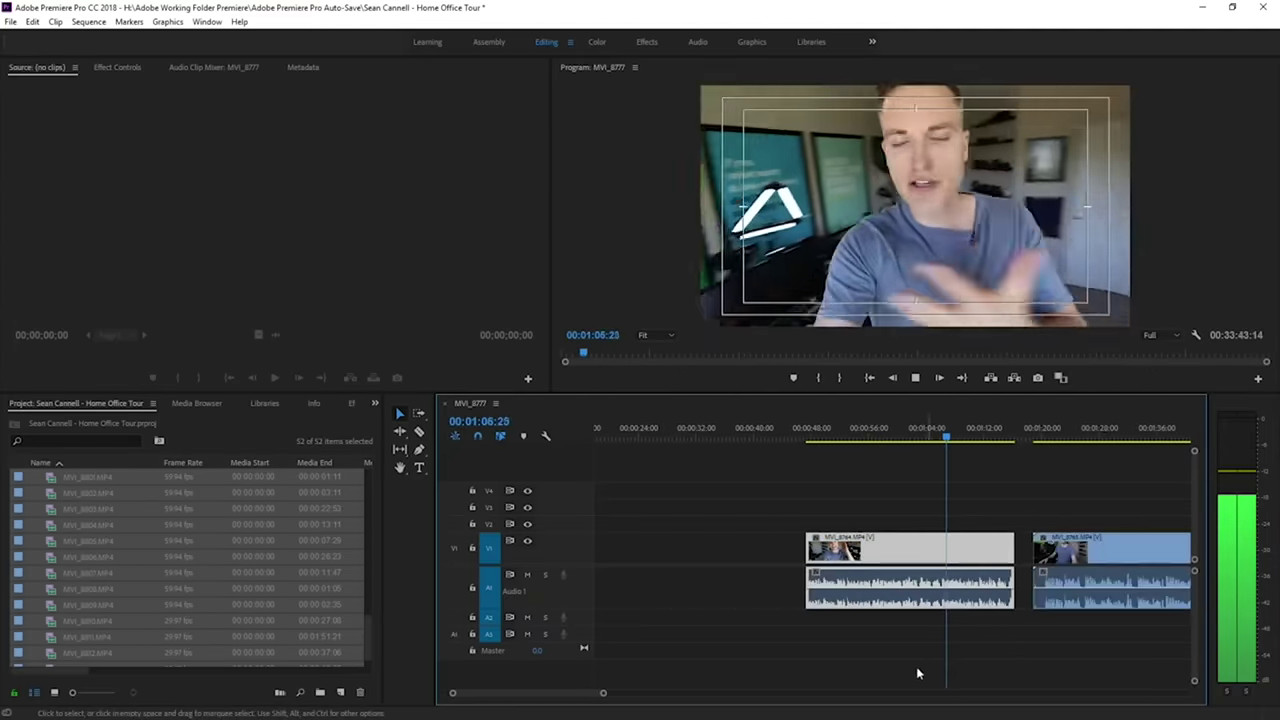
key("equal")
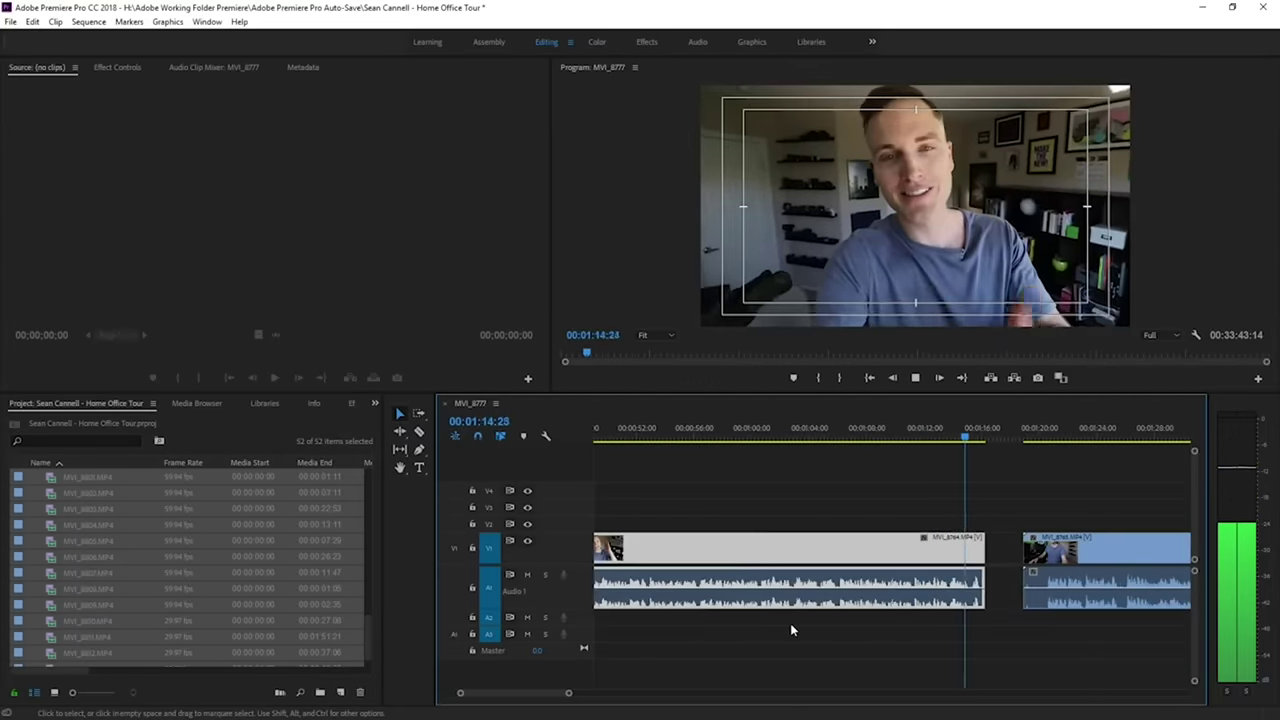
key("space")
Move MVI_8764.MP4 to the very start of the sequence and return the playhead to 00:00:00:00.
key("minus")
key("minus")
left_click_drag(810, 550, 640, 550)
left_click(604, 430)
left_click_drag(604, 430, 519, 438)
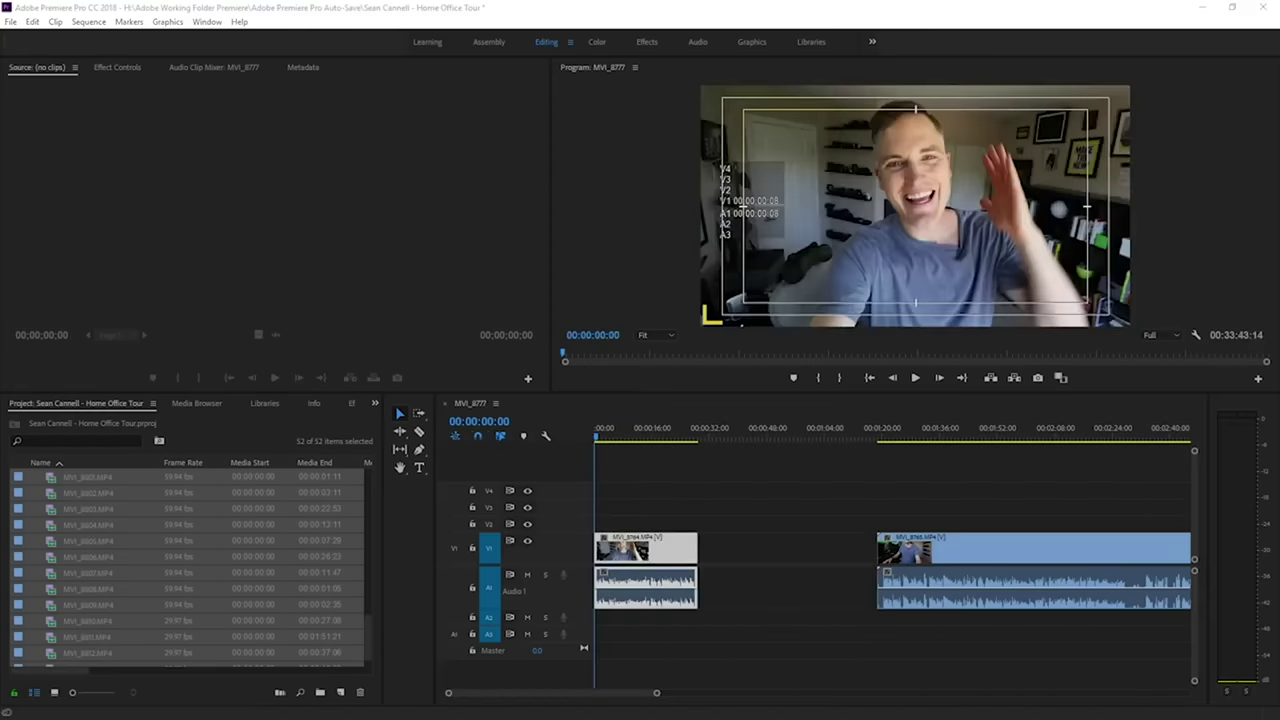
Add "seanthinks - intro bumper.mp4" on tracks V2 and A2, overlapping the end of the first clip by about 0.4 s.
left_click_drag(300, 540, 703, 538)
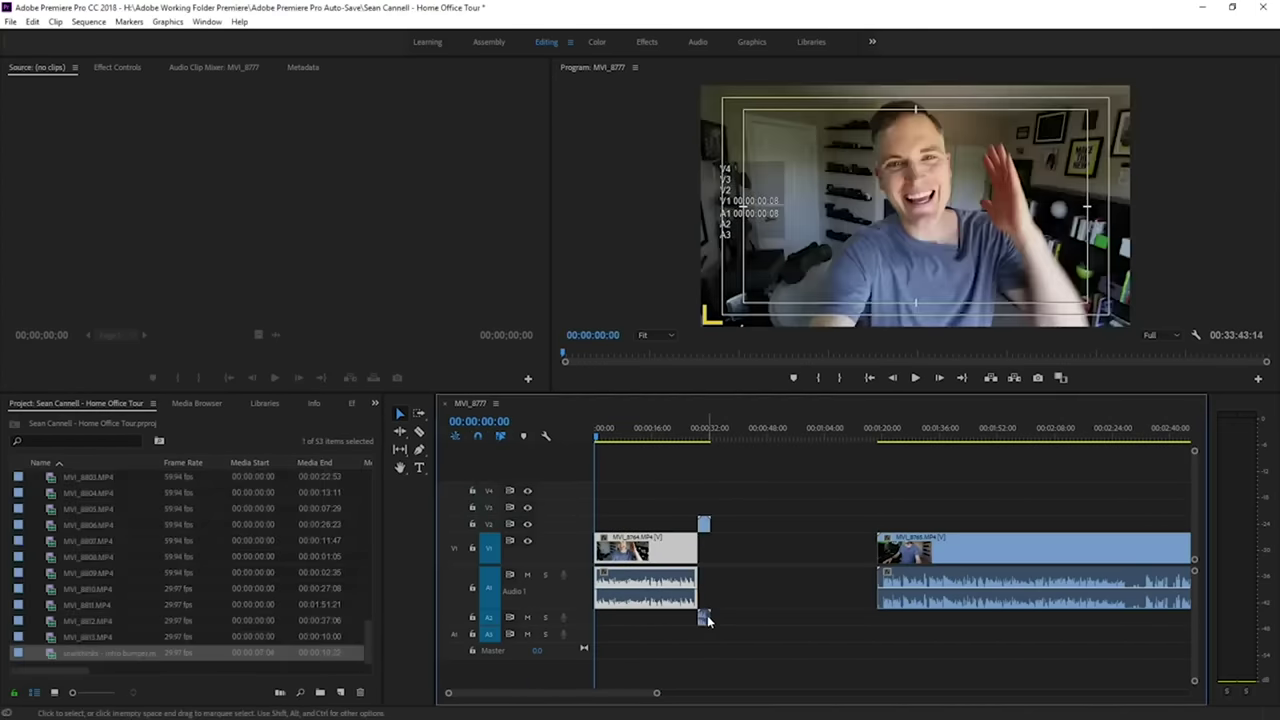
key("equal")
key("equal")
key("equal")
left_click_drag(973, 591, 975, 617)
key("equal")
left_click_drag(1023, 528, 1006, 526)
double_click(583, 623)
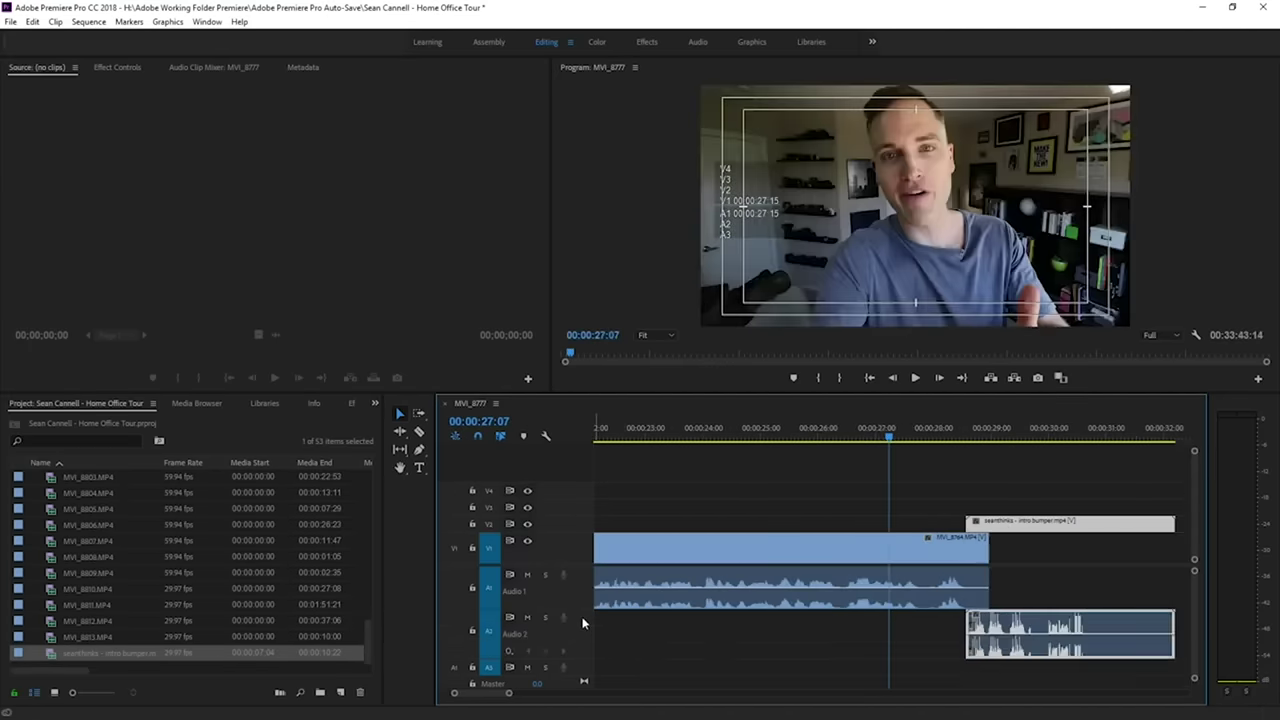
double_click(583, 628)
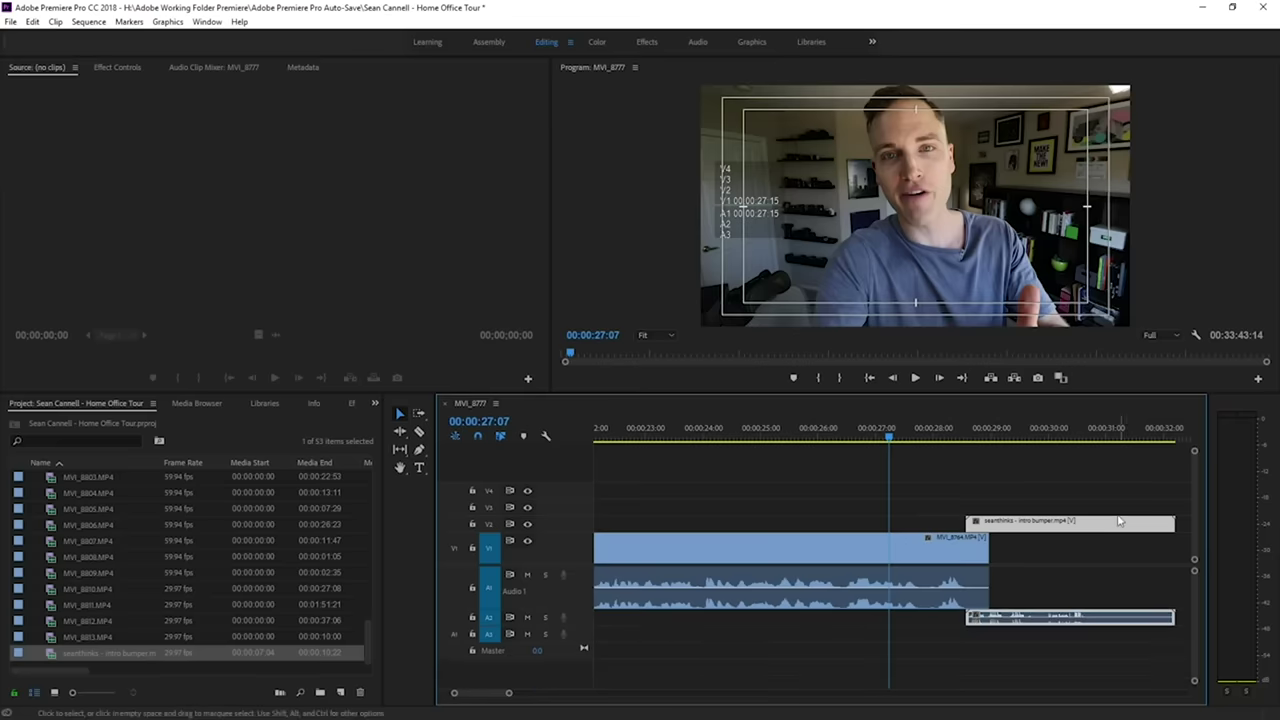
Play the end of MVI_8764.MP4 and its transition into the intro bumper.
key("=")
left_click(986, 418)
key("=")
key("space")
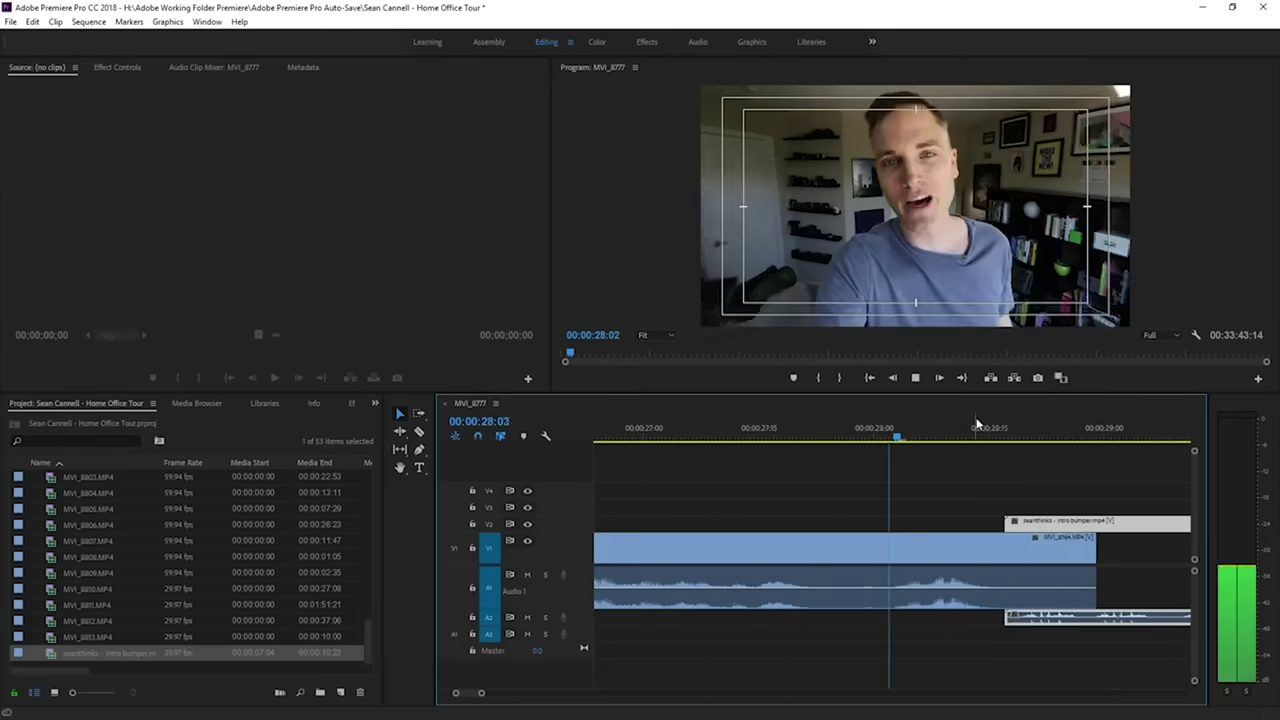
key("minus")
key("=")
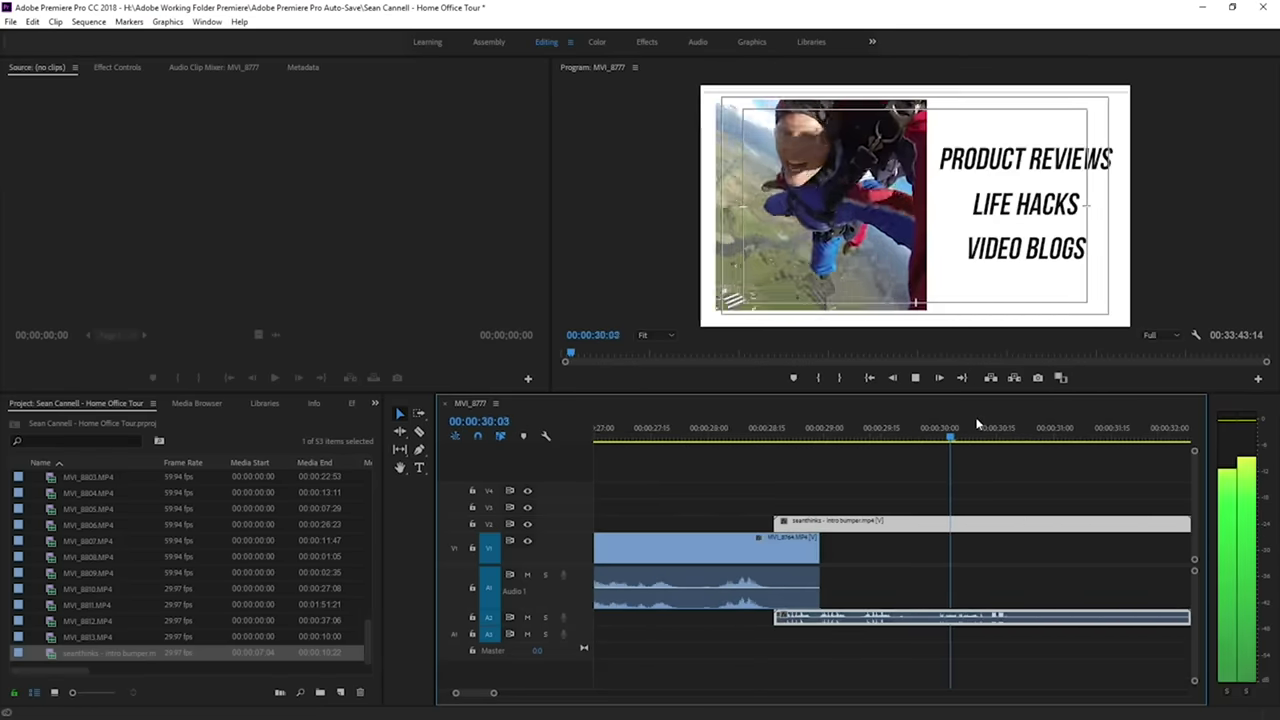
key("minus")
key("=")
key("space")
Trim about 0.8 s off the intro bumper's end and place MVI_8765.MP4 on V1 right behind it at 00:00:31:11.
left_click_drag(1051, 525, 733, 545)
key("minus")
key("minus")
key("minus")
key("minus")
key("minus")
key("=")
key("=")
mouse_move(895, 538)
left_mouse_down()
mouse_move(942, 545)
mouse_move(913, 552)
left_mouse_up()
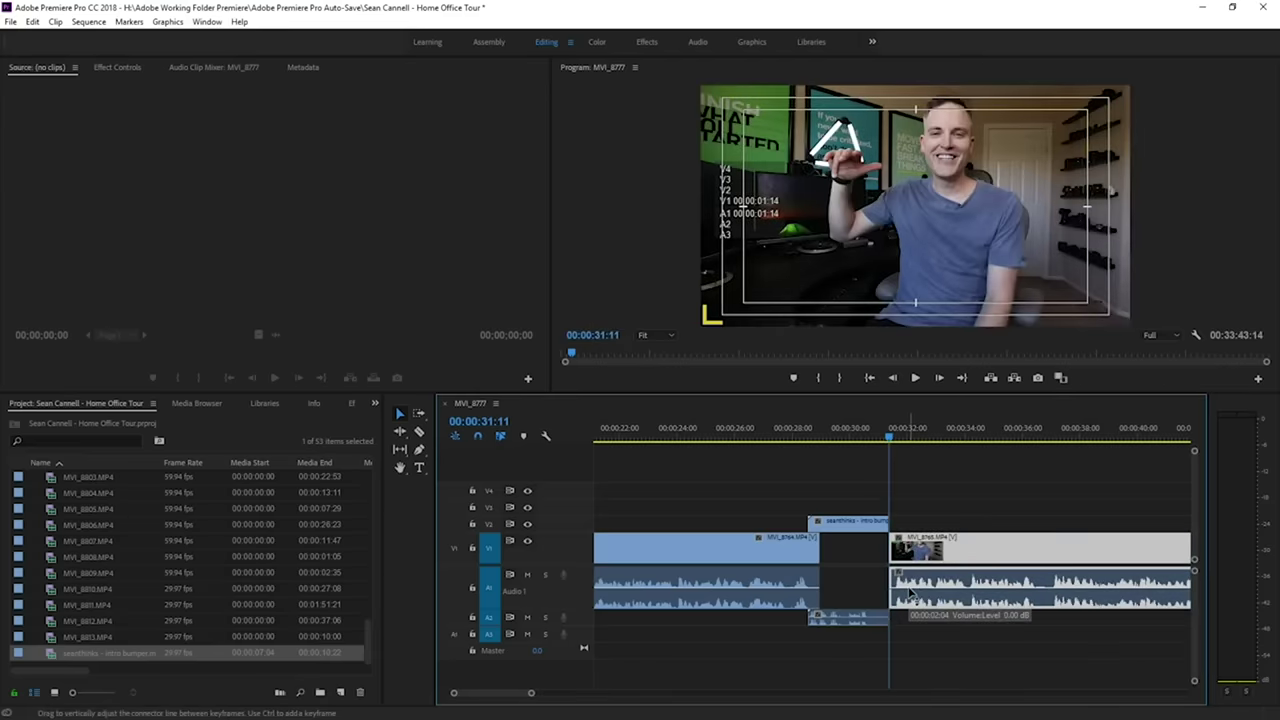
Sample the opening of MVI_8765.MP4 and trim its start by about 28 s so it begins near 00:00:59:20.
key("minus")
key("minus")
key("equal")
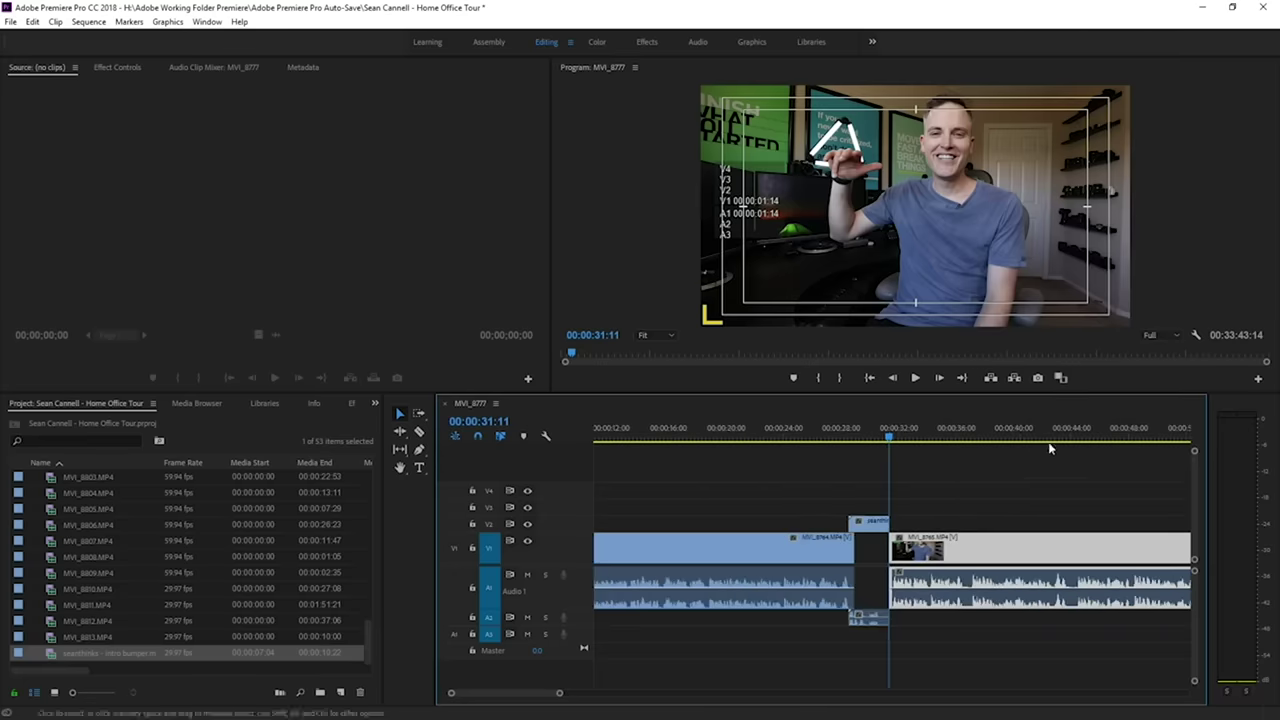
key("space")
left_click(972, 432)
left_click(1078, 437)
scroll(1000, 480, "down", 3)
left_click(937, 439)
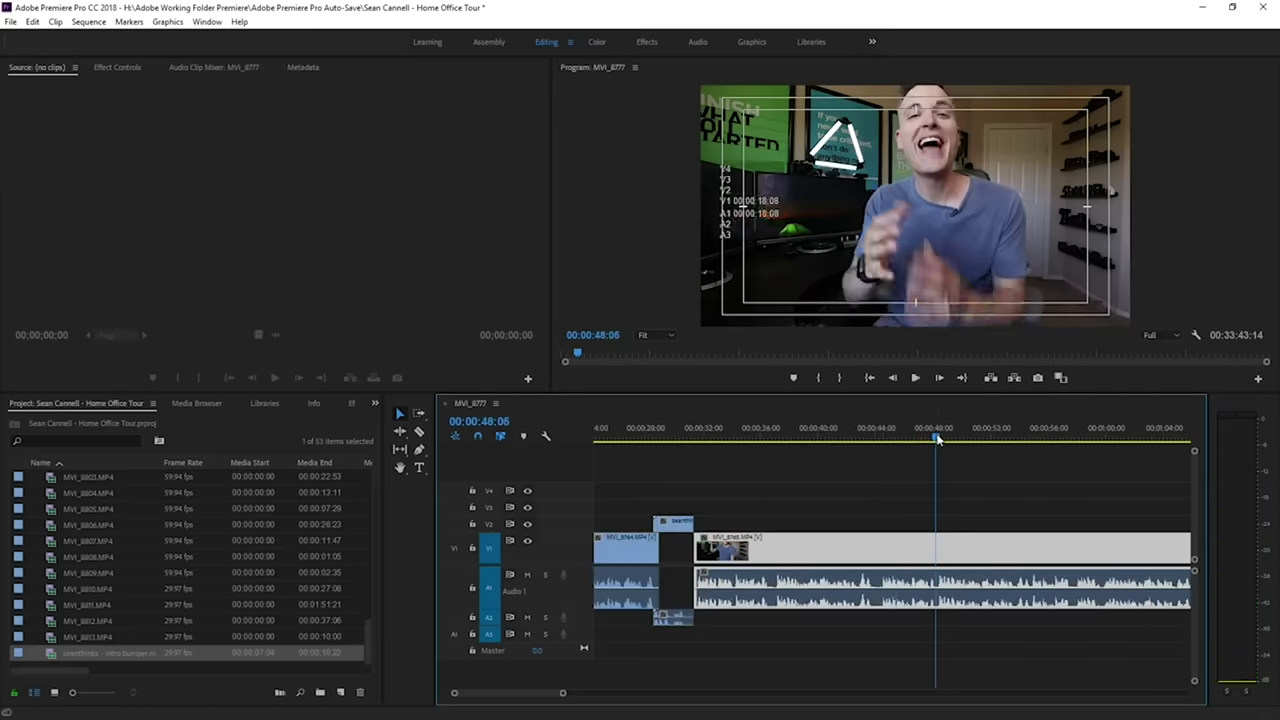
key("space")
left_click_drag(690, 541, 938, 549)
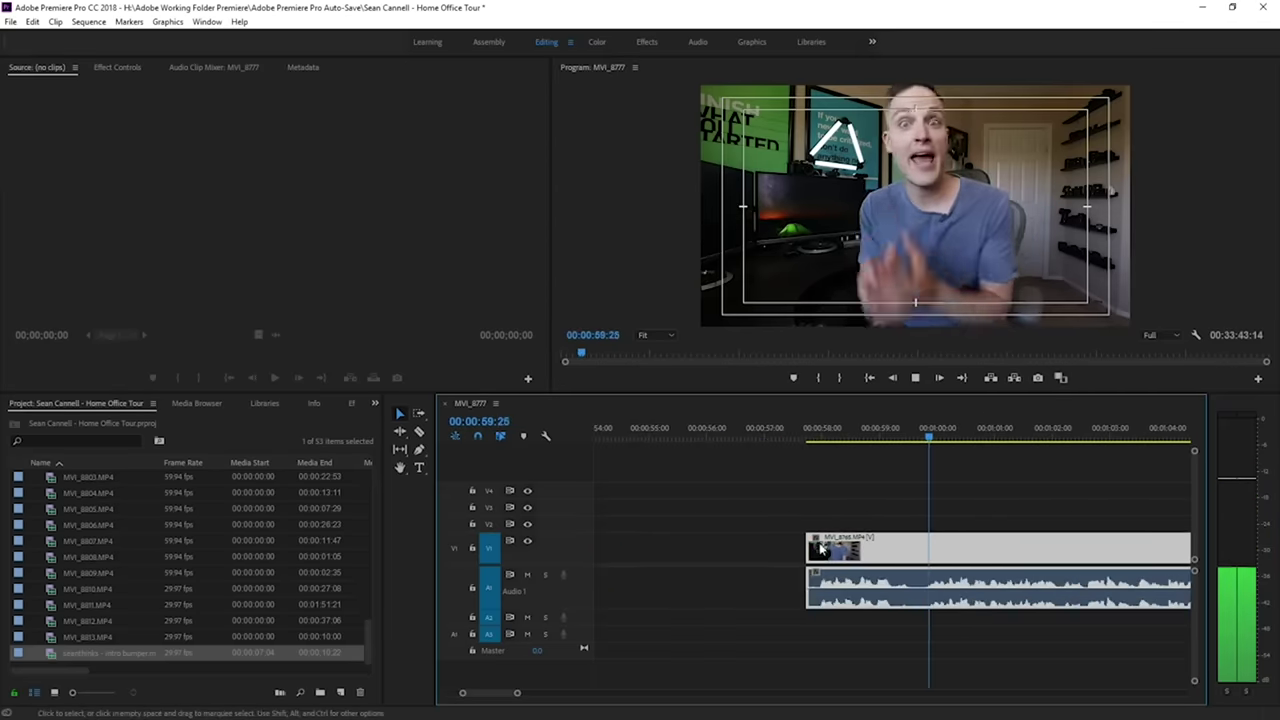
left_click_drag(904, 541, 925, 542)
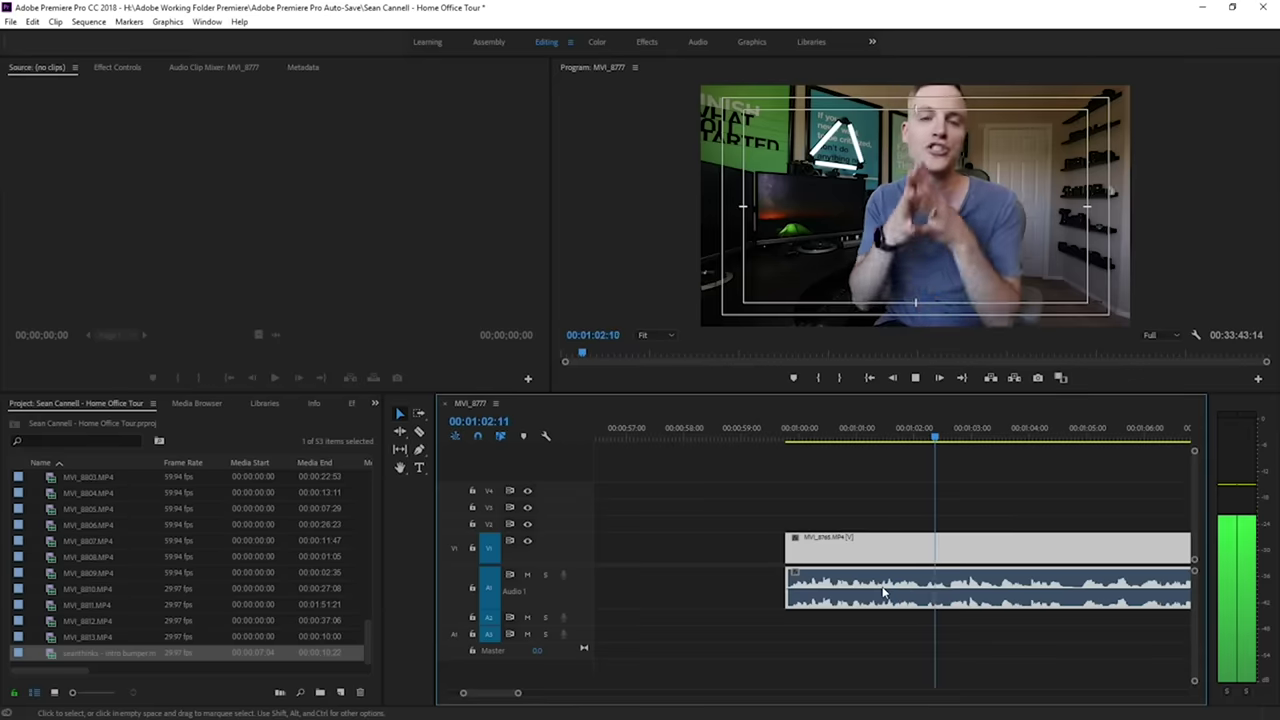
Play through the trimmed MVI_8765.MP4 and examine its speech and waveform toward the end of the clip.
key("minus")
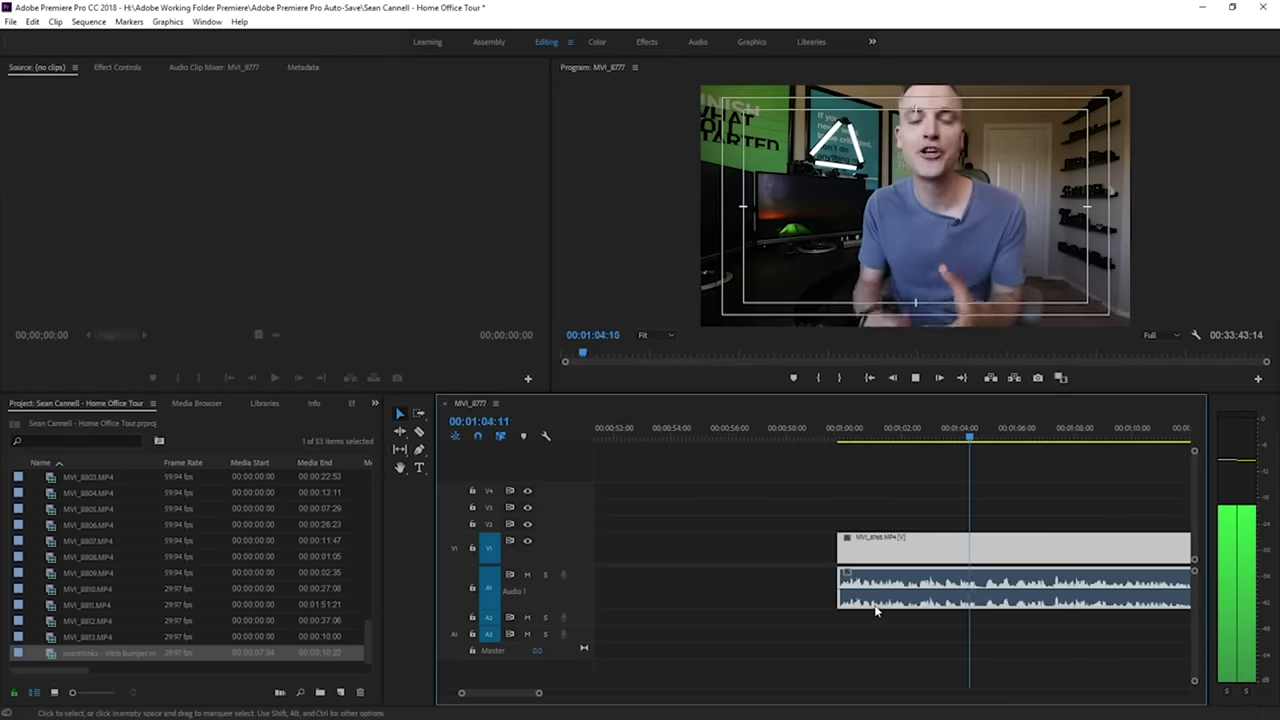
key("minus")
key("equal")
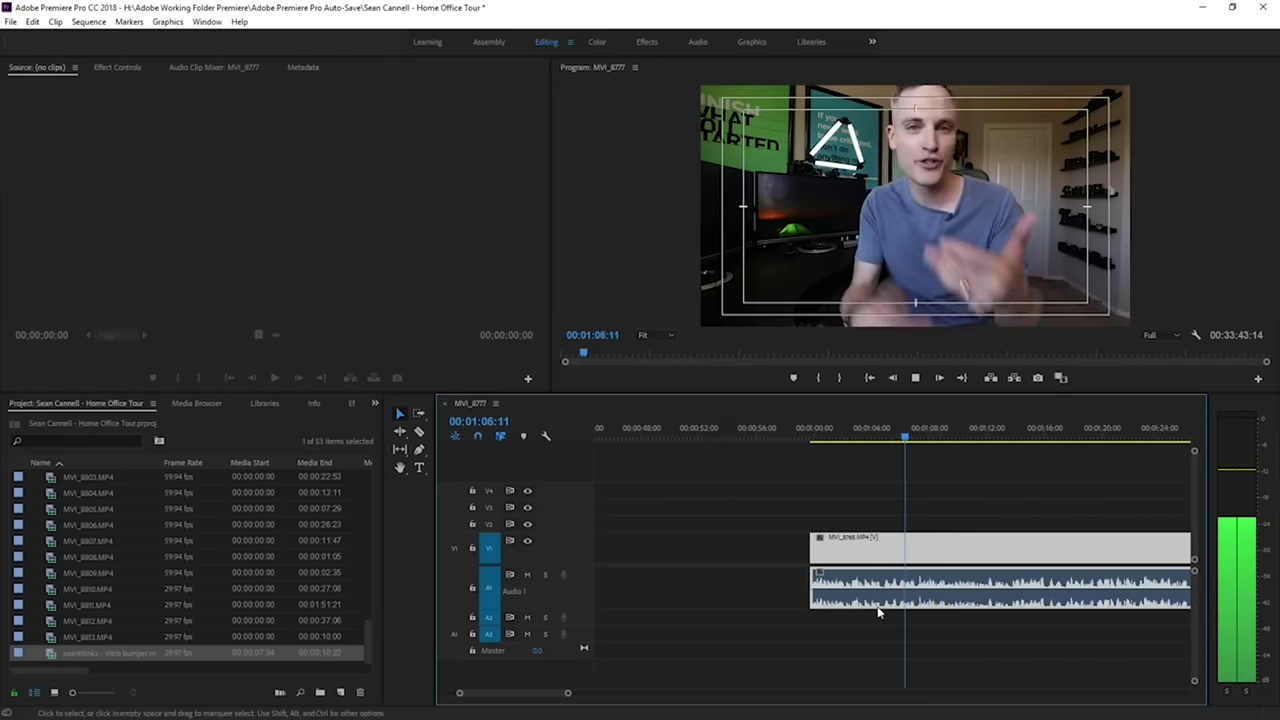
key("minus")
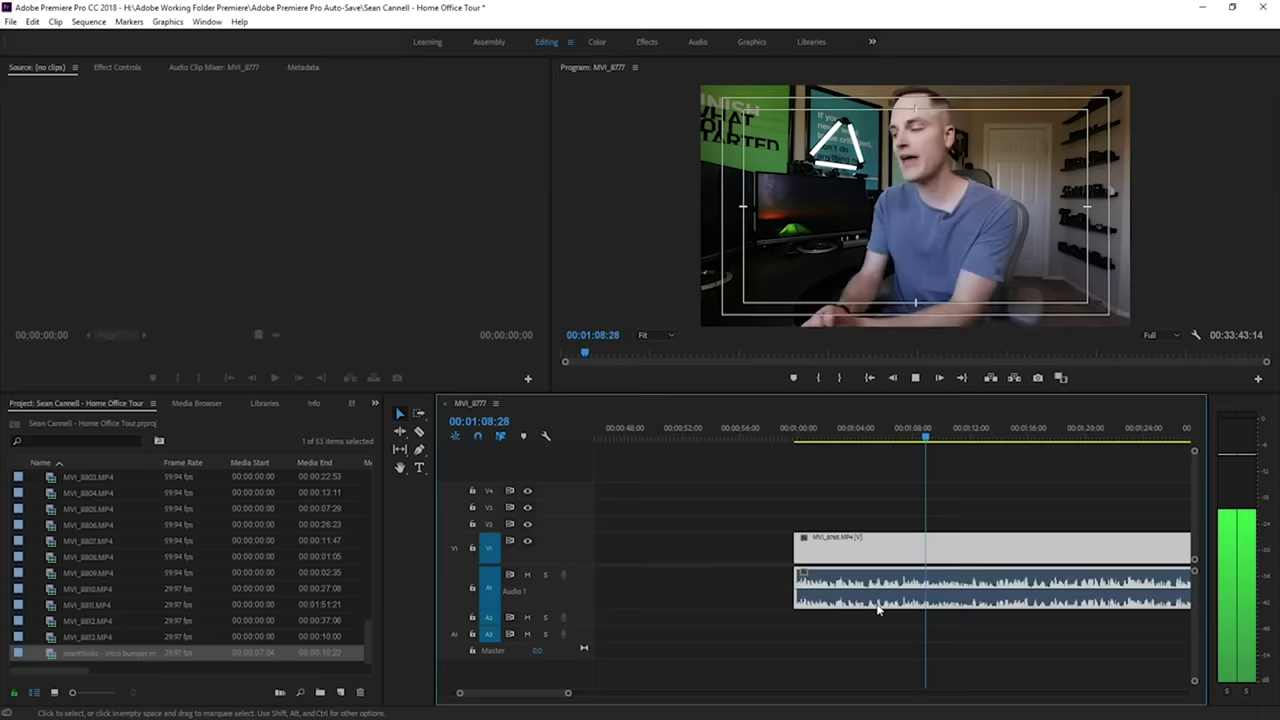
key("equal")
key("minus")
key("minus")
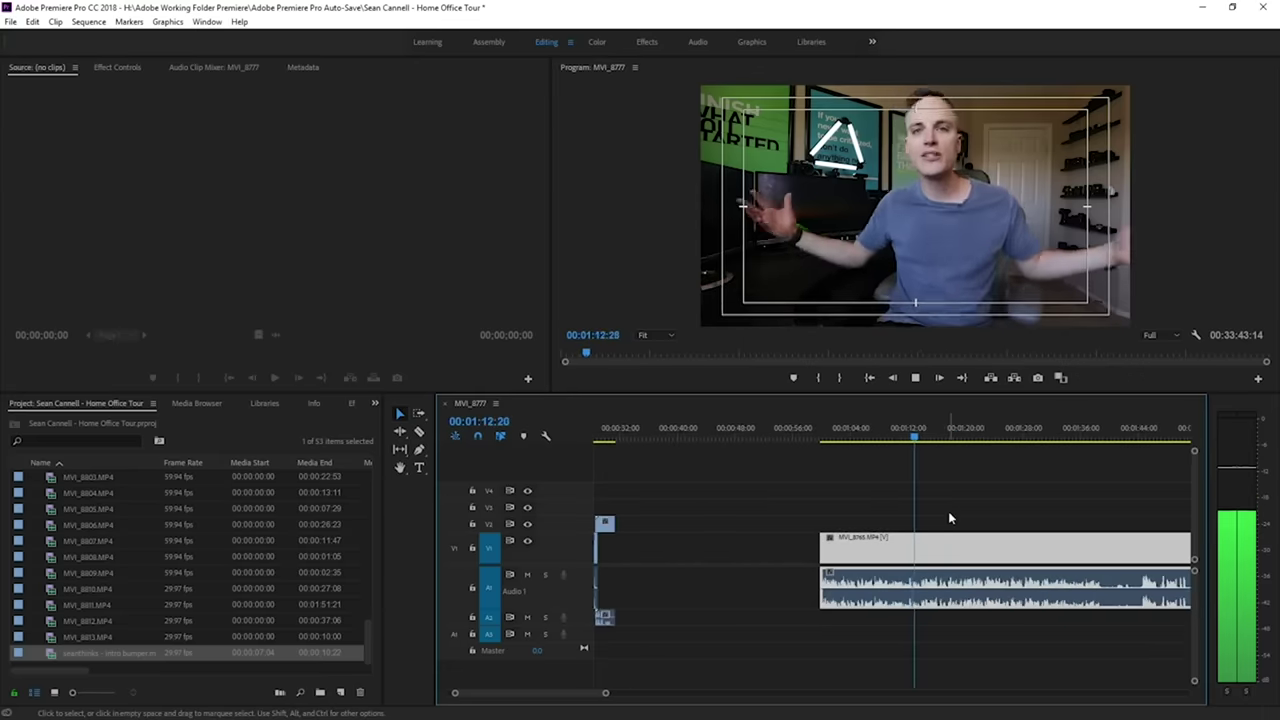
key("equal")
key("equal")
key("minus")
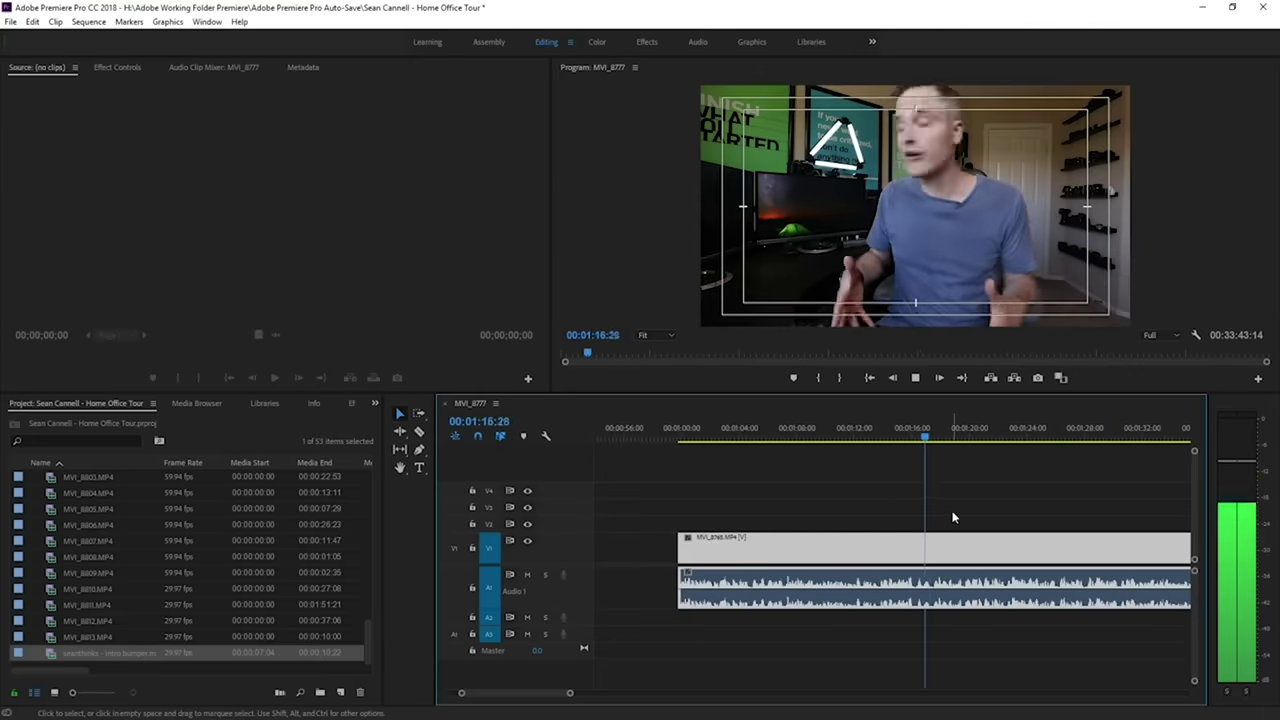
key("minus")
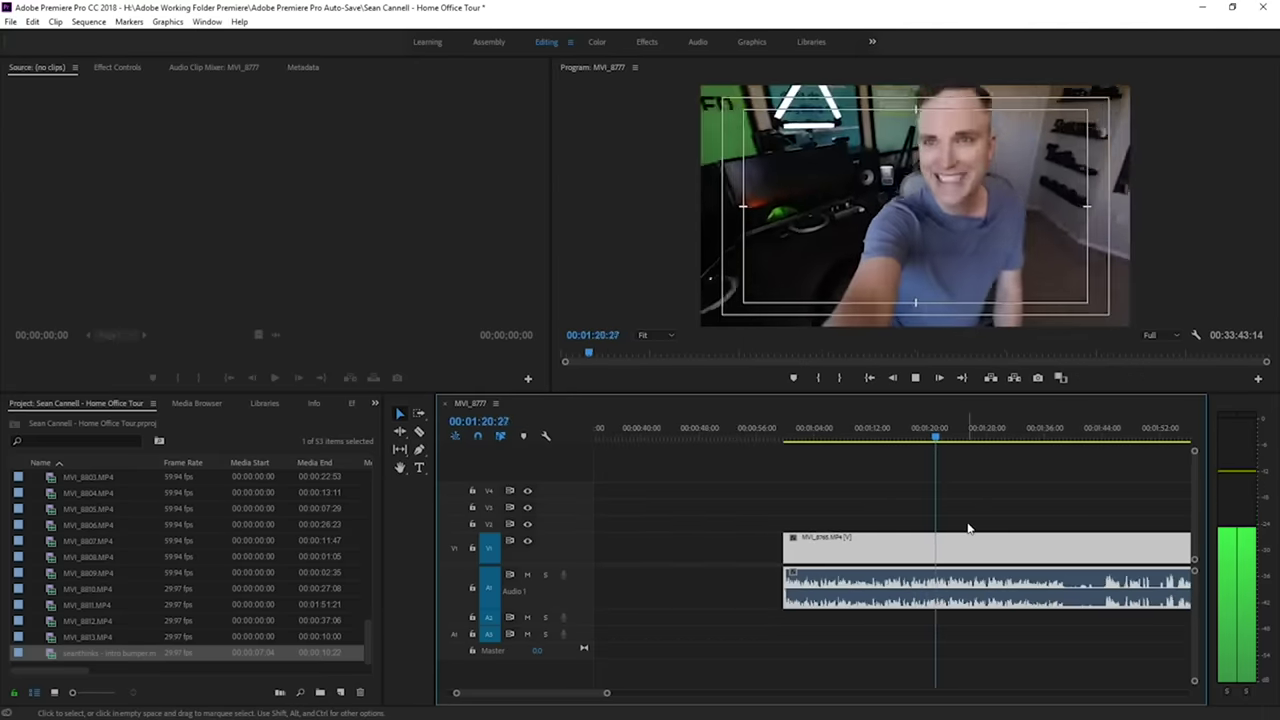
key("equal")
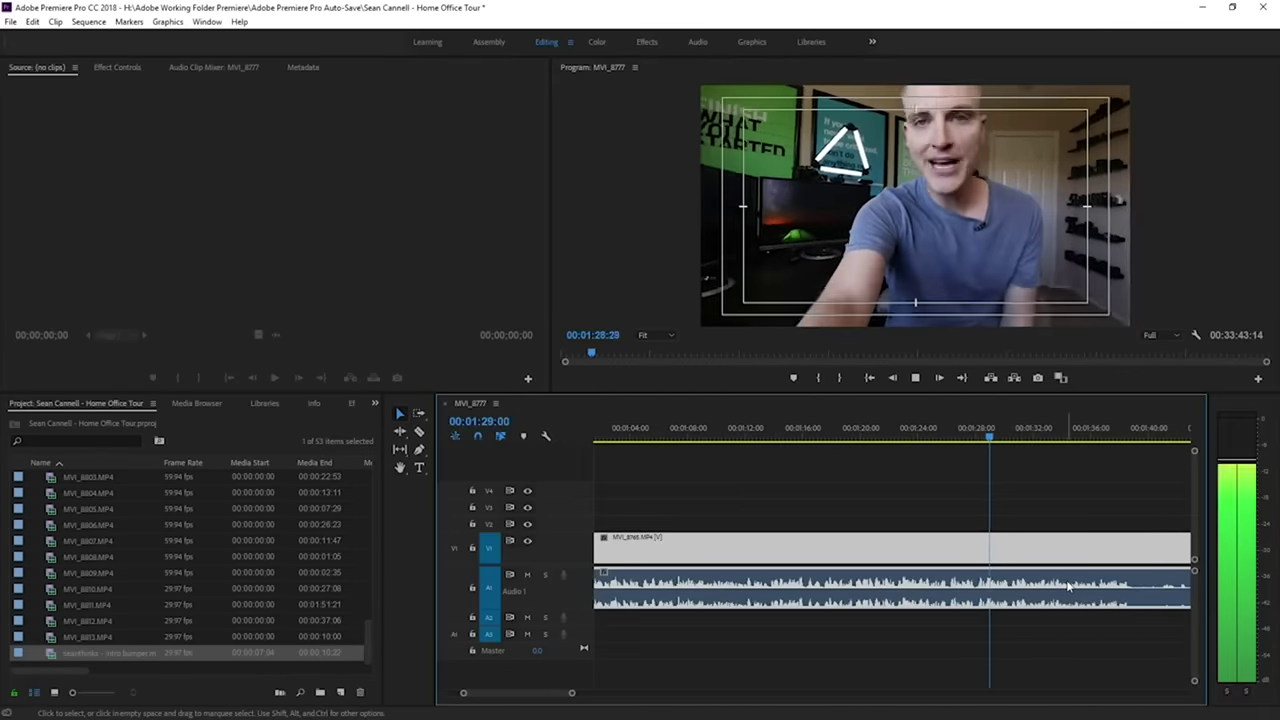
scroll(1105, 593, "down", 2)
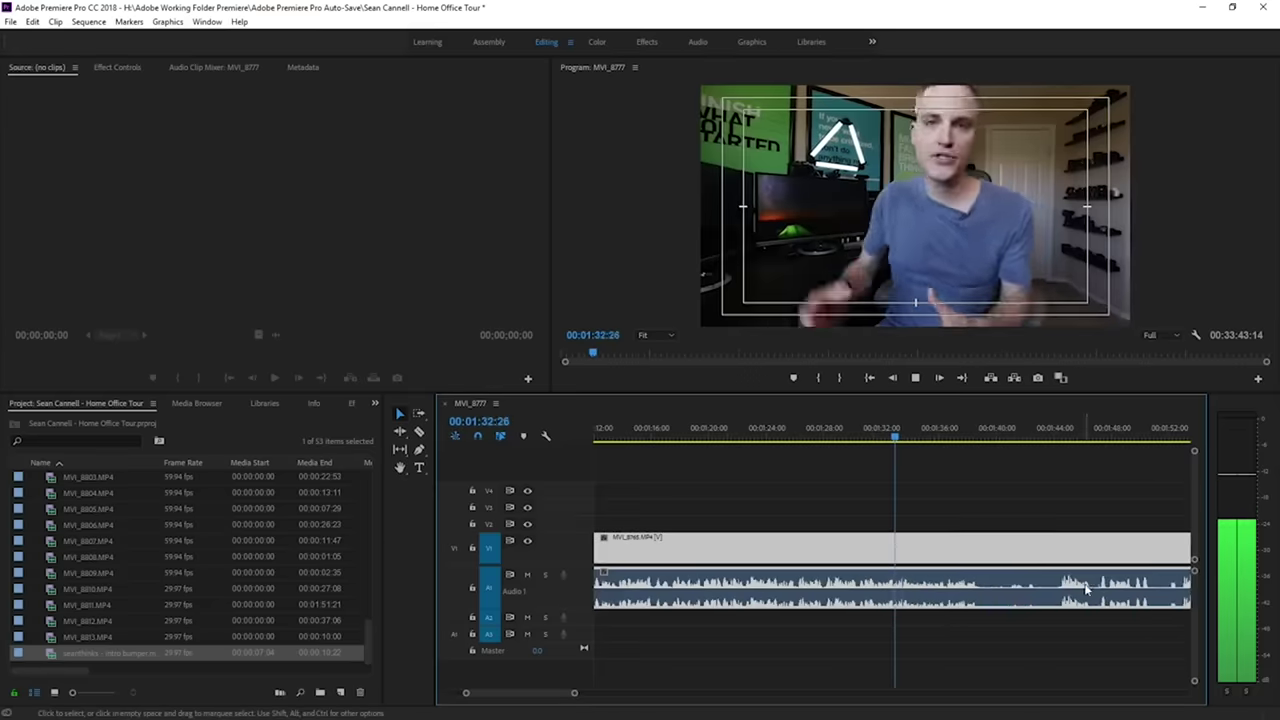
Cut out the part of MVI_8765.MP4 between about 00:01:52:20 and 00:01:54:10 and its tail after about 00:01:58:28.
key("c")
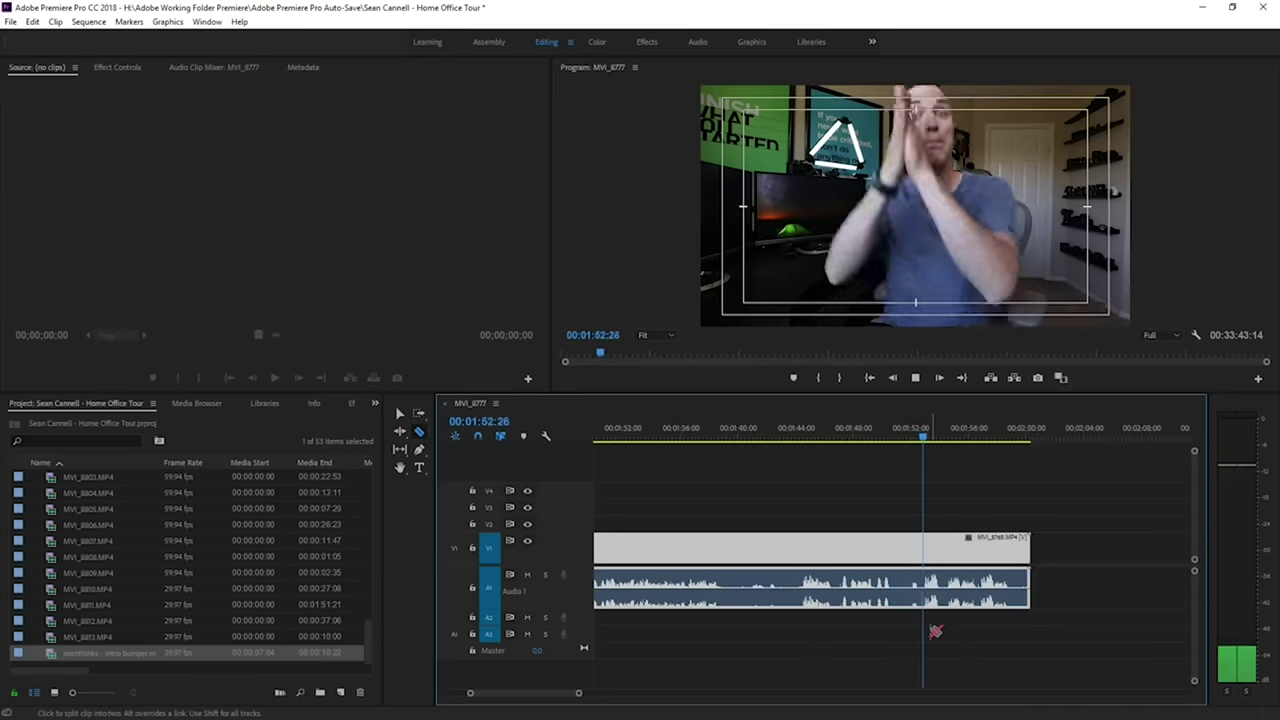
left_click(921, 588)
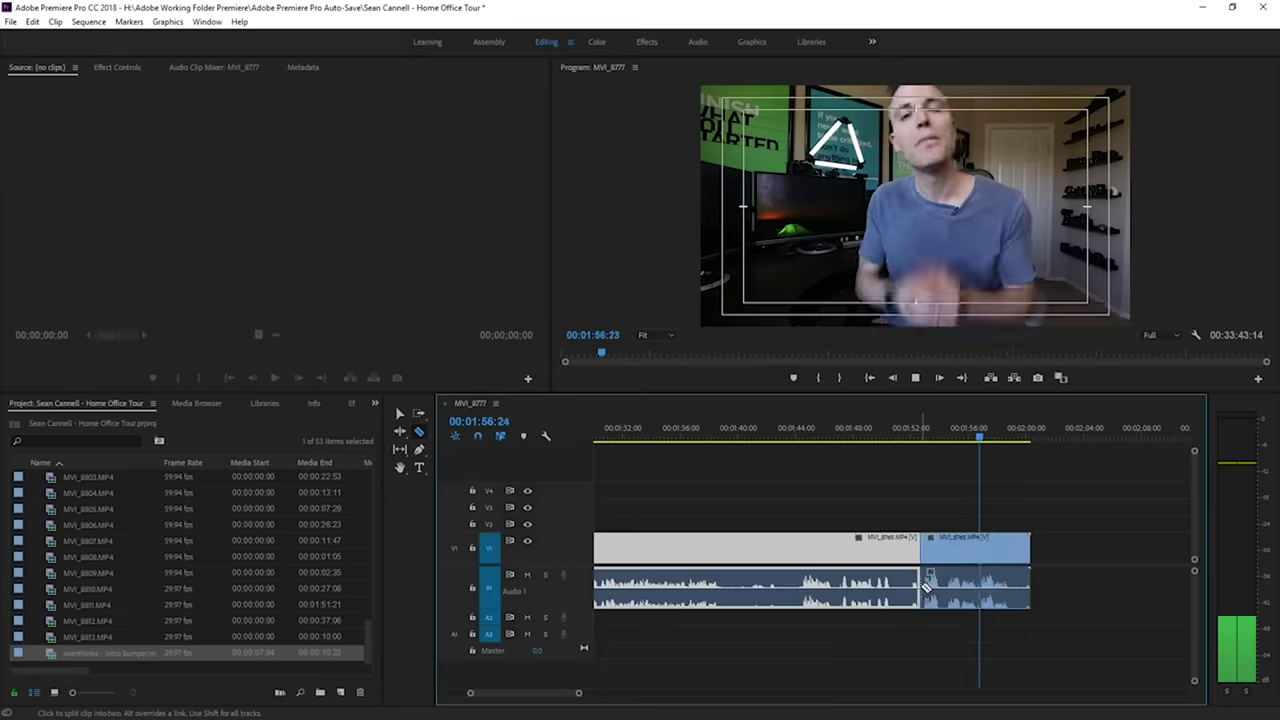
left_click(950, 432)
key("space")
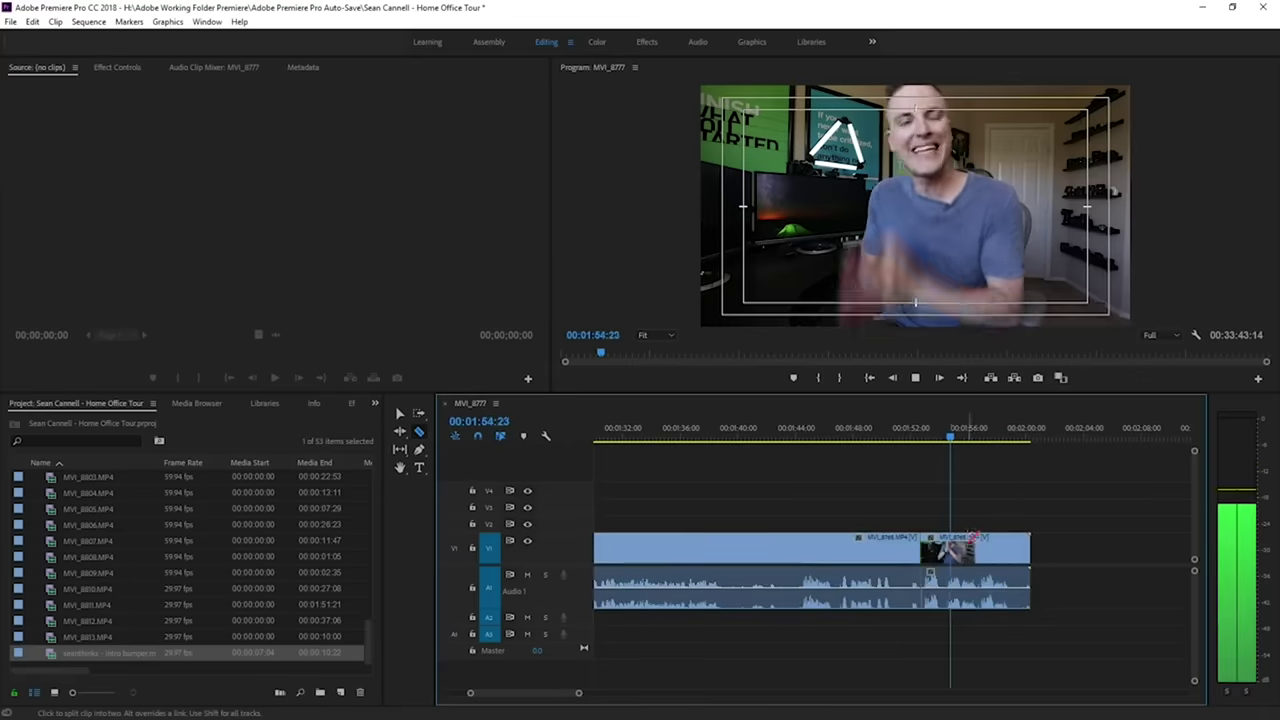
left_click(1016, 603)
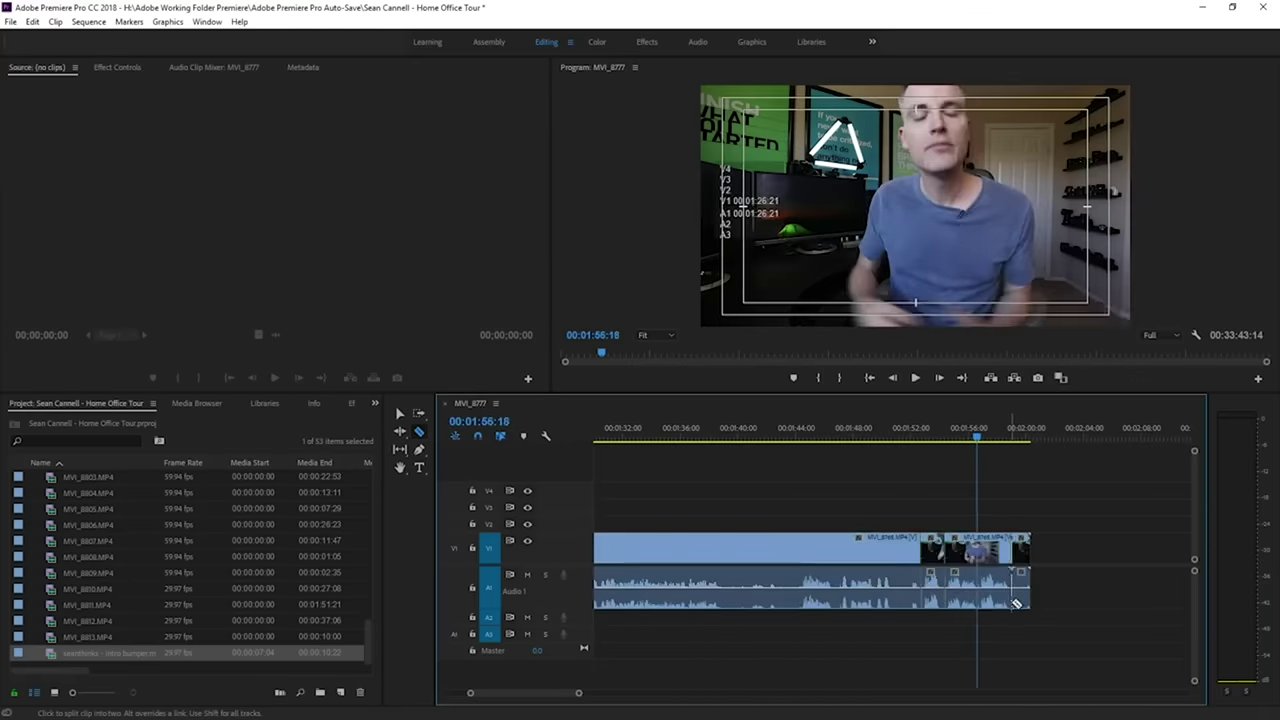
key("Delete")
left_click(933, 588)
key("Delete")
Play the longer MVI_8765.MP4 piece from about 00:01:34 and split it at 00:01:36:16.
key("equal")
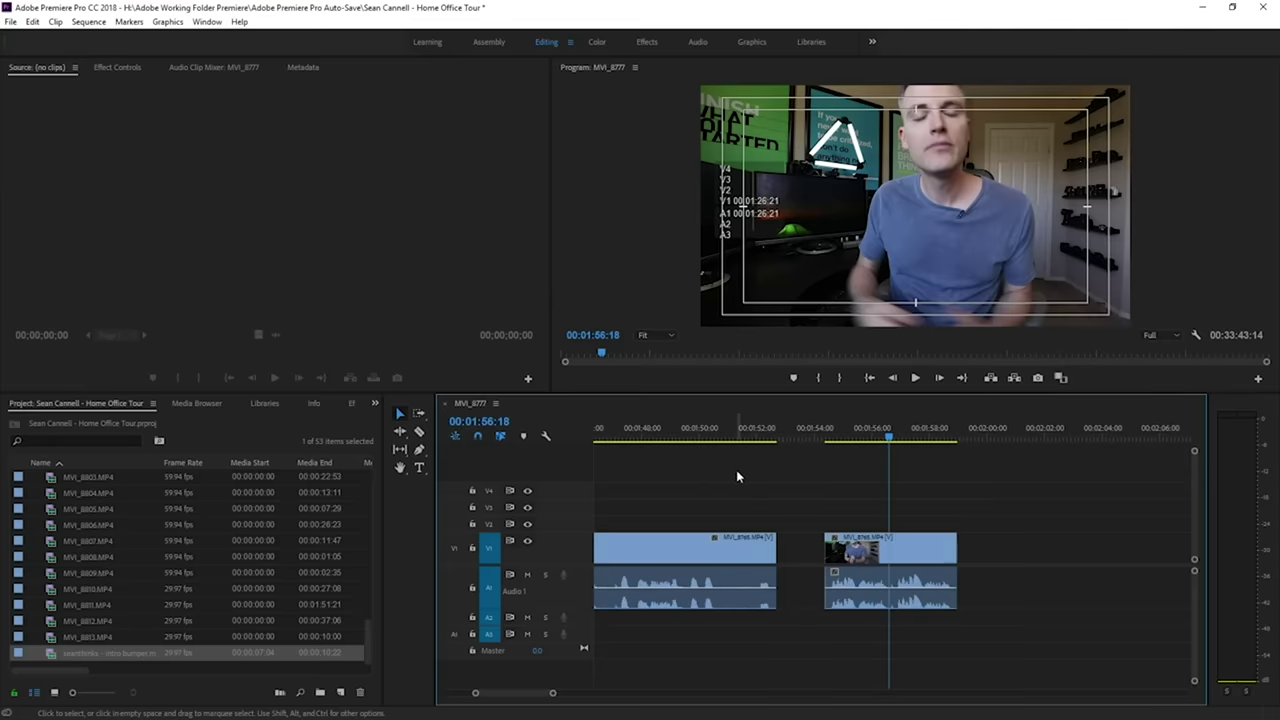
key("minus")
key("minus")
key("minus")
left_click(805, 420)
key("space")
key("equal")
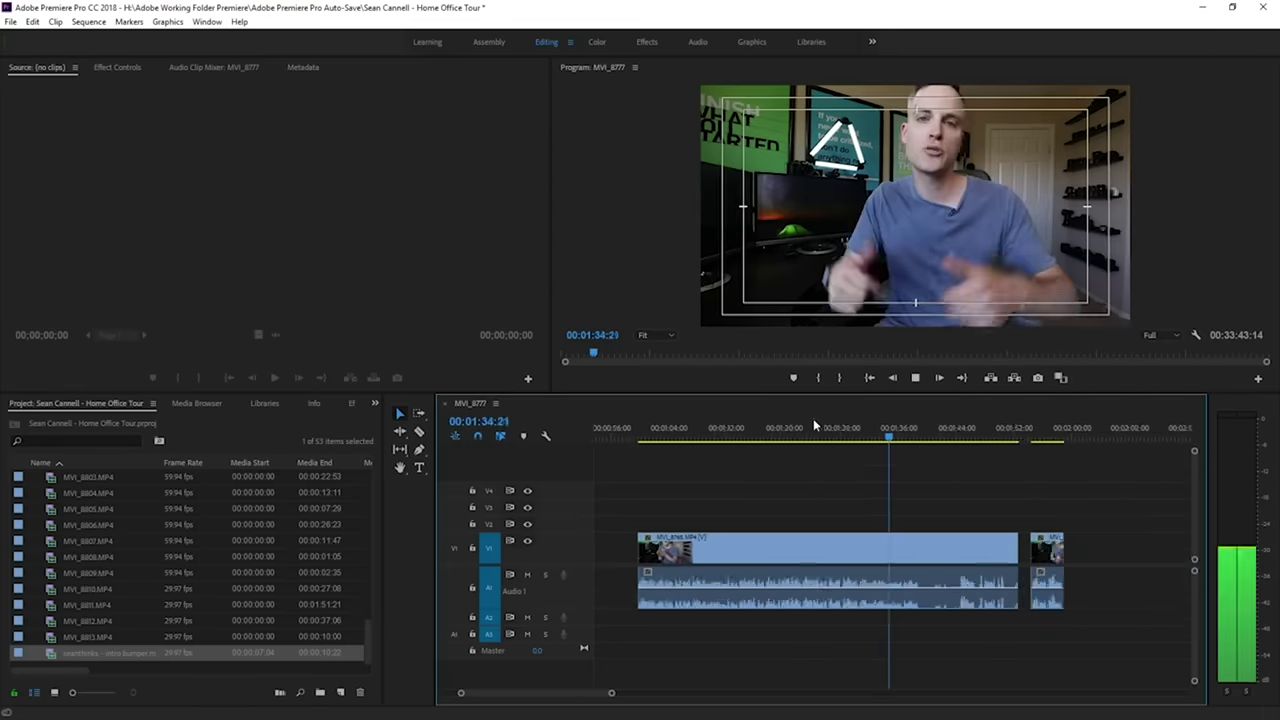
key("equal")
key("equal")
key("equal")
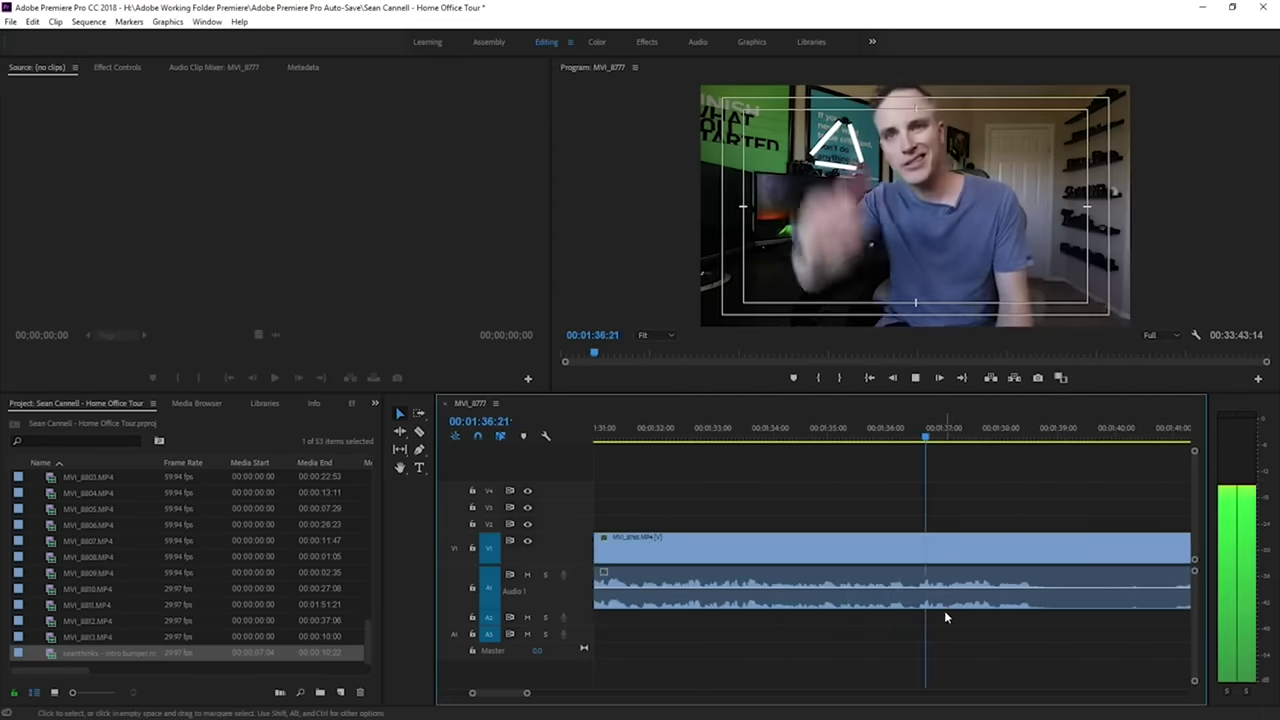
key("c")
left_click(921, 587)
key("v")
Delete the MVI_8765.MP4 piece after 00:01:36:16 and ripple delete the gap before the closing piece.
key("minus")
key("minus")
key("minus")
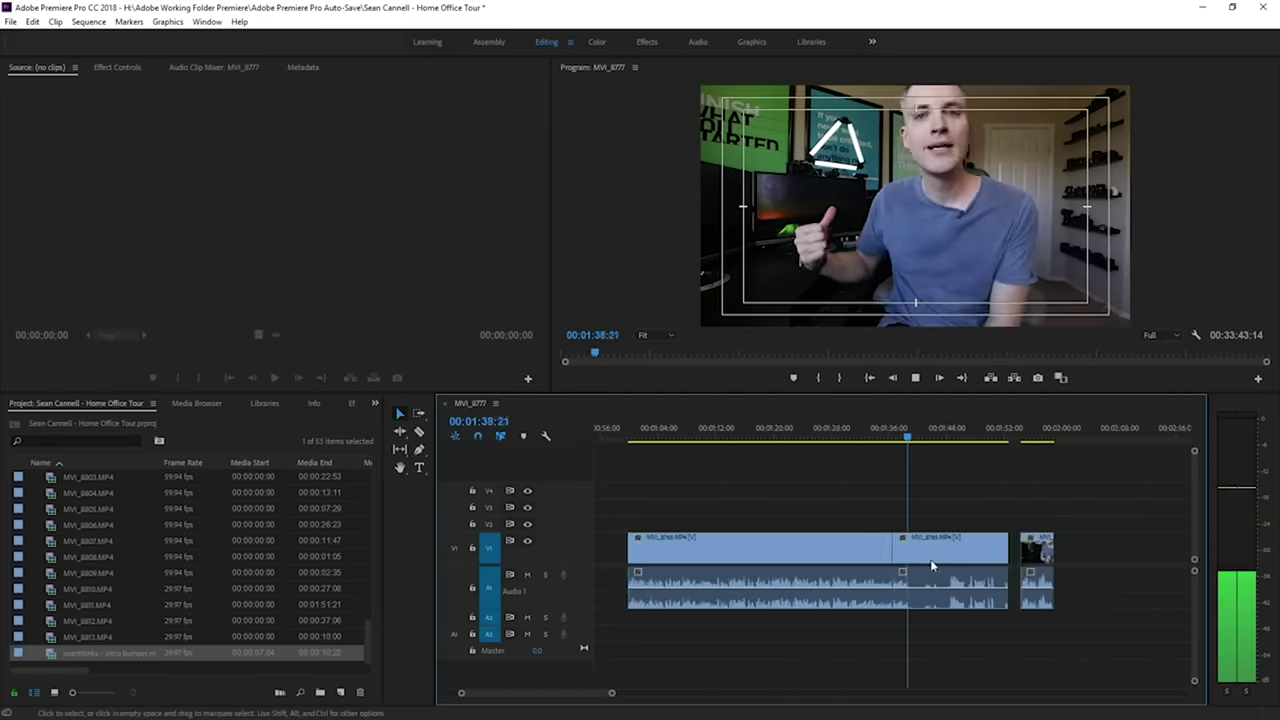
left_click(924, 572)
key("Delete")
left_click(935, 555)
key("Delete")
key("ctrl+z")
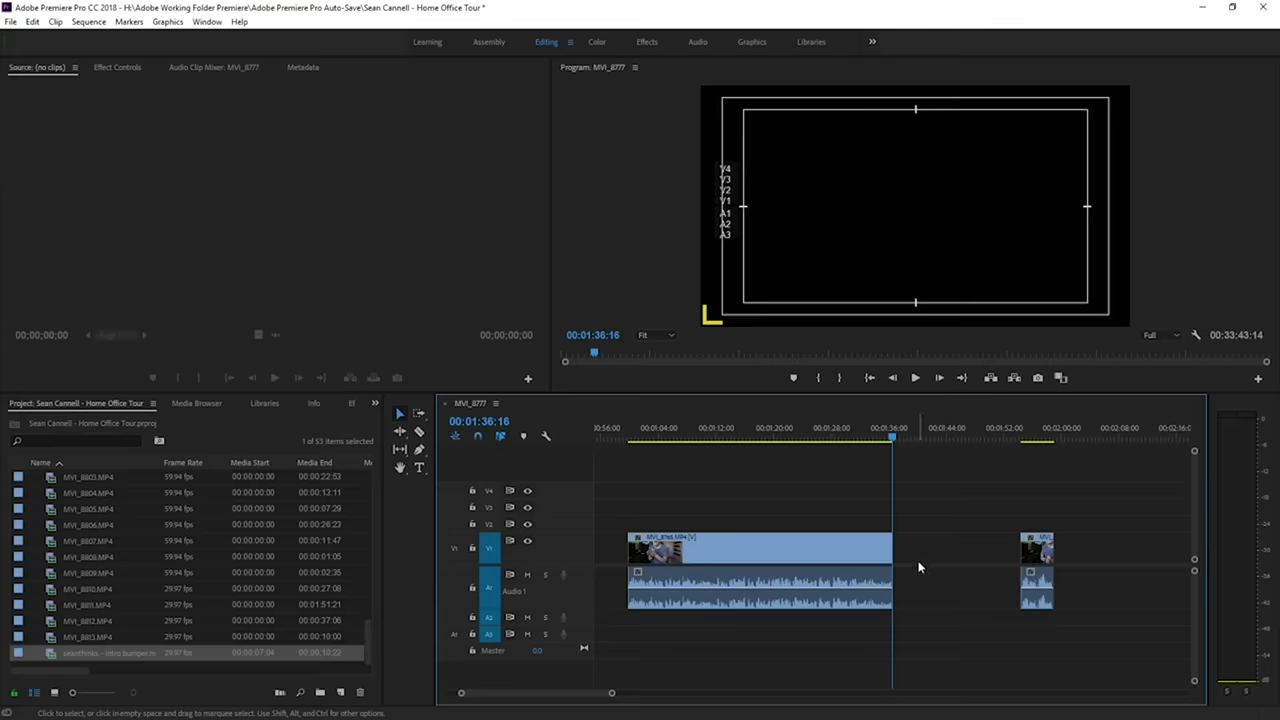
right_click(920, 557)
left_click(945, 560)
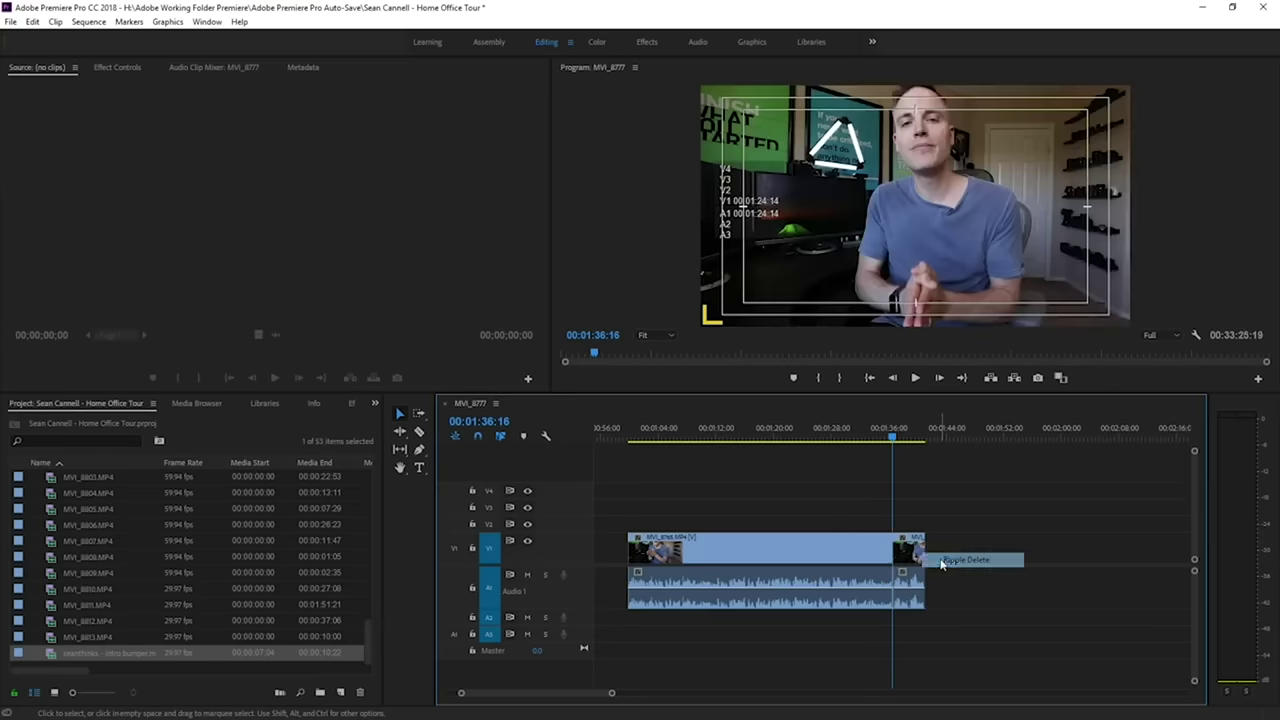
Move both MVI_8765.MP4 pieces together so they start right at the end of the intro bumper.
key("minus")
key("minus")
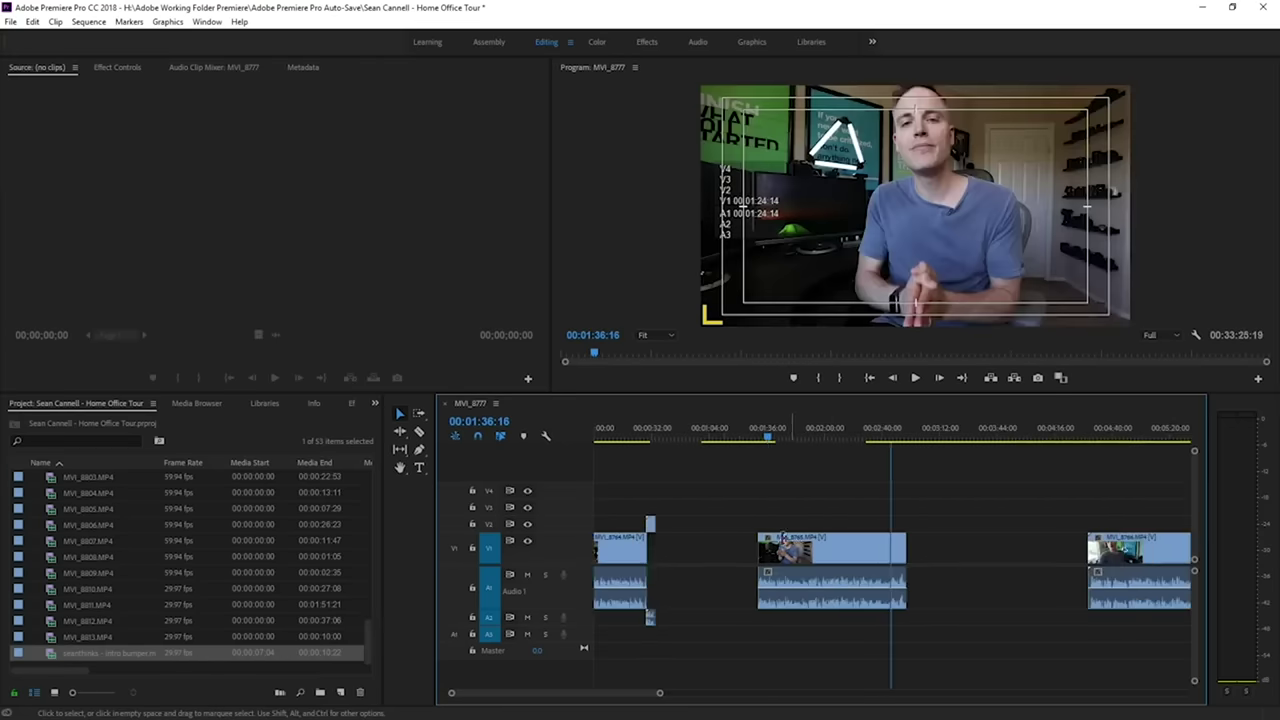
left_click_drag(709, 514, 796, 612)
key("equal")
left_click_drag(820, 541, 716, 550)
Play the passage from MVI_8764.MP4 through the intro bumper into MVI_8765.MP4.
left_click(640, 437)
key("equal")
key("equal")
key("equal")
key("equal")
key("space")
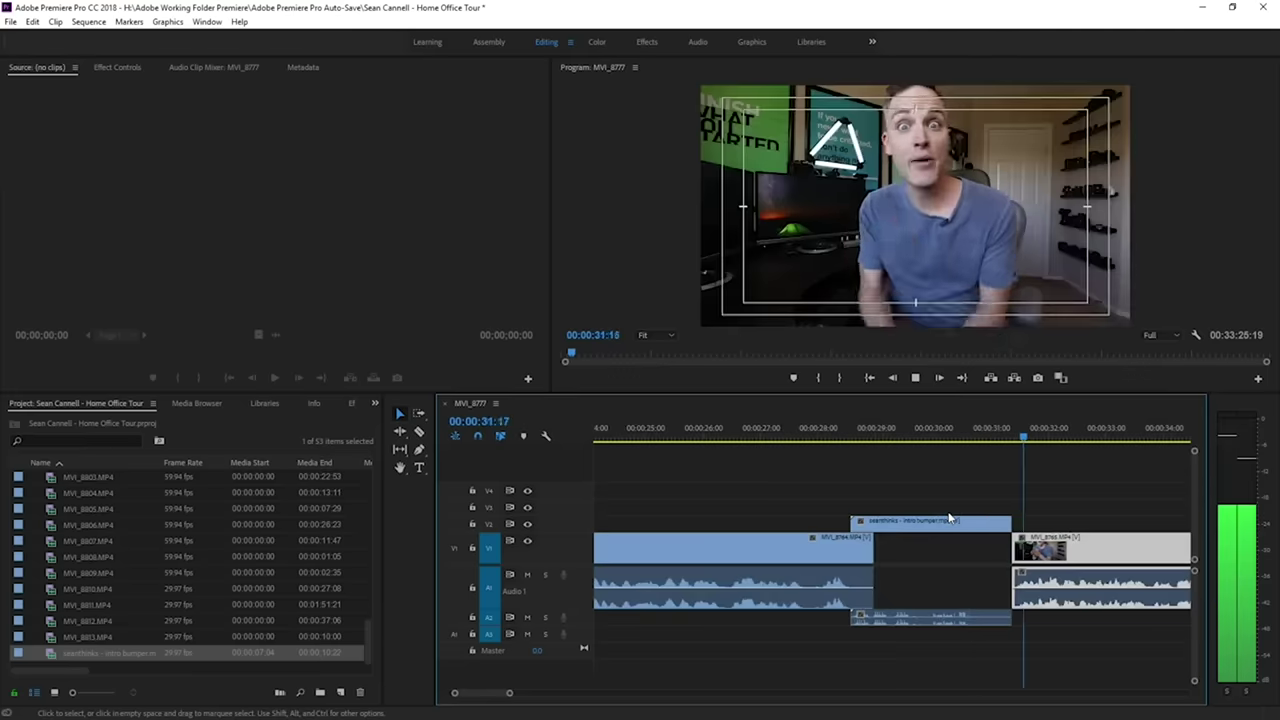
key("space")
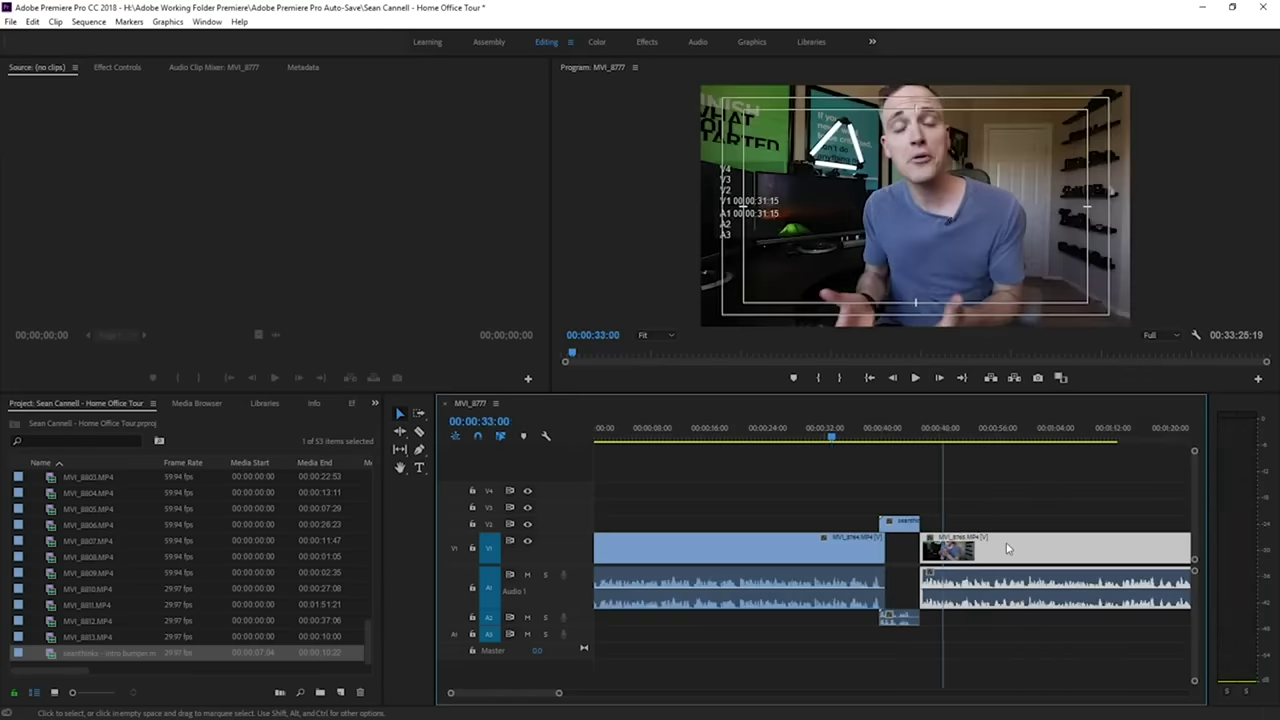
Ripple delete the large gap on V1 after the last MVI_8765.MP4 piece to pull up the following clips.
key("minus")
key("minus")
key("minus")
key("minus")
key("minus")
key("minus")
key("minus")
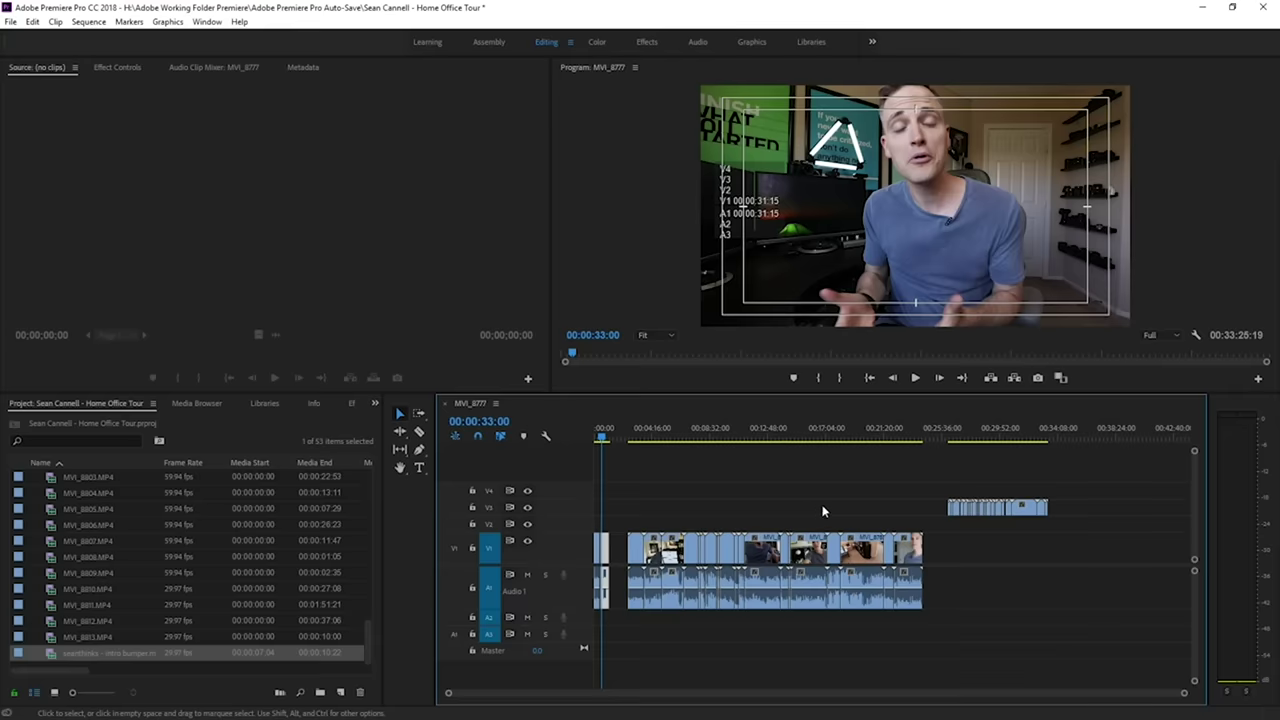
key("equal")
key("equal")
key("equal")
right_click(899, 552)
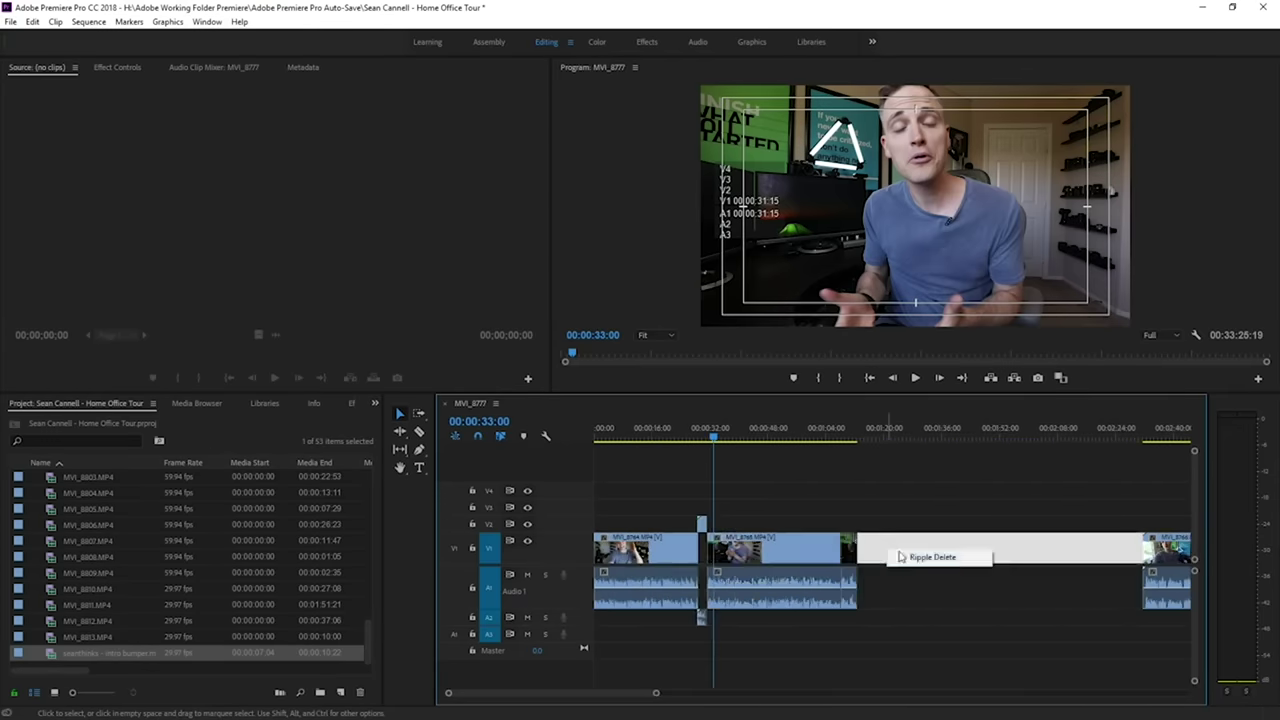
left_click(900, 555)
Trim about 0.6 s off the start of MVI_8766.MP4 and play its opening seconds.
key("space")
key("equal")
key("equal")
key("equal")
left_click_drag(881, 565, 899, 566)
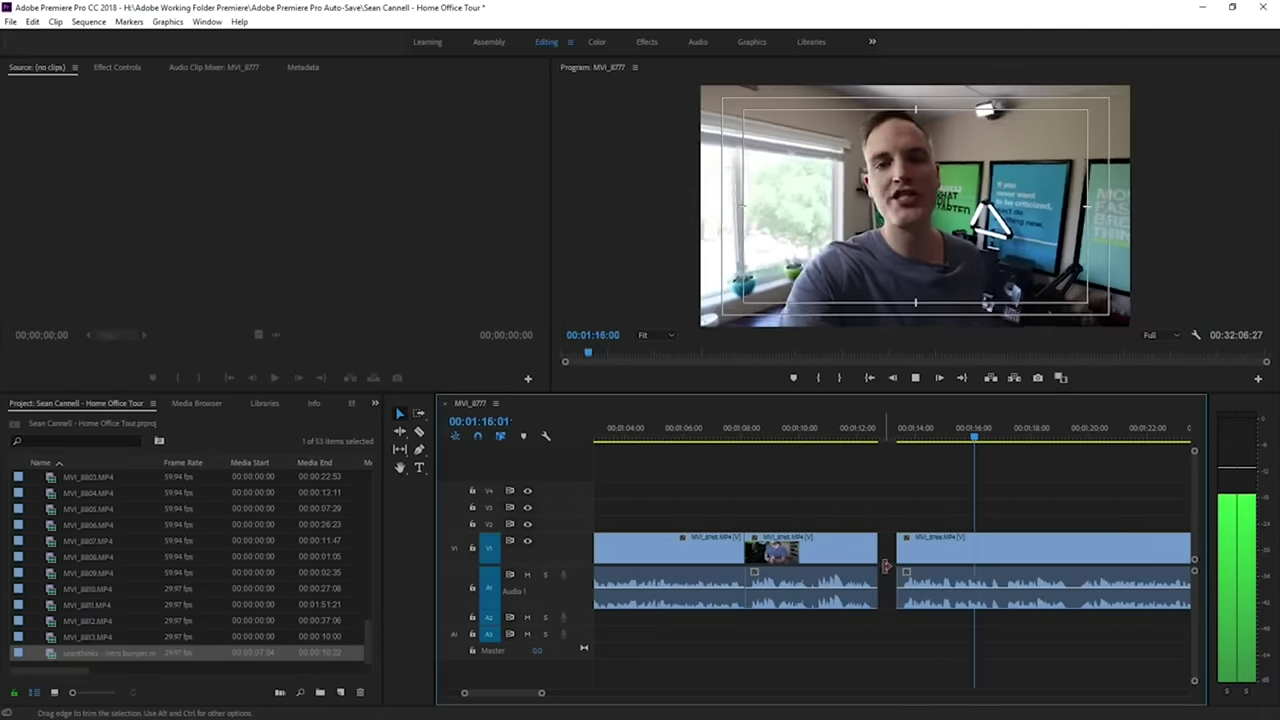
key("equal")
left_click(861, 427)
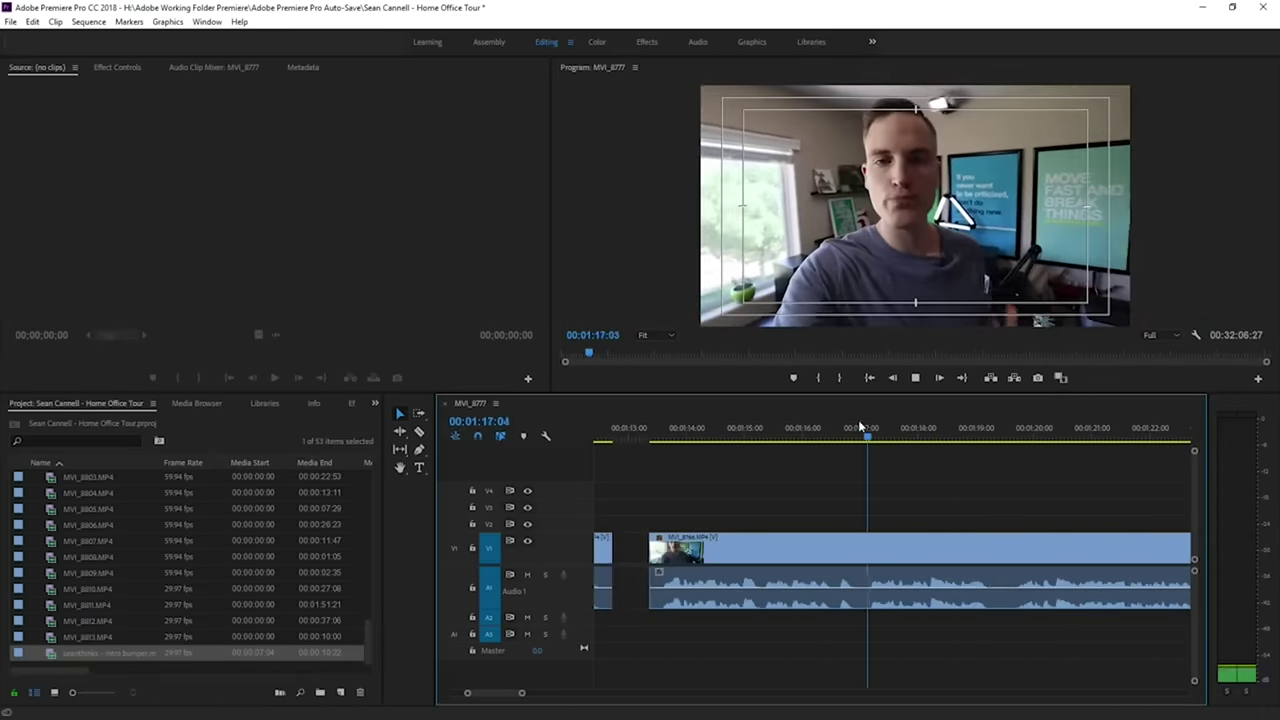
Cut MVI_8766.MP4 at about 00:01:25:17 and delete the piece before the cut.
key("minus")
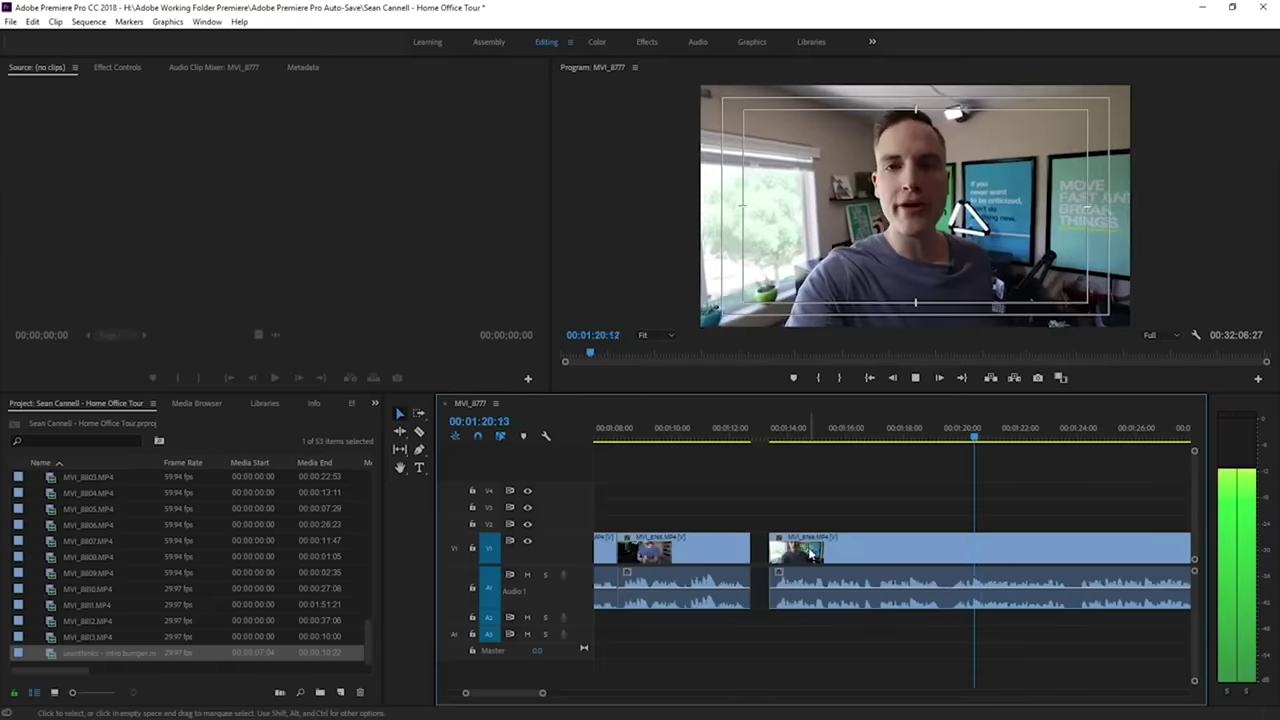
key("minus")
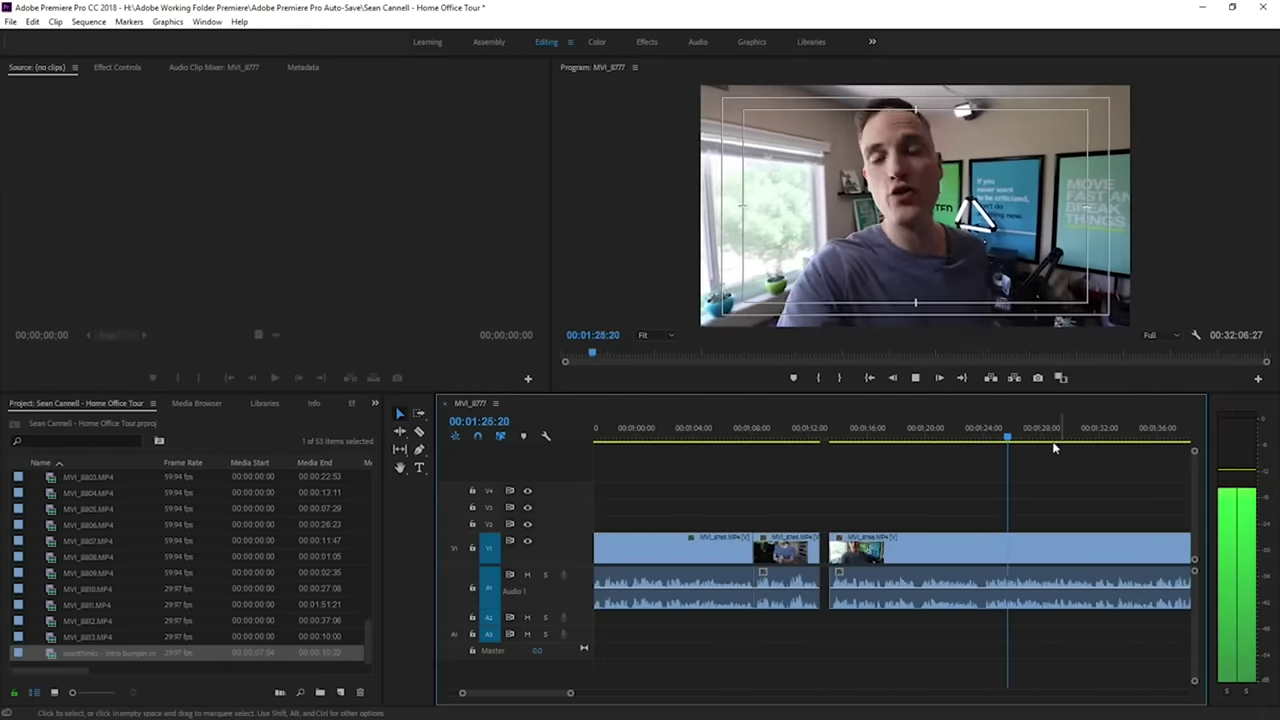
key("minus")
key("equal")
key("equal")
key("equal")
left_click(818, 431)
key("equal")
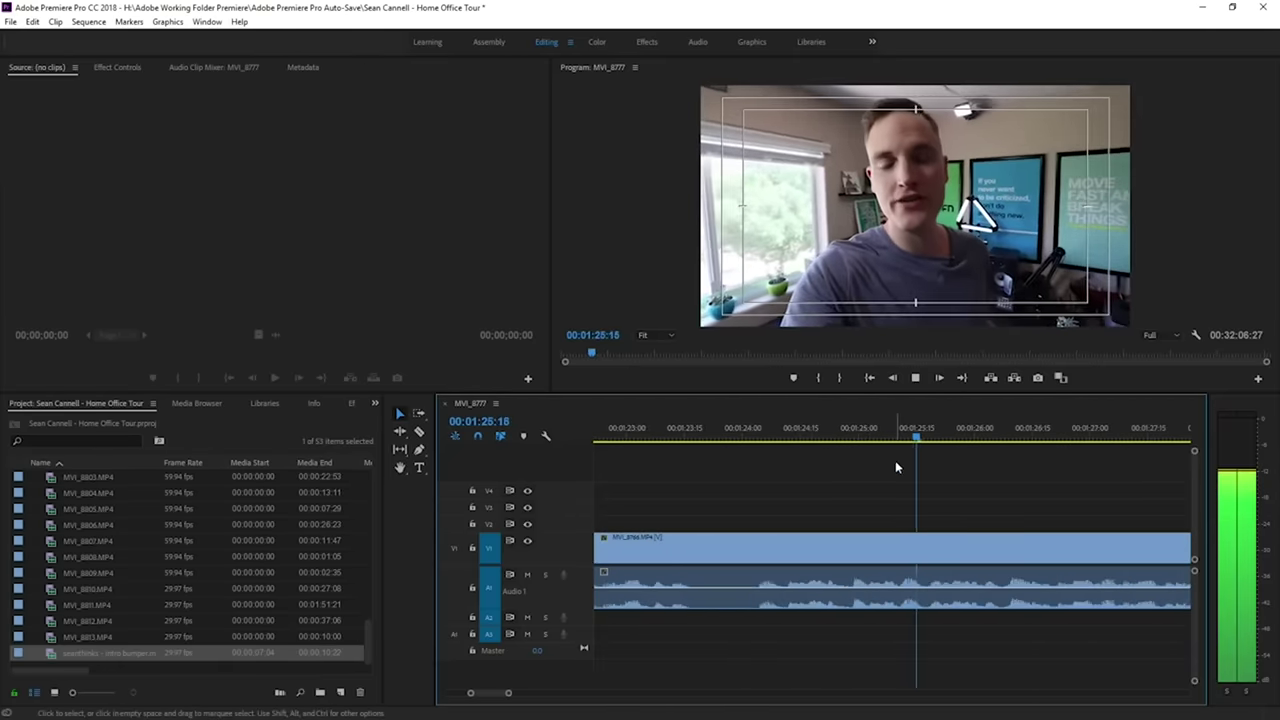
key("minus")
key("minus")
key("minus")
key("minus")
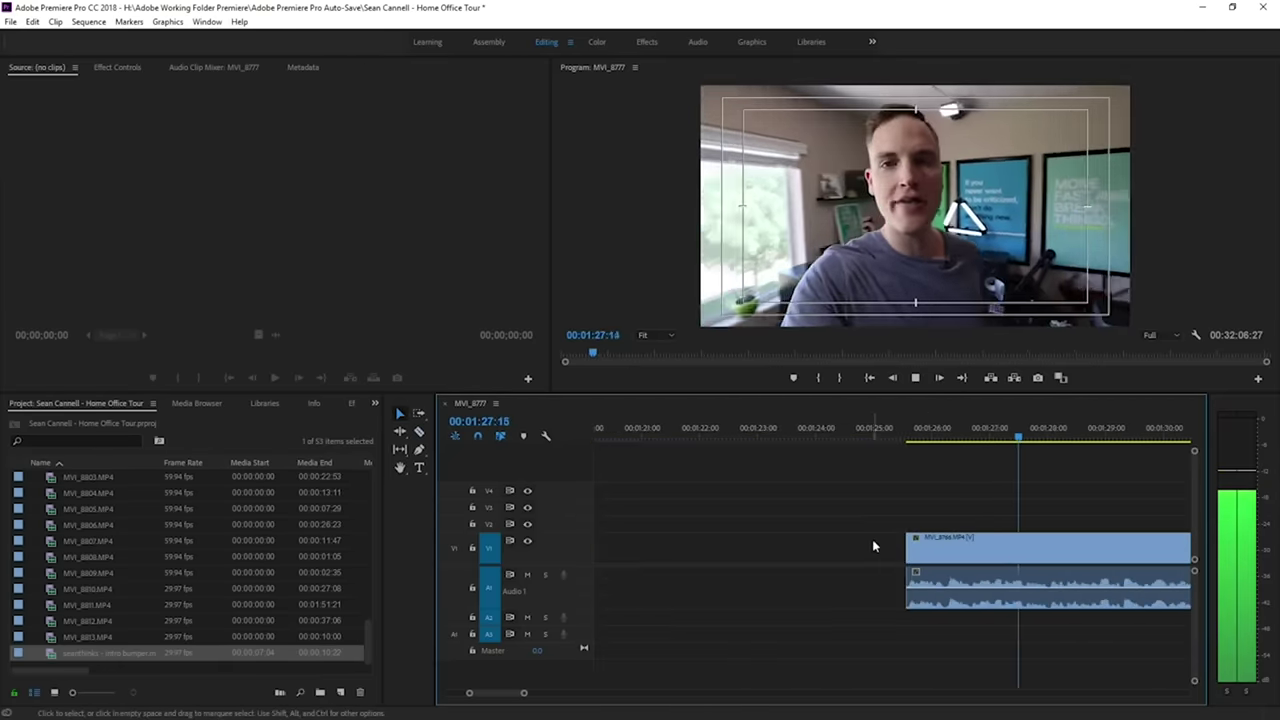
Play the remaining MVI_8766.MP4 piece up to its end and check the take for unwanted passages.
key("minus")
key("equal")
key("equal")
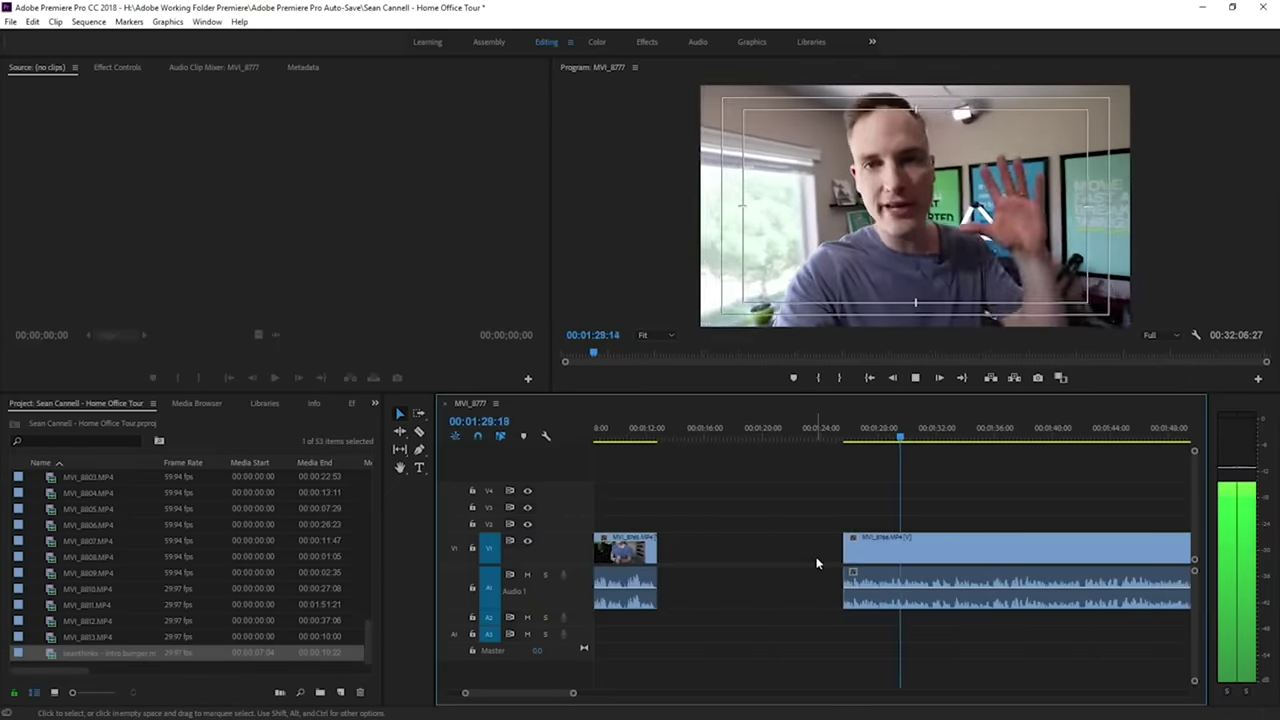
key("equal")
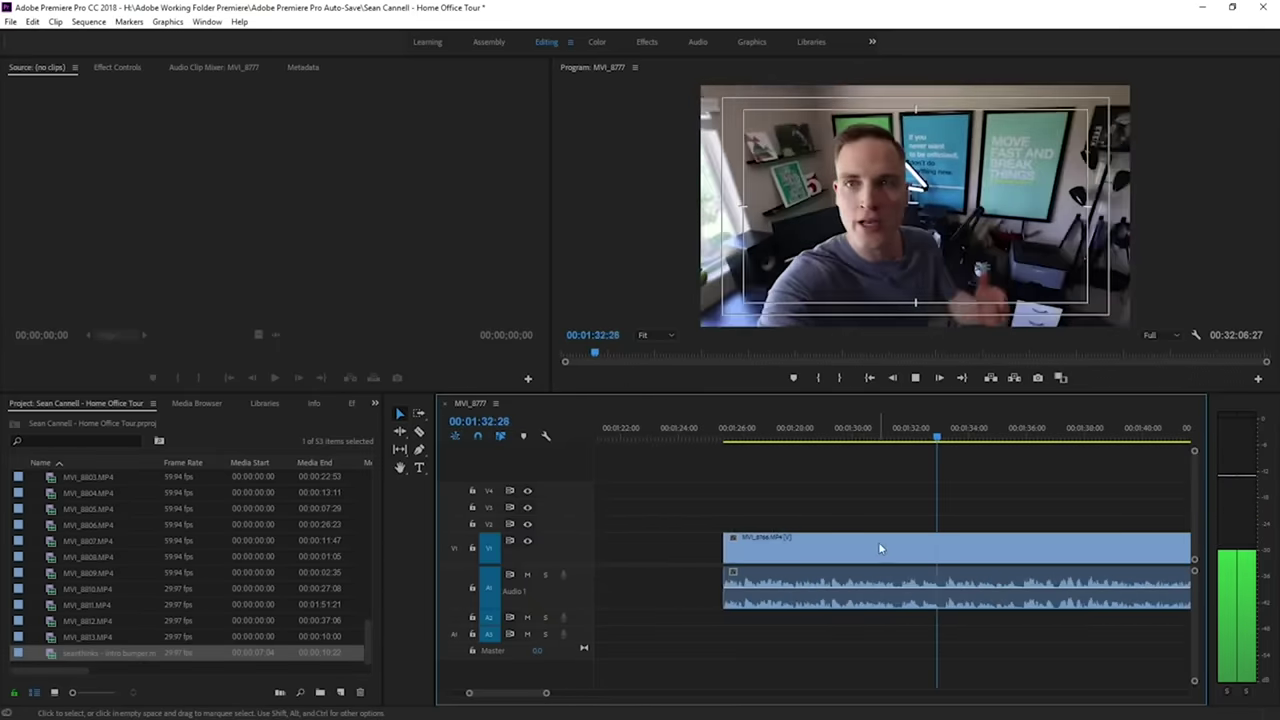
key("minus")
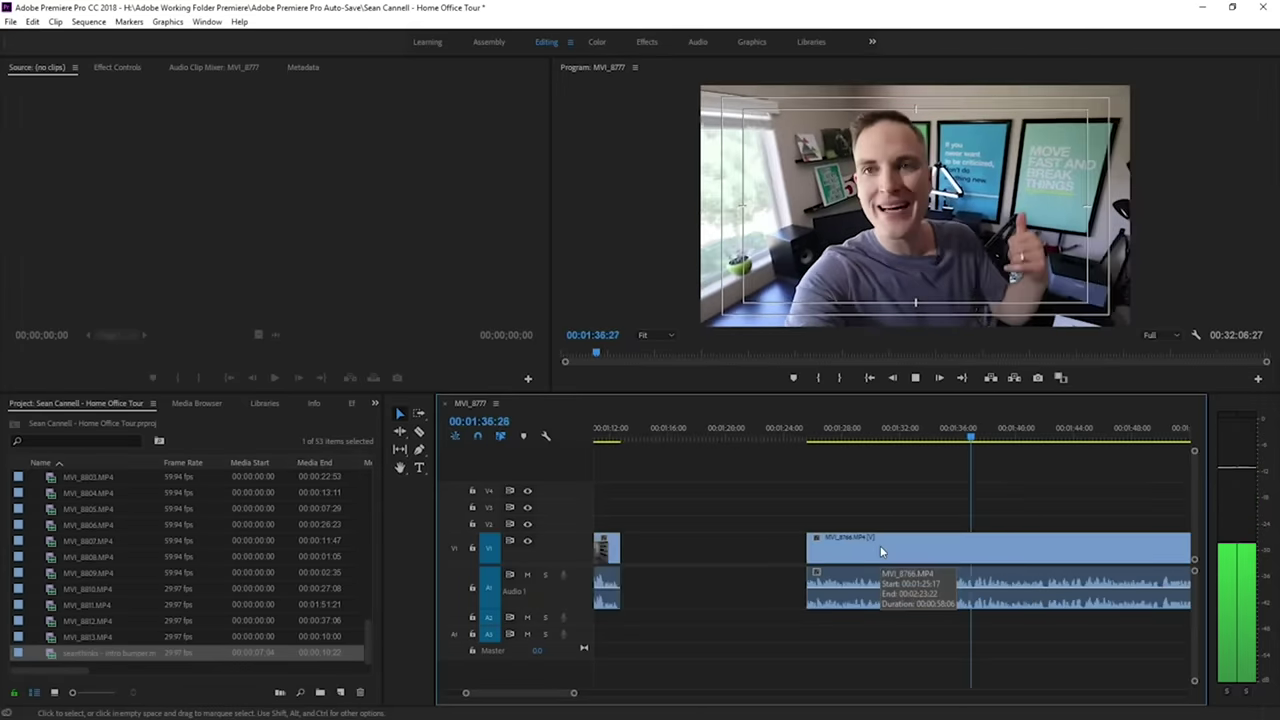
key("minus")
key("equal")
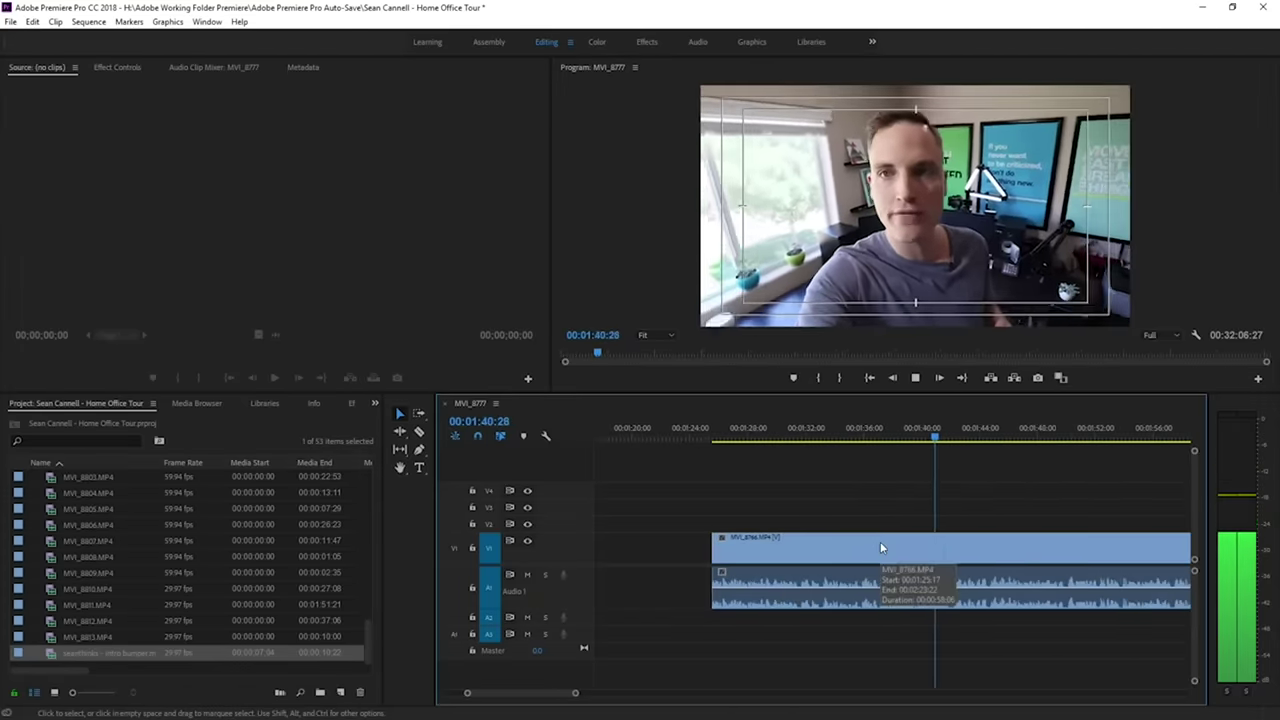
scroll(880, 541, "down", 2)
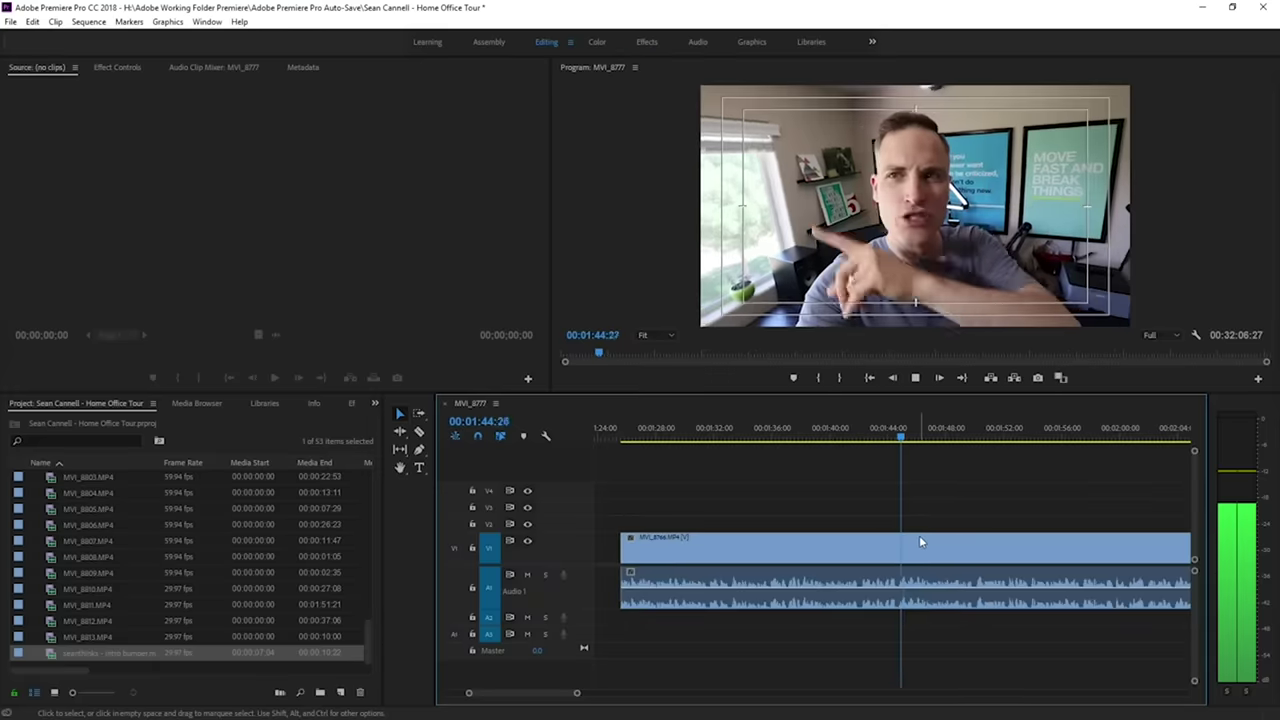
key("minus")
key("minus")
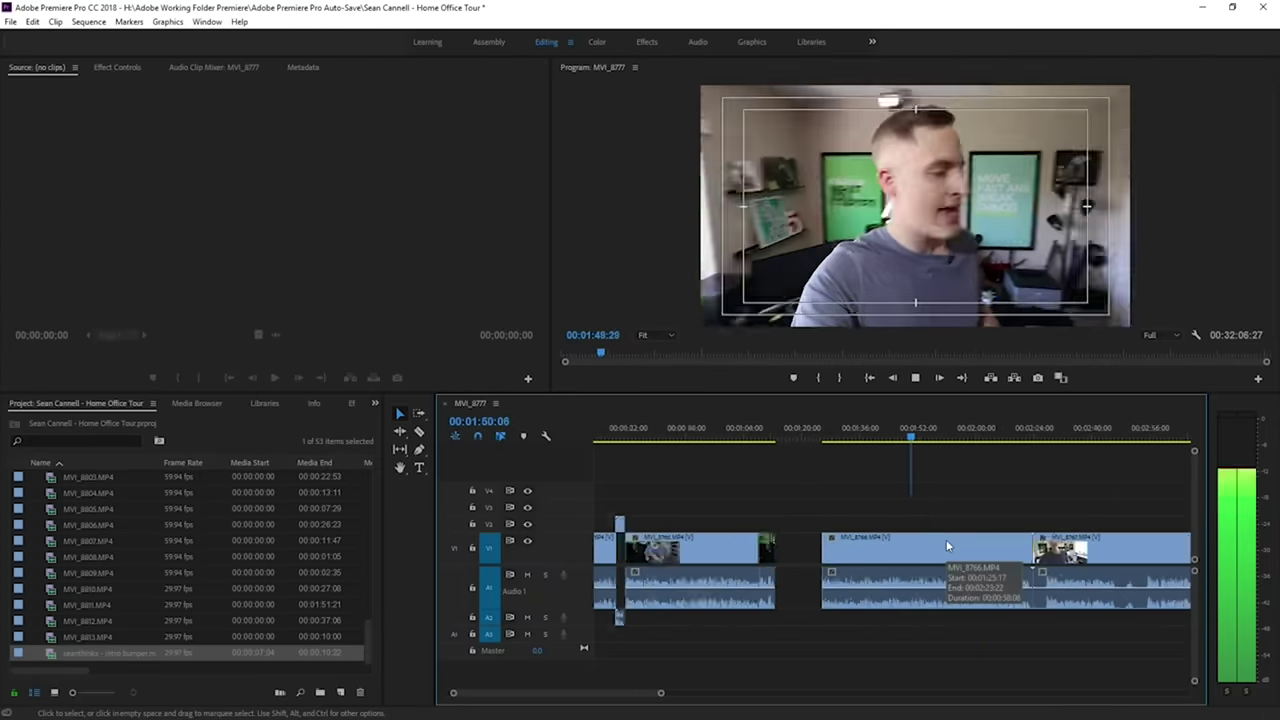
key("equal")
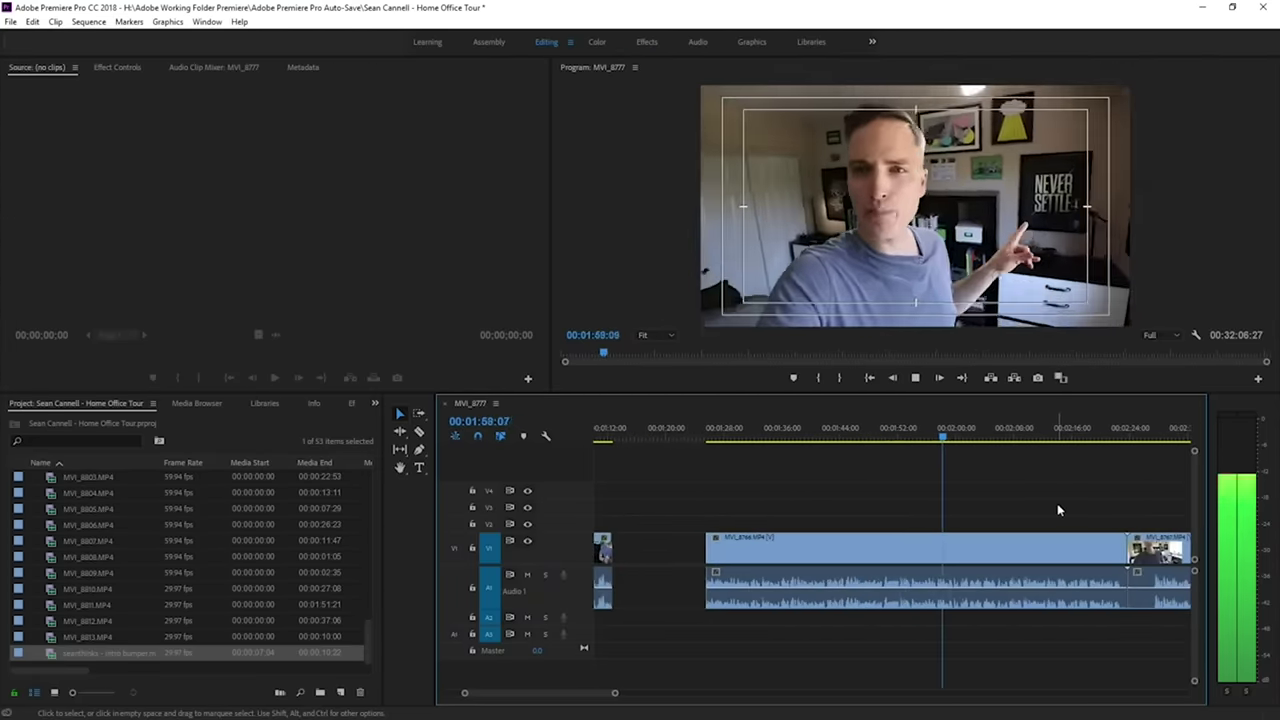
key("equal")
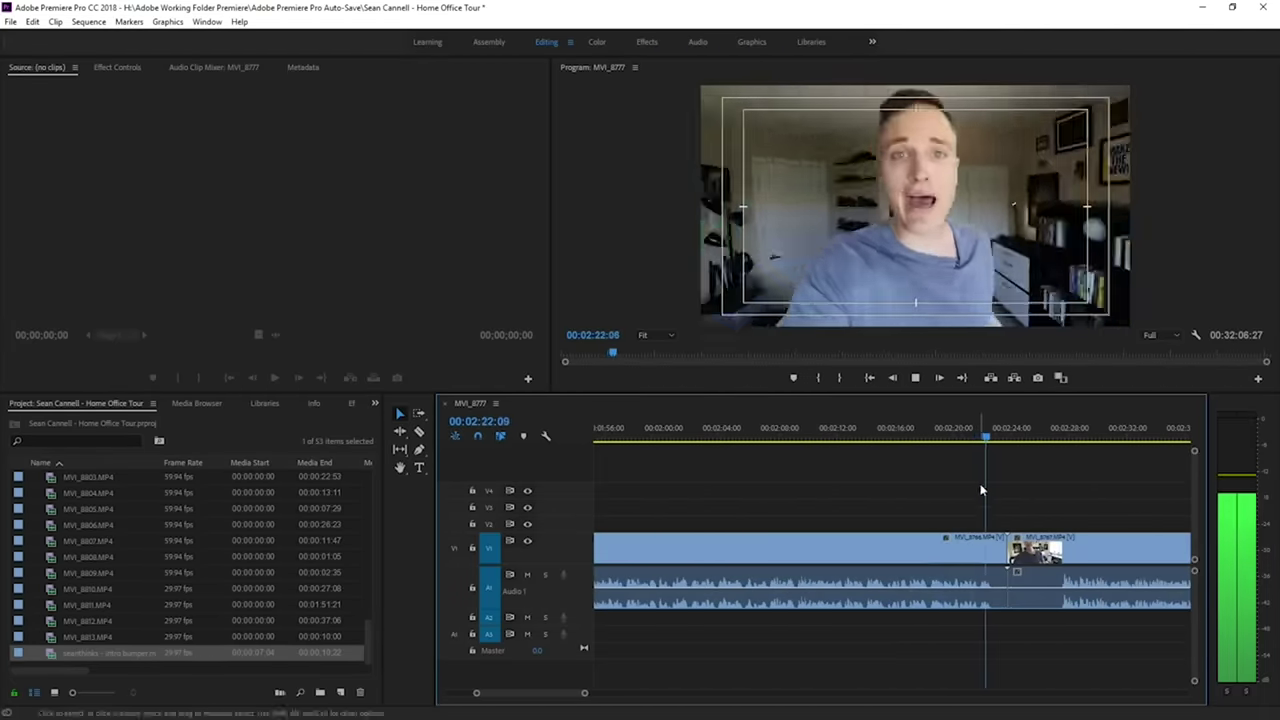
Trim about 1 s of silence off the end of MVI_8766.MP4, back to about 00:02:22:24, and continue playback.
key("space")
key("equal")
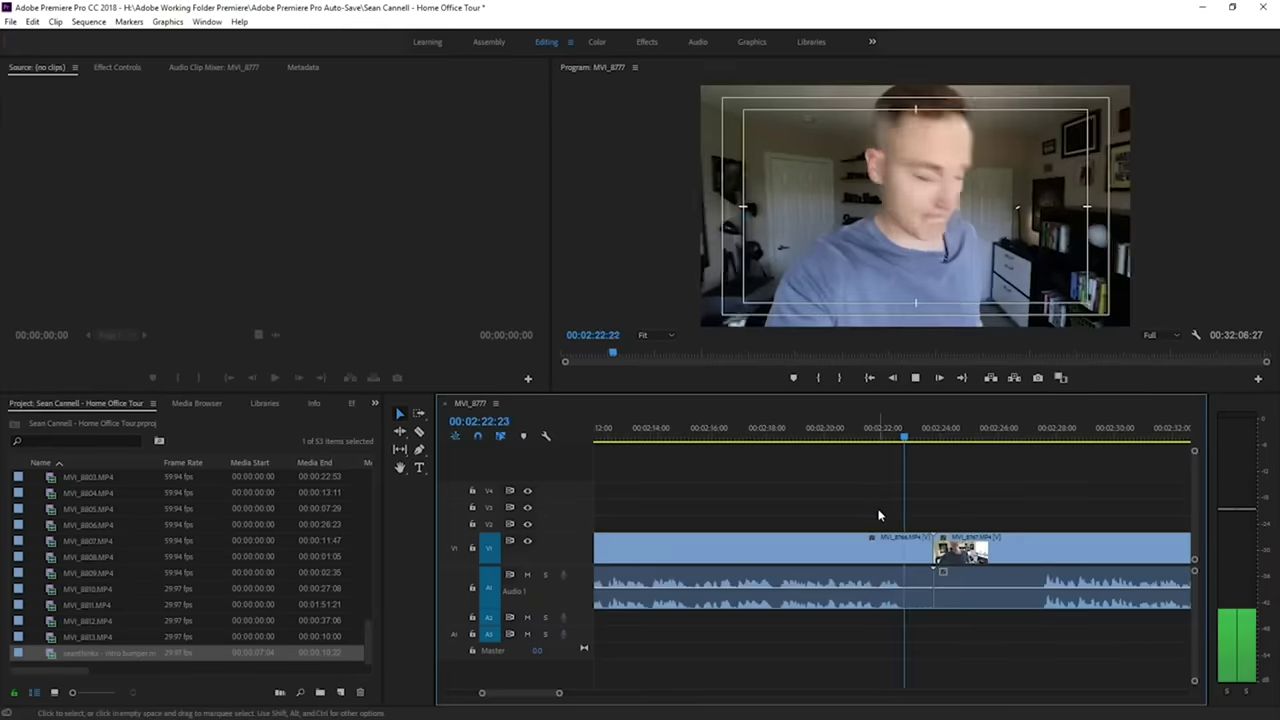
left_click(882, 552)
key("space")
left_click_drag(927, 567, 900, 567)
key("space")
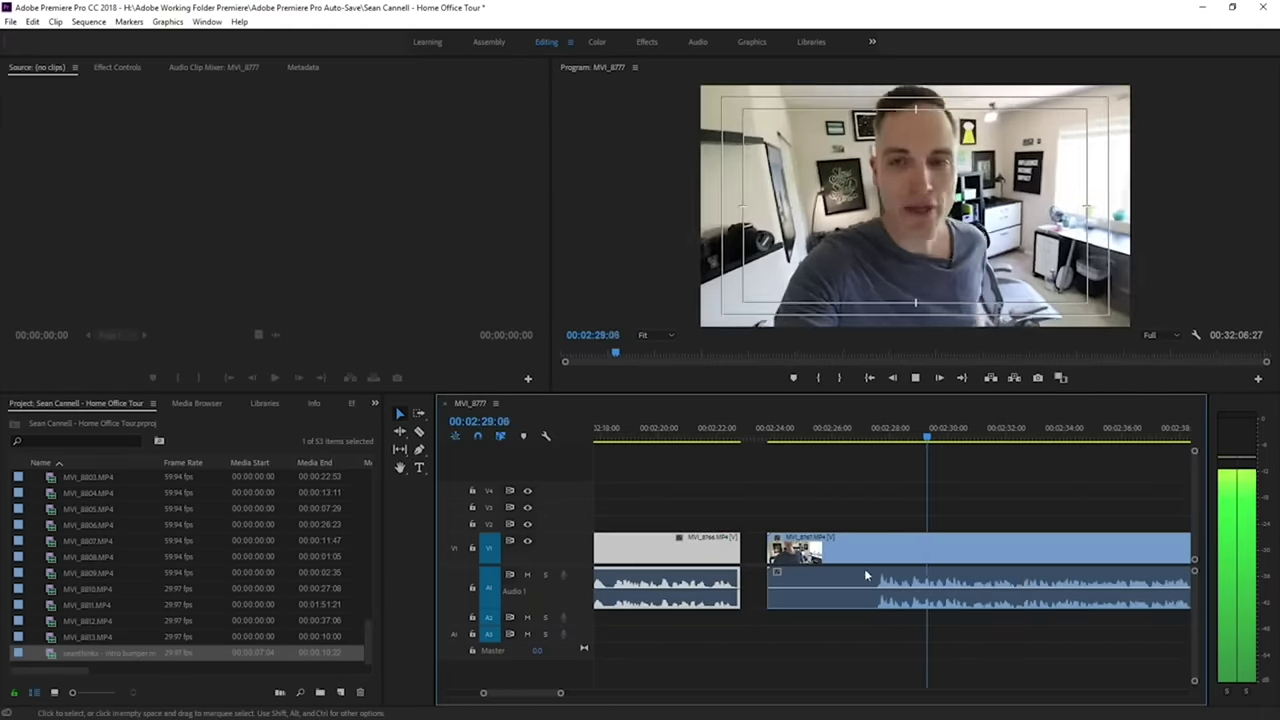
Cut MVI_8767.MP4 at about 00:02:28:21 and delete the piece before the cut.
left_click(906, 436)
key("equal")
key("c")
left_click(900, 586)
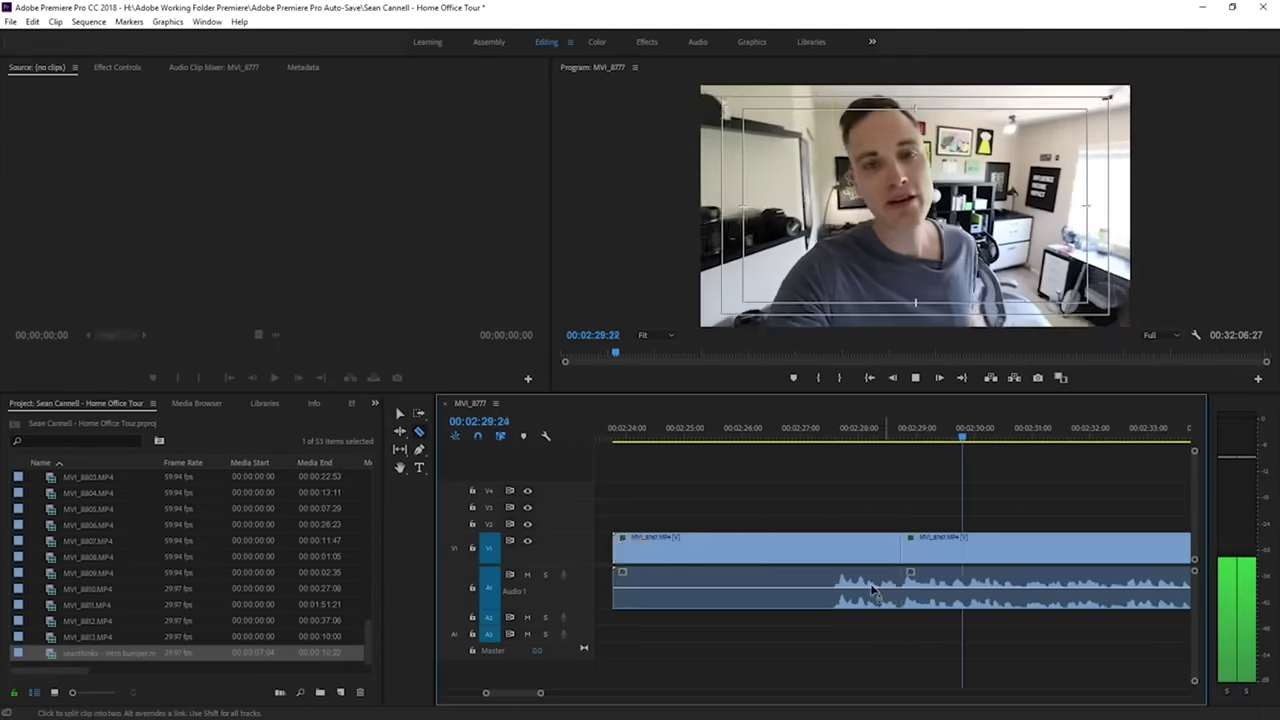
key("v")
left_click(889, 587)
key("Delete")
Trim about 1 s off the start of the remaining MVI_8767.MP4 piece.
left_click(928, 437)
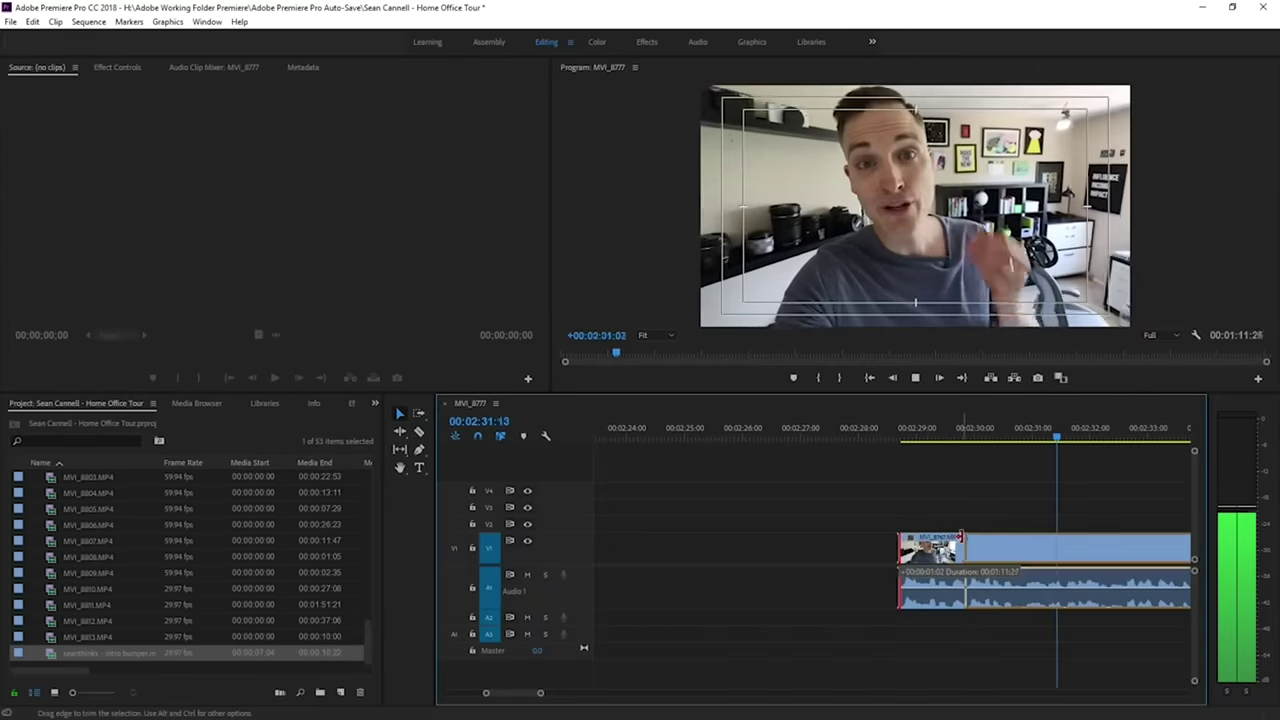
key("minus")
key("minus")
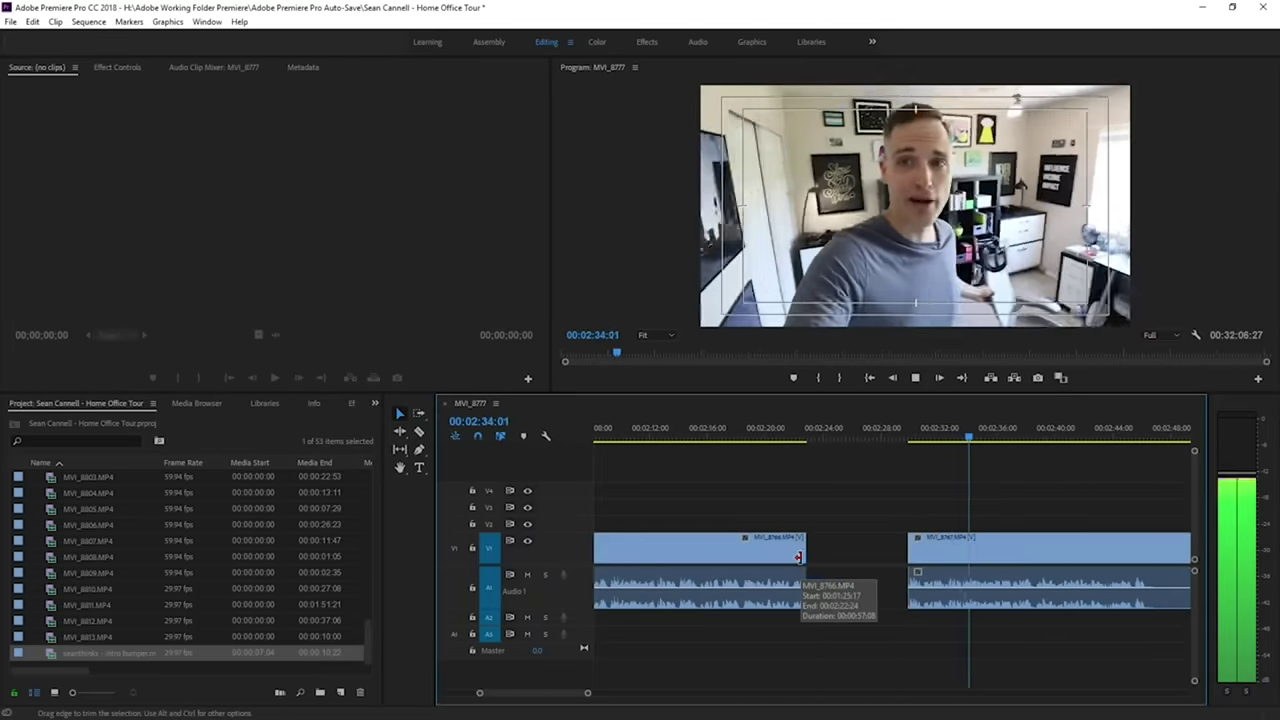
Play through MVI_8767.MP4 and check the quiet stretch between about 00:02:46 and 00:02:55.
key("minus")
key("equal")
key("minus")
key("equal")
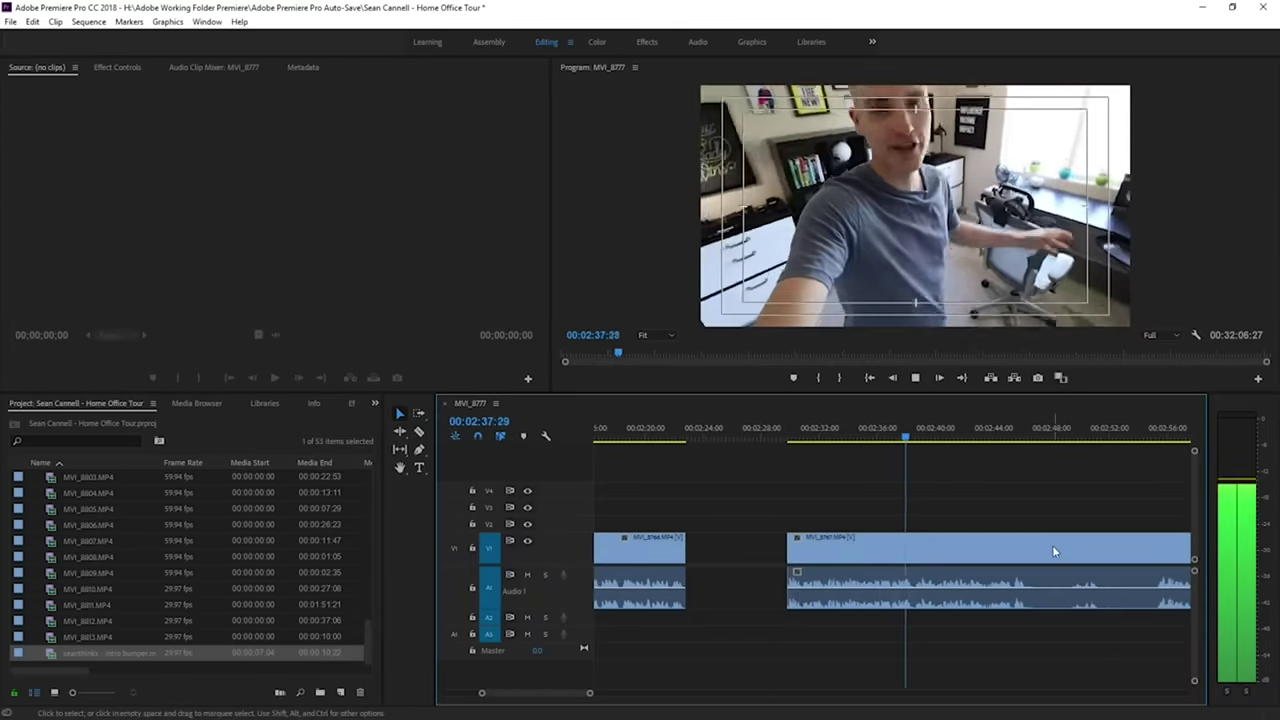
key("minus")
left_click(1021, 440)
key("equal")
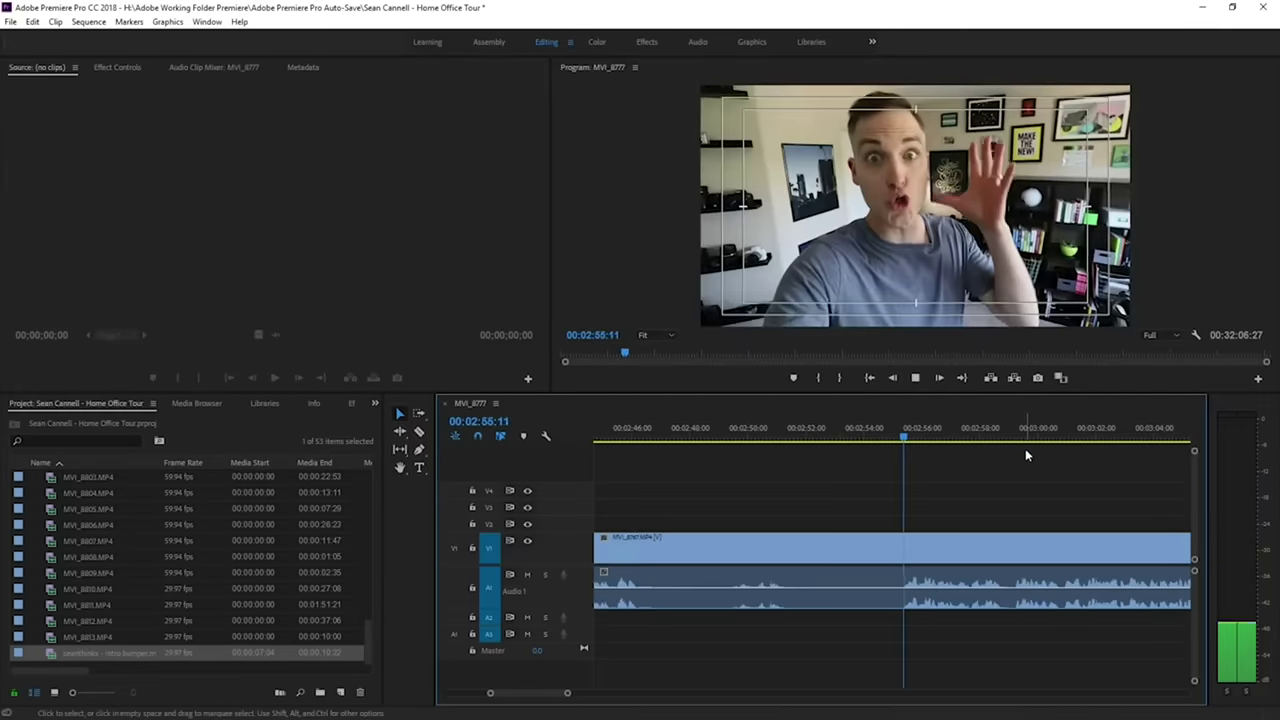
left_click(629, 432)
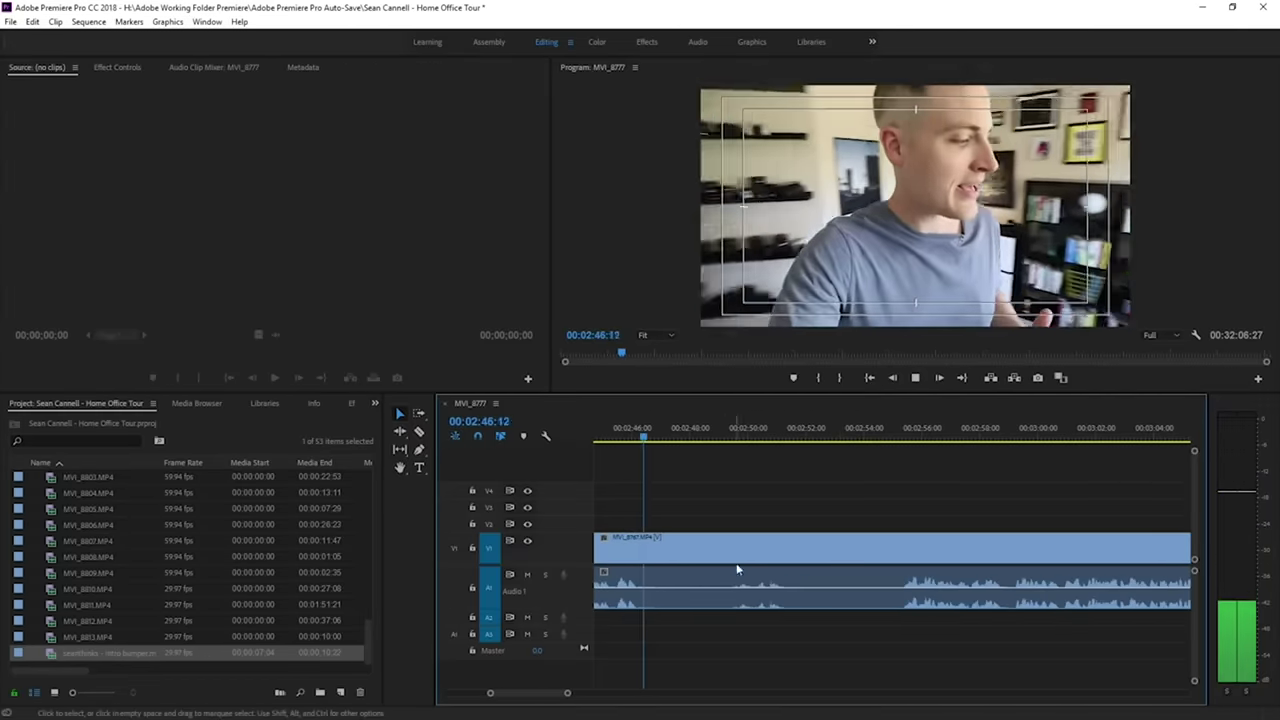
Cut MVI_8767.MP4 at about 00:02:55:11, where speech resumes after the quiet stretch.
left_click(741, 430)
key("c")
left_click(905, 594)
key("v")
key("minus")
Cut MVI_8767.MP4 at about 00:02:46:05, delete the quiet piece after the cut and close the gap it leaves.
left_click(748, 436)
key("equal")
key("equal")
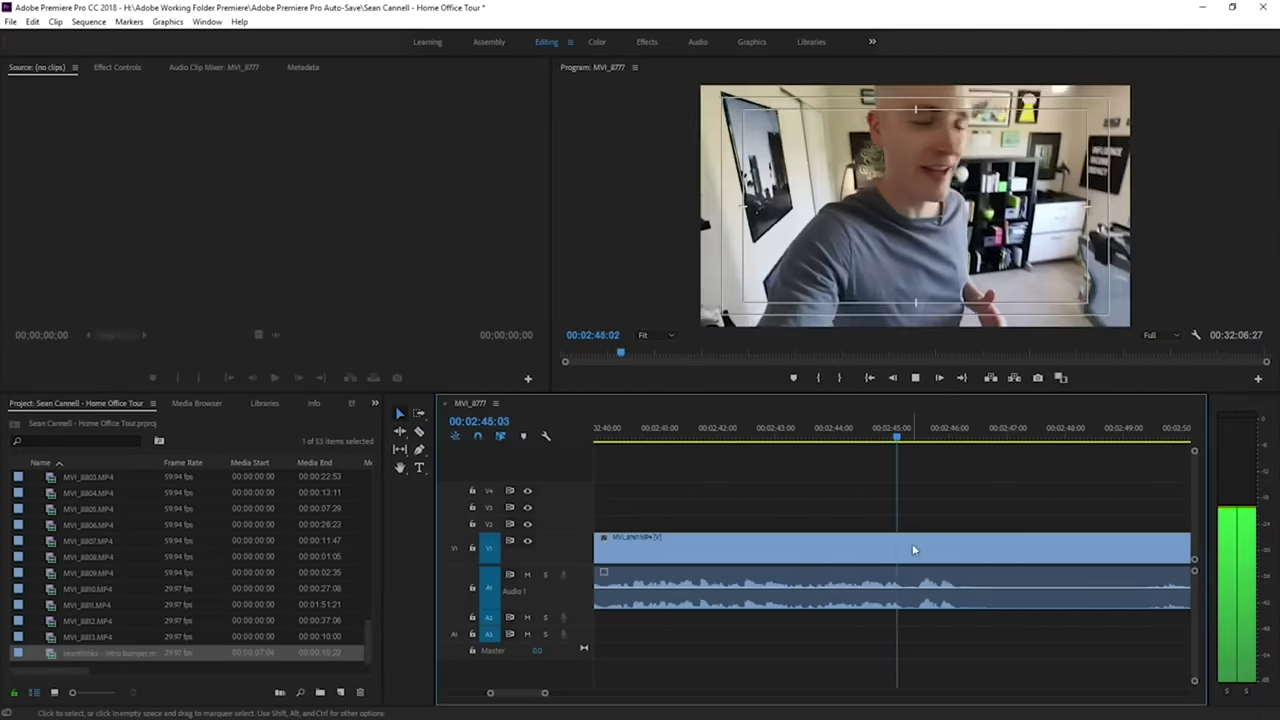
key("space")
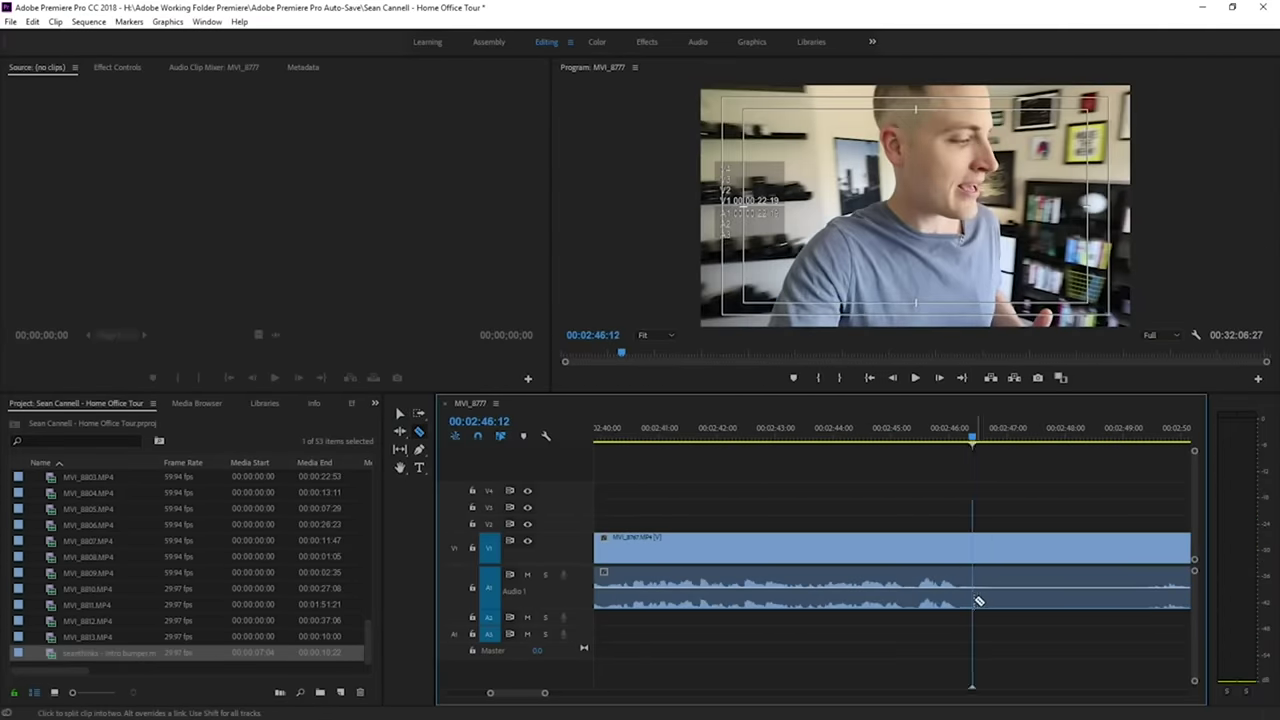
left_click(960, 600)
key("v")
left_click(986, 603)
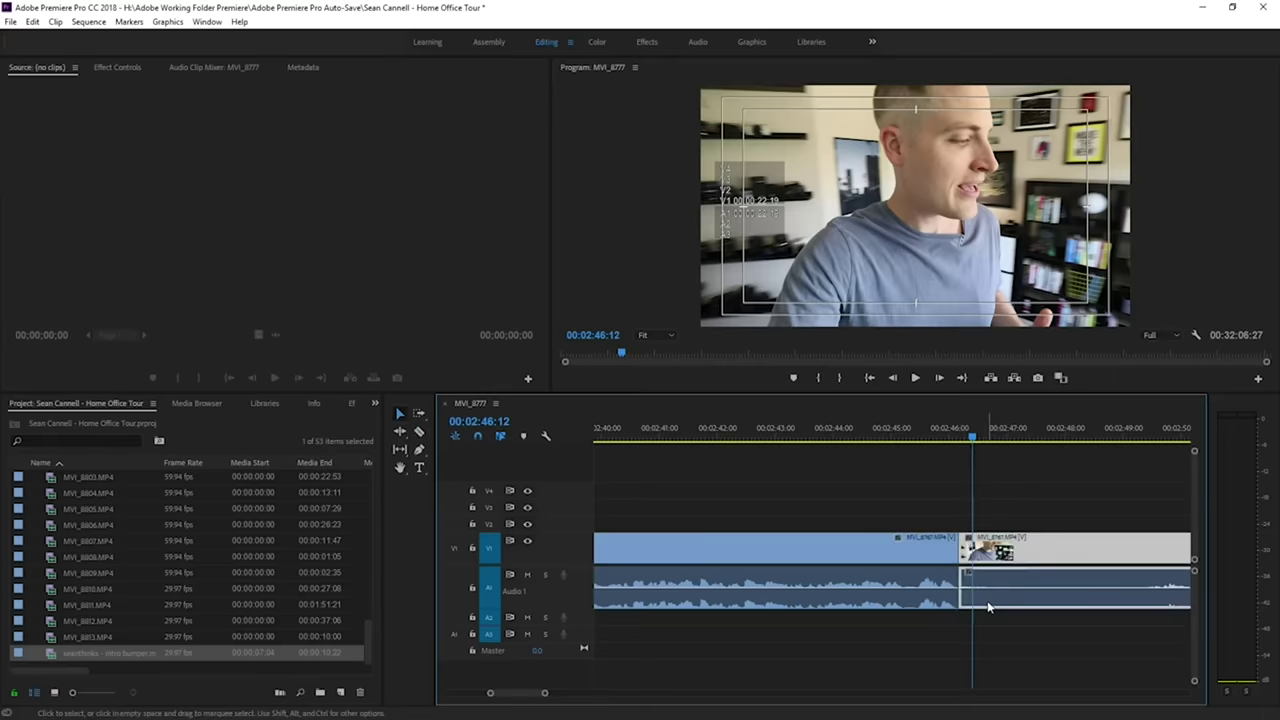
key("Delete")
right_click(985, 578)
left_click(996, 588)
Move the following MVI_8767.MP4 piece's audio to A2 and slide the piece a few frames earlier to overlap the preceding audio.
left_click_drag(987, 597, 987, 606)
key("ctrl+z")
key("=")
left_click_drag(923, 586, 923, 618)
key("=")
mouse_move(901, 550)
left_mouse_down()
mouse_move(883, 550)
mouse_move(932, 547)
mouse_move(884, 547)
left_mouse_up()
left_click(839, 437)
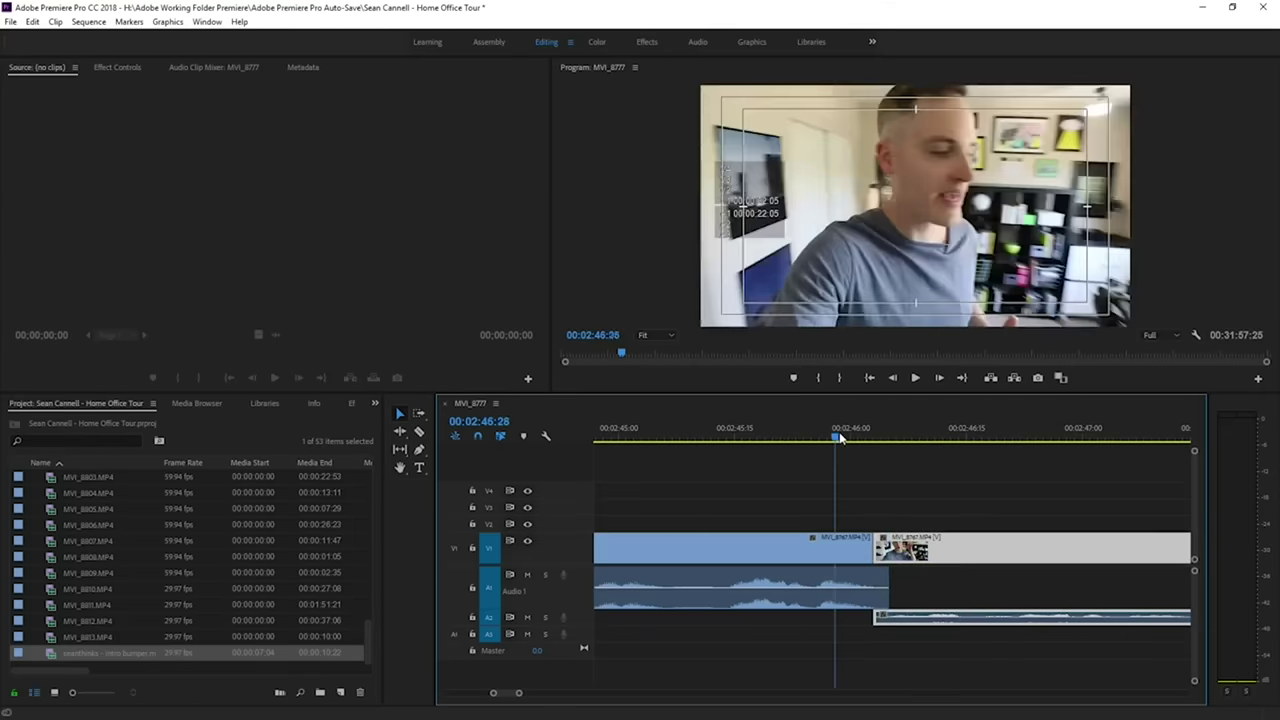
Cut the second MVI_8767.MP4 piece at about 00:02:49:24 and ripple delete the portion before the cut.
key("space")
key("minus")
key("minus")
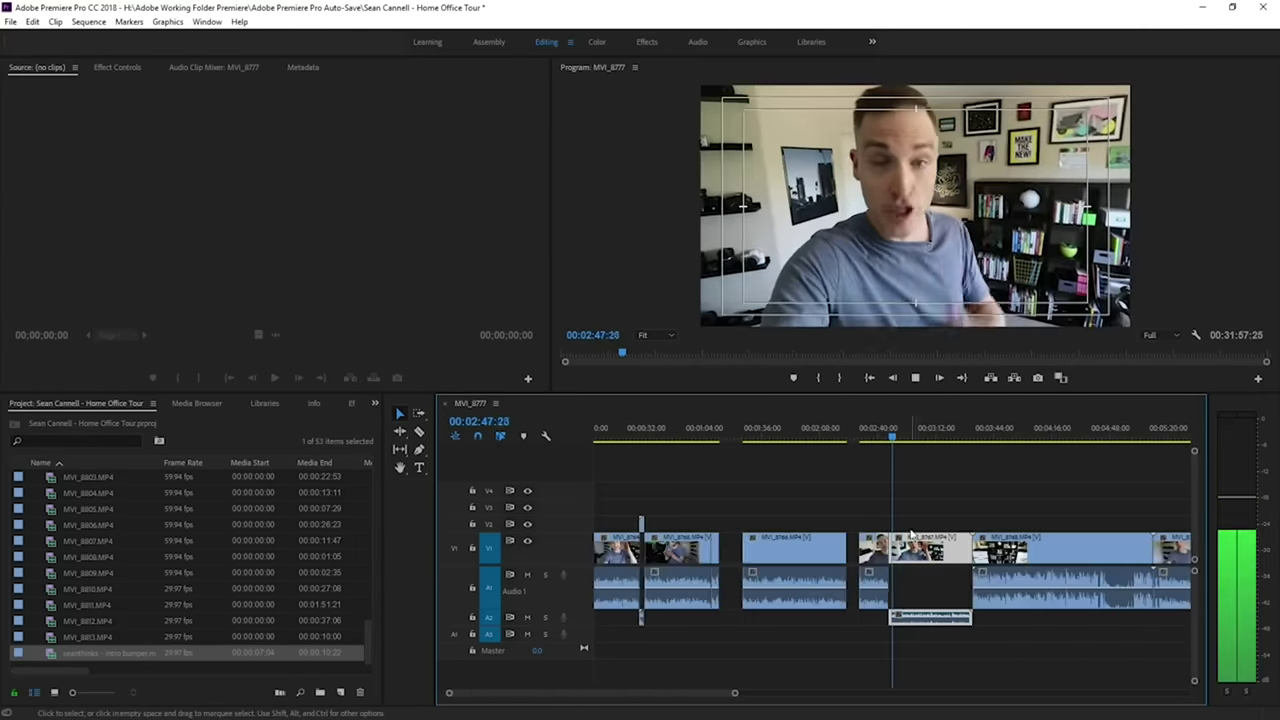
key("equal")
key("equal")
key("c")
left_click(931, 620)
key("v")
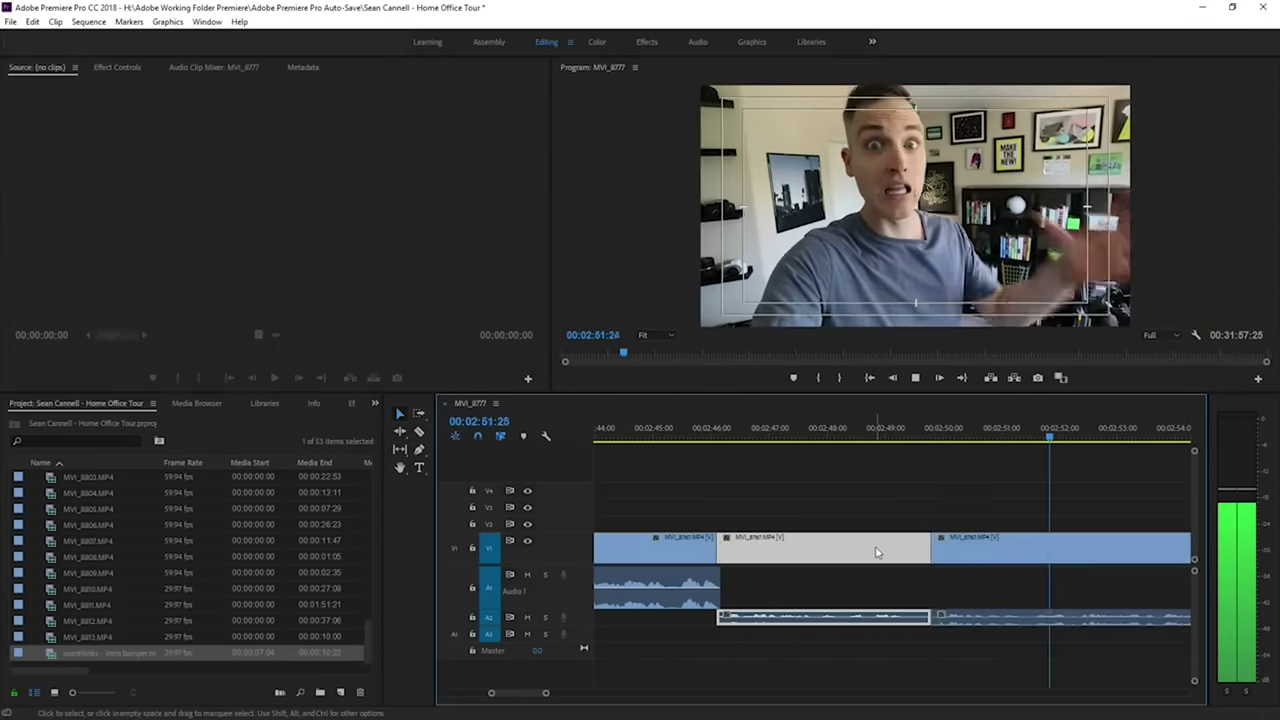
key("Delete")
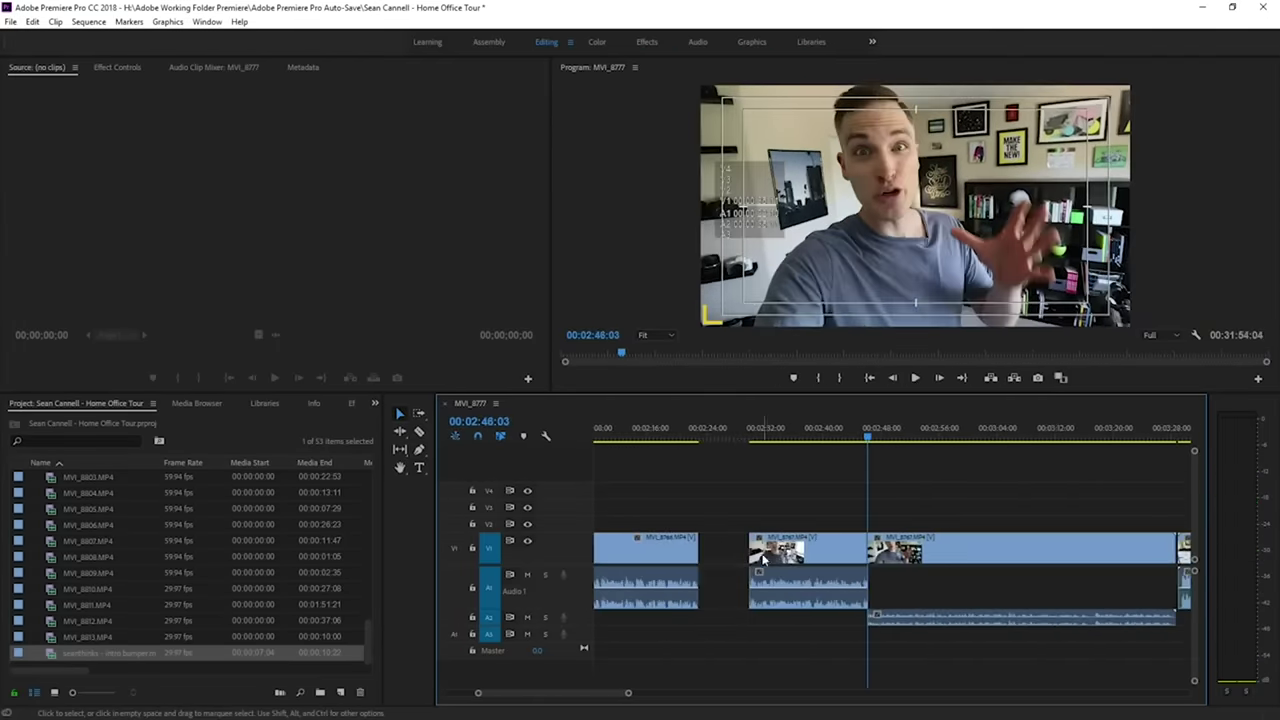
Ripple delete the gap on V1 between MVI_8766.MP4 and MVI_8767.MP4.
right_click(742, 552)
left_click(744, 555)
key("space")
Play MVI_8767.MP4 across the join at about 00:02:39 and on to about 00:03:01 to check the edit.
left_click(808, 429)
key("equal")
key("space")
key("equal")
key("equal")
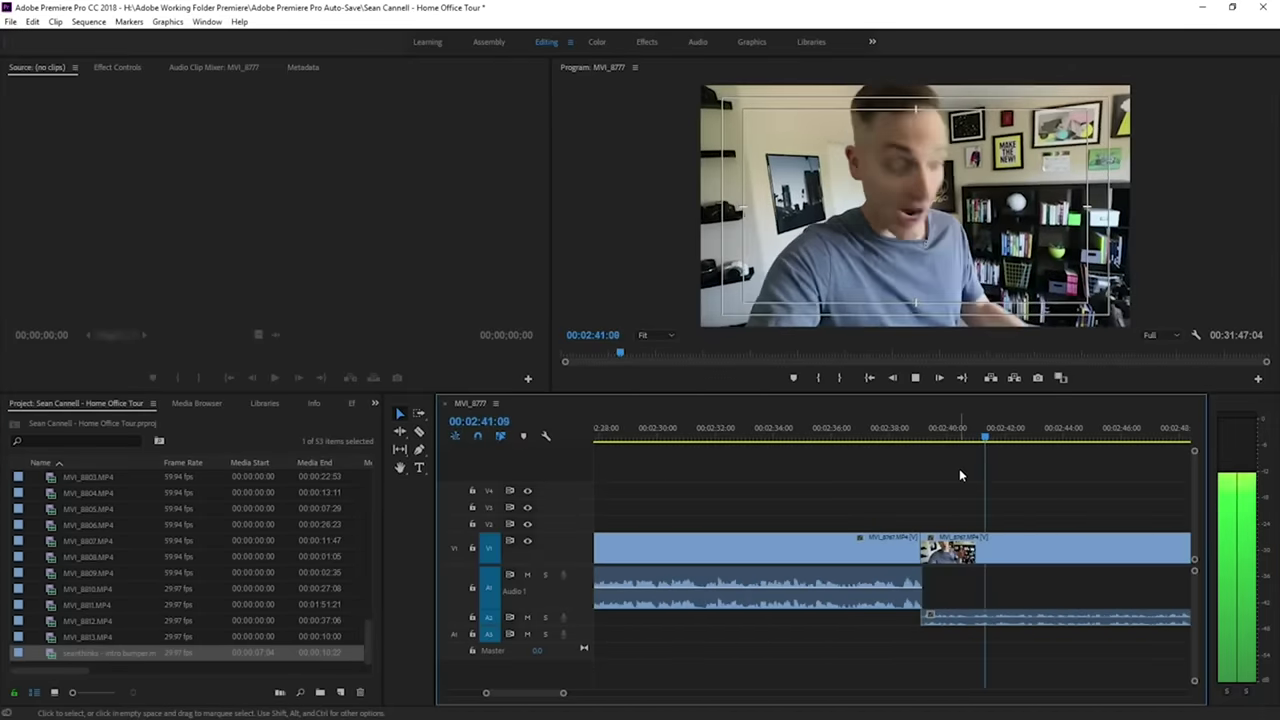
key("minus")
key("minus")
key("minus")
key("equal")
key("equal")
key("equal")
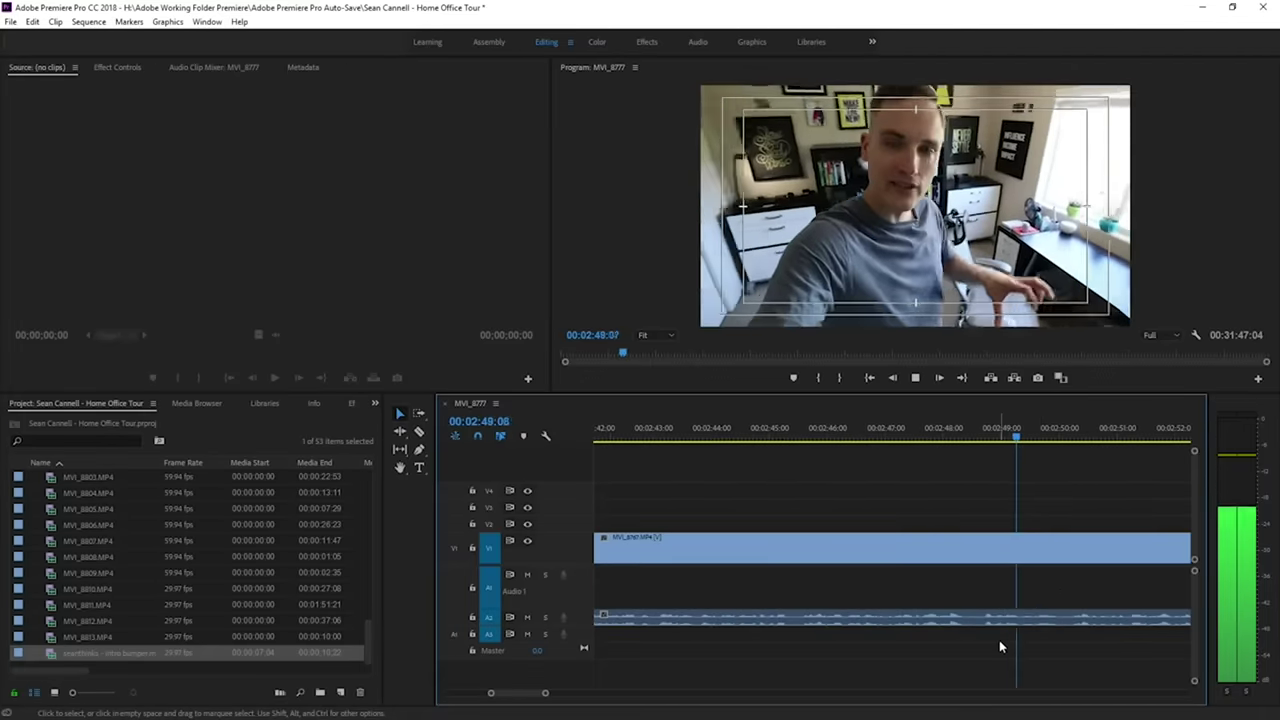
key("minus")
key("minus")
key("minus")
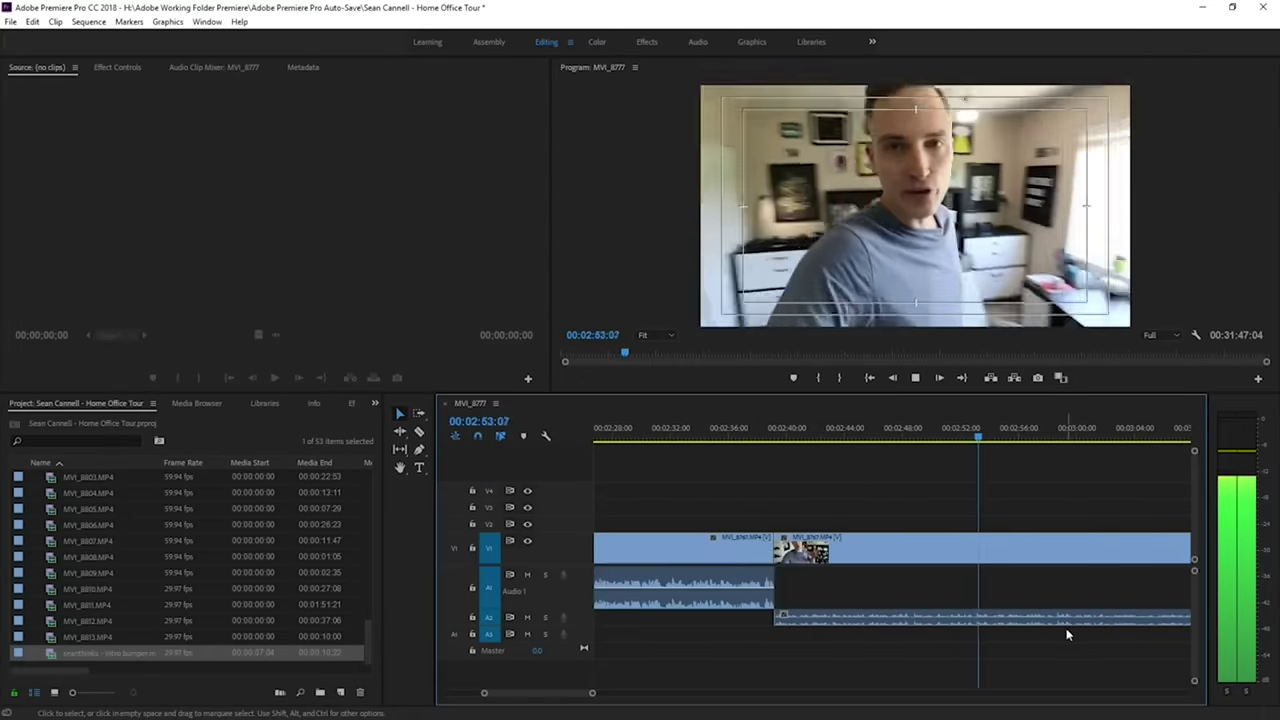
key("equal")
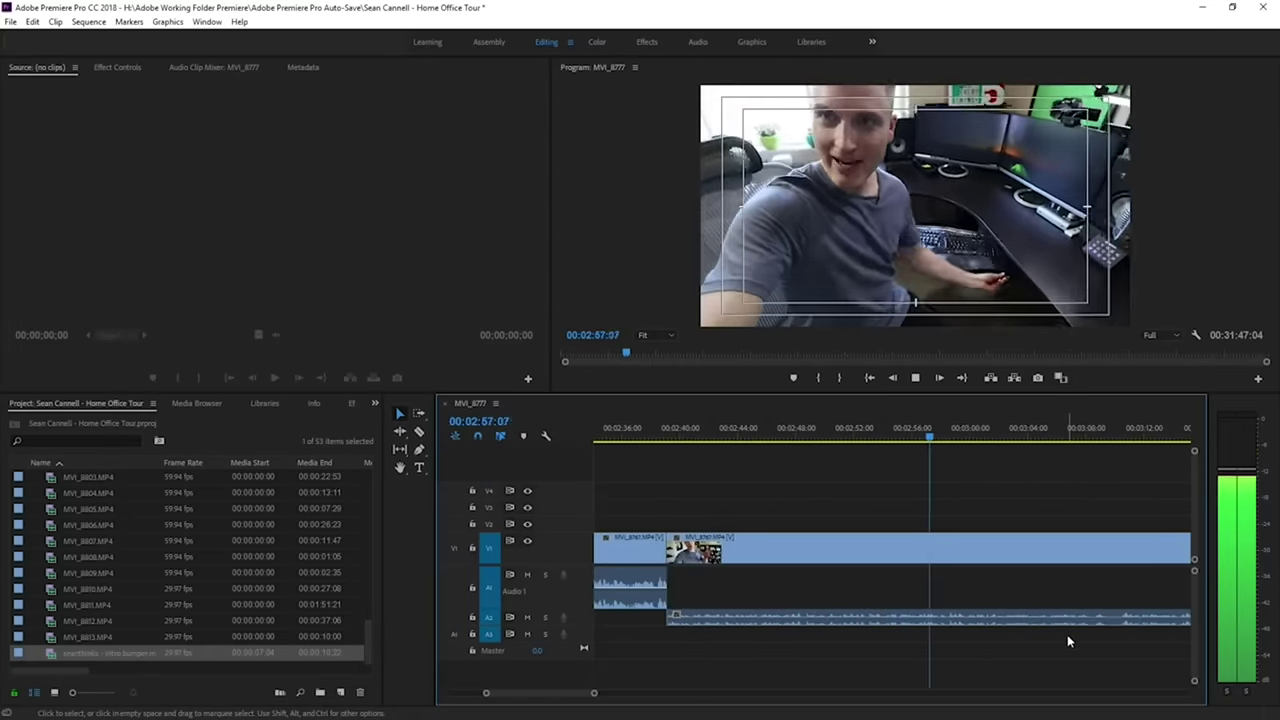
key("minus")
key("equal")
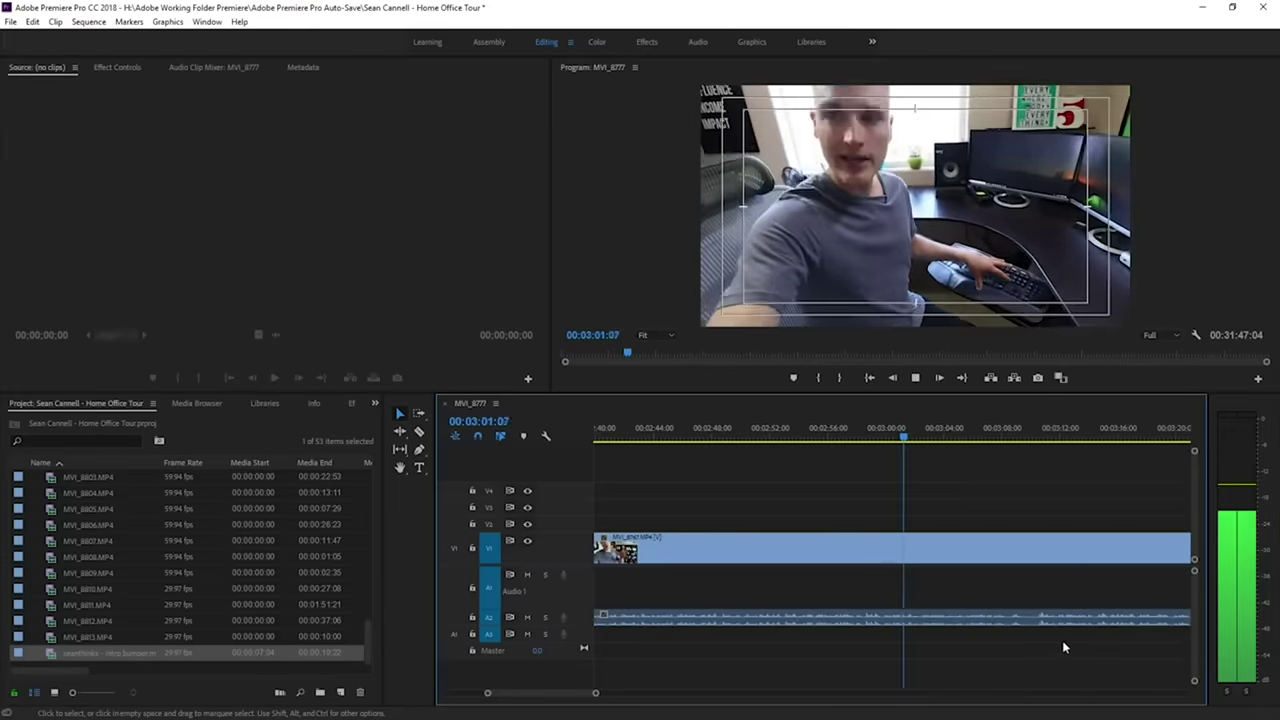
Cut MVI_8767.MP4 at about 00:03:10:10 and slide the following piece about 2 s earlier over the pause, with its audio on A1.
key("b")
key("equal")
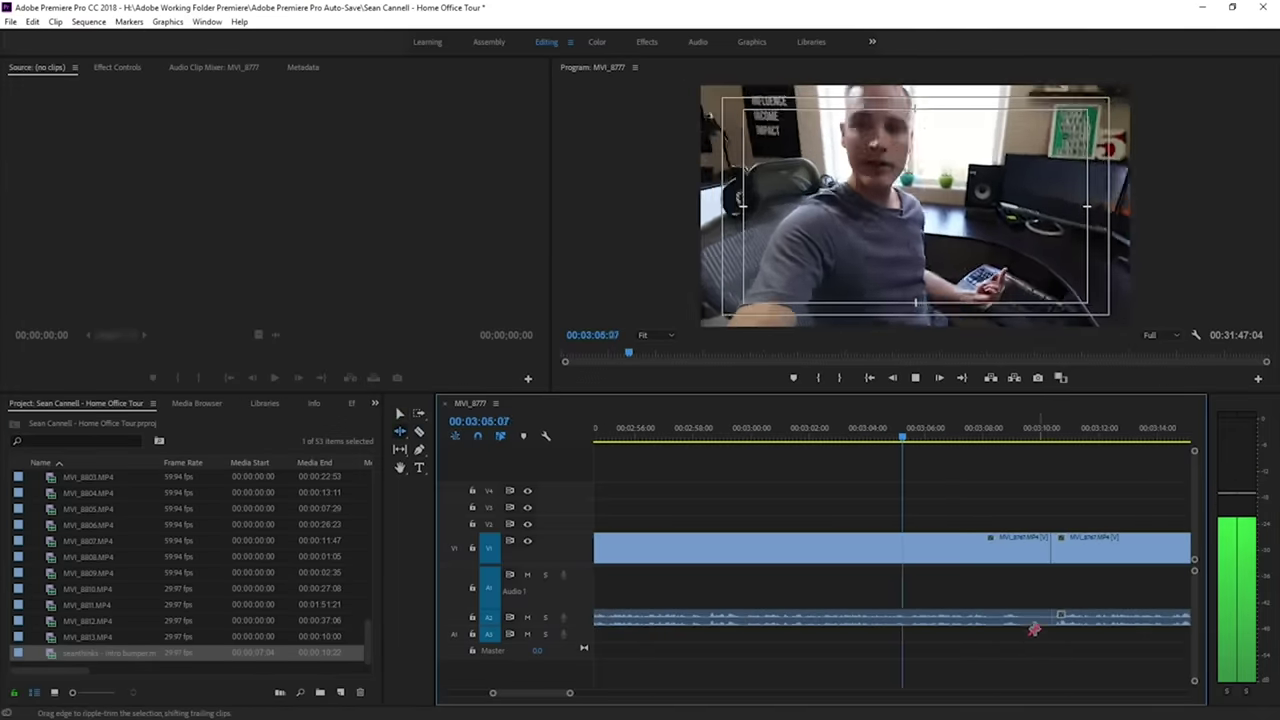
key("v")
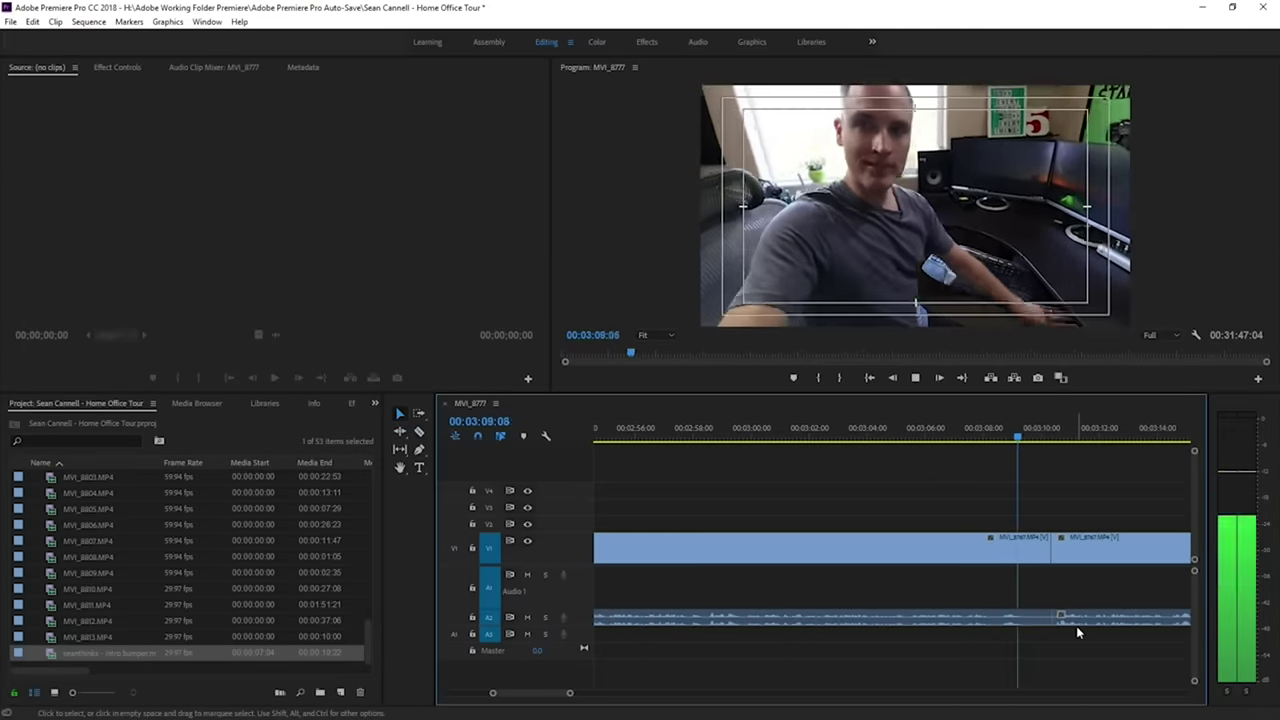
left_click_drag(934, 617, 801, 626)
left_click(750, 436)
key("space")
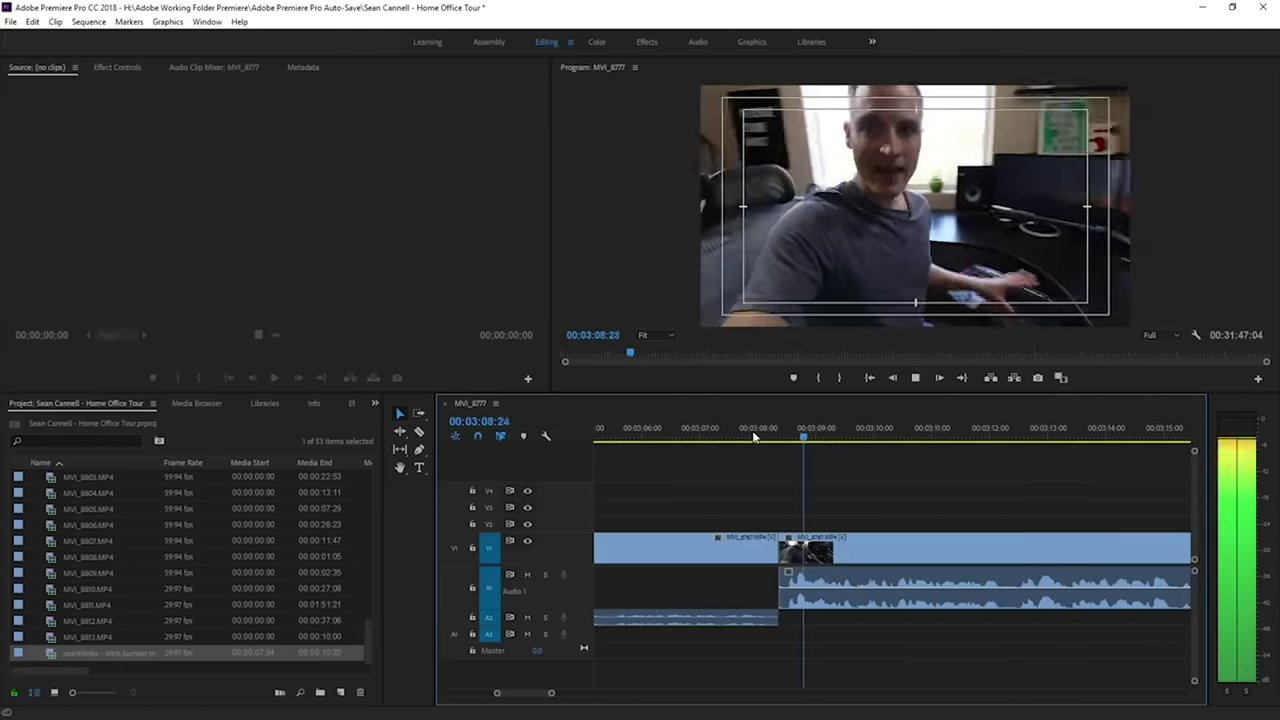
Trim the end of the last MVI_8767.MP4 piece to about 00:03:19:05 and move MVI_8768.MP4's audio to A2.
key("minus")
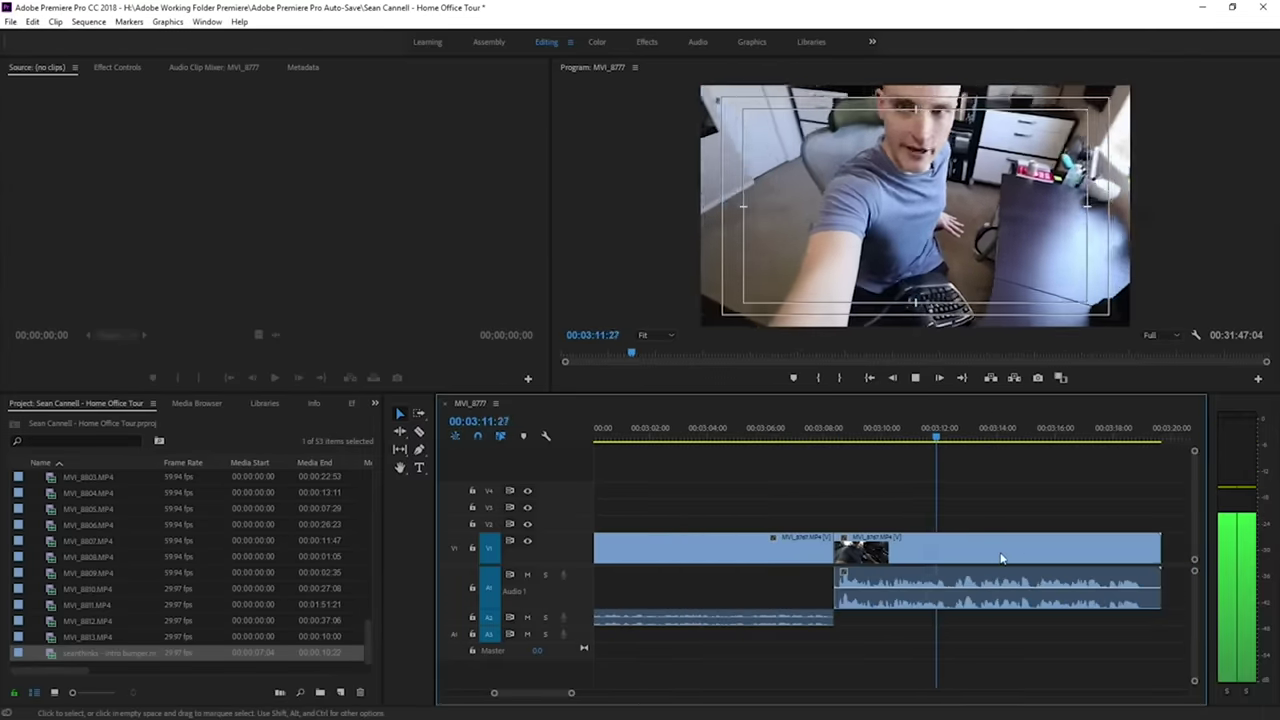
key("minus")
key("equal")
left_click_drag(1069, 573, 1056, 571)
left_click_drag(1141, 585, 1166, 617)
key("space")
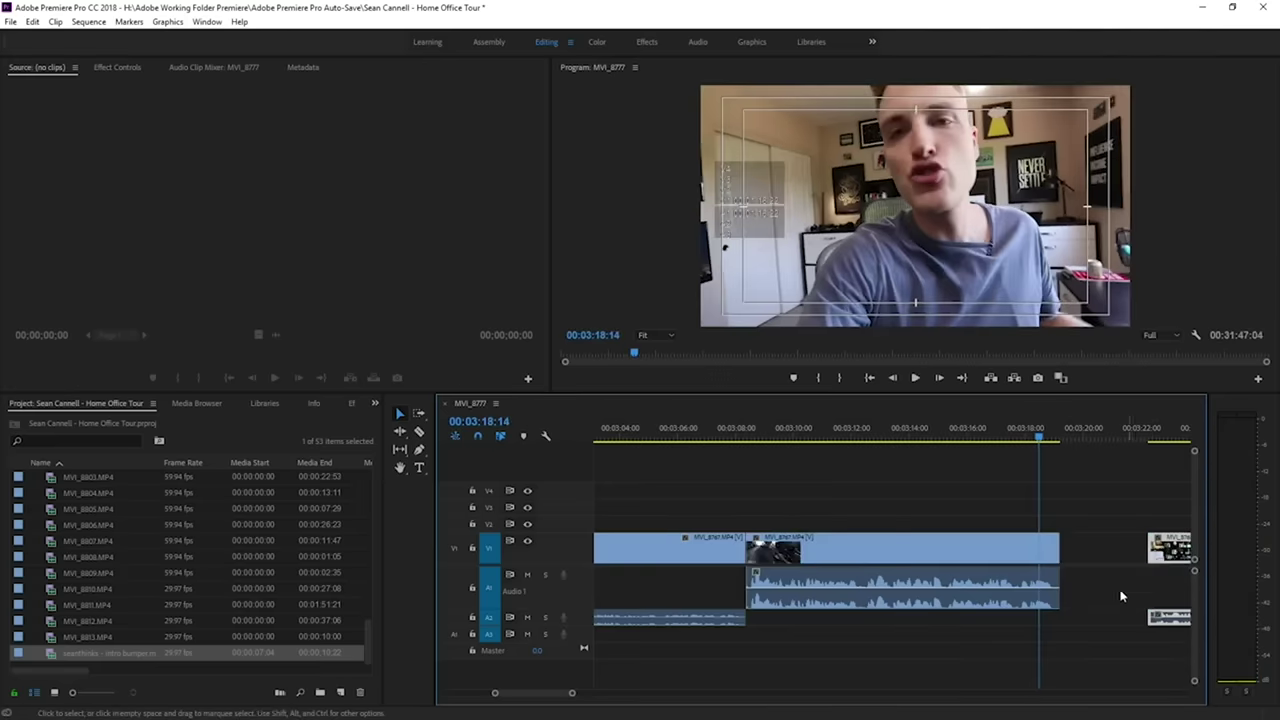
Ripple delete the gap before MVI_8768.MP4 and slide that clip about 6 frames earlier over the end of MVI_8767.MP4's video.
right_click(1115, 549)
left_click(1119, 558)
key("space")
key("equal")
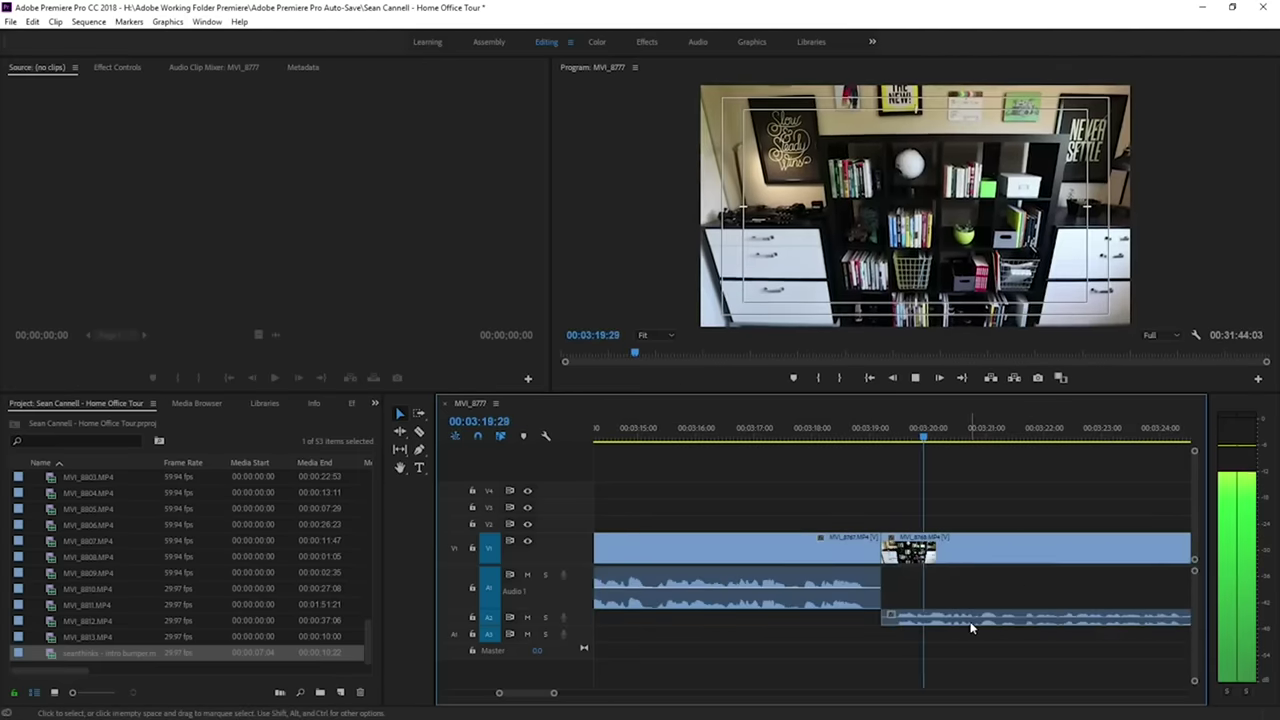
left_click_drag(912, 560, 903, 549)
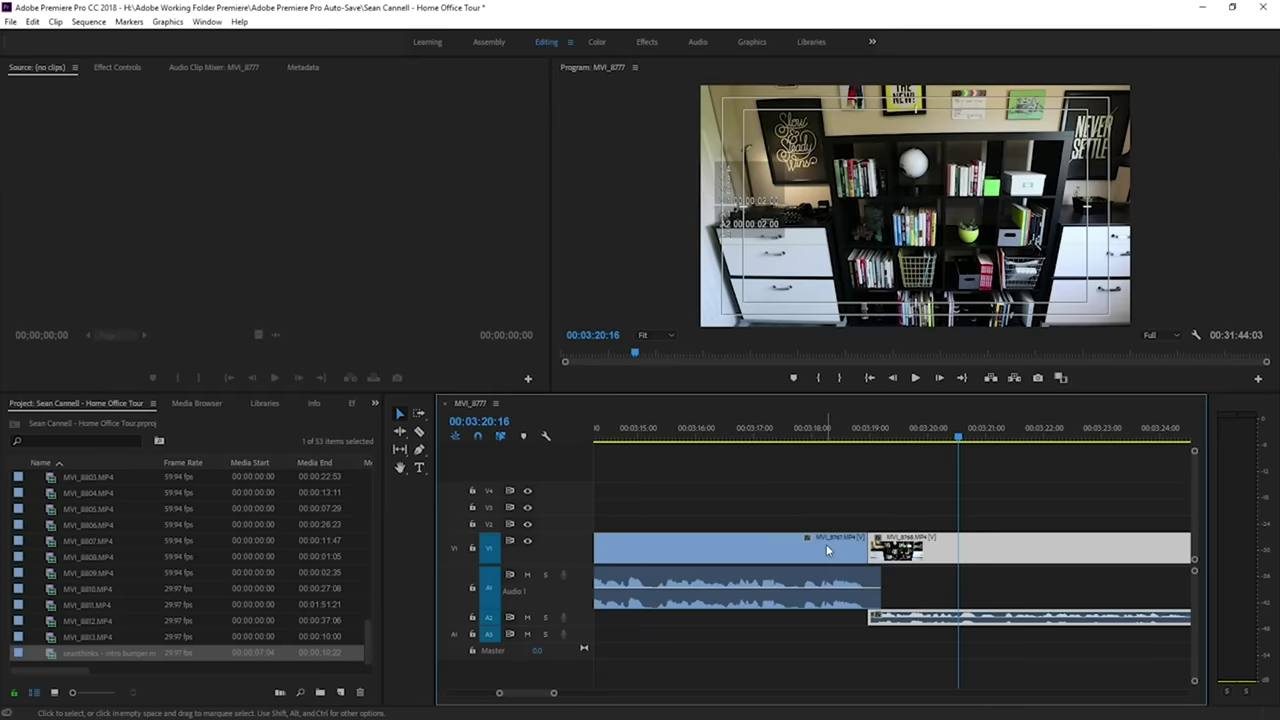
Adjust MVI_8768.MP4's audio gain by -5 dB.
right_click(908, 548)
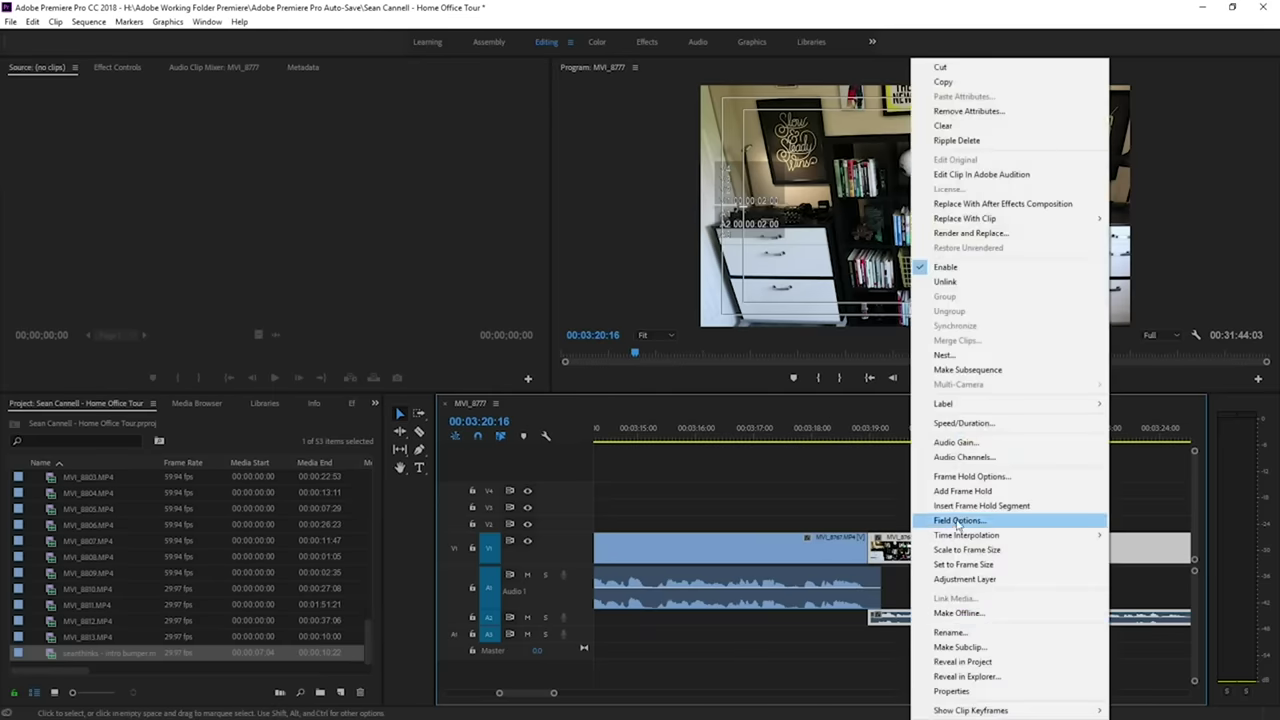
left_click(956, 442)
type("-5")
key("Return")
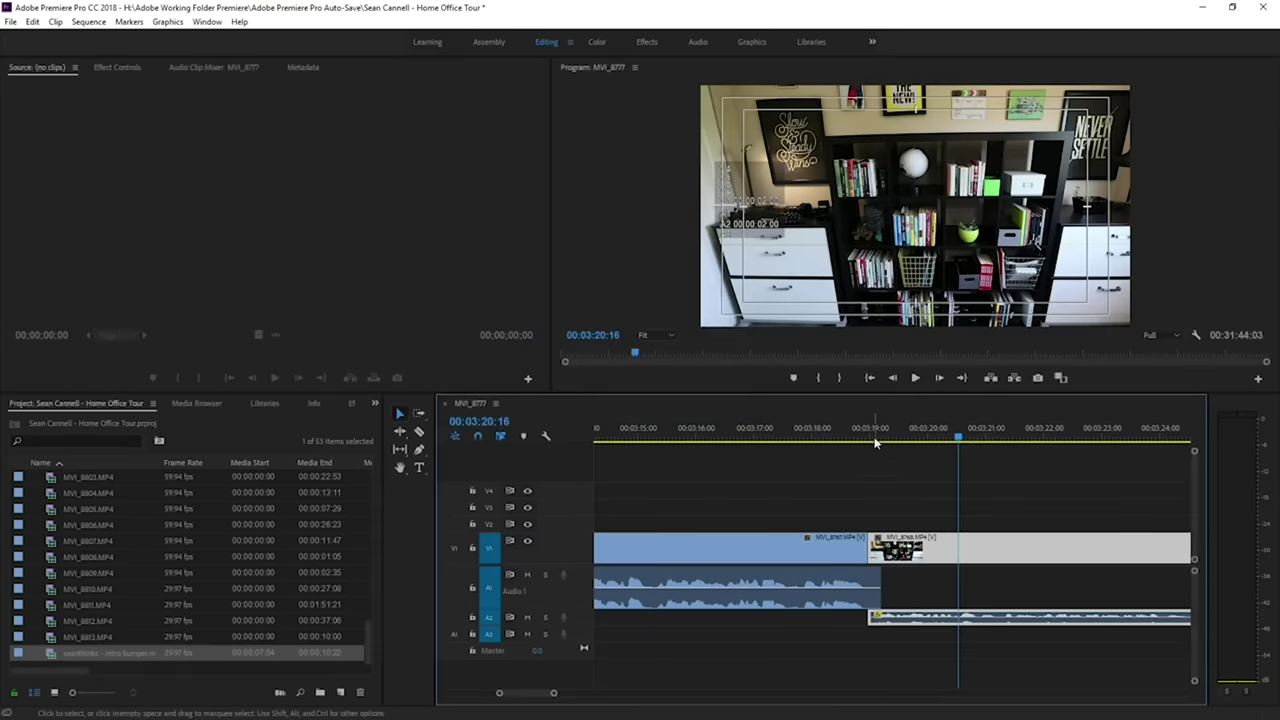
Play from about 00:03:18 across the join and through MVI_8768.MP4 to about 00:04:27 to check the edit and find unwanted footage.
left_click(801, 434)
key("space")
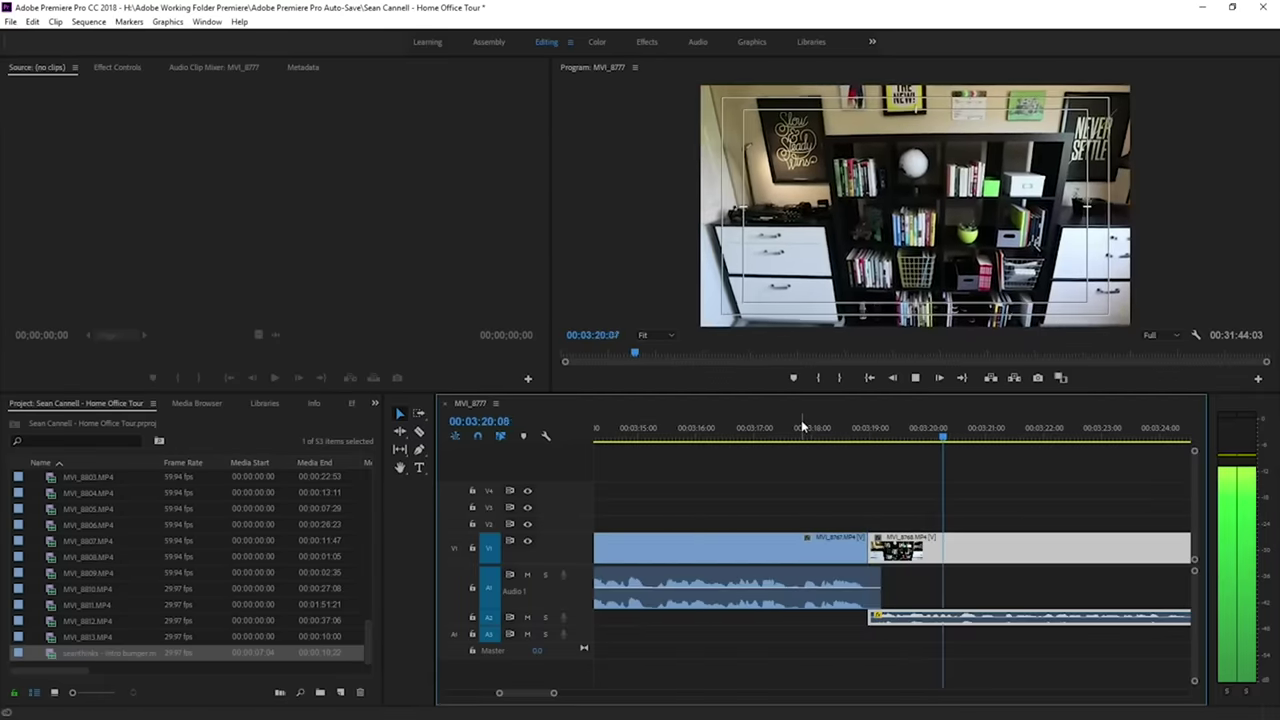
key("l")
key("minus")
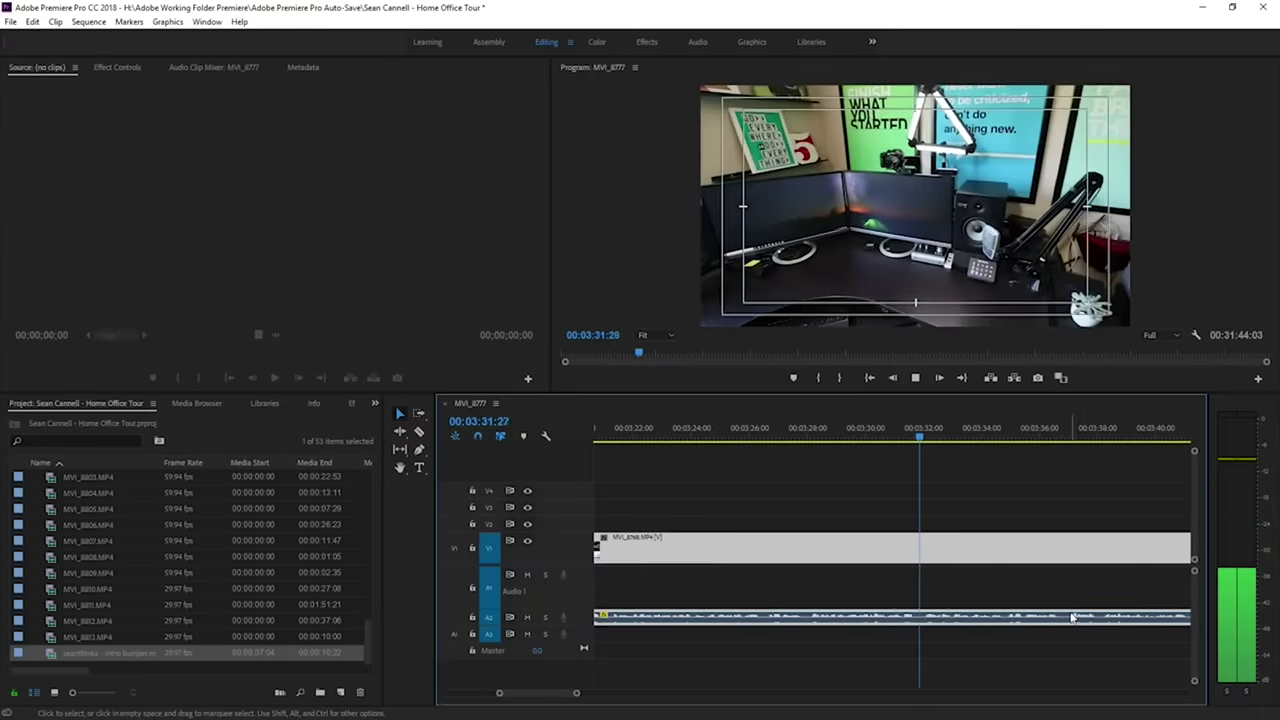
key("equal")
key("minus")
key("equal")
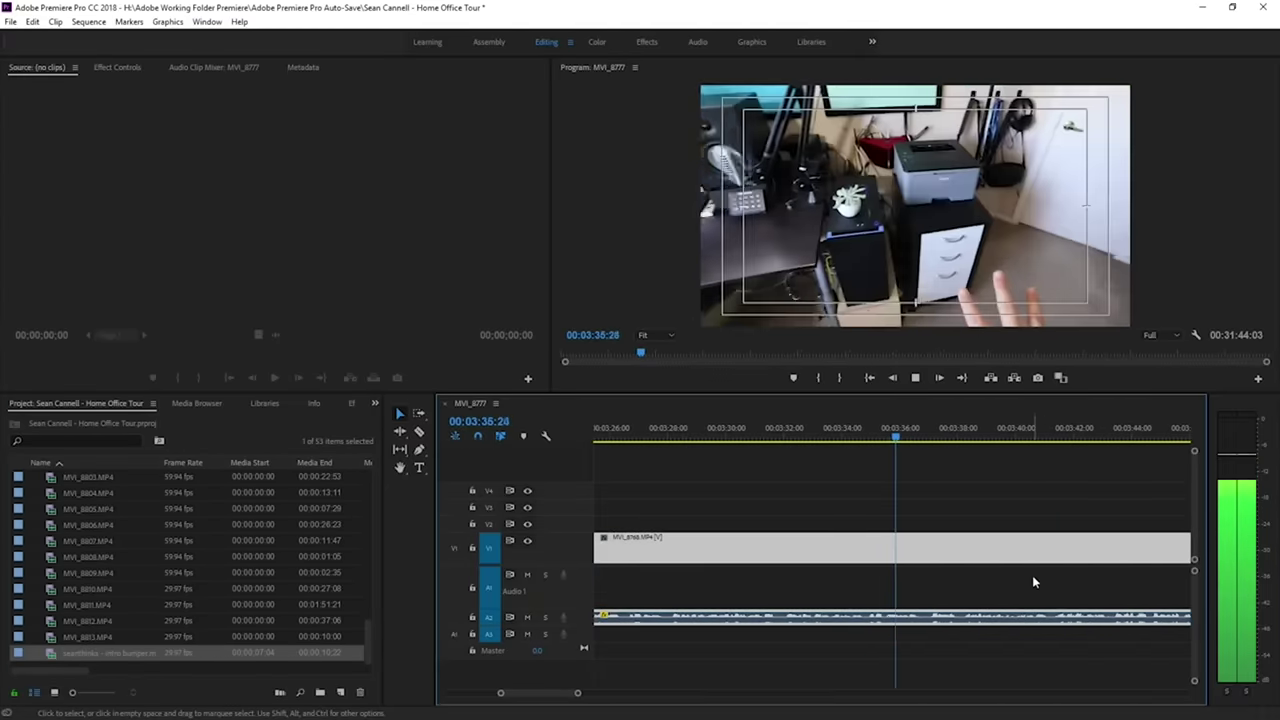
key("equal")
key("minus")
key("minus")
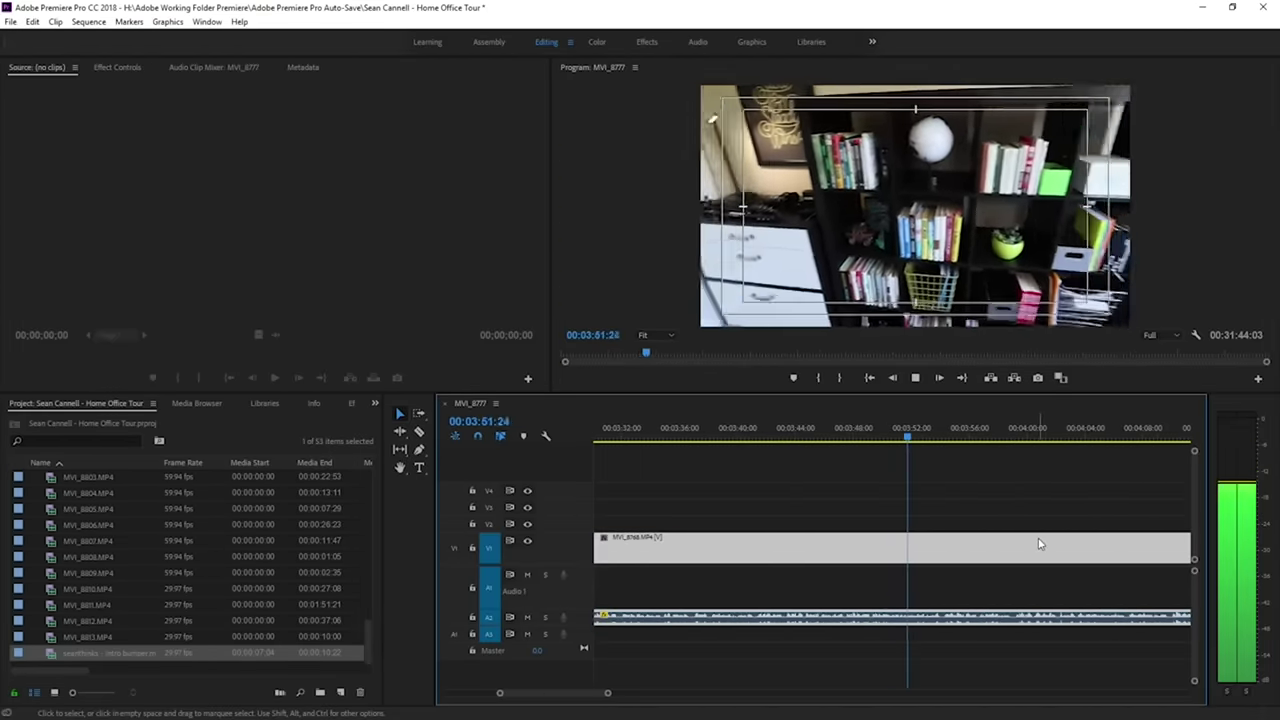
key("equal")
key("equal")
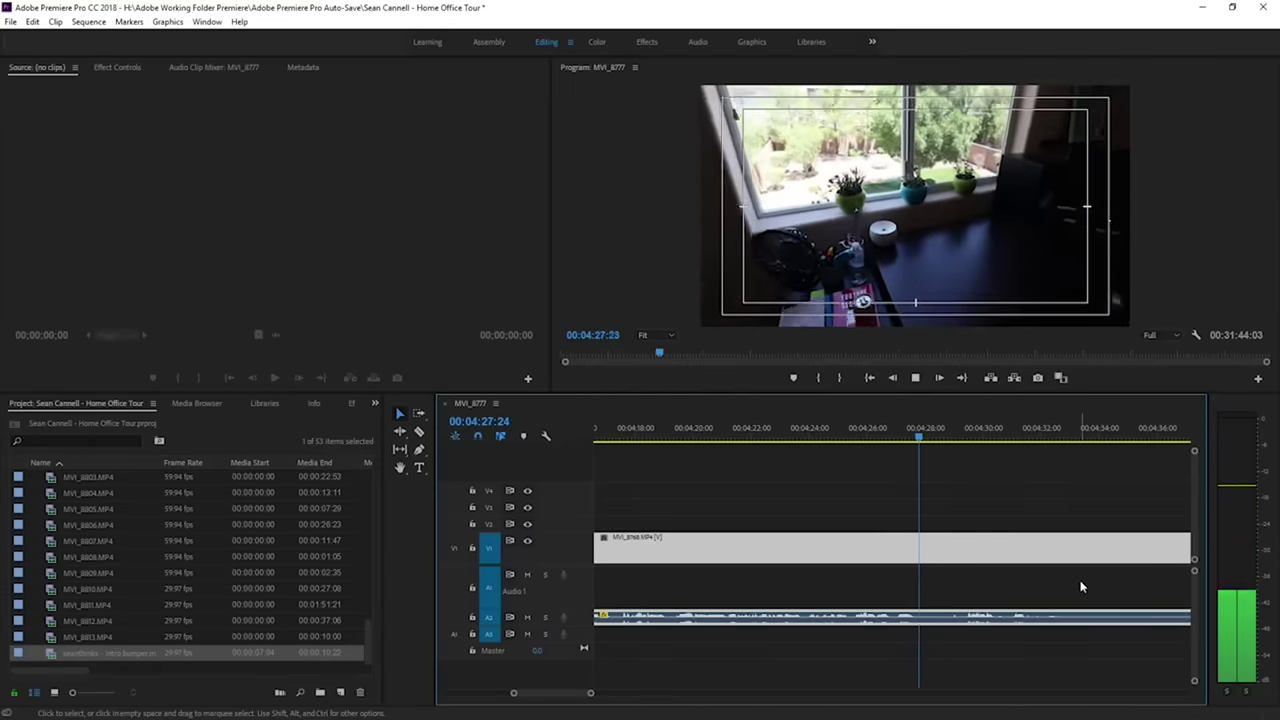
Cut MVI_8768.MP4 at about 00:04:25:17.
left_click(835, 428)
key("c")
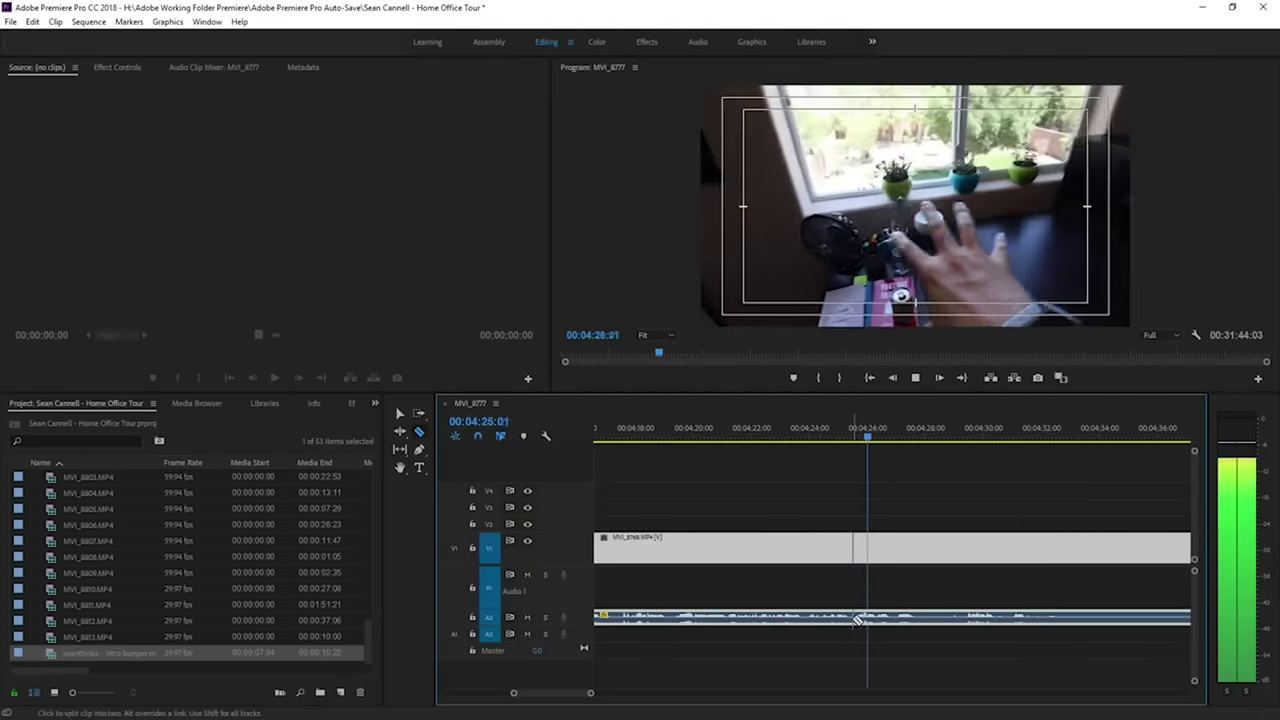
left_click(854, 619)
key("v")
Review the rest of MVI_8768.MP4 and delete all of its footage and A2 audio after the 00:04:25:17 cut.
key("minus")
key("minus")
key("minus")
left_click_drag(961, 436, 966, 436)
key("space")
key("equal")
key("equal")
key("minus")
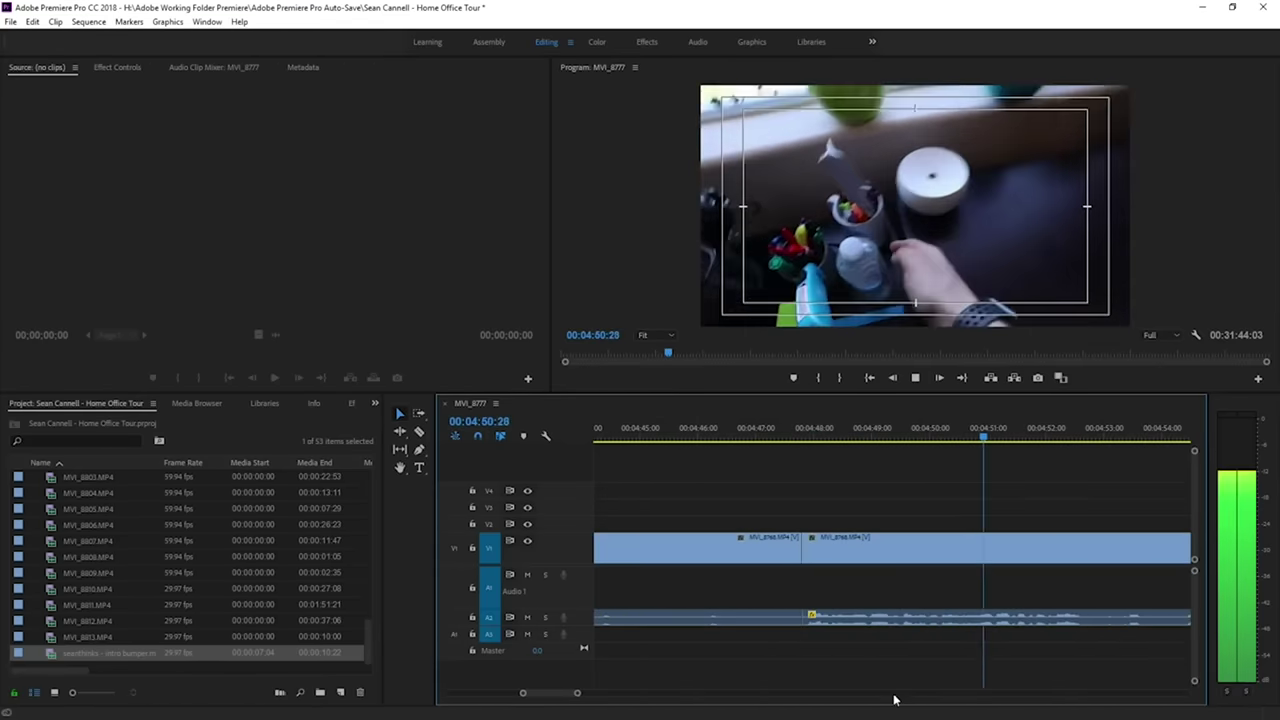
key("minus")
left_click_drag(817, 517, 930, 643)
key("Delete")
Trim about 3 s off the start of MVI_8769.MP4.
left_click(965, 421)
key("equal")
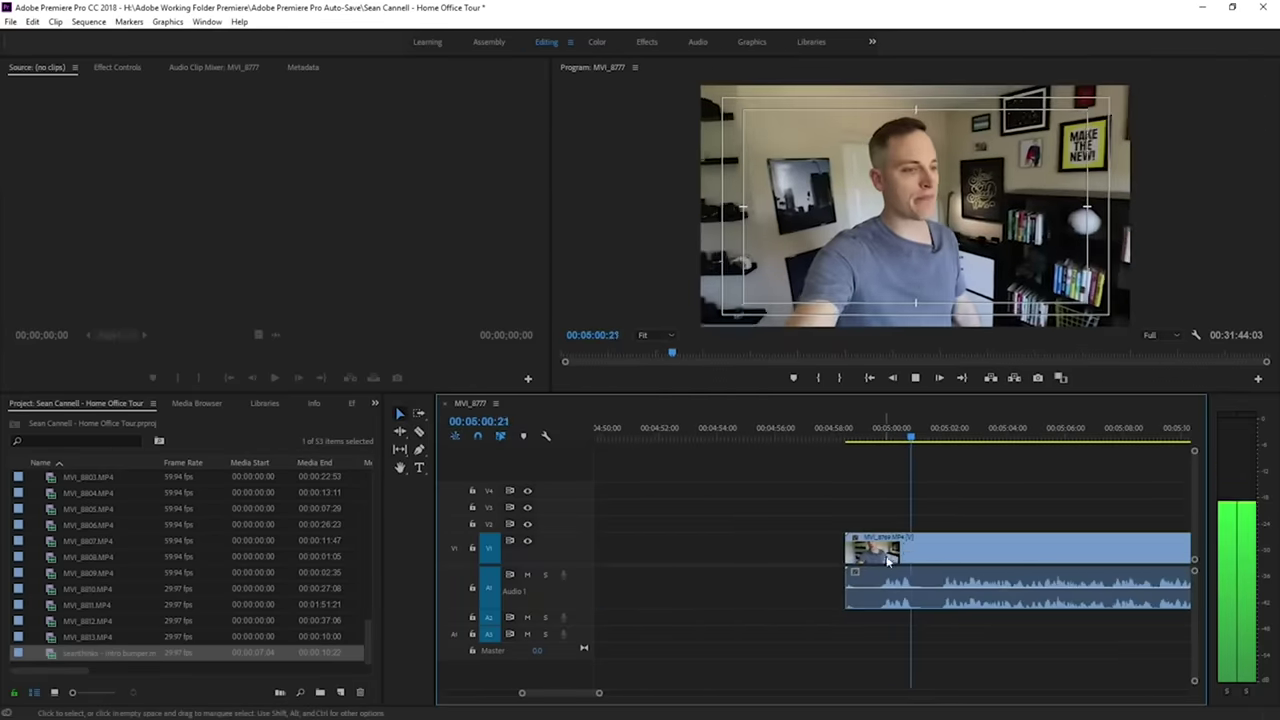
left_click_drag(848, 548, 940, 545)
Ripple delete the gap between MVI_8768.MP4 and MVI_8769.MP4.
key("minus")
key("minus")
key("minus")
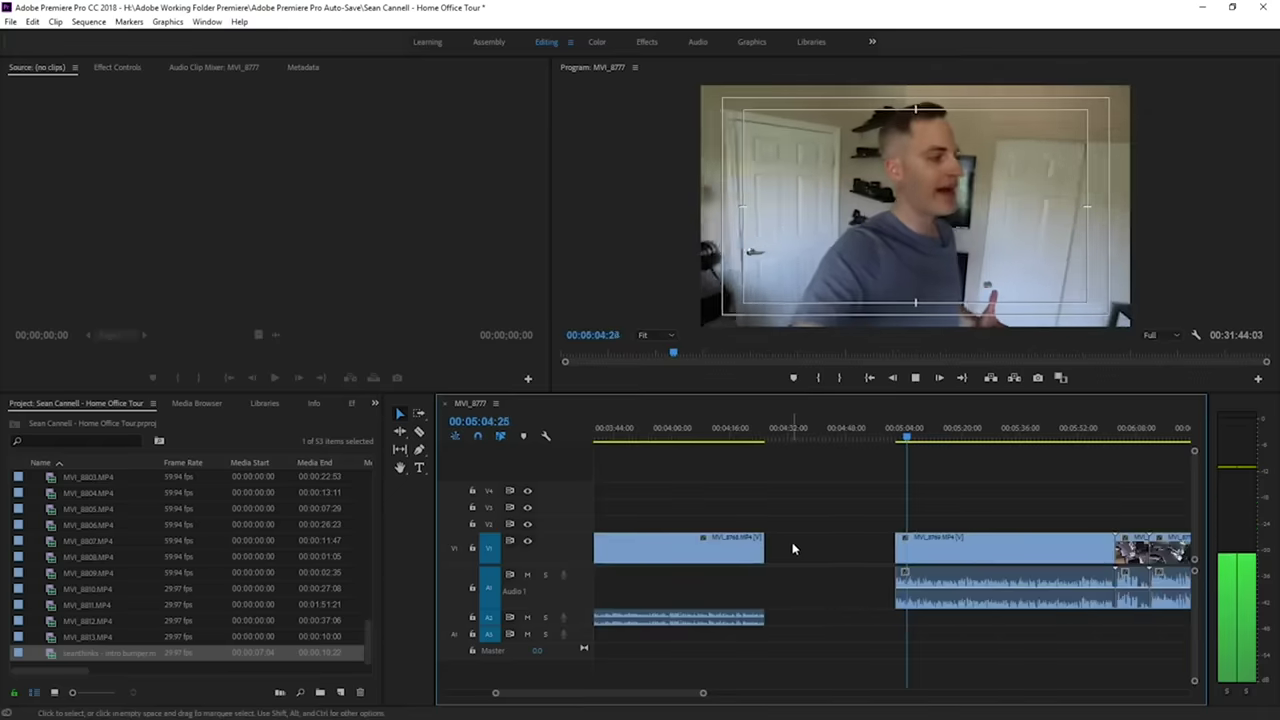
right_click(794, 548)
left_click(811, 558)
Play across the join between MVI_8768.MP4 and MVI_8769.MP4 and on to about 00:04:37 to check the edit.
left_click(752, 420)
key("equal")
key("space")
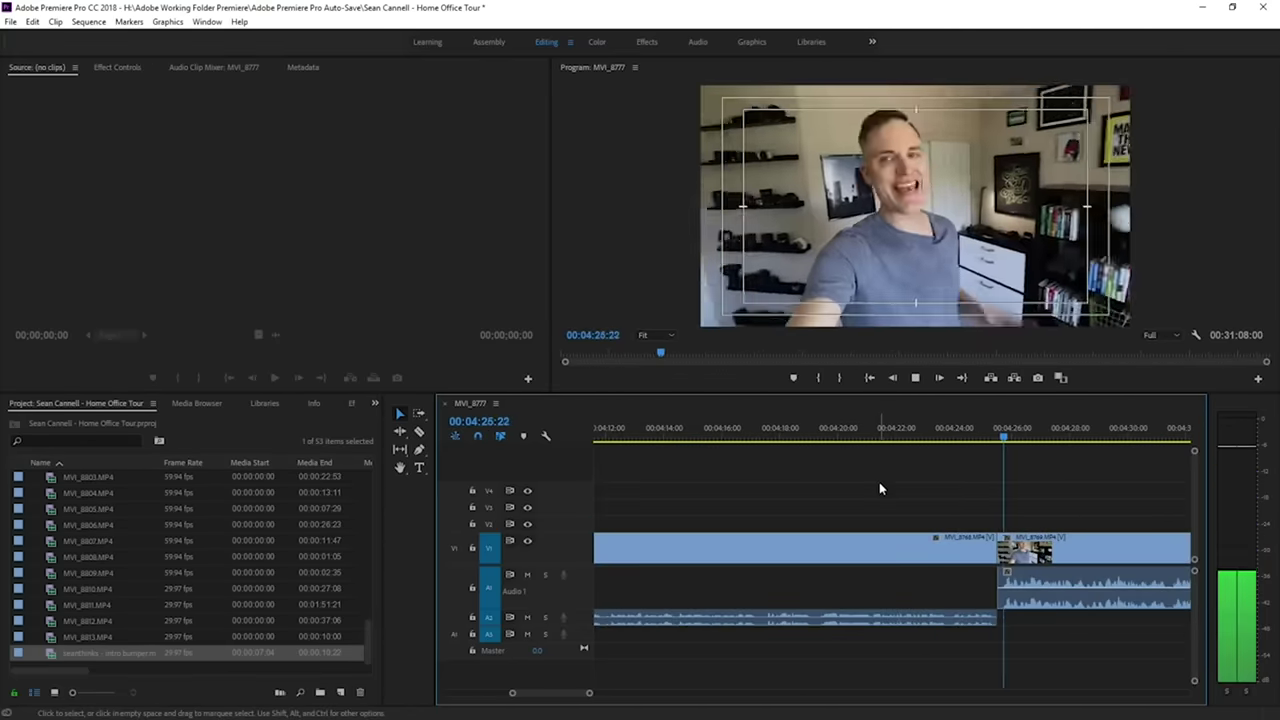
key("minus")
key("equal")
key("minus")
key("minus")
key("minus")
key("minus")
key("minus")
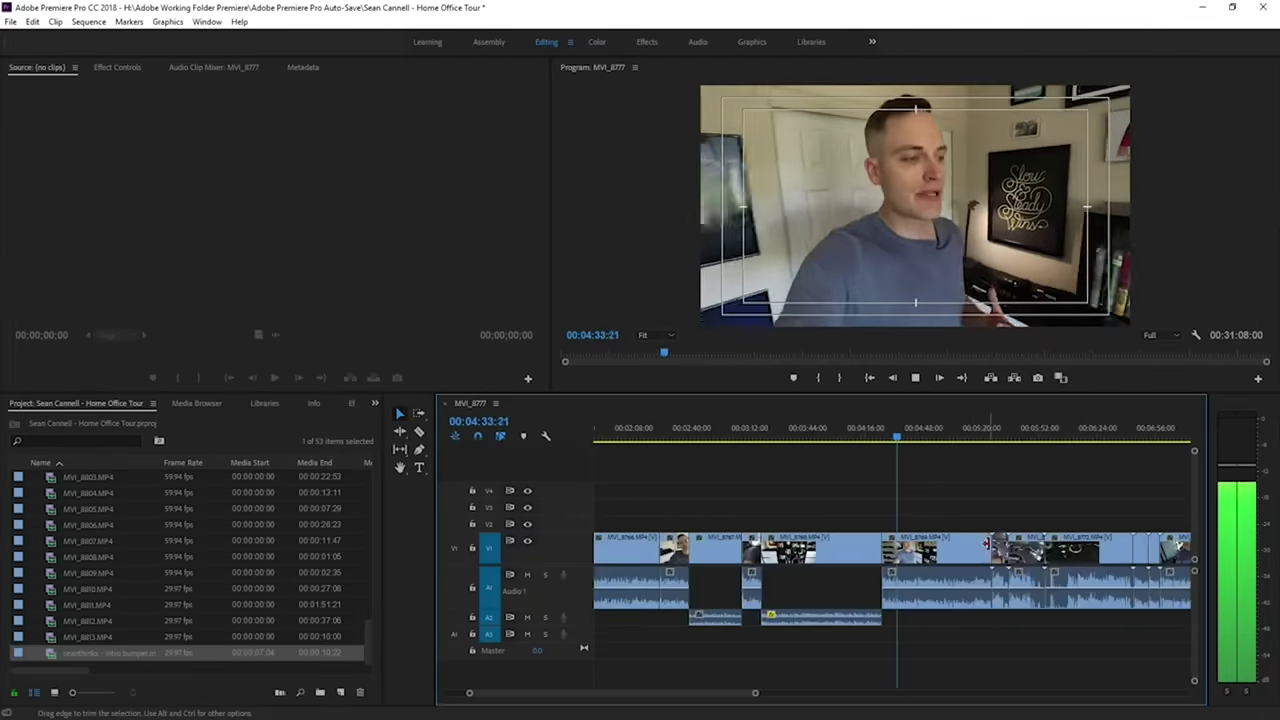
key("equal")
key("equal")
key("equal")
key("equal")
key("equal")
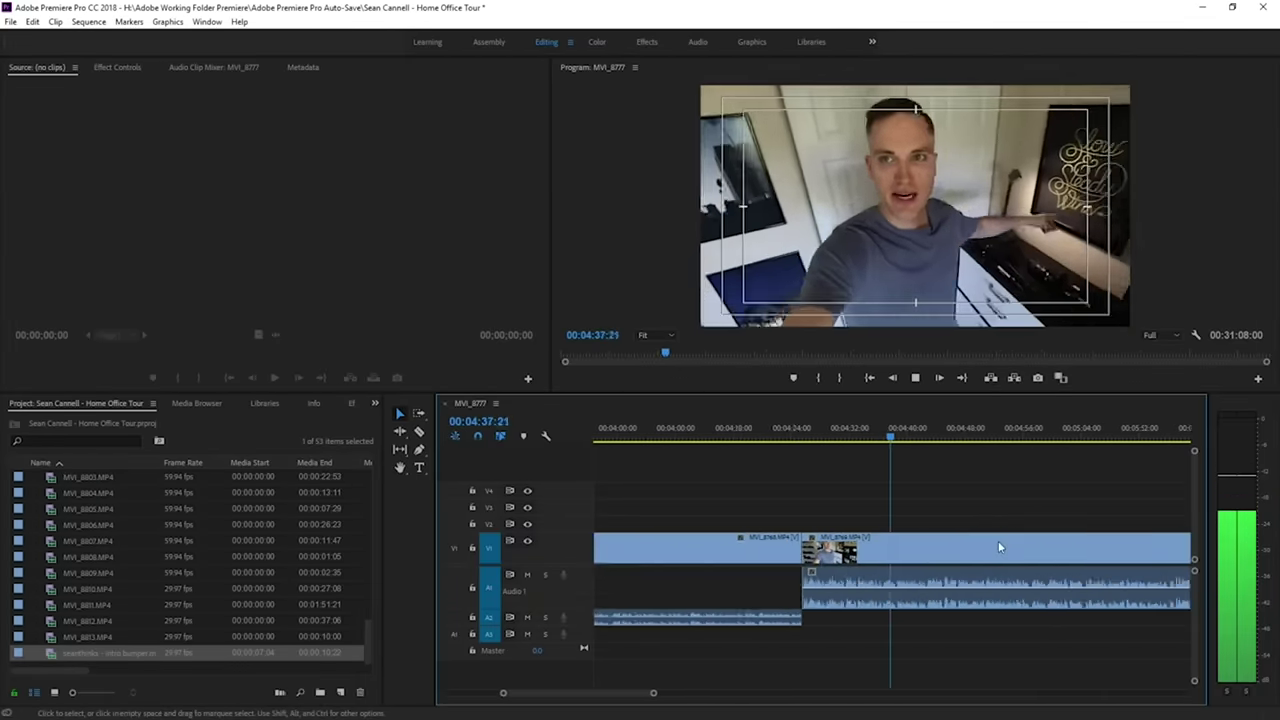
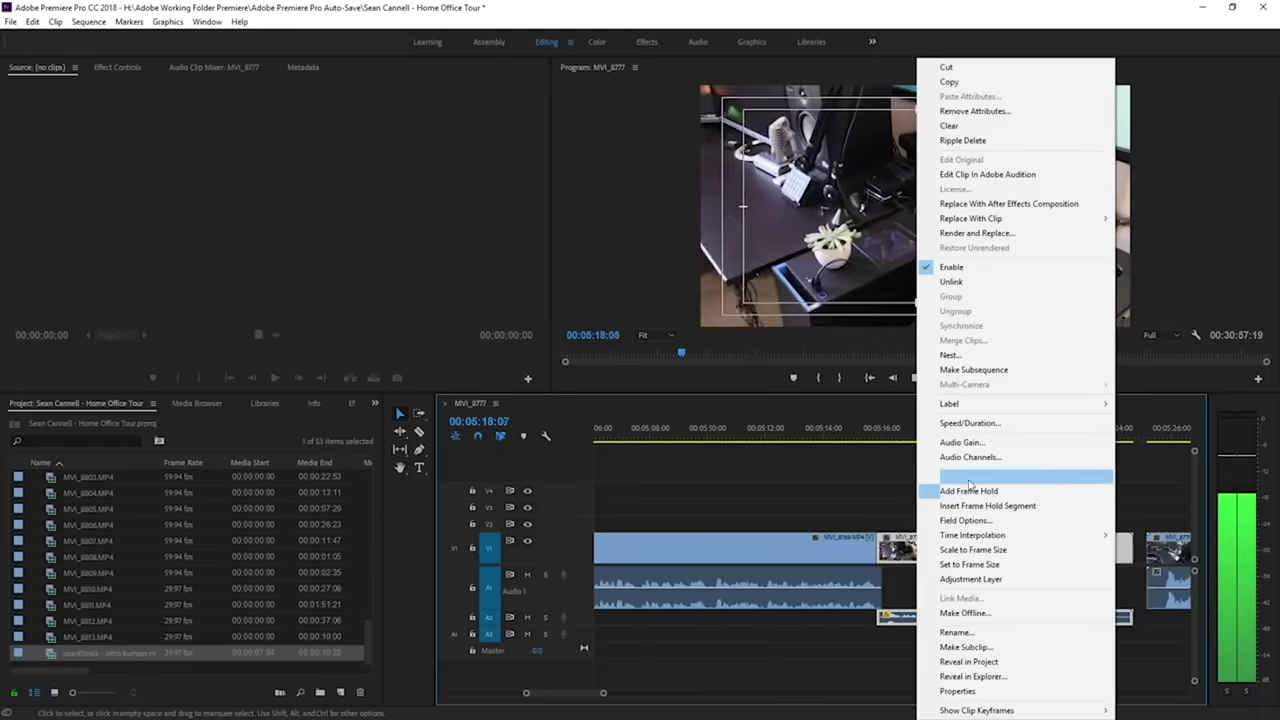
Preview MVI_8770.MP4 to about 00:05:20 and delete the clip with its A2 audio from the timeline.
key("Return")
key("space")
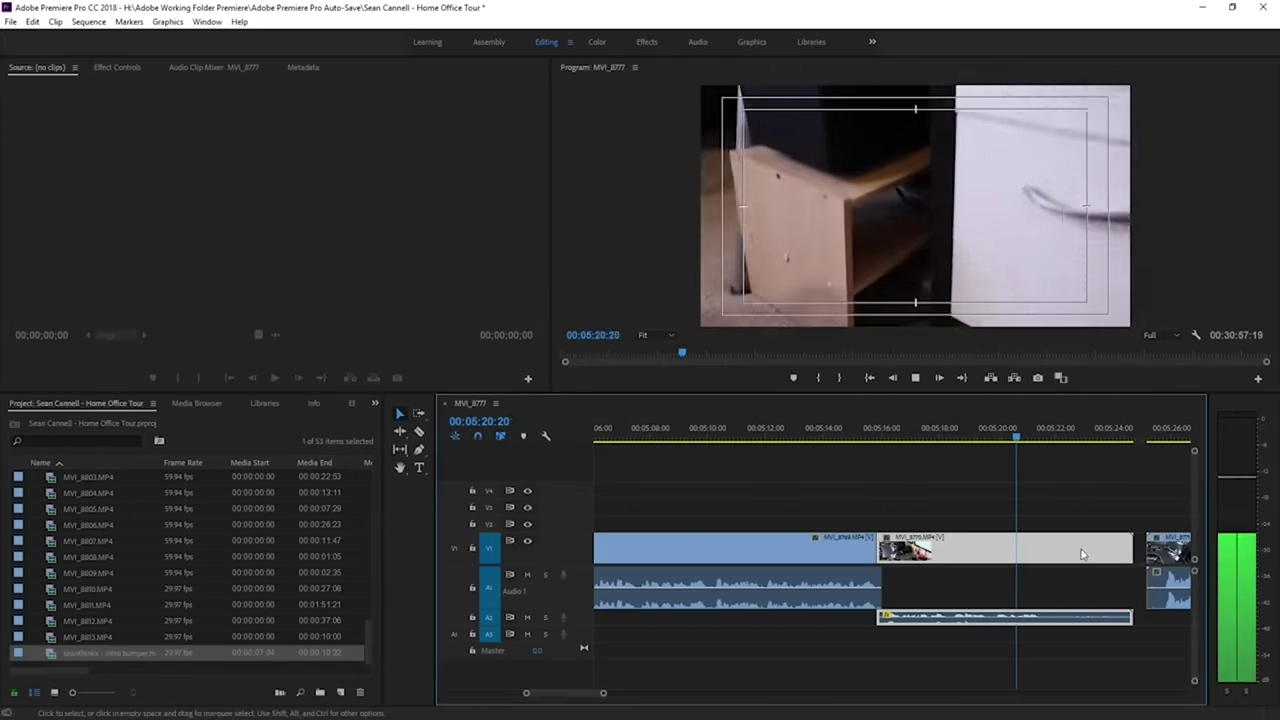
key("Delete")
Play the start of MVI_8771.MP4 and adjust its audio gain.
left_click(1144, 428)
key("equal")
key("space")
key("minus")
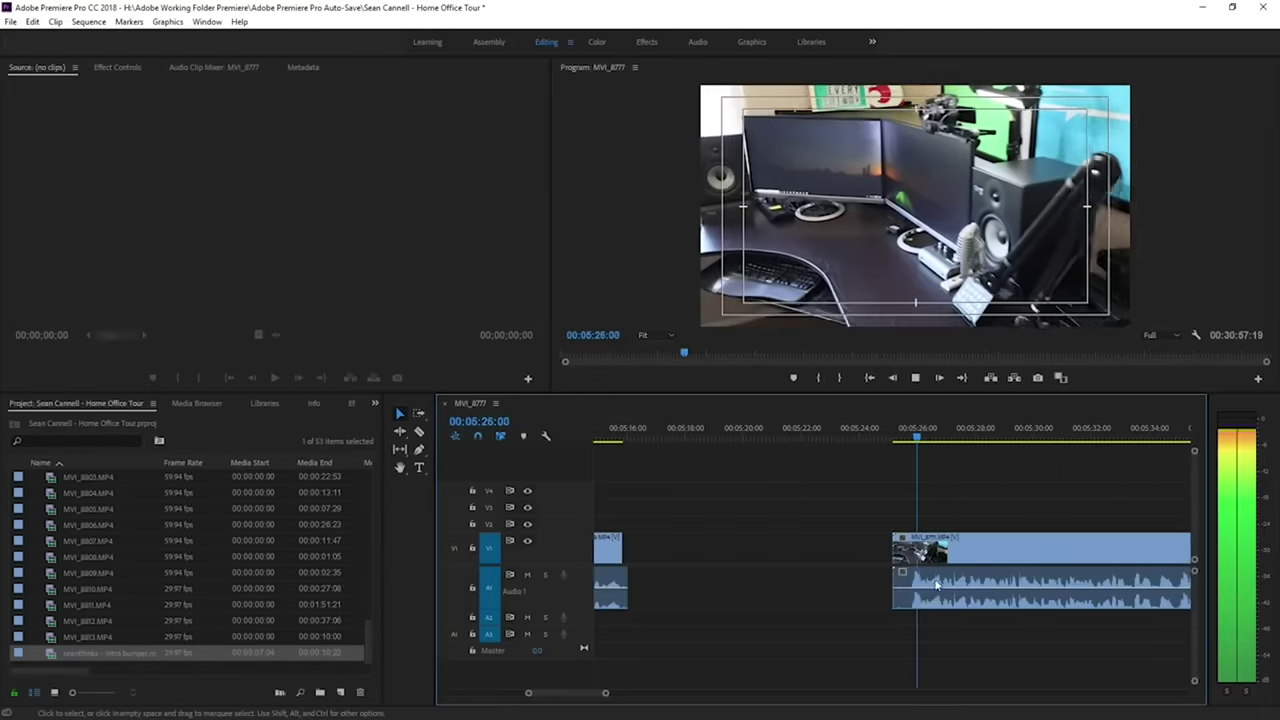
right_click(965, 548)
left_click(965, 451)
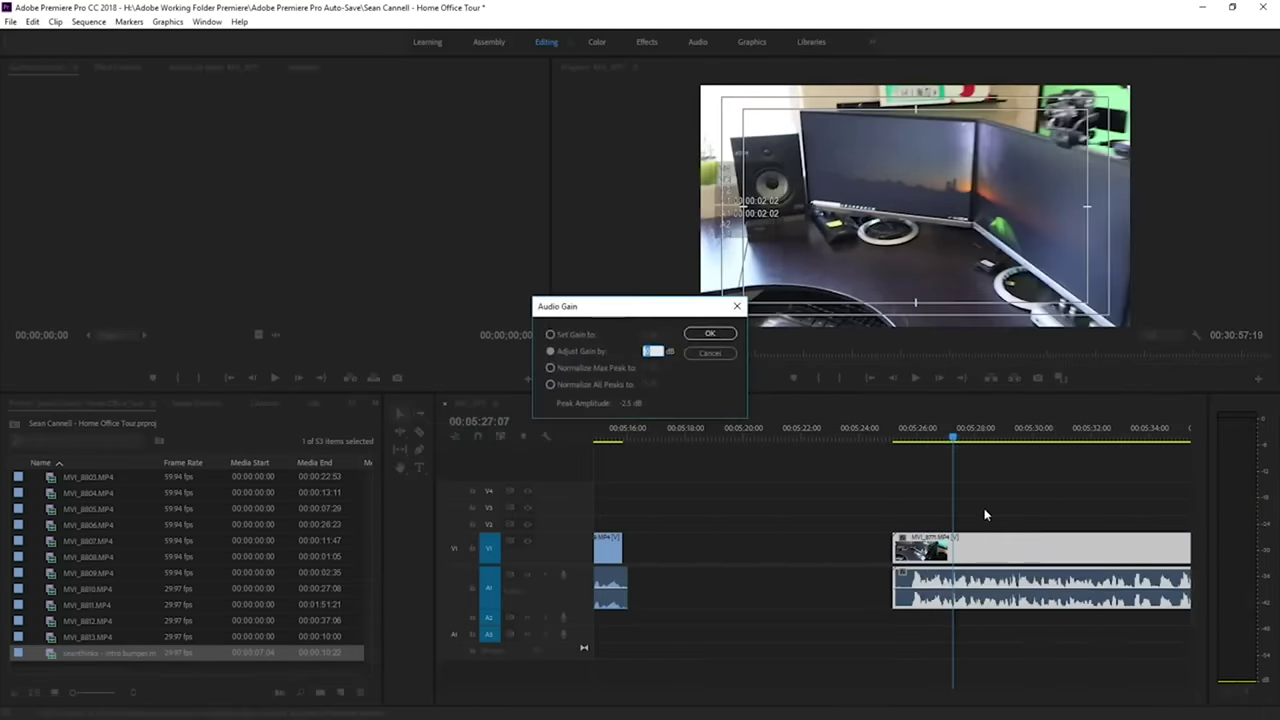
key("Return")
key("space")
key("minus")
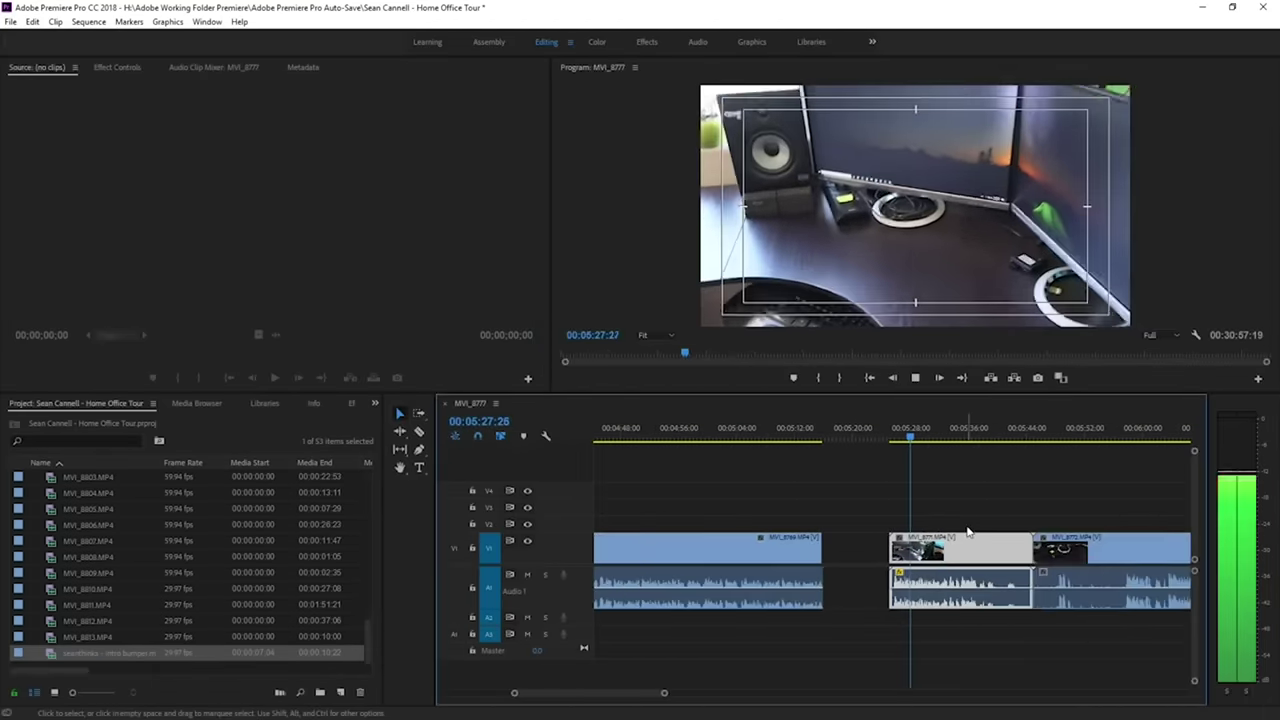
Preview MVI_8772.MP4 to about 00:06:00 and adjust its audio gain by -5 dB.
left_click(1098, 440)
key("equal")
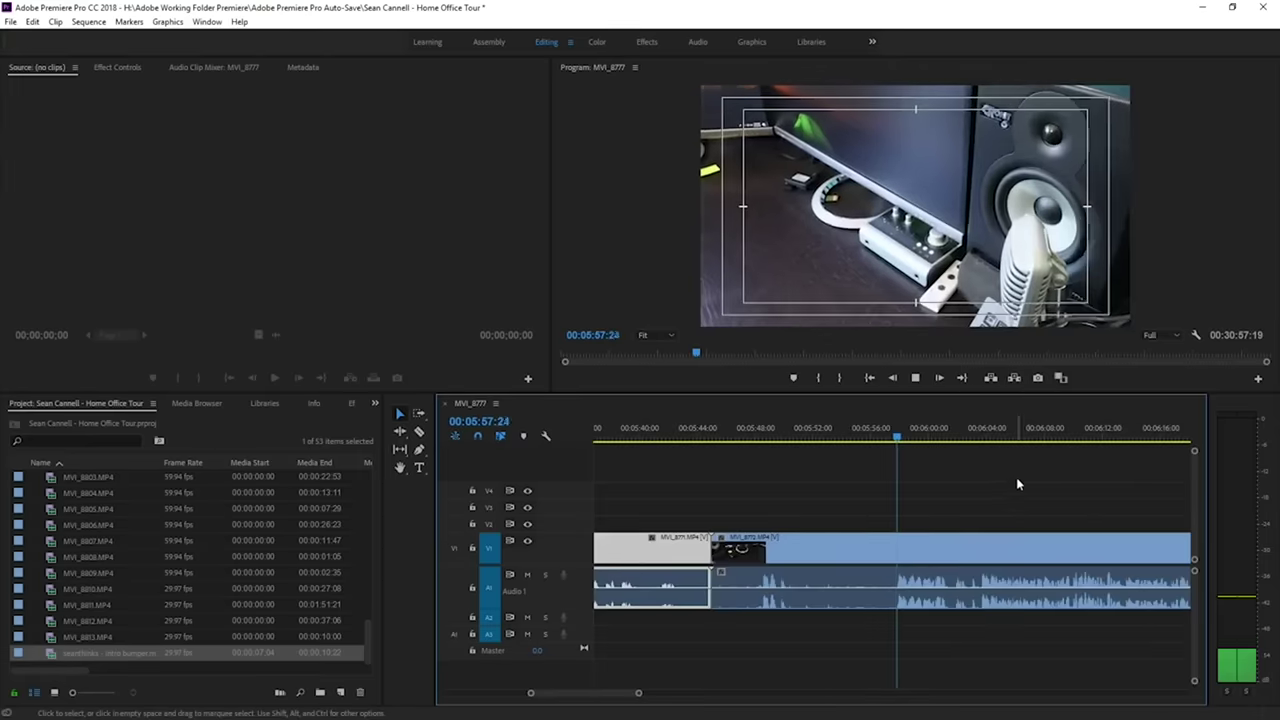
key("minus")
right_click(968, 606)
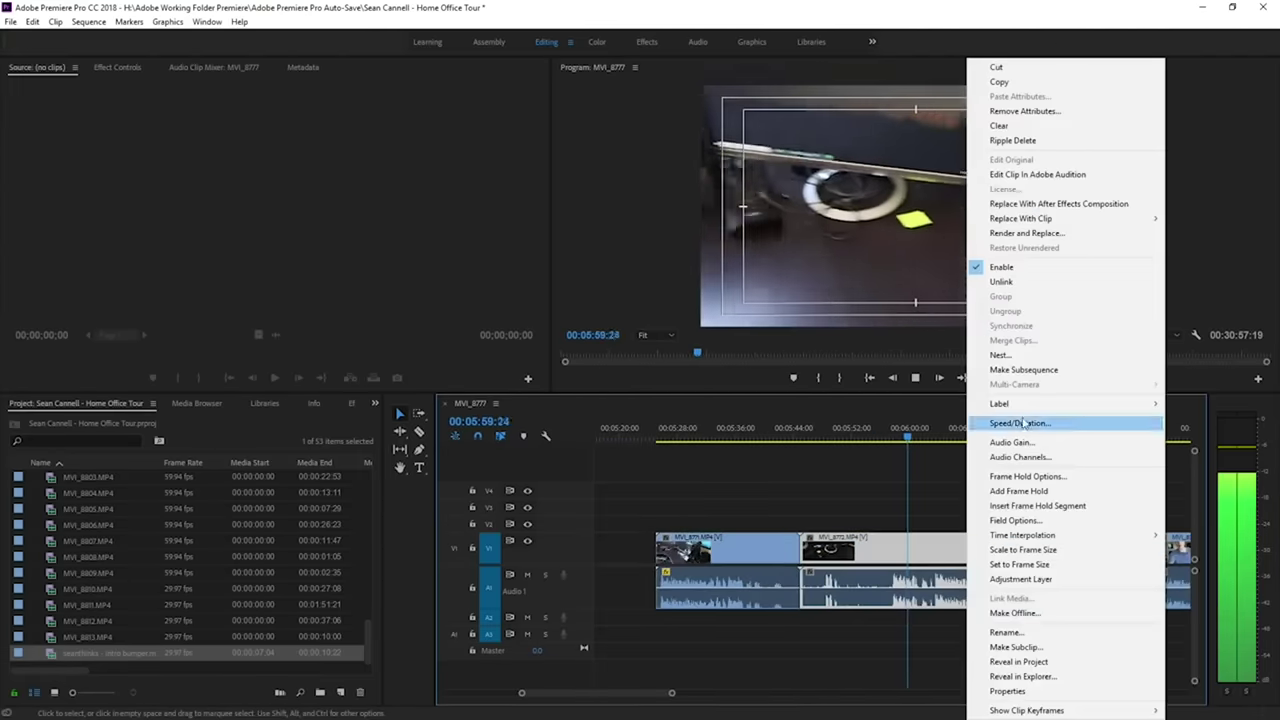
left_click(1015, 442)
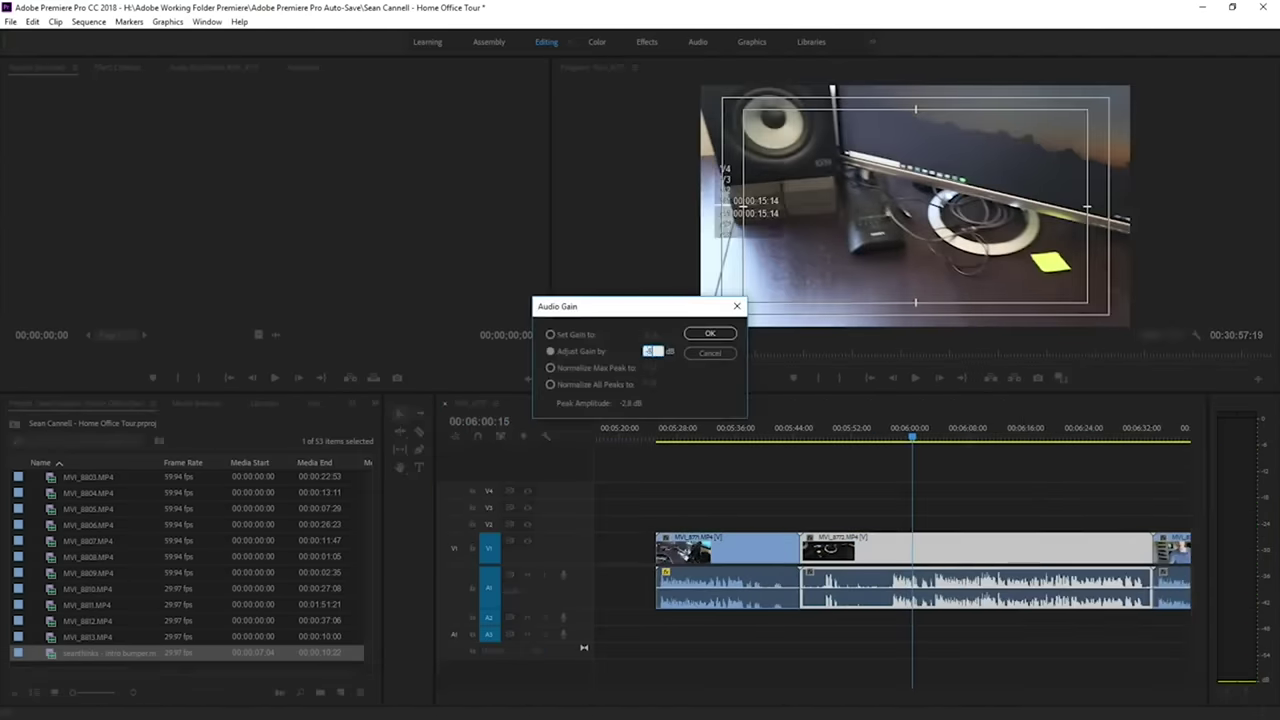
key("Return")
Trim about 12 s off the start of MVI_8772.MP4 and delete MVI_8771.MP4 from the timeline.
left_click_drag(804, 538, 890, 541)
left_click(763, 551)
key("Delete")
Ripple delete the gap between MVI_8769.MP4 and MVI_8772.MP4.
key("minus")
key("minus")
right_click(840, 553)
left_click(856, 555)
Move MVI_8772.MP4's audio to A2 and slide the clip to start at about 00:05:16, overlapping the end of MVI_8769.MP4's audio.
left_click(822, 432)
key("equal")
key("equal")
key("equal")
key("equal")
key("equal")
left_click_drag(911, 576, 946, 575)
left_click_drag(970, 588, 972, 617)
left_click_drag(966, 554, 918, 555)
Play the beginning of MVI_8772.MP4 to about 00:05:23 to find where its usable footage starts.
key("space")
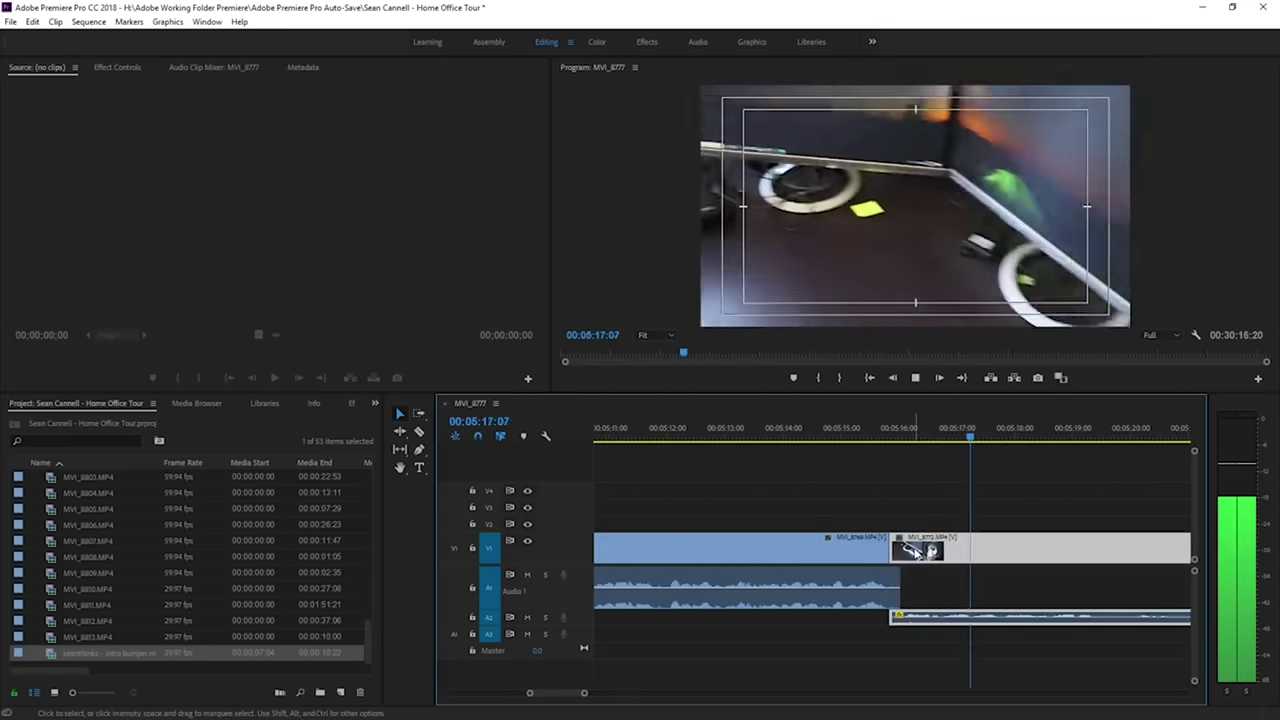
key("minus")
key("minus")
key("space")
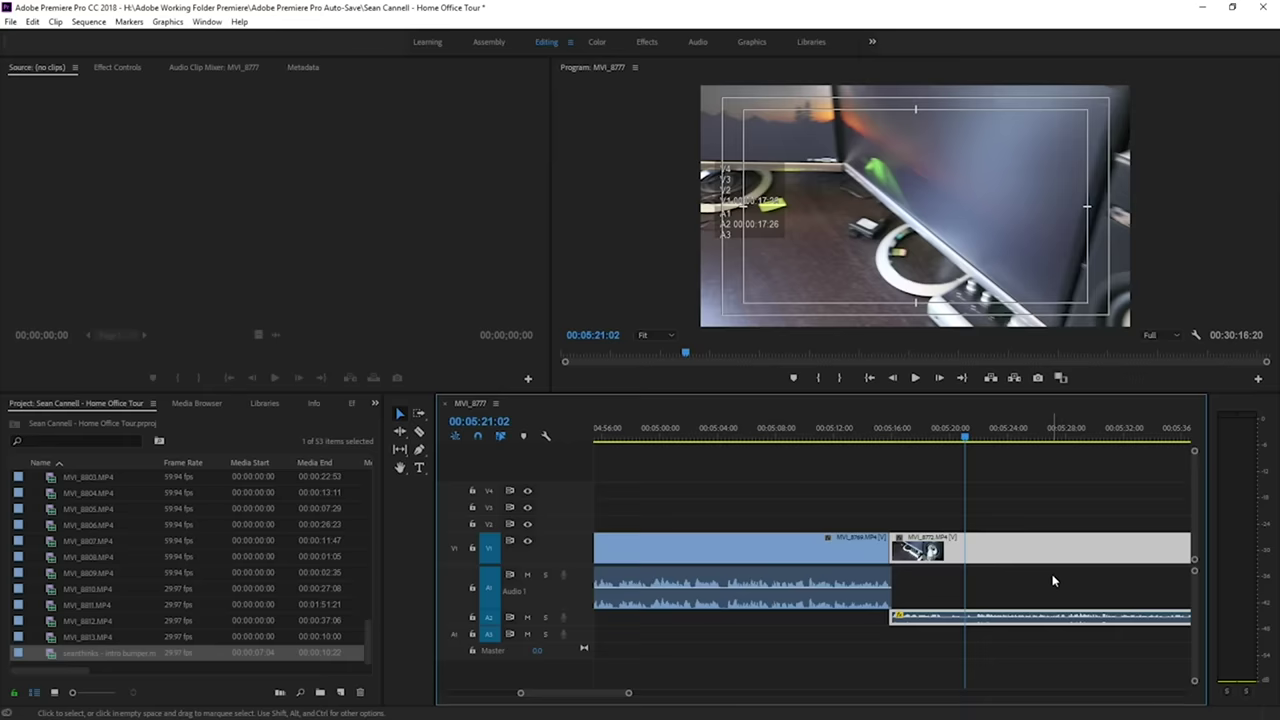
key("space")
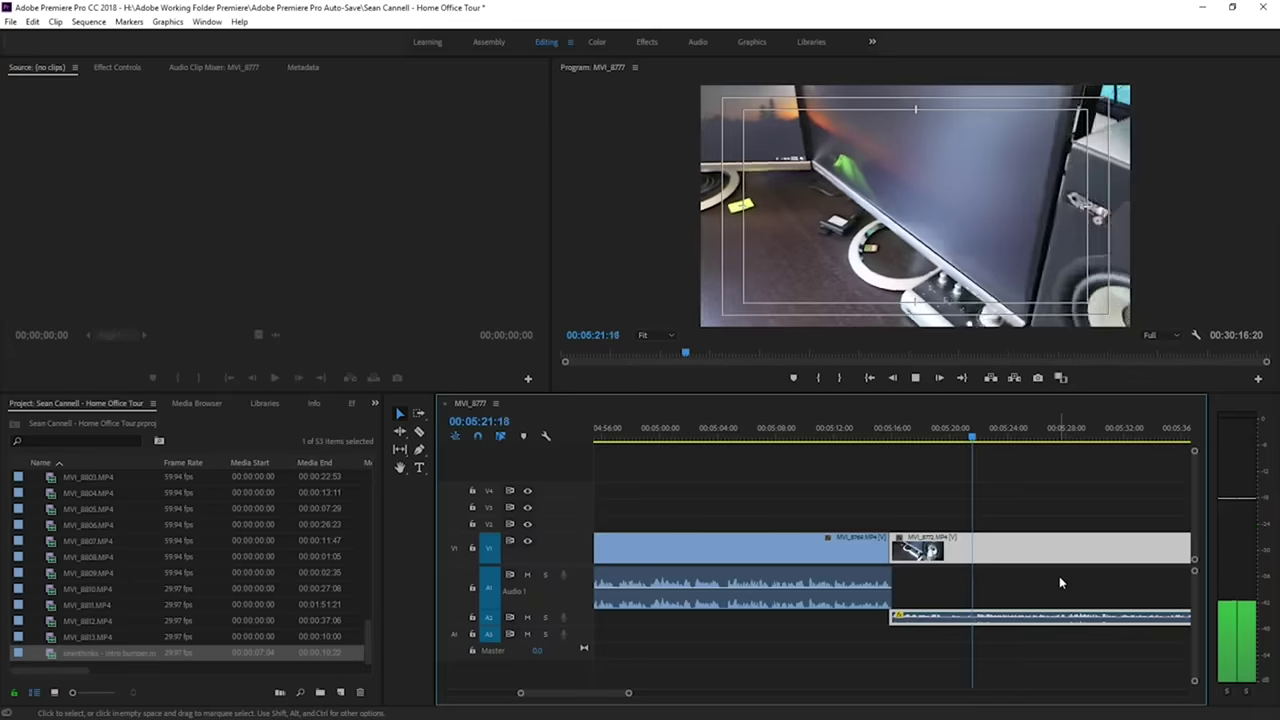
key("space")
key("minus")
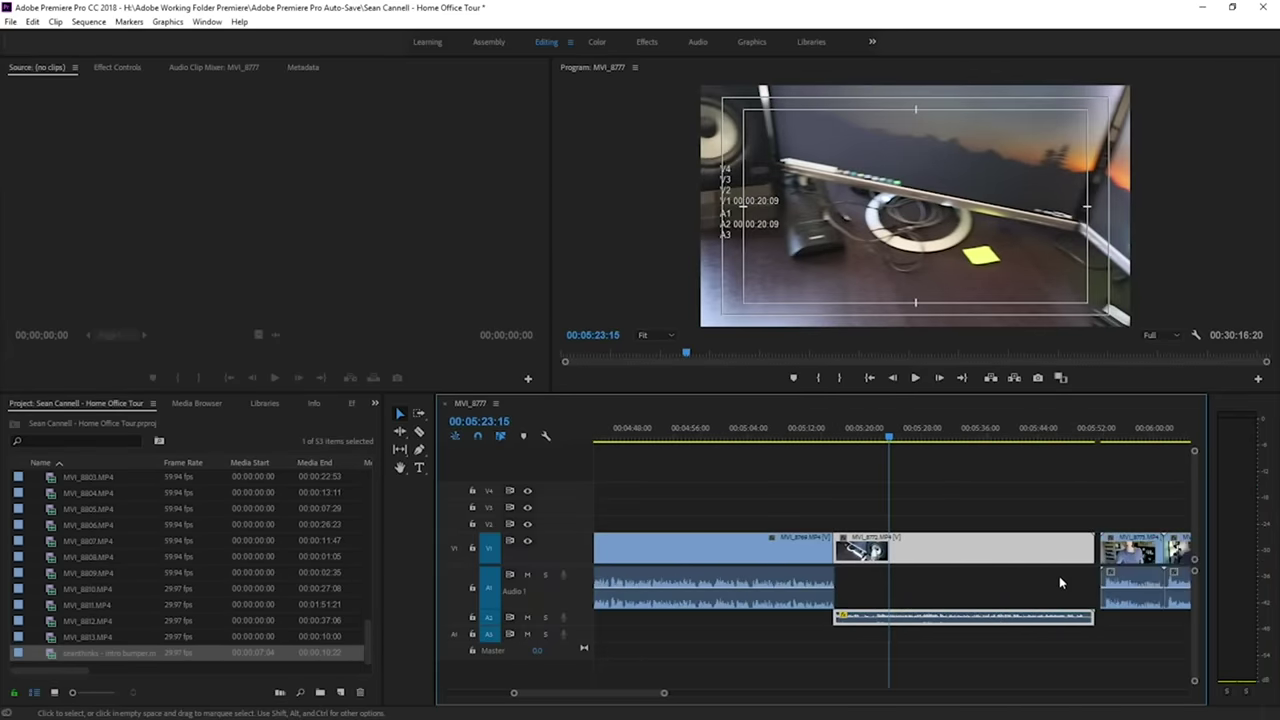
Cut MVI_8772.MP4 at about 00:05:21:24 and ripple delete the piece before the cut.
left_click(836, 424)
key("equal")
key("equal")
key("equal")
key("space")
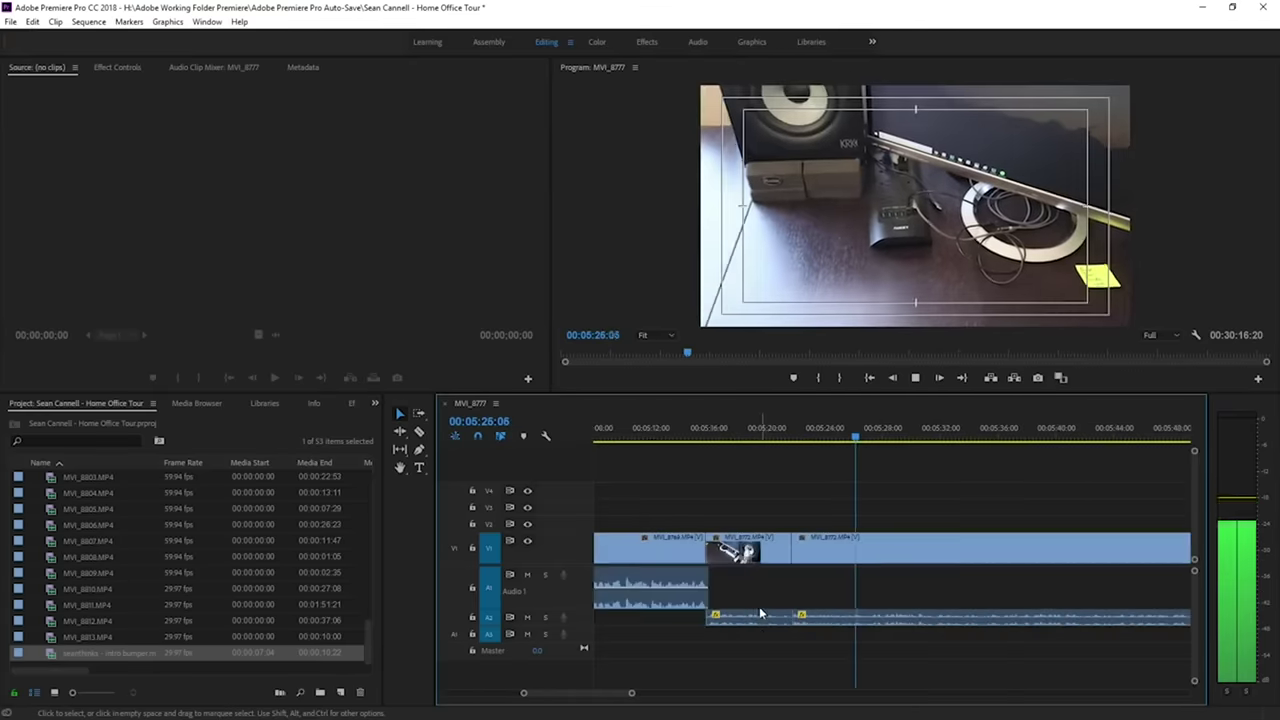
left_click(752, 619)
left_click_drag(752, 619, 752, 550)
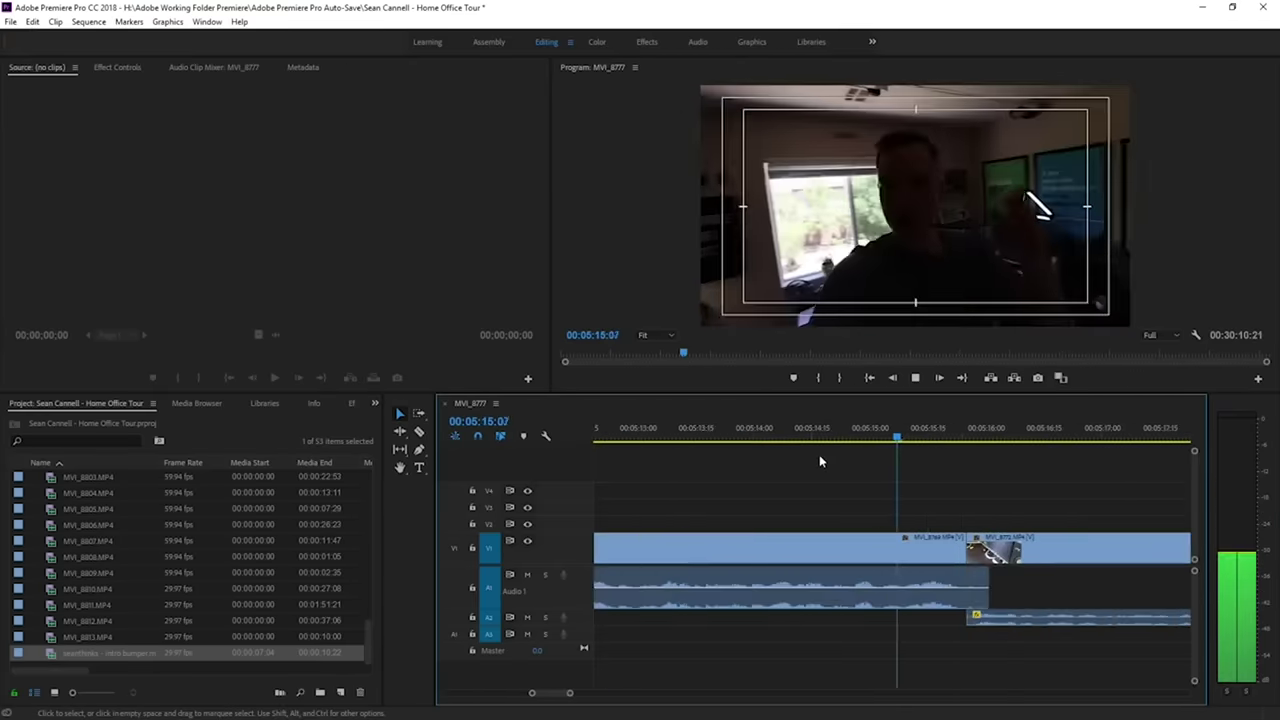
Play MVI_8772.MP4 from the join and trim its end to about 00:05:44:20.
key("l")
key("minus")
key("minus")
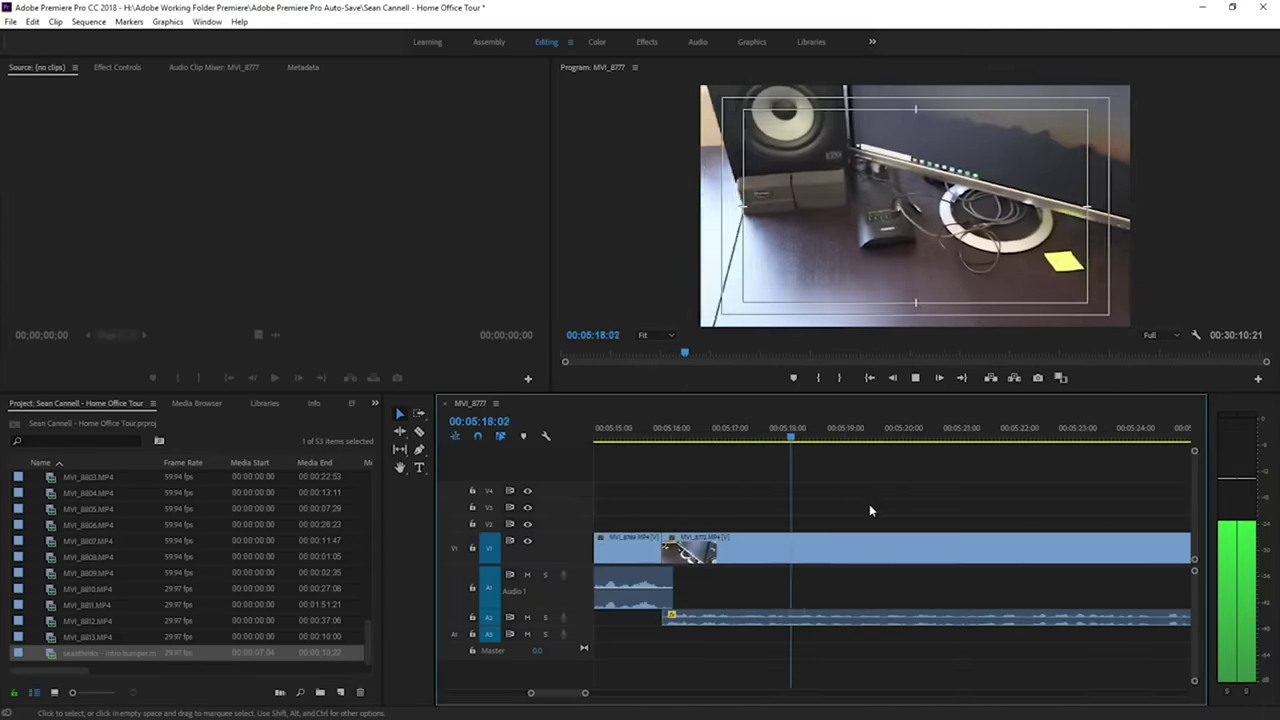
key("minus")
key("minus")
key("equal")
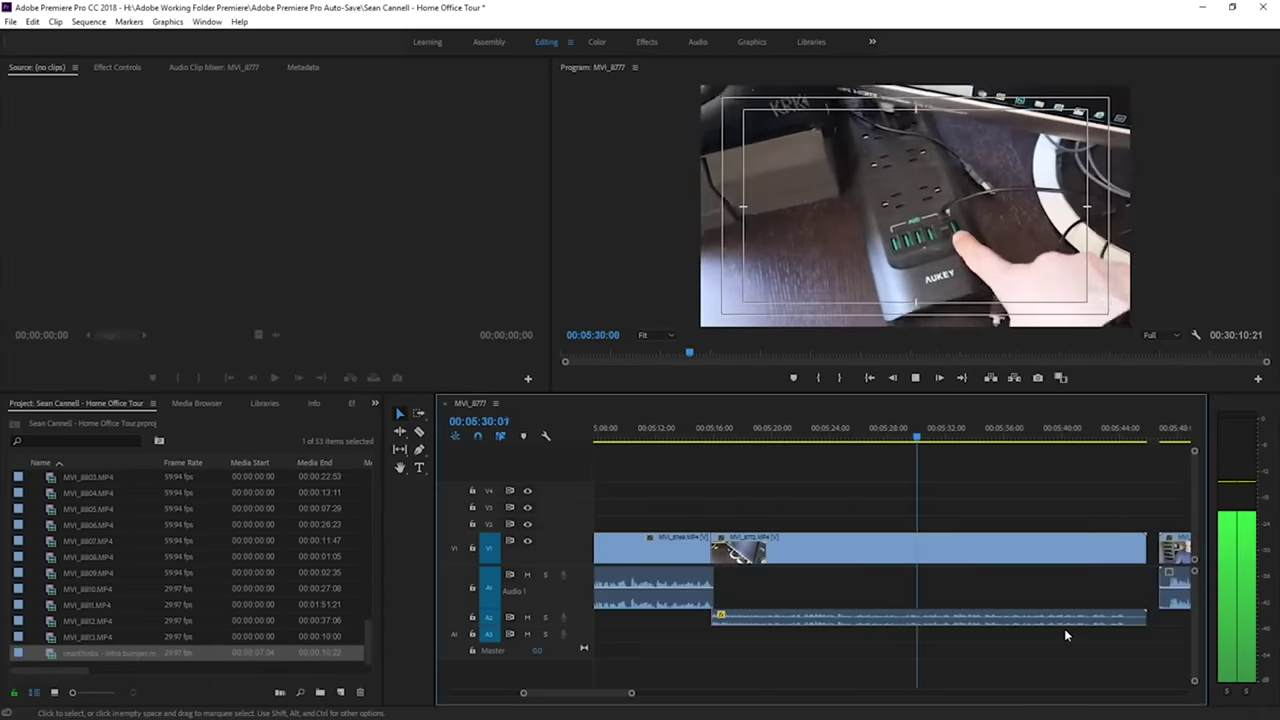
left_click_drag(1146, 614, 1128, 606)
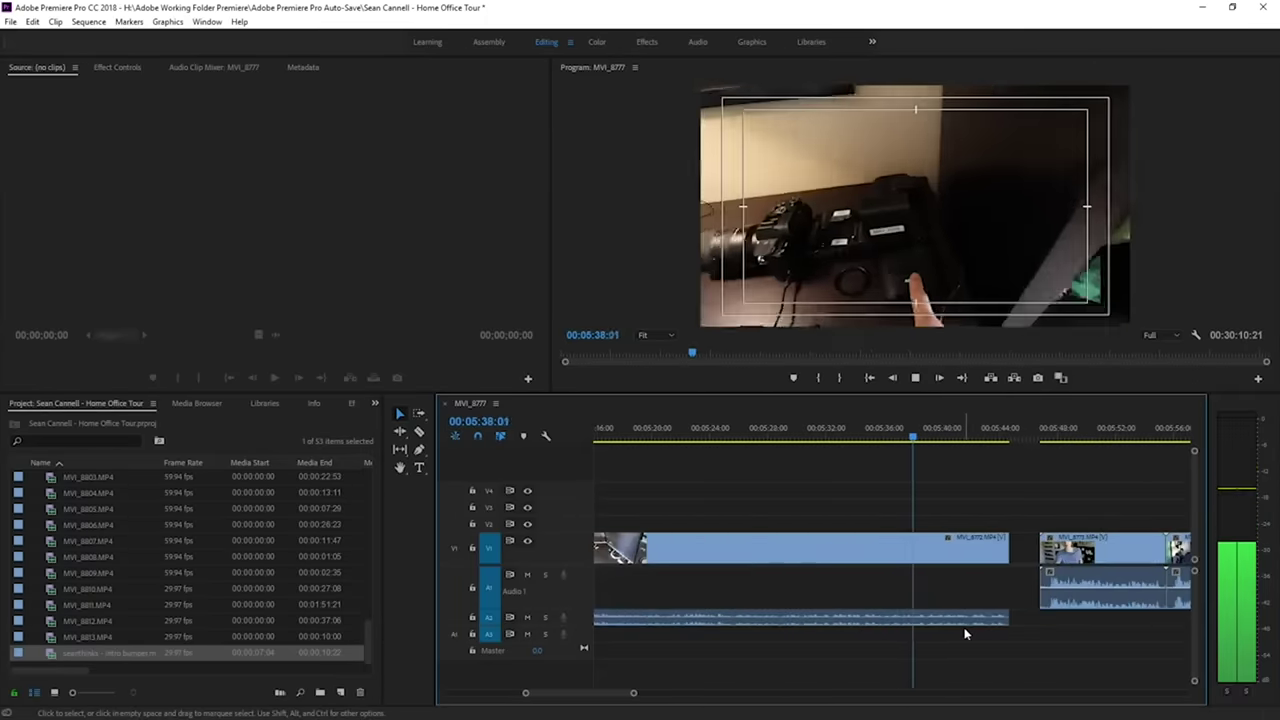
Cut MVI_8772.MP4 at about 00:05:43:00 and delete the piece after the cut.
mouse_move(1046, 577)
left_mouse_down()
mouse_move(1057, 590)
mouse_move(1046, 591)
left_mouse_up()
key("equal")
key("equal")
key("equal")
key("space")
left_click_drag(937, 592, 970, 592)
key("ctrl+k")
left_click(777, 616)
key("Delete")
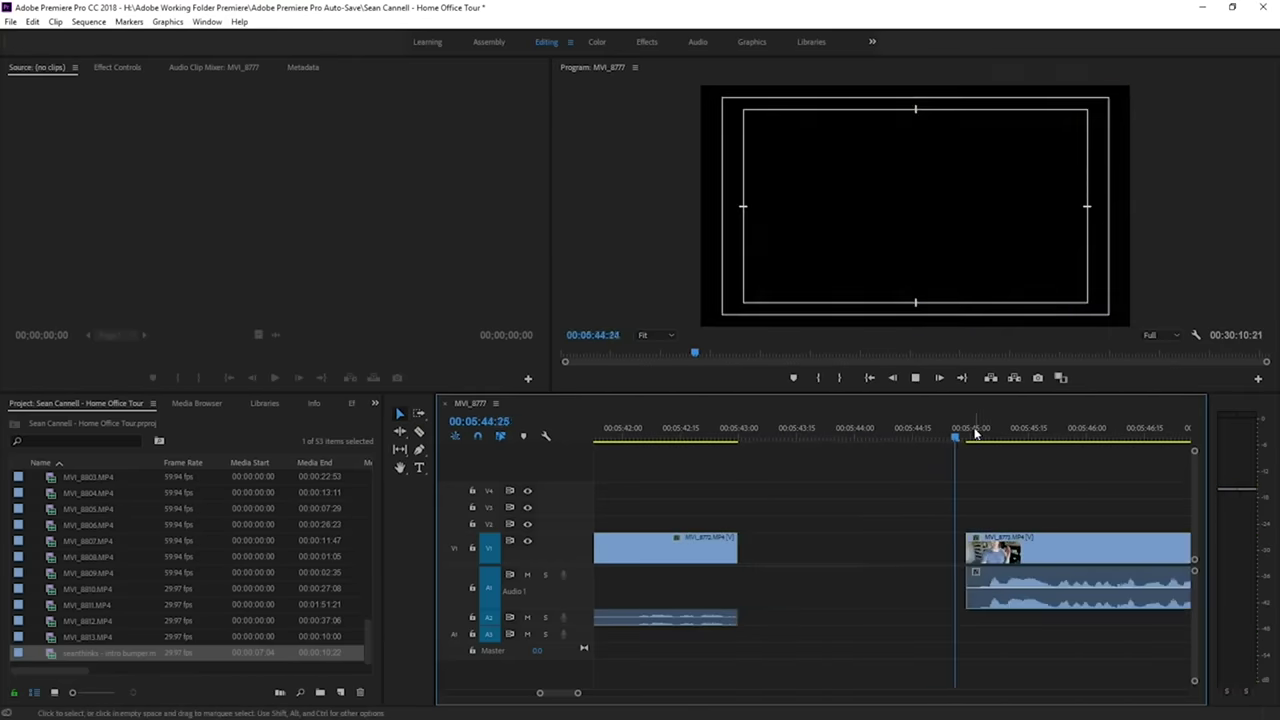
Trim the start of MVI_8773.MP4 to about 00:05:45:00, close the gap before it and play the join.
left_click_drag(967, 580, 979, 580)
left_click(901, 545)
key("Delete")
left_click(709, 425)
key("space")
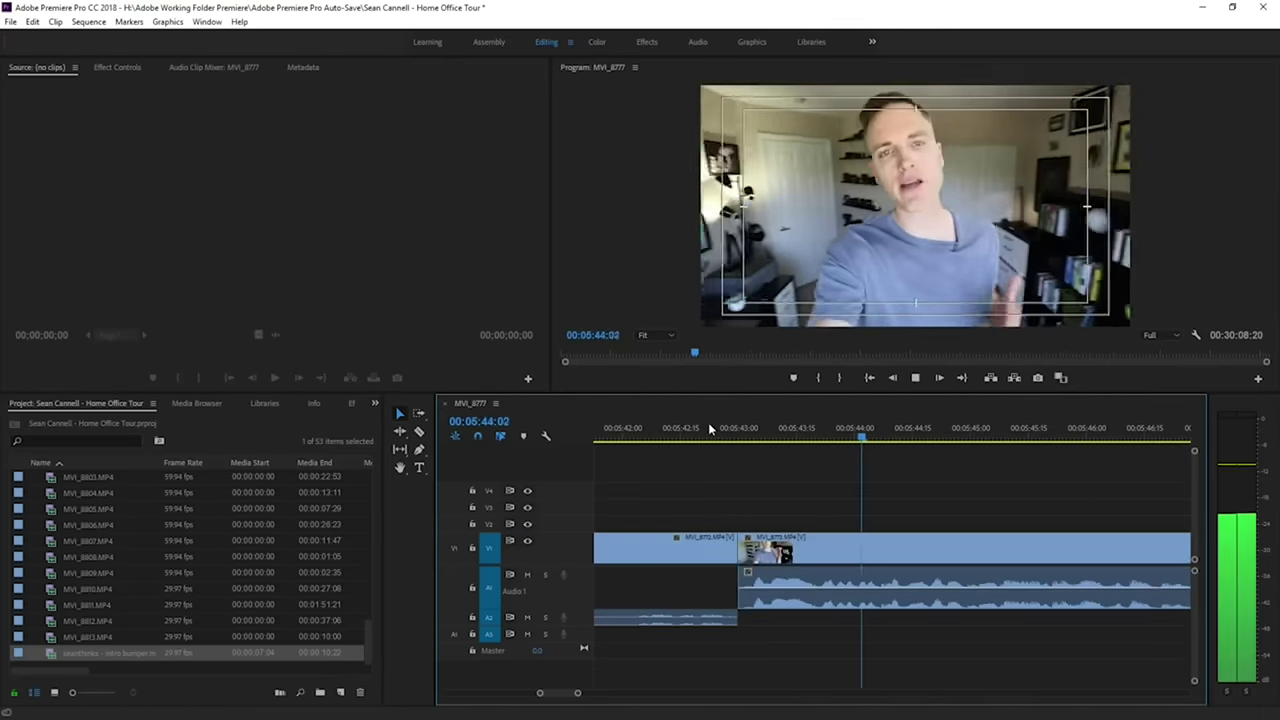
Move MVI_8774.MP4's audio to A2 and slide the clip against the end of MVI_8773.MP4 at about 00:05:51.
key("minus")
key("minus")
left_click_drag(1047, 575, 1047, 620)
key("equal")
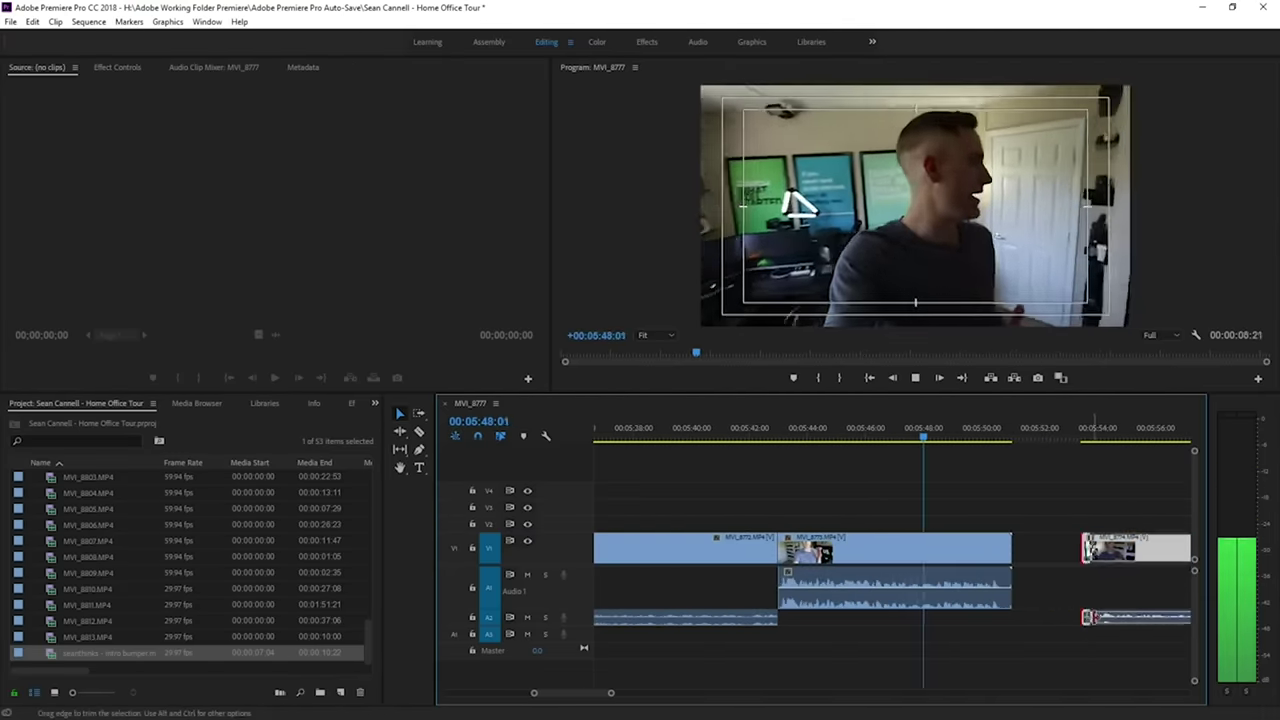
left_click_drag(1088, 563, 1005, 575)
key("equal")
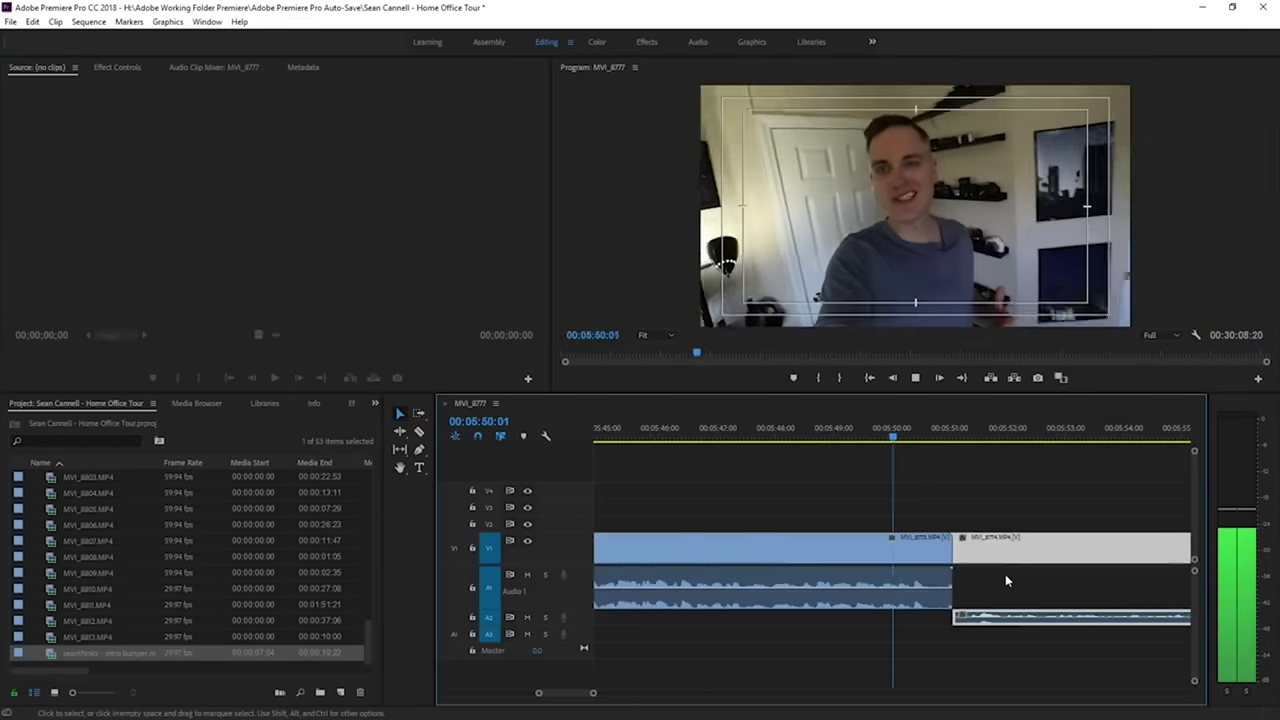
key("minus")
key("minus")
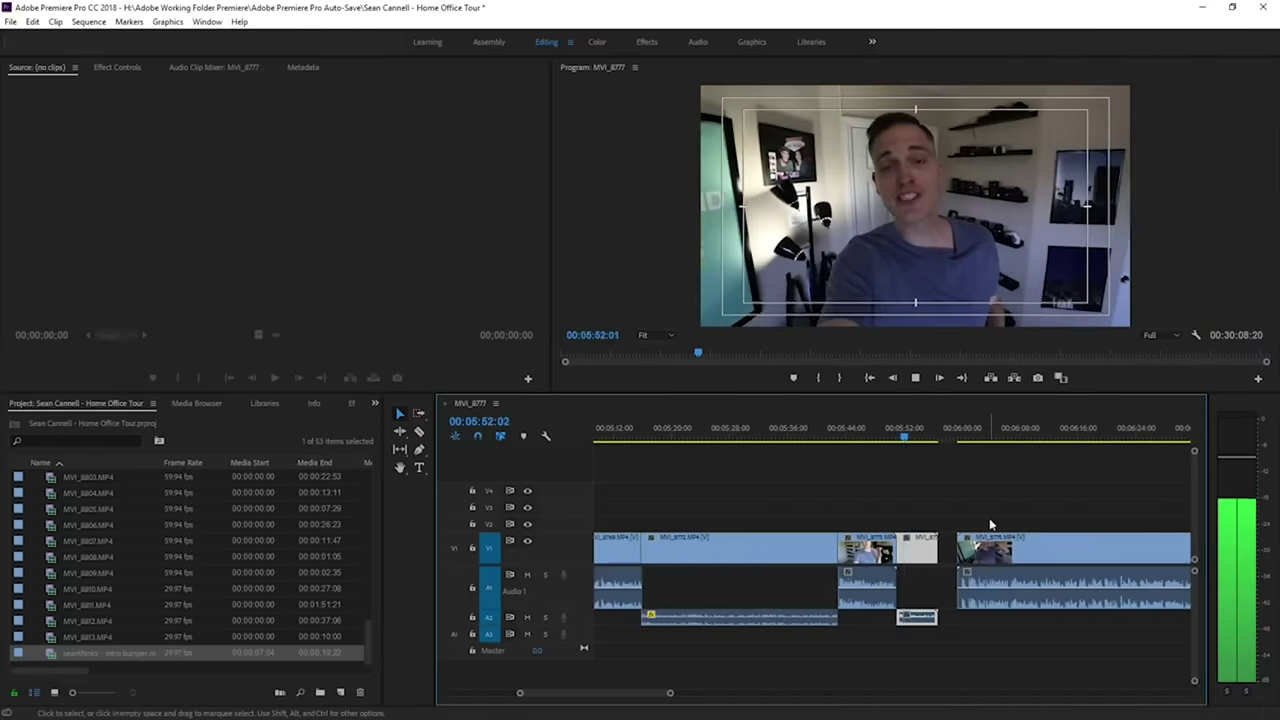
Delete MVI_8773.MP4 and MVI_8774.MP4 and play the beginning of MVI_8775.MP4.
left_click_drag(918, 494, 880, 611)
key("Delete")
left_click(962, 431)
key("equal")
key("equal")
key("equal")
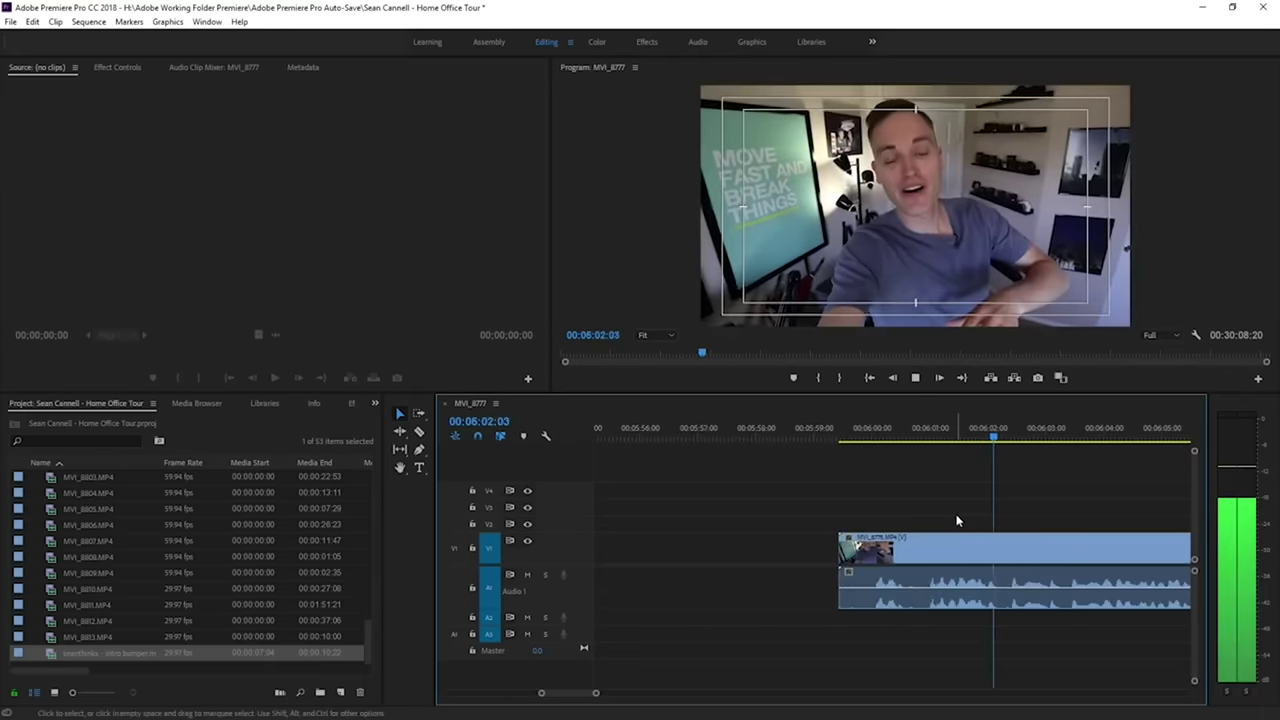
Cut MVI_8775.MP4 at about 00:06:03:12 and delete the piece before the cut.
left_click(1070, 595)
key("v")
left_click(1042, 600)
key("Delete")
key("minus")
key("minus")
scroll(808, 641, "up", 6)
scroll(815, 638, "down", 2)
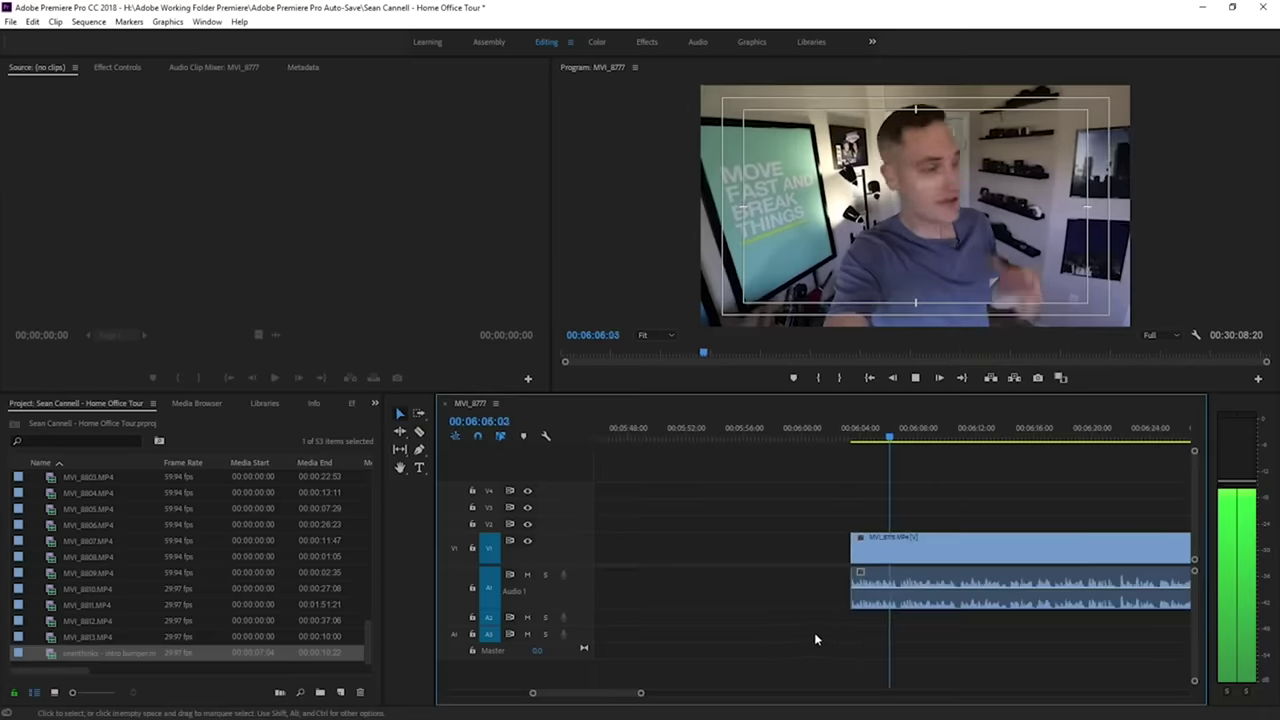
Trim the start of MVI_8775.MP4 further to about 00:06:06:20.
key("equal")
key("equal")
left_click_drag(716, 548, 912, 542)
key("minus")
key("minus")
key("minus")
Close the gap between MVI_8772.MP4 and MVI_8775.MP4 and play the join at about 00:05:43.
left_click(824, 553)
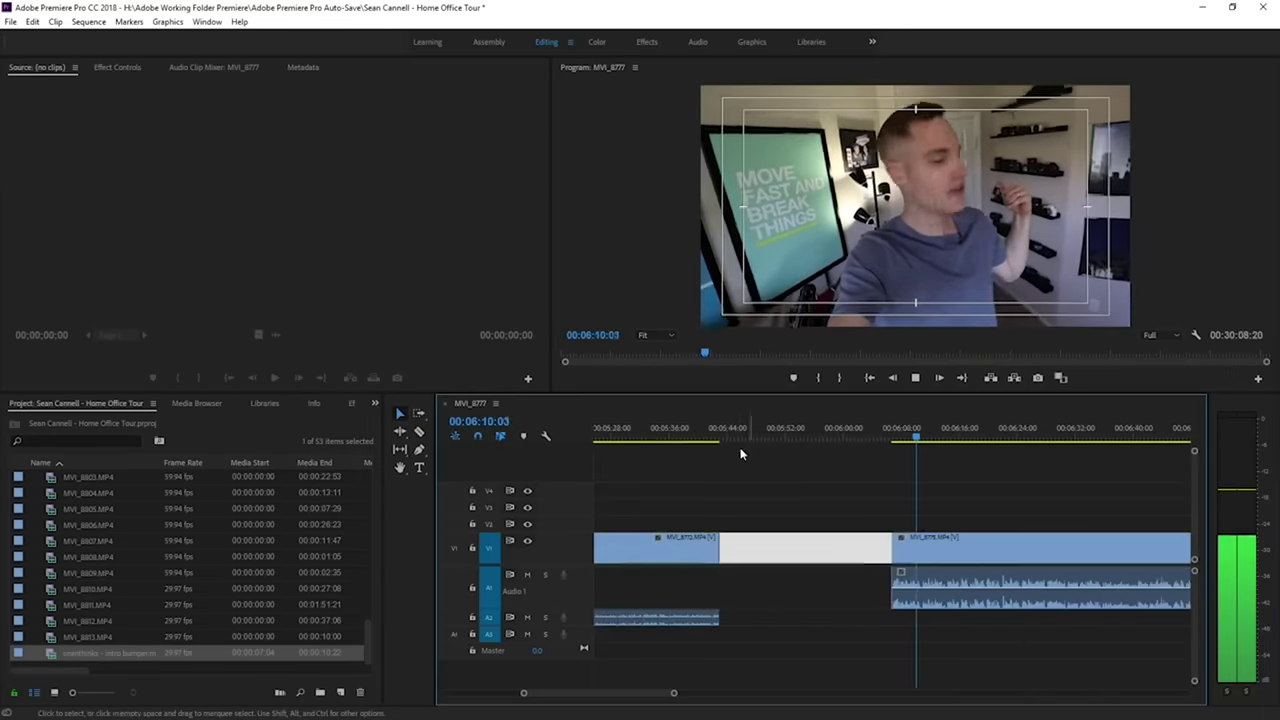
left_click(712, 437)
left_click(804, 562)
key("space")
Play MVI_8775.MP4 from the join to about 00:05:58 to look for unwanted speech.
key("equal")
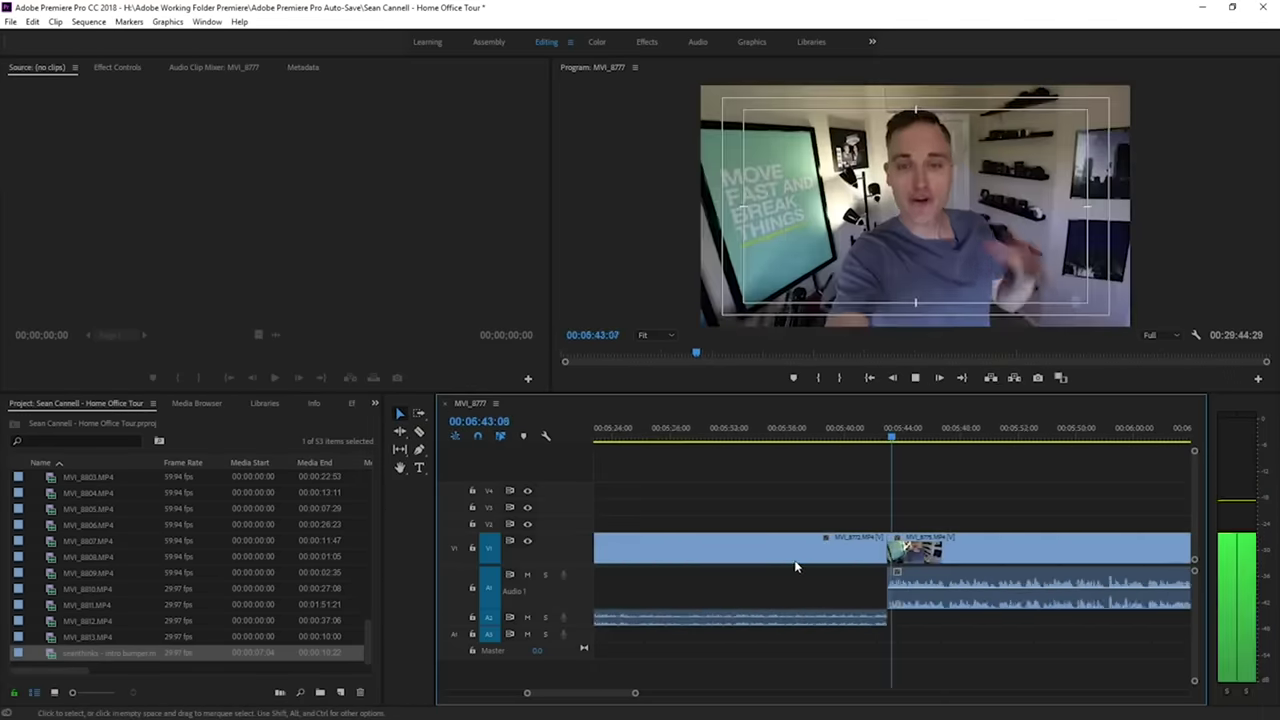
key("equal")
key("minus")
key("minus")
key("minus")
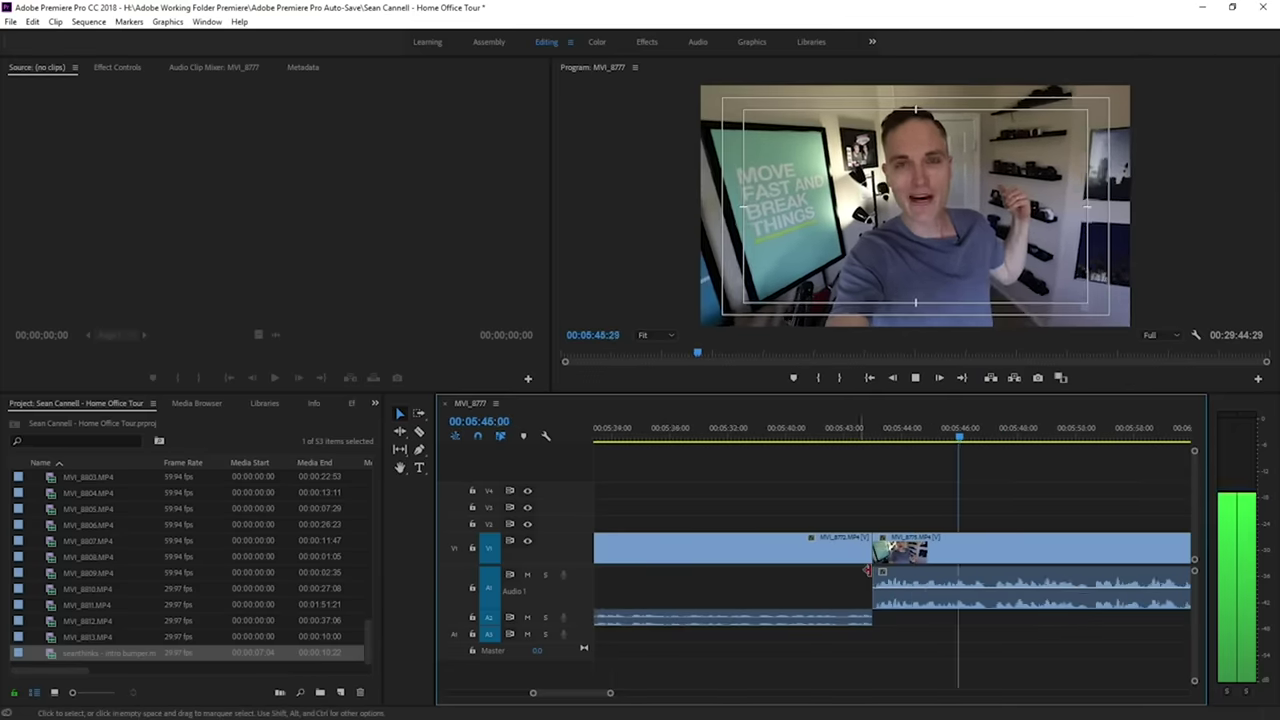
key("equal")
key("equal")
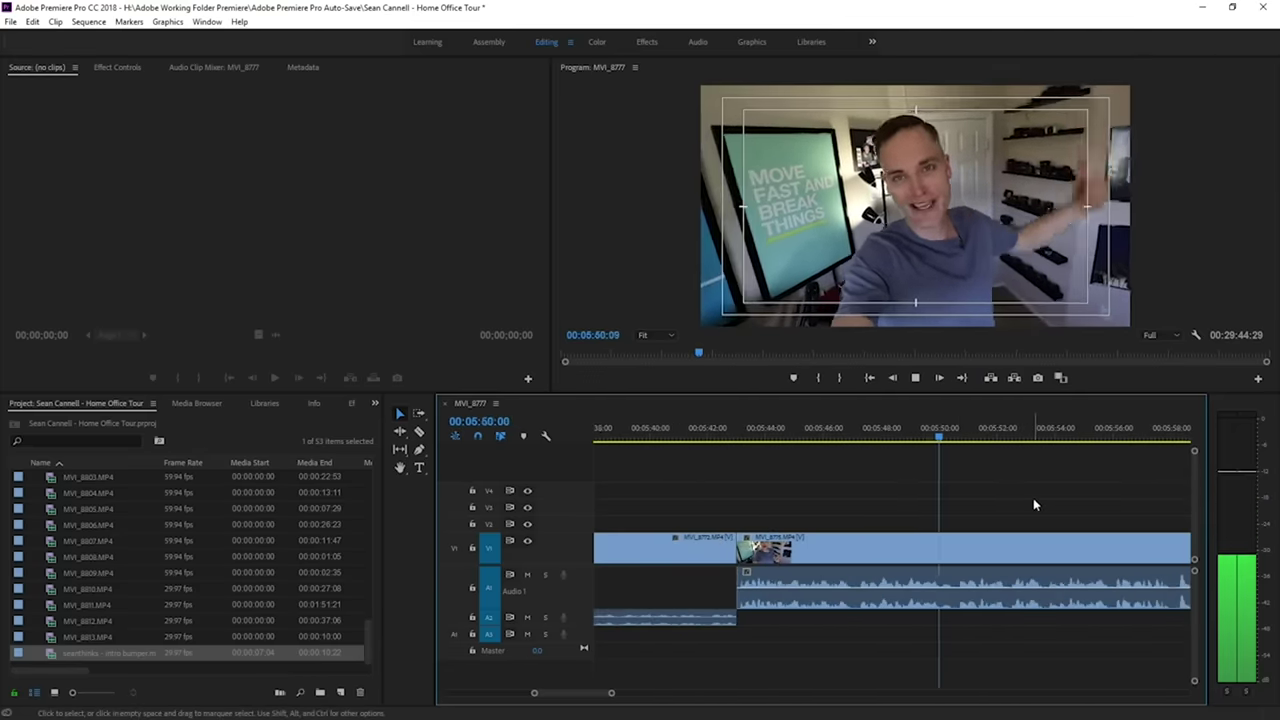
key("minus")
key("minus")
key("equal")
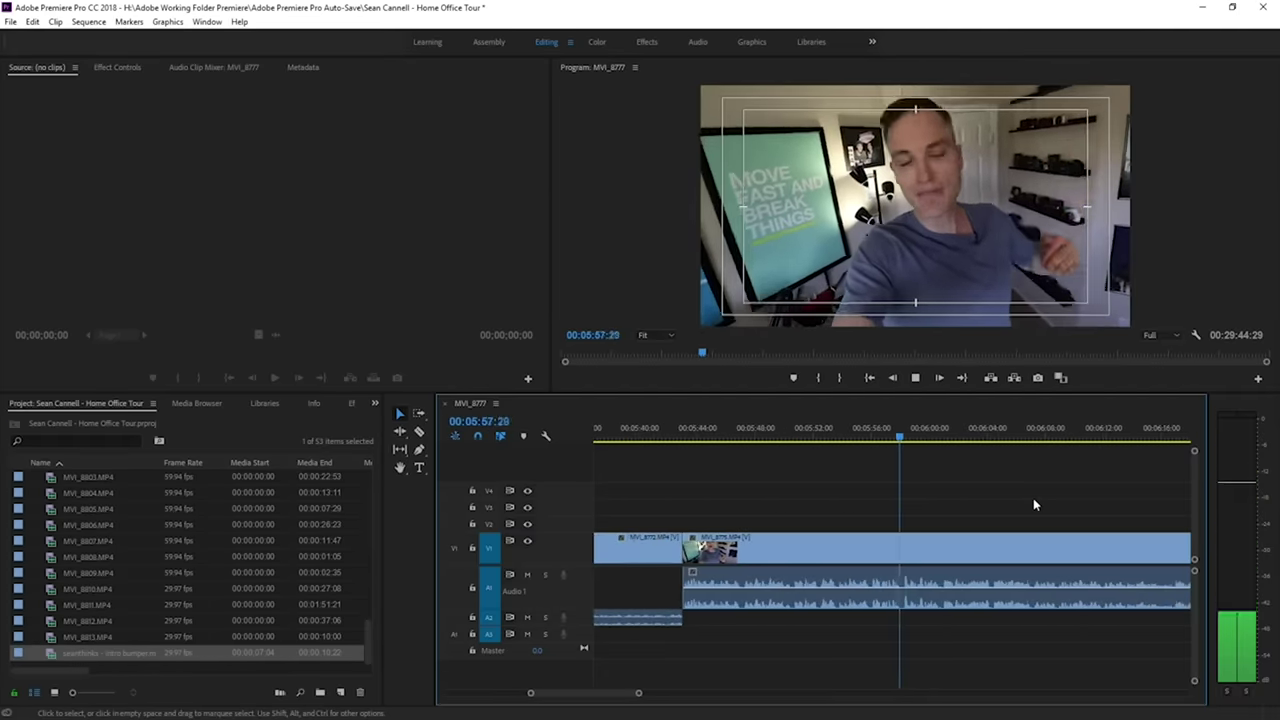
key("equal")
Replay MVI_8775.MP4 from before 00:05:56:23 and cut it at about 00:05:58:07.
left_click(883, 434)
key("equal")
key("equal")
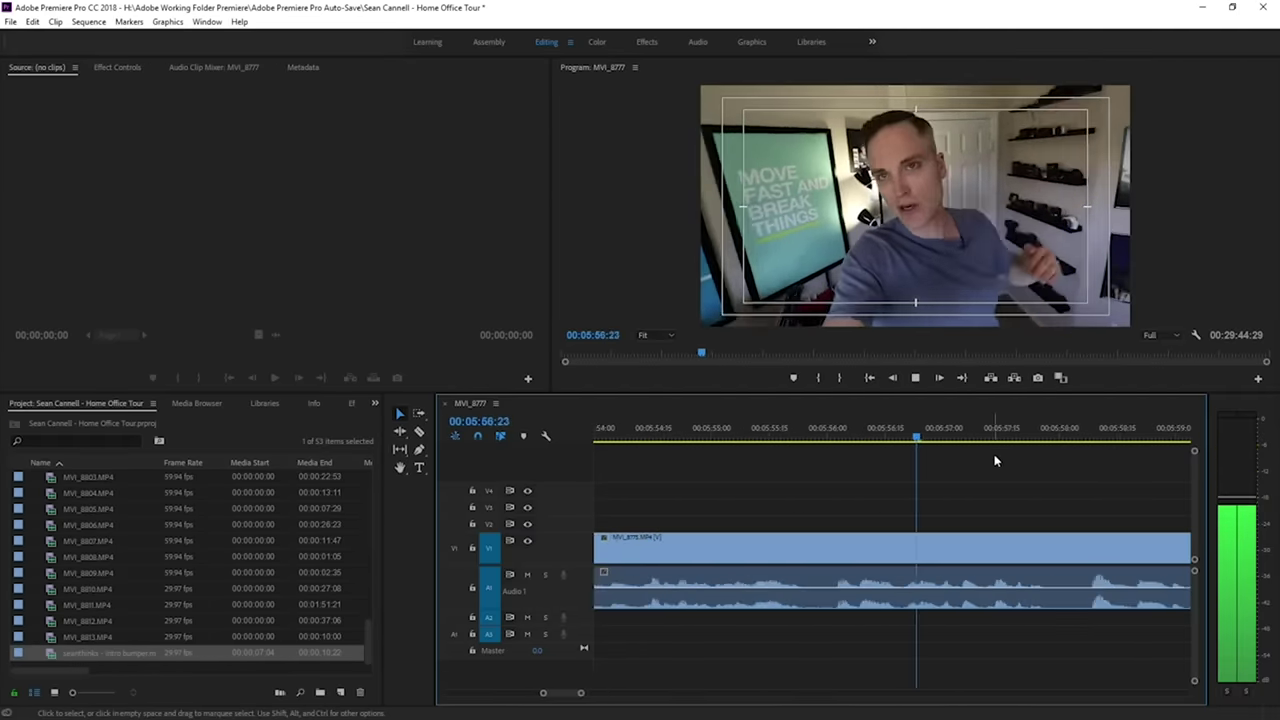
key("c")
key("space")
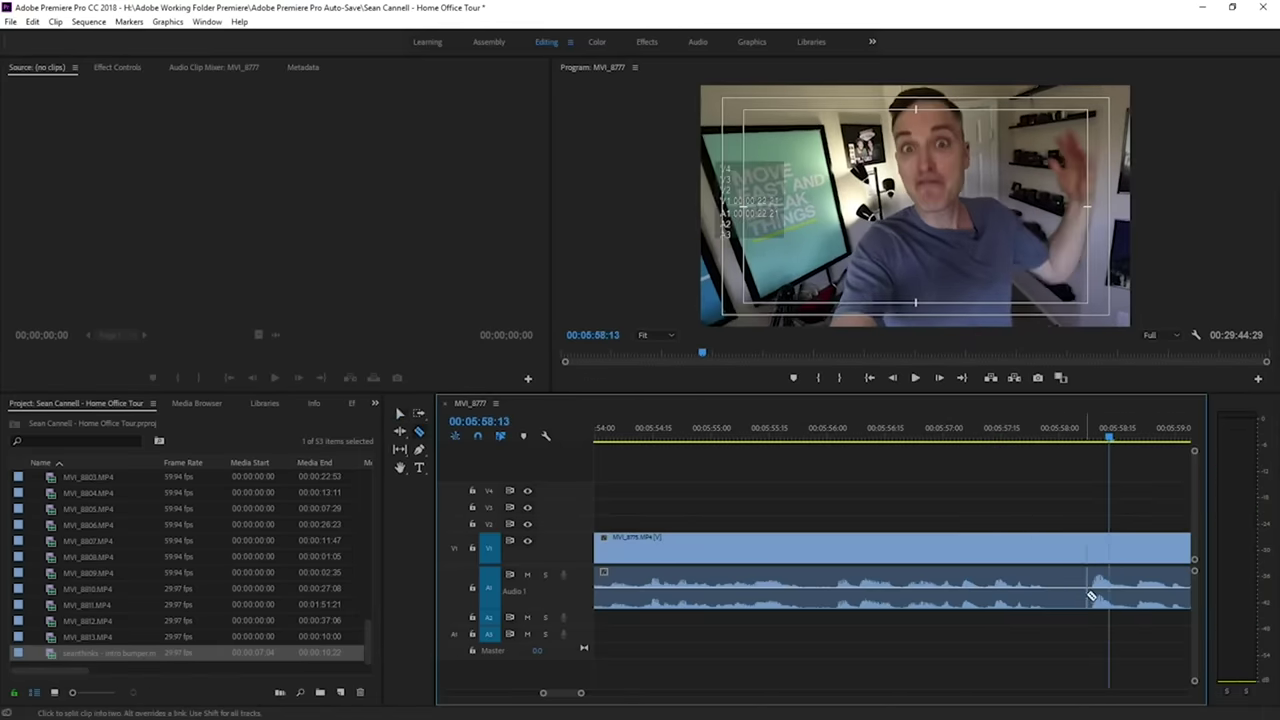
key("space")
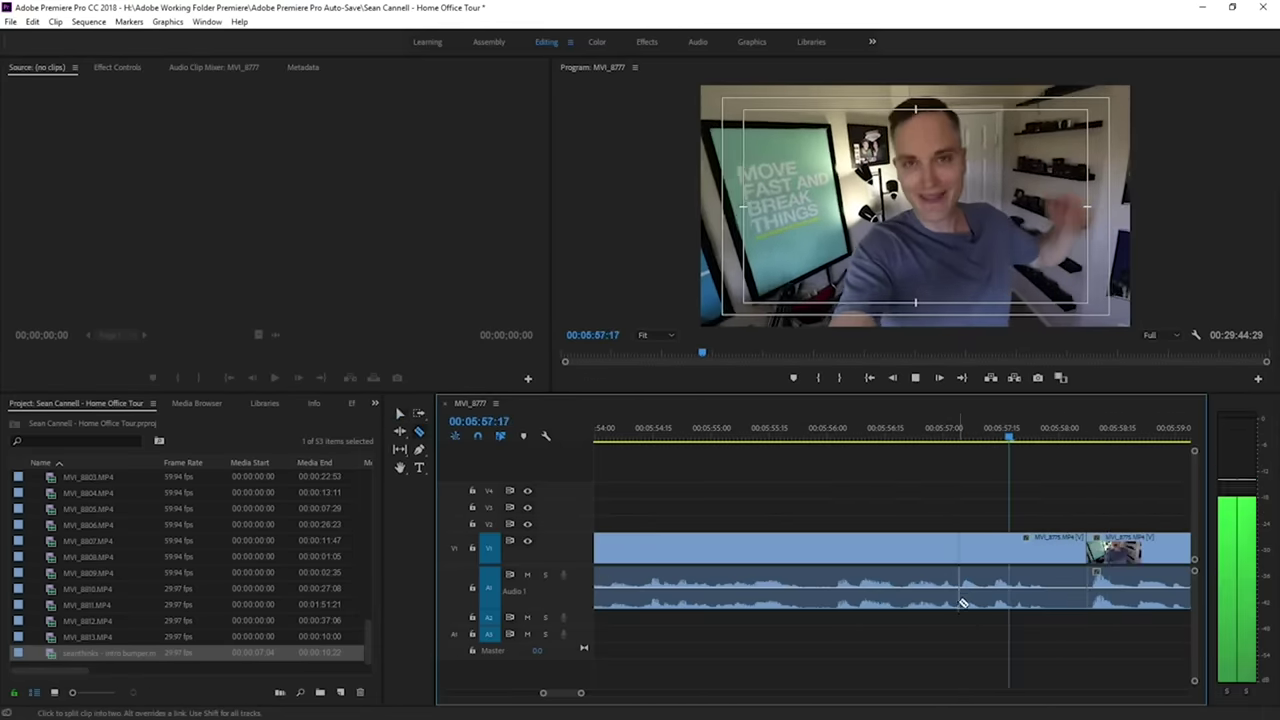
Cut MVI_8775.MP4 at about 00:05:57:04, remove the piece between the two cuts and close the gap.
key("space")
left_click(959, 600)
key("v")
left_click(990, 600)
key("Delete")
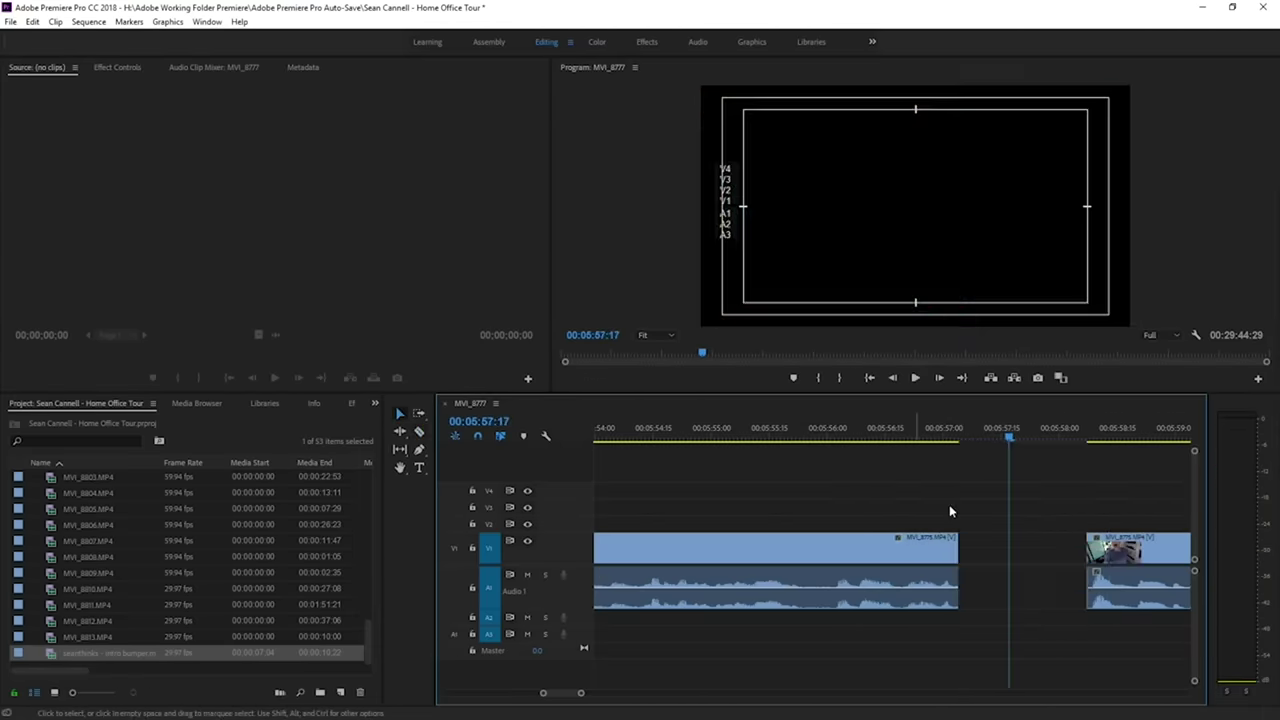
left_click(1000, 546)
key("Delete")
key("space")
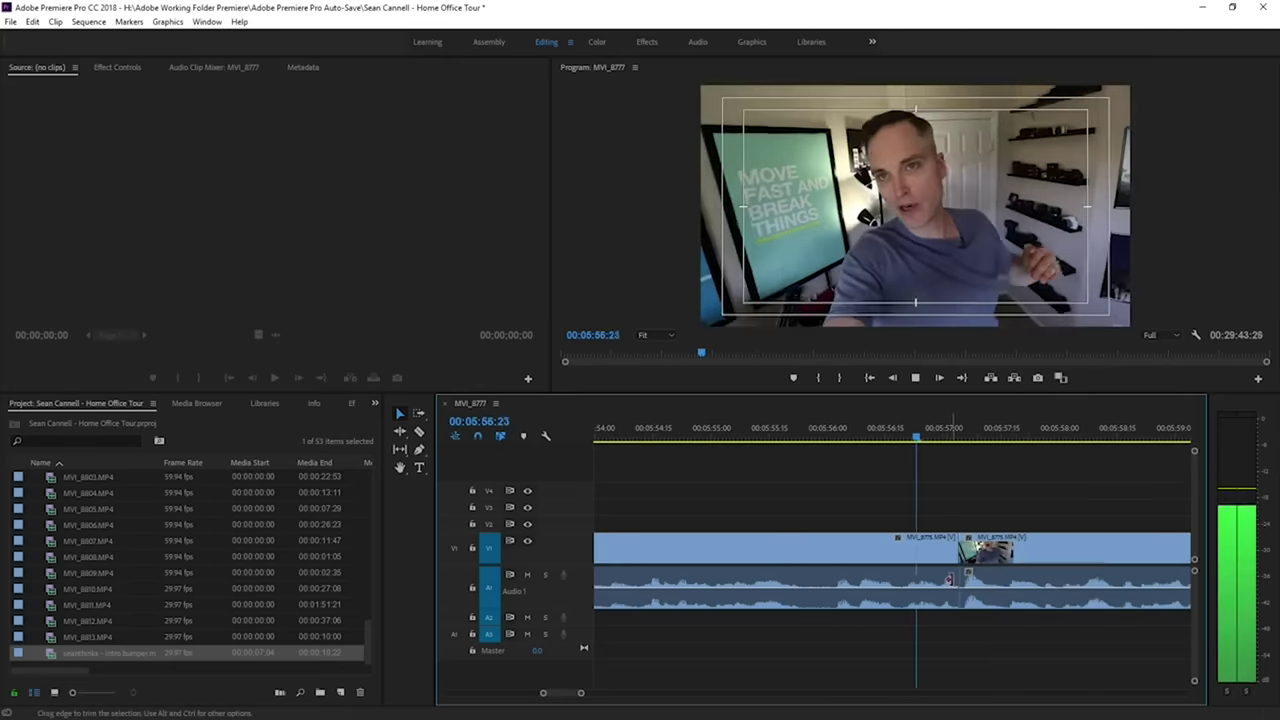
Trim the end of the first MVI_8775.MP4 piece to about 00:05:55:26, ripple delete the gap and play the join.
left_click_drag(951, 578, 804, 568)
right_click(833, 578)
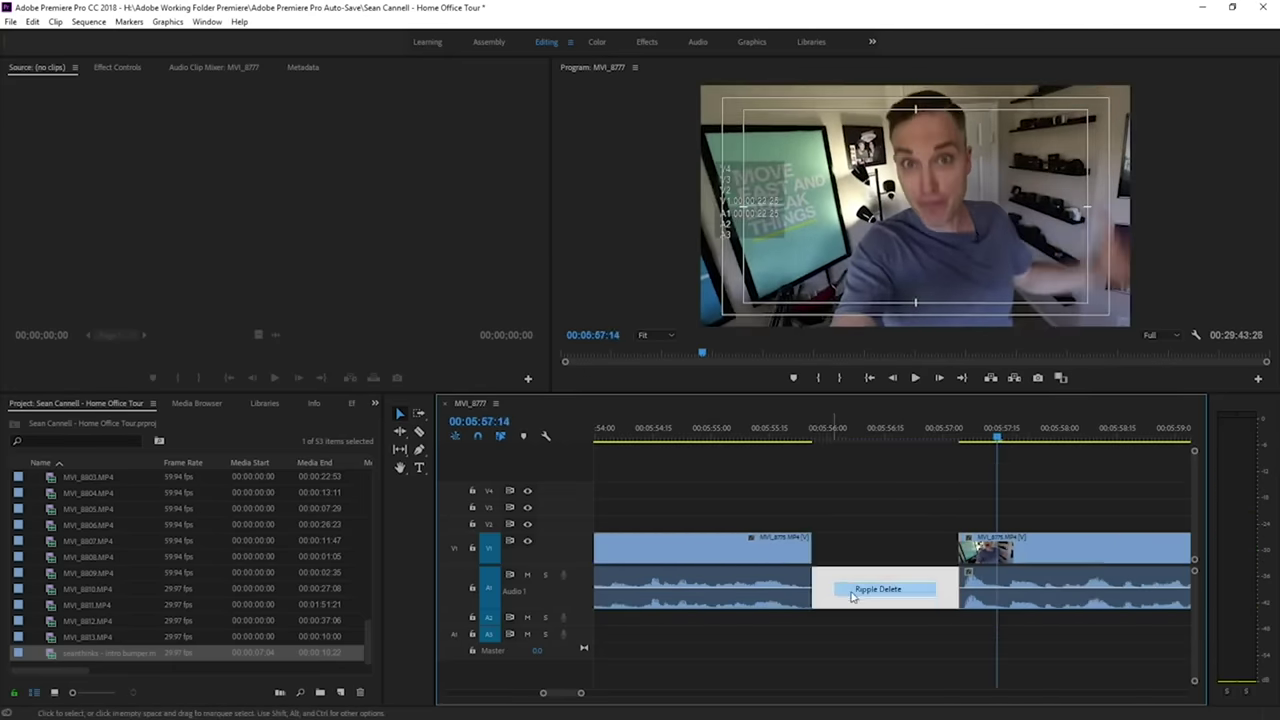
left_click(853, 591)
left_click(692, 428)
key("space")
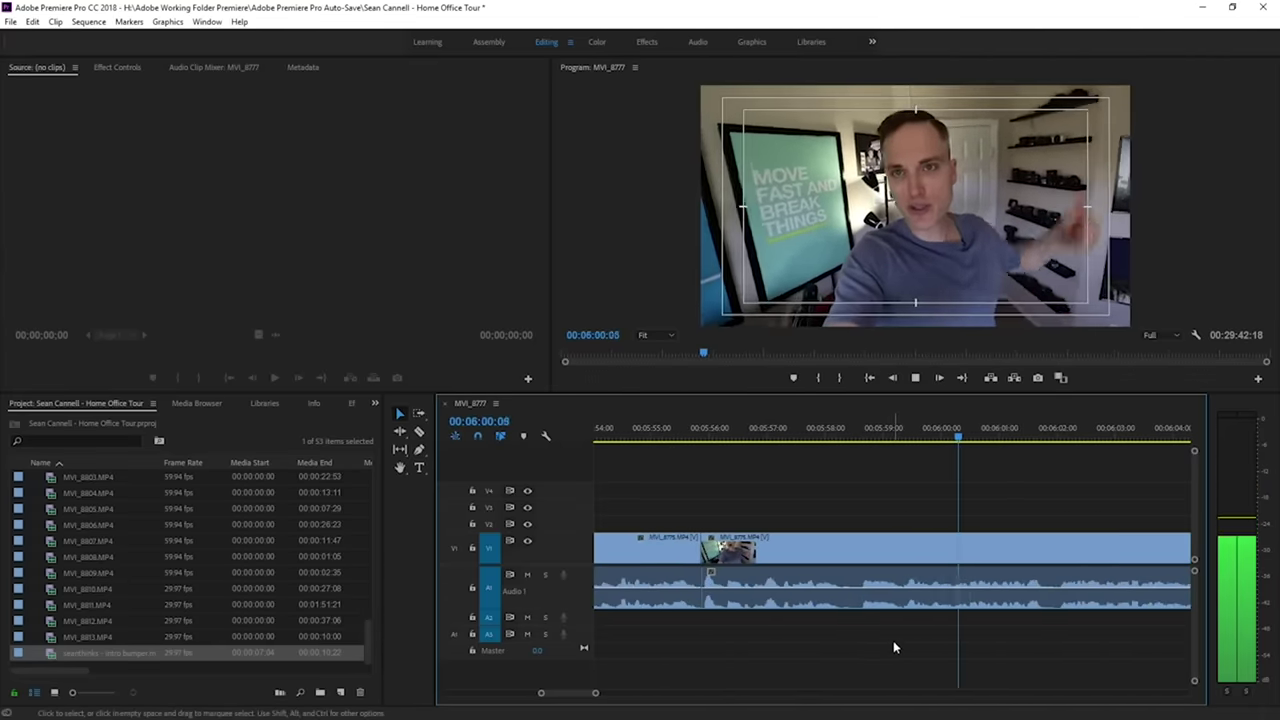
Play the second MVI_8775.MP4 piece to about 00:06:32 to check it for pauses.
key("minus")
key("minus")
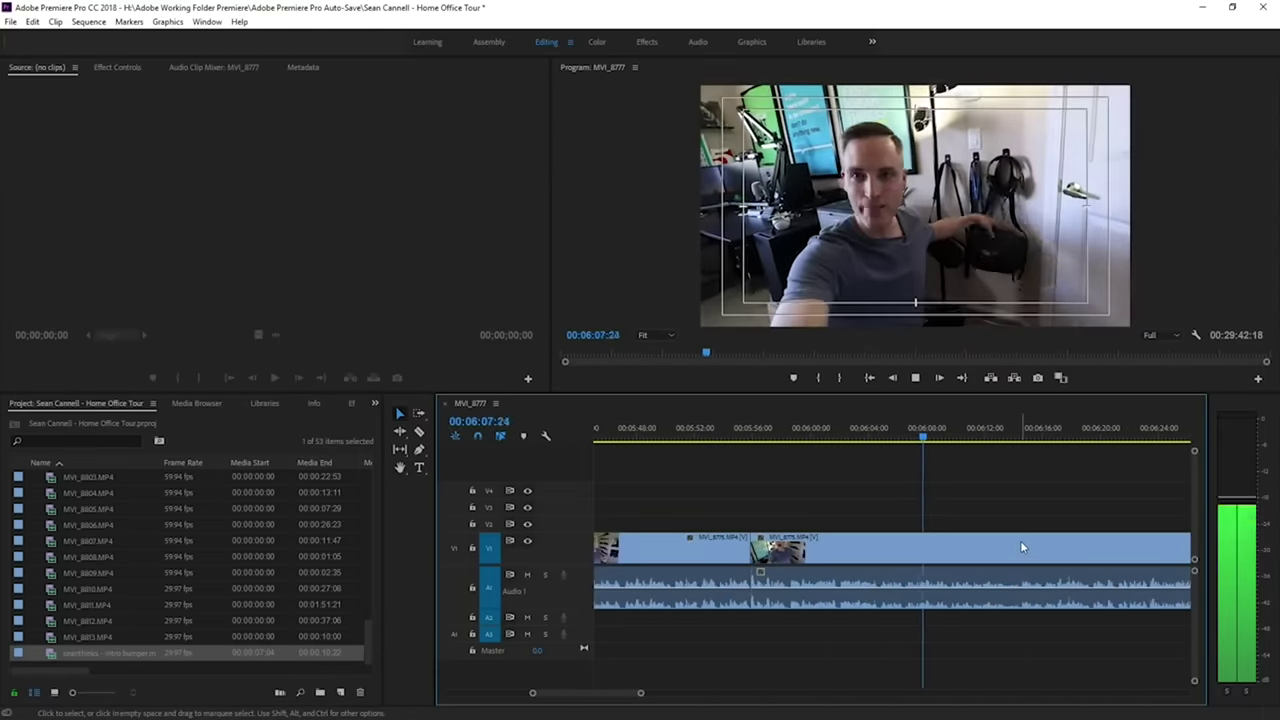
key("minus")
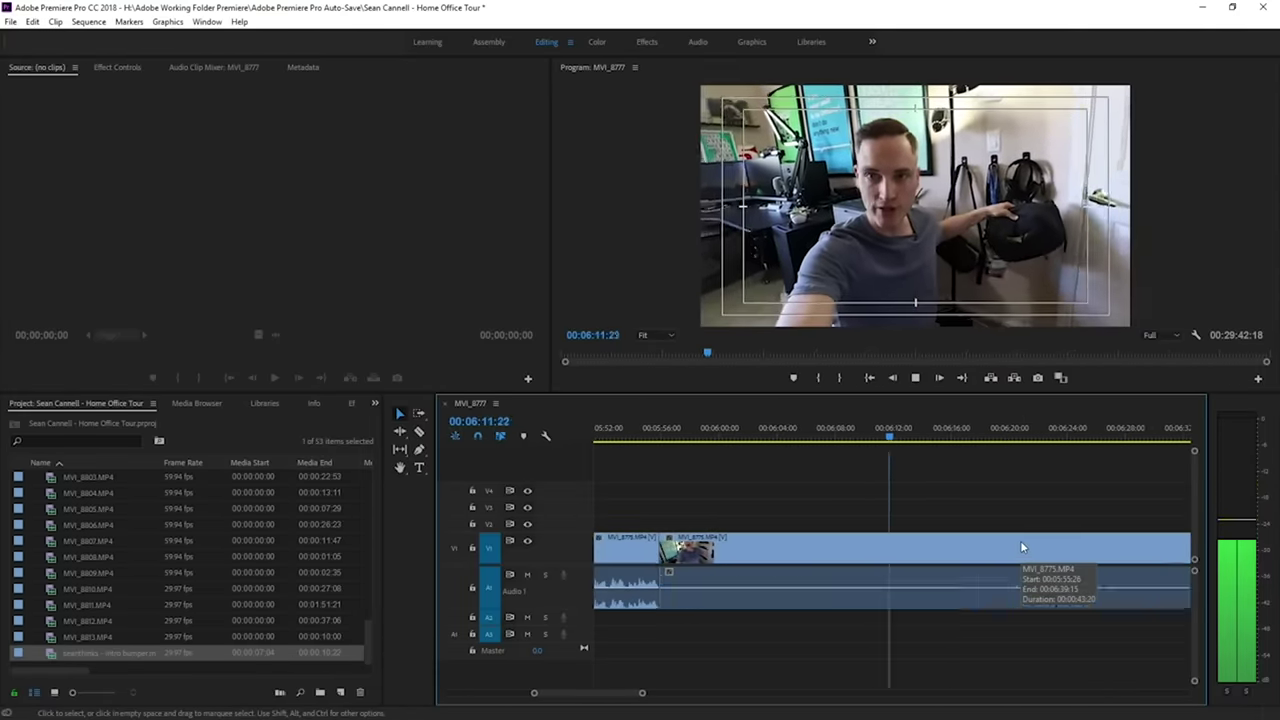
key("equal")
key("equal")
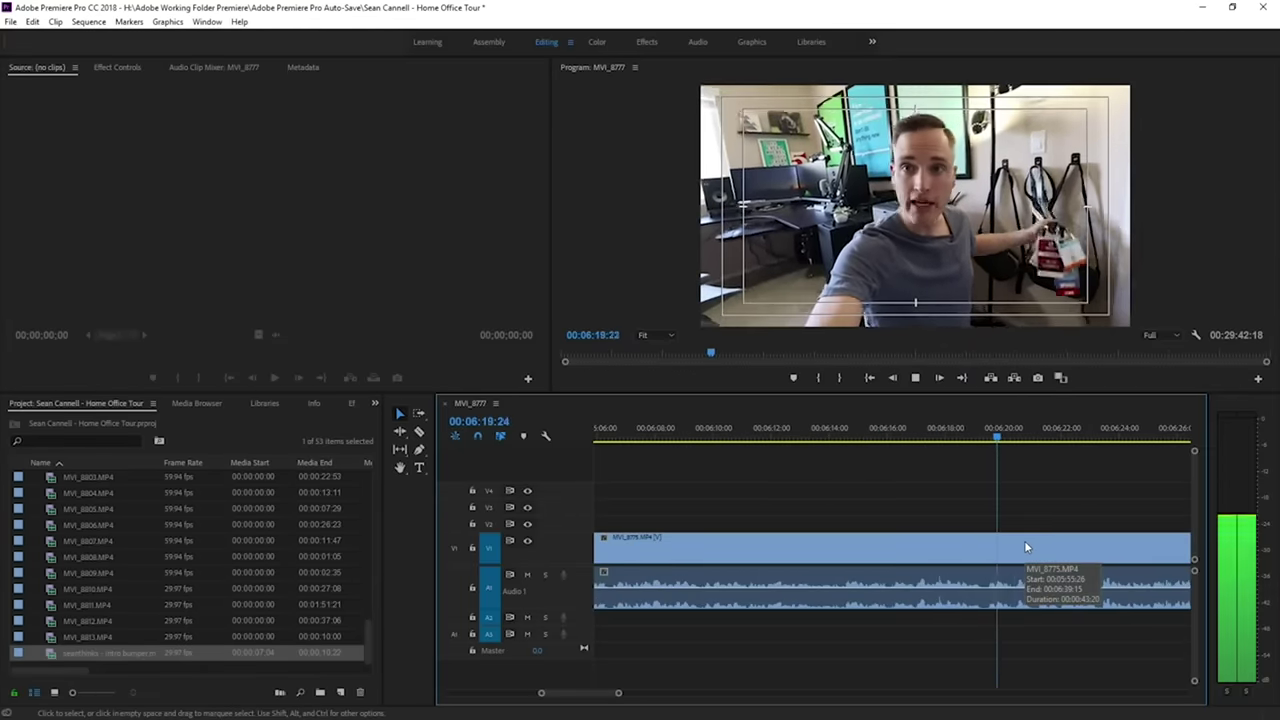
key("minus")
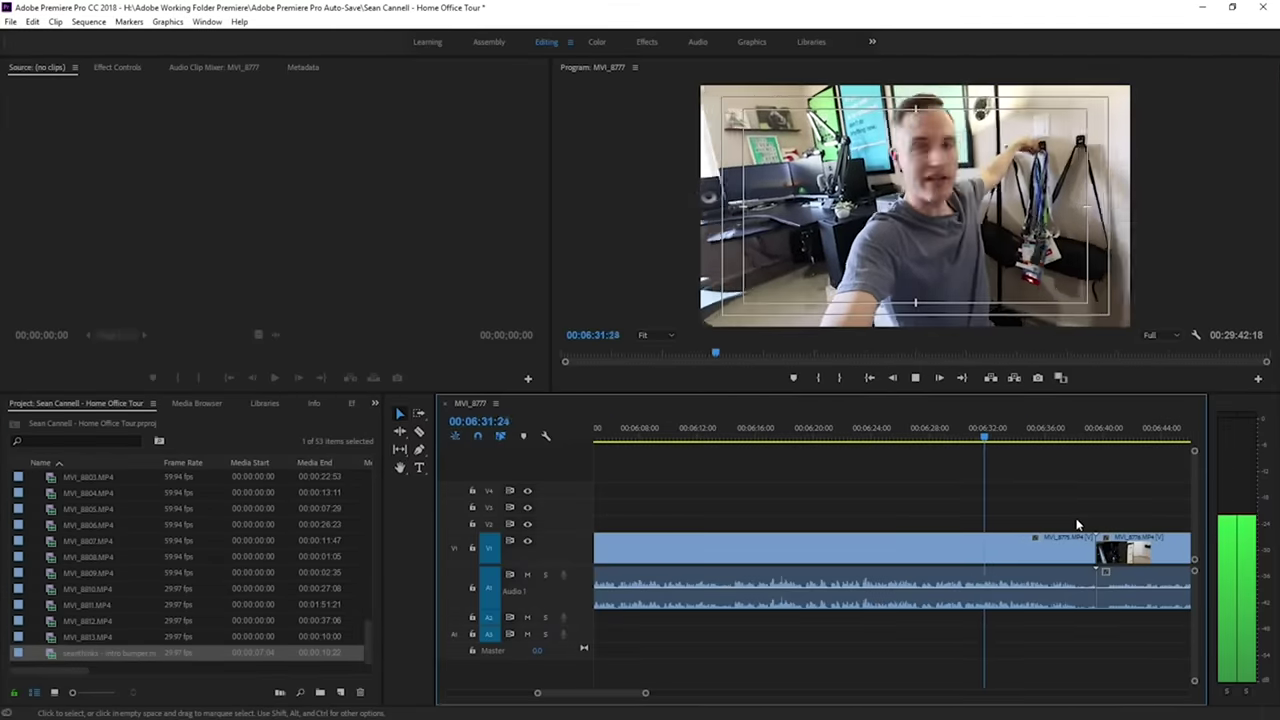
Delete the clip that follows MVI_8775.MP4 from about 00:06:39 up to MVI_8777.MP4.
key("equal")
left_click_drag(1008, 530, 1032, 583)
key("equal")
key("e")
key("minus")
key("equal")
key("minus")
key("minus")
key("minus")
left_click(969, 557)
key("Delete")
key("equal")
key("equal")
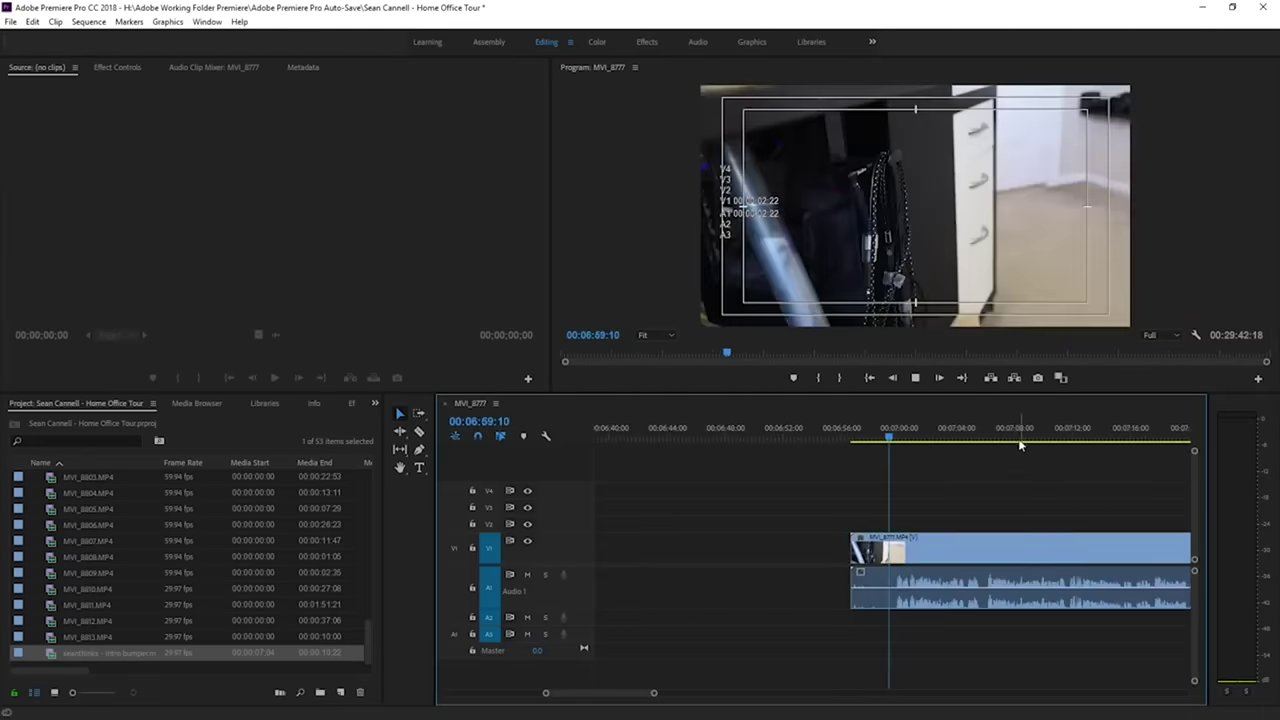
Play the beginning of MVI_8777.MP4 and trim its start to about 00:07:06.
left_click_drag(810, 548, 898, 548)
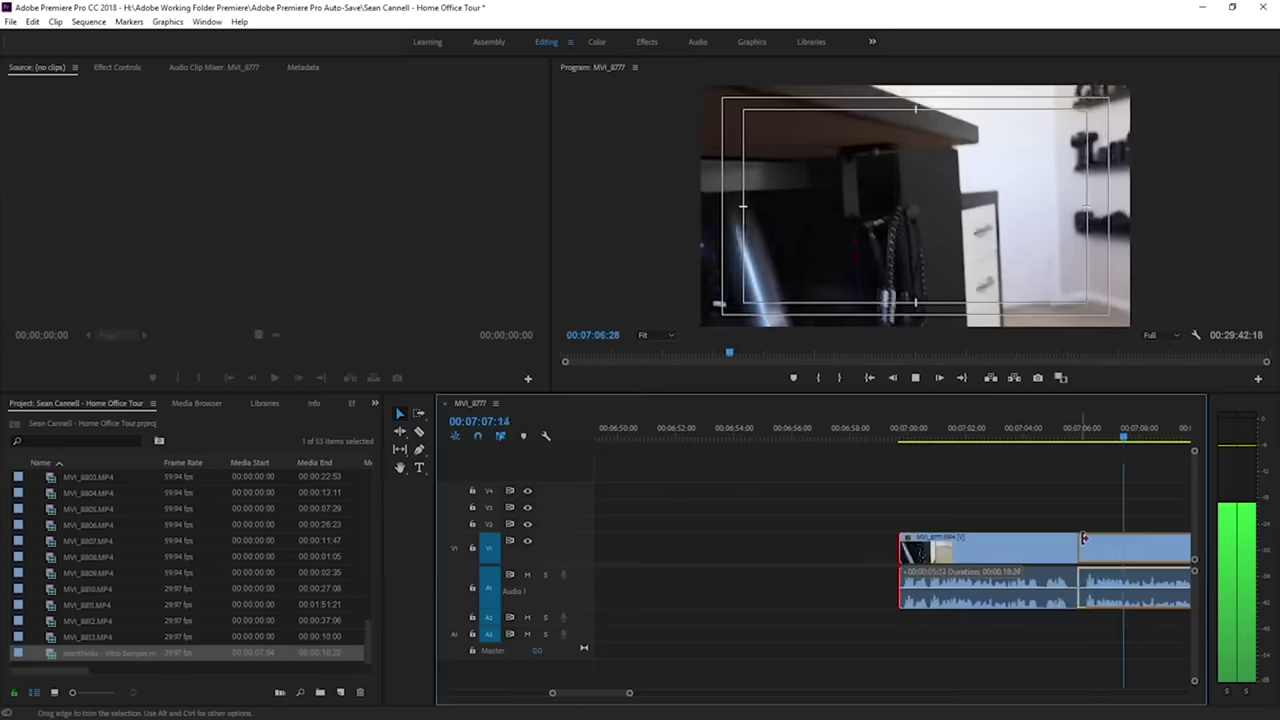
key("minus")
key("minus")
Adjust the audio gain of MVI_8777.MP4.
right_click(989, 548)
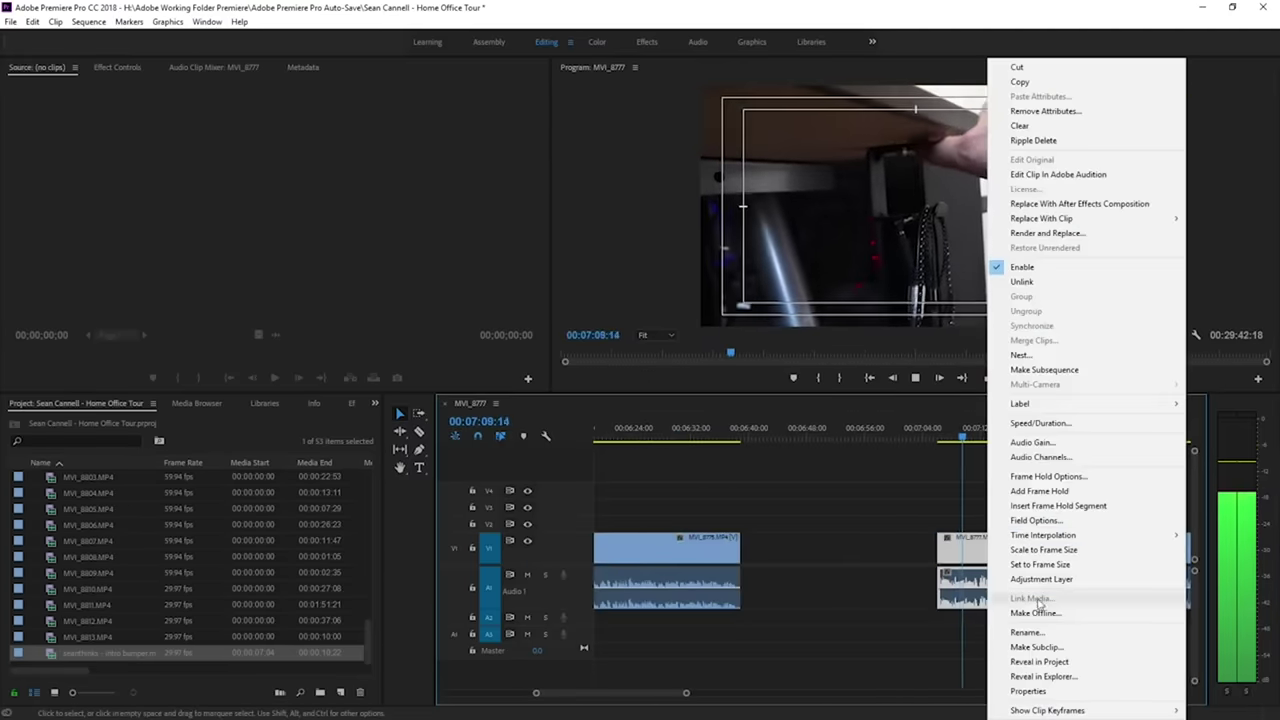
left_click(1032, 442)
key("Return")
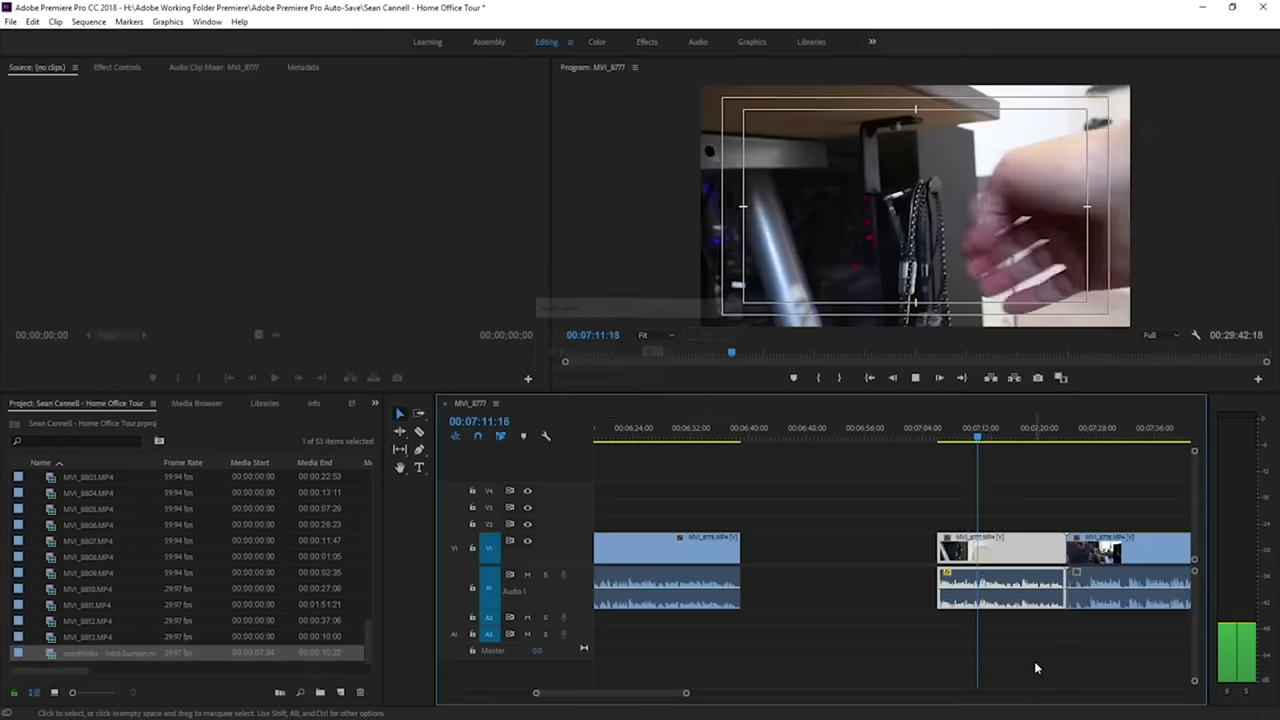
Trim the end of MVI_8777.MP4 to about 00:07:23:12.
key("equal")
left_click_drag(1042, 588, 1046, 592)
key("equal")
key("minus")
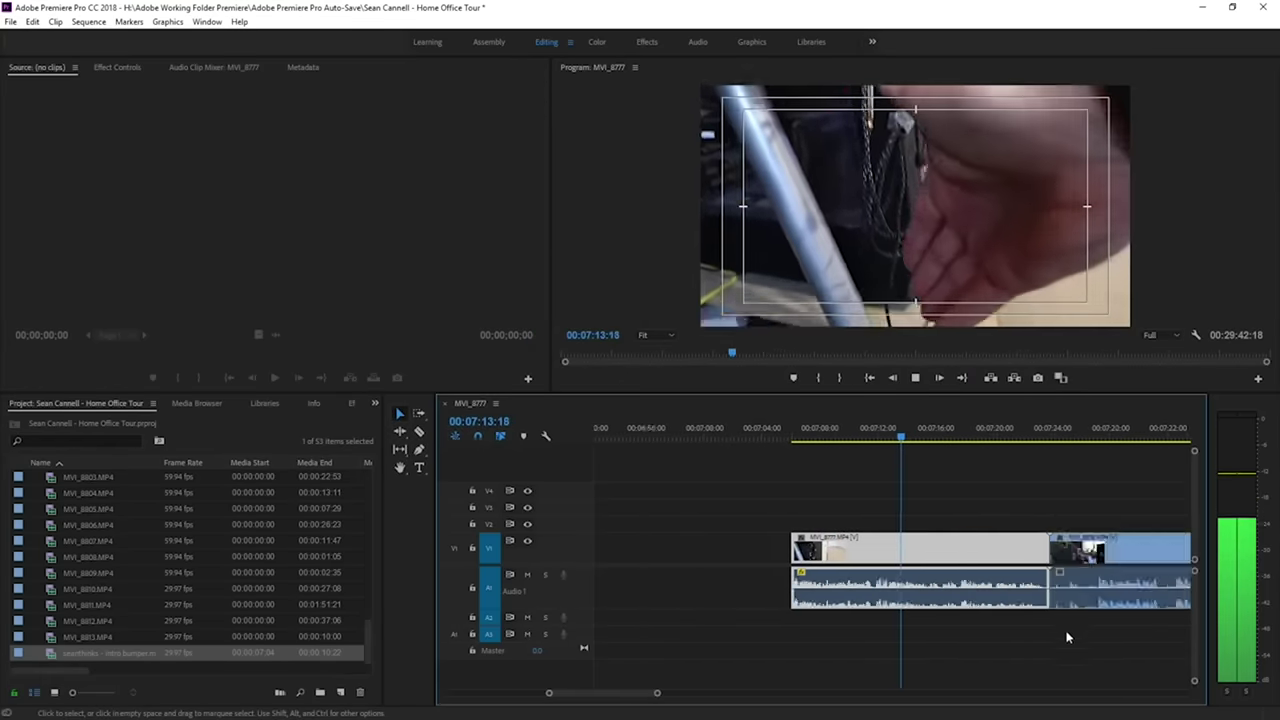
key("equal")
left_click_drag(1177, 578, 1166, 581)
Move MVI_8777.MP4's audio to A2 and close the gap between it and MVI_8775.MP4.
key("minus")
key("minus")
key("minus")
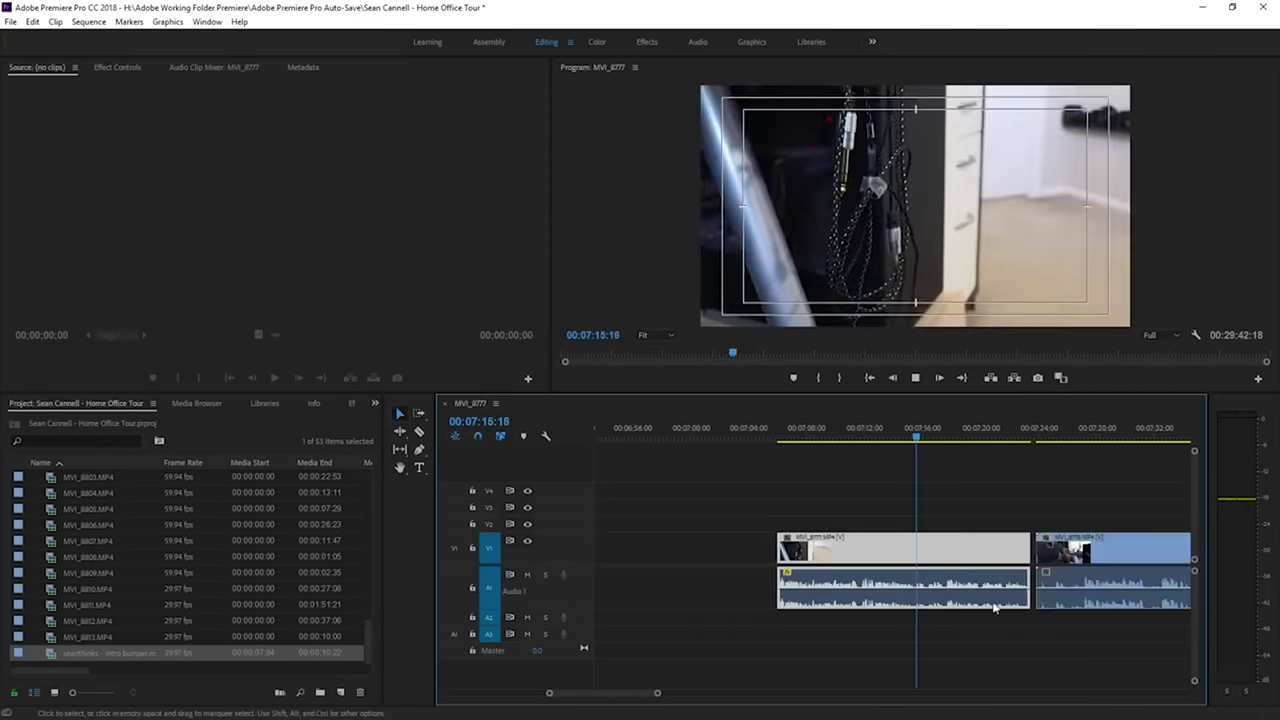
key("equal")
key("equal")
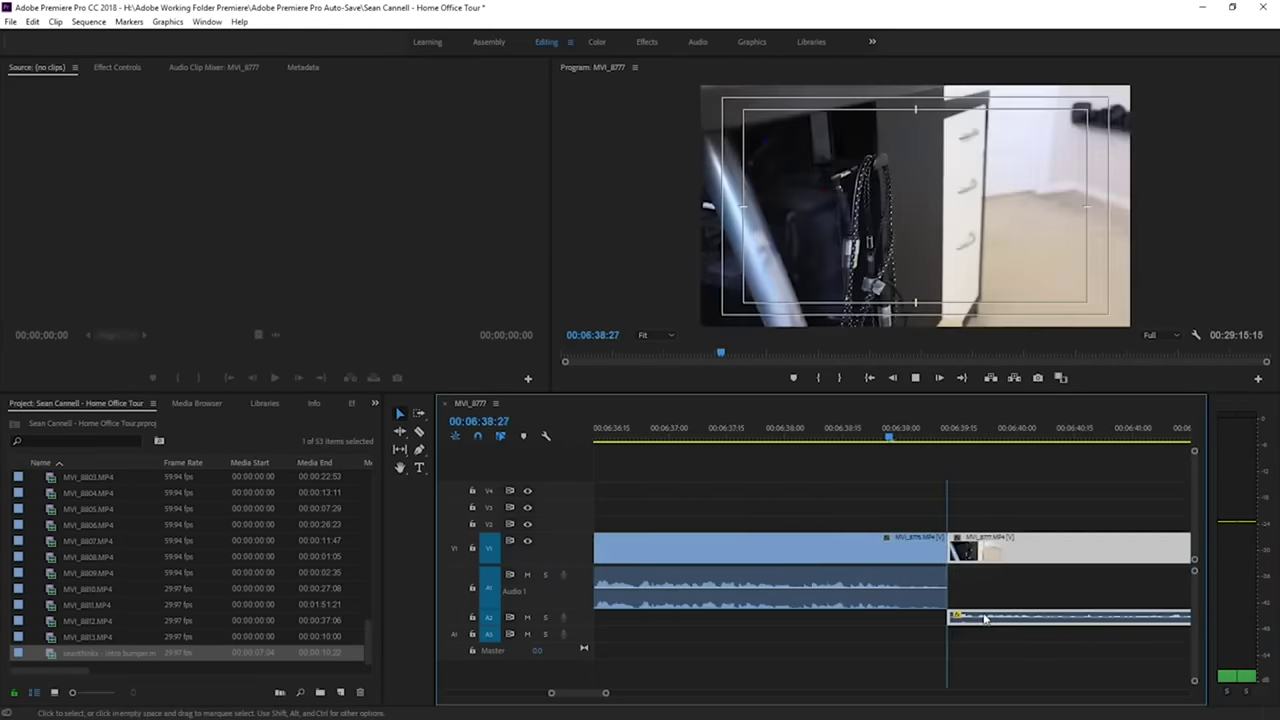
Trim the end of MVI_8775.MP4 to about 00:06:38:06, ripple delete the gap and play the join.
key("equal")
left_click(757, 444)
key("space")
left_click_drag(886, 586, 808, 586)
right_click(855, 548)
left_click(897, 555)
key("space")
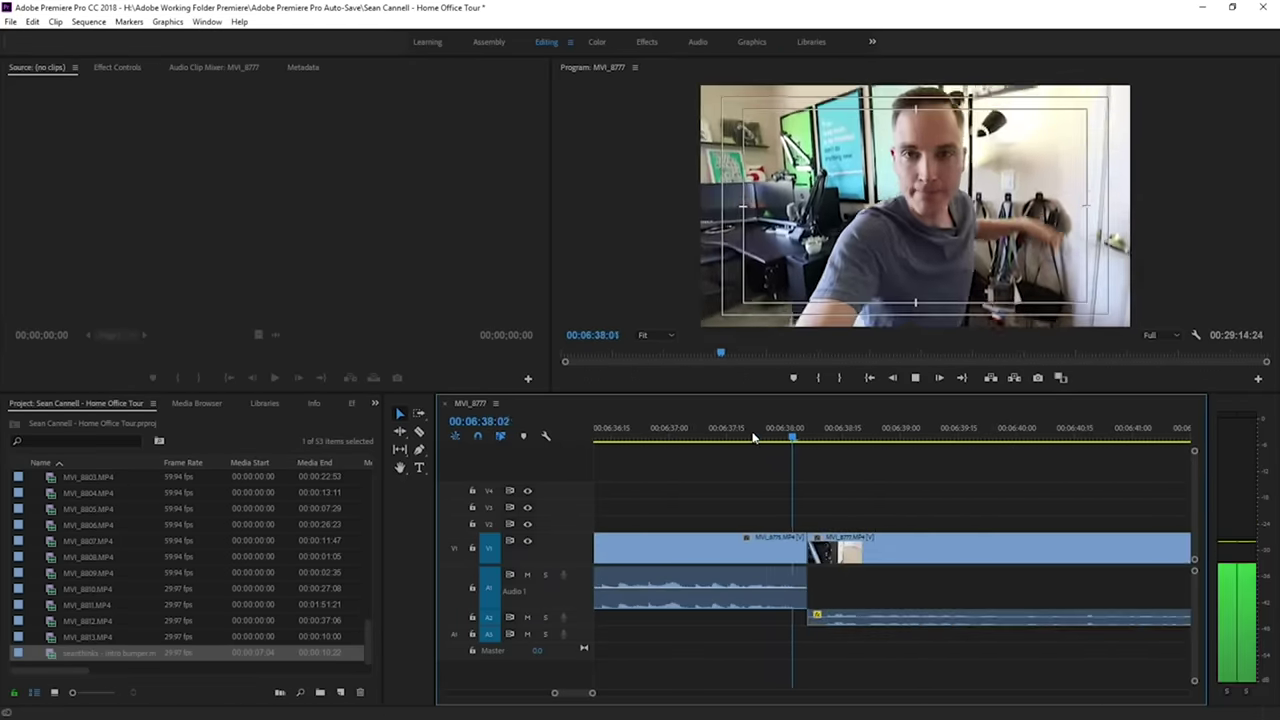
Play MVI_8777.MP4 and the opening of the following clip to about 00:06:58 to check the footage.
key("minus")
key("minus")
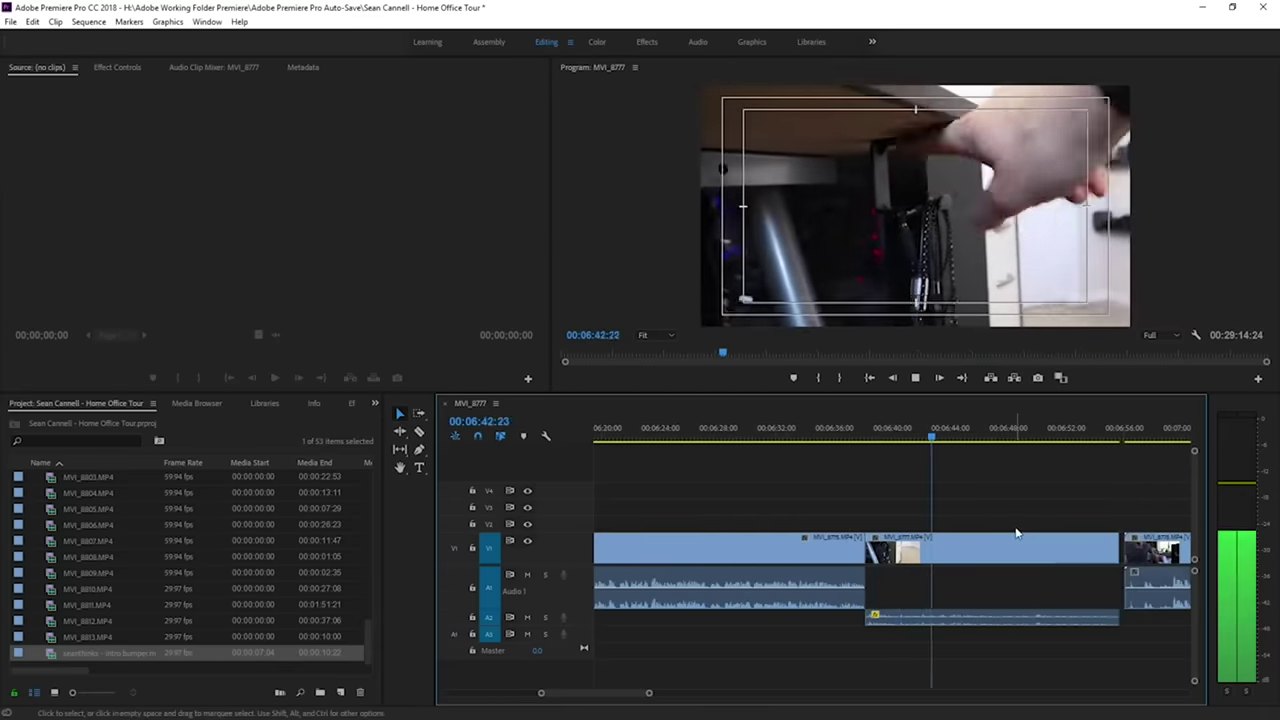
scroll(998, 543, "down", 2)
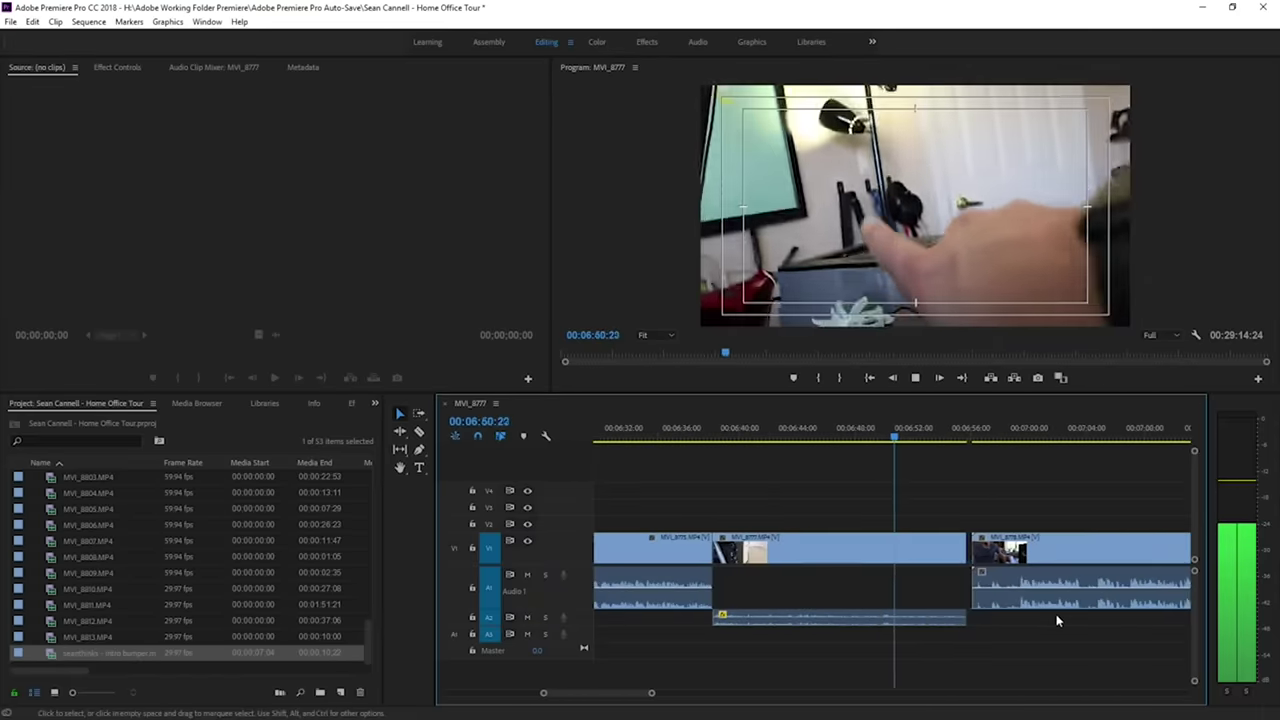
key("equal")
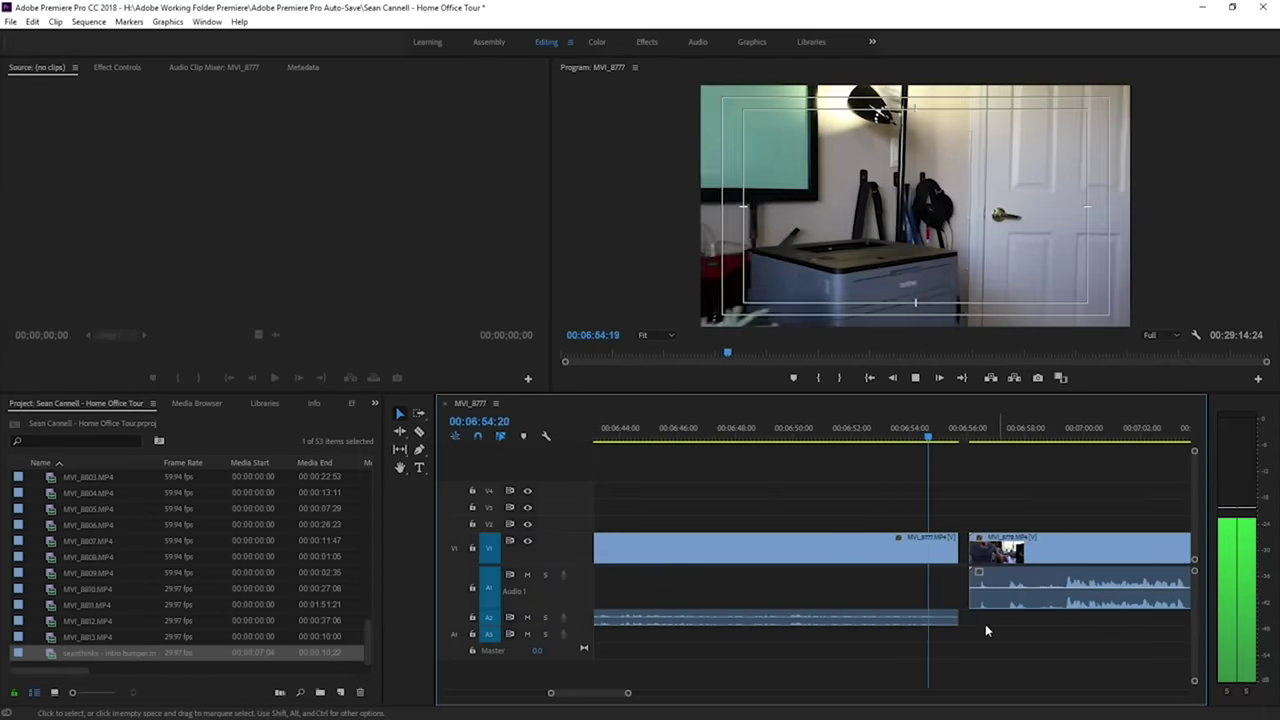
key("minus")
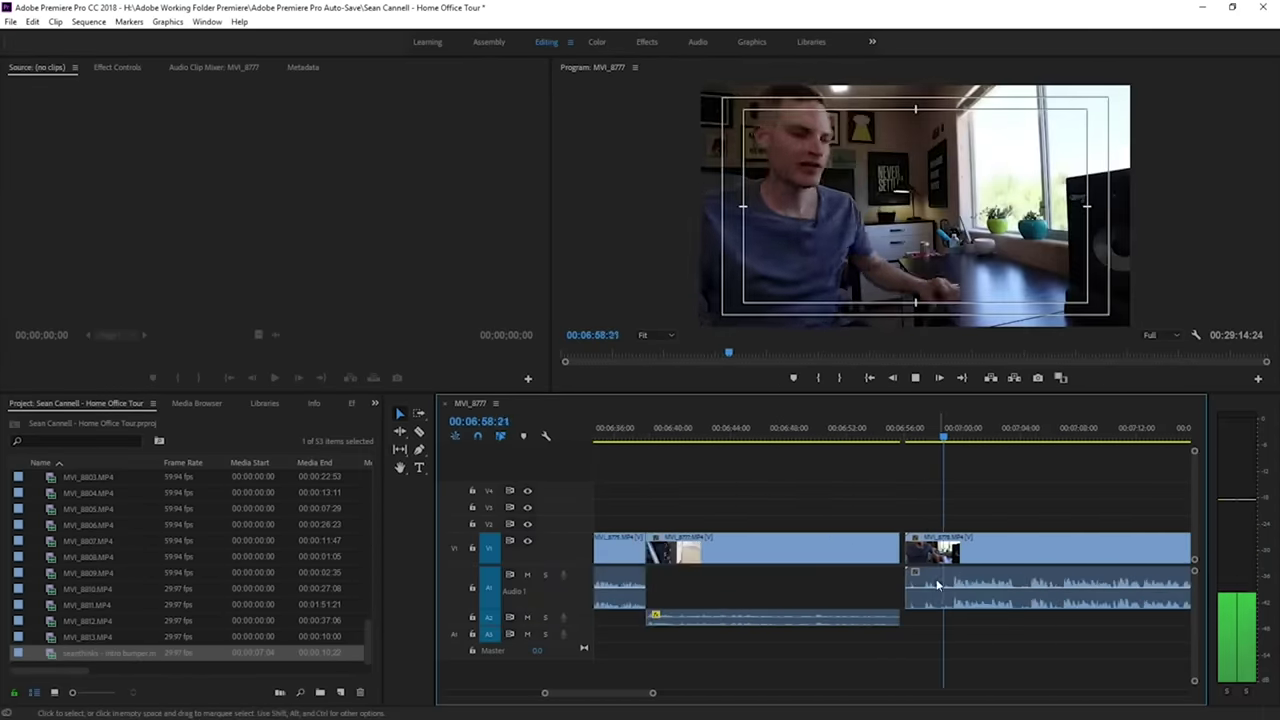
Cut the clip after MVI_8777.MP4 at about 00:07:50:06, remove the part before the cut and ripple delete the gap.
key("equal")
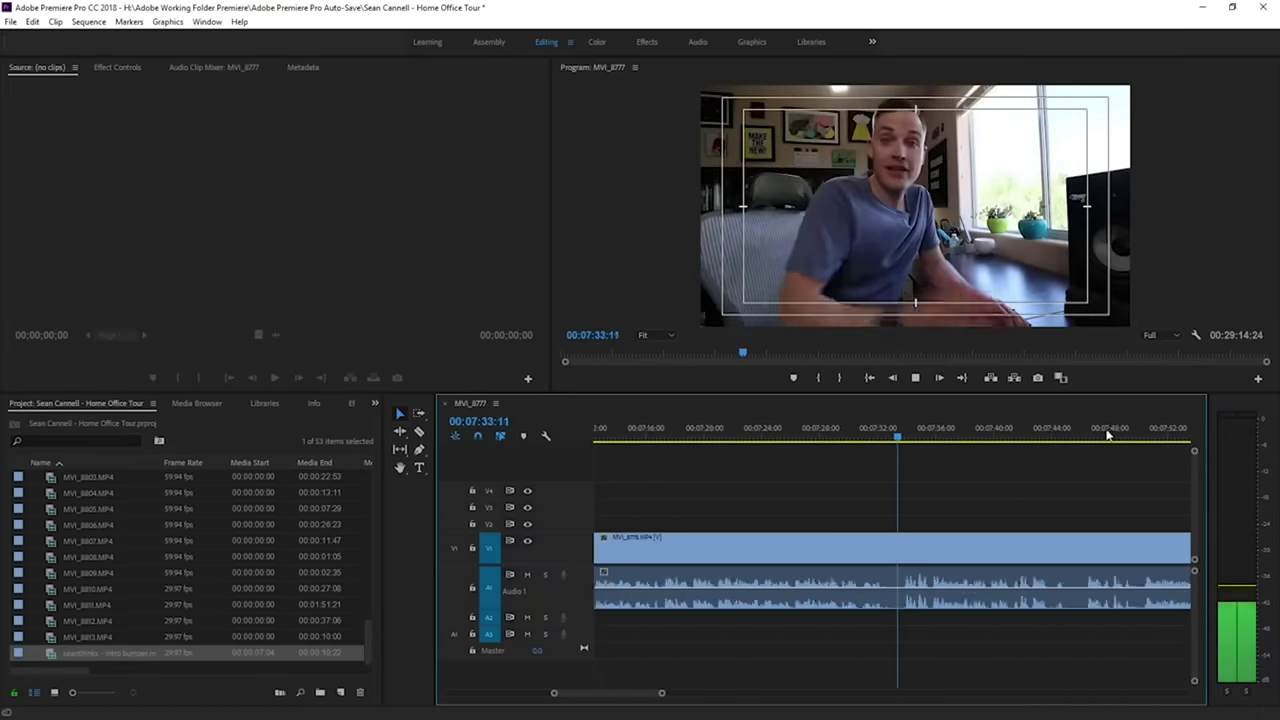
key("minus")
key("minus")
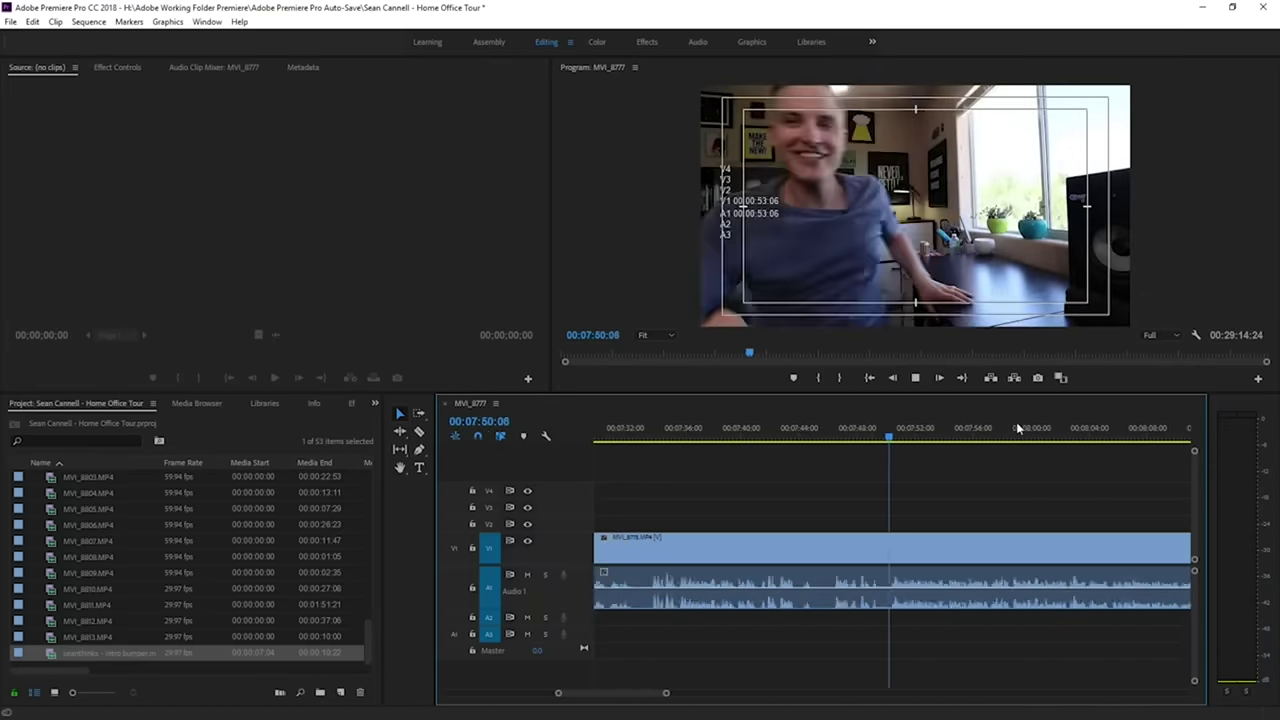
left_click(862, 600)
key("Delete")
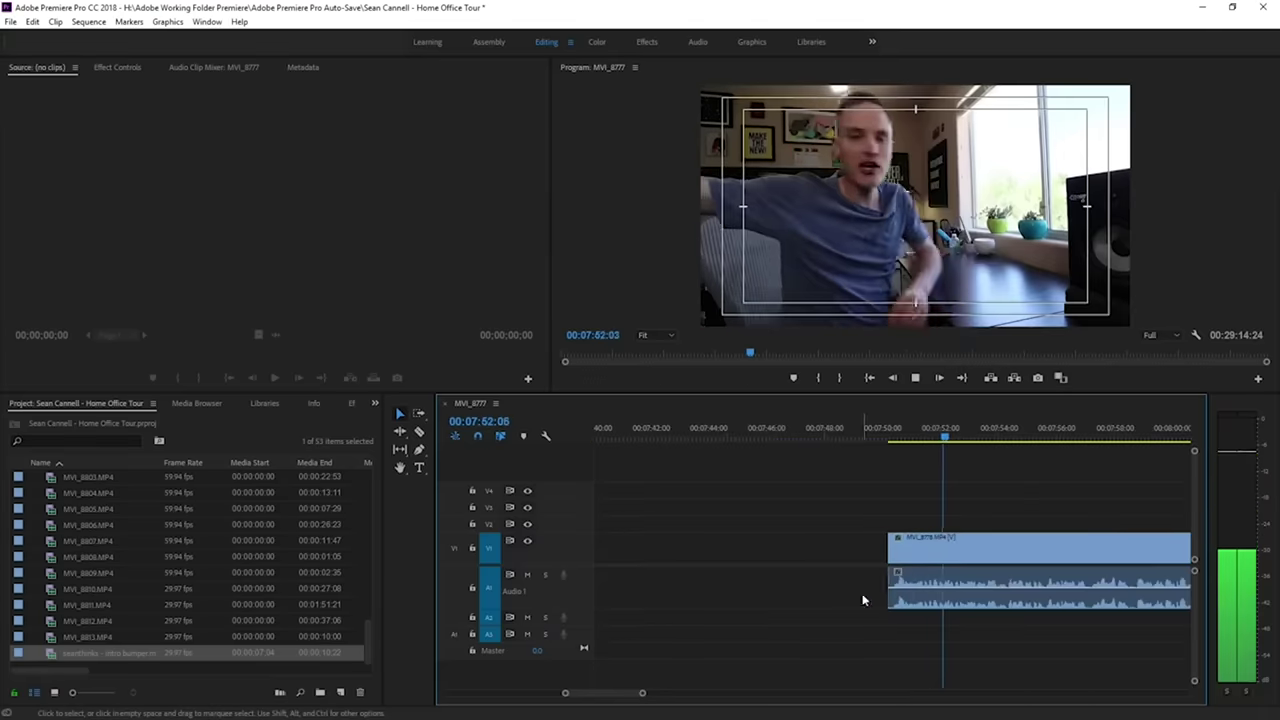
key("minus")
key("minus")
right_click(776, 552)
left_click(778, 557)
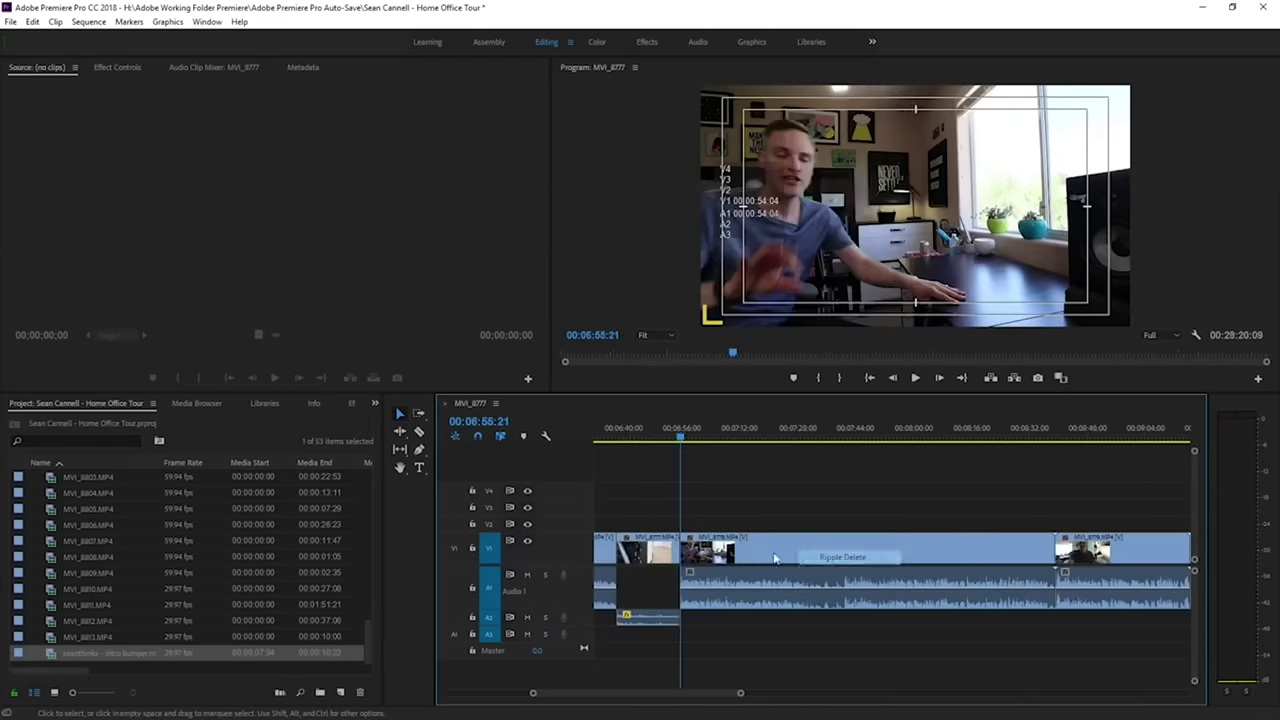
Play the shortened clip through the plant shot and split it at about 00:07:36:26.
key("equal")
key("equal")
key("space")
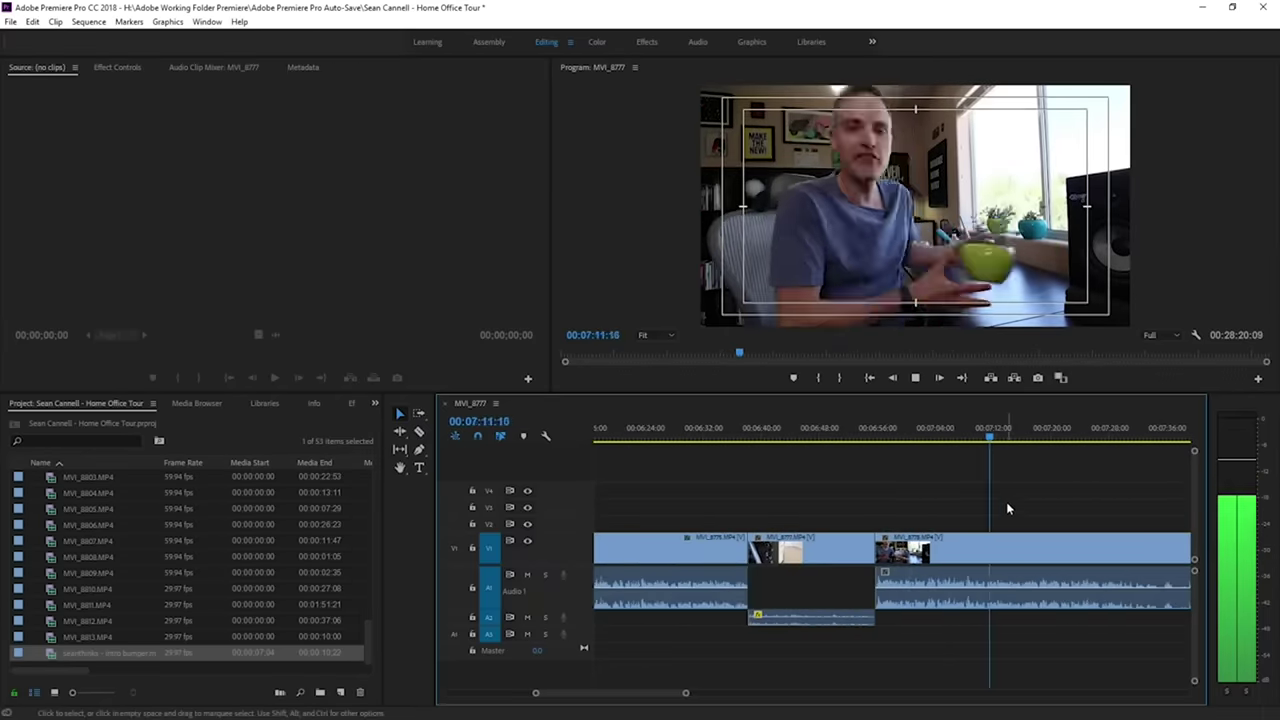
key("minus")
key("equal")
key("equal")
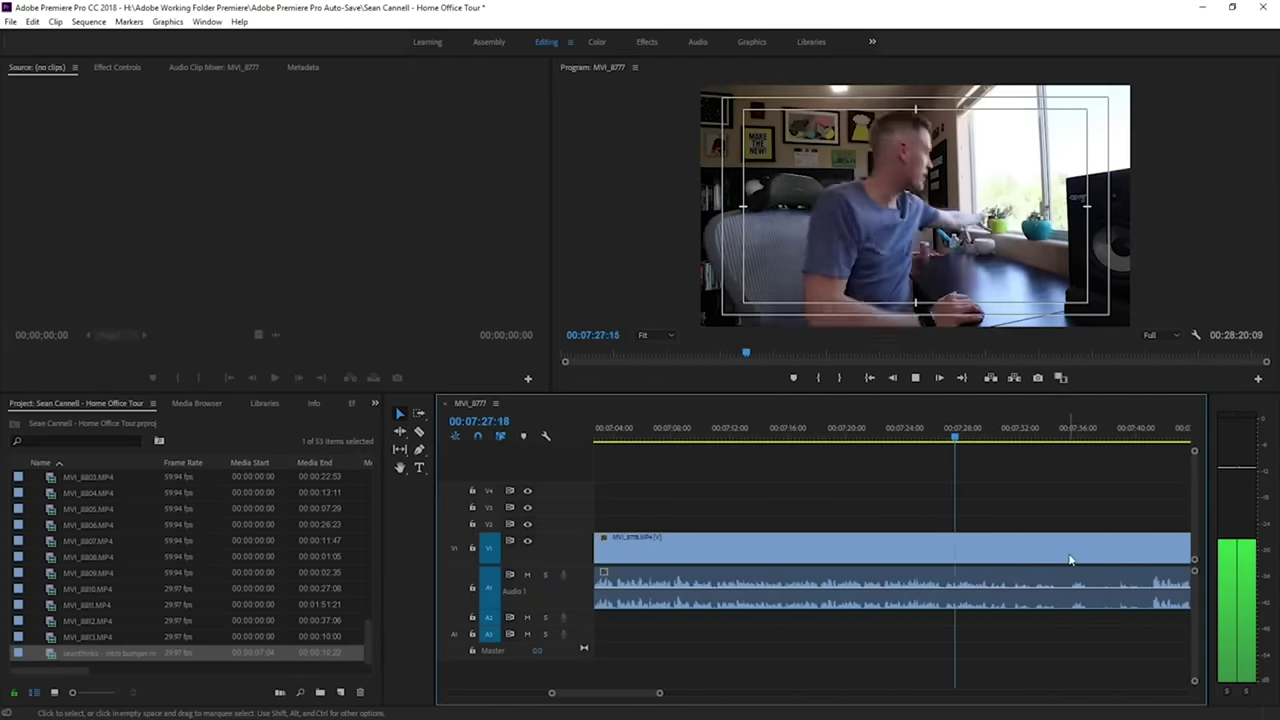
key("minus")
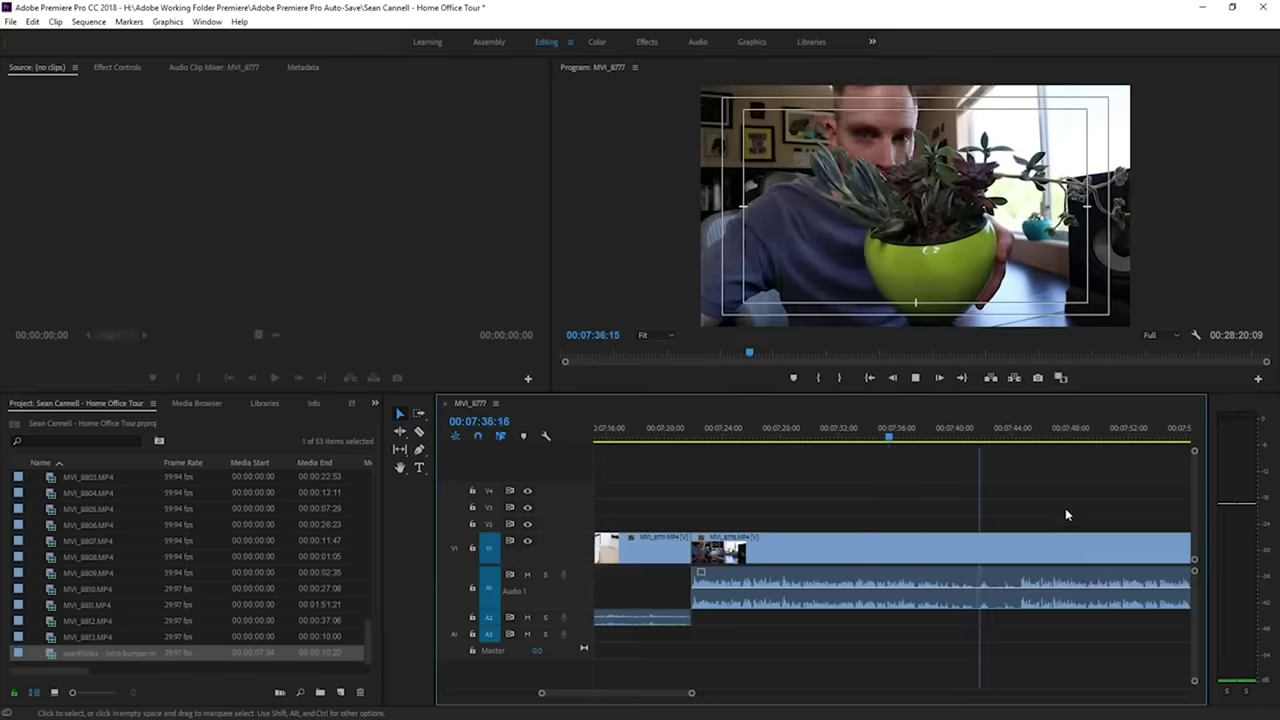
key("equal")
left_click(903, 434)
key("space")
key("ctrl+k")
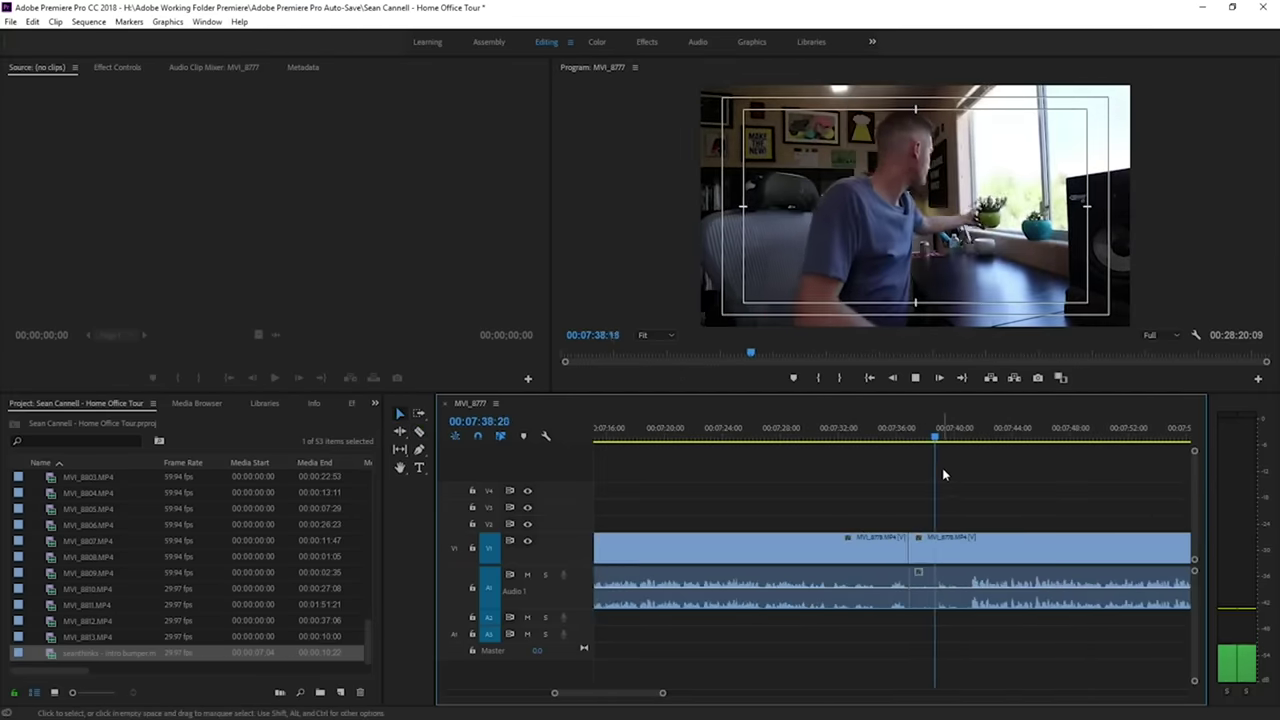
Trim the start of the piece after the plant shot to about 00:07:41, where the speech resumes.
key("equal")
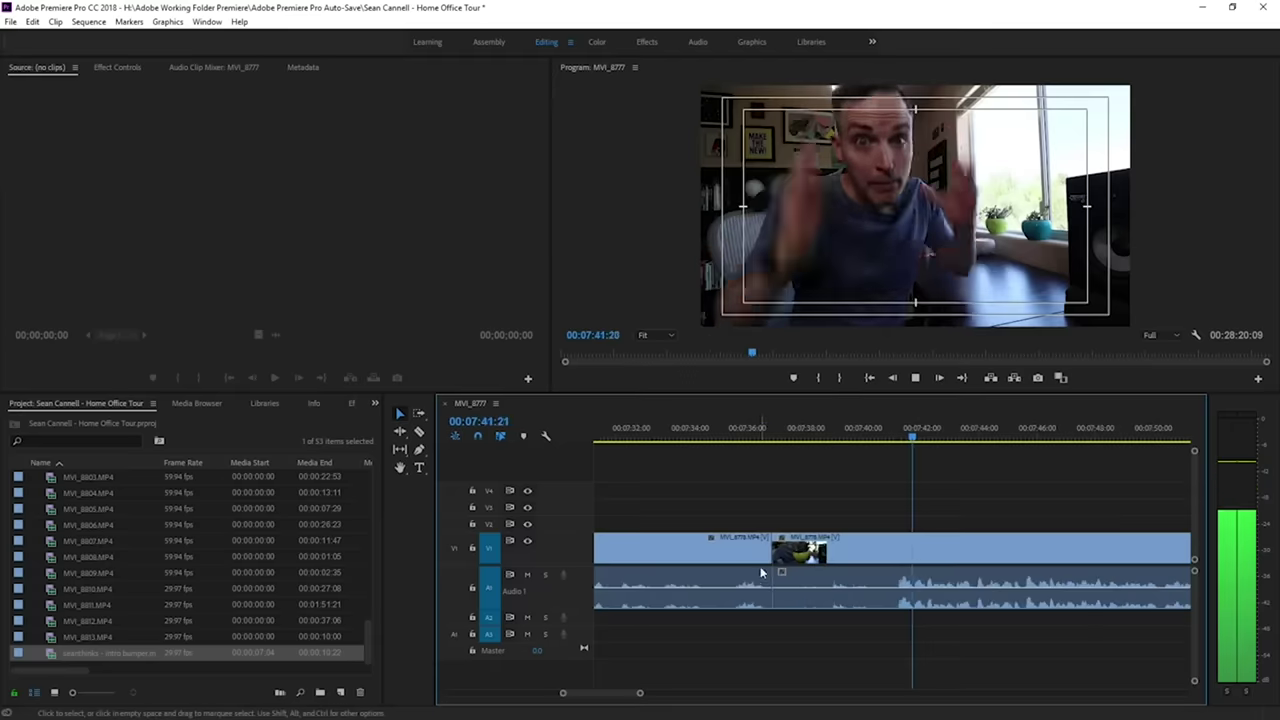
key("space")
left_click_drag(775, 549, 896, 549)
key("minus")
key("minus")
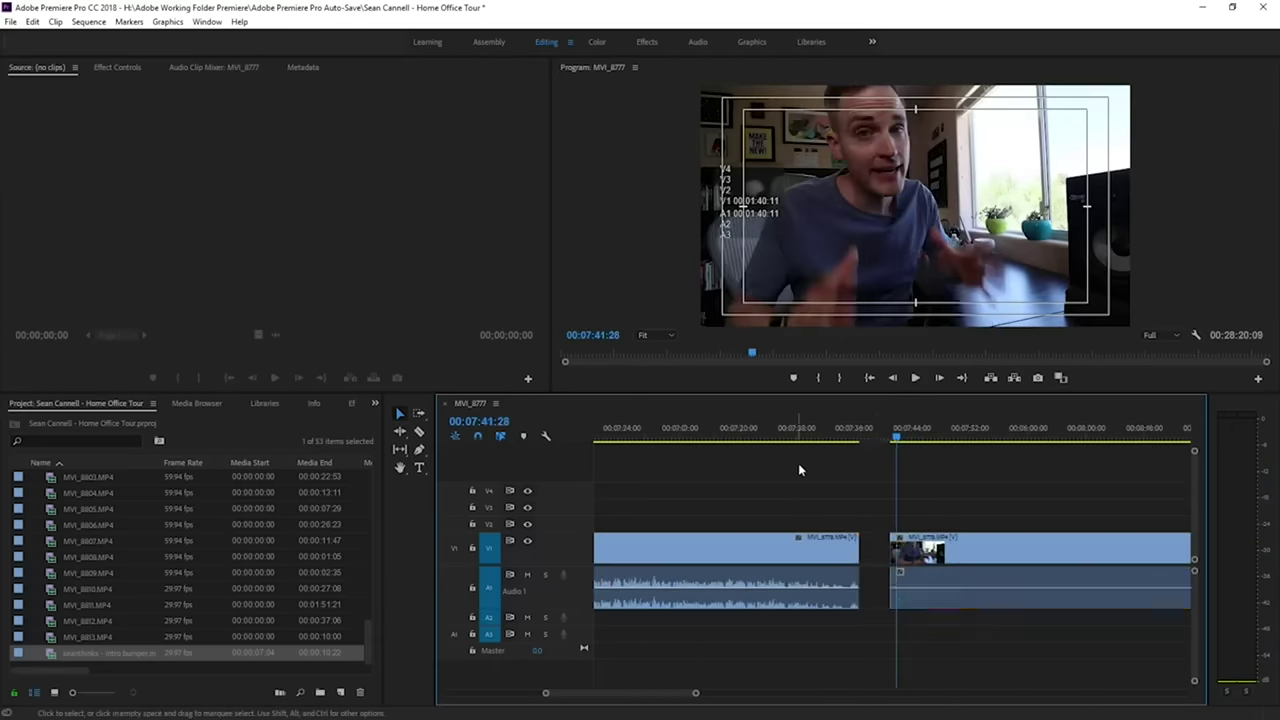
Examine the layout of the whole sequence and its opening clips.
key("minus")
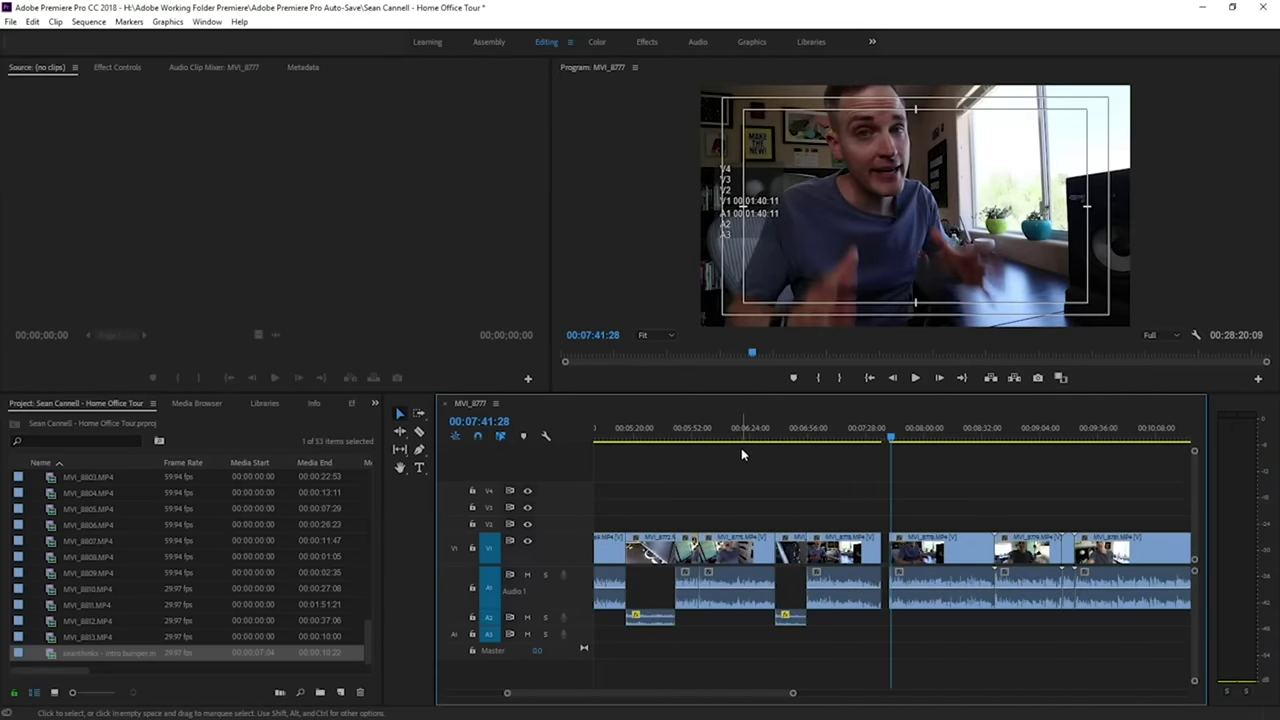
key("minus")
key("minus")
key("minus")
key("minus")
key("Home")
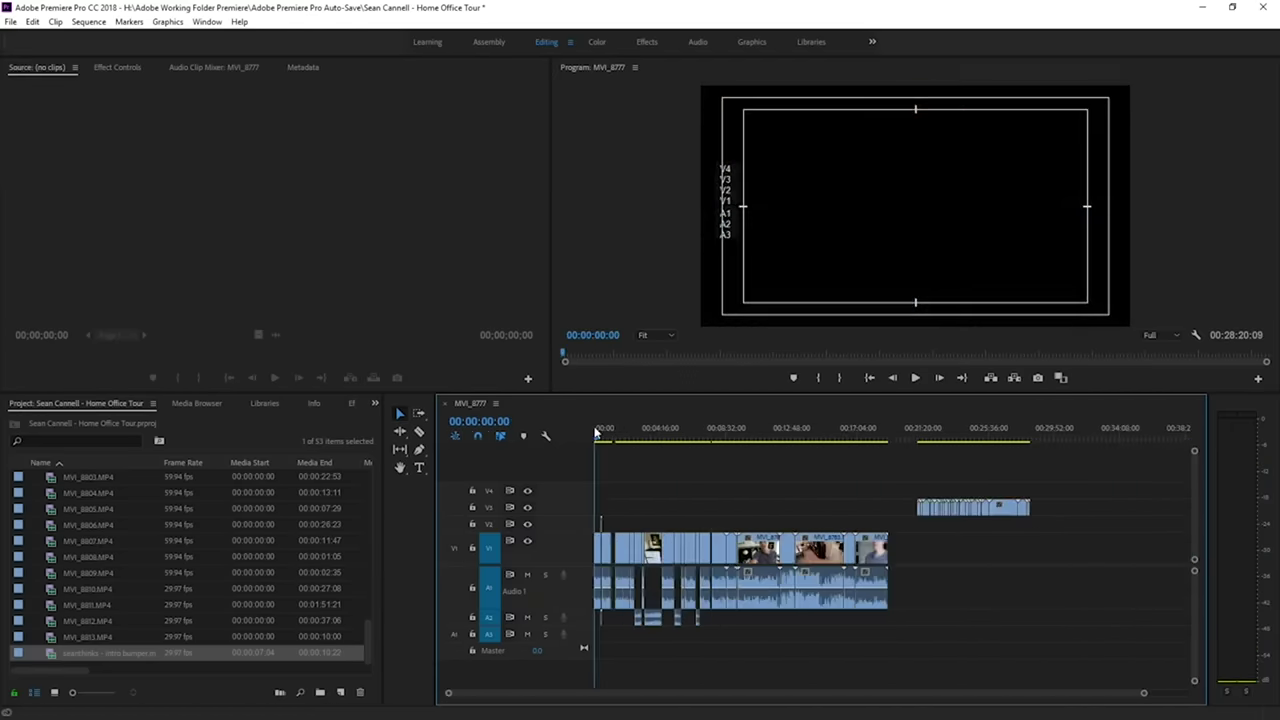
key("equal")
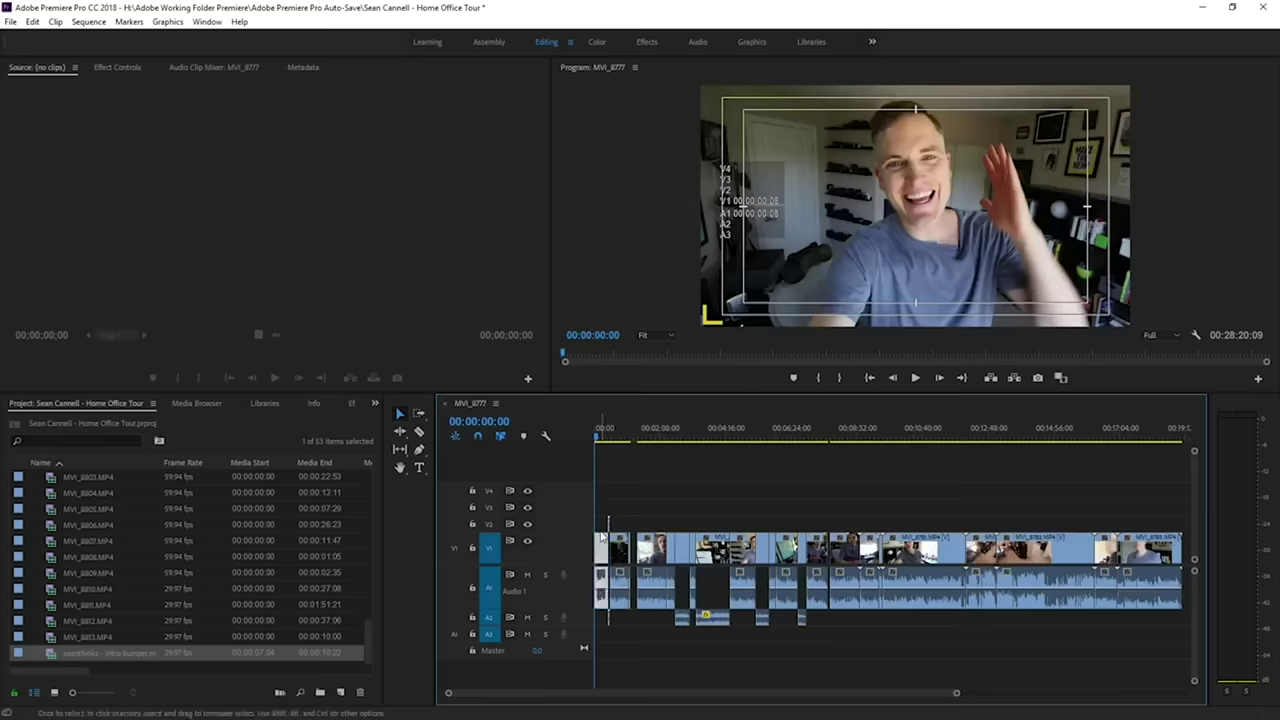
left_click_drag(601, 500, 622, 522)
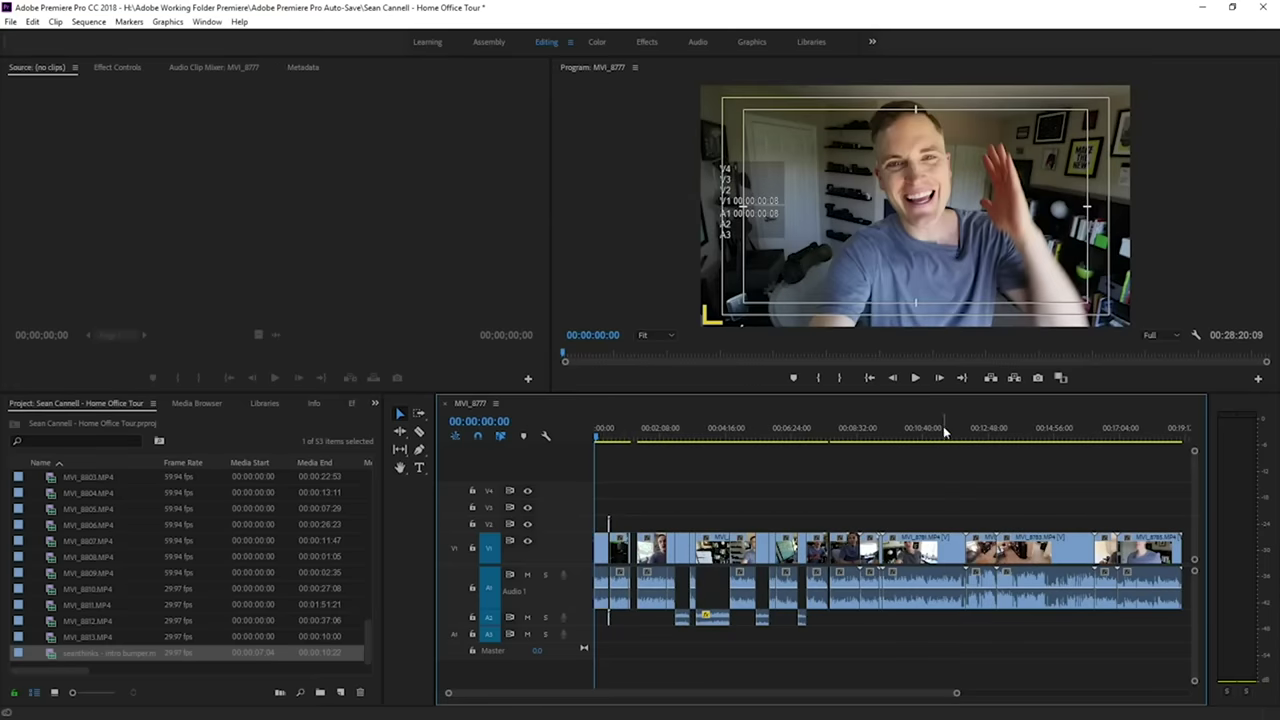
Return to the end of the plant shot and create a Bars and Tone item with the default settings.
left_click(817, 435)
key("equal")
key("equal")
key("equal")
left_click(989, 429)
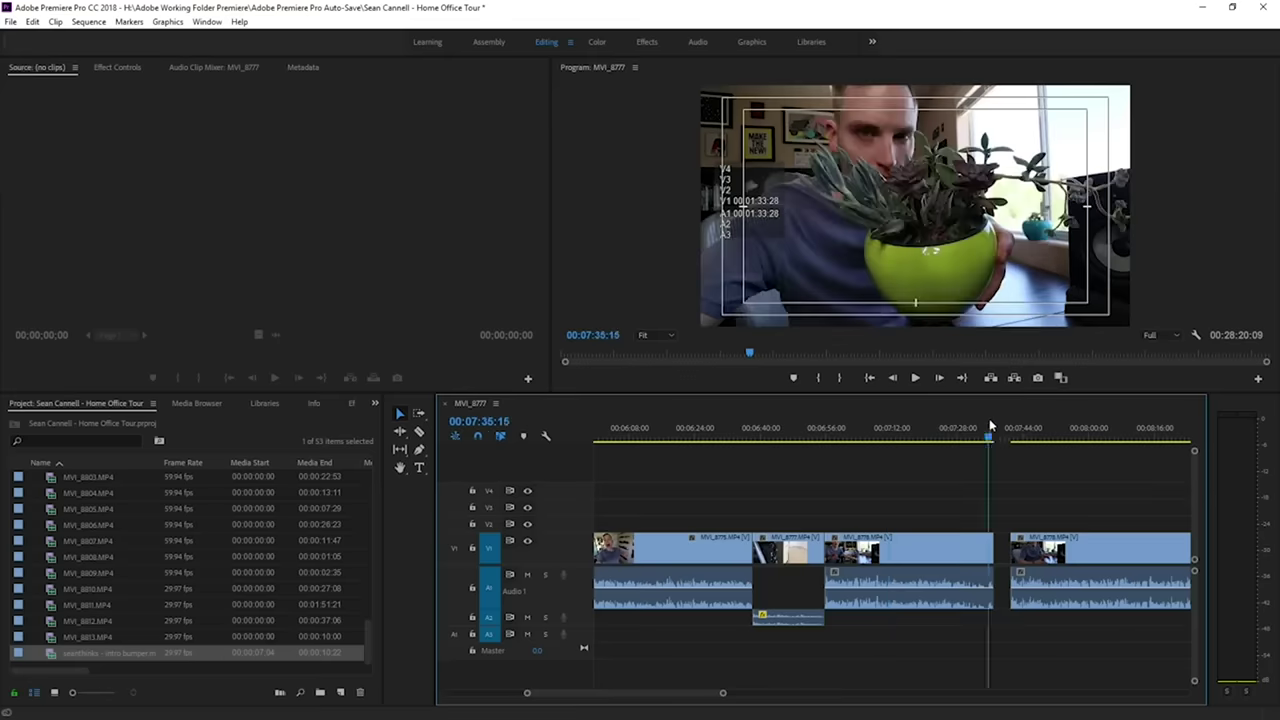
key("equal")
key("equal")
key("equal")
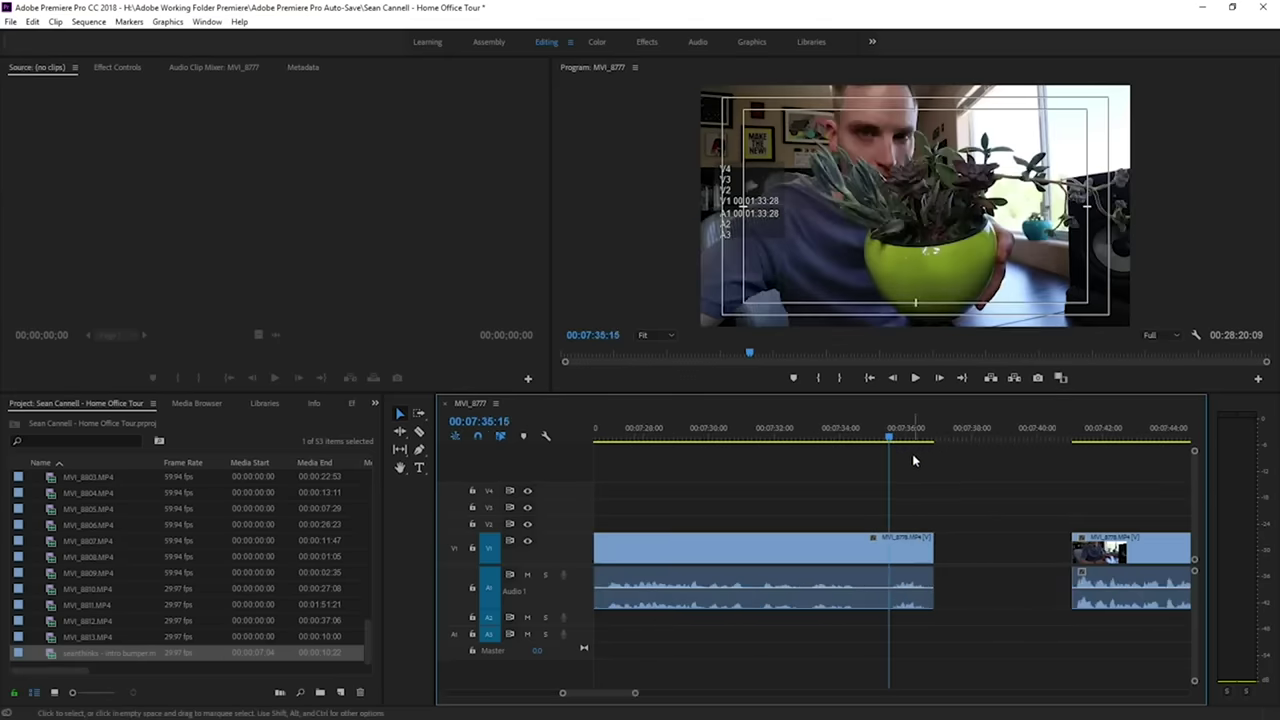
left_click(12, 21)
mouse_move(80, 40)
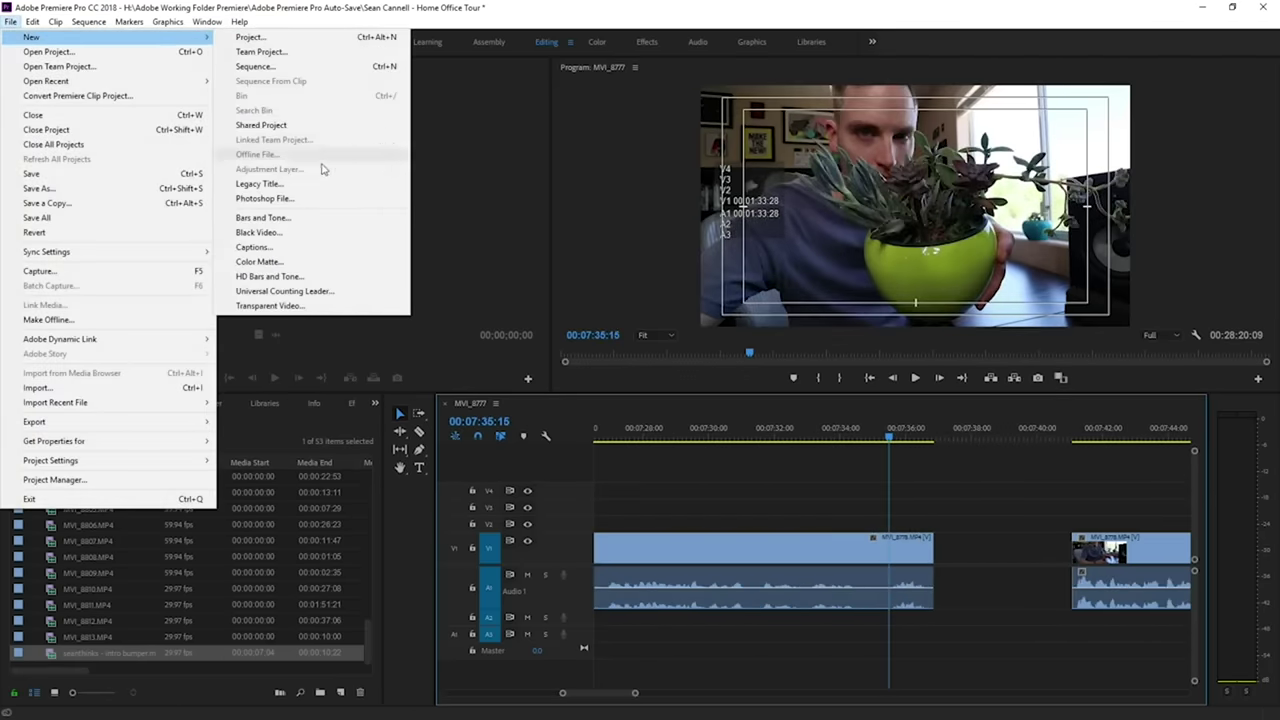
left_click(306, 217)
left_click(670, 440)
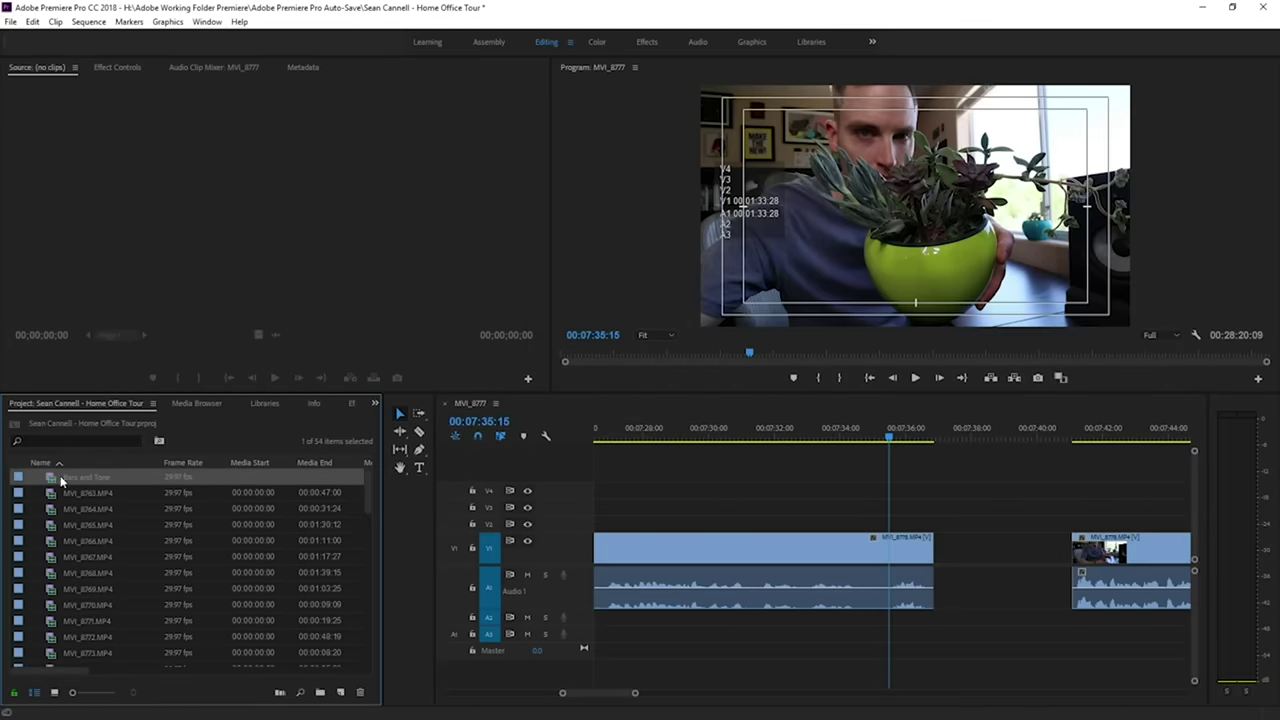
Place the Bars and Tone clip right after the plant shot on V1 and A2, shortened to a couple of frames.
left_click_drag(54, 485, 1013, 600)
left_click_drag(1093, 617, 938, 597)
left_click(928, 430)
key("equal")
key("equal")
key("equal")
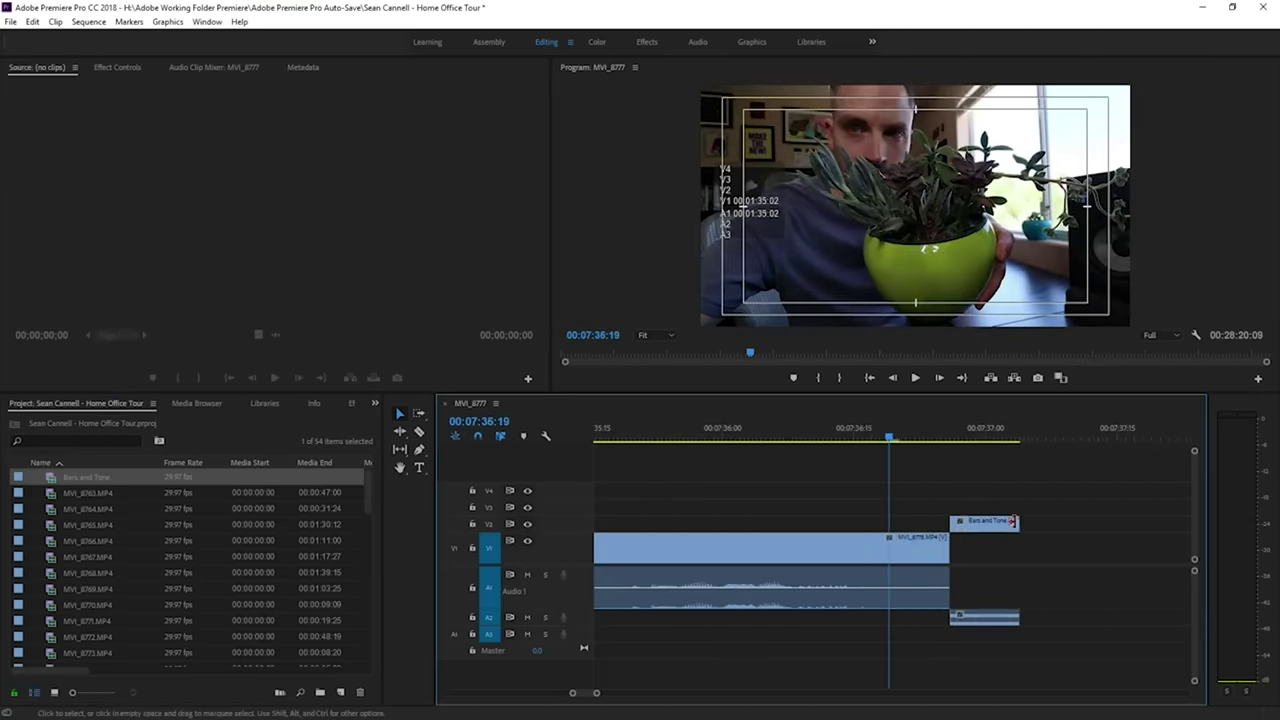
left_click_drag(989, 515, 961, 548)
Trim the end of the plant shot to about 00:07:36:18 and ripple delete the gap before Bars and Tone.
left_click(796, 438)
key("space")
left_click_drag(754, 437, 881, 456)
left_click_drag(945, 579, 882, 580)
right_click(929, 553)
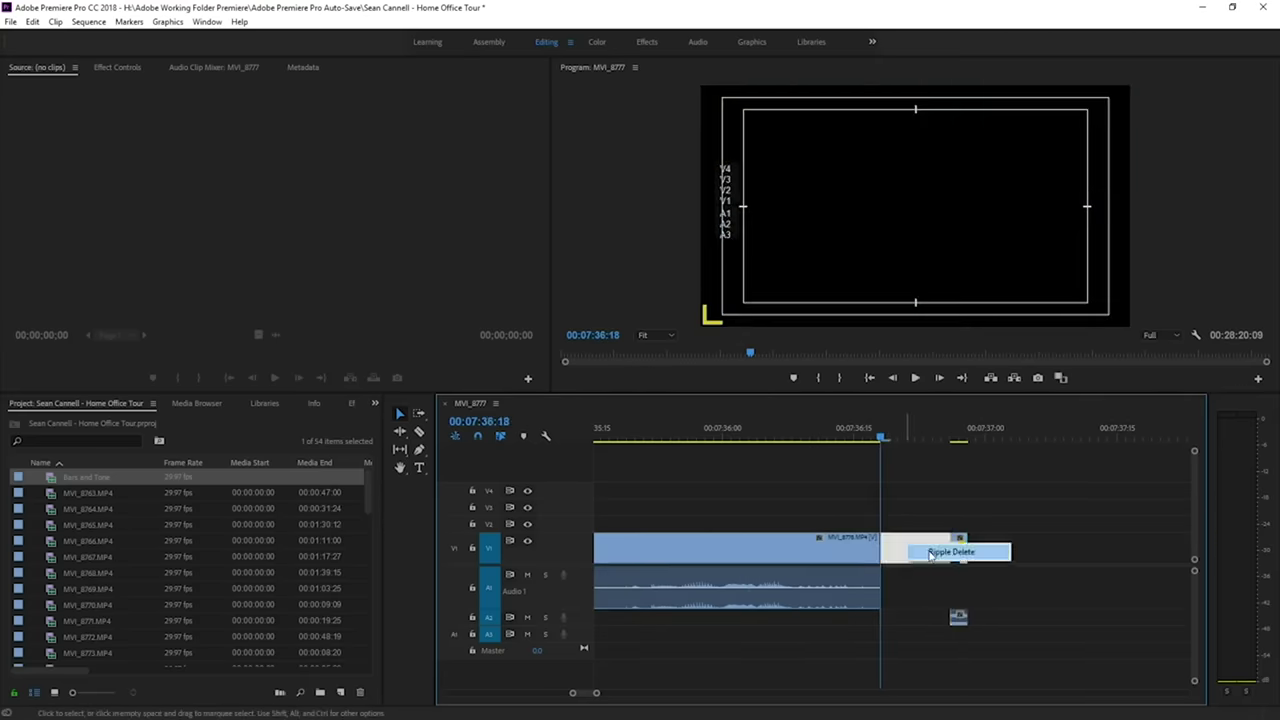
left_click(950, 552)
key("minus")
left_click(684, 420)
key("space")
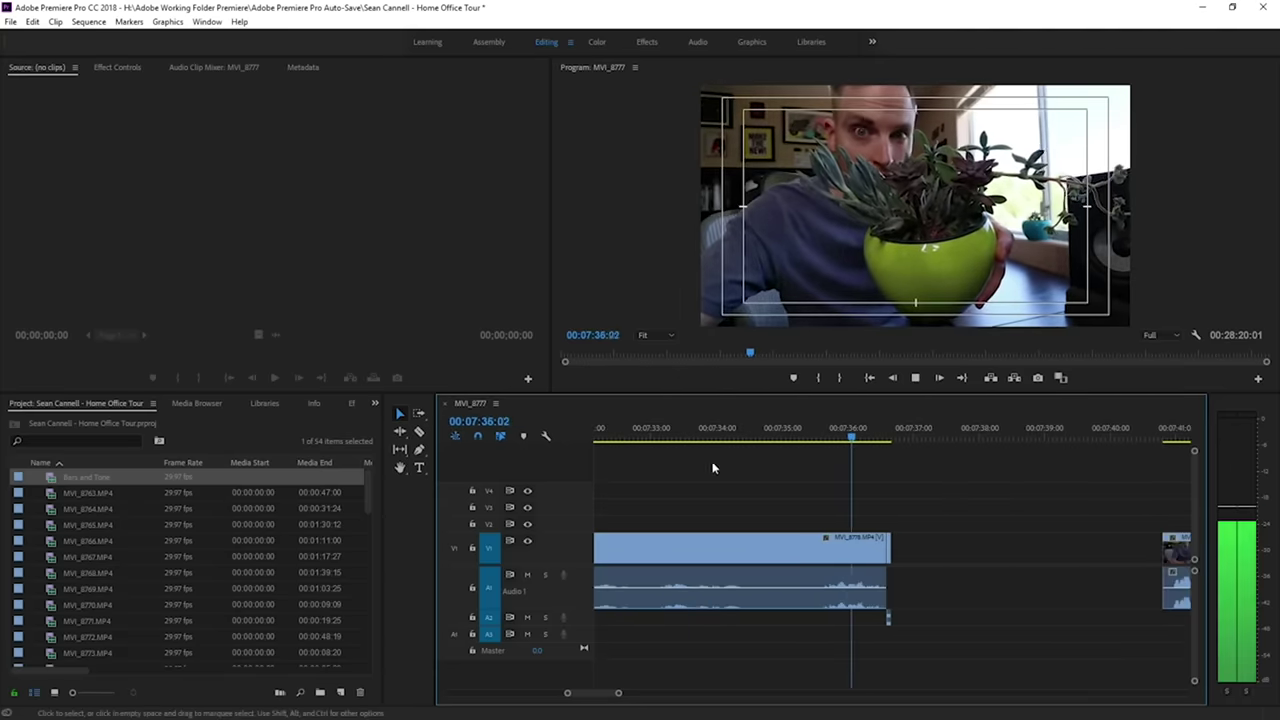
key("space")
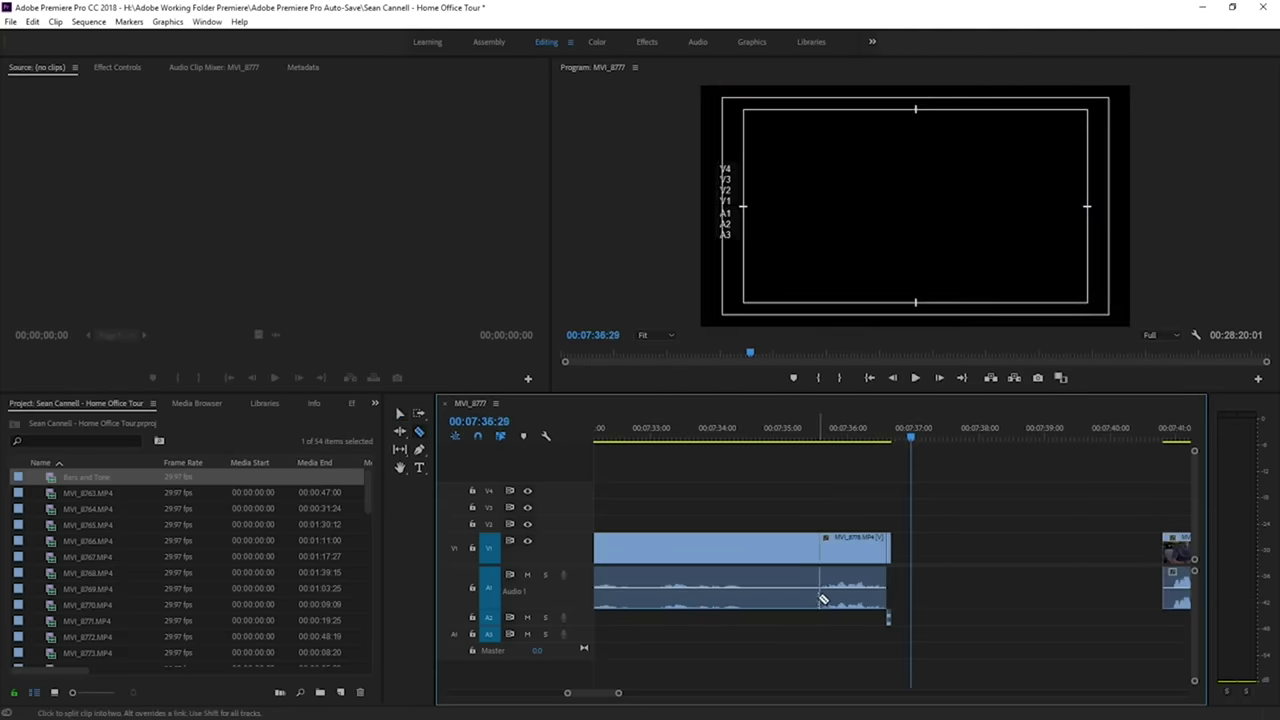
Split the plant shot at about 00:07:35:17 and replay the footage leading up to the cut.
key("ctrl+z")
left_click(820, 597)
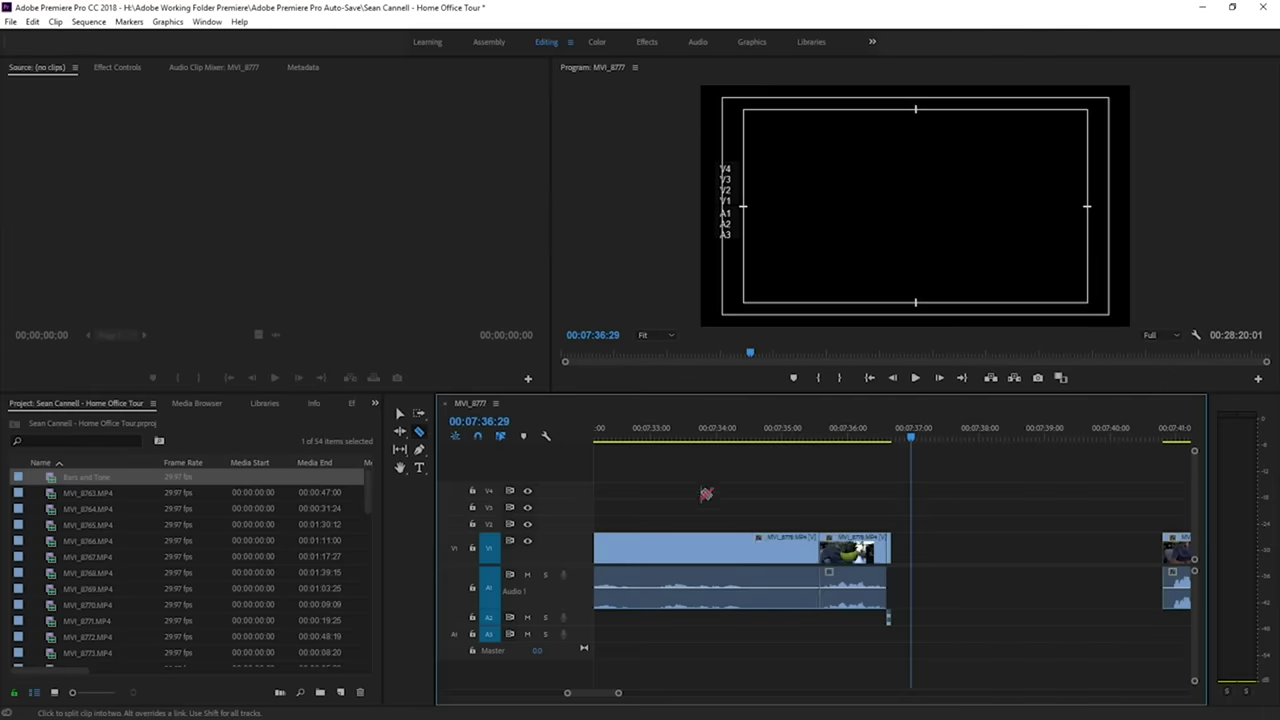
key("v")
key("space")
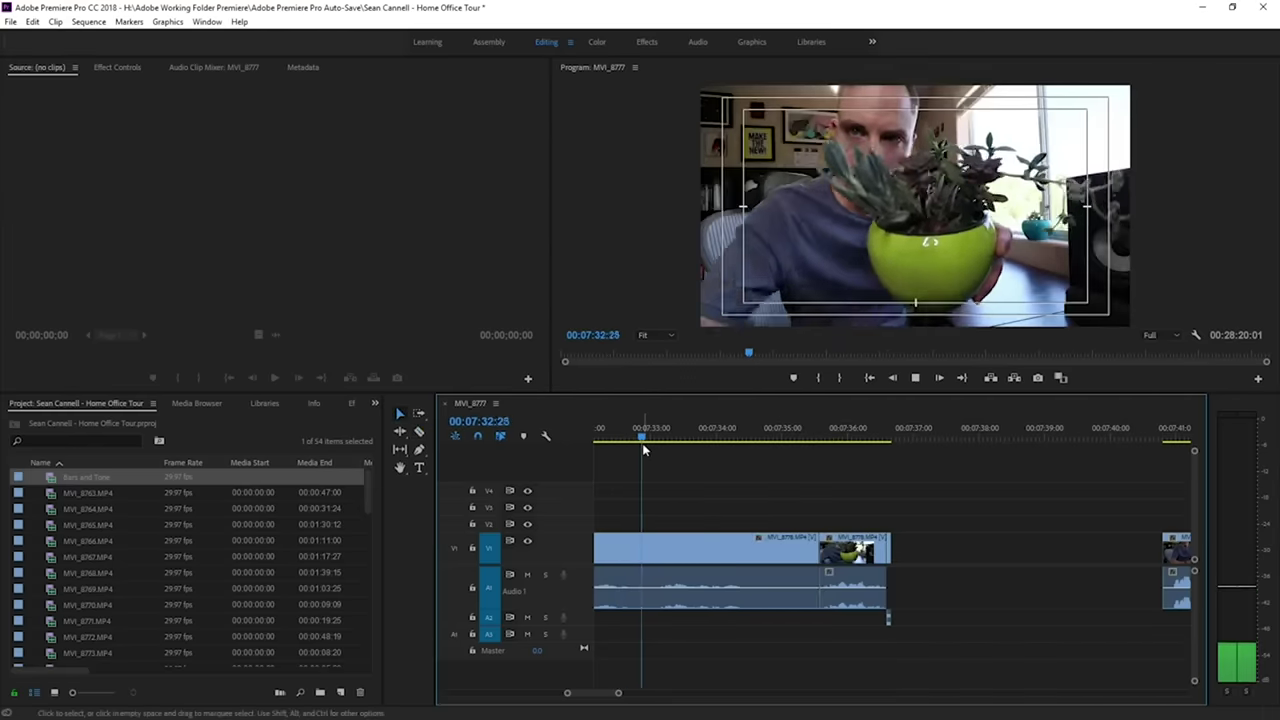
key("minus")
left_click(646, 437)
key("equal")
key("space")
key("l")
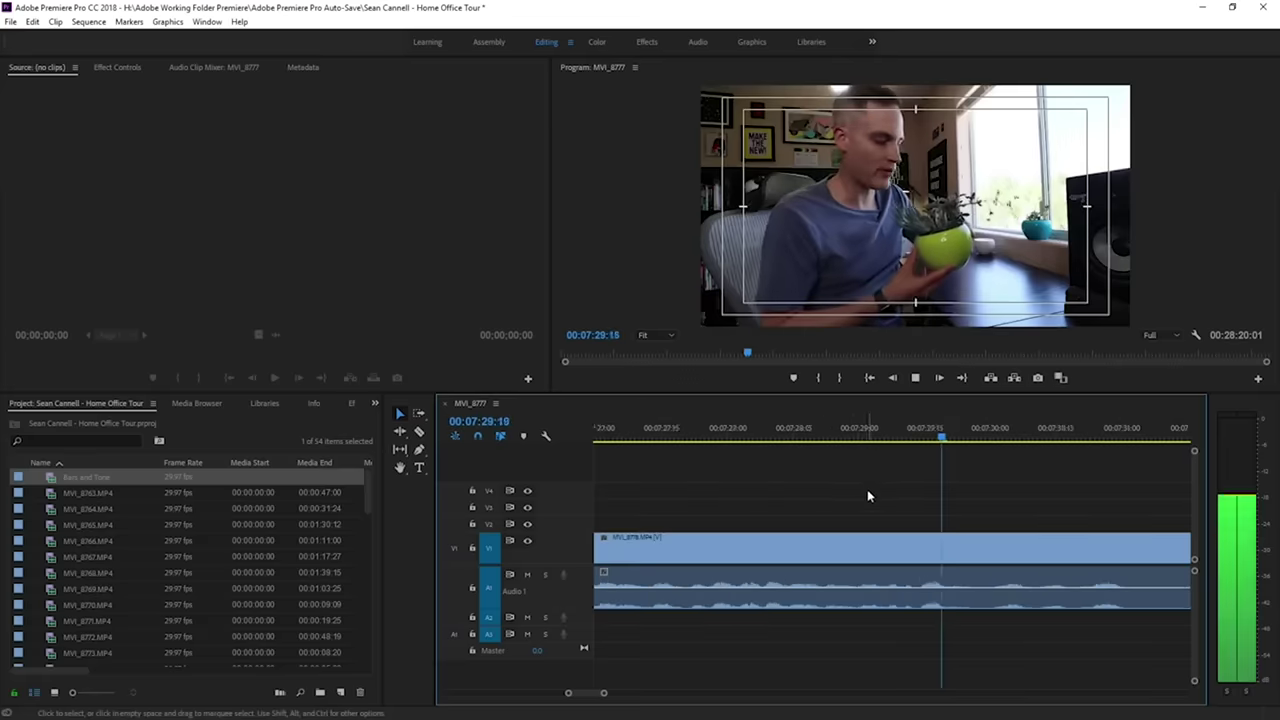
Cut the plant shot at about 00:07:31:06, delete the section up to the next cut and ripple delete the gap.
key("space")
key("c")
left_click(988, 602)
key("v")
key("minus")
key("minus")
left_click(966, 597)
key("Delete")
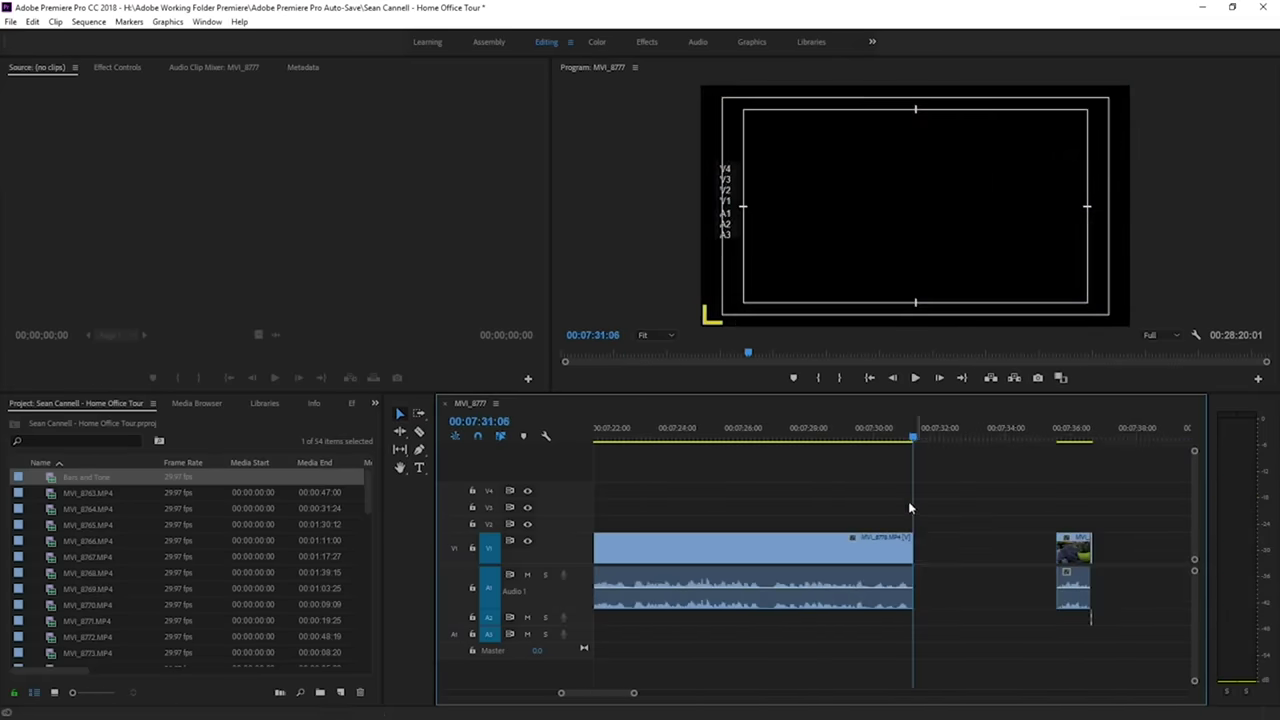
left_click(1008, 593)
left_click(1008, 590)
Play the plant shot's join, lengthen the Bars and Tone clip by about a frame and ripple delete the gap after it.
left_click(885, 434)
key("space")
key("equal")
key("equal")
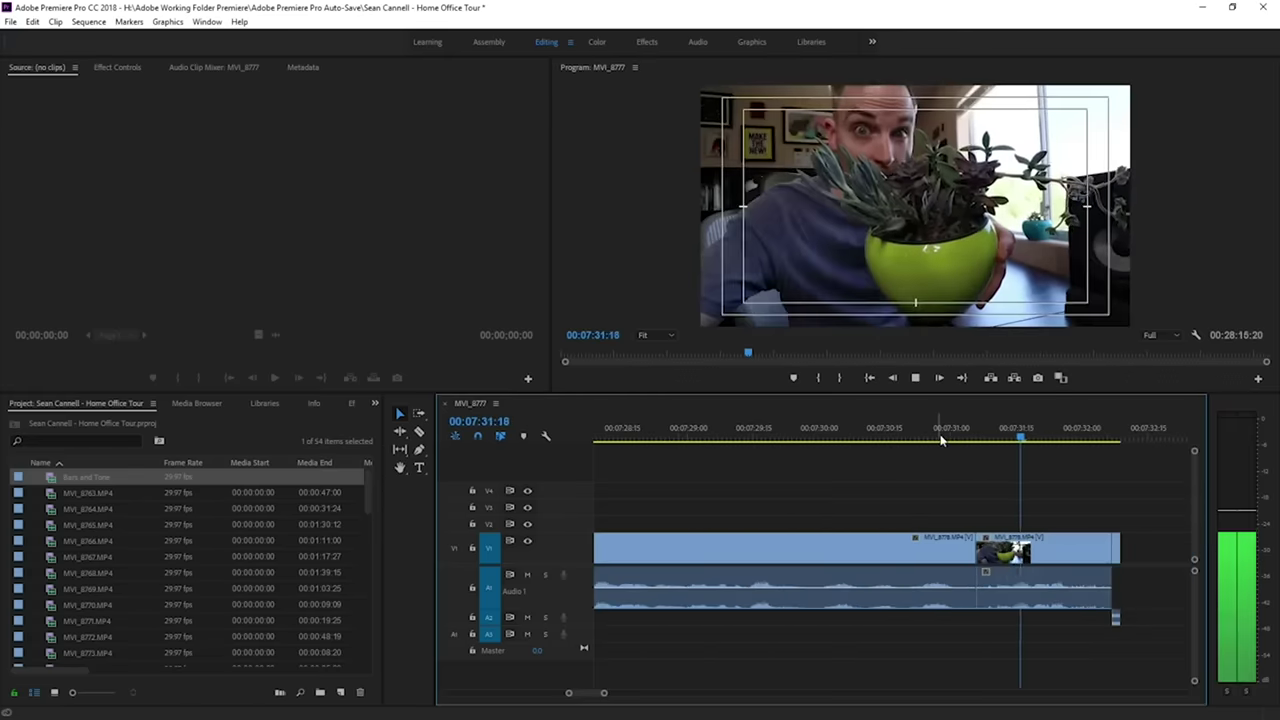
scroll(943, 441, "down", 3)
key("space")
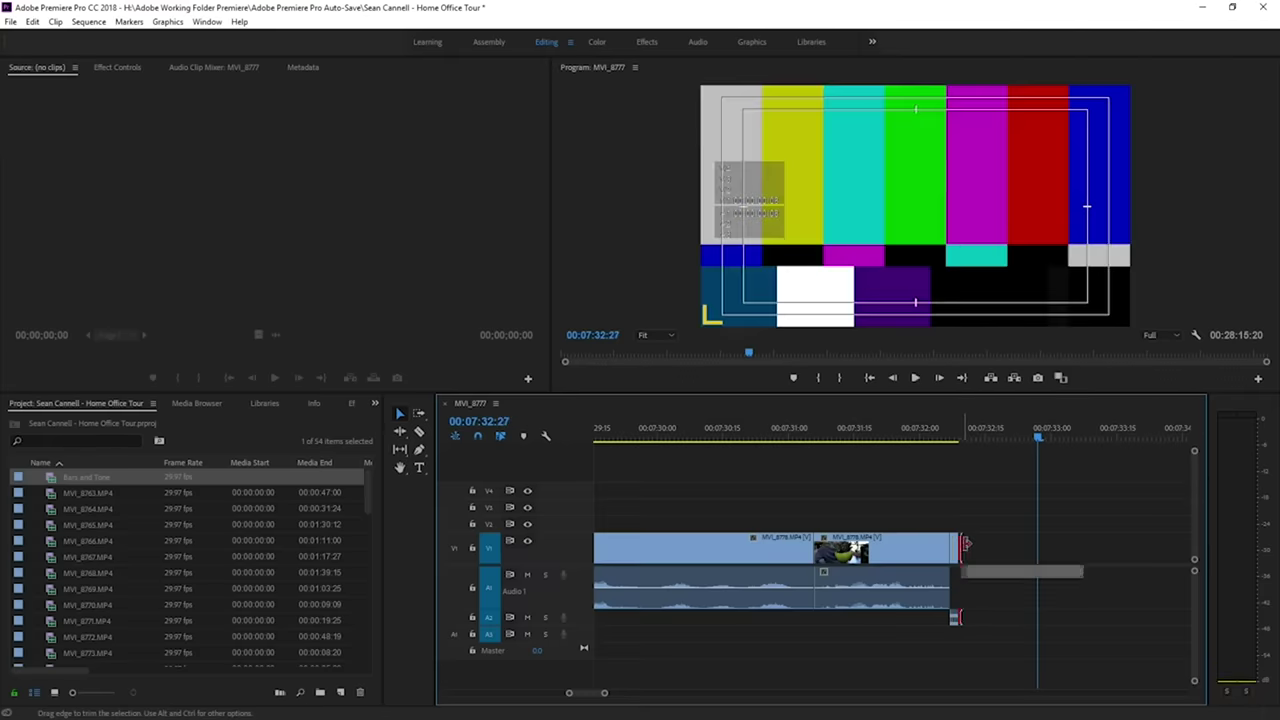
left_click_drag(965, 543, 969, 544)
key("minus")
right_click(1016, 544)
left_click(1047, 556)
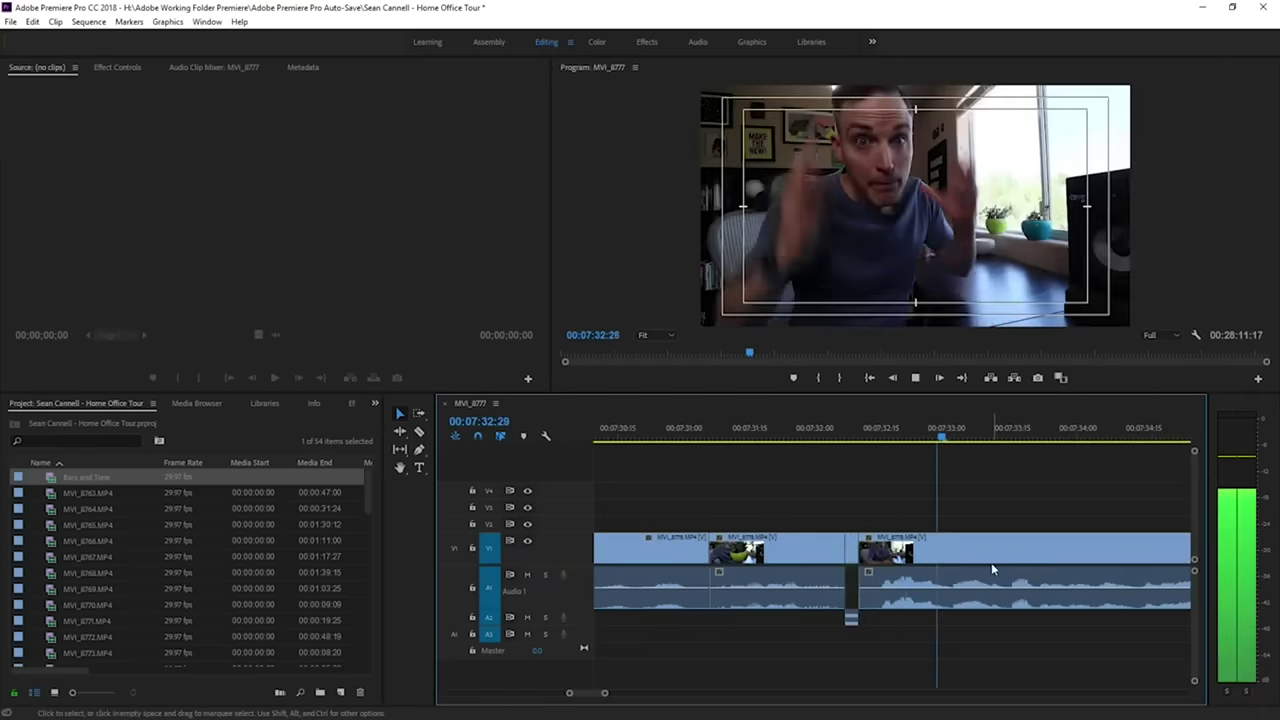
Split the clip after Bars and Tone at about 00:07:36:25, remove its opening part and ripple delete the gap.
key("minus")
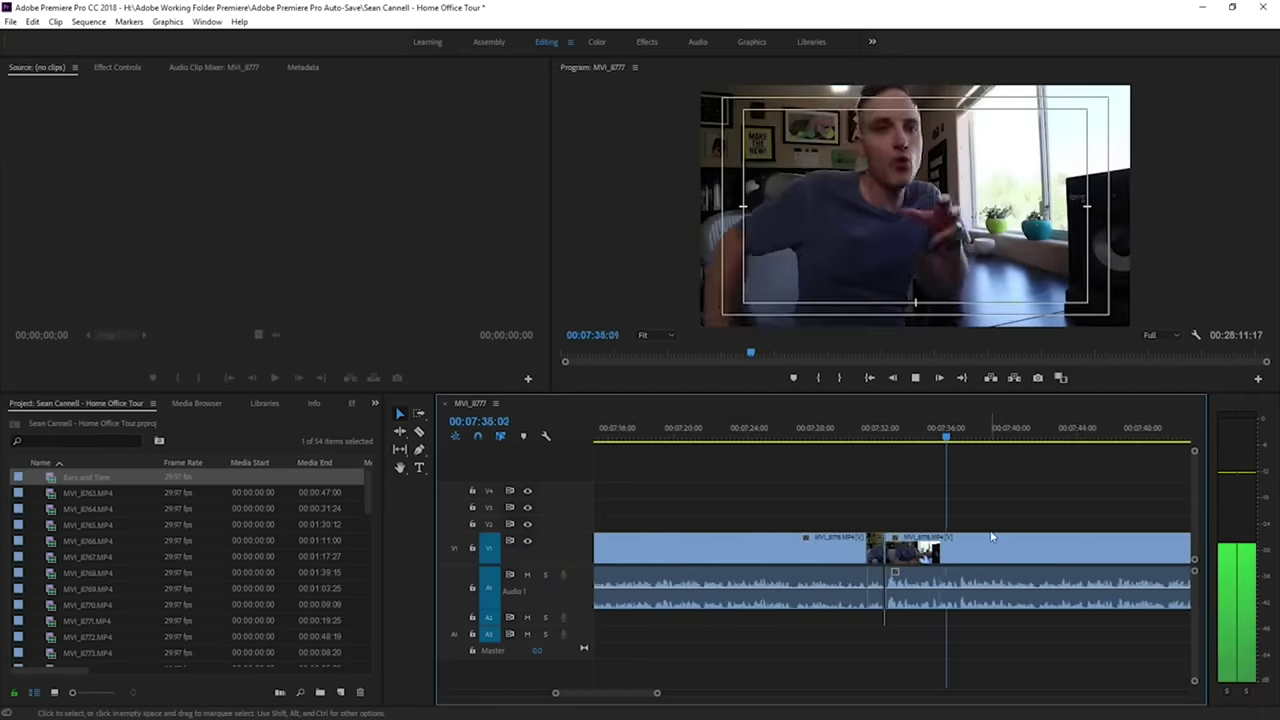
key("minus")
key("equal")
key("equal")
left_click(823, 431)
key("equal")
key("space")
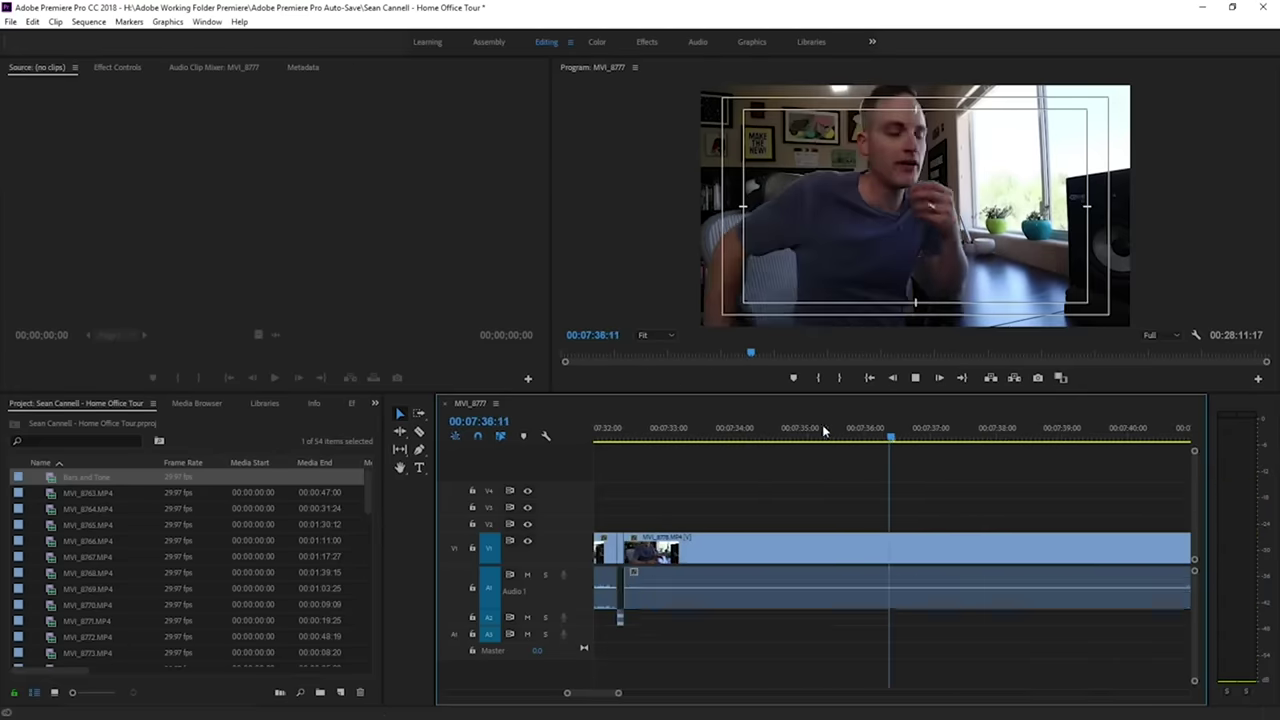
key("c")
left_click(920, 598)
key("v")
left_click(896, 603)
key("Delete")
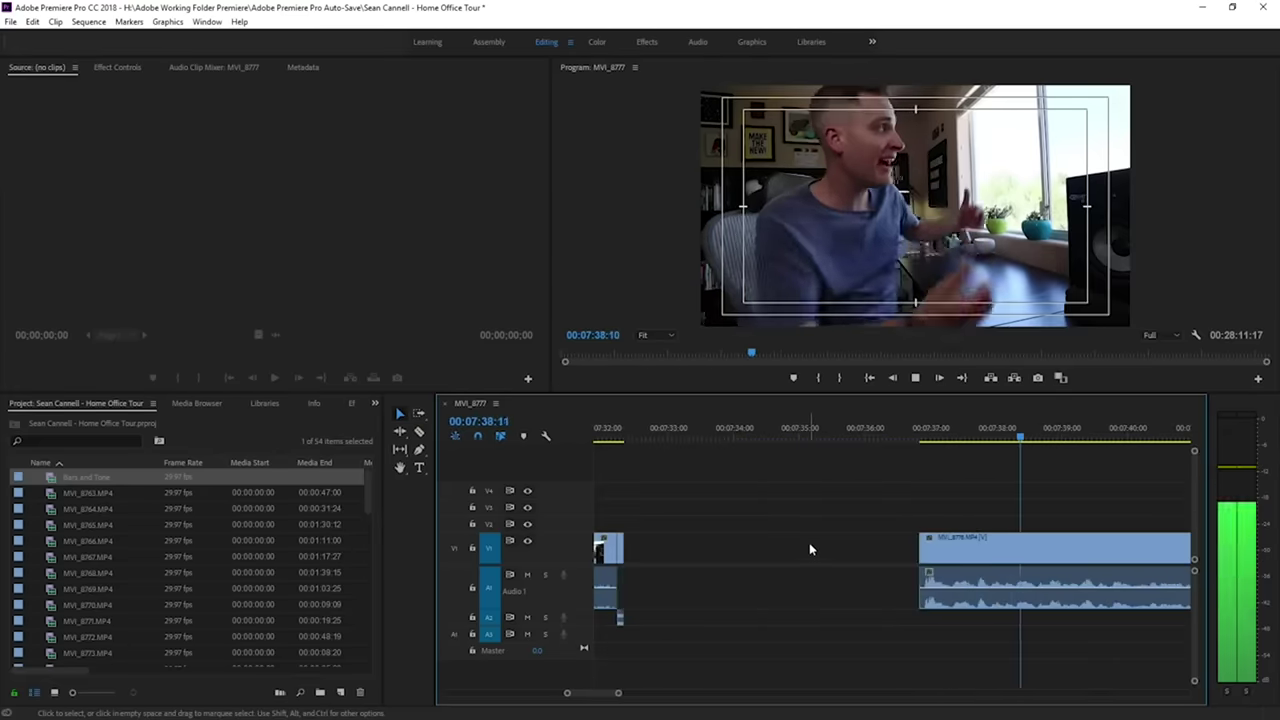
left_click(809, 545)
key("Delete")
Play the footage after the Bars and Tone clip to about 00:07:38:11 to check the new join.
key("Up")
key("space")
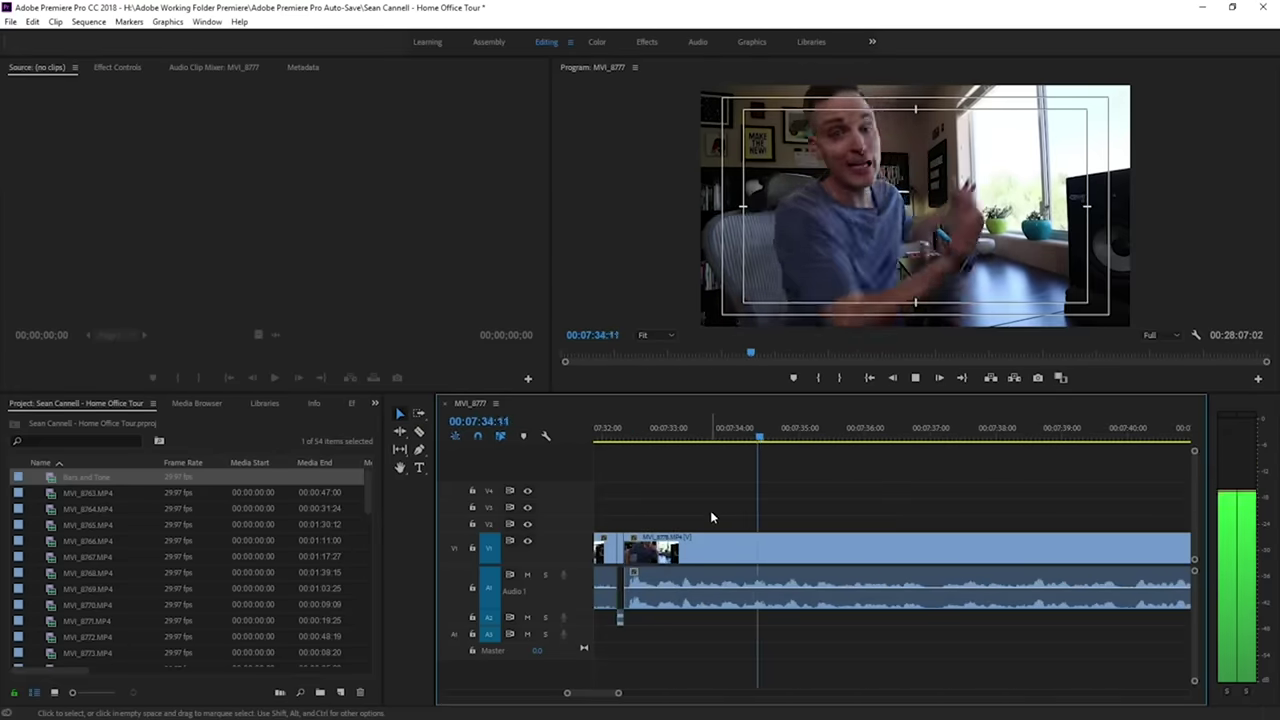
key("minus")
key("equal")
key("minus")
key("minus")
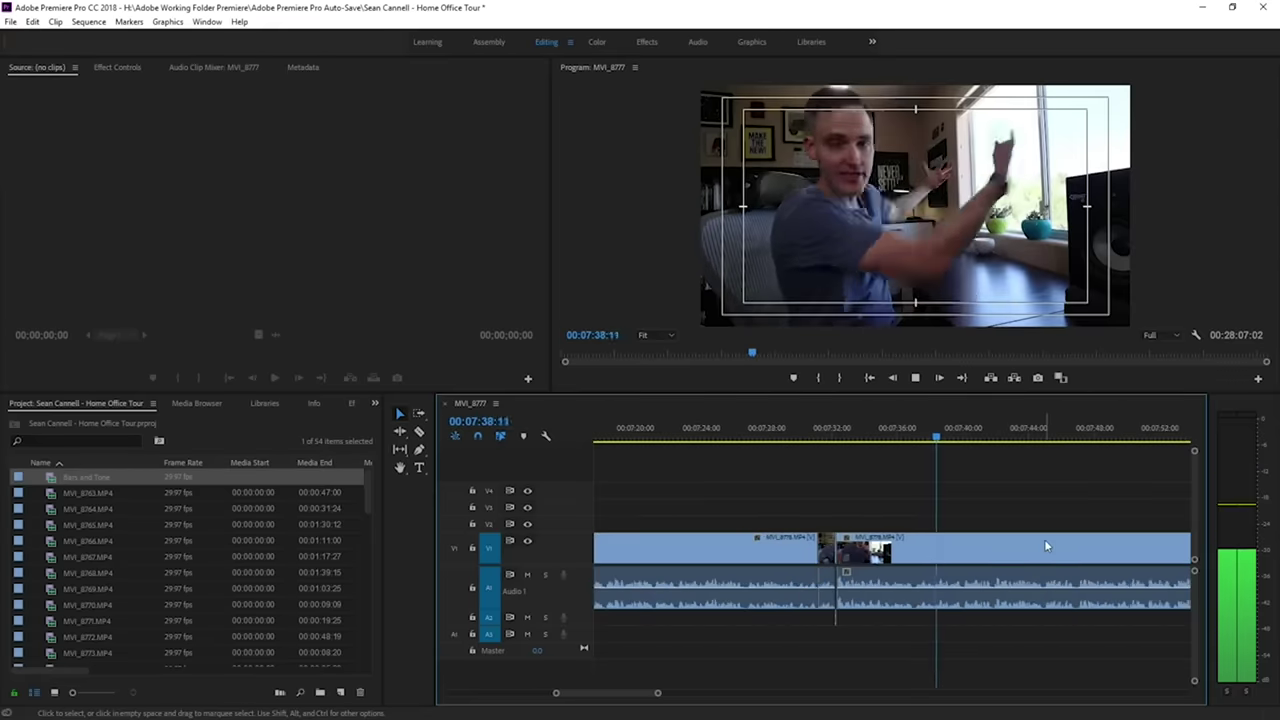
Play through MVI_8778.MP4 from about 00:07:38 to 00:08:18 to review its dialogue and find where it should end.
key("equal")
key("minus")
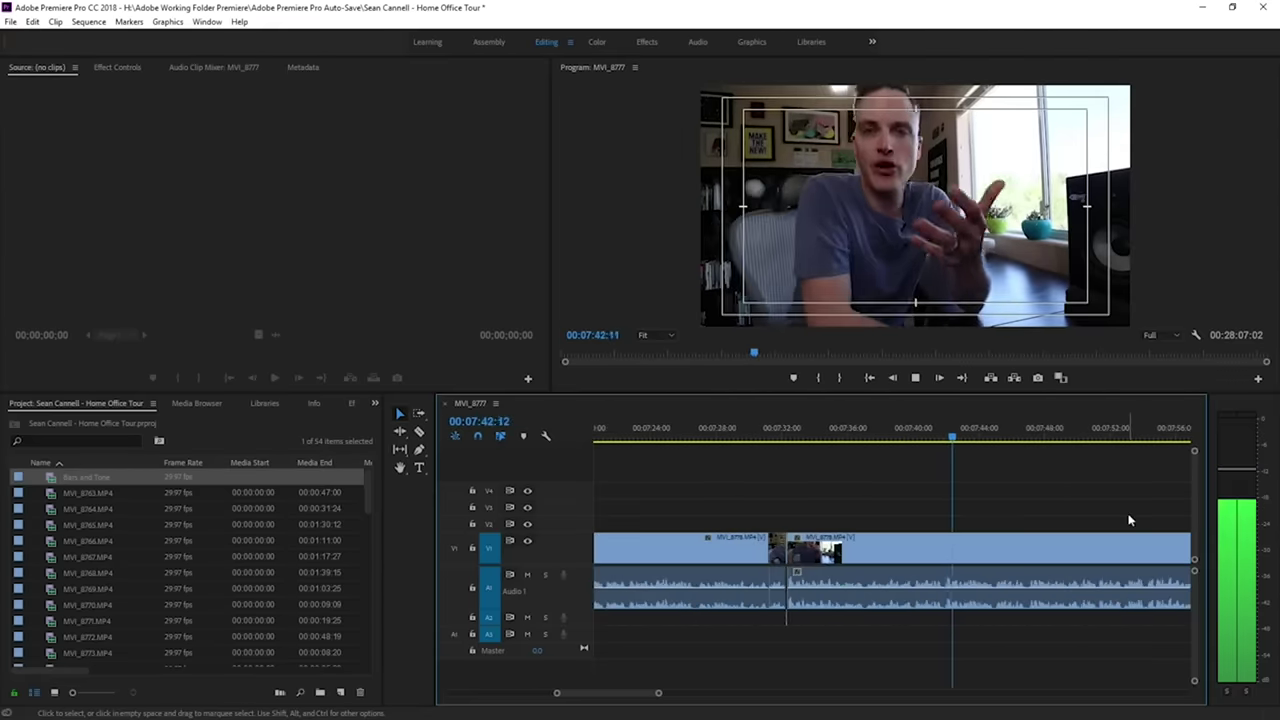
key("minus")
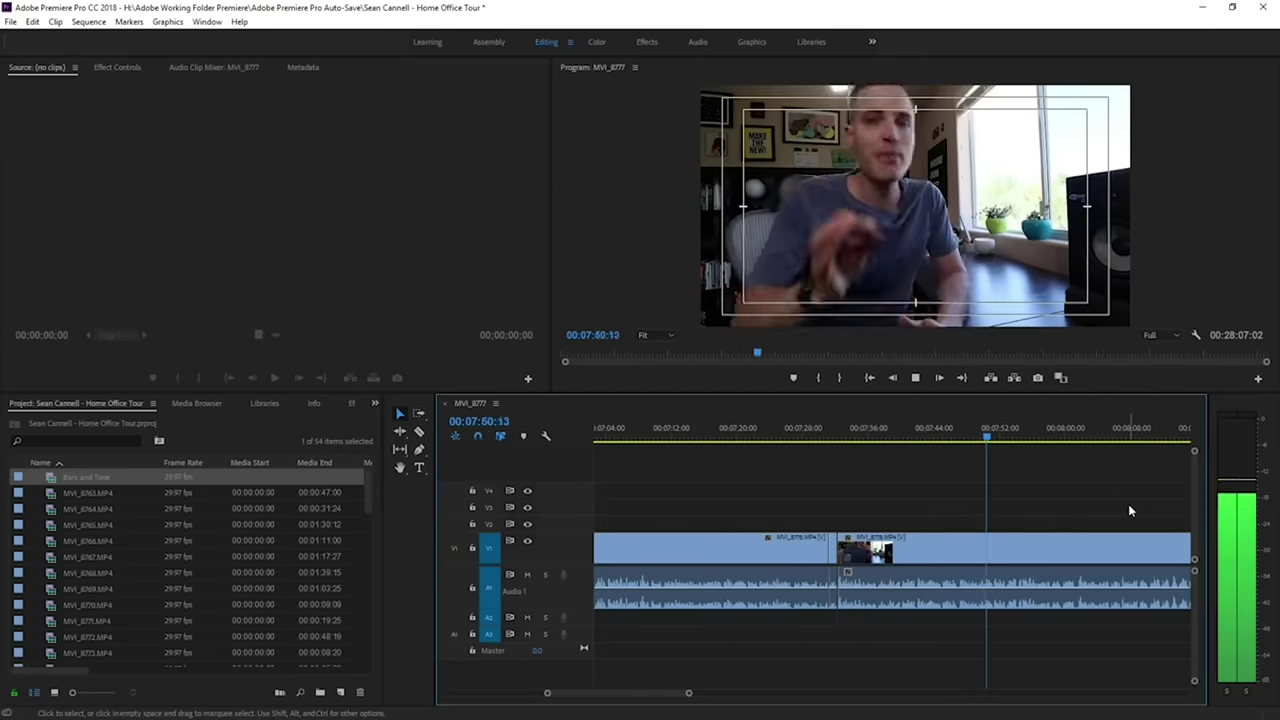
key("equal")
key("minus")
key("equal")
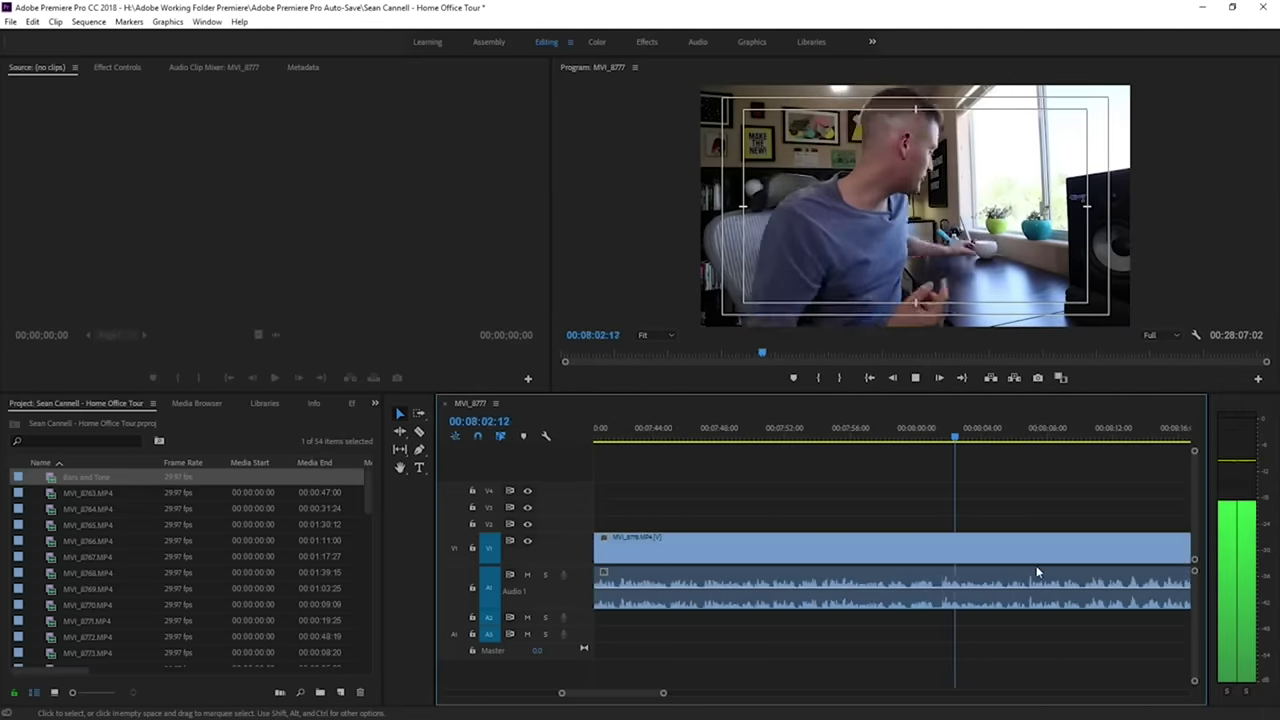
key("minus")
key("equal")
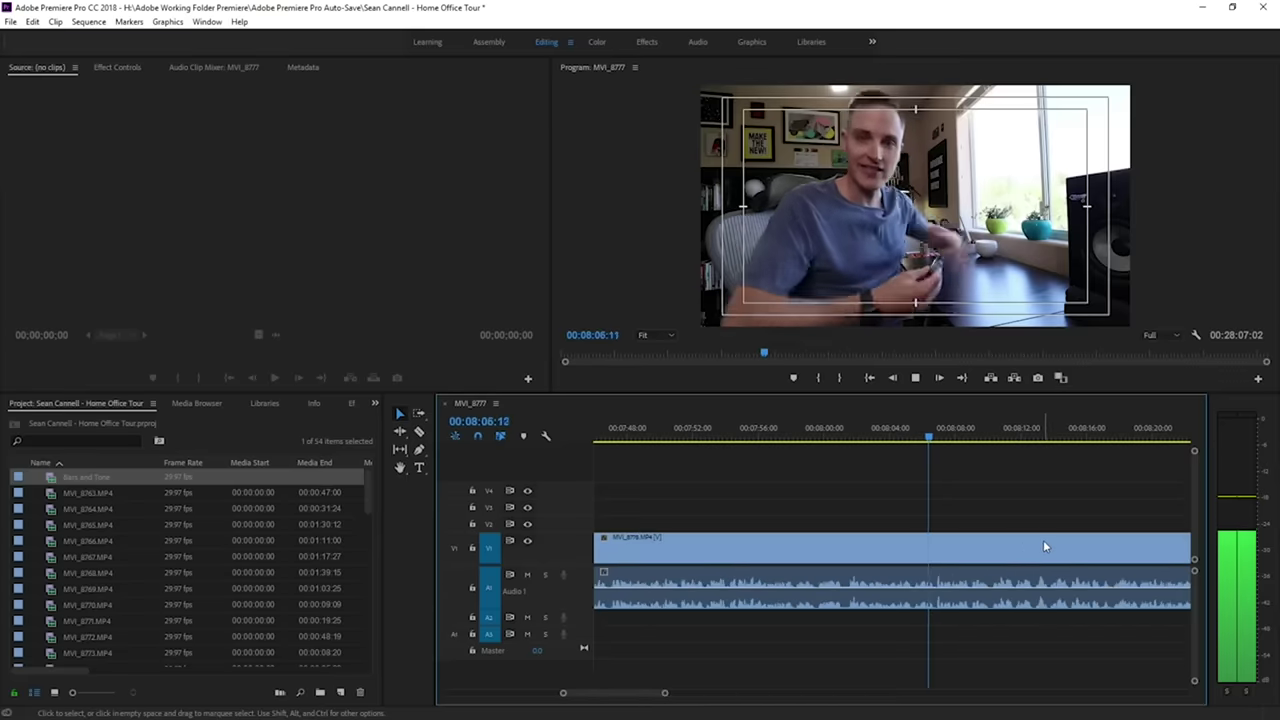
key("minus")
key("equal")
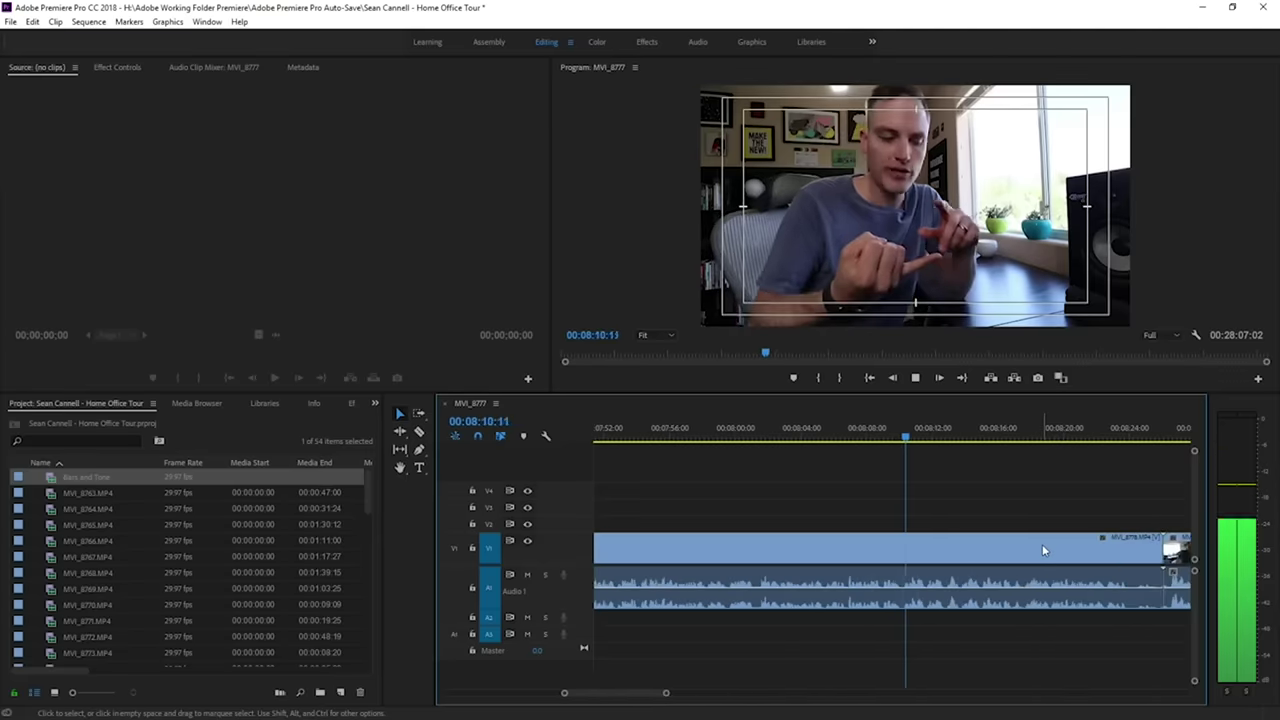
key("equal")
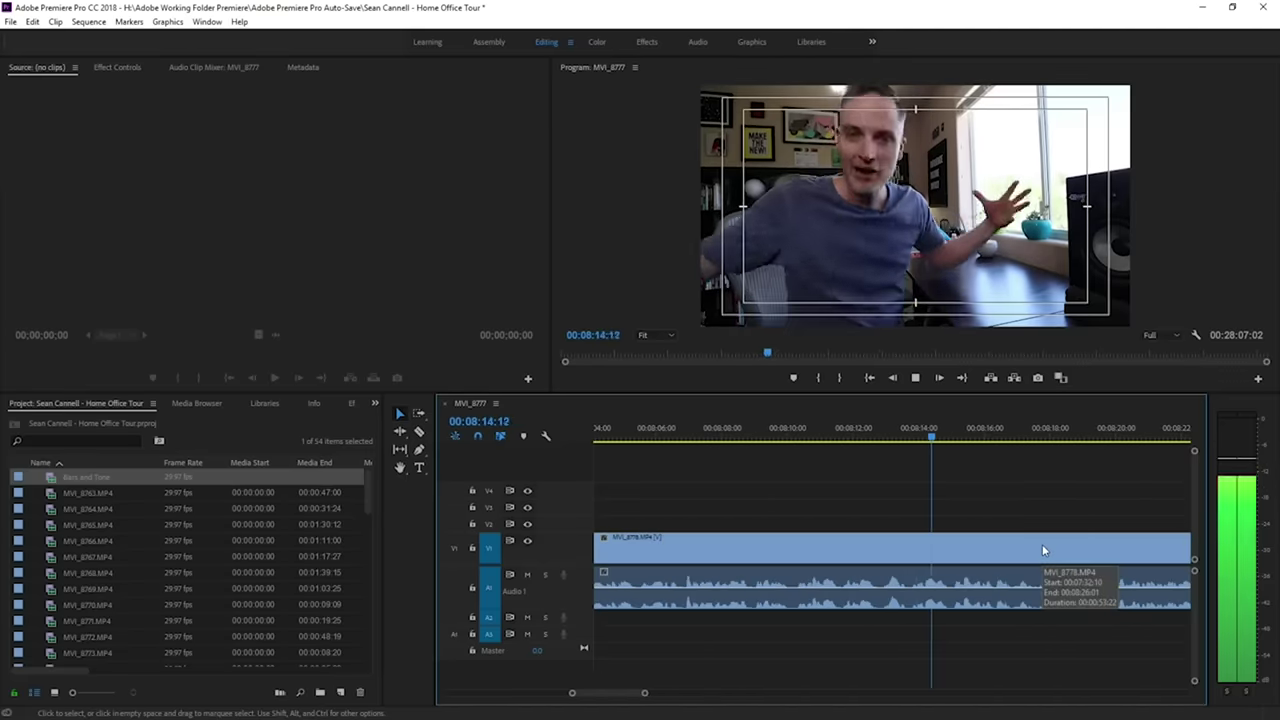
key("equal")
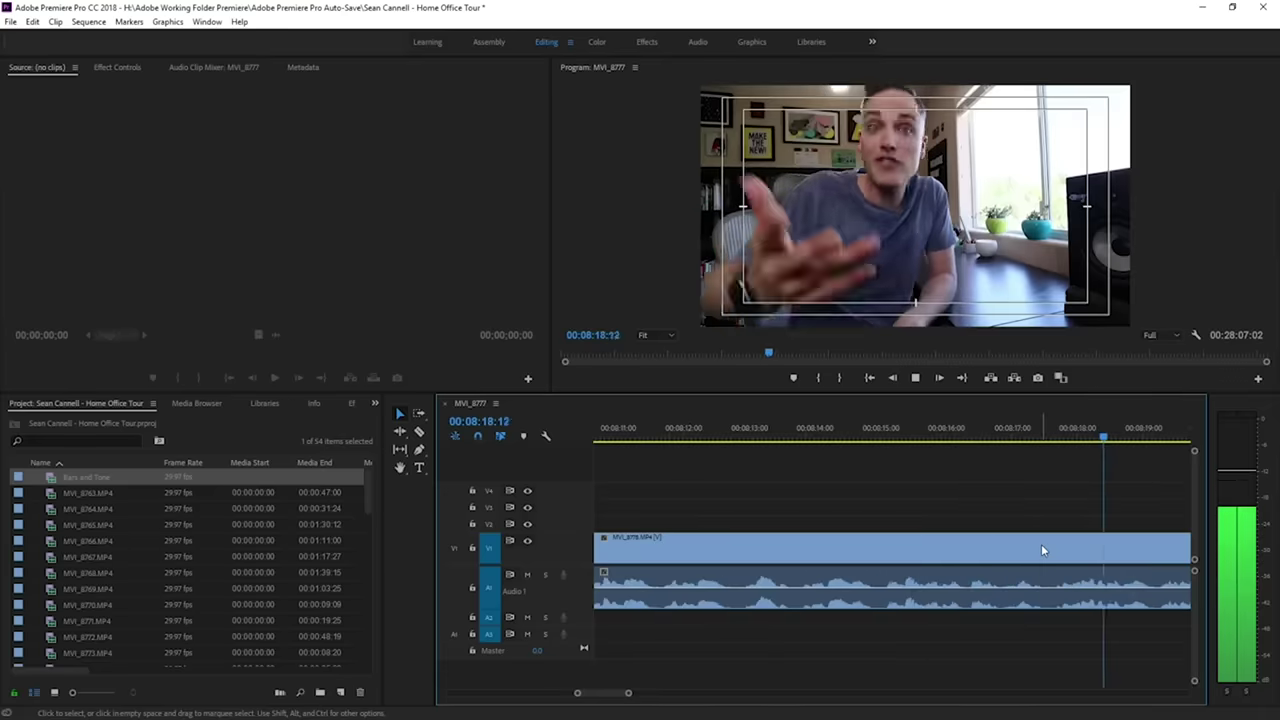
Trim the end of MVI_8778.MP4 back to about 00:08:24 and ripple delete the gap before the following clip.
key("minus")
left_click_drag(1006, 494, 1047, 645)
key("equal")
left_click_drag(1104, 563, 962, 562)
left_click_drag(920, 420, 1100, 435)
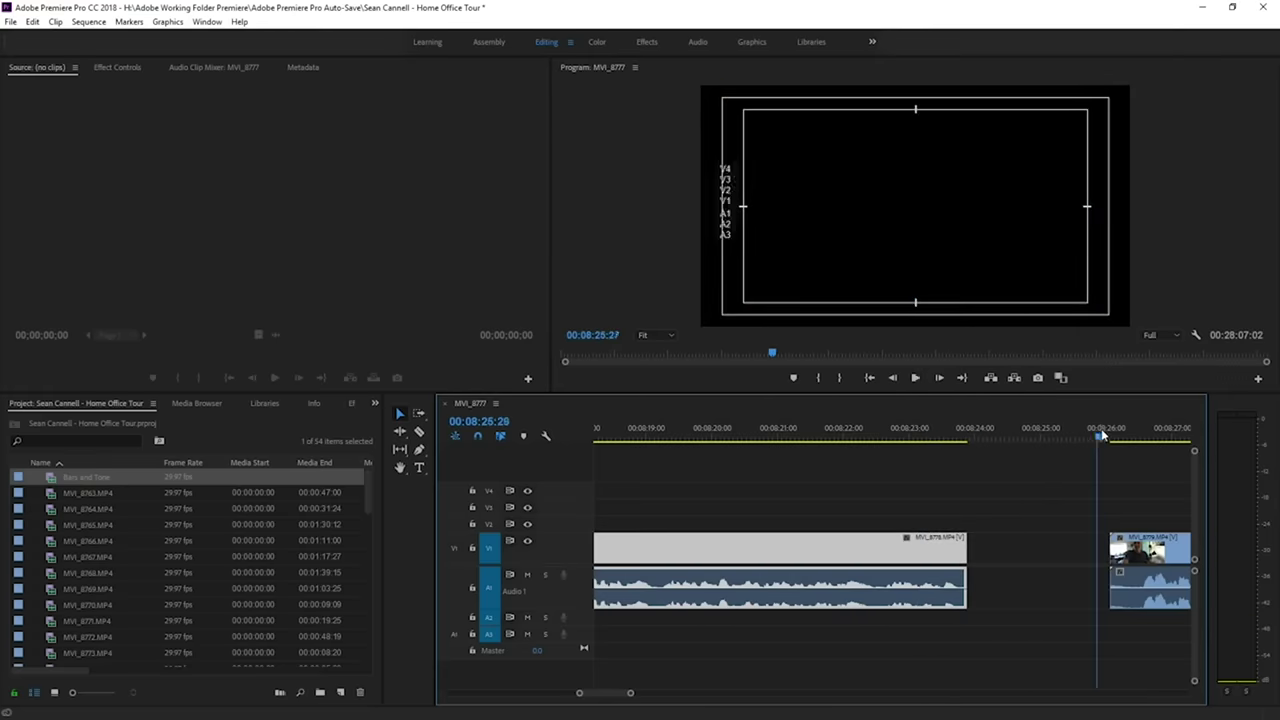
key("space")
scroll(1095, 483, "down", 3)
key("space")
left_click_drag(873, 547, 901, 546)
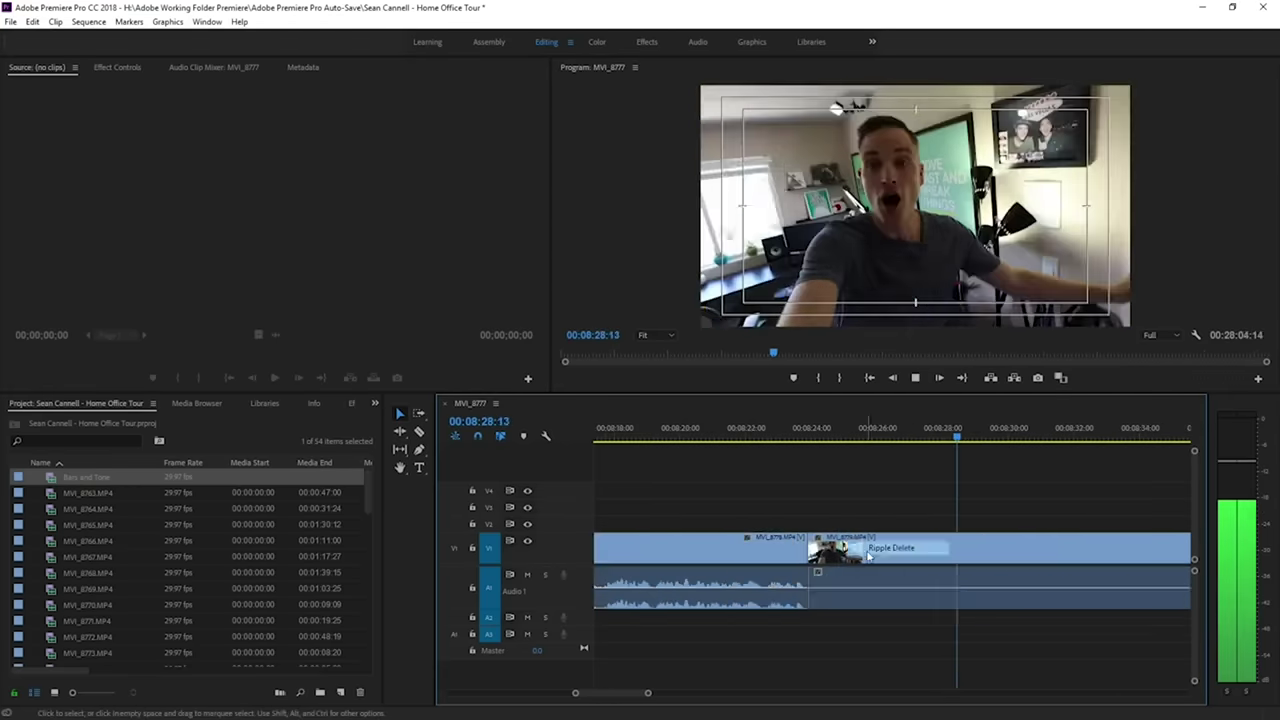
Play across the closed-up cut after MVI_8778.MP4 and preview the following short clips up to about 00:09:13.
left_click(785, 440)
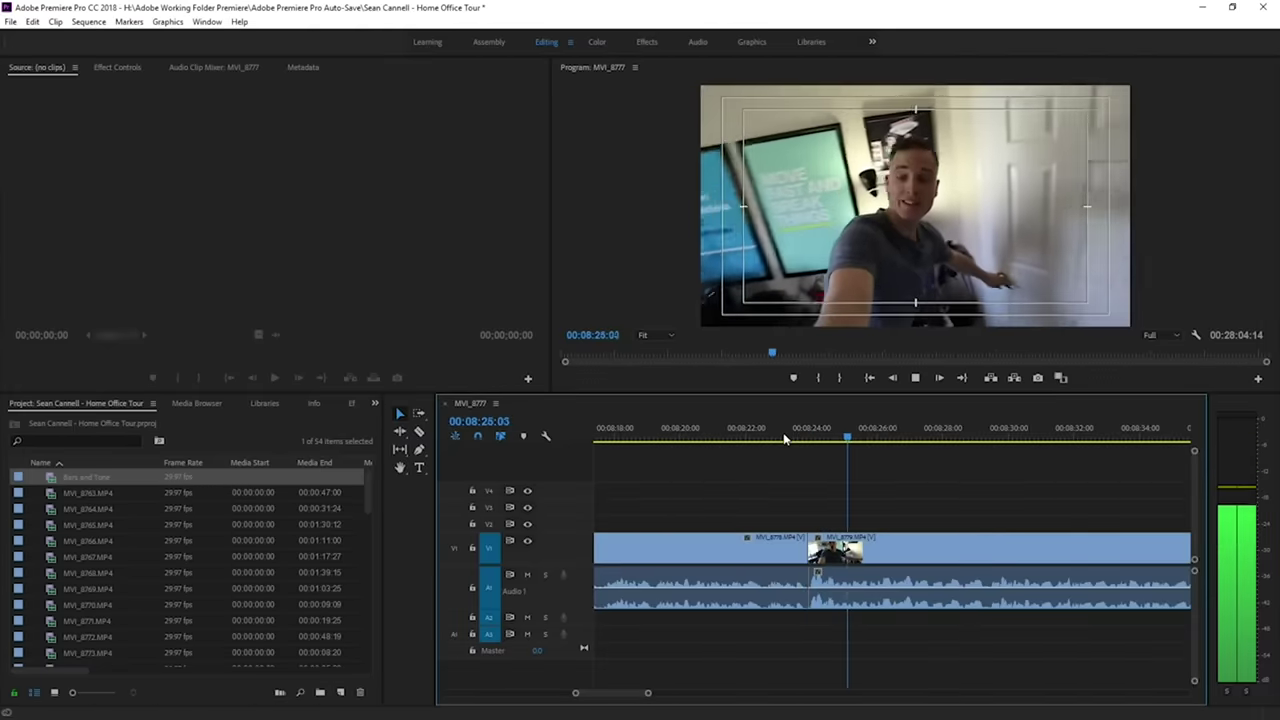
key("l")
key("minus")
key("minus")
key("minus")
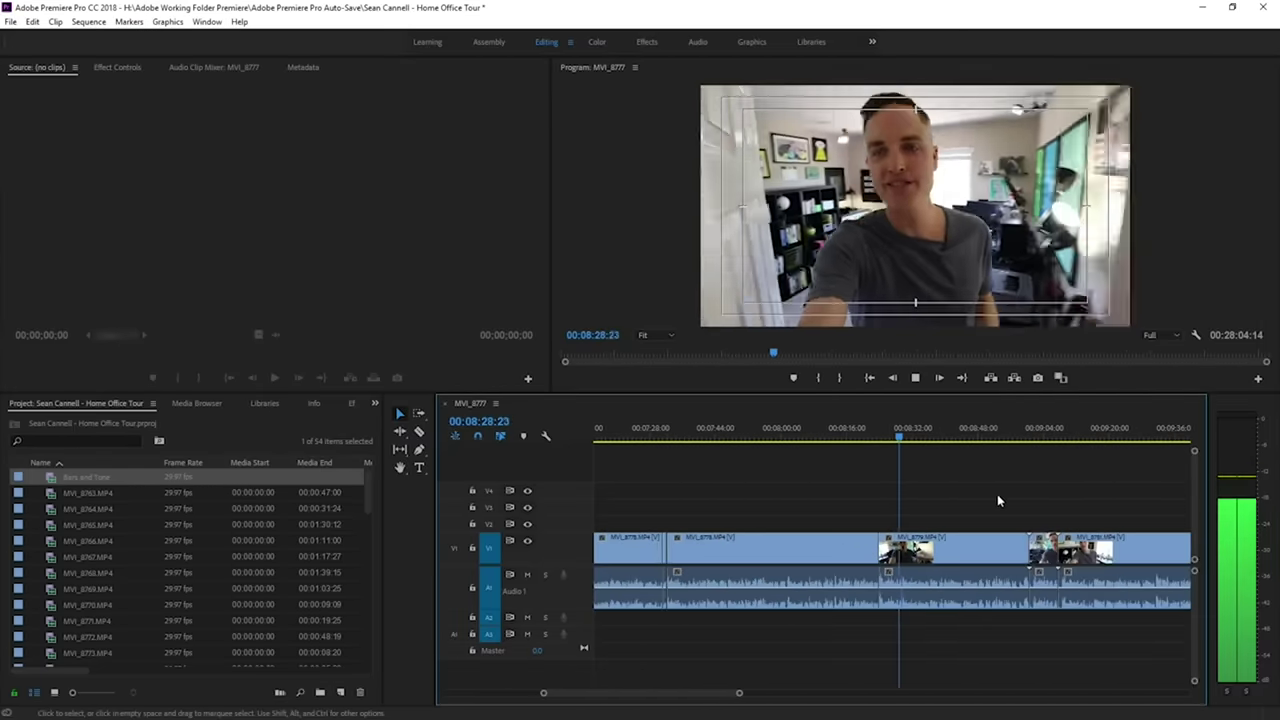
key("equal")
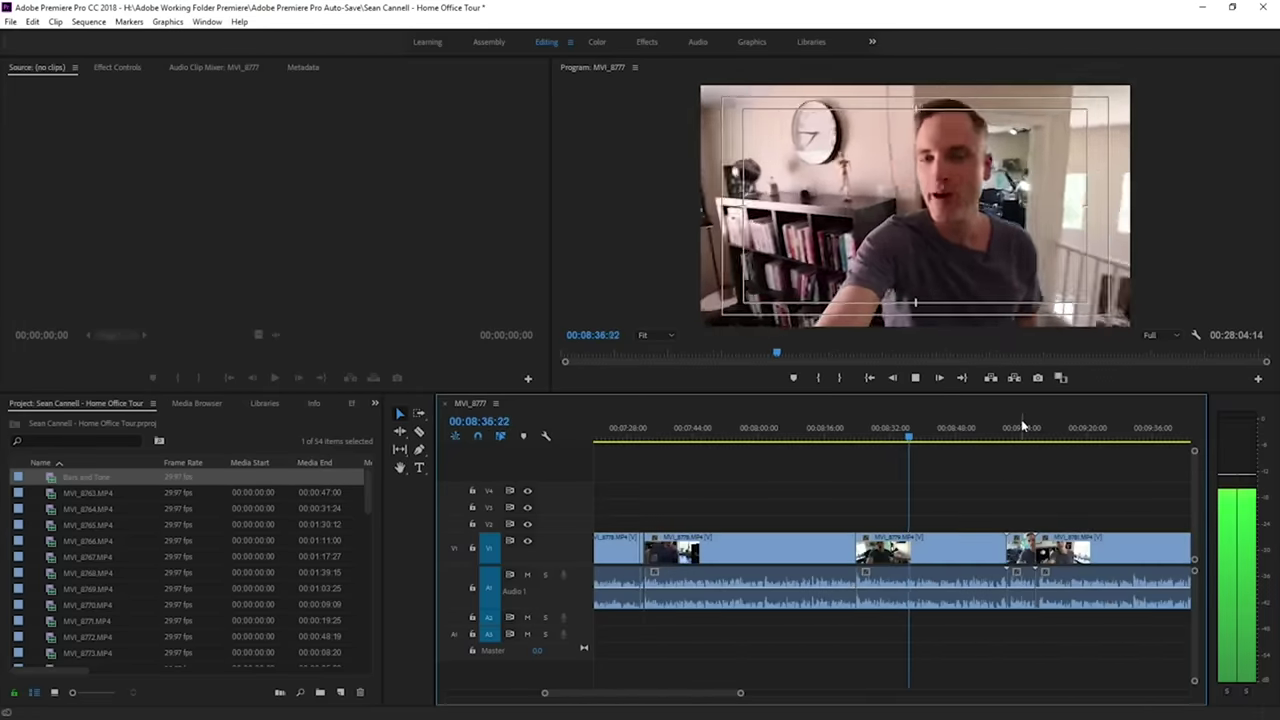
key("minus")
key("minus")
left_click_drag(948, 424, 967, 430)
key("space")
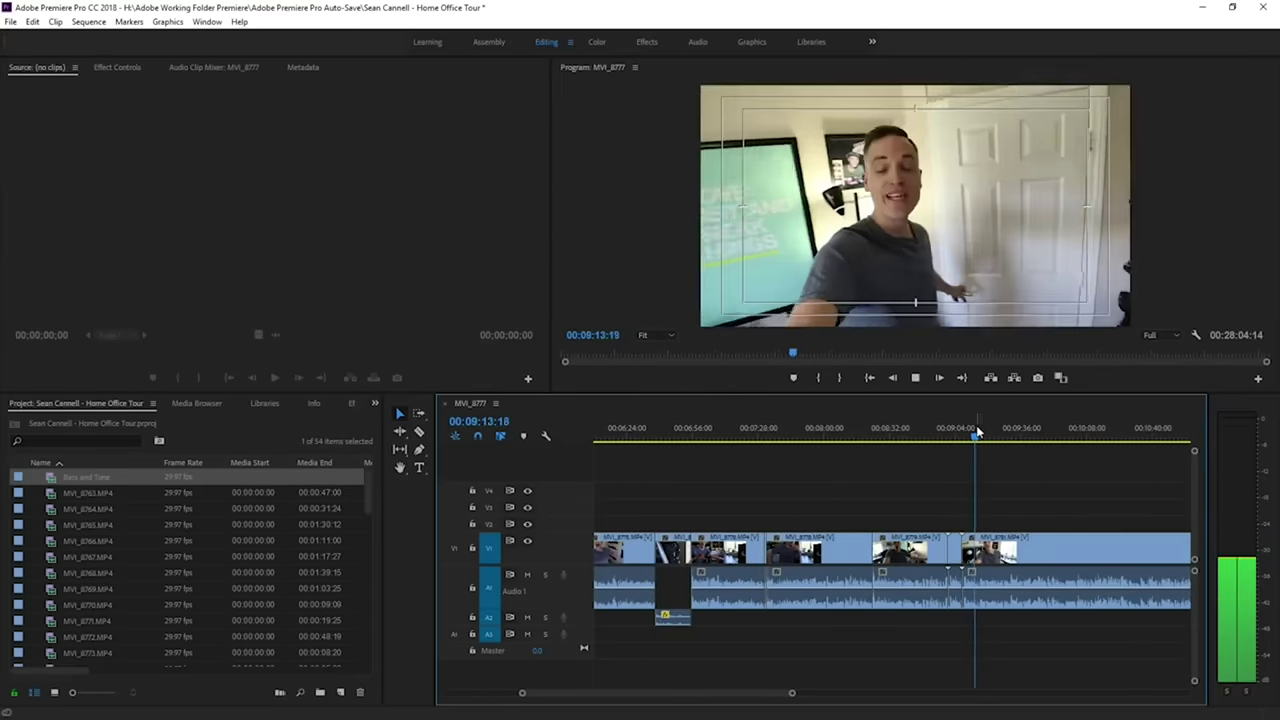
Delete the two clips between the end of MVI_8778.MP4 and the start of MVI_8781.MP4.
key("equal")
left_click_drag(889, 436, 838, 437)
key("equal")
key("equal")
key("space")
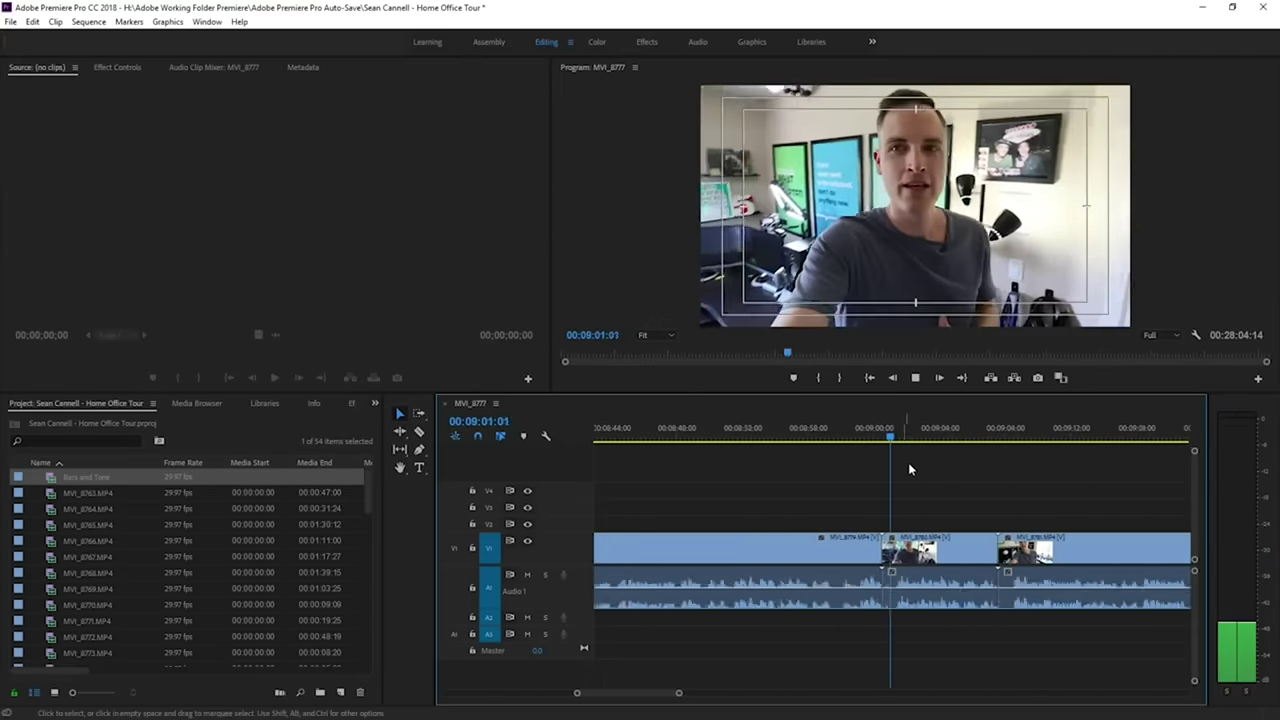
key("equal")
key("minus")
left_click_drag(820, 500, 911, 590)
key("Delete")
Play through MVI_8781.MP4 from near its start to about 00:11:34 to review the footage for usable parts.
left_click(1009, 430)
key("equal")
key("equal")
left_click_drag(813, 541, 874, 540)
key("minus")
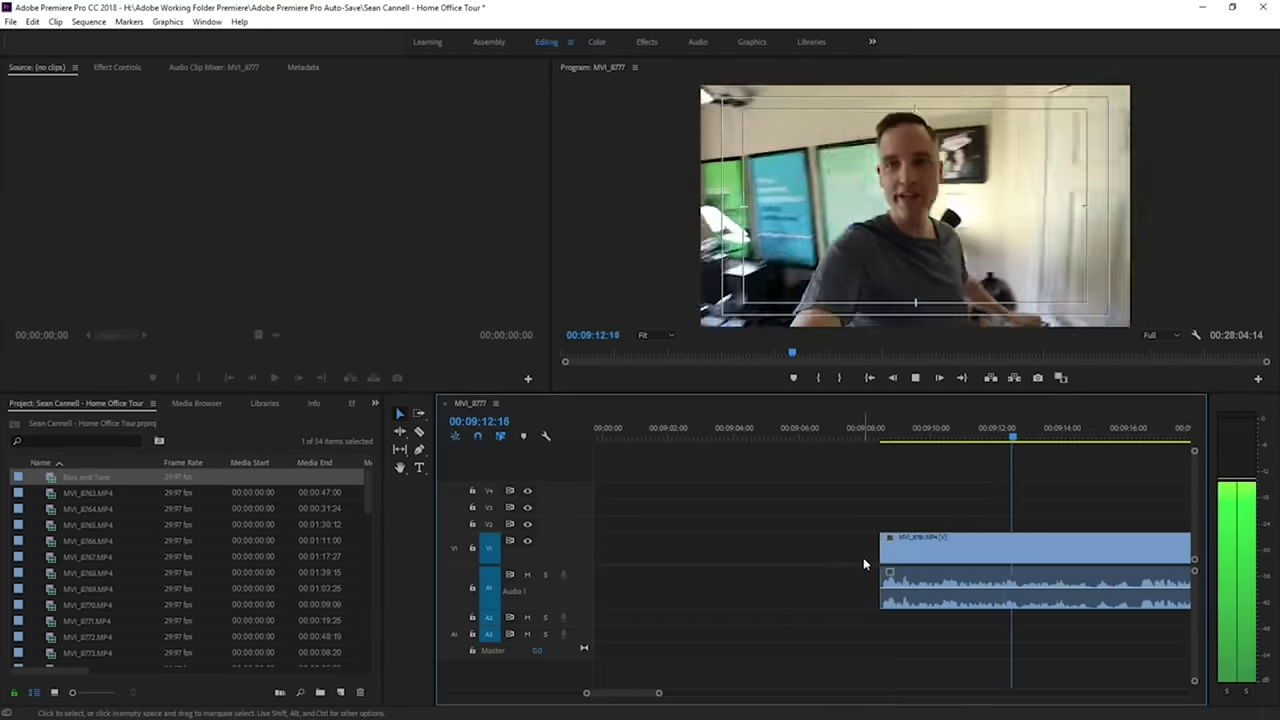
scroll(863, 557, "down", 4)
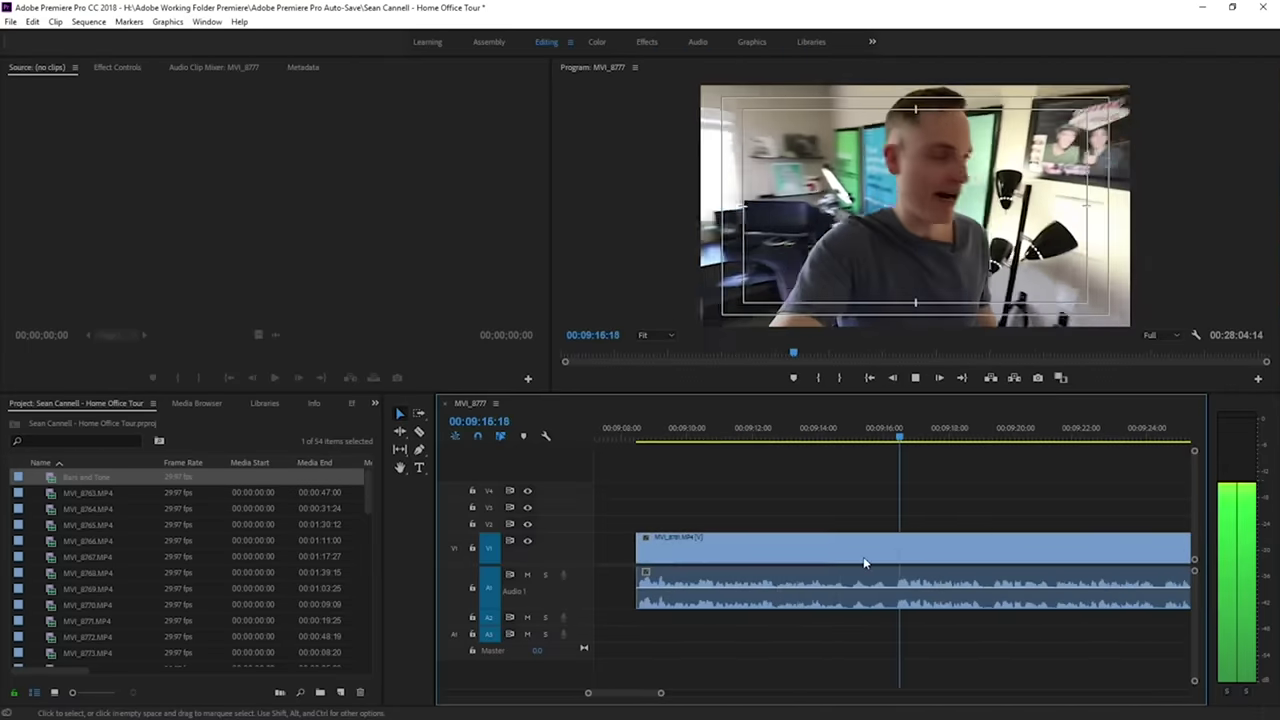
key("minus")
key("equal")
key("minus")
key("equal")
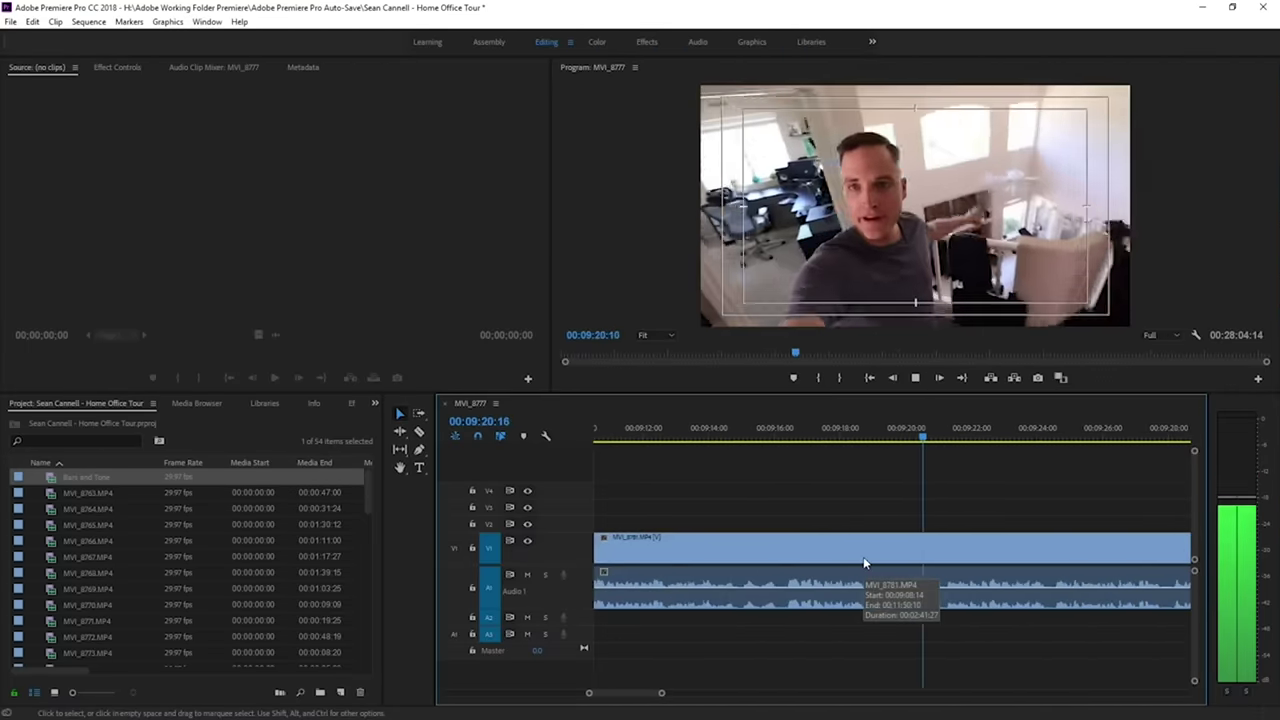
key("minus")
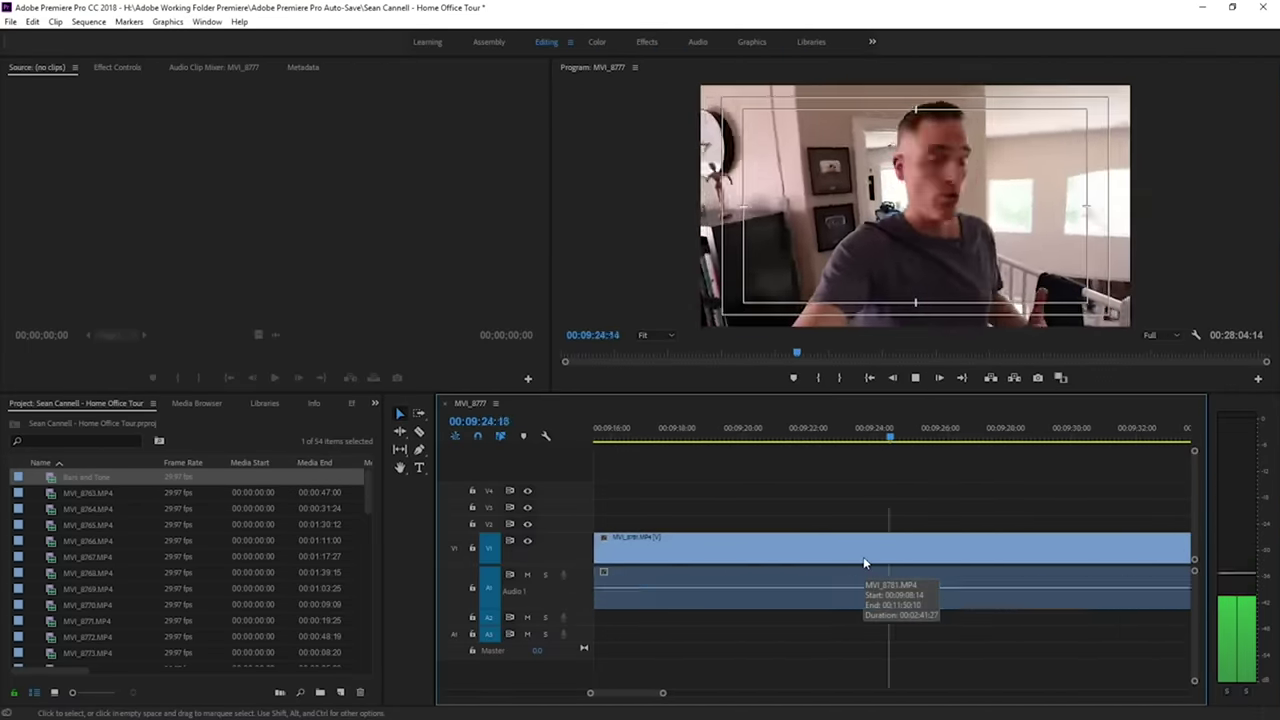
key("equal")
key("minus")
key("equal")
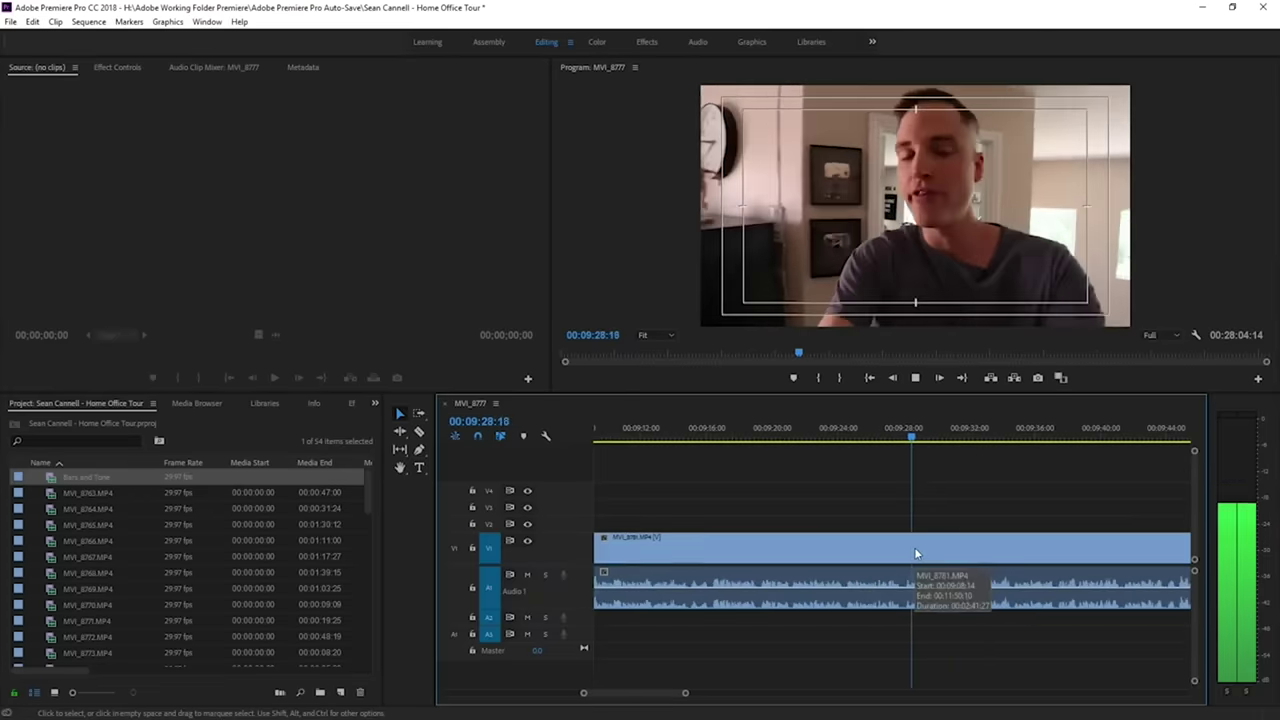
key("minus")
key("minus")
key("equal")
key("minus")
key("equal")
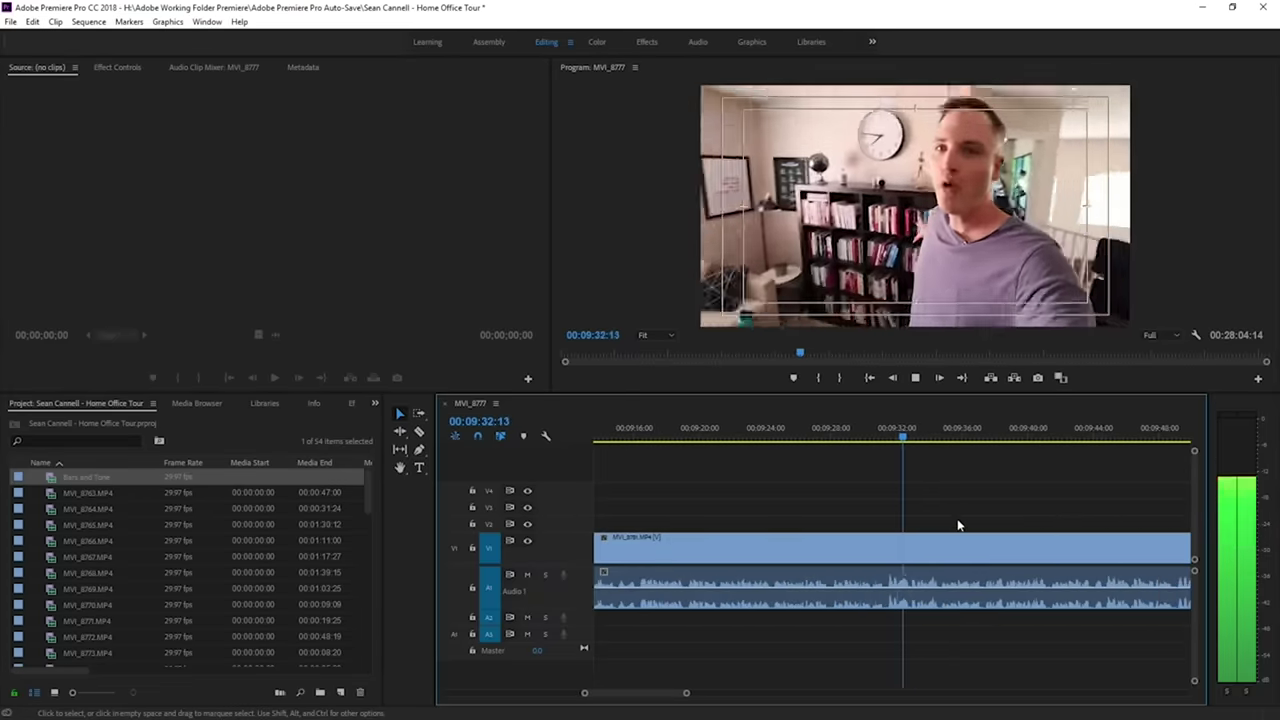
key("minus")
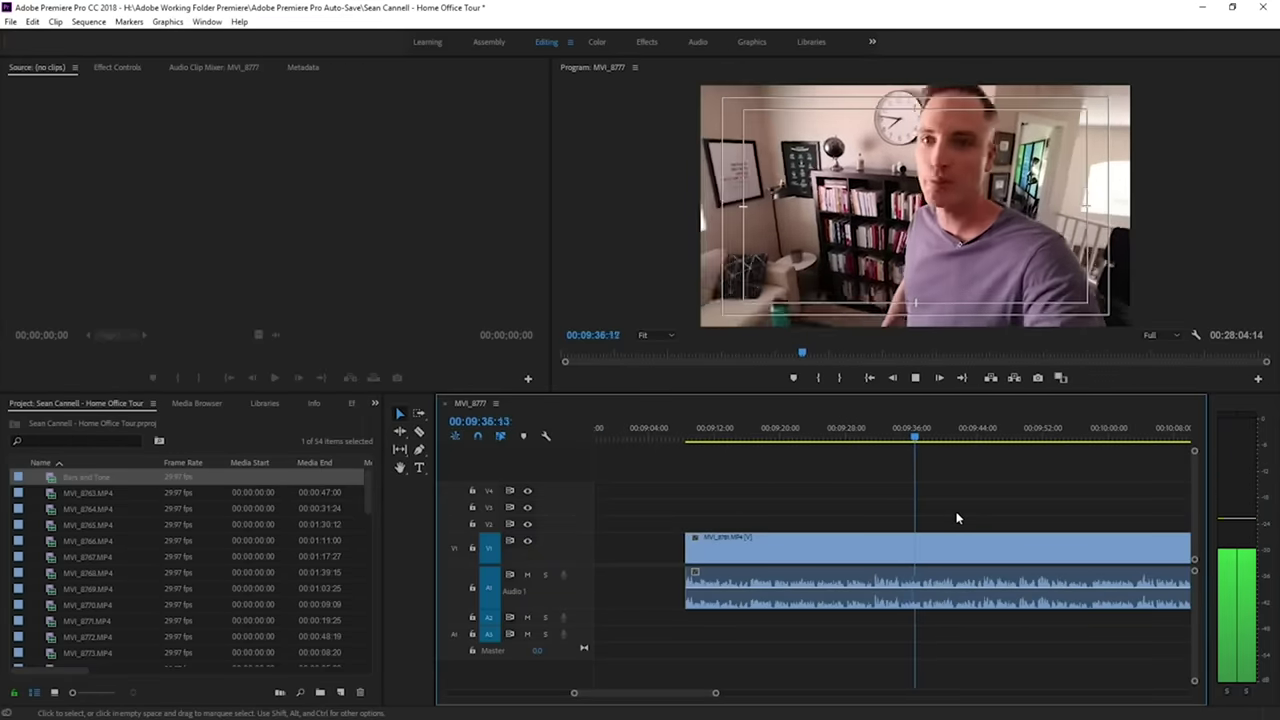
key("minus")
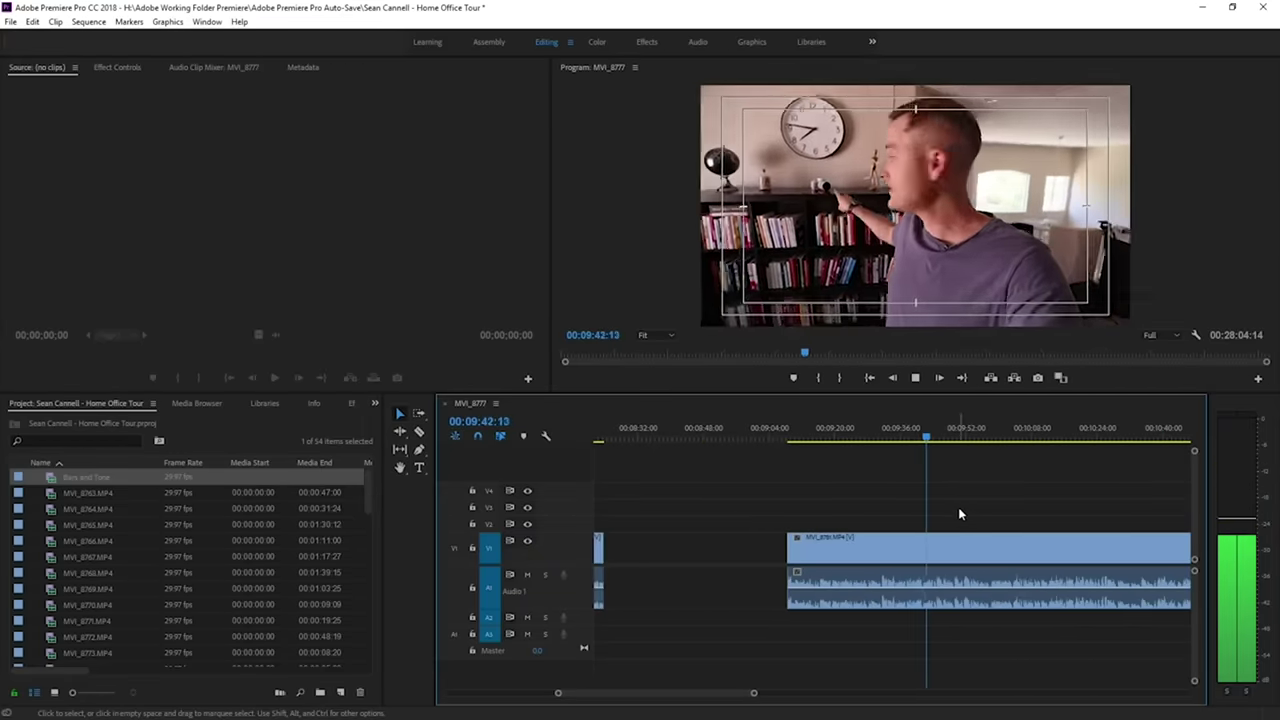
key("equal")
key("minus")
key("equal")
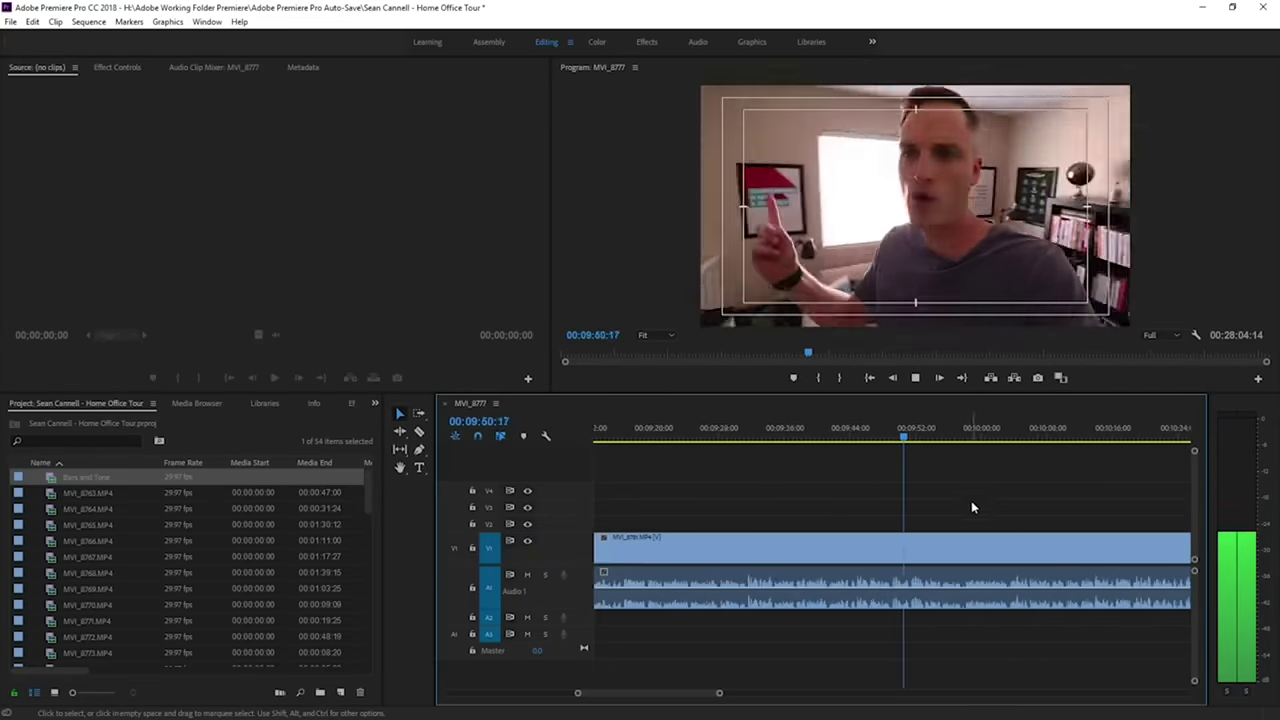
key("minus")
key("equal")
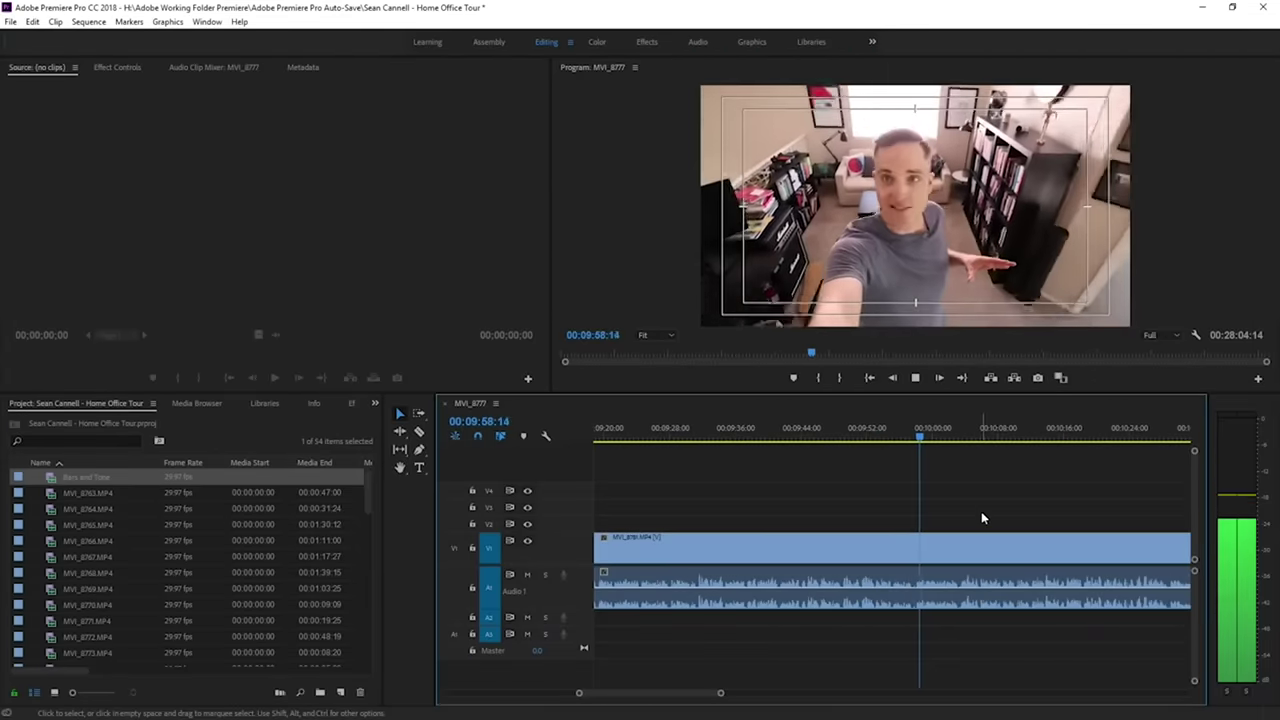
key("minus")
key("equal")
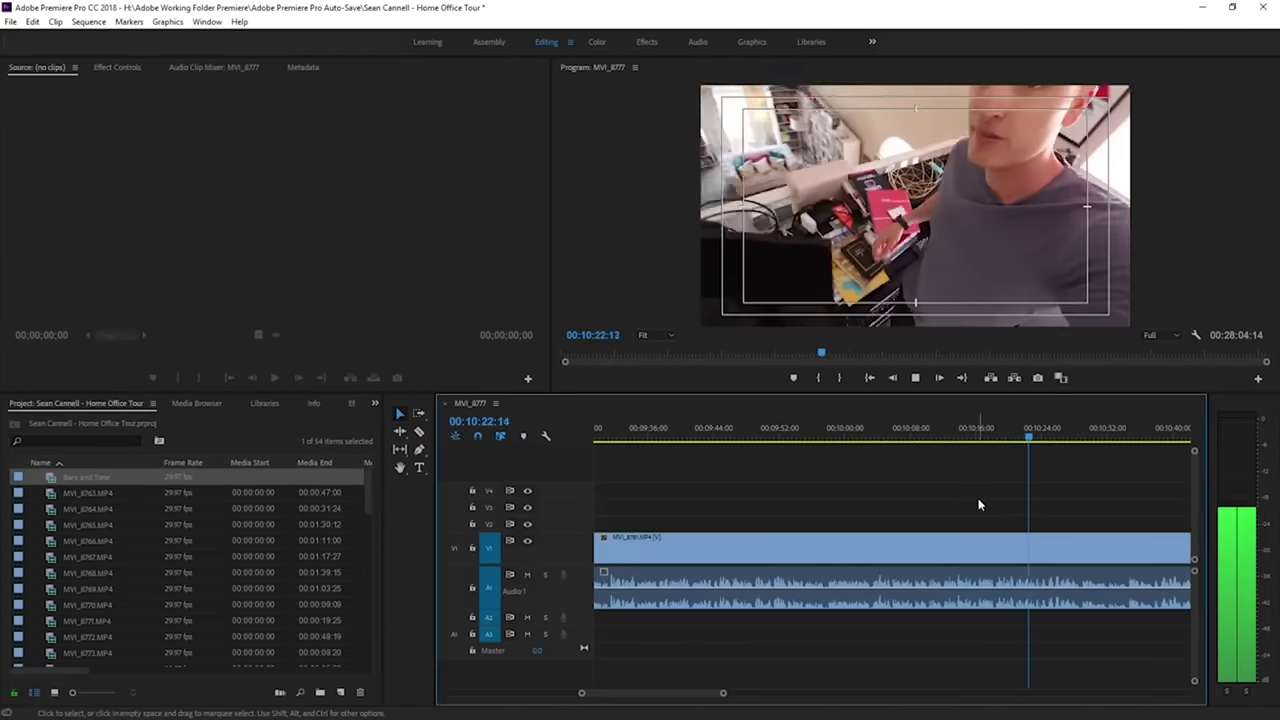
key("minus")
key("equal")
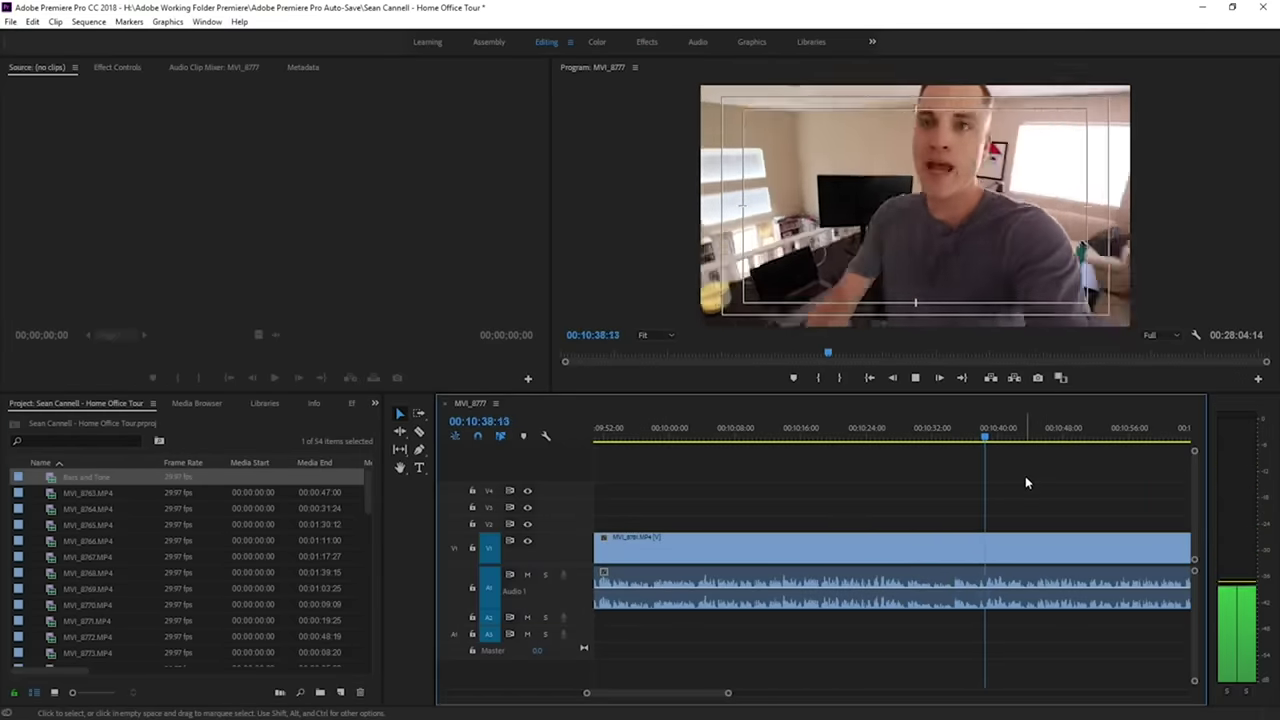
key("minus")
key("equal")
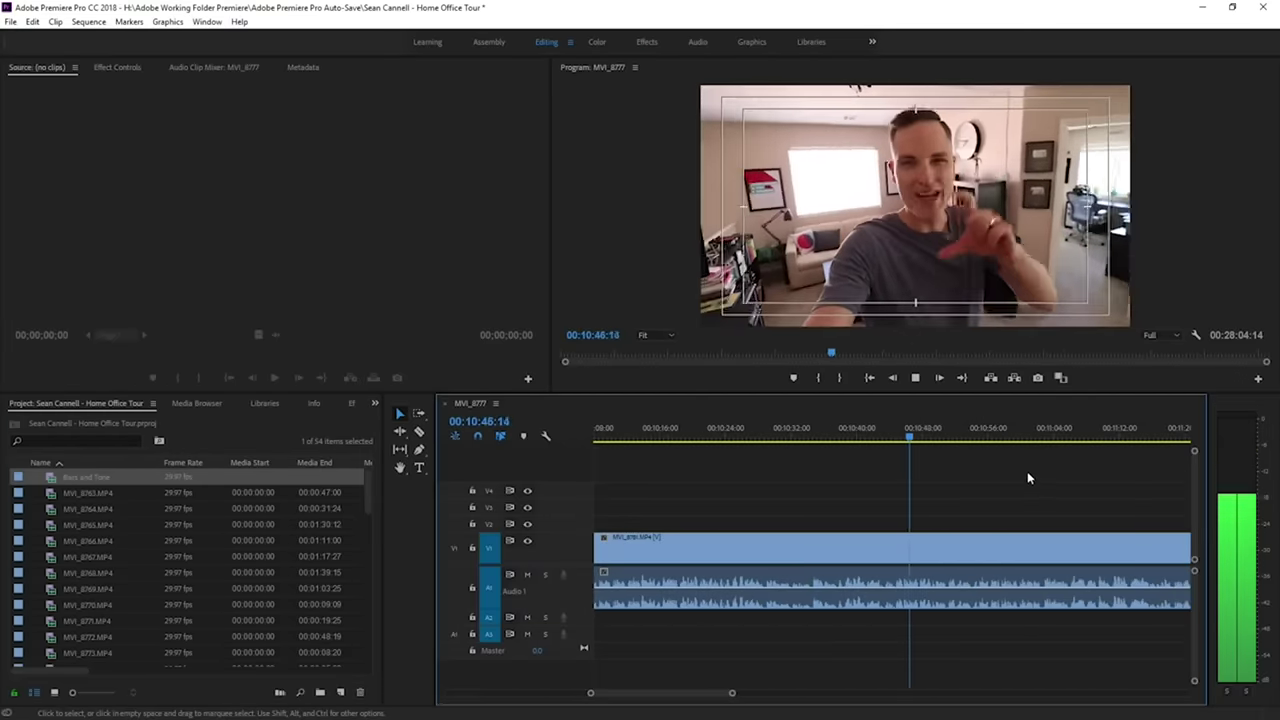
key("minus")
key("equal")
key("minus")
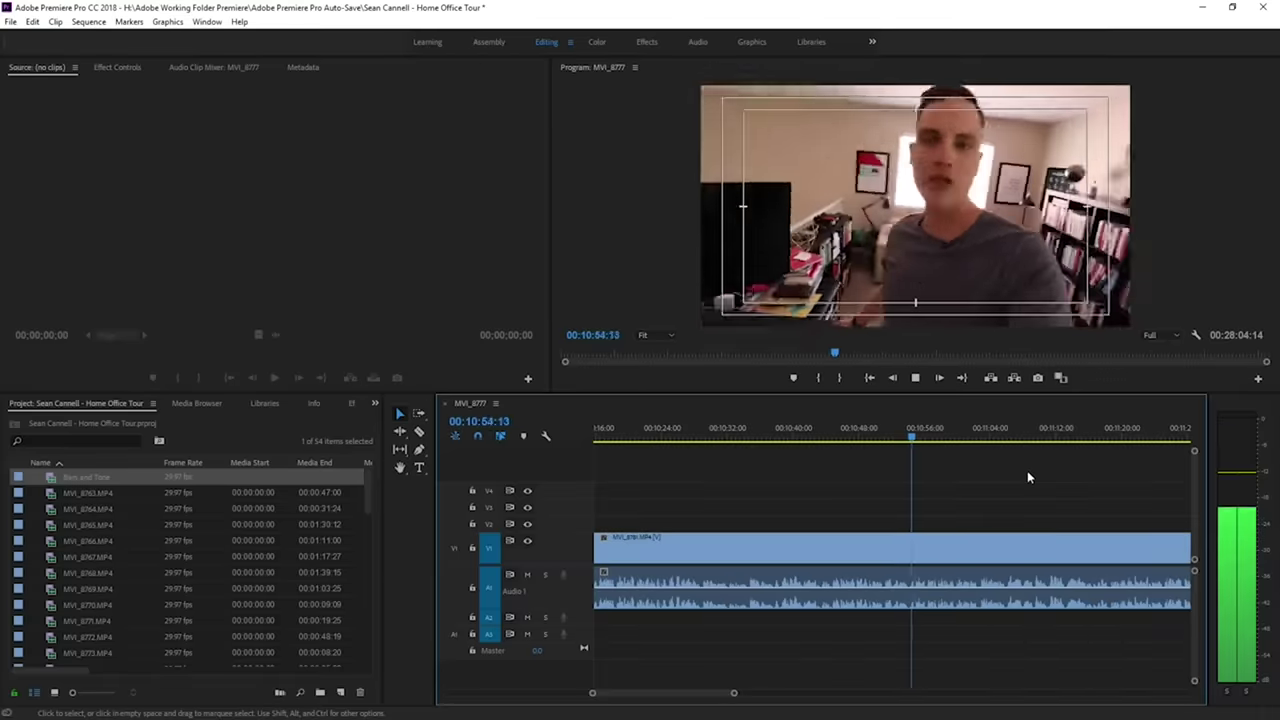
key("equal")
key("equal")
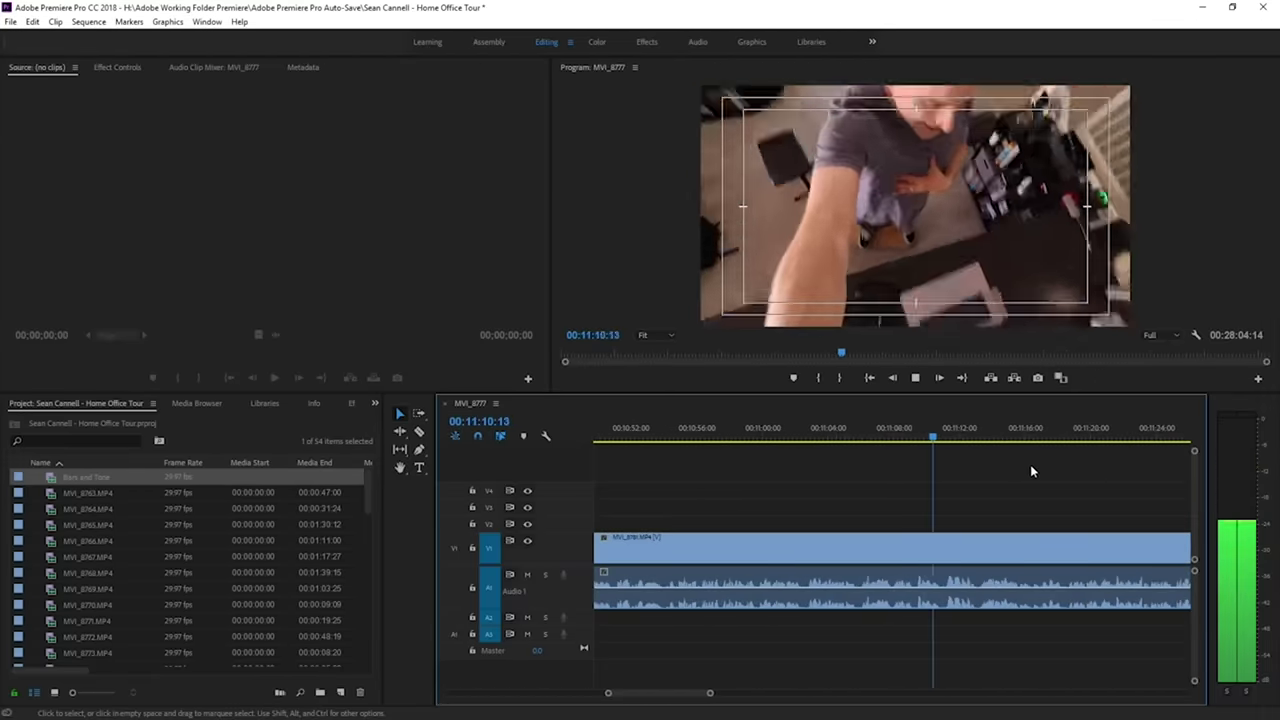
key("minus")
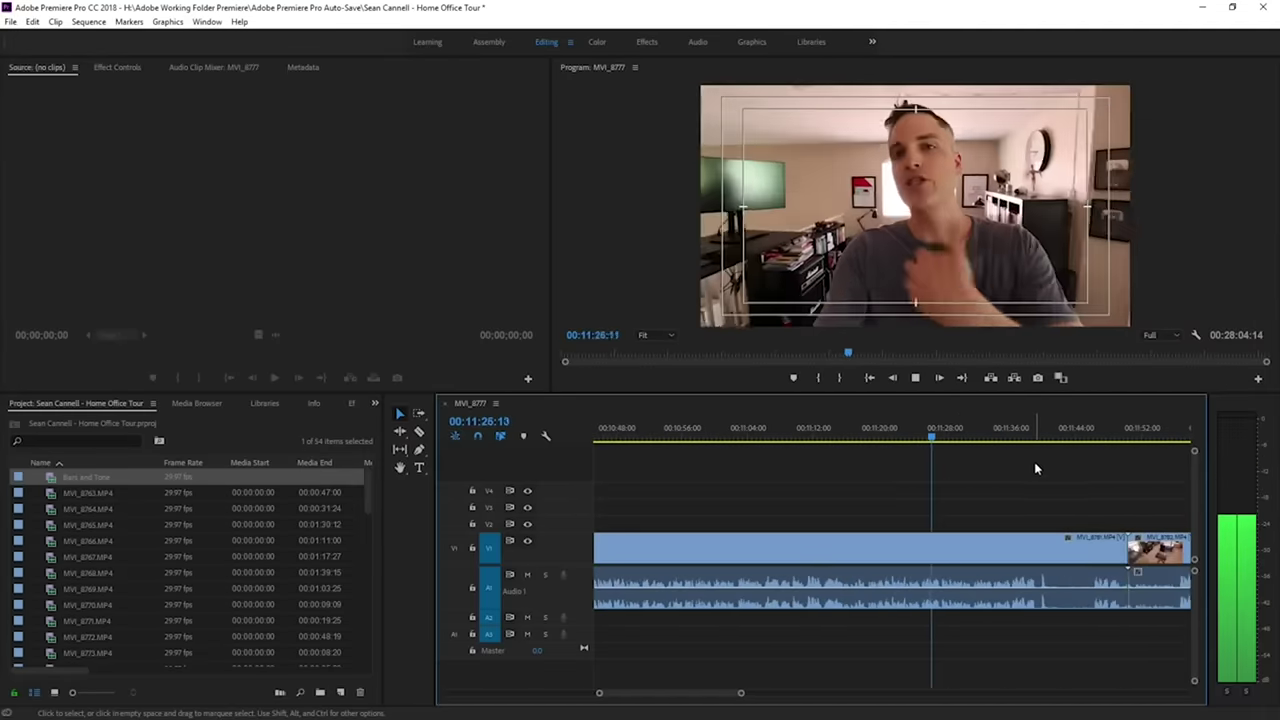
key("equal")
key("minus")
key("equal")
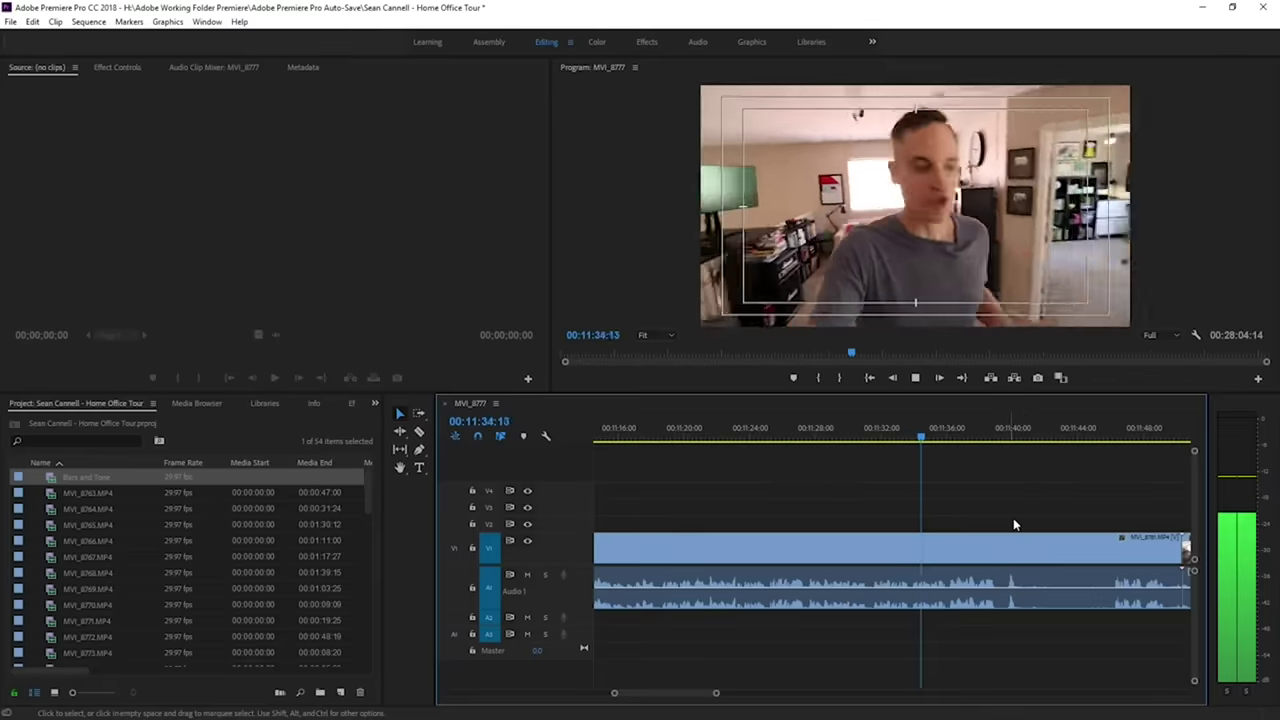
Split MVI_8781.MP4 with the Razor tool at about 00:11:46, just before the speech resumes, and return to the Selection tool.
left_click(1014, 541)
key("equal")
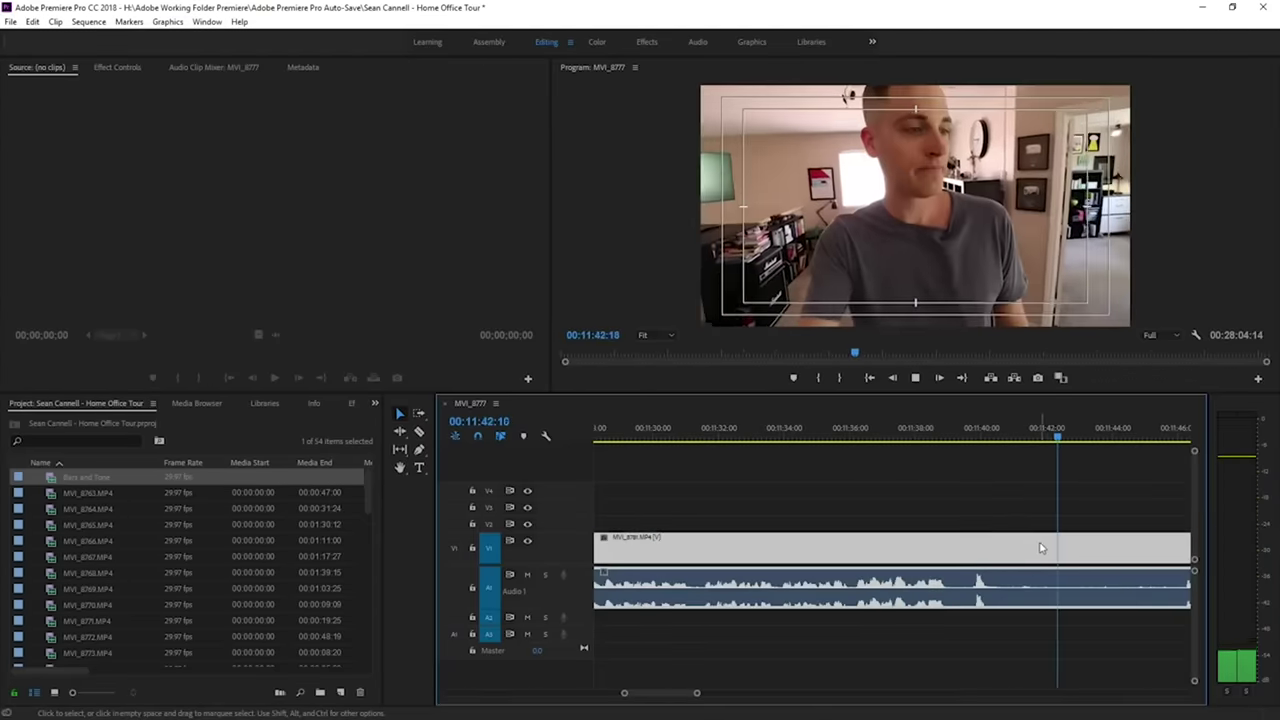
key("minus")
key("space")
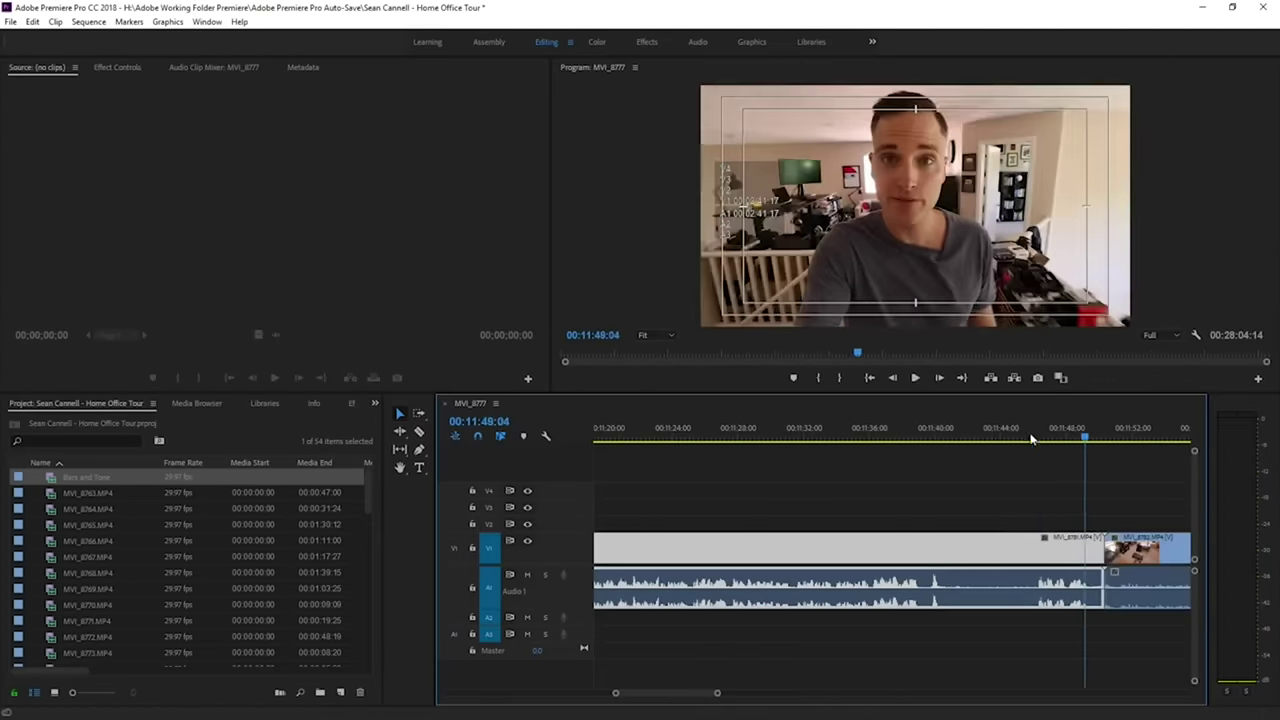
key("space")
left_click(1033, 585)
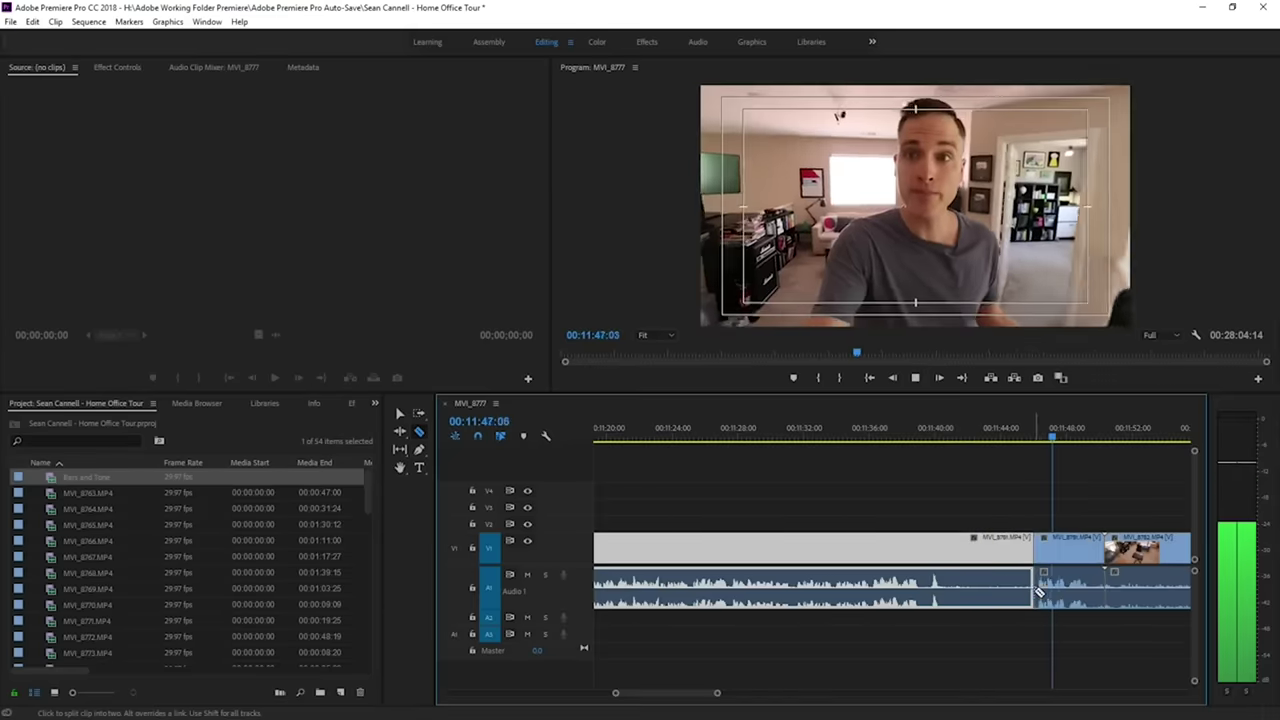
key("v")
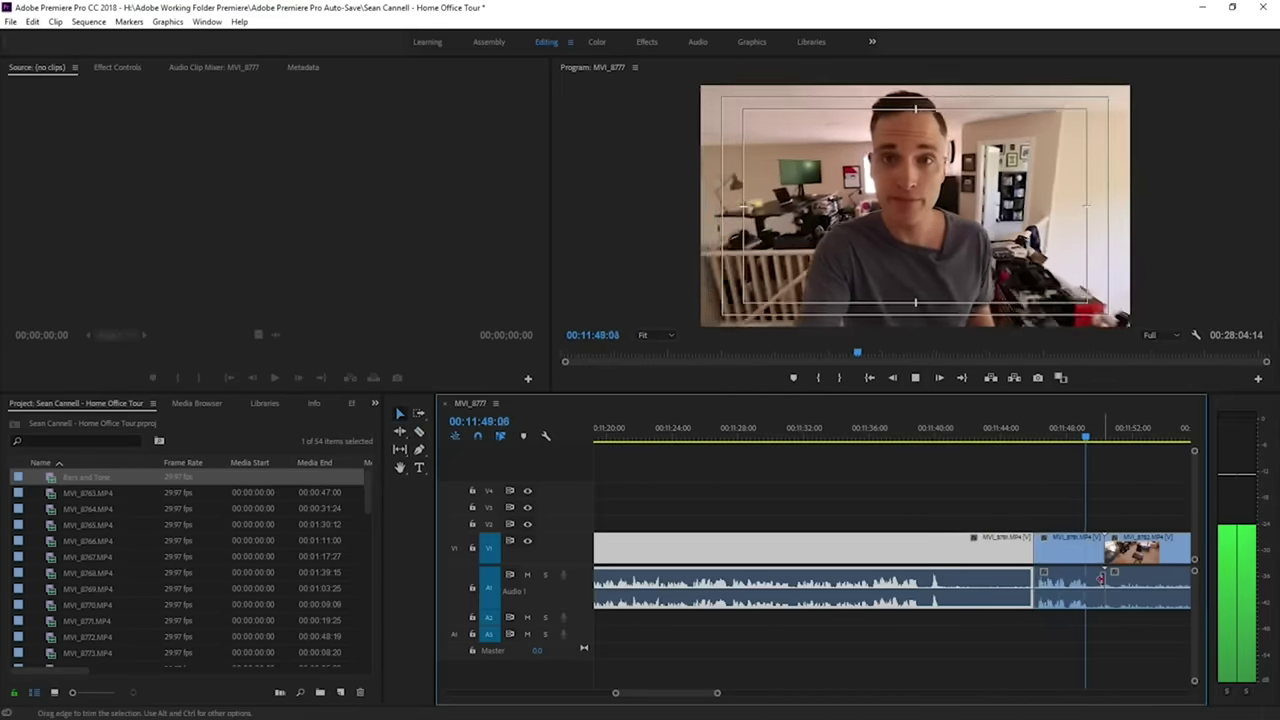
Trim the end of the last MVI_8781.MP4 piece to about 00:11:49 and ripple-delete the redundant section from about 00:11:36 to 00:11:46.
left_click_drag(1102, 578, 1092, 578)
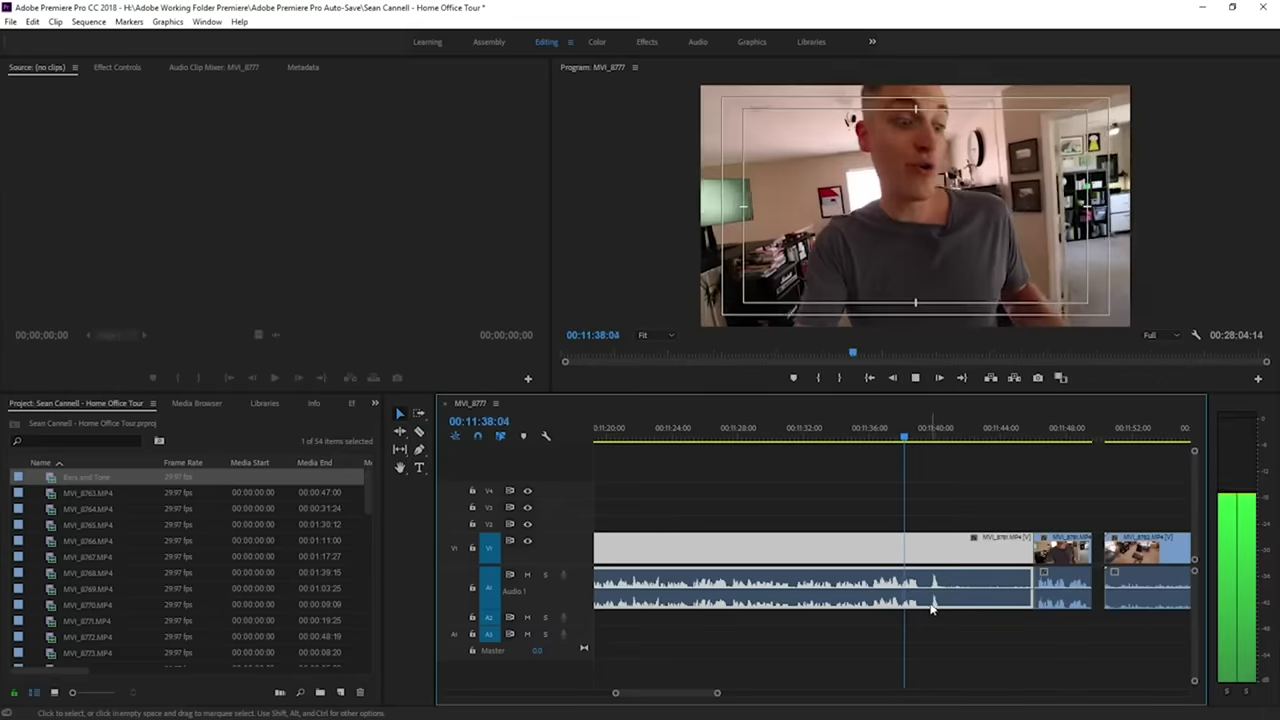
left_click(876, 430)
key("equal")
left_click(834, 424)
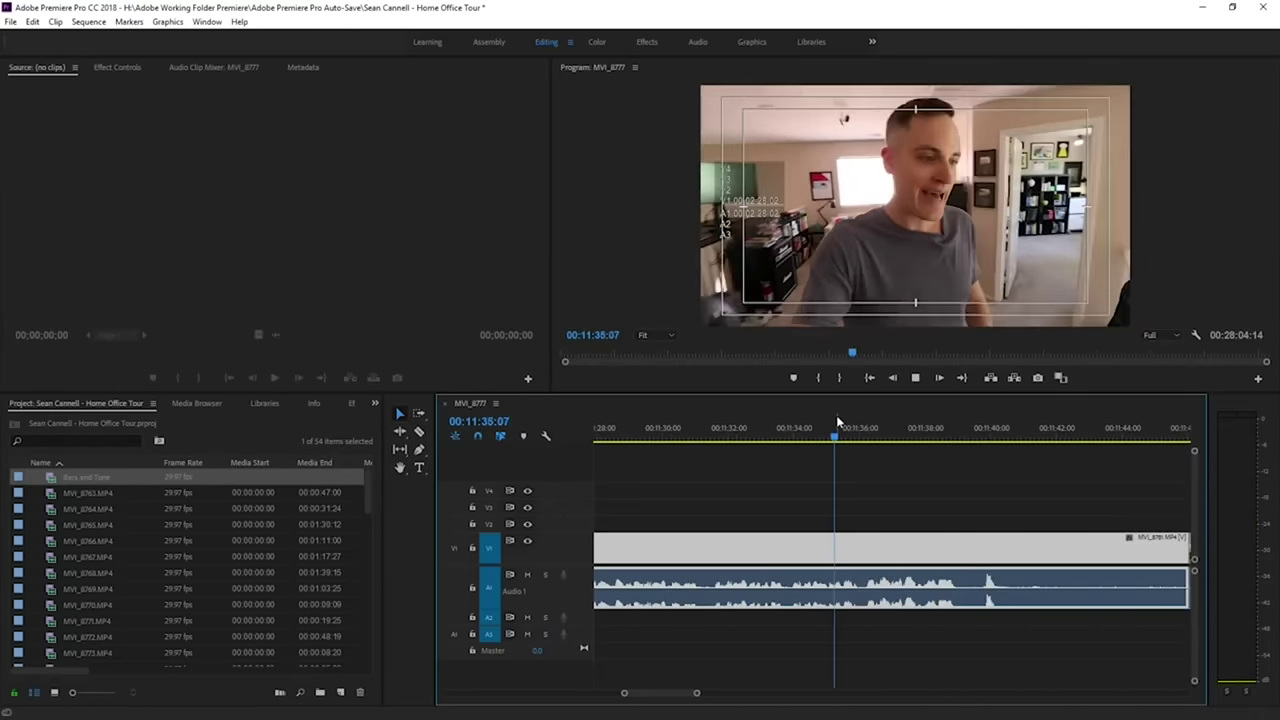
key("ctrl+k")
left_click(884, 588)
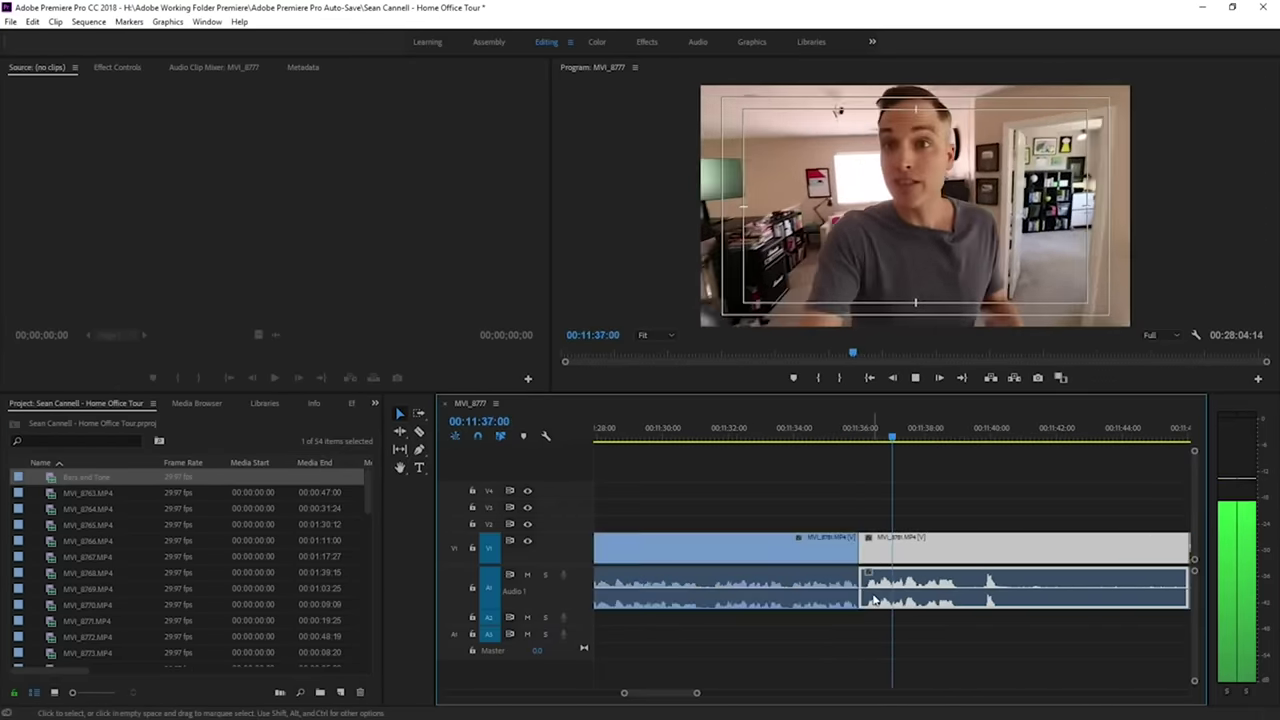
key("Delete")
key("ctrl+z")
Play across the closed-up cut at about 00:11:36 and trim the end of the last MVI_8781.MP4 piece to about 00:11:39.
left_click(852, 426)
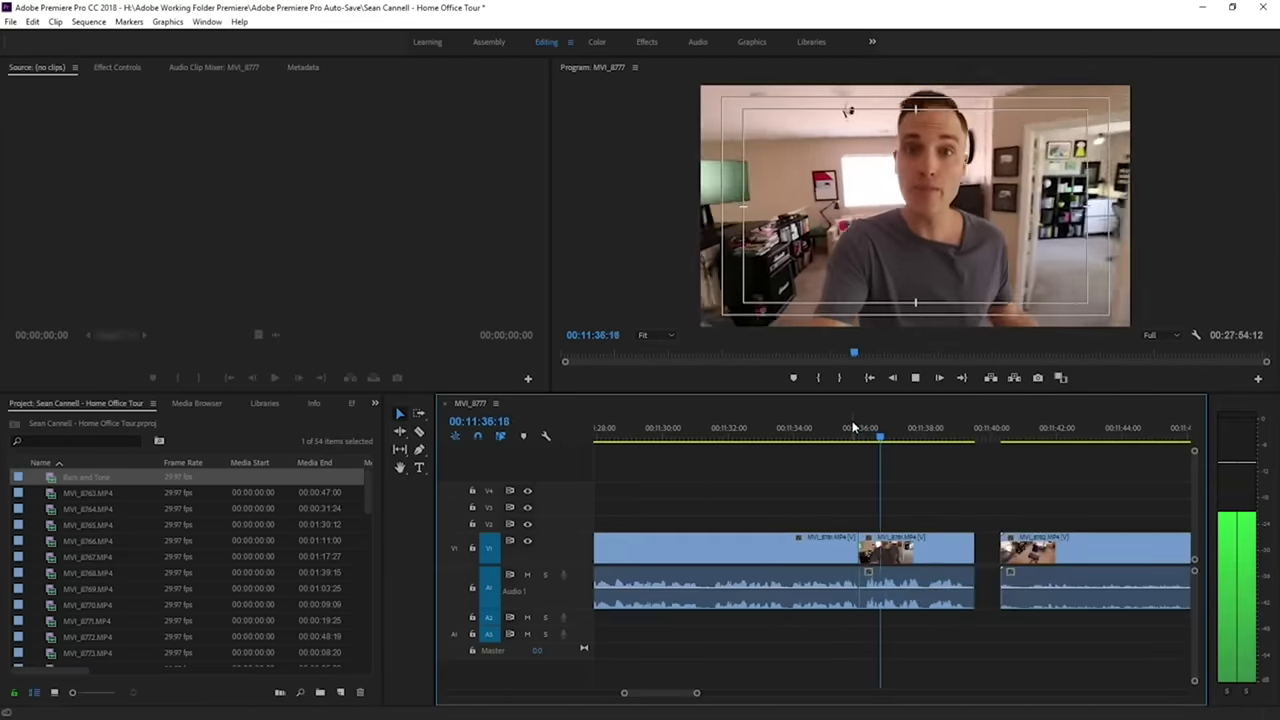
key("=")
left_click_drag(1056, 590, 1048, 592)
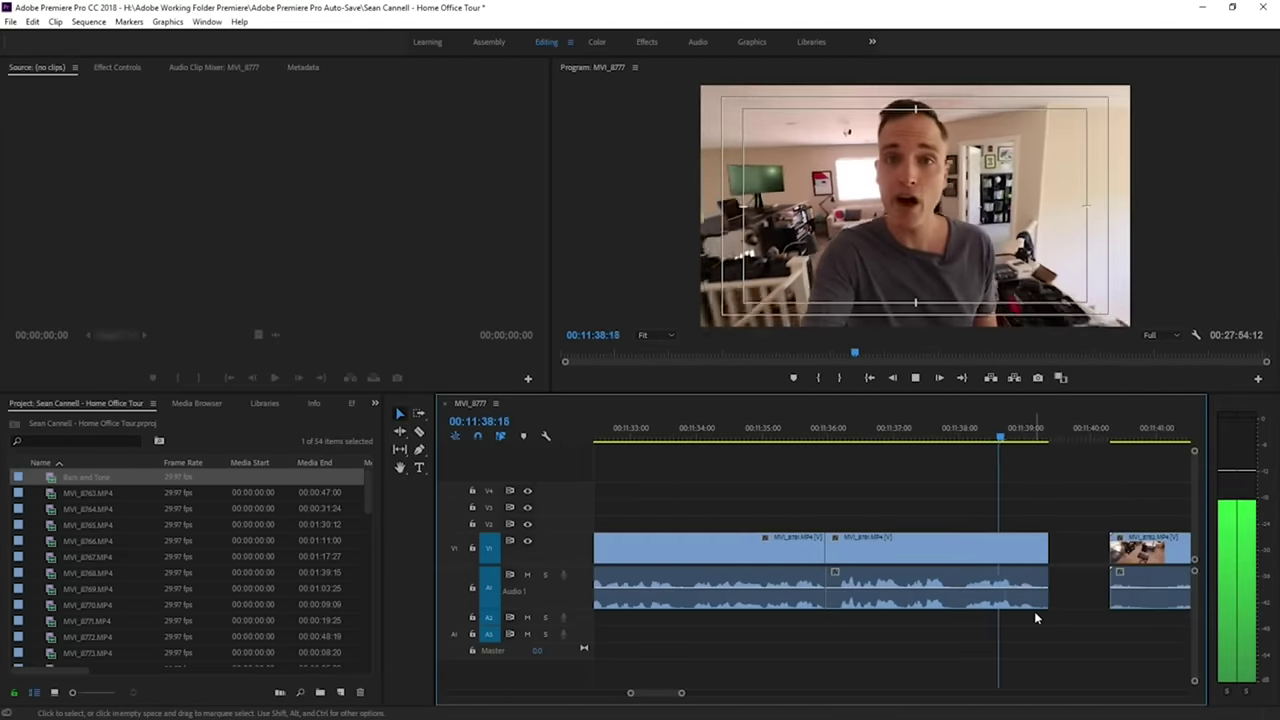
key("-")
key("=")
Preview MVI_8782.MP4 from near its start to about 00:12:17 to find where the usable speech begins.
left_click(1019, 432)
key("-")
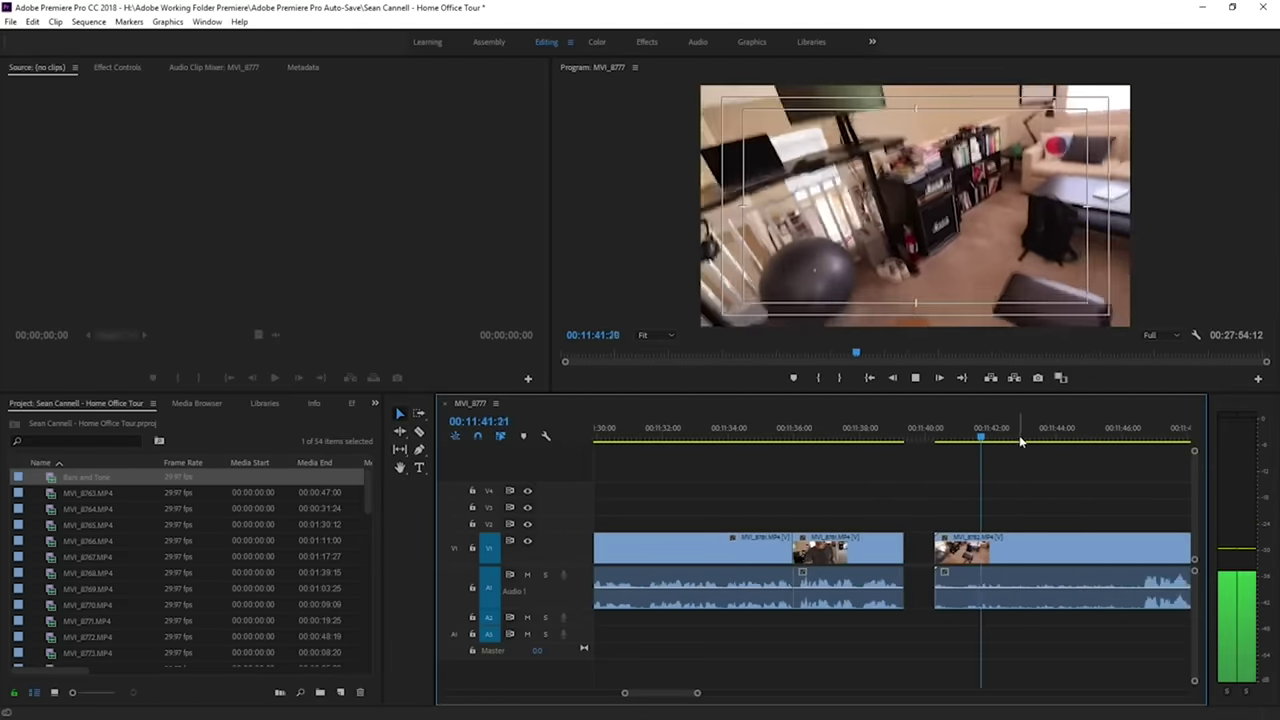
key("-")
key("-")
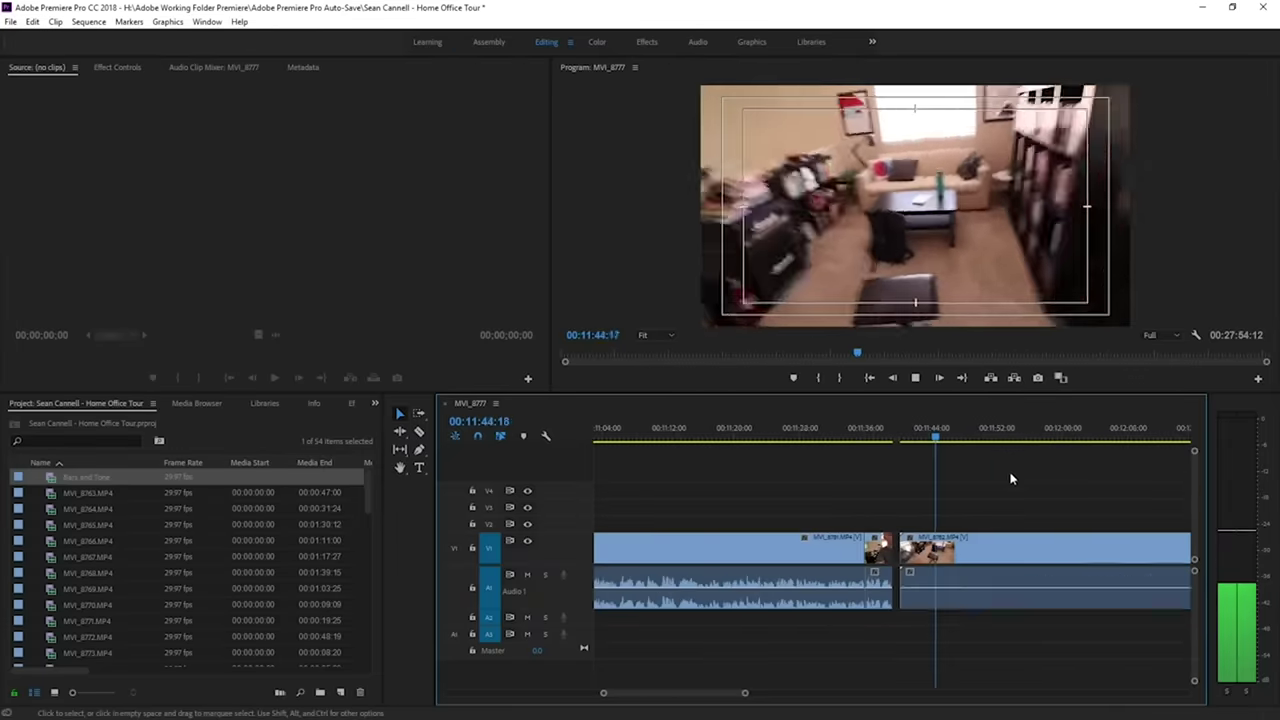
key("-")
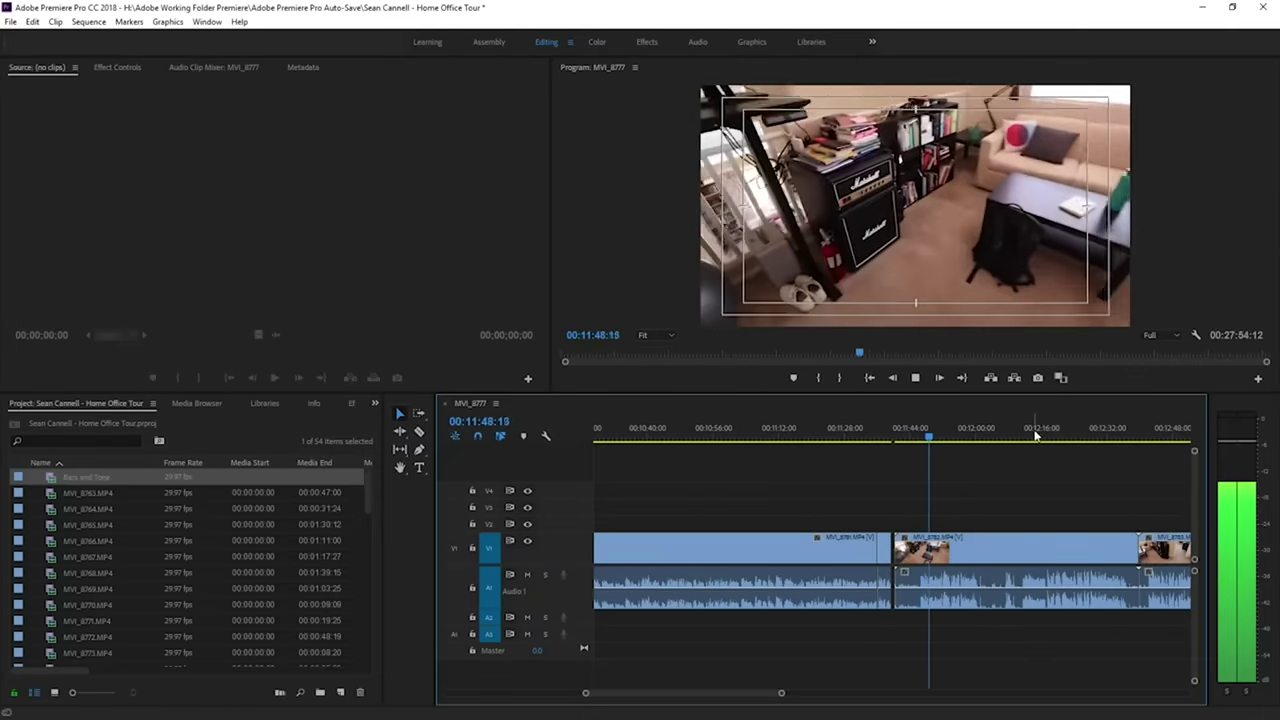
left_click(1036, 435)
key("equal")
key("equal")
key("equal")
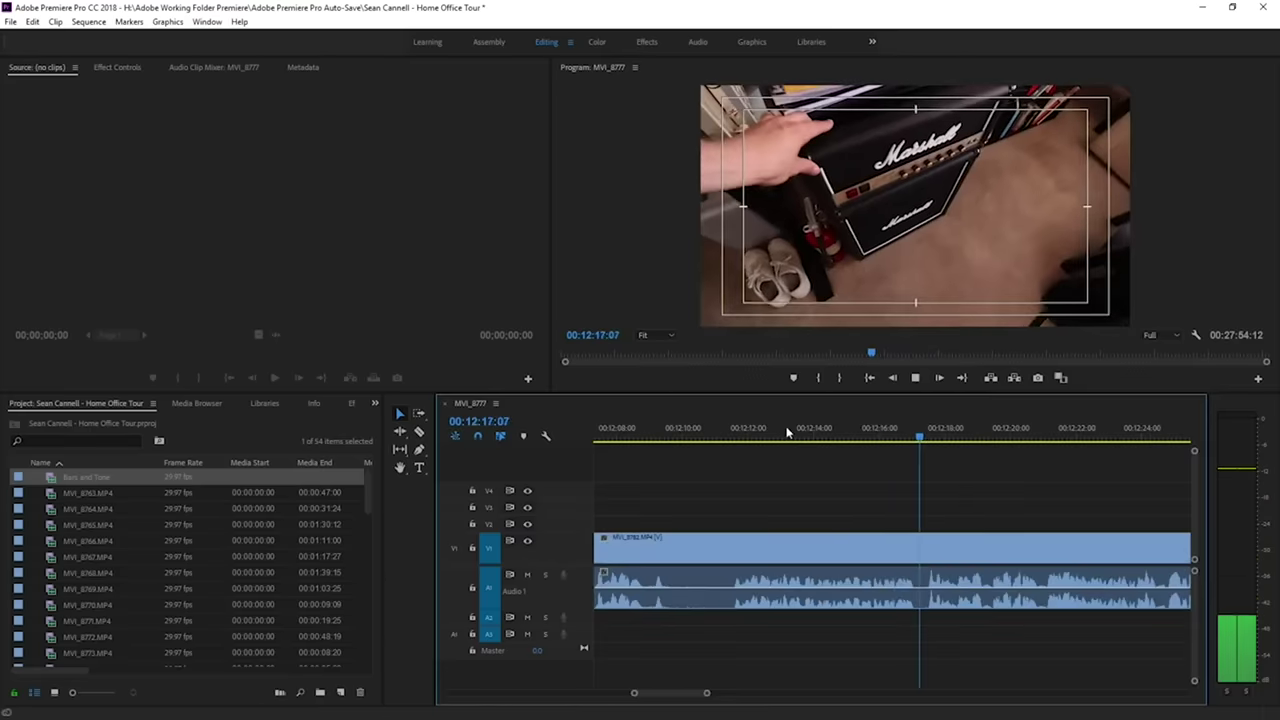
Split MVI_8782.MP4 with the Razor tool at about 00:12:11, before the speech resumes, and delete the part in front of the cut.
left_click(734, 433)
key("c")
left_click(727, 588)
key("v")
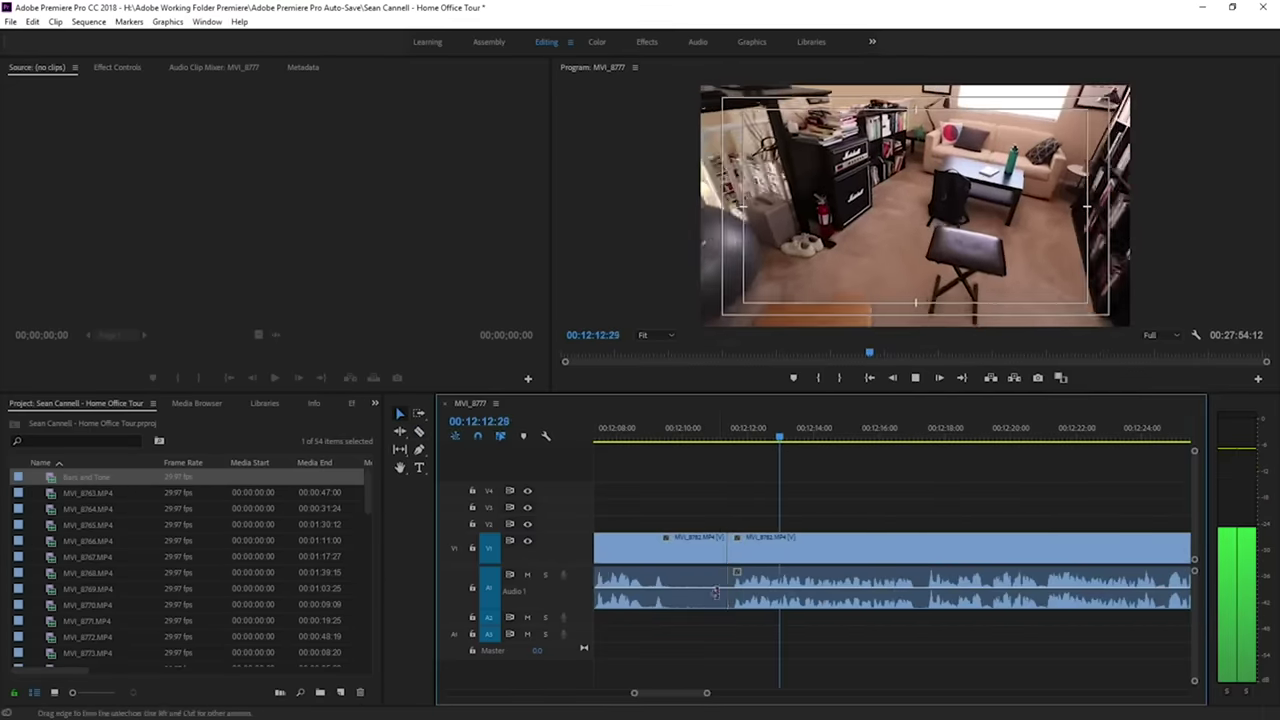
left_click(715, 593)
key("Delete")
Adjust the audio gain of the remaining MVI_8782.MP4 clip.
right_click(810, 585)
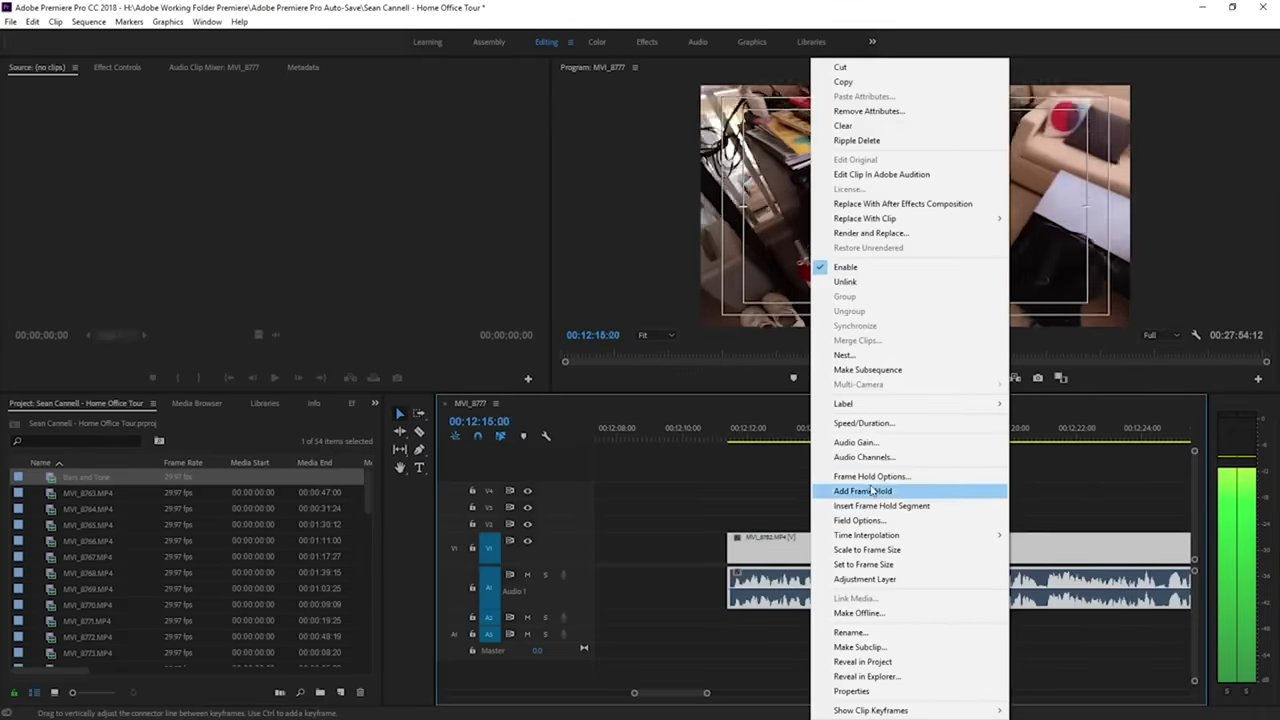
left_click(856, 442)
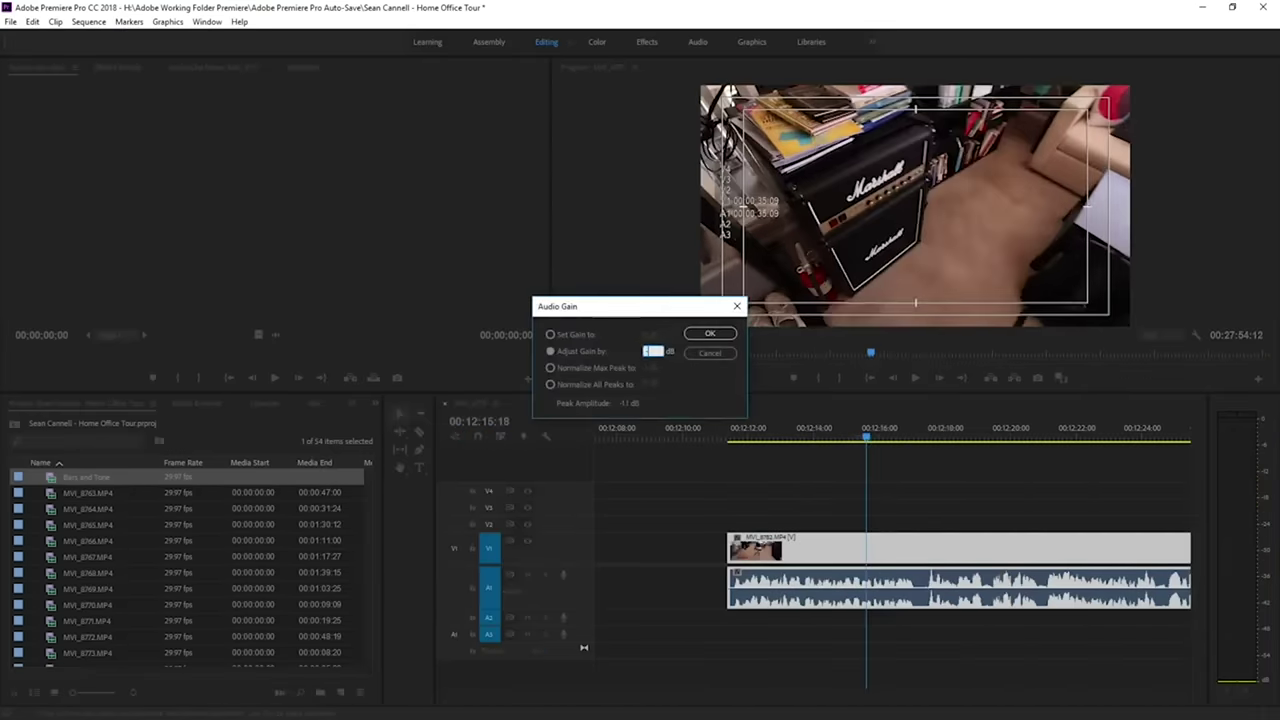
key("Return")
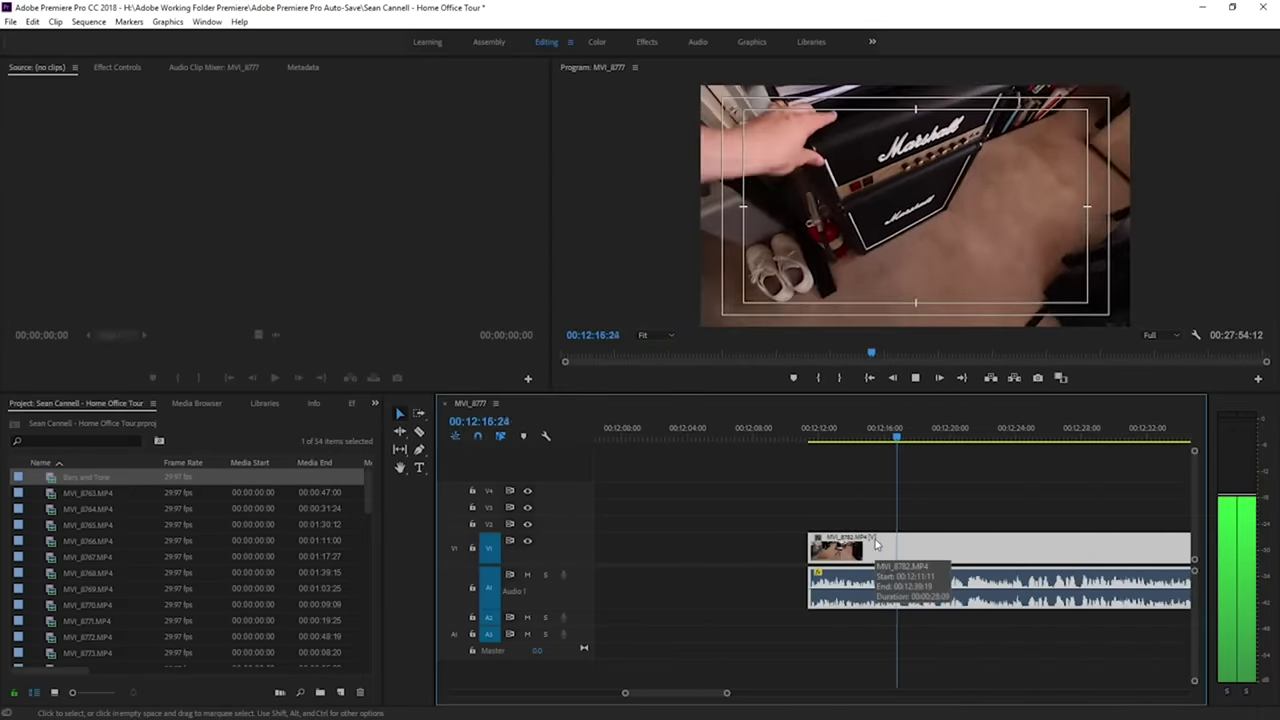
Review the remaining MVI_8782.MP4 clip and trim its end to about 00:12:37.
key("equal")
key("minus")
key("minus")
key("minus")
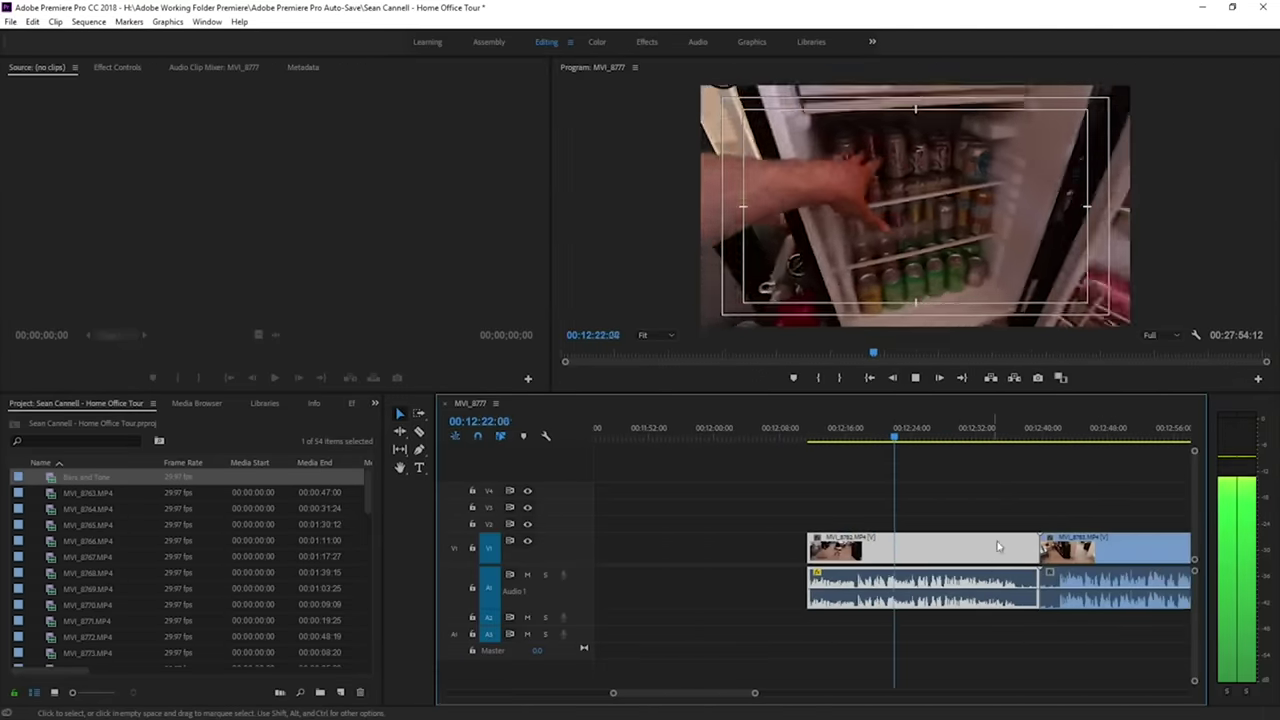
key("equal")
left_click_drag(1154, 575, 1108, 573)
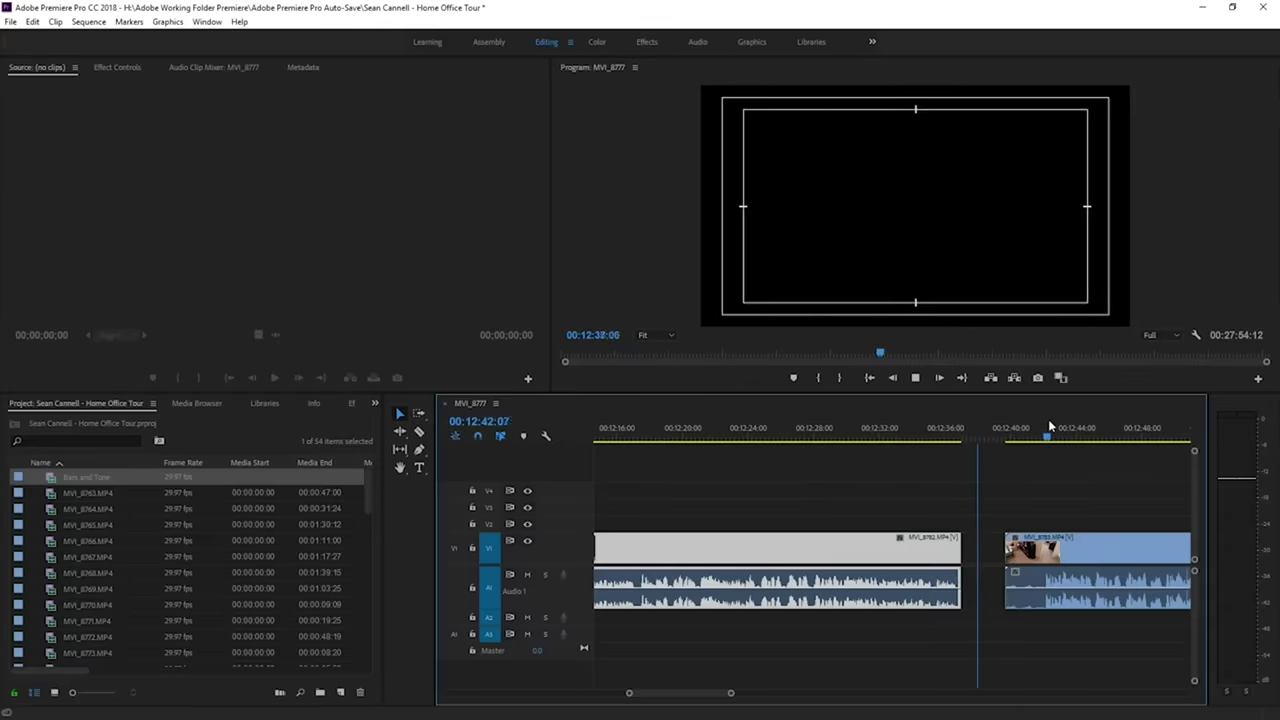
Trim the start of MVI_8783.MP4 to about 00:12:42 and adjust the clip's audio gain.
left_click_drag(810, 545, 885, 541)
right_click(934, 550)
left_click(980, 445)
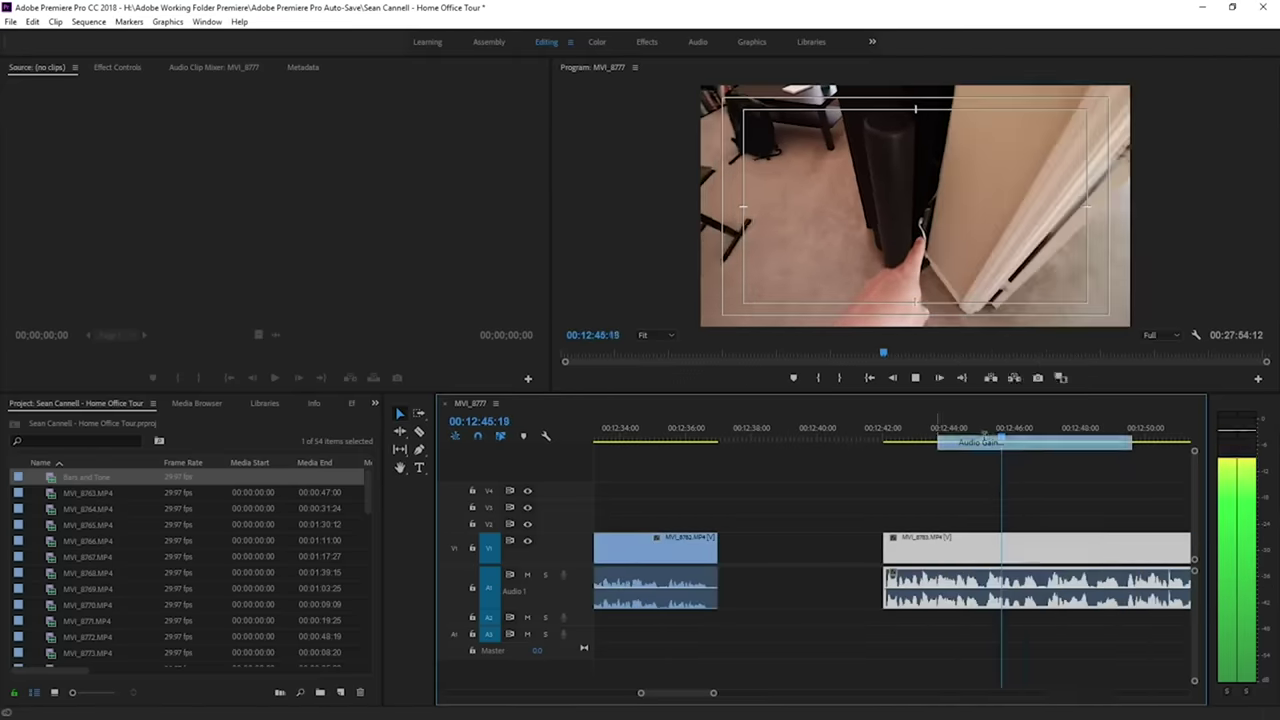
key("Return")
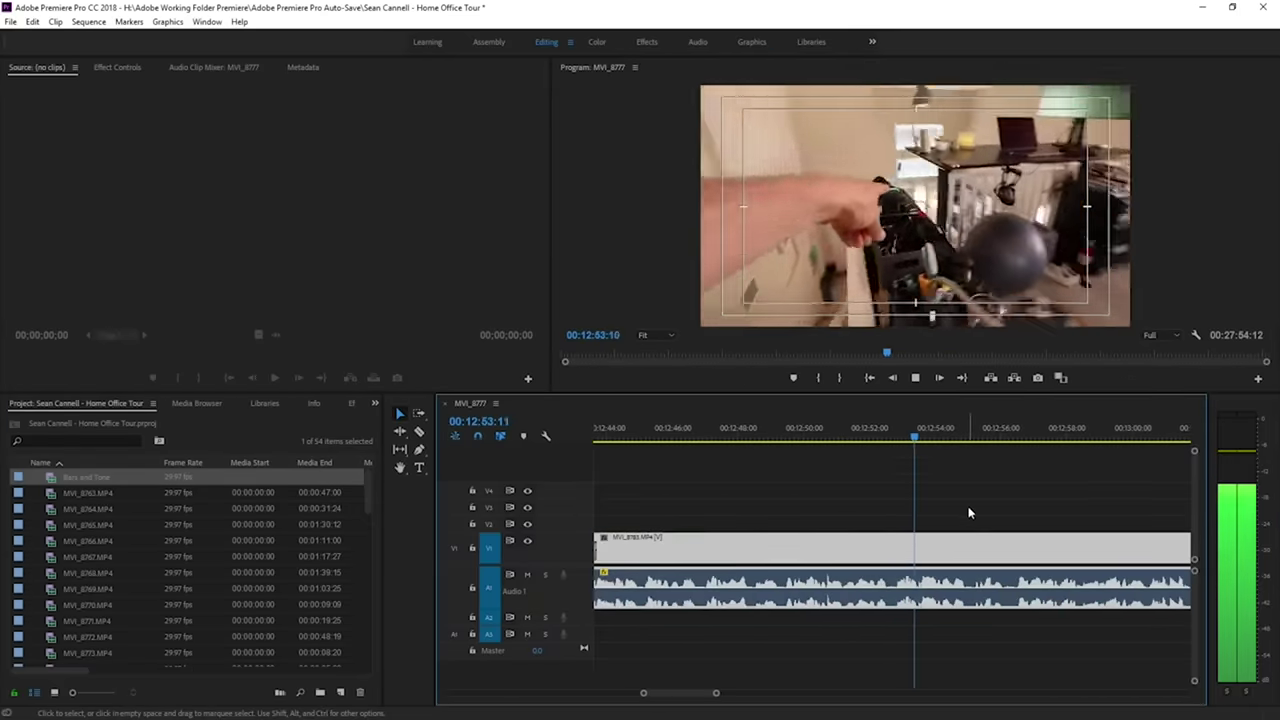
Review MVI_8783.MP4 up to the desk decor shot and split it with the Razor tool at about 00:13:11.
key("minus")
key("minus")
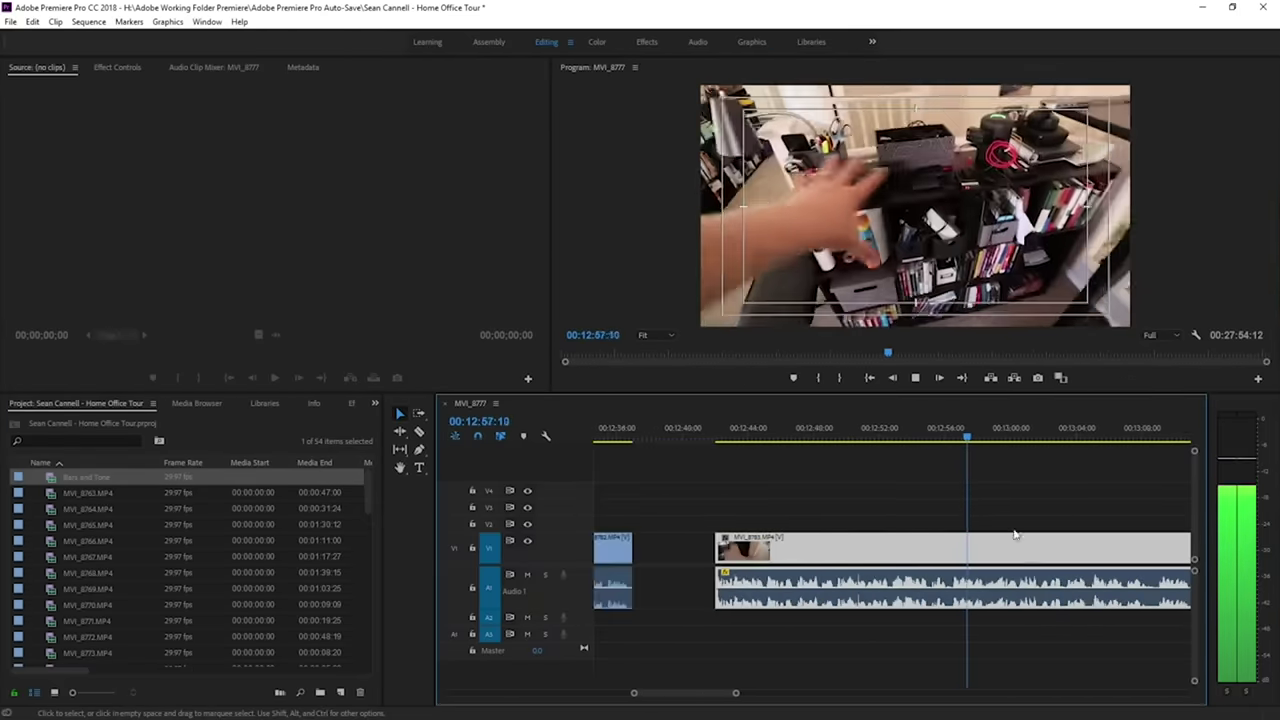
key("equal")
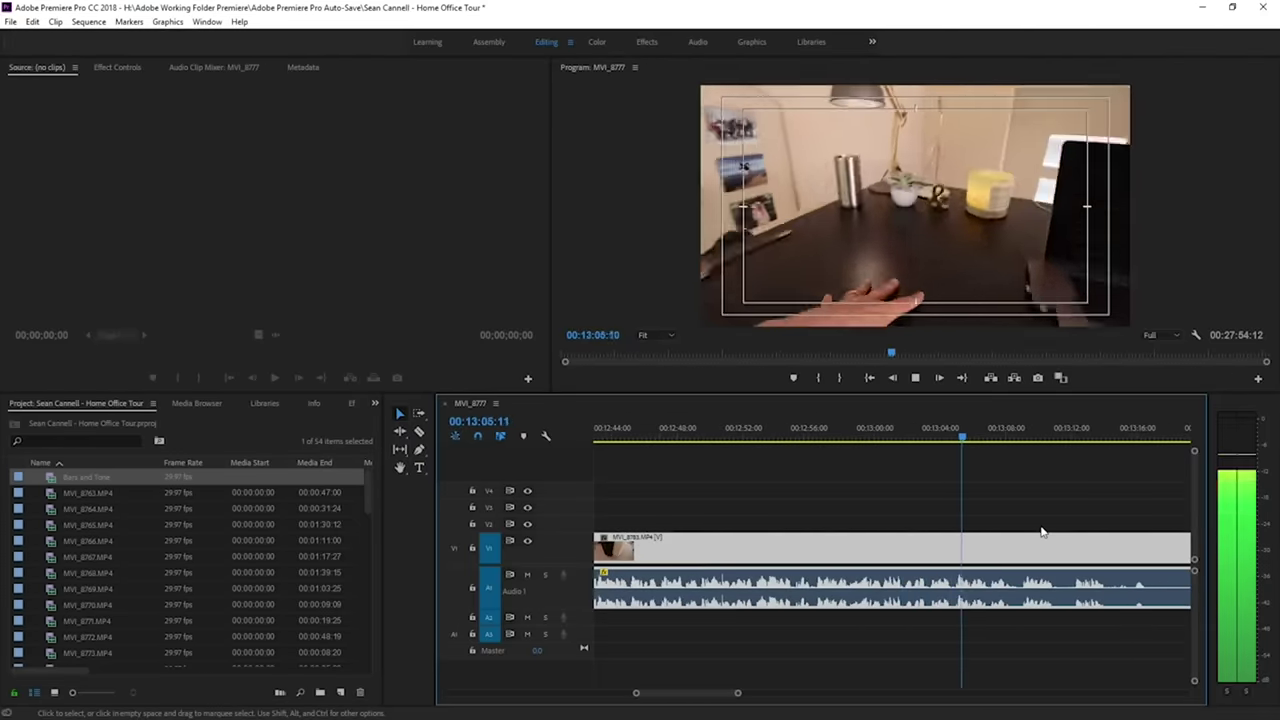
key("minus")
key("equal")
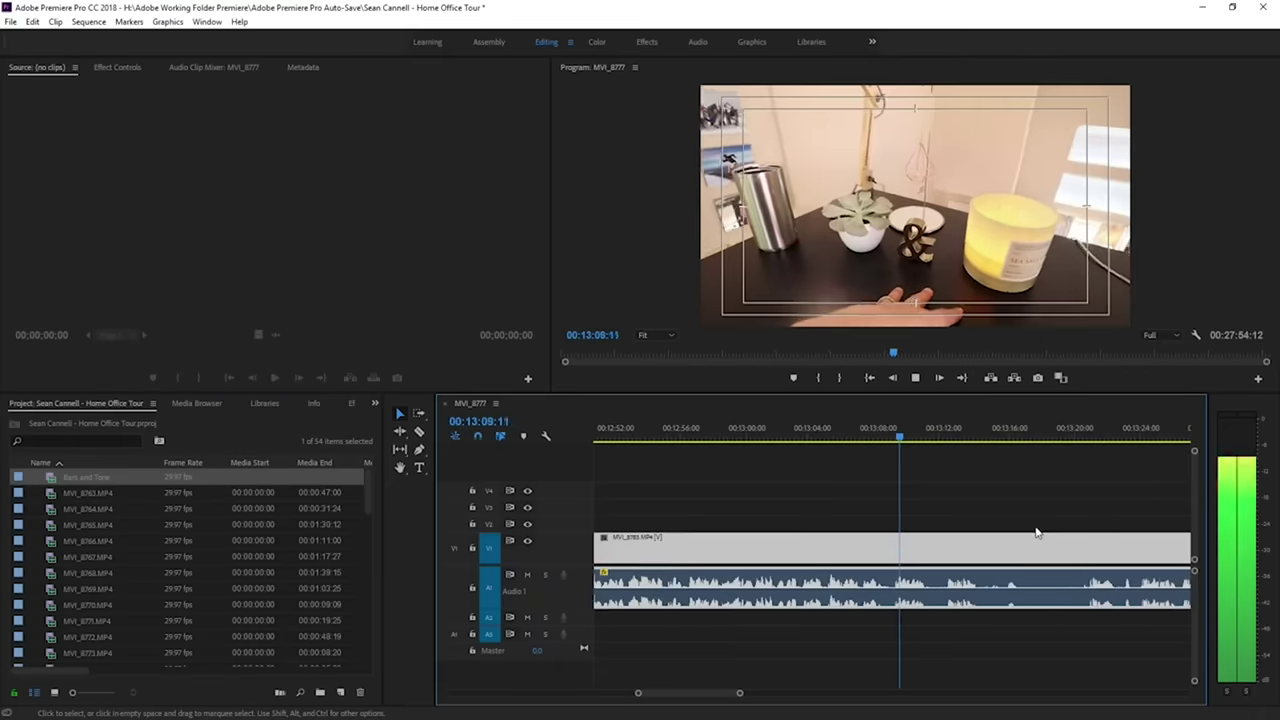
key("equal")
key("c")
left_click(937, 590)
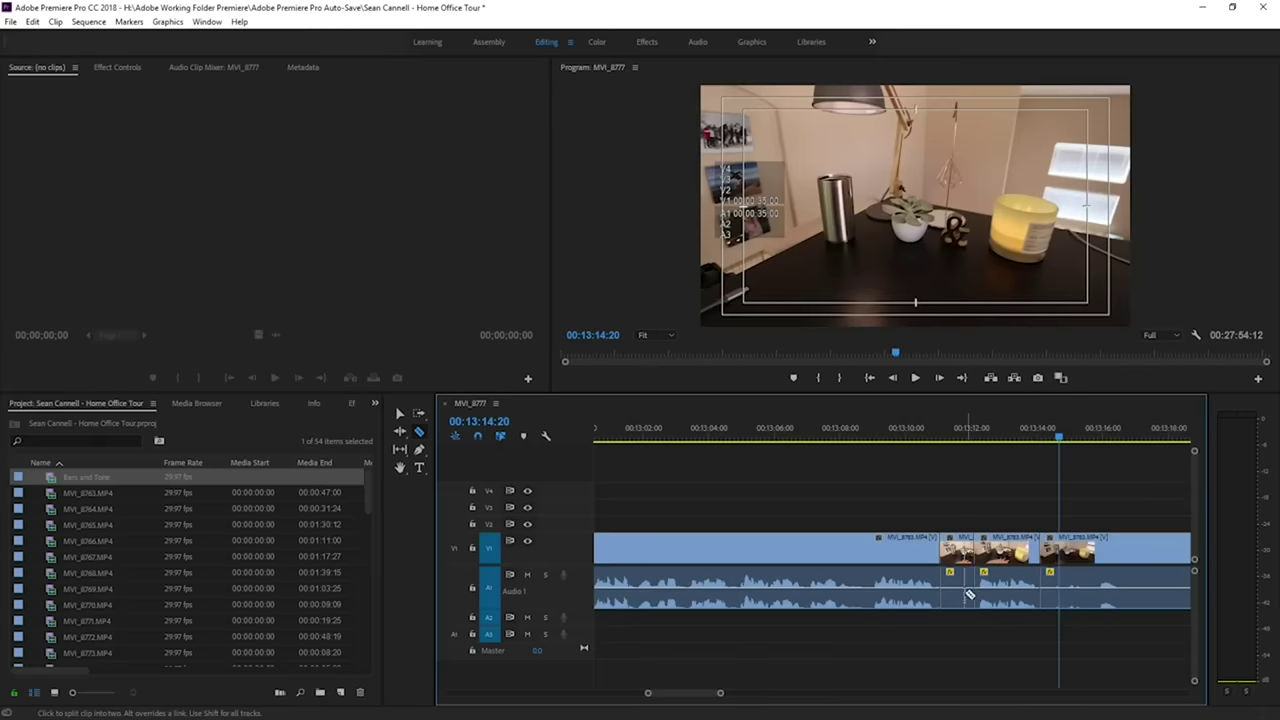
Cut out the short section of MVI_8783.MP4 between about 00:13:11 and 00:13:12, close the gap and play the result.
left_click_drag(892, 553, 884, 558)
left_click(966, 587)
left_click(949, 586)
key("Delete")
key("space")
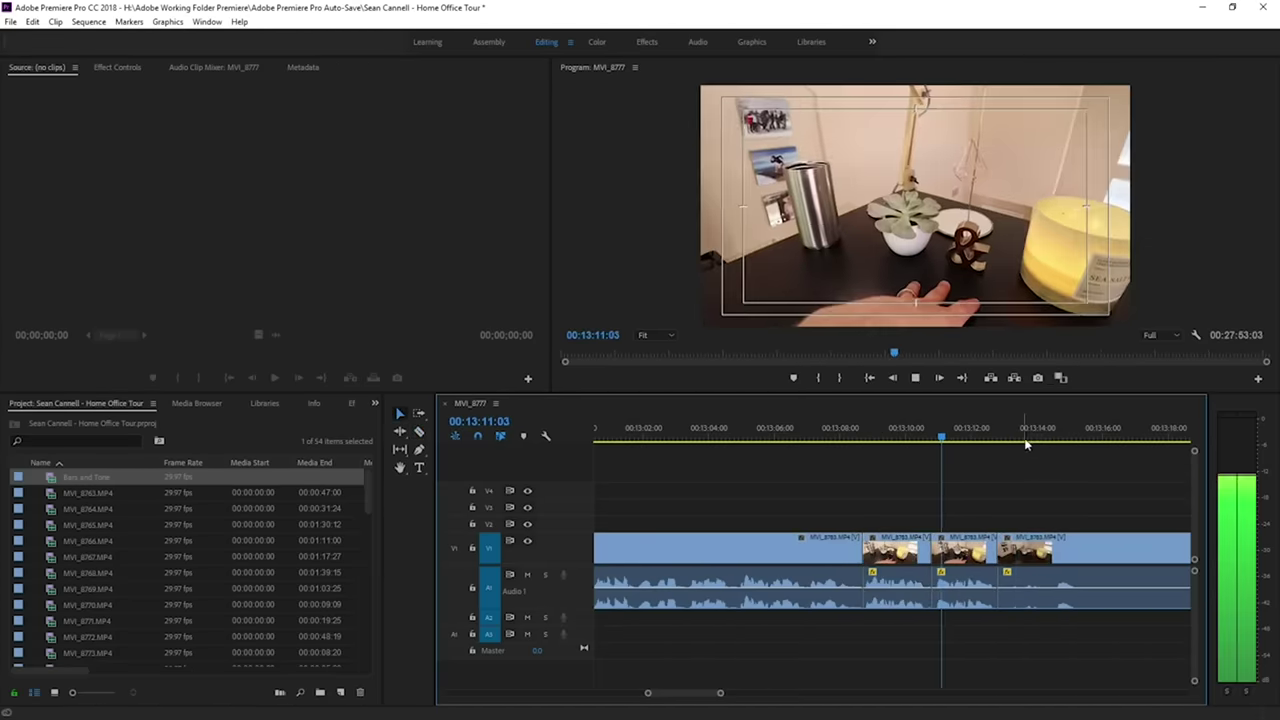
Skim MVI_8783.MP4 from about 00:13:14 to 00:13:28 to find where the next usable part begins.
left_click(1052, 436)
key("space")
key("minus")
key("minus")
left_click(974, 434)
key("space")
key("equal")
key("equal")
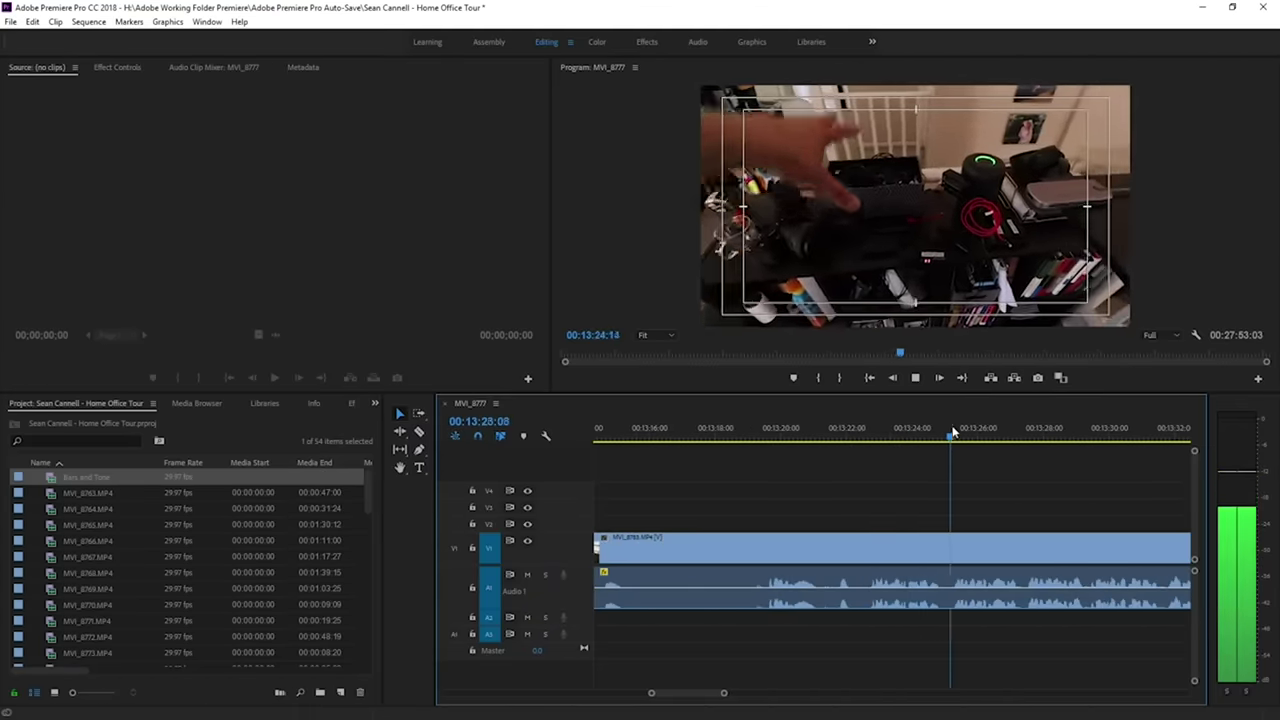
Split MVI_8783.MP4 at about 00:13:25 and delete the piece in front of the cut.
left_click(953, 587)
key("v")
left_click(919, 601)
key("Delete")
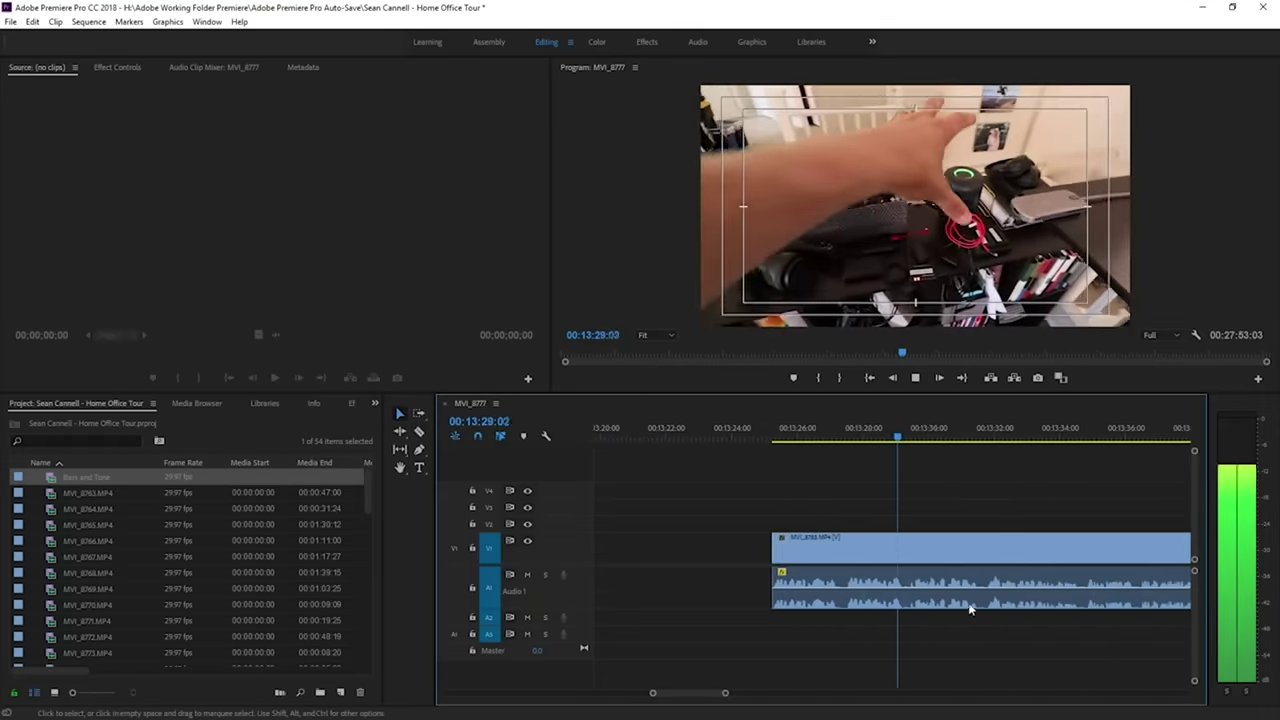
Review the remaining part of MVI_8783.MP4 and trim its start to about 00:13:27:17.
left_click(985, 436)
left_click(1079, 429)
key("minus")
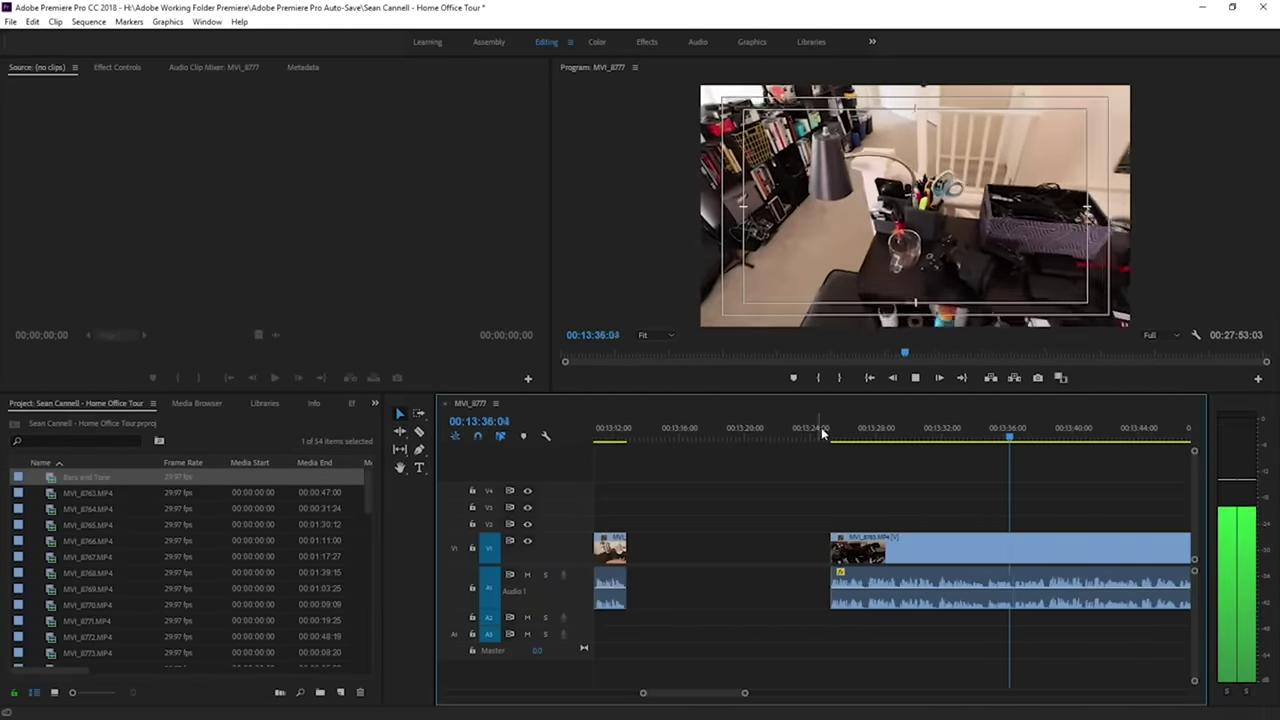
key("equal")
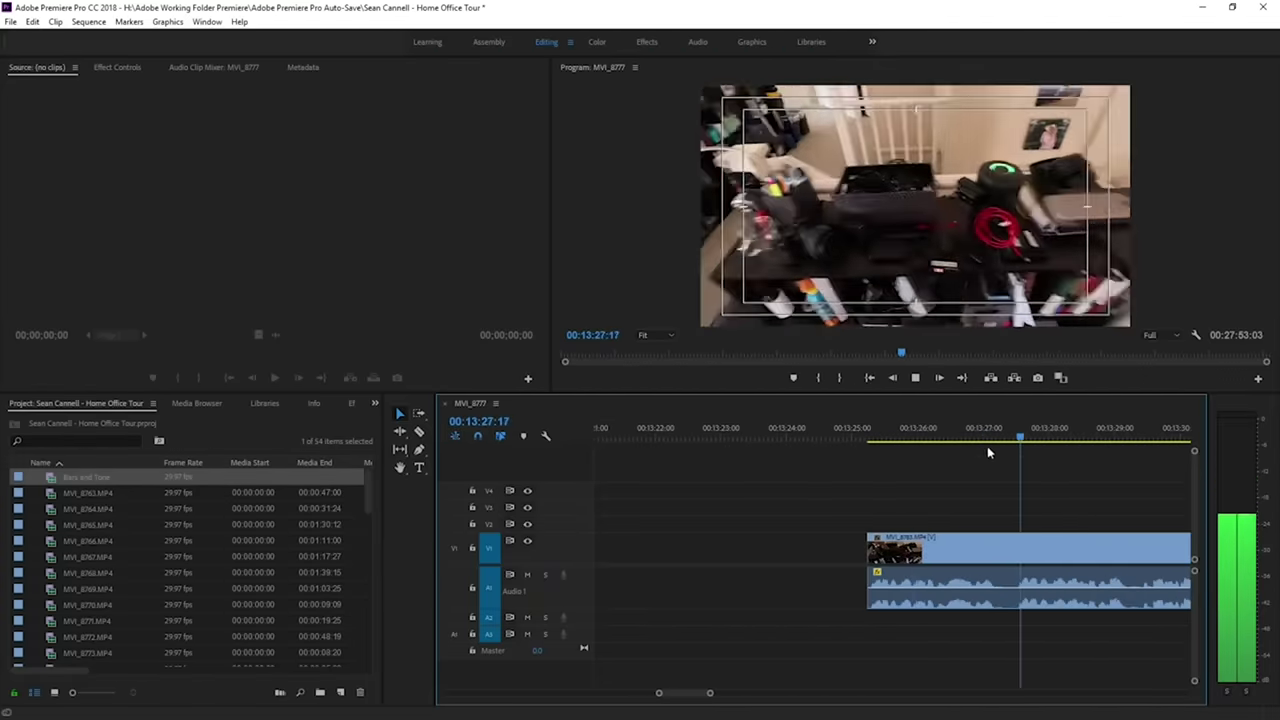
left_click_drag(869, 548, 1021, 542)
Close the gap between the two MVI_8783.MP4 parts at about 00:13:12.
key("minus")
key("minus")
key("minus")
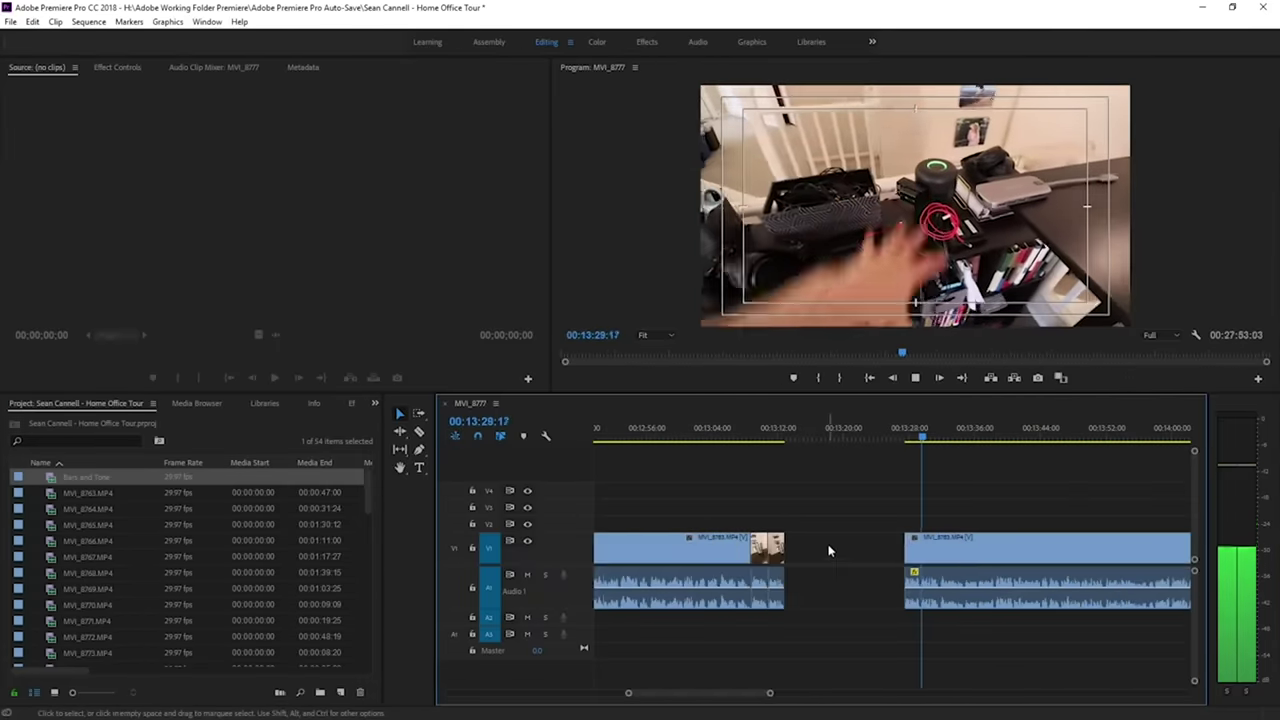
left_click(828, 556)
key("Delete")
Play on through the rest of MVI_8783.MP4 to about 00:14:17 to review the footage.
key("equal")
key("equal")
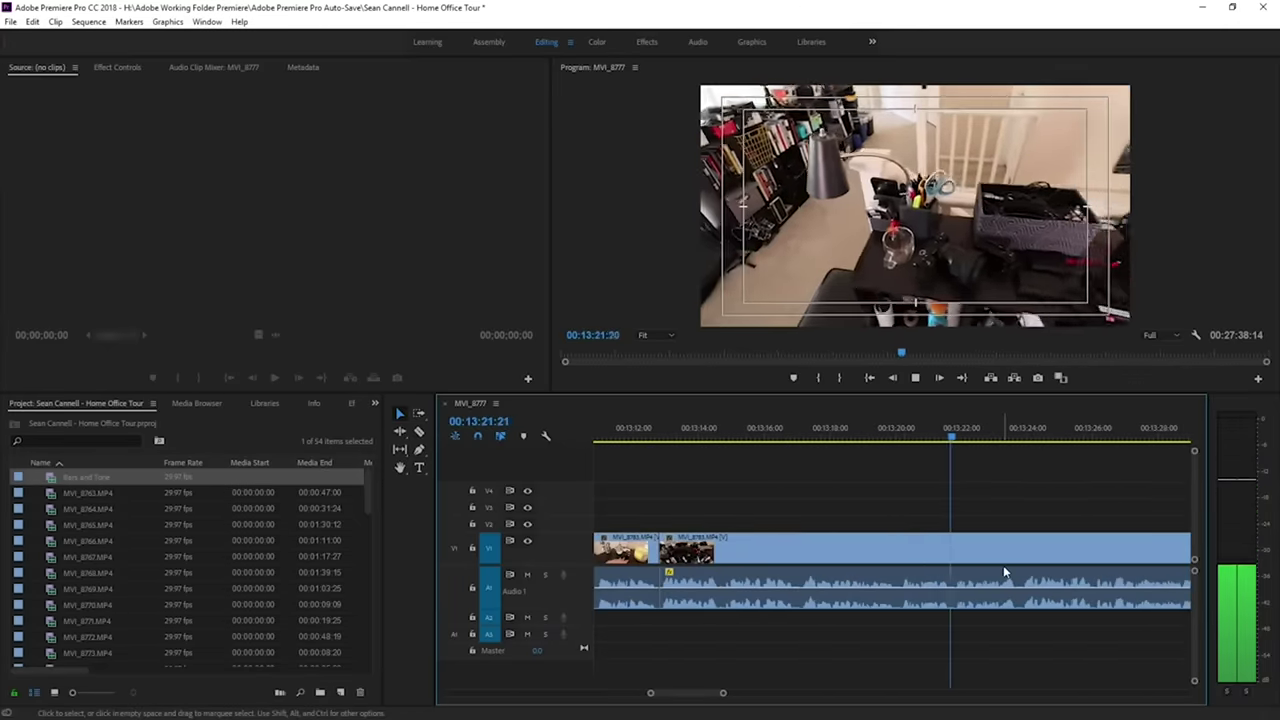
key("minus")
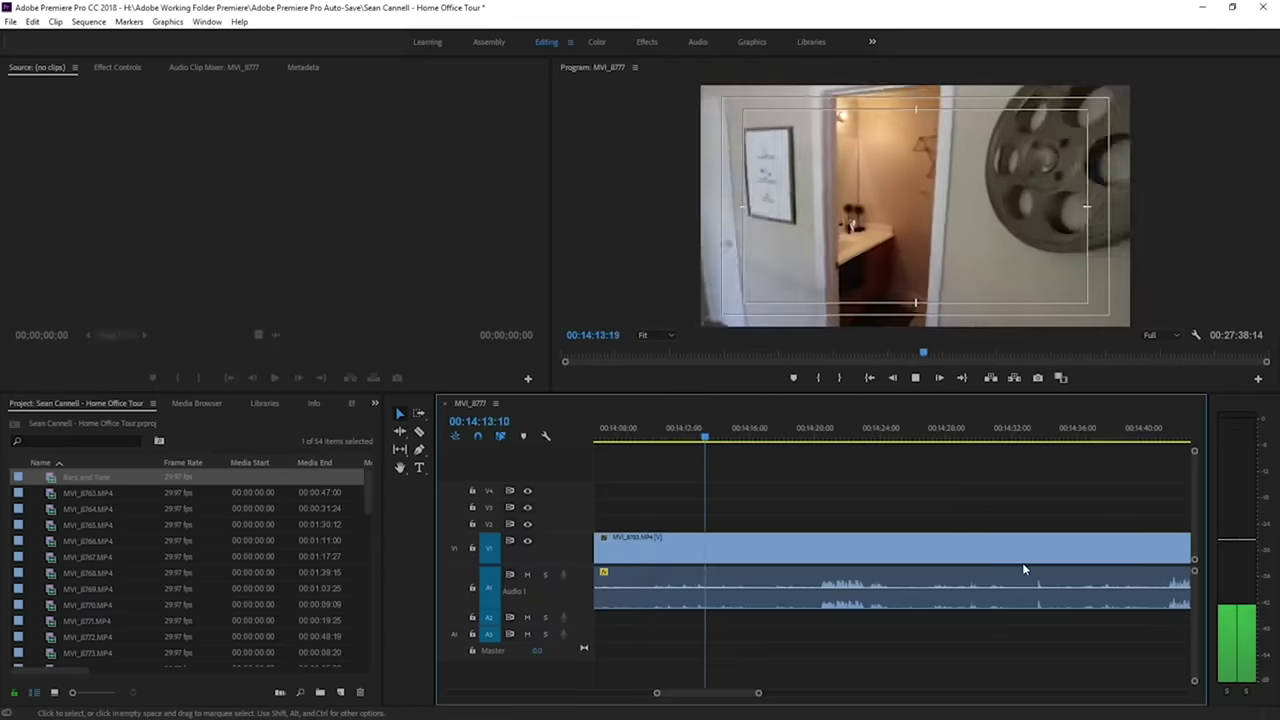
key("minus")
key("minus")
key("minus")
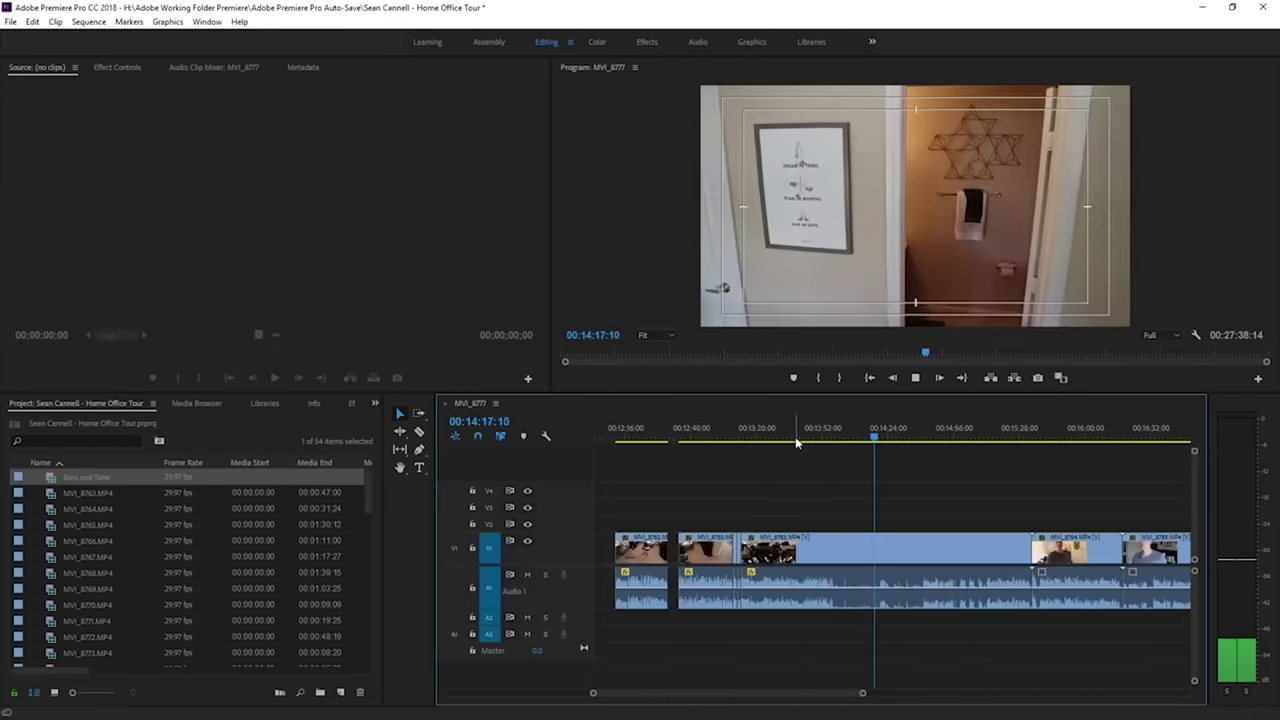
Go back to the empty space before MVI_8781.MP4 at about 00:08:45 and ripple-delete it.
key("minus")
key("minus")
key("minus")
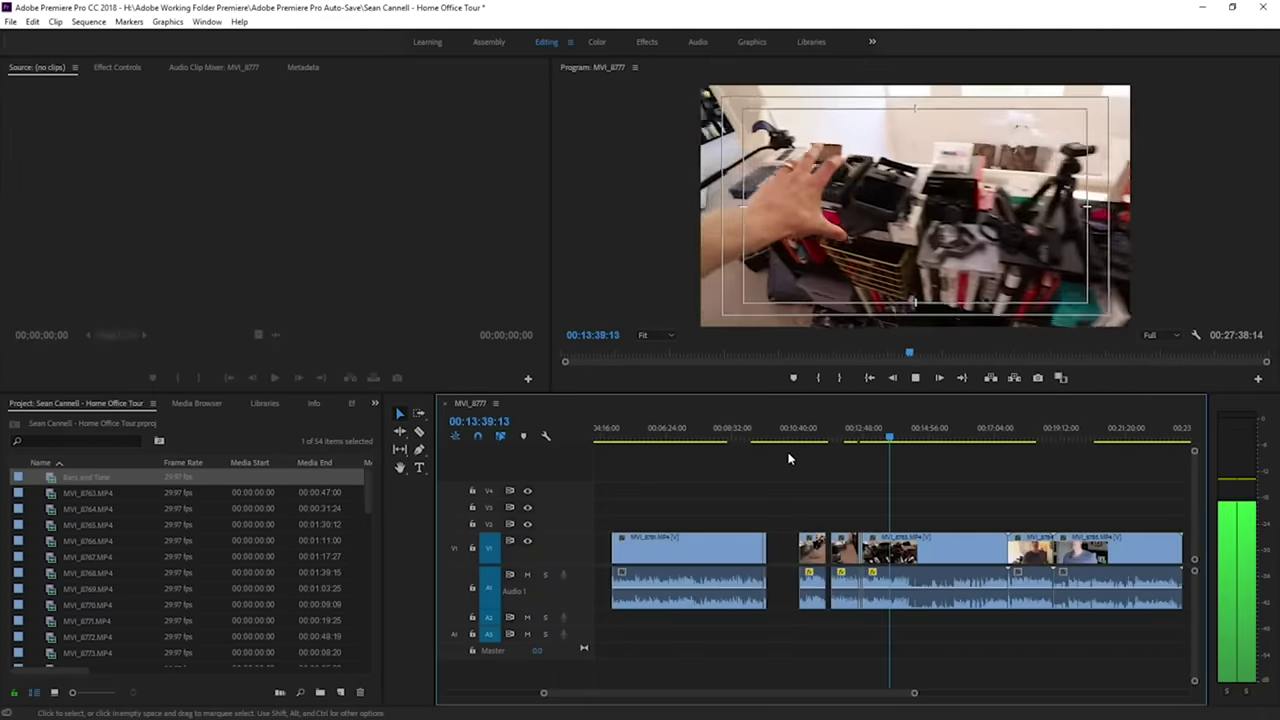
key("minus")
left_click(736, 435)
key("equal")
key("equal")
key("equal")
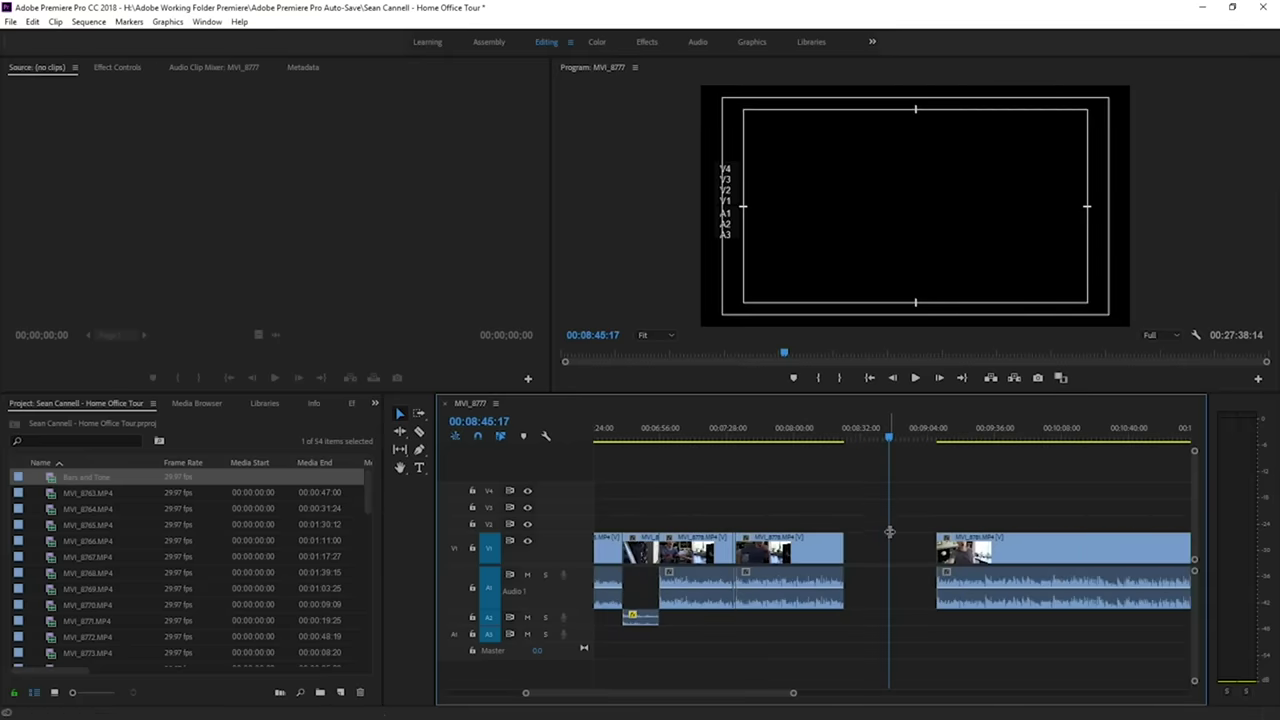
right_click(888, 543)
left_click(916, 556)
Play the end of MVI_8781.MP4 from about 00:10:42 and ripple-delete the empty space before MVI_8782.MP4.
key("minus")
left_click(1014, 432)
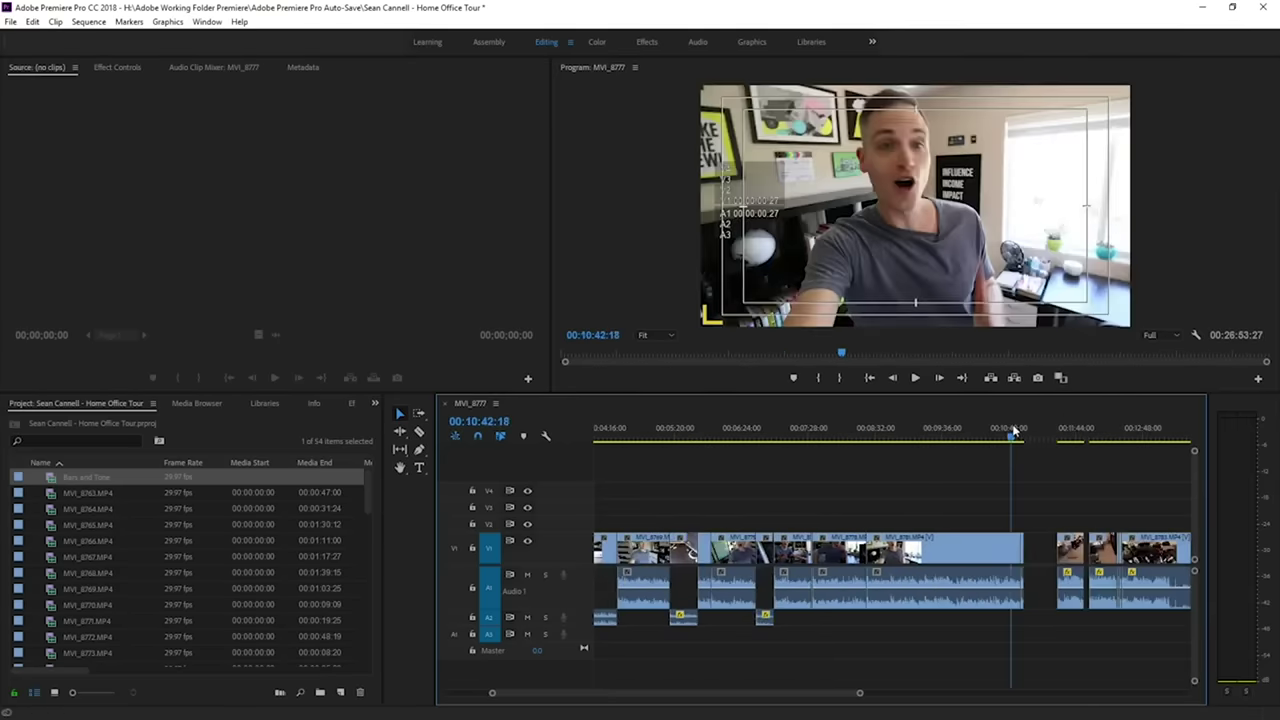
key("equal")
key("equal")
key("space")
key("equal")
left_click(968, 424)
key("equal")
key("space")
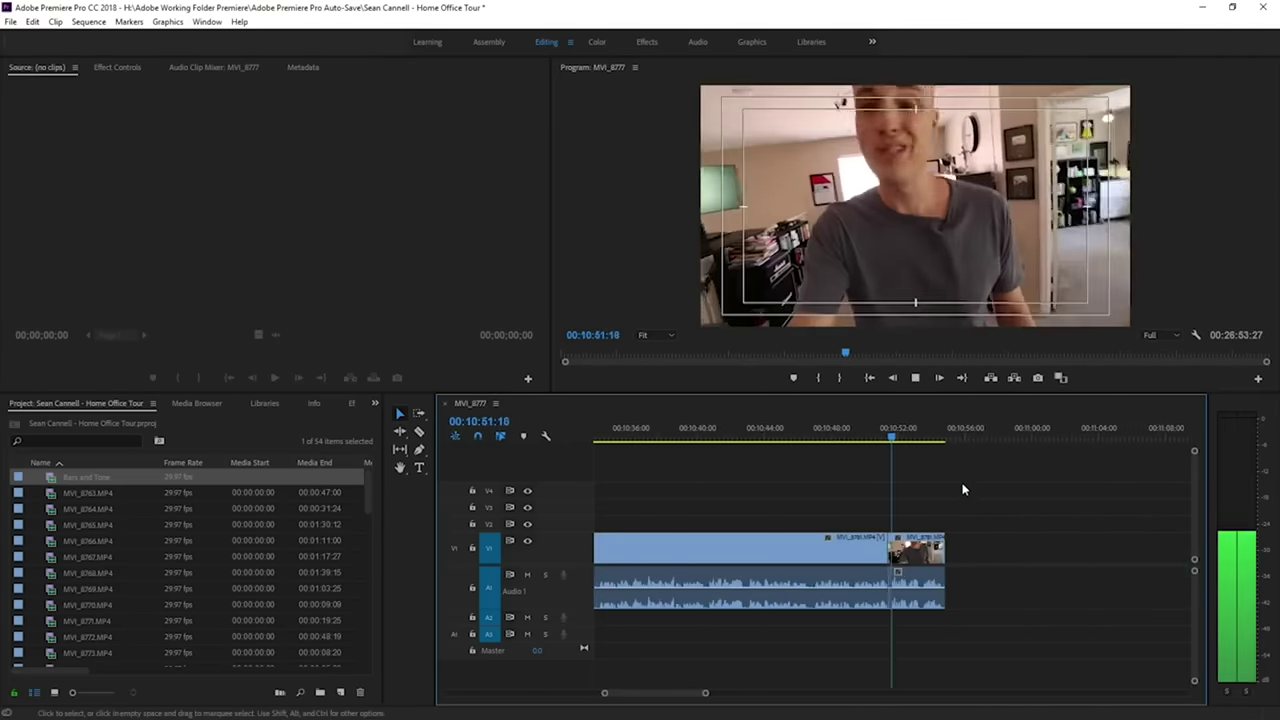
right_click(975, 546)
left_click(1000, 552)
key("minus")
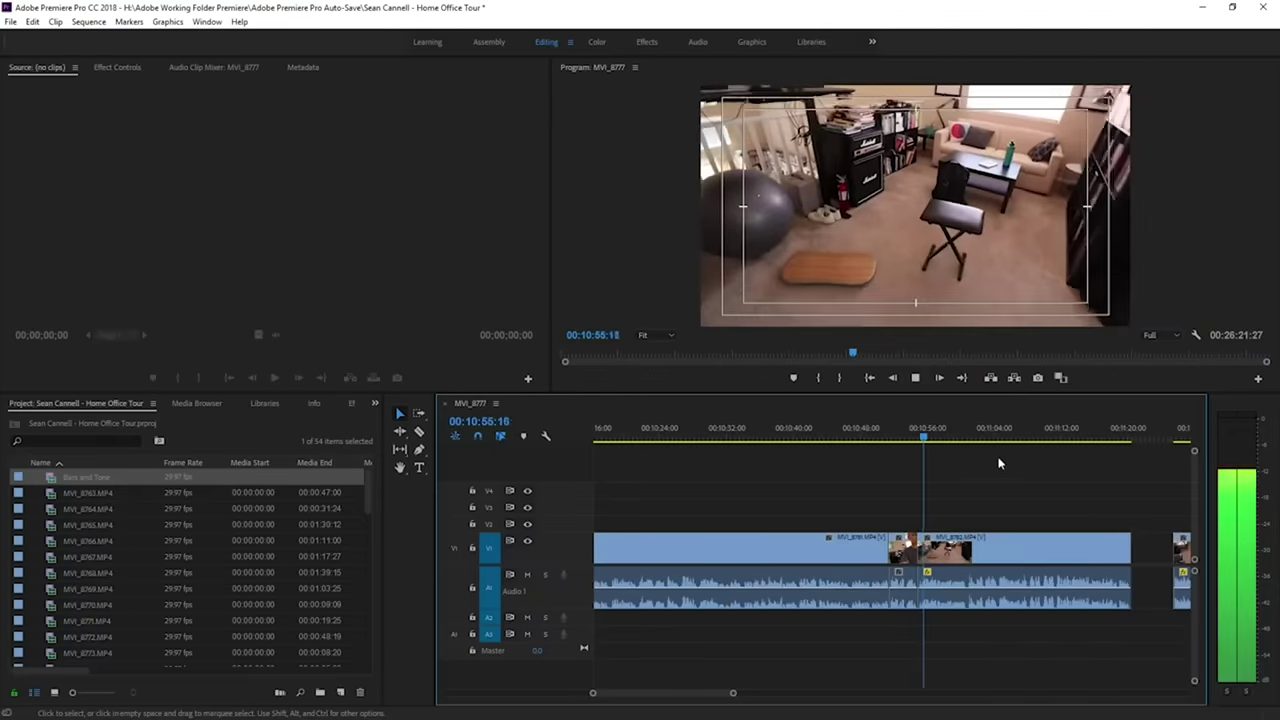
Ripple-delete the empty space at about 00:11:20 and play across the joined cut.
right_click(1147, 544)
left_click(1172, 551)
left_click(1125, 434)
key("equal")
key("equal")
key("equal")
key("space")
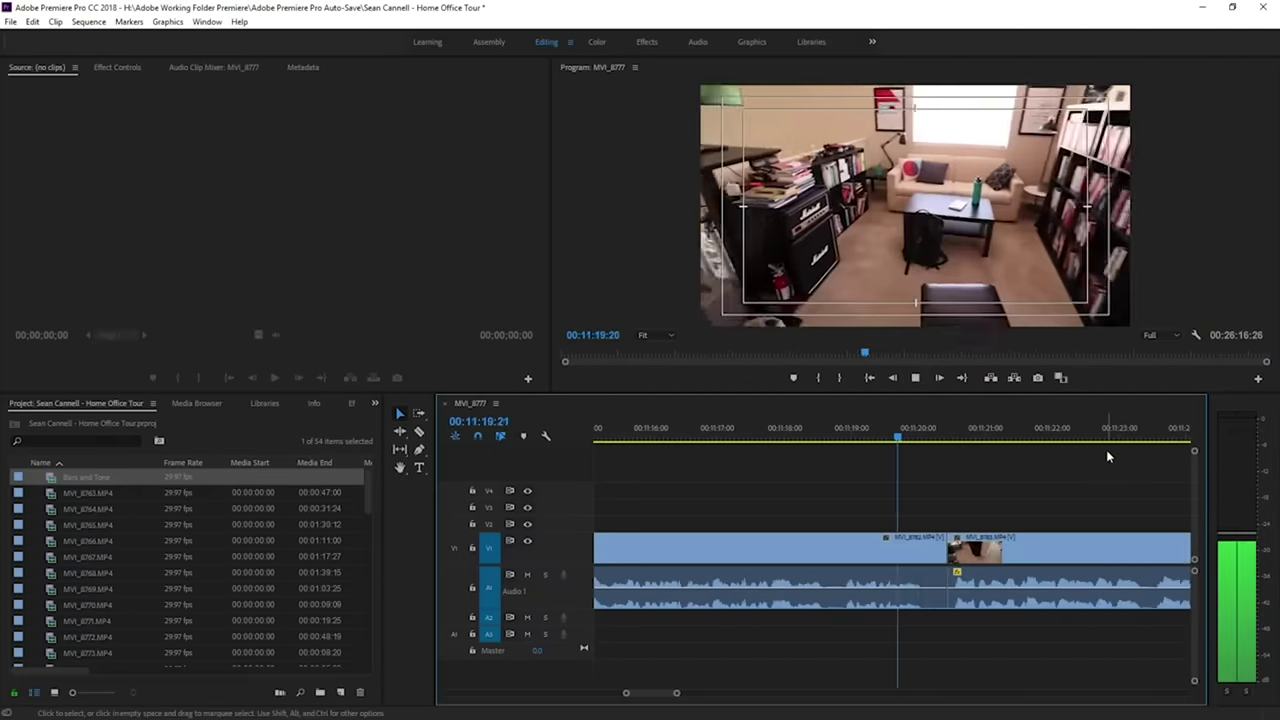
Move the audio of the clip starting at about 00:11:20 to A2 and shift the clip slightly earlier over the preceding clip's end.
left_click_drag(963, 586, 966, 618)
left_click_drag(968, 553, 945, 553)
key("minus")
key("minus")
key("minus")
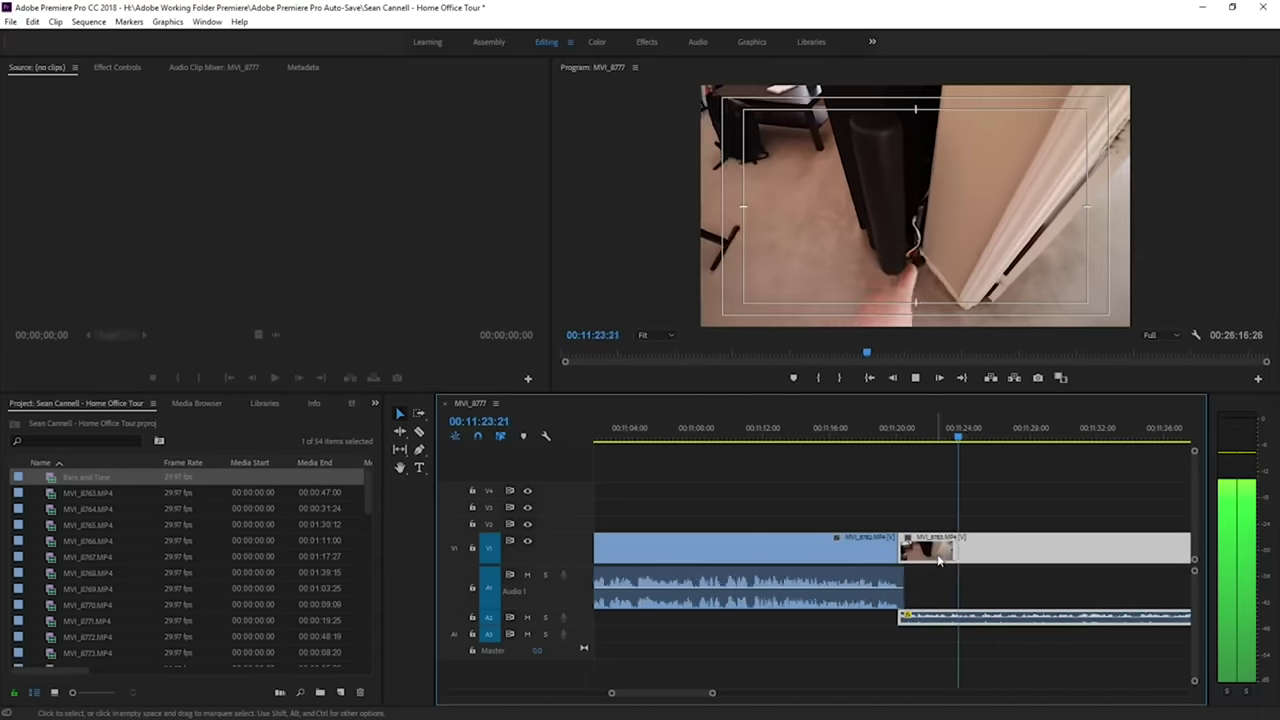
Shift the short MVI_8783.MP4 part at about 00:11:47 earlier so it overlaps the end of the preceding clip.
left_click(1110, 428)
key("equal")
key("equal")
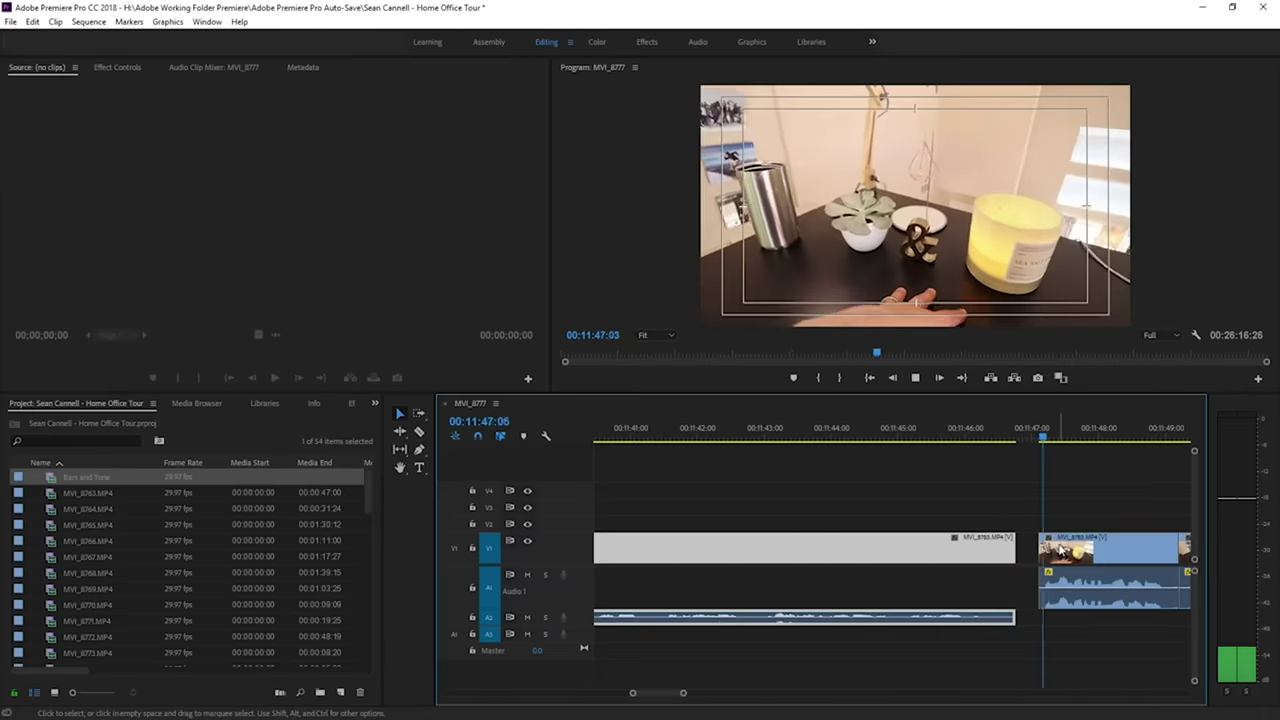
left_click_drag(1062, 551, 1016, 553)
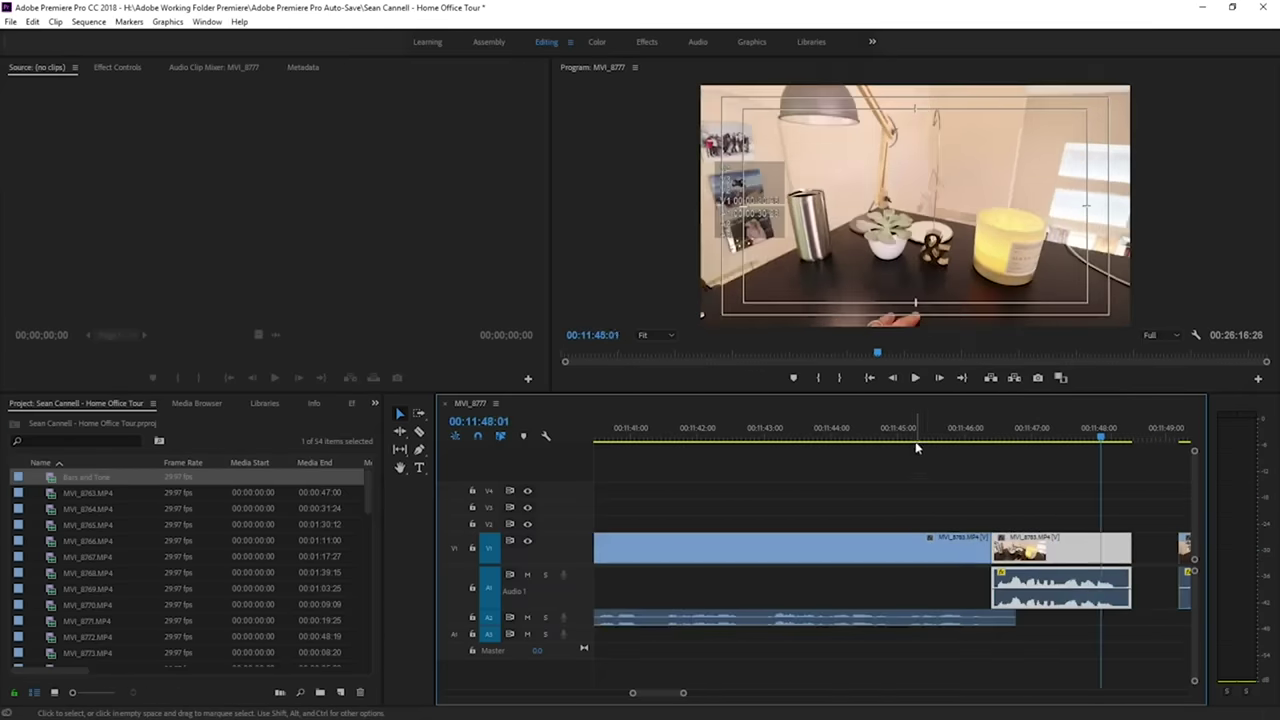
Trim the end of the preceding clip's A2 audio back to the start of the short MVI_8783.MP4 part.
key("equal")
key("space")
left_click_drag(1083, 618, 983, 618)
Put the next short MVI_8783.MP4 part's audio on A2 and shift the part earlier to overlap the preceding one at about 00:11:48.
left_click_drag(1067, 550, 1018, 551)
key("space")
key("minus")
key("minus")
left_click_drag(1053, 591, 1017, 615)
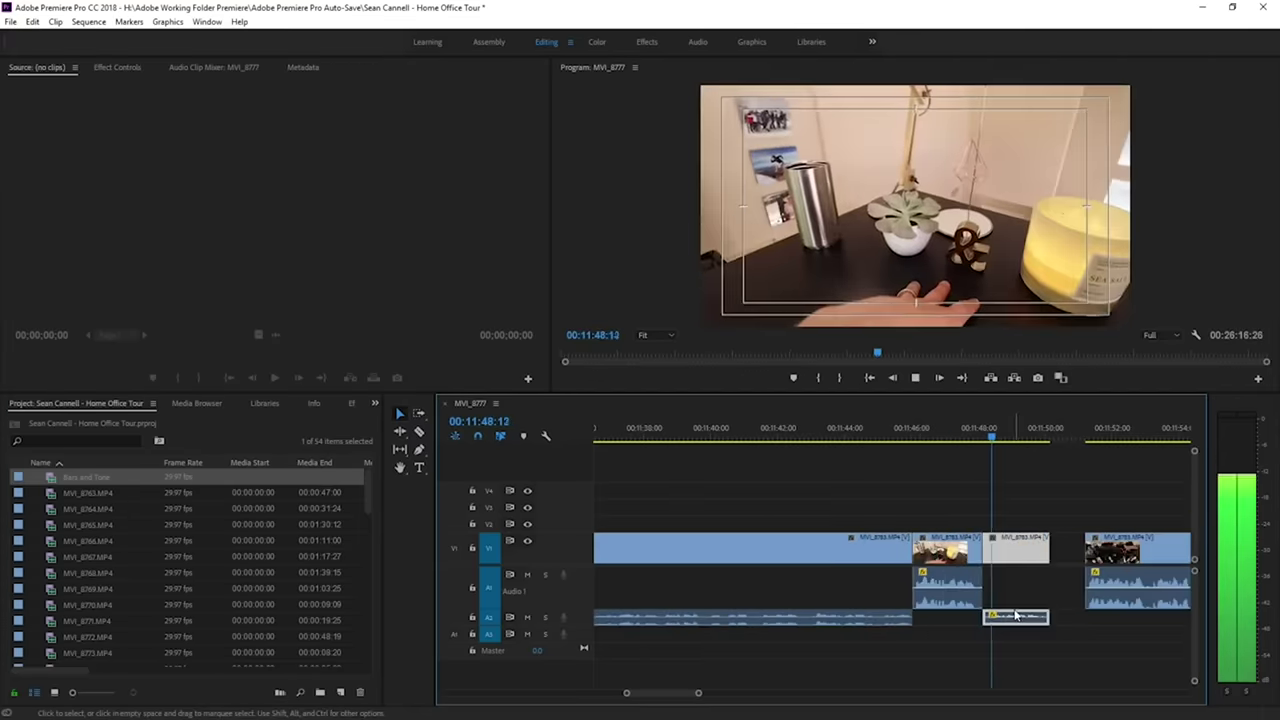
key("equal")
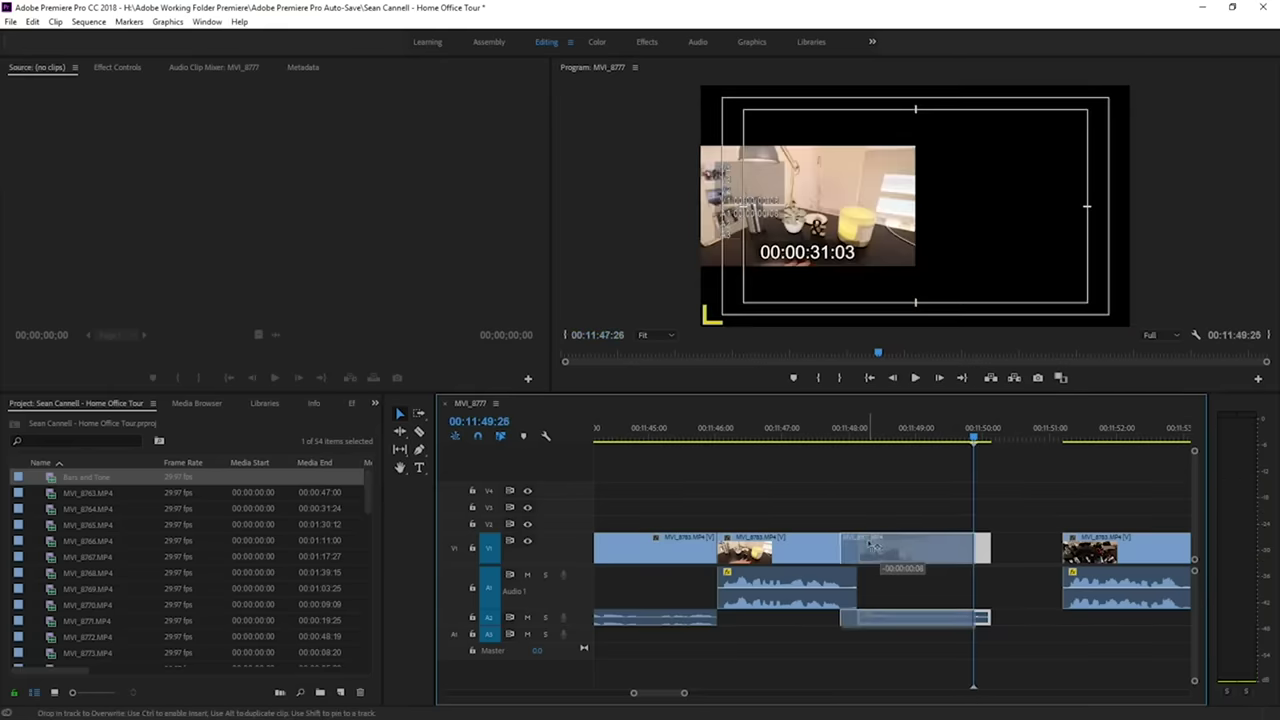
key("minus")
Ripple-delete the empty space before the MVI_8783.MP4 part at about 00:11:50.
left_click(961, 551)
key("Delete")
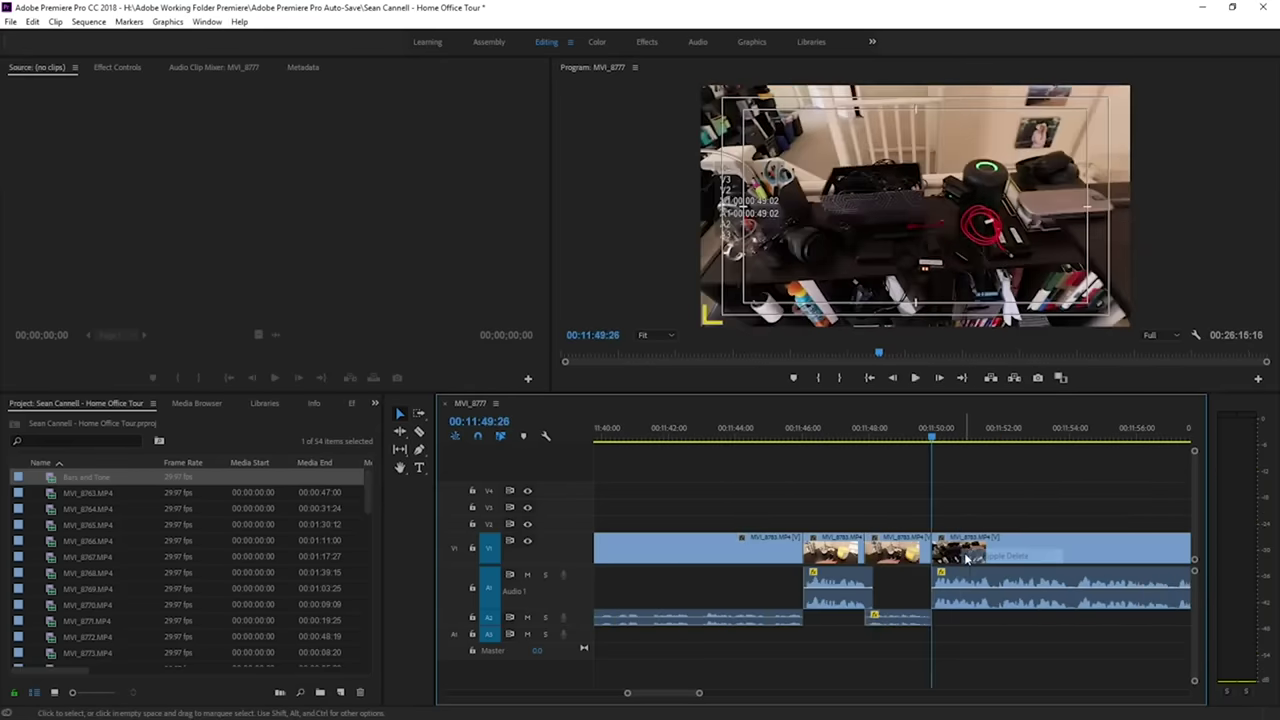
key("minus")
key("minus")
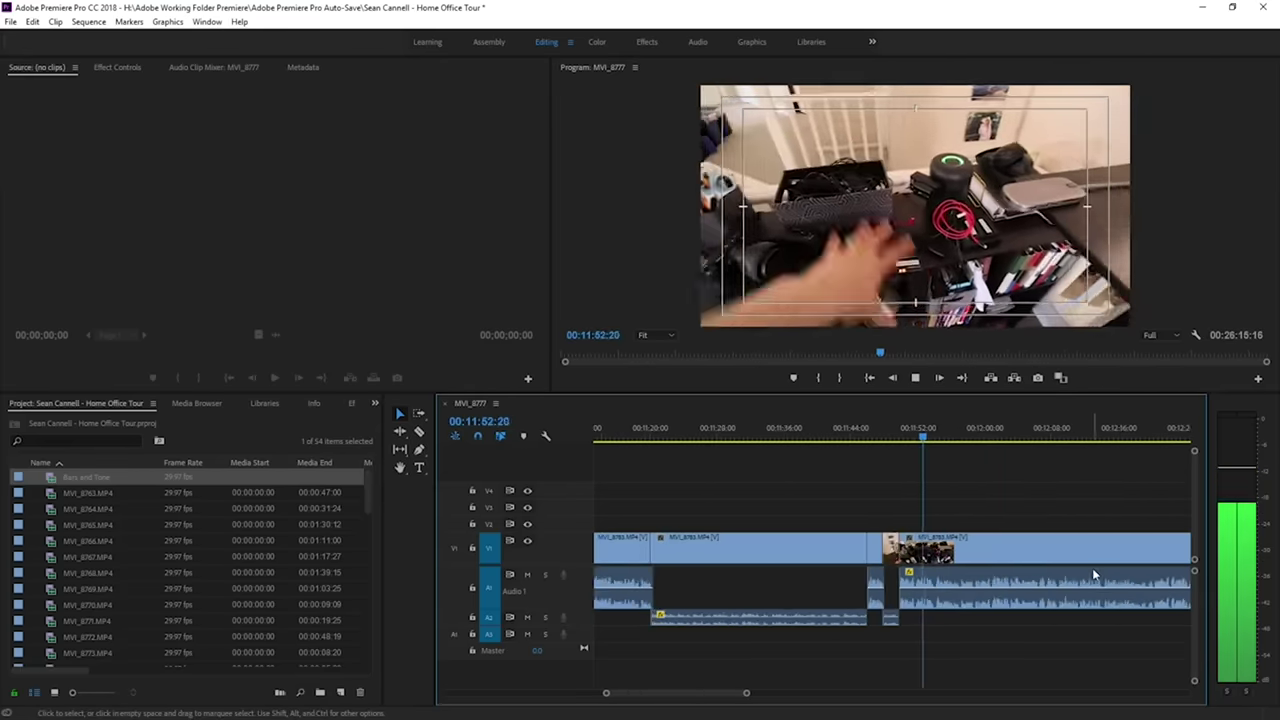
Play MVI_8783.MP4 from about 00:12:24 and split it at 00:12:32:16, at the end of the desk footage.
key("minus")
left_click(1020, 433)
key("equal")
key("equal")
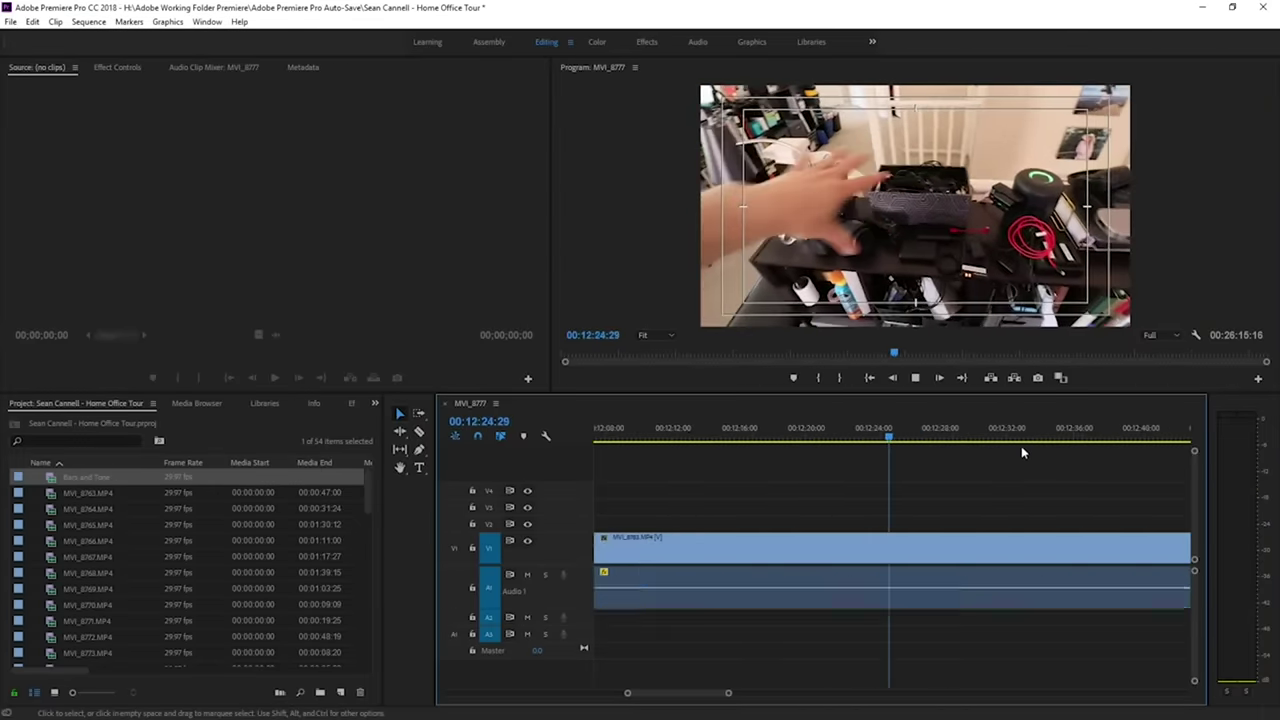
key("space")
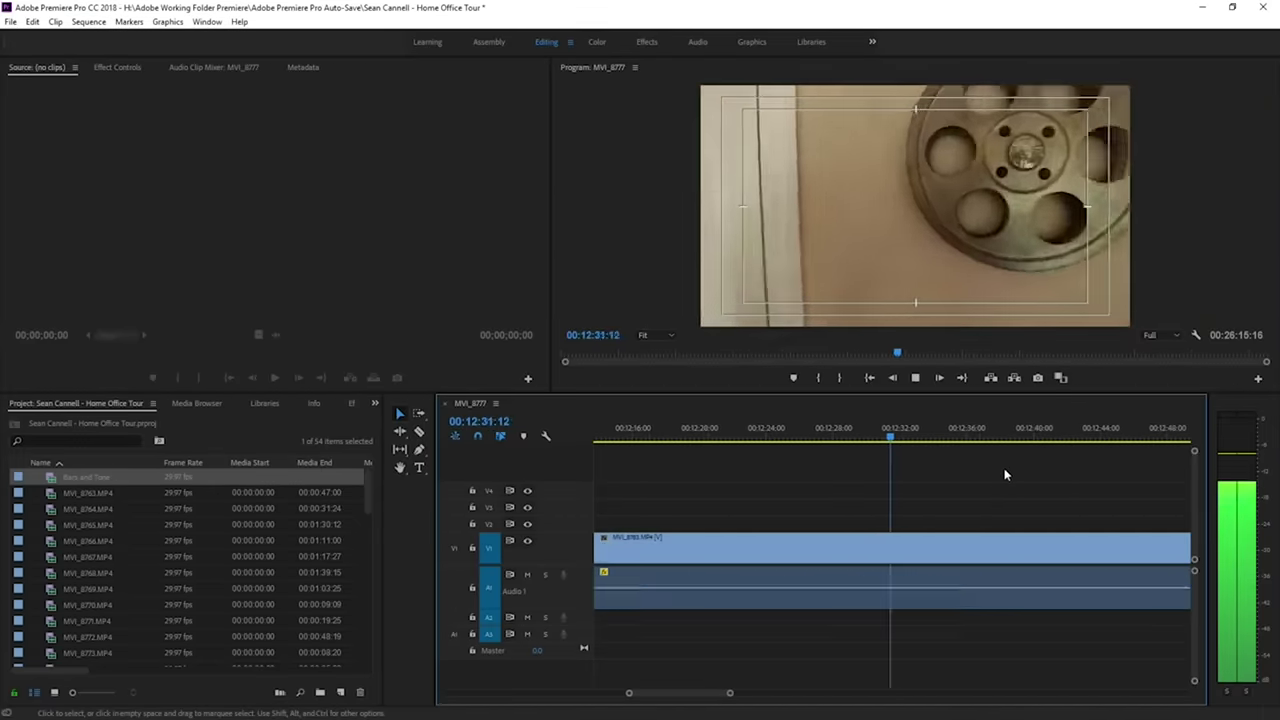
left_click(864, 435)
key("space")
key("c")
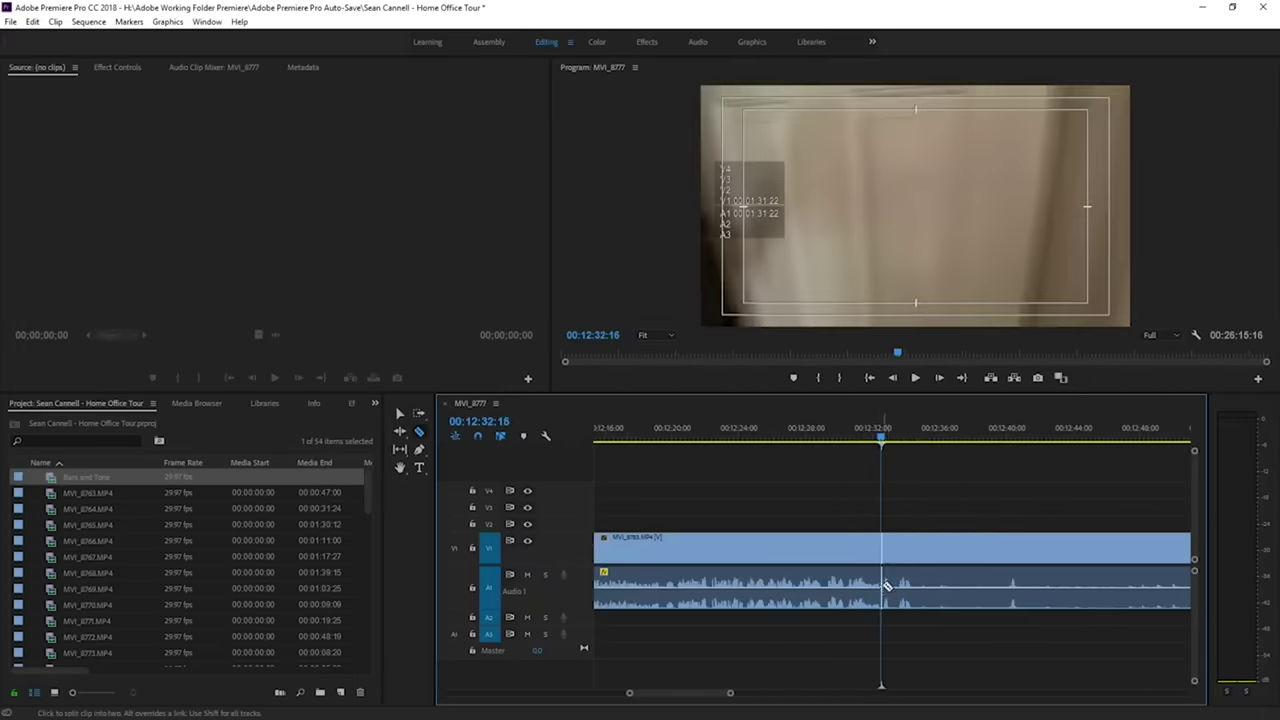
key("minus")
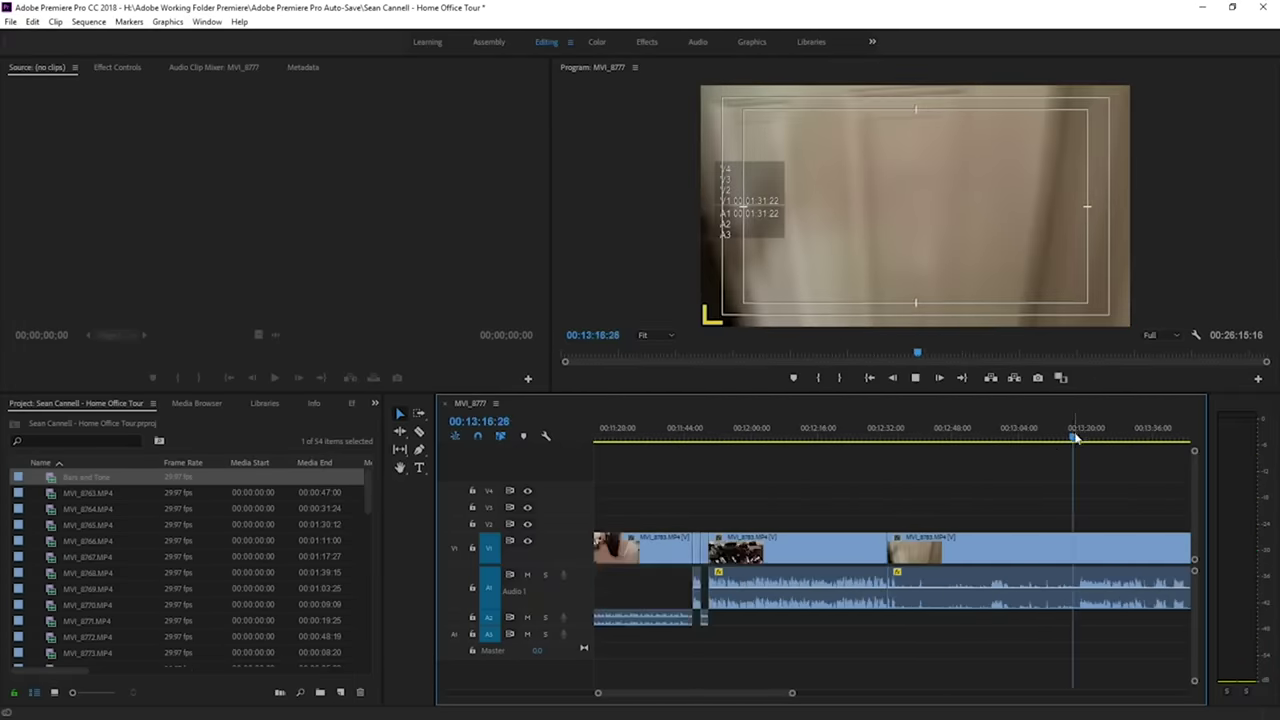
Split MVI_8783.MP4 at about 00:13:18, where the talking resumes, and delete the part between 00:12:32:16 and that cut.
key("v")
key("equal")
key("equal")
key("equal")
key("space")
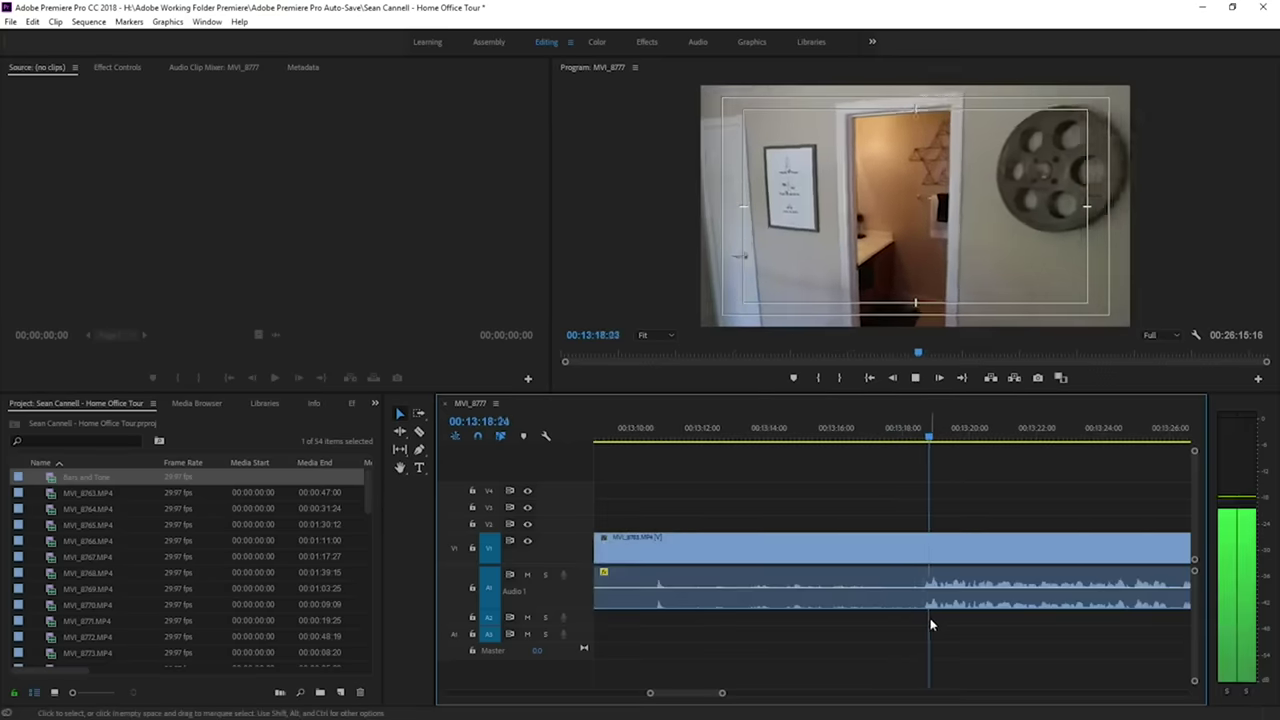
key("ctrl+k")
left_click(915, 600)
key("Delete")
key("minus")
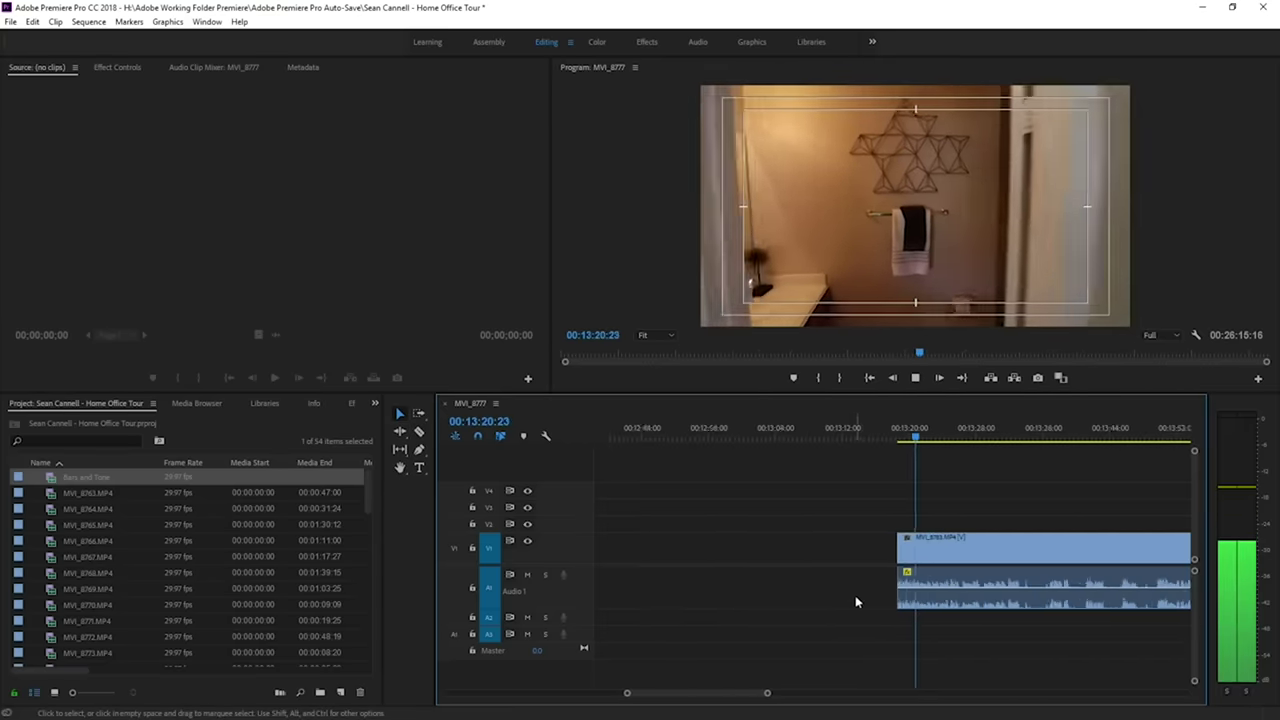
Play through the bathroom footage from about 00:13:20 to 00:13:37 and examine its audio waveform for redundant parts.
key("minus")
key("minus")
key("equal")
key("equal")
key("equal")
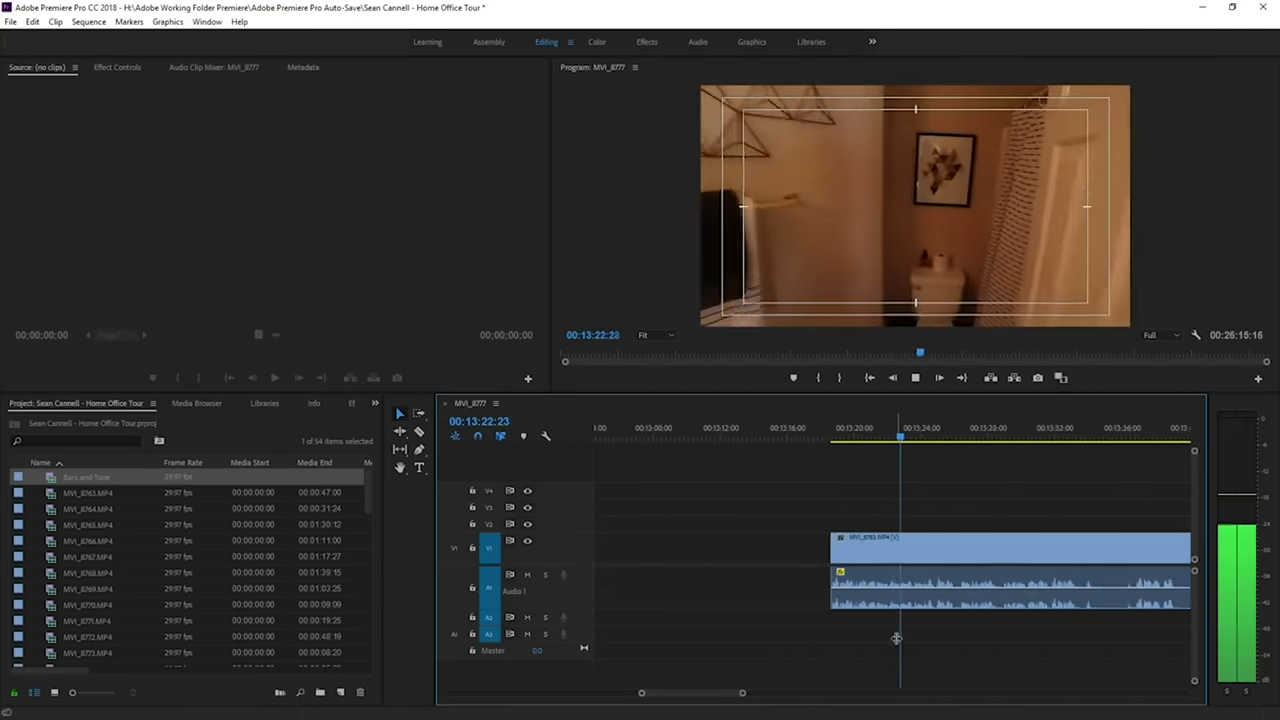
key("equal")
key("minus")
key("minus")
key("equal")
key("minus")
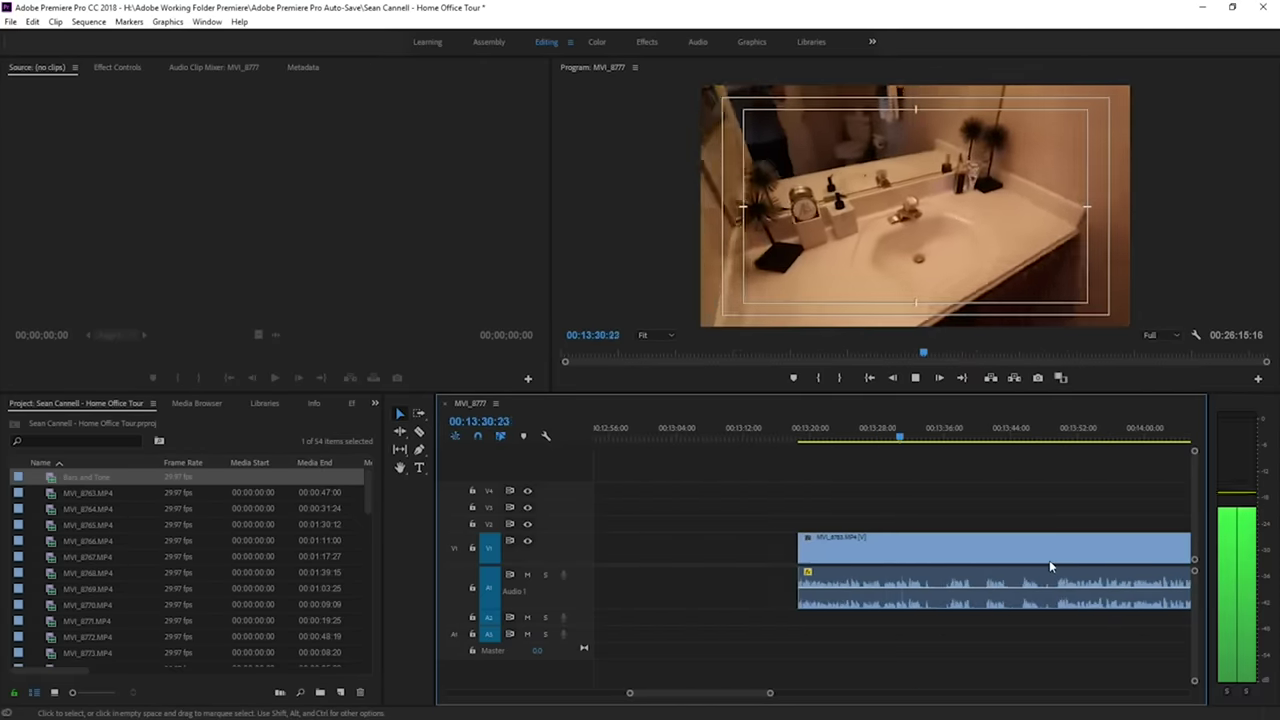
key("equal")
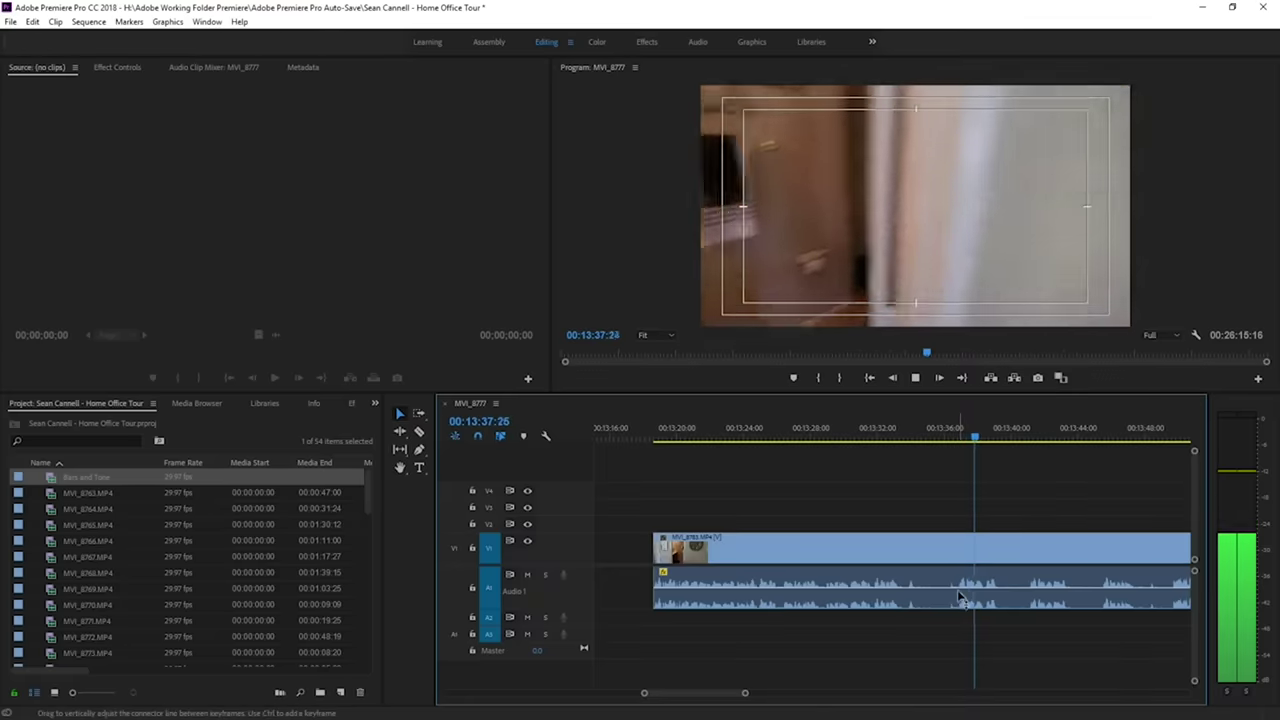
Split the bathroom footage in MVI_8783.MP4 at about 00:13:33 and again at about 00:13:49.
key("c")
left_click(904, 595)
key("v")
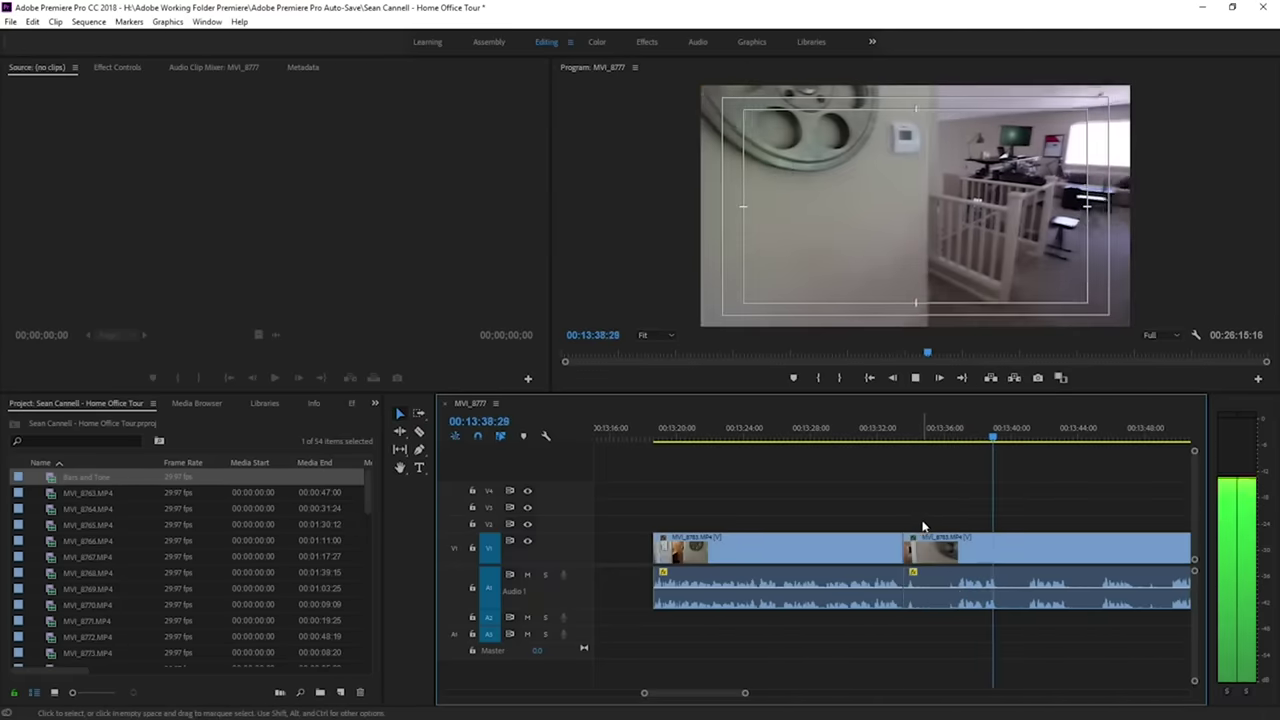
key("minus")
key("equal")
key("c")
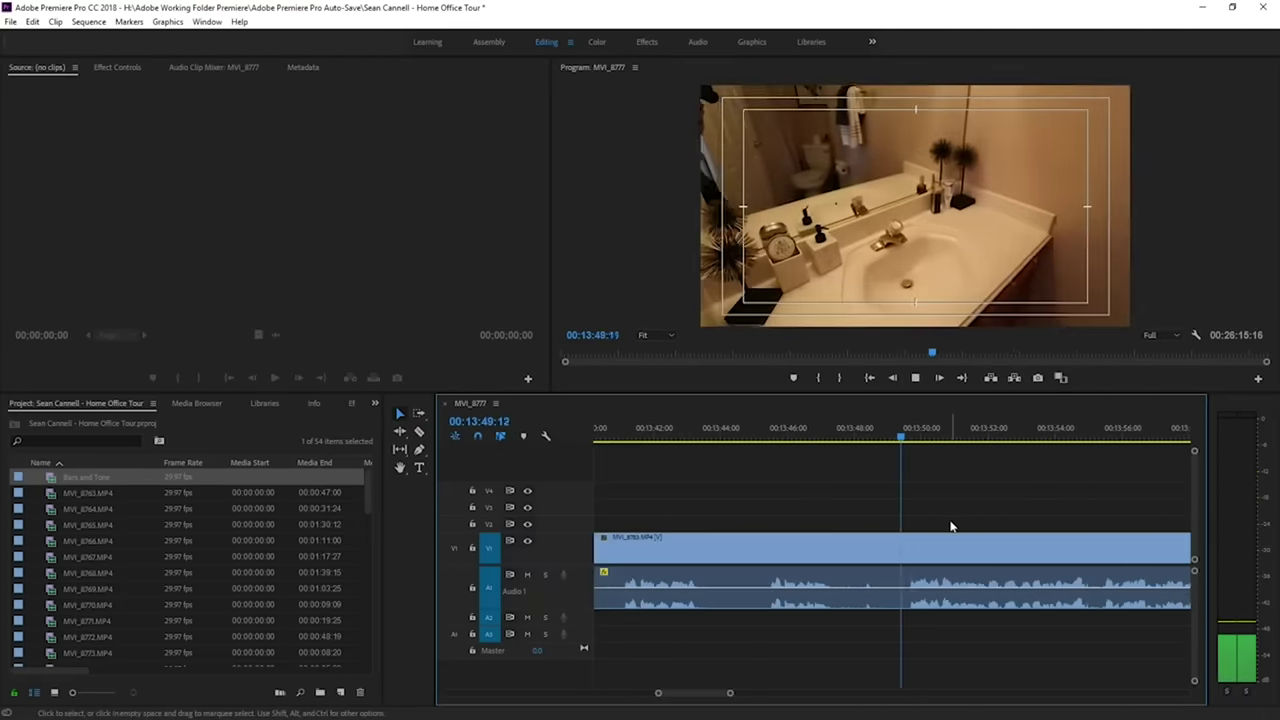
left_click(906, 600)
key("v")
key("minus")
key("minus")
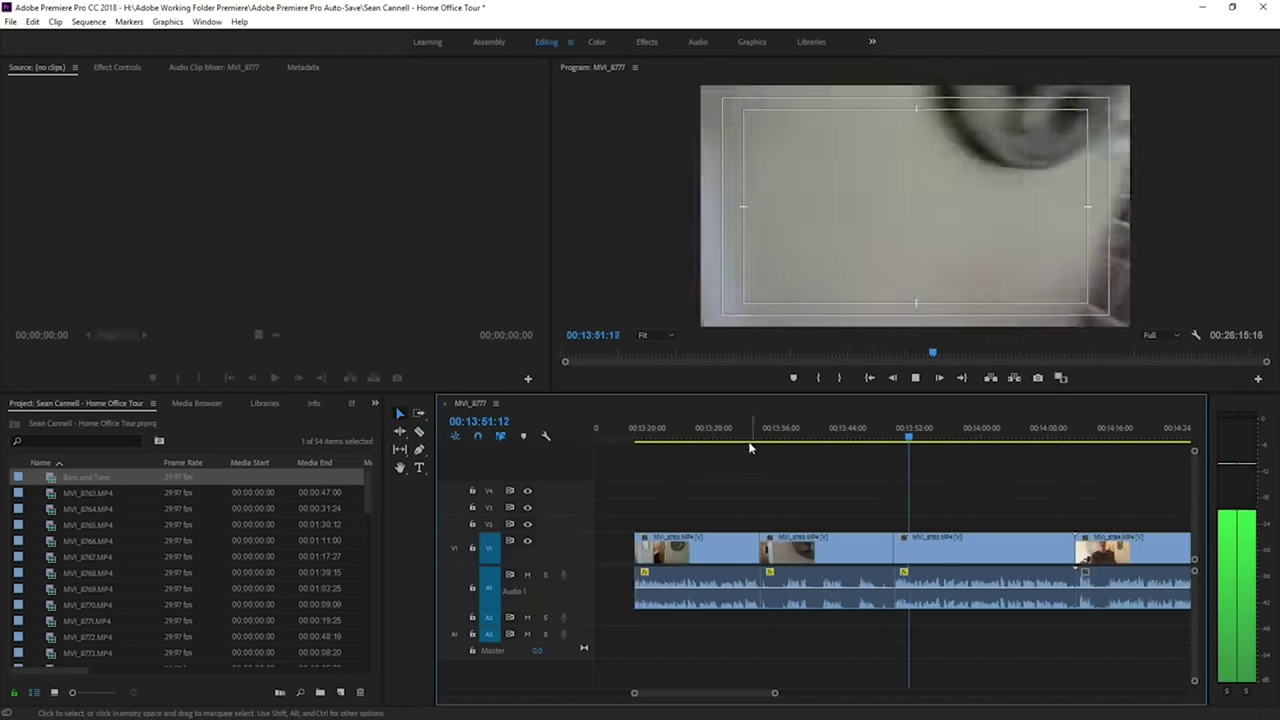
Review the cut at about 00:13:33 and delete the part between it and the cut at about 00:13:49.
left_click(747, 438)
key("equal")
key("equal")
key("equal")
key("minus")
left_click(1023, 553)
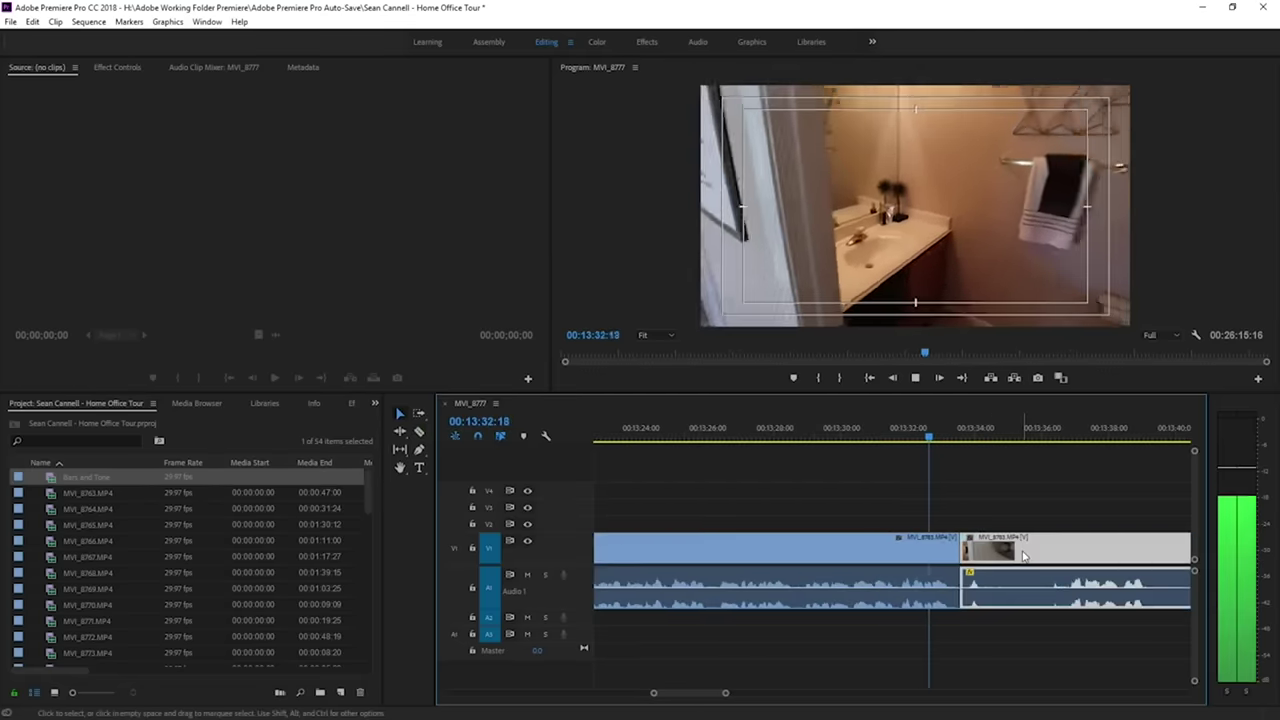
key("Delete")
Cut off the end of the first bathroom part at about 00:13:31 and ripple-delete the empty spaces after and before that part.
left_click(880, 430)
key("space")
key("equal")
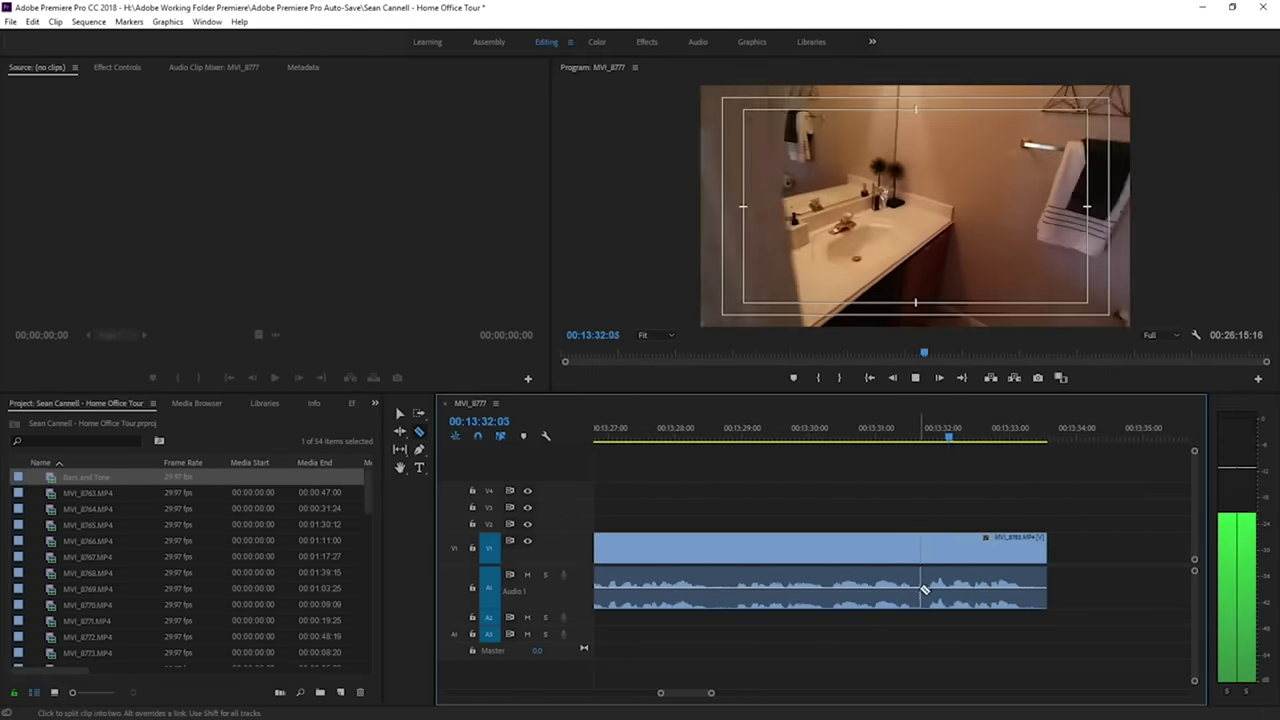
left_click(924, 591)
key("v")
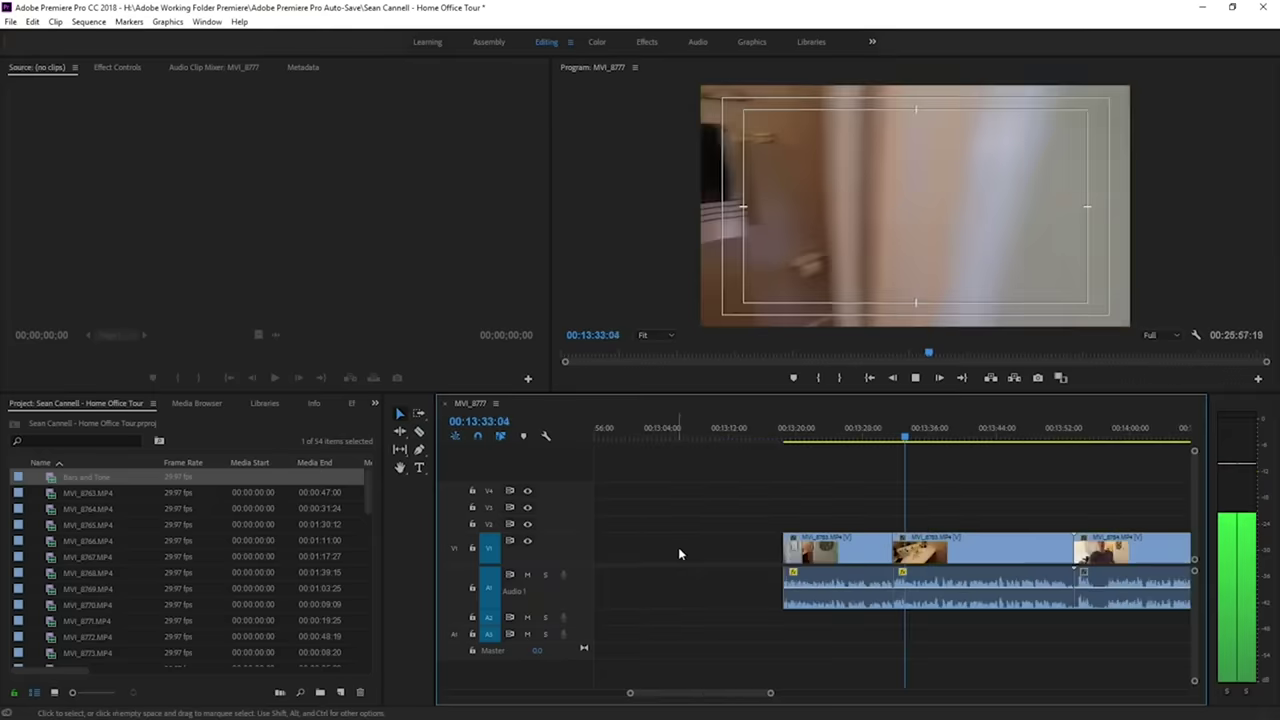
key("minus")
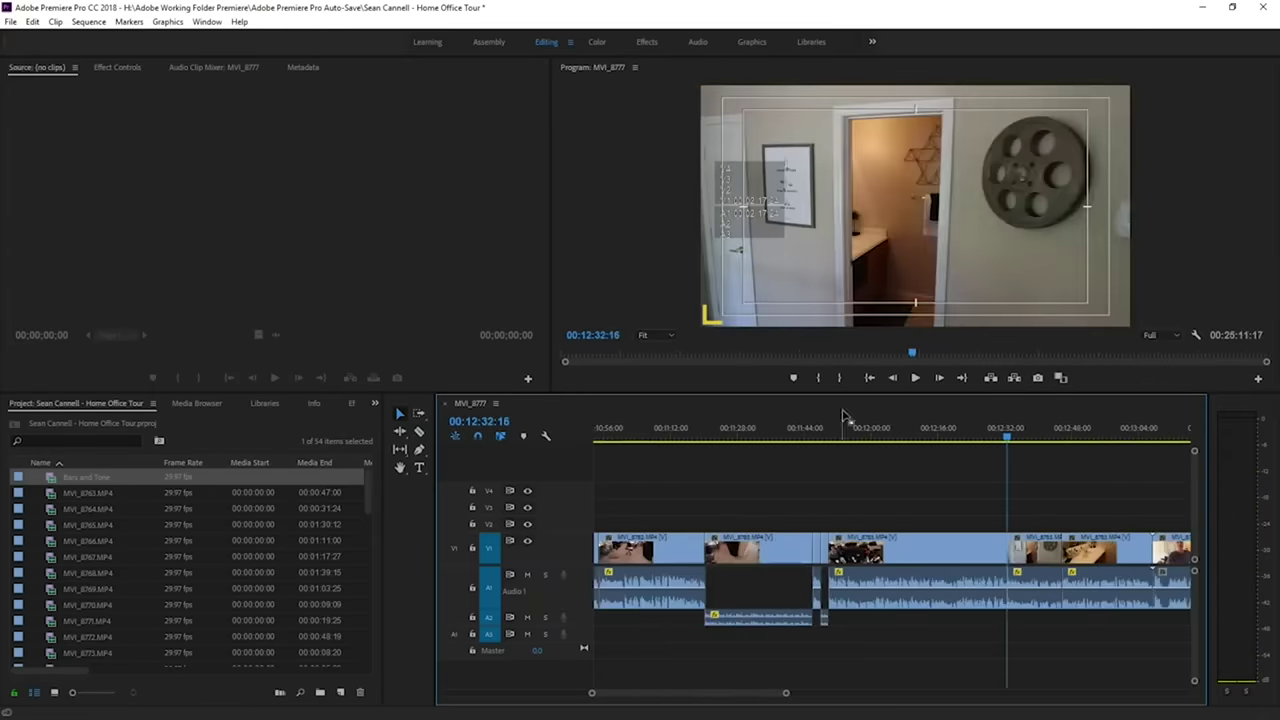
Play back the edited cuts around 00:11:50 and the join at about 00:12:32 into the bathroom footage to check them.
key("space")
left_click(828, 430)
key("equal")
key("equal")
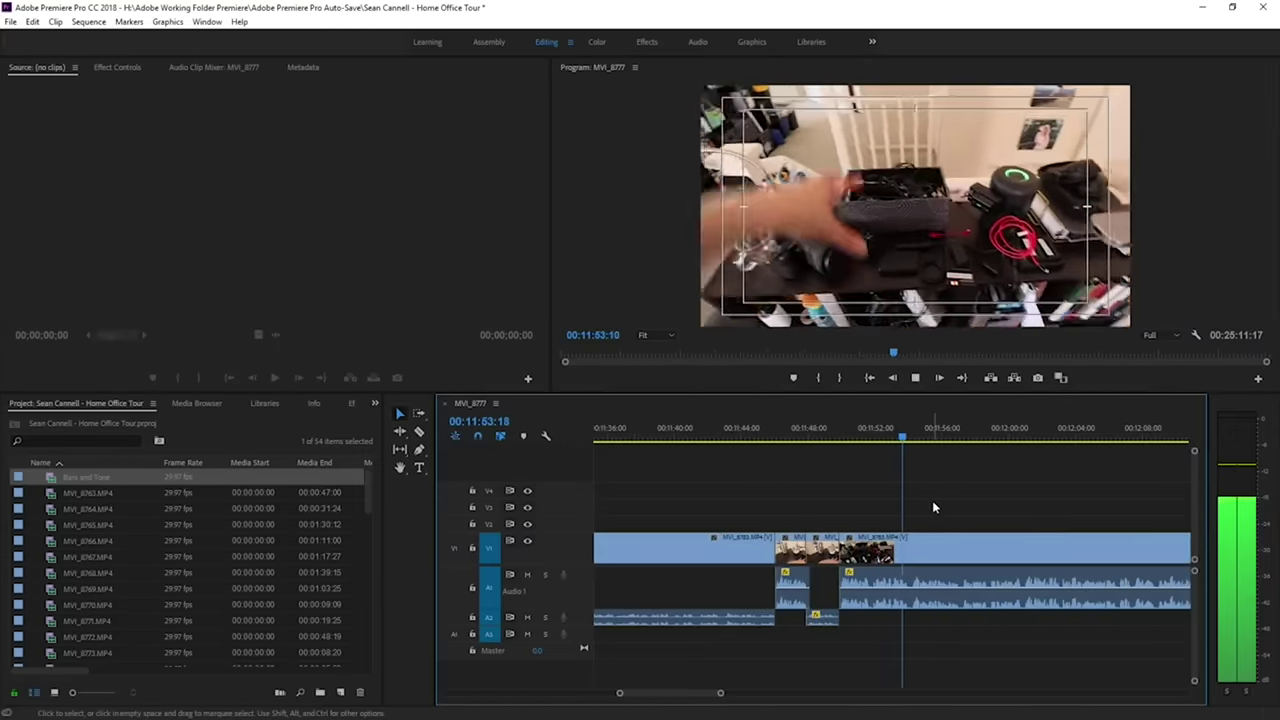
key("minus")
key("minus")
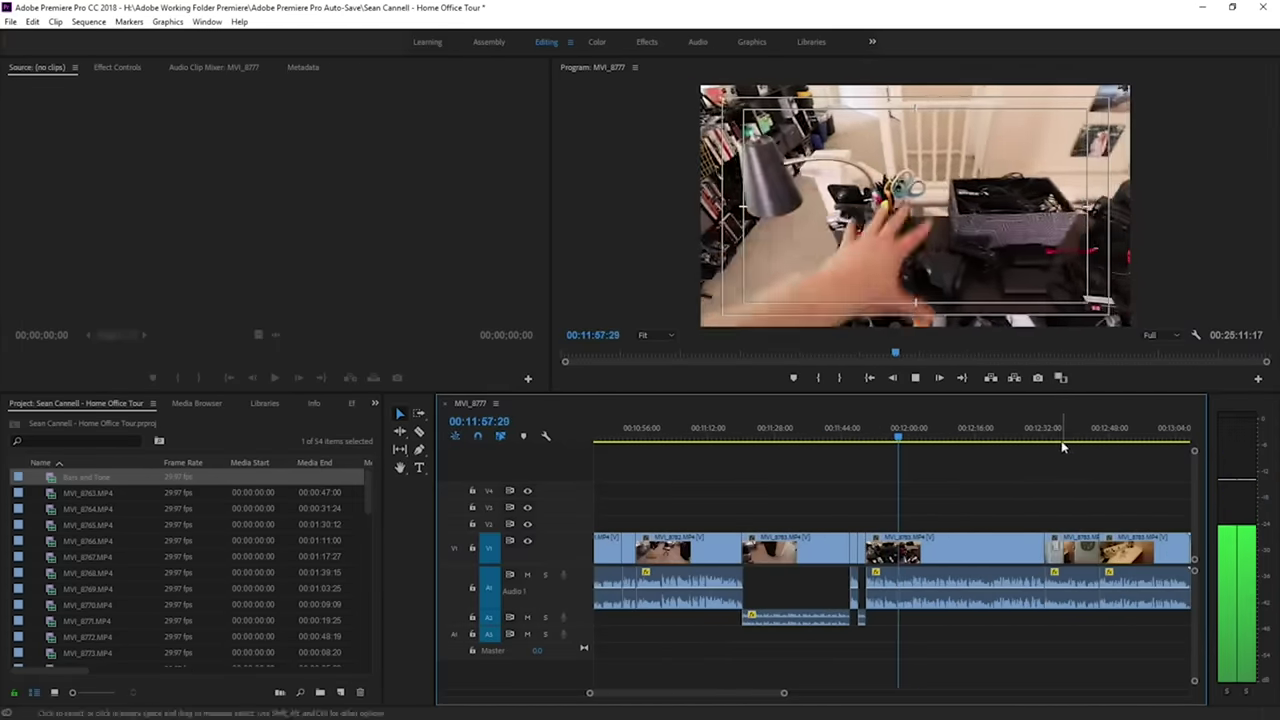
left_click(1036, 440)
key("equal")
key("equal")
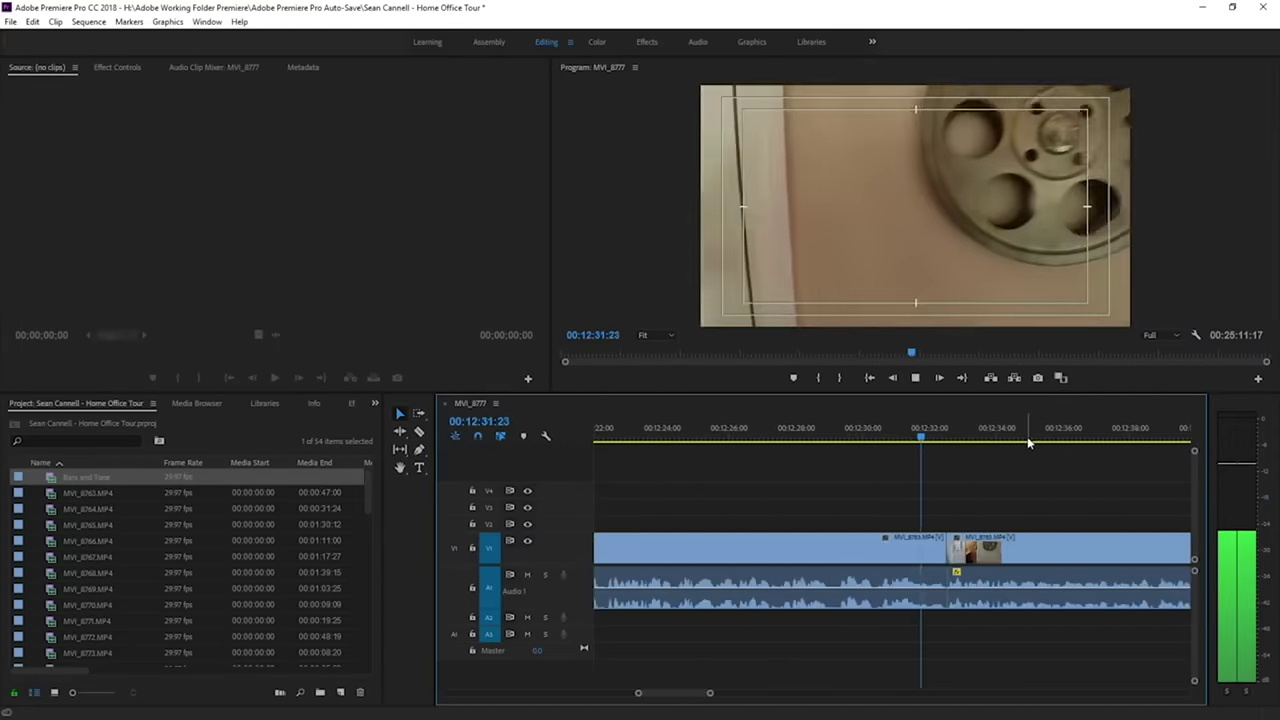
key("minus")
key("minus")
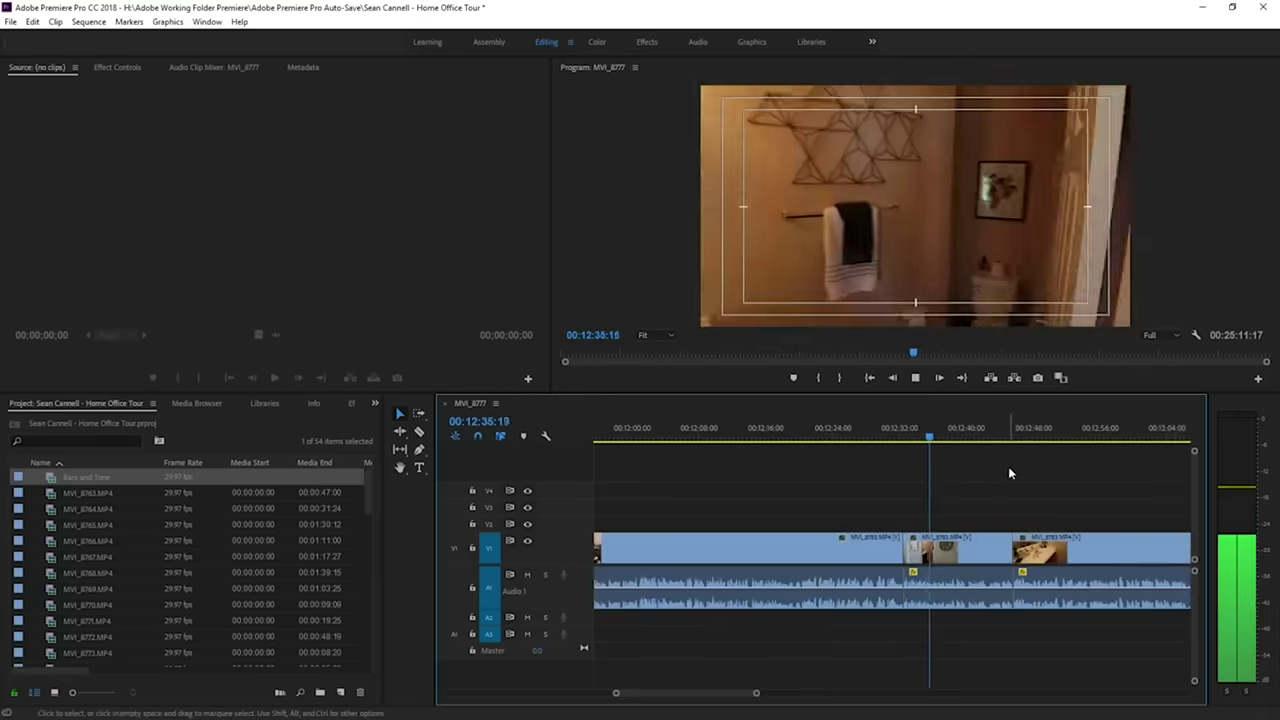
key("equal")
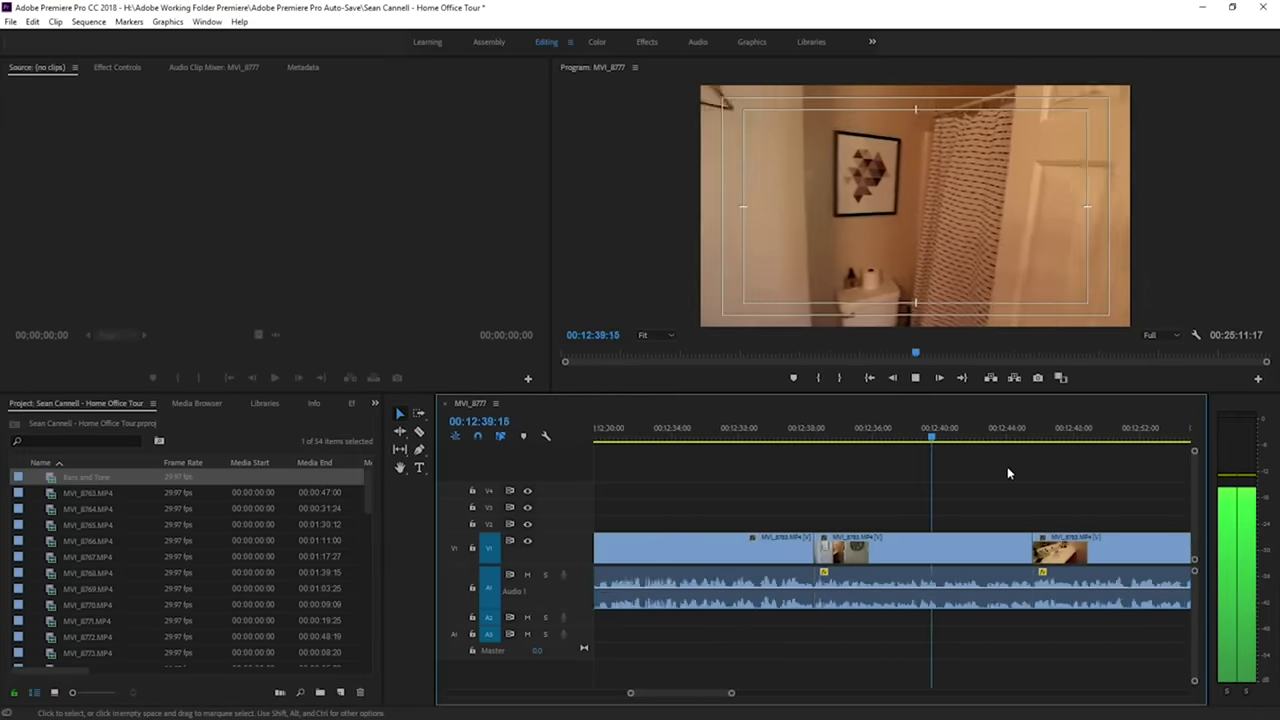
key("equal")
Trim the end of the last MVI_8783.MP4 part, just before MVI_8784.MP4, back to about 00:13:06.
left_click(1003, 514)
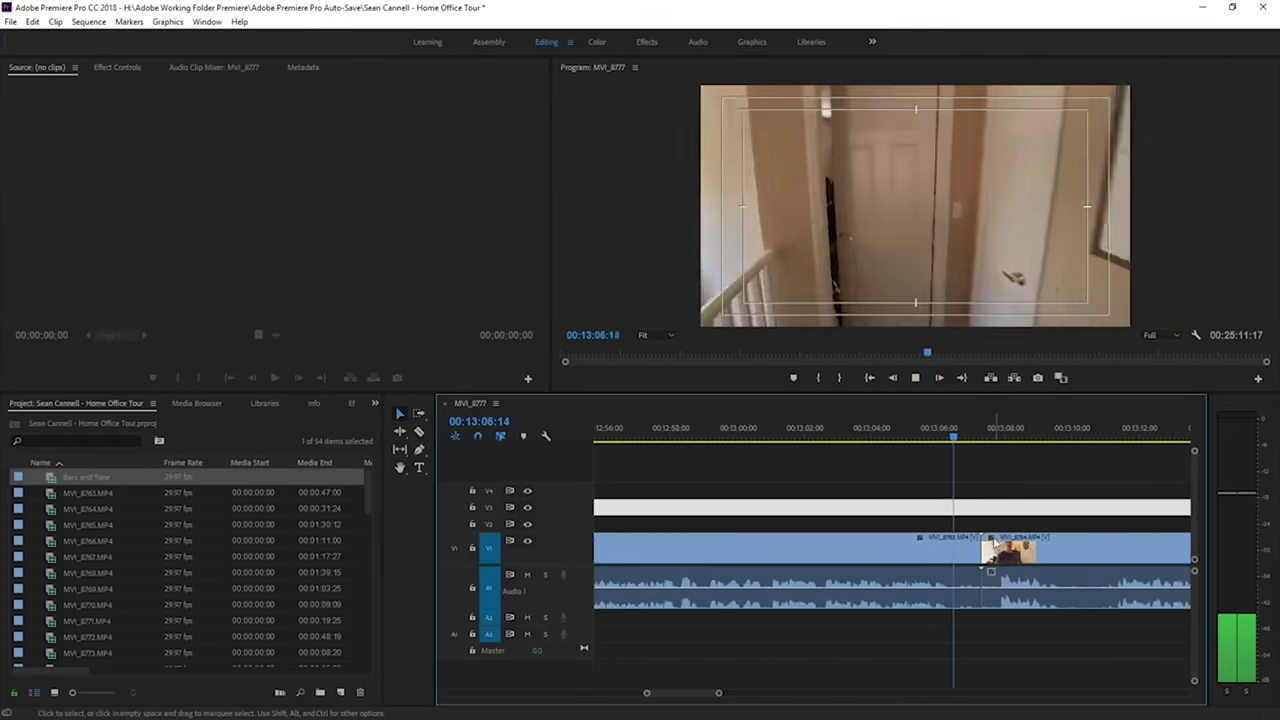
key("space")
left_click_drag(945, 514, 948, 576)
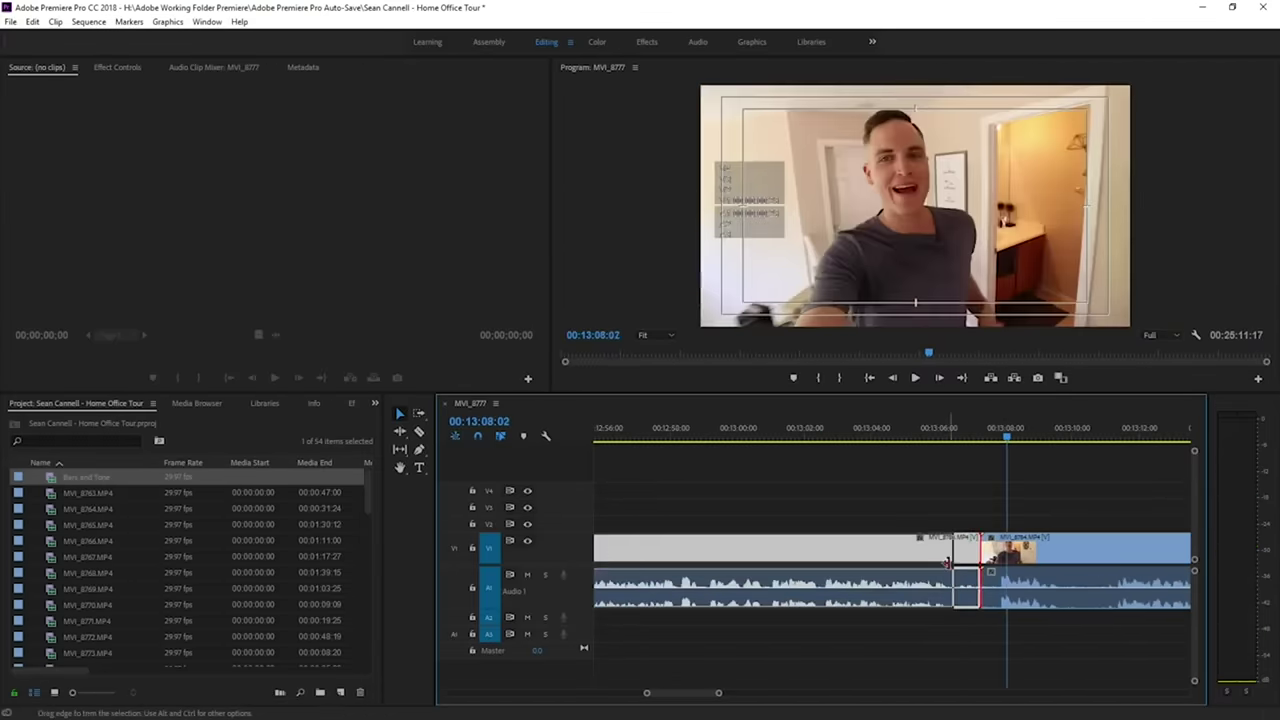
Trim the start of MVI_8784.MP4 by about four seconds and its end back to about 00:13:50.
key("space")
key("minus")
left_click(1001, 430)
key("equal")
key("space")
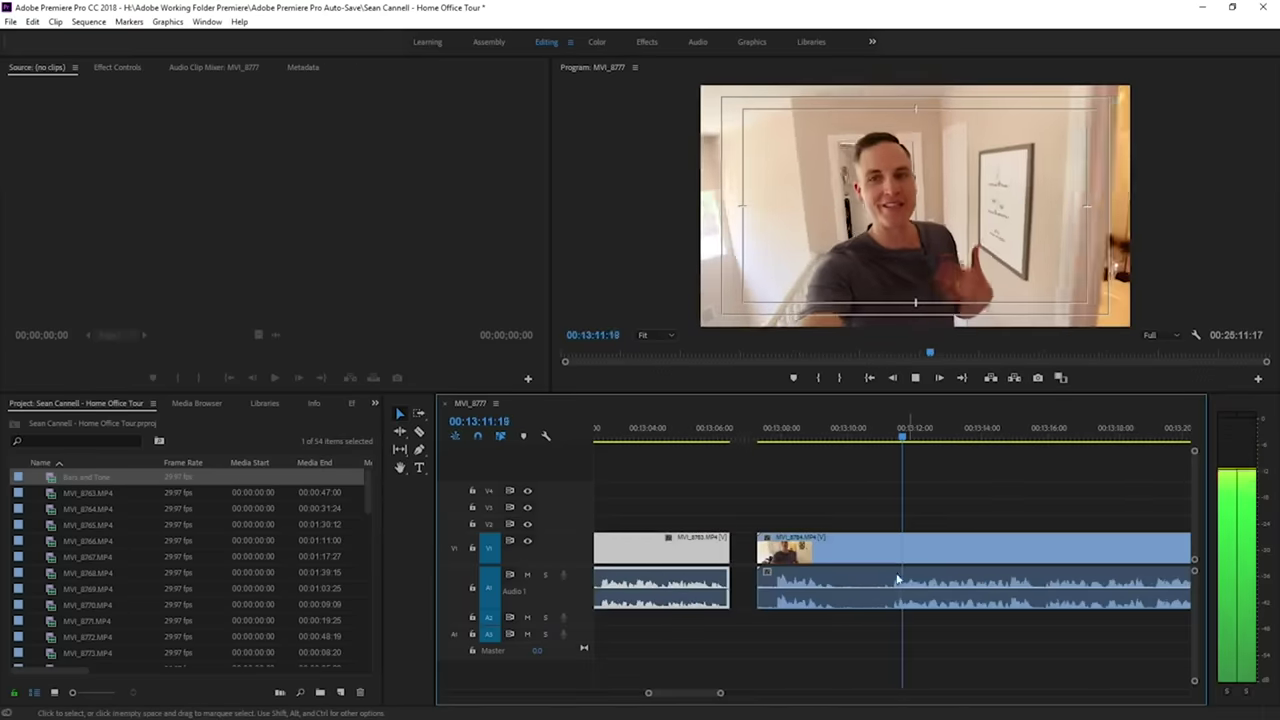
left_click_drag(763, 545, 757, 547)
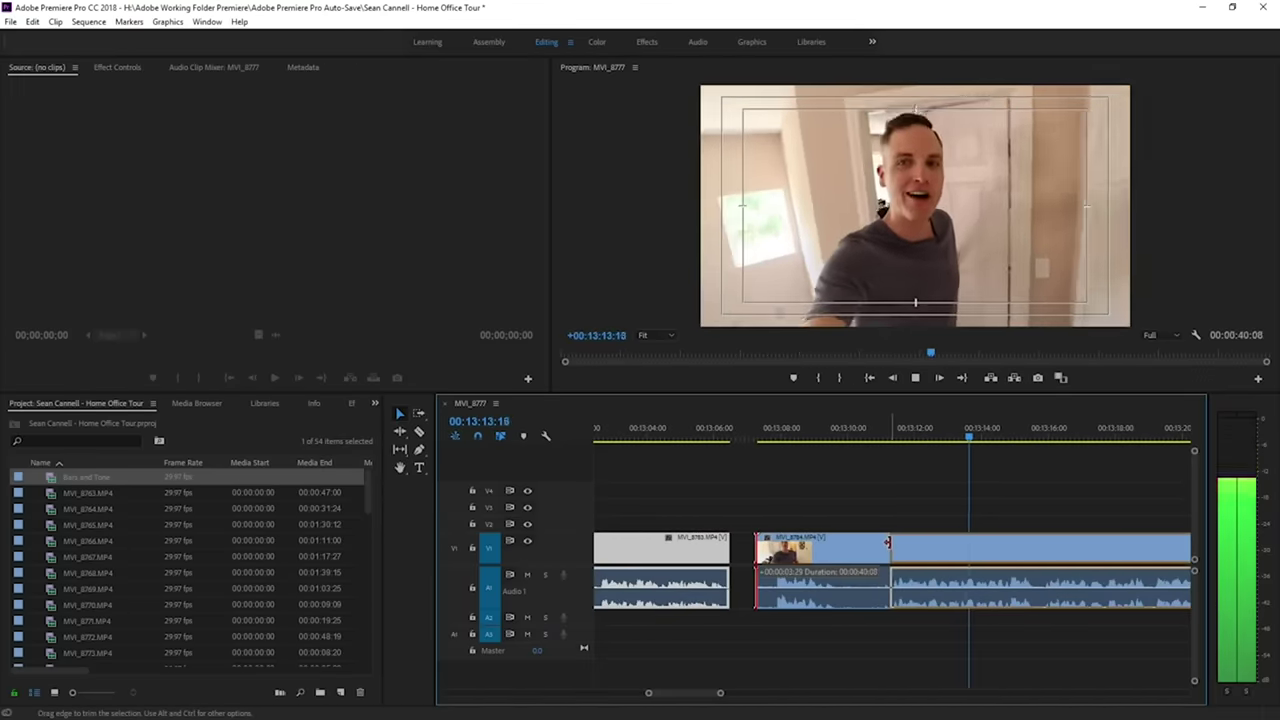
left_click_drag(887, 542, 886, 541)
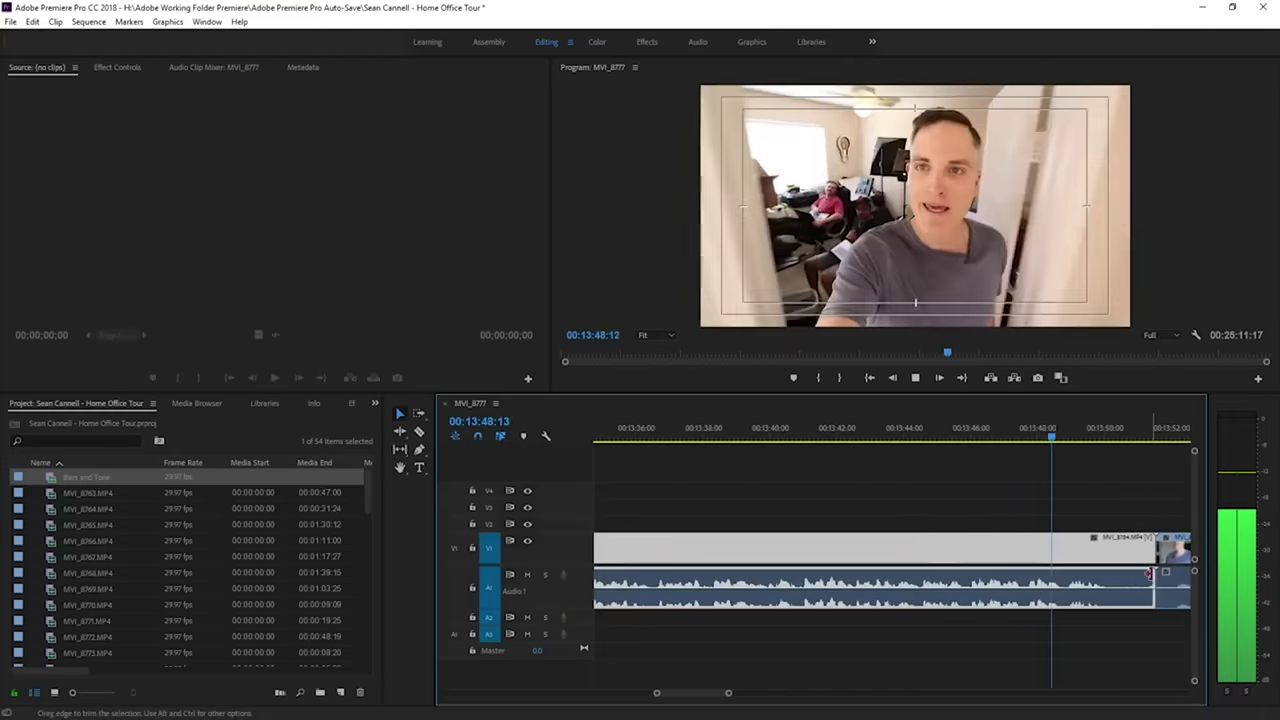
left_click_drag(1150, 573, 1108, 573)
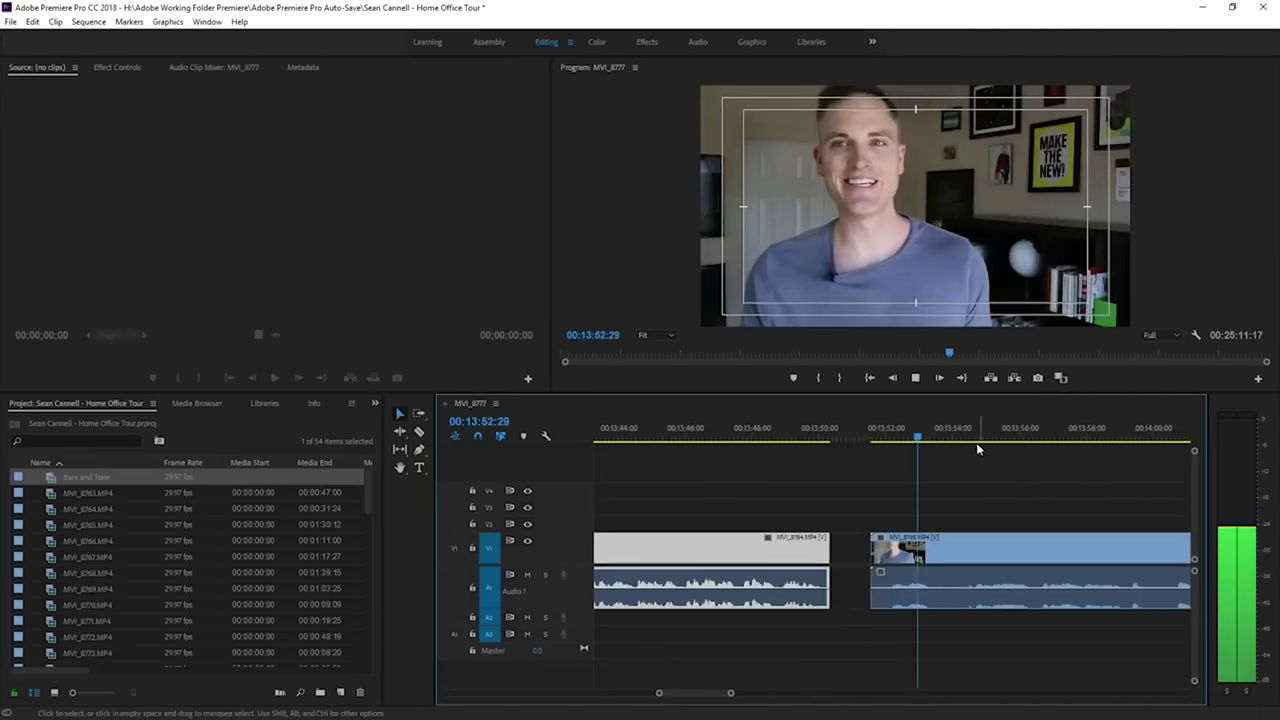
Move MVI_8784.MP4 earlier to close the gap between it and the end of the preceding MVI_8783.MP4 part.
left_click(958, 437)
key("minus")
key("minus")
key("minus")
left_click(951, 440)
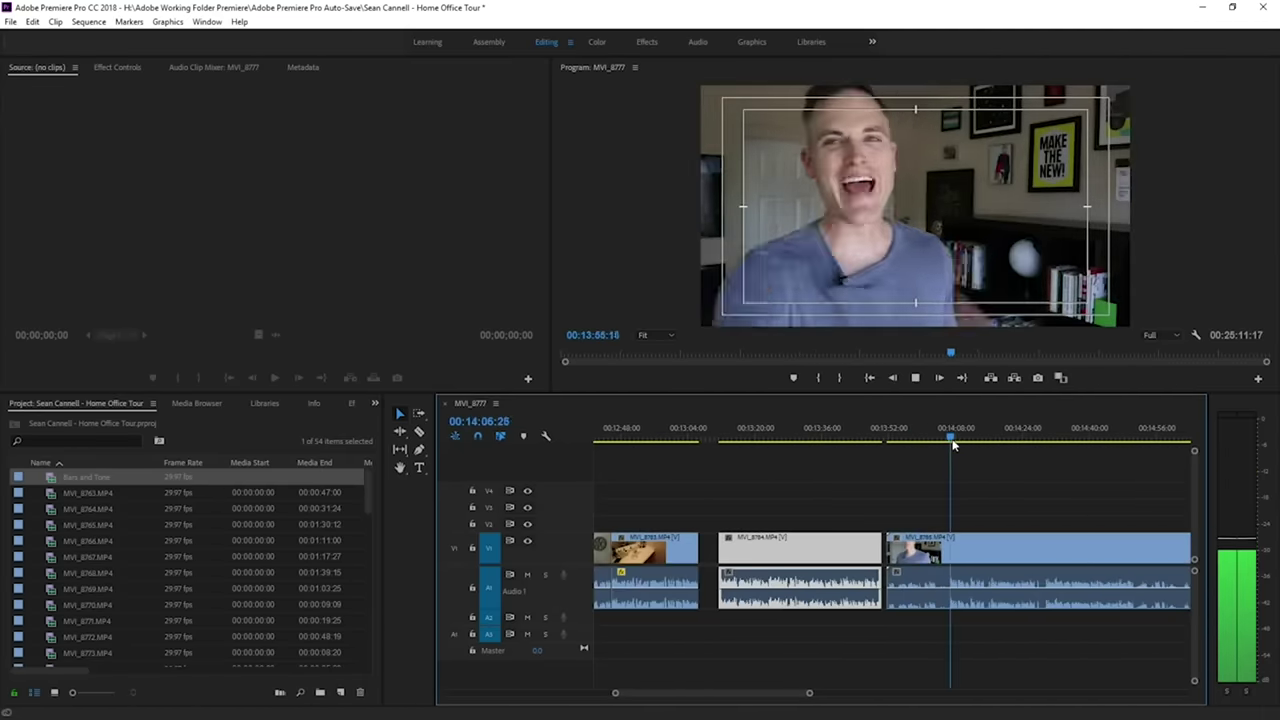
key("space")
left_click_drag(757, 545, 737, 541)
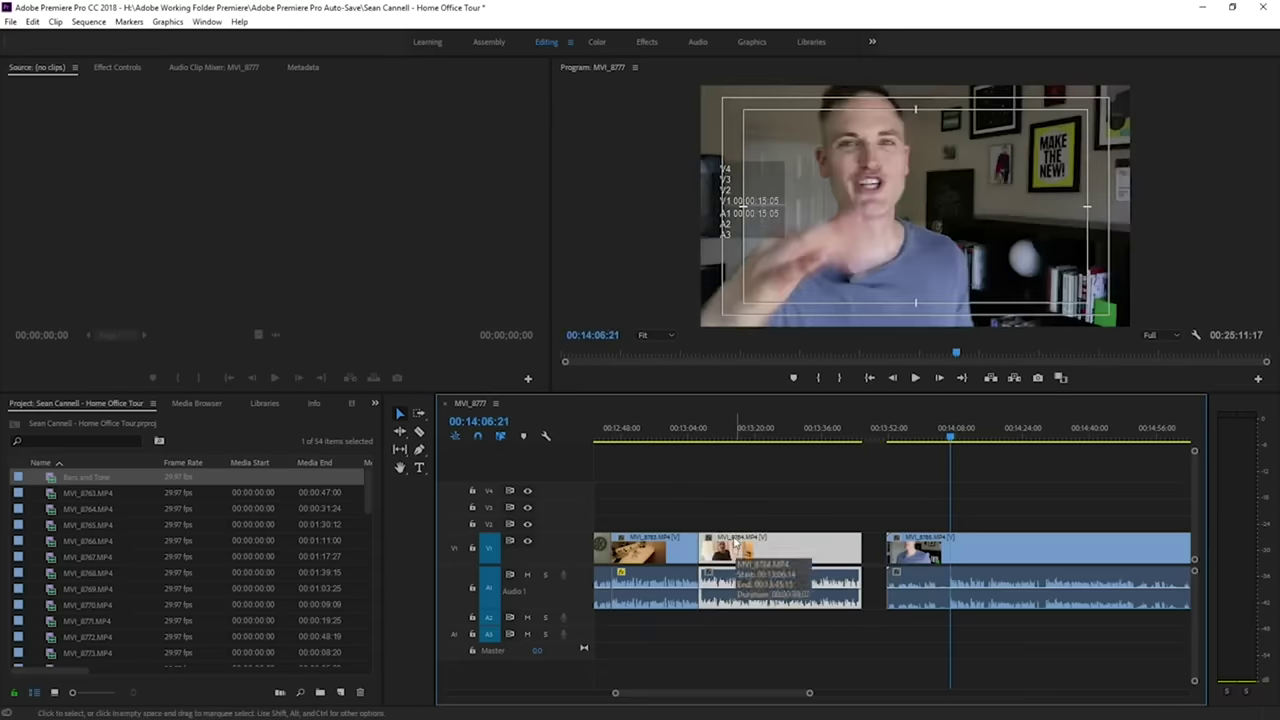
Look over the whole sequence and play the opening of the clip after MVI_8784.MP4, around 00:13:52 and 00:14:07.
key("minus")
key("minus")
key("minus")
left_click(760, 437)
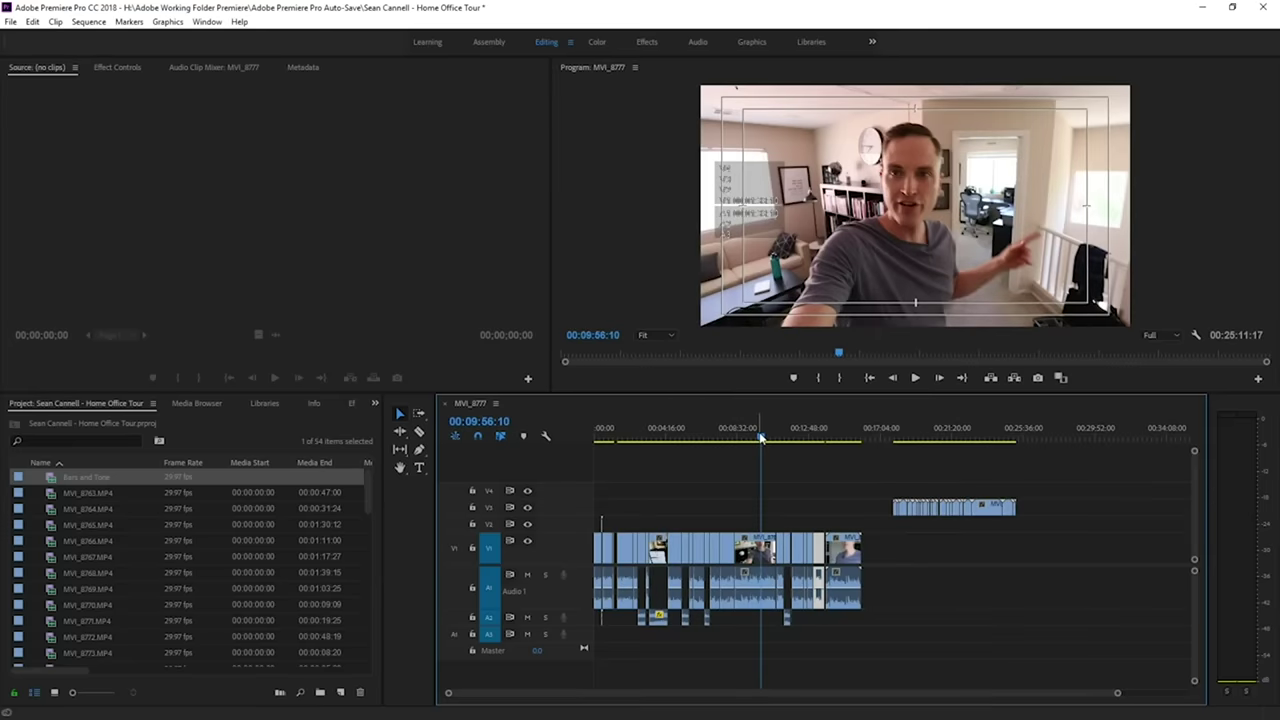
key("equal")
left_click(1010, 437)
key("equal")
key("equal")
key("equal")
key("equal")
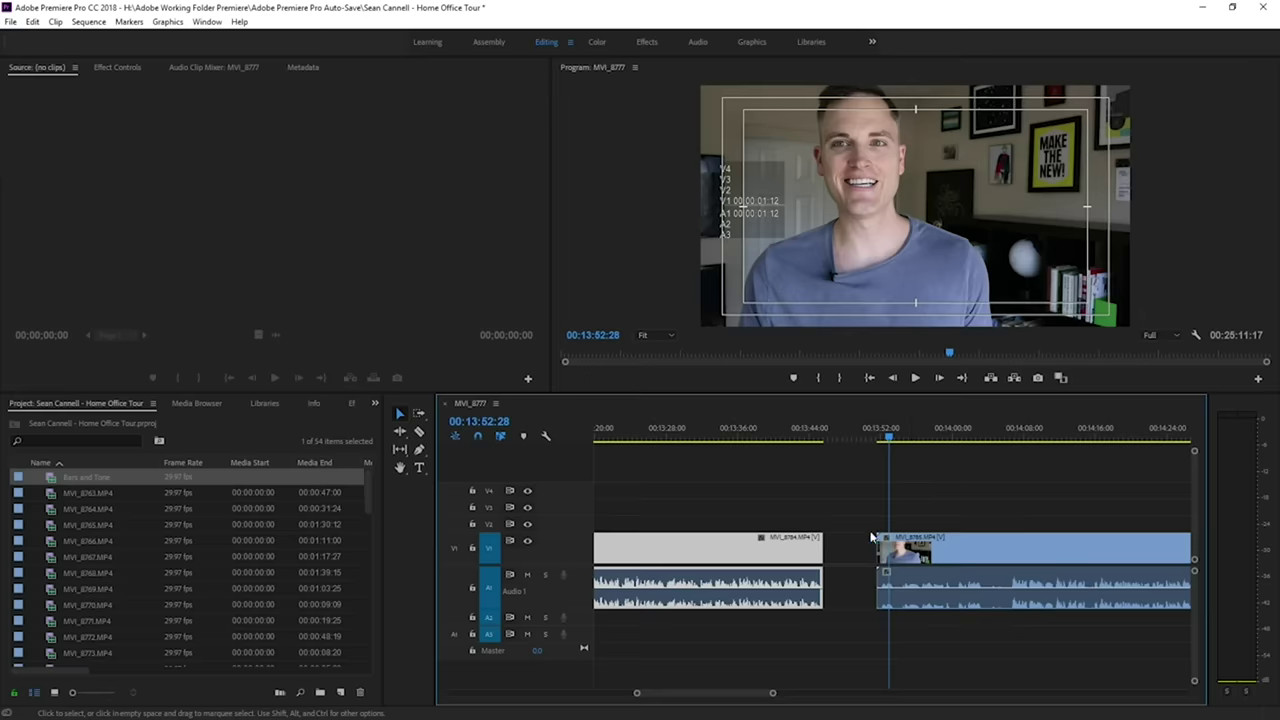
left_click(1015, 421)
key("space")
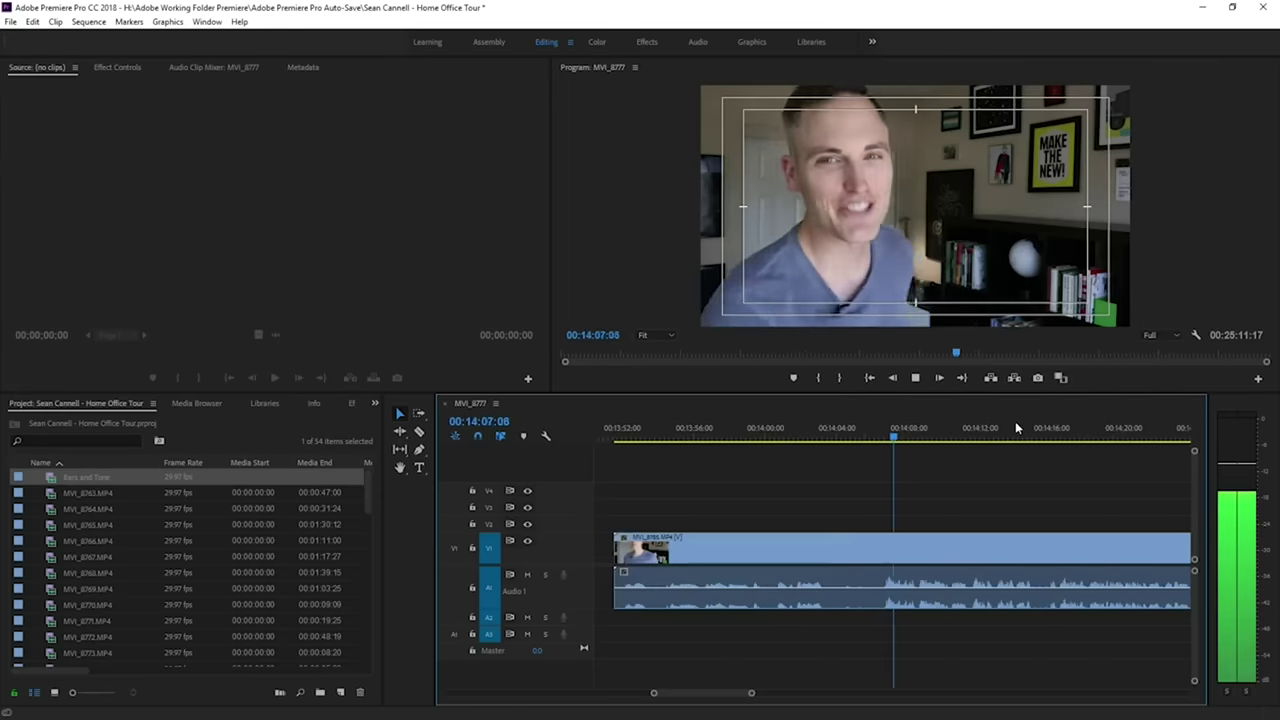
Check the clip after MVI_8784.MP4 at about 00:14:30 and play it around 00:15:13 to find where the usable take begins.
key("minus")
left_click(992, 434)
key("minus")
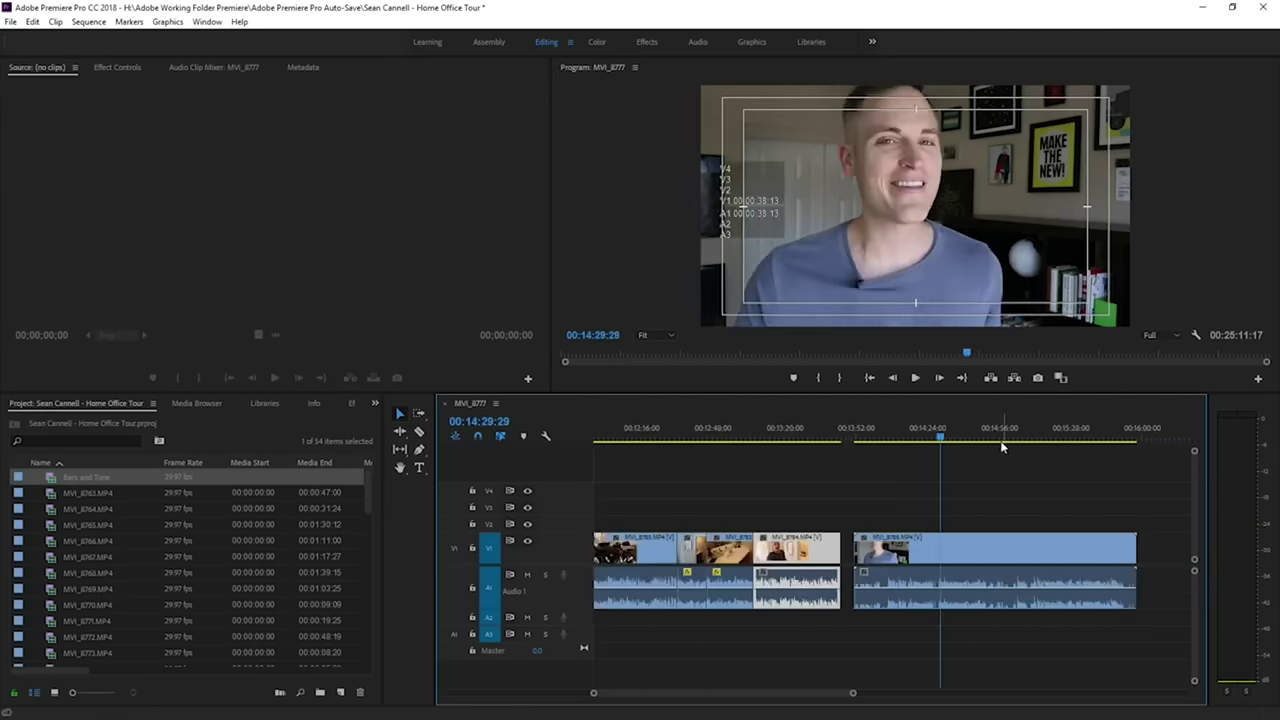
left_click(1029, 431)
left_click_drag(1032, 431, 1040, 433)
key("equal")
key("equal")
key("space")
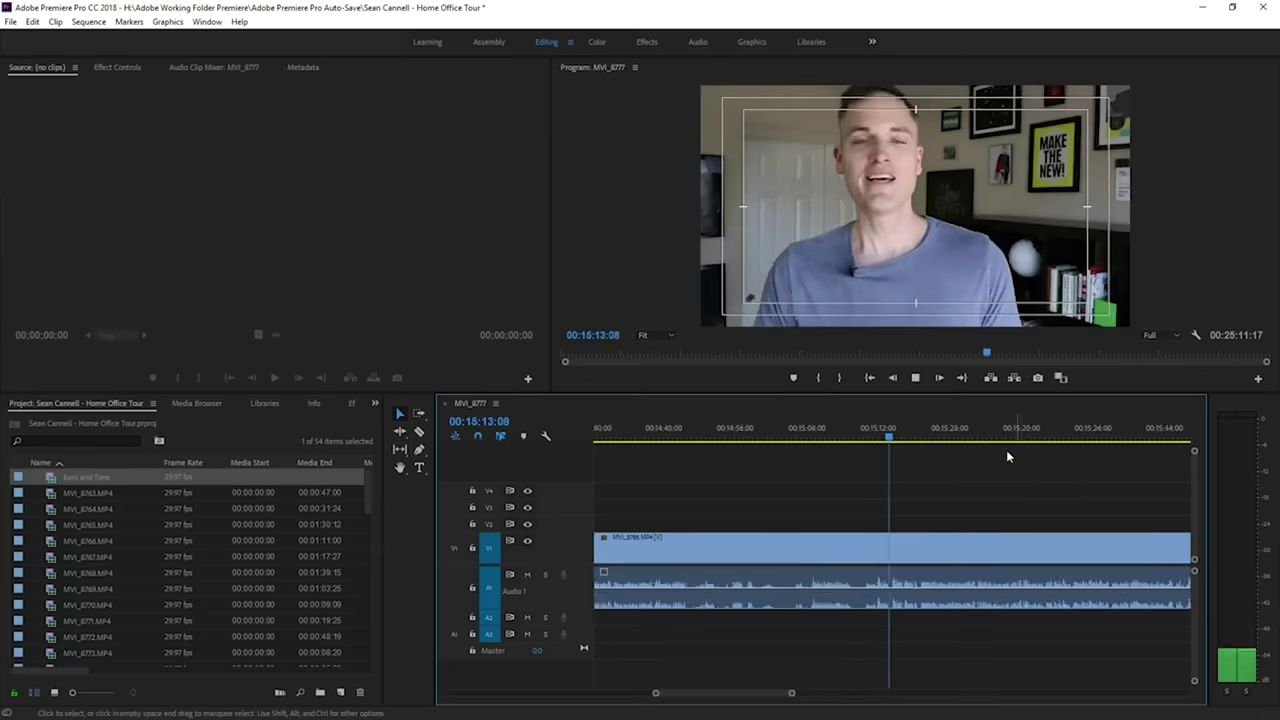
key("space")
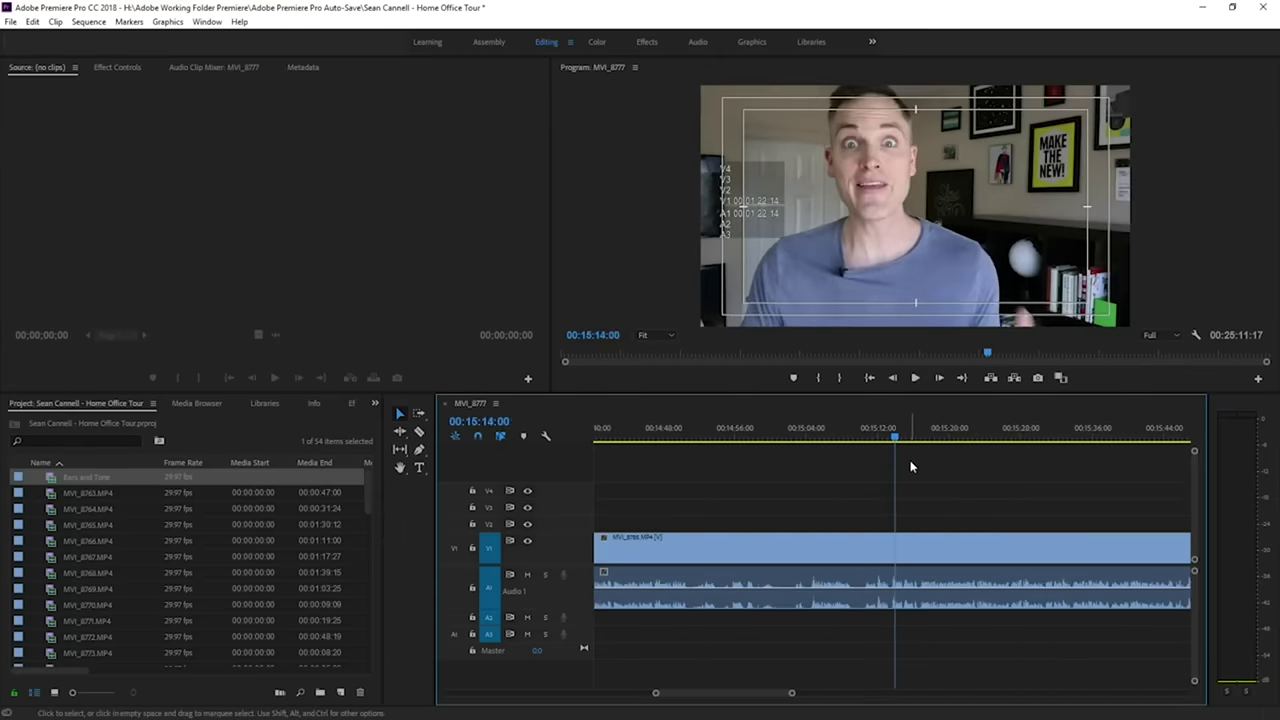
Split the clip after MVI_8784.MP4 at 00:15:16:23 and delete the part before the cut.
key("minus")
key("minus")
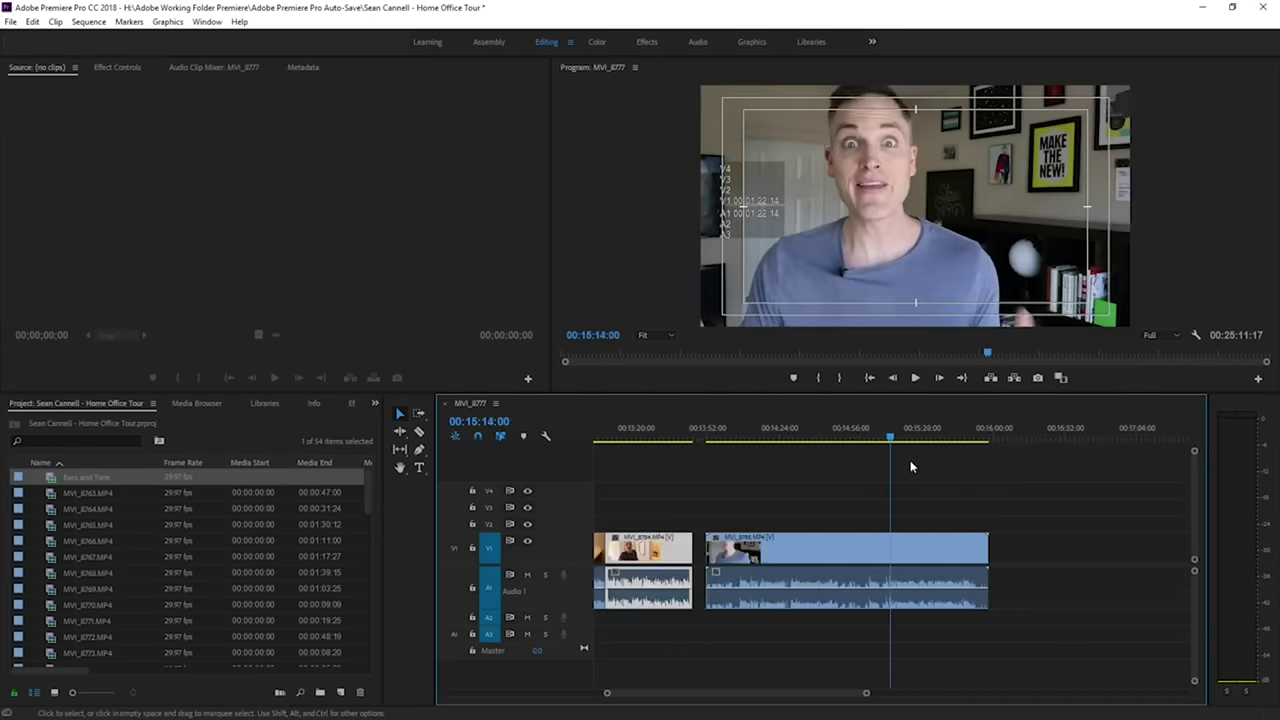
key("equal")
key("equal")
key("equal")
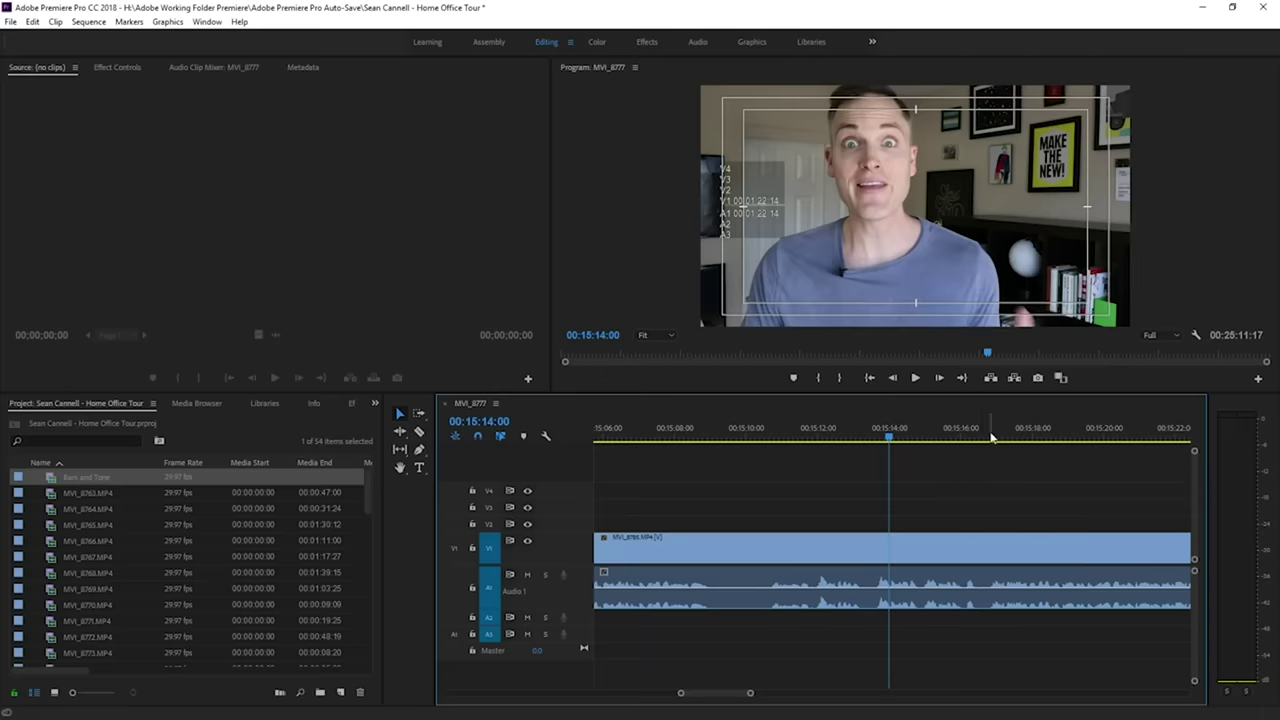
left_click(992, 437)
key("minus")
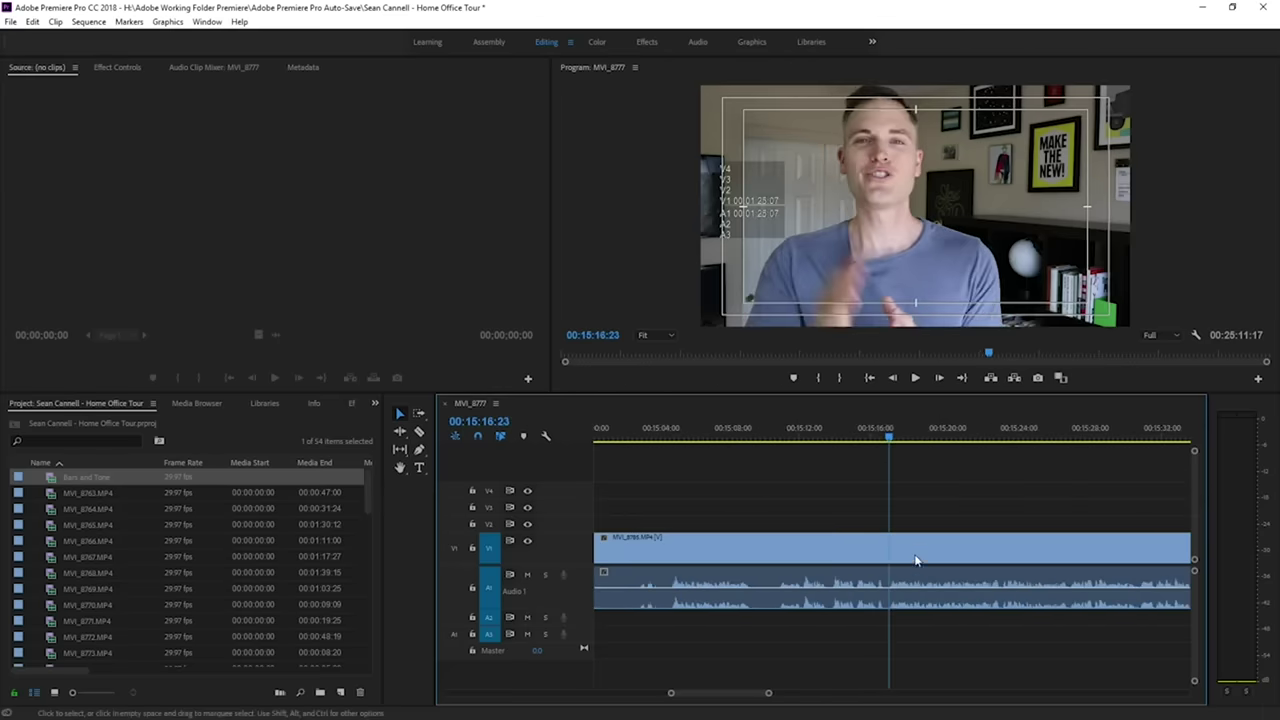
key("ctrl+k")
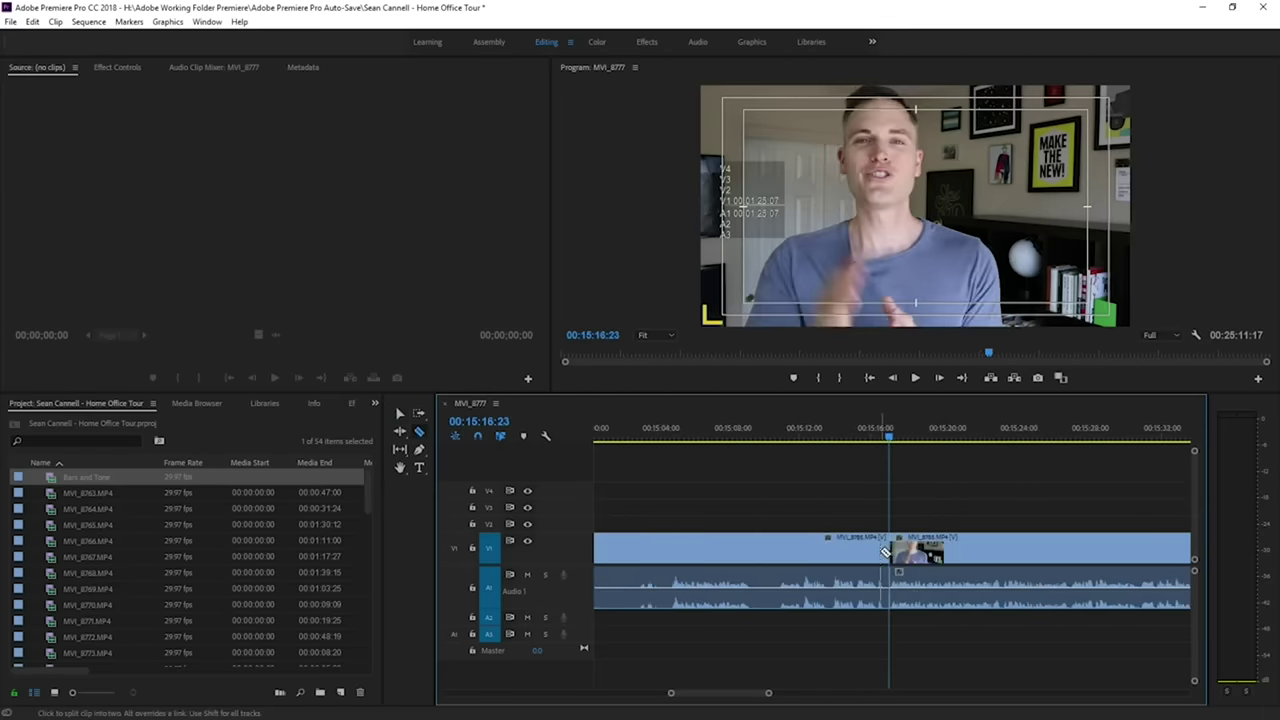
left_click(853, 560)
key("Delete")
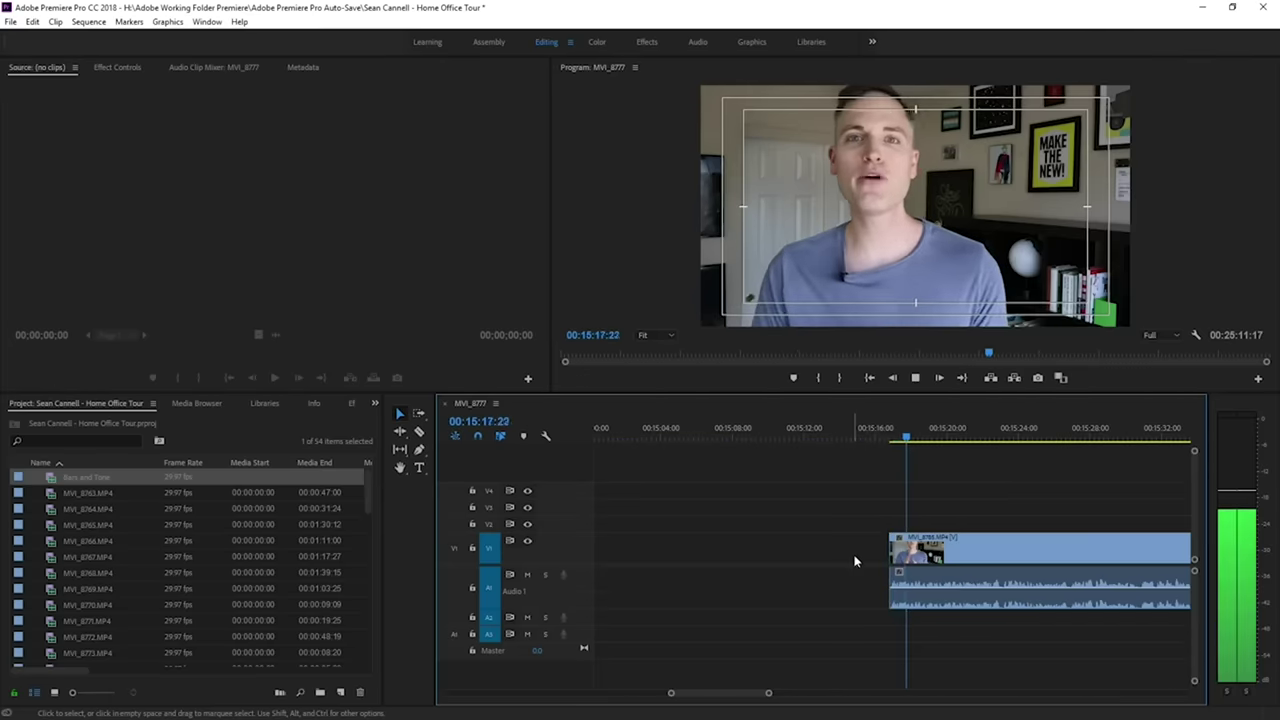
Play the remaining part of the last talking clip from about 00:15:17 to 00:15:44 to review it.
key("=")
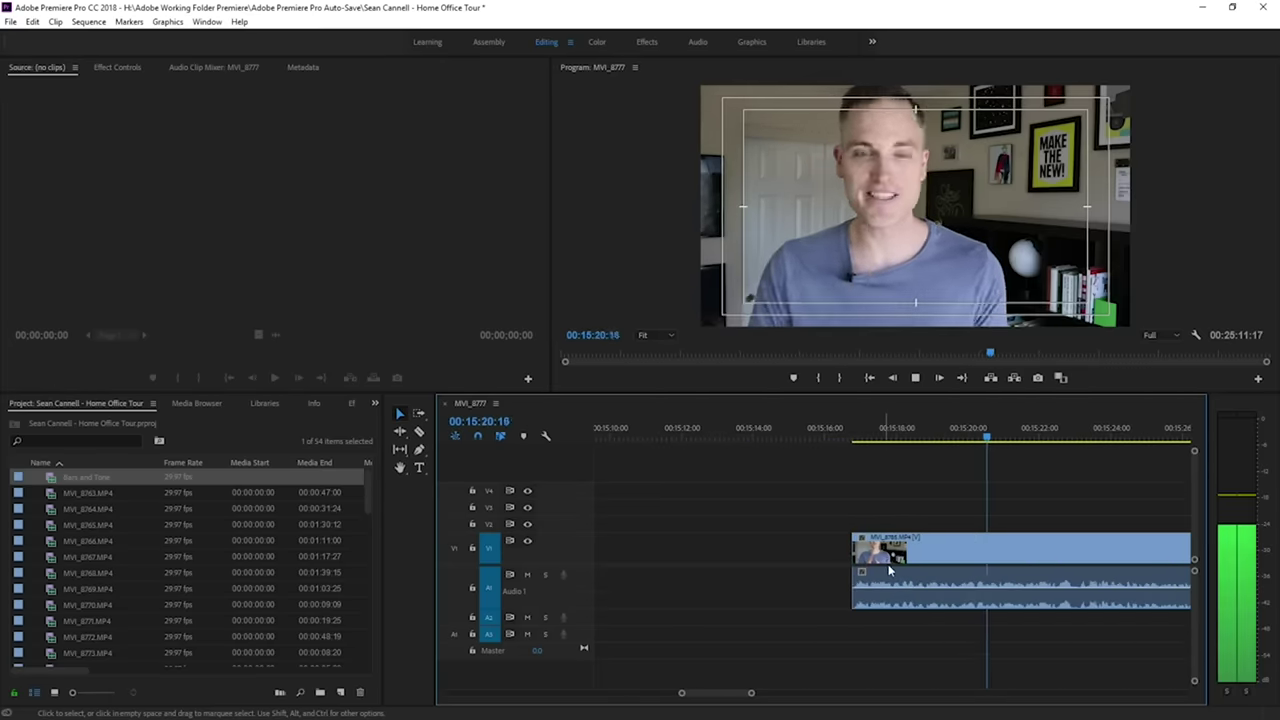
key("-")
key("=")
key("-")
key("=")
key("minus")
key("equal")
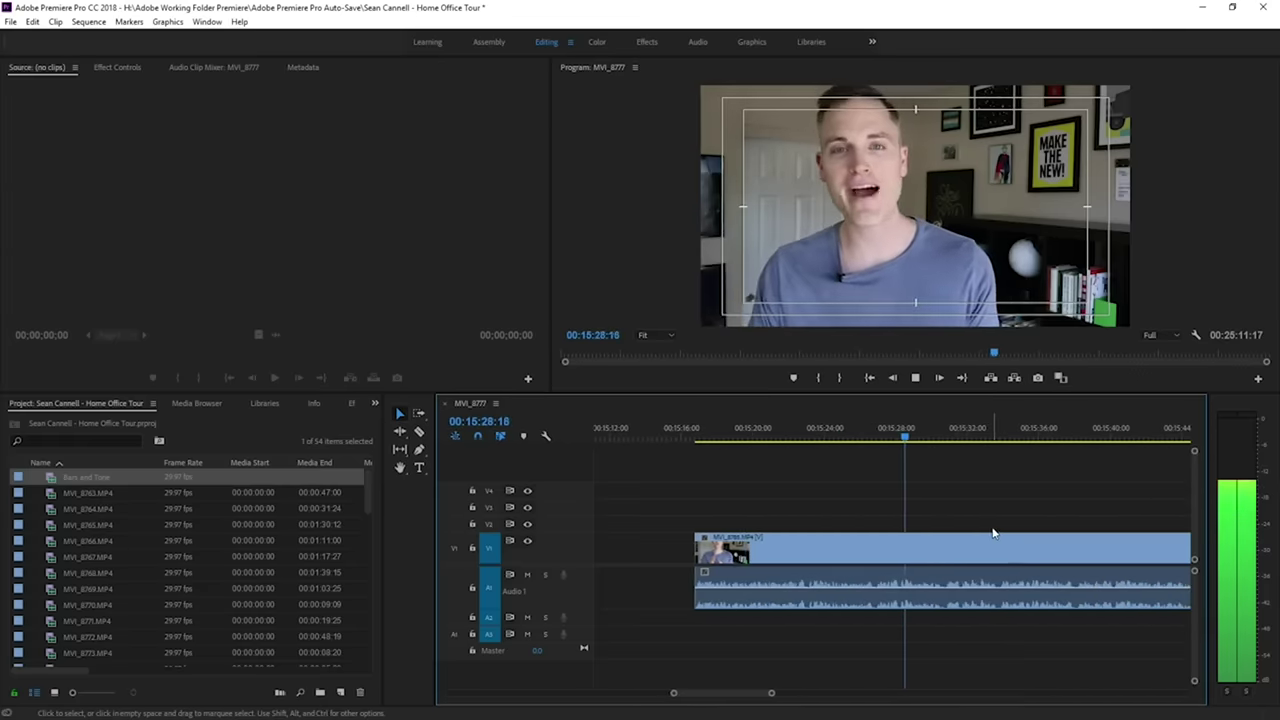
key("minus")
key("equal")
key("minus")
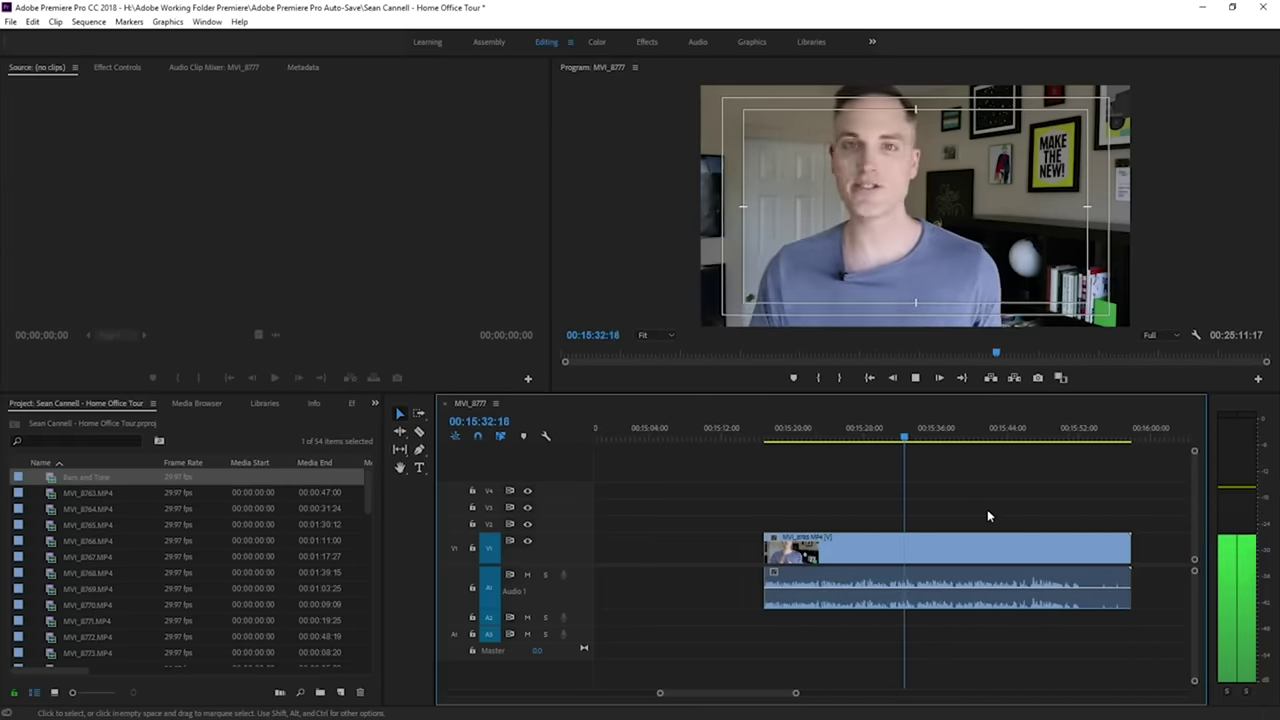
left_click(1030, 550)
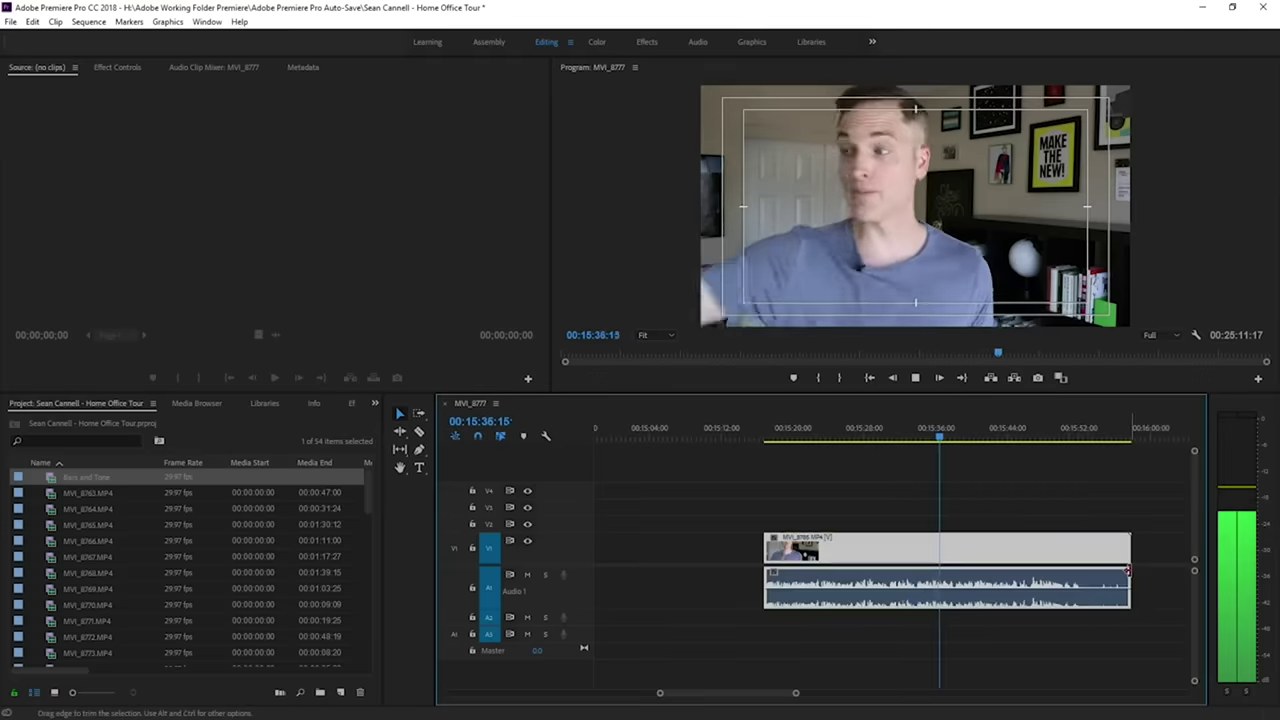
key("equal")
key("minus")
key("equal")
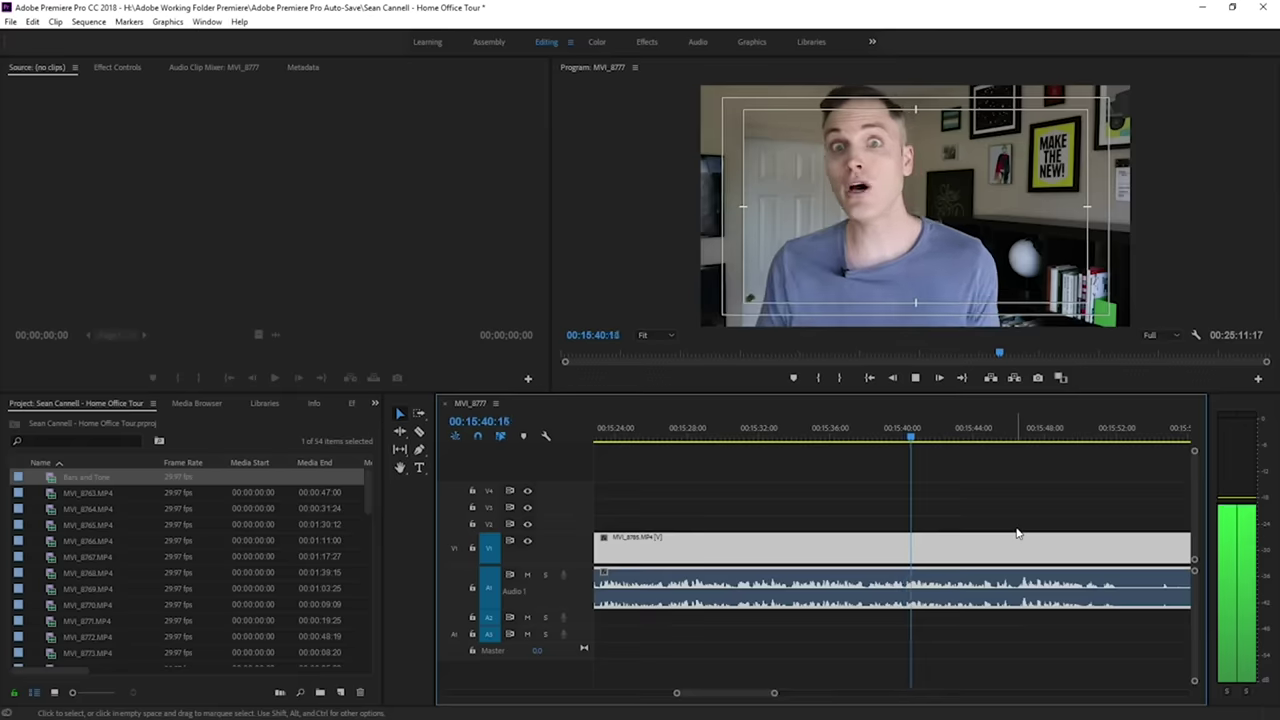
key("minus")
key("equal")
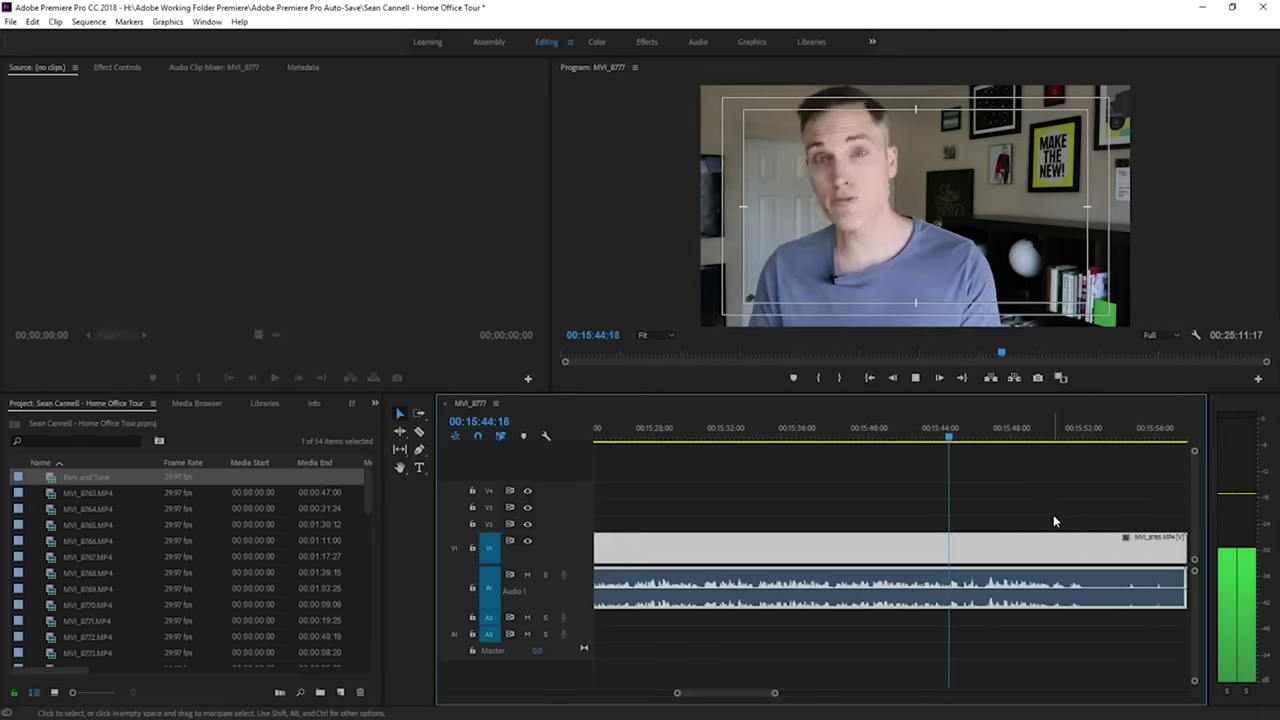
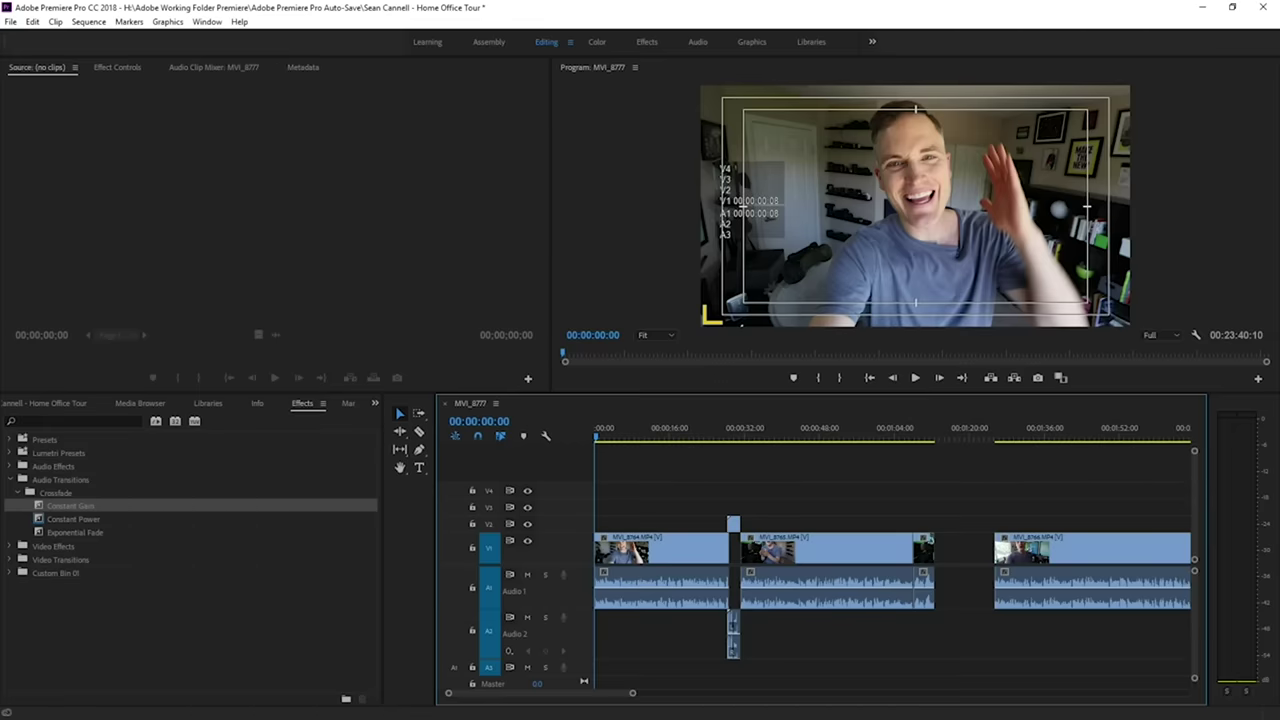
Switch to the file browser and add a music file to audio track A3, starting at about 00:00:50.
key("alt+Tab")
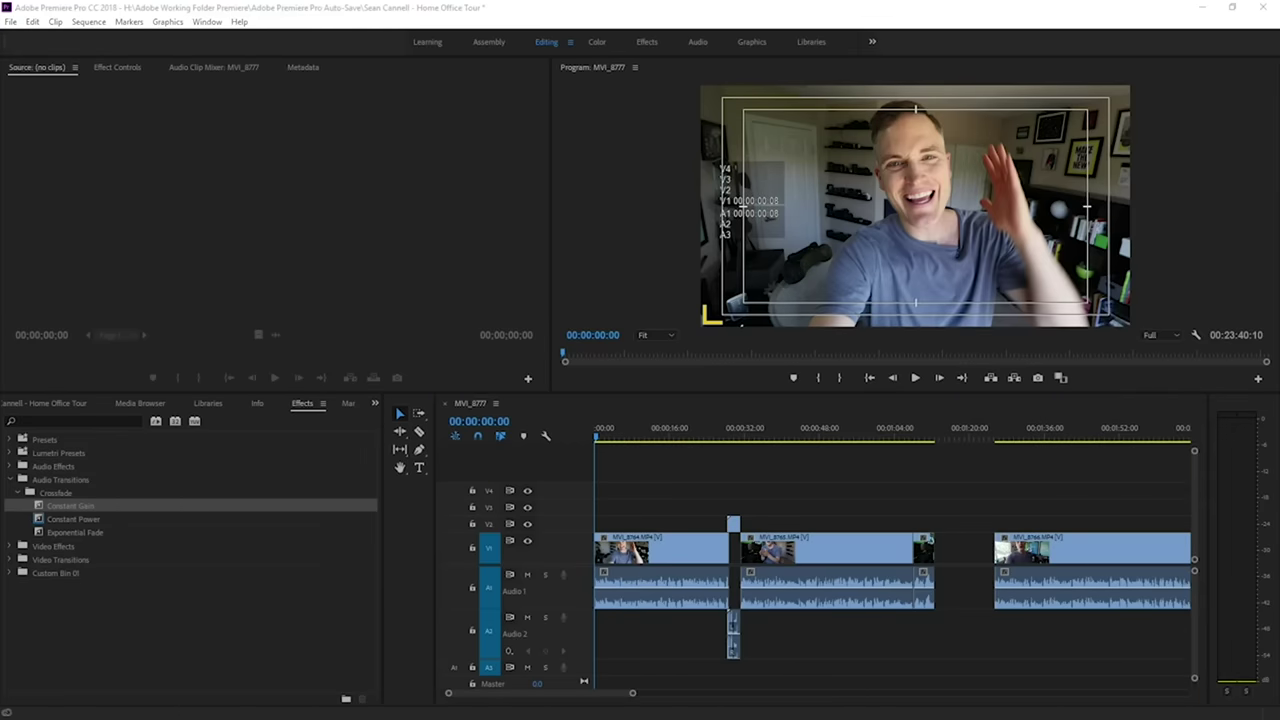
left_click_drag(0, 600, 871, 674)
left_click_drag(443, 557, 826, 668)
key("minus")
key("minus")
key("minus")
key("equal")
key("equal")
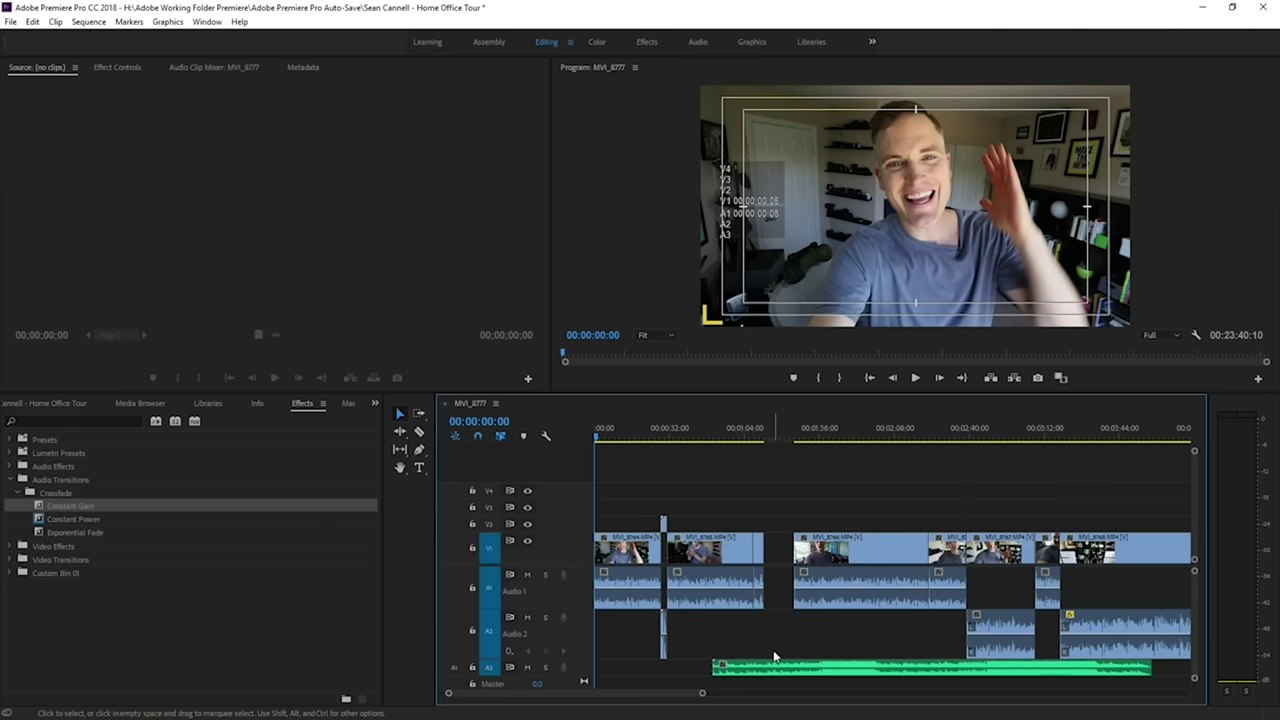
Play the music on track A3 from about 00:01:20 and split it at about 00:01:23.
left_click(803, 424)
key("equal")
left_click(878, 668)
left_click_drag(878, 668, 871, 660)
left_click(859, 441)
key("space")
key("equal")
key("equal")
key("equal")
key("equal")
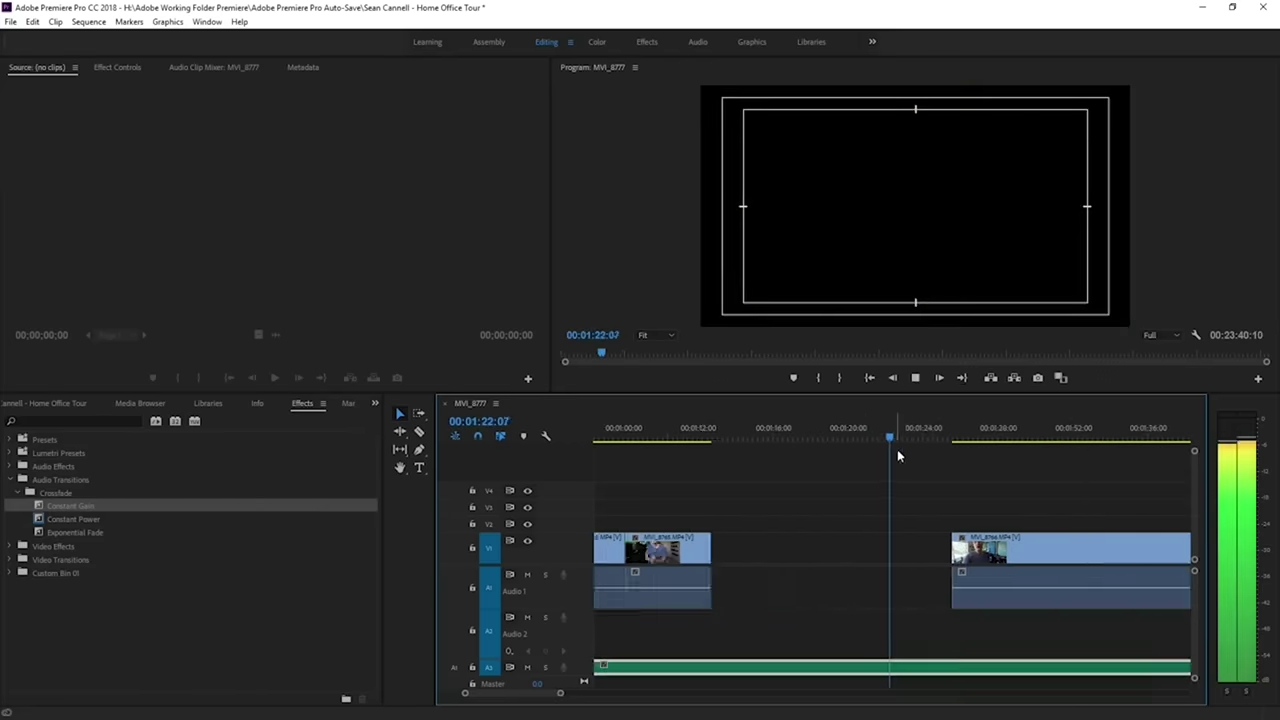
key("c")
left_click(923, 675)
key("v")
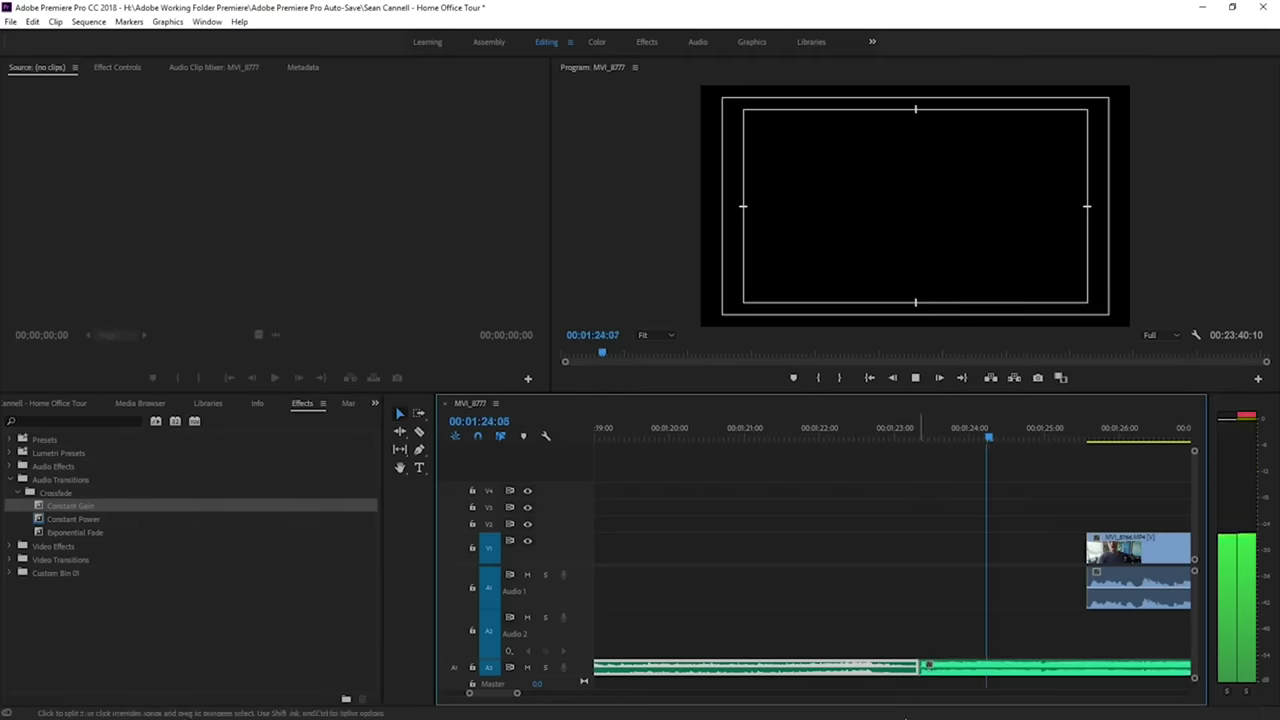
Move the second music part earlier on track A3 to start at about 00:00:29, where the first video clip ends.
key("equal")
key("equal")
key("equal")
key("minus")
key("minus")
key("minus")
key("minus")
key("minus")
key("minus")
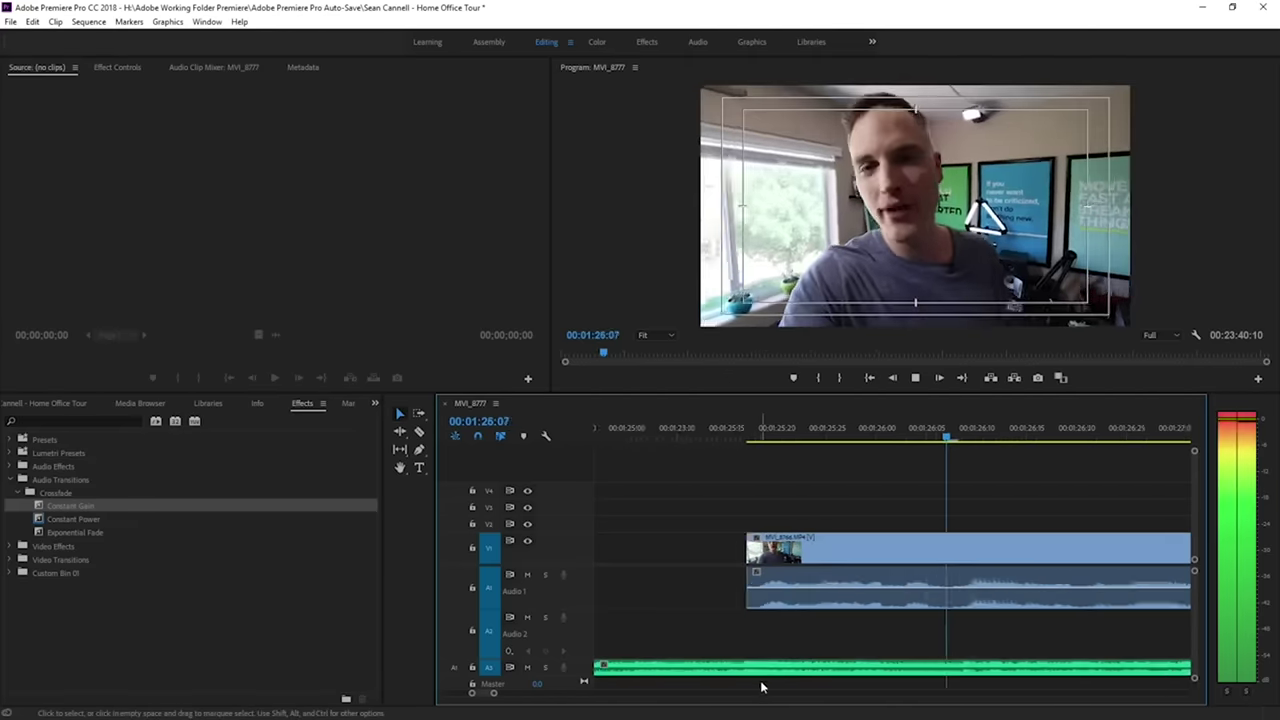
key("minus")
left_click_drag(880, 669, 756, 680)
left_click(668, 438)
left_click(669, 440)
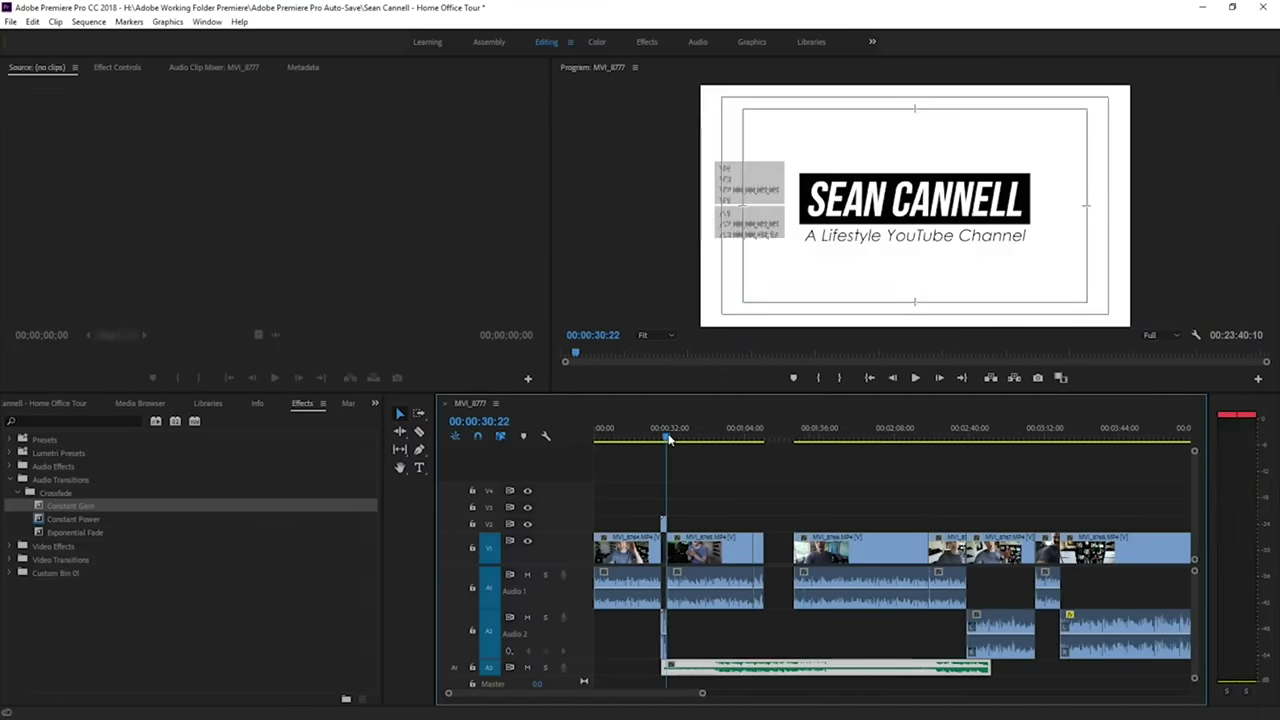
Align the music's start with the start of the intro bumper clip and adjust the music's audio gain.
key("equal")
key("equal")
key("equal")
left_click(831, 438)
key("equal")
key("equal")
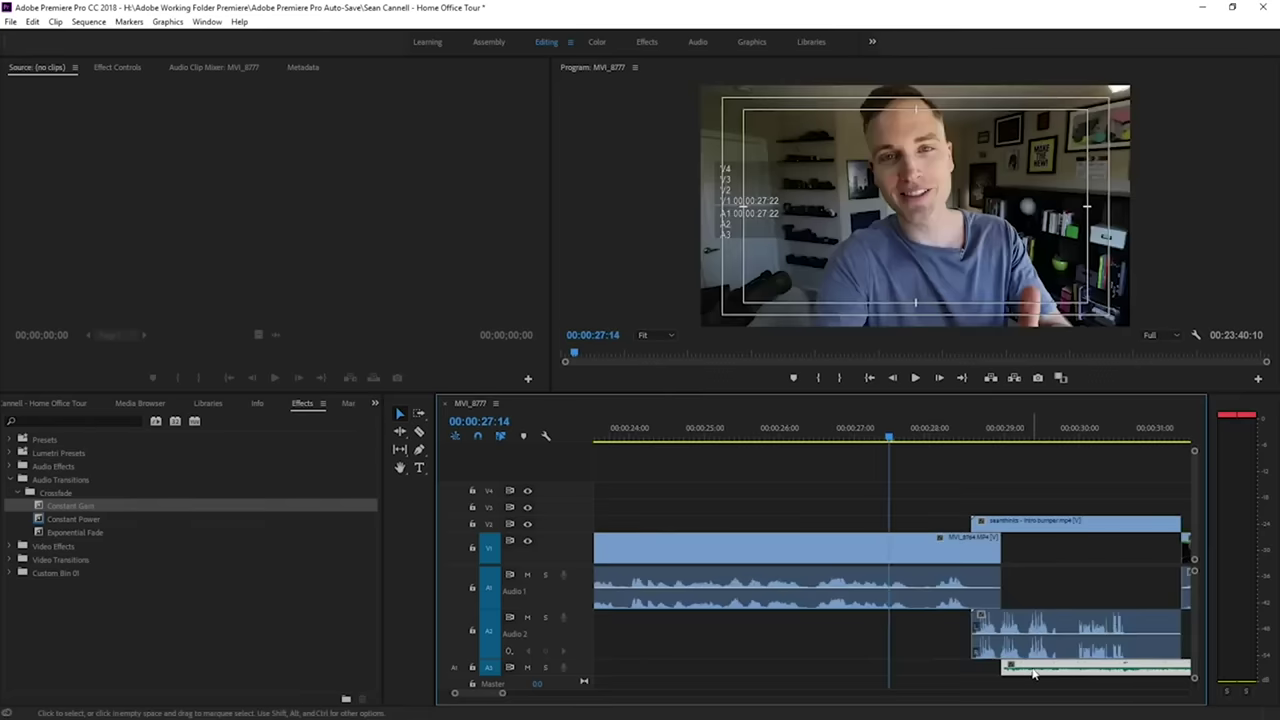
right_click(1003, 668)
left_click(1055, 547)
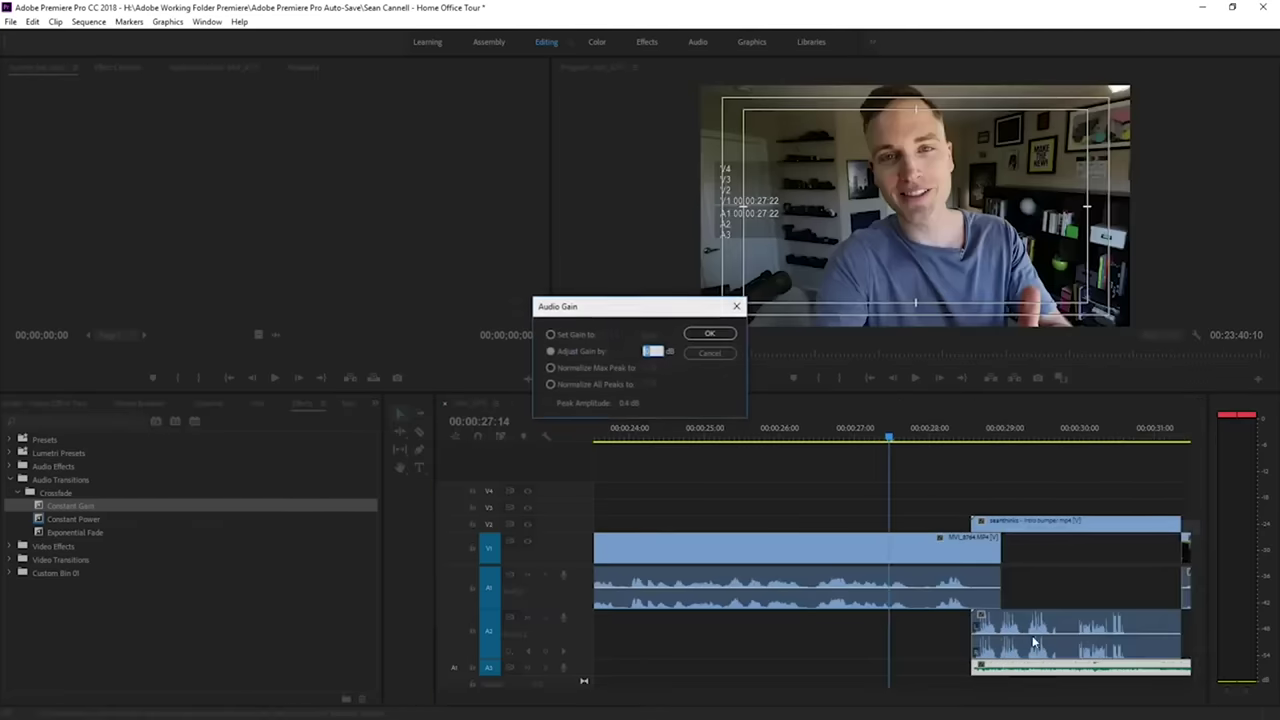
key("Return")
key("minus")
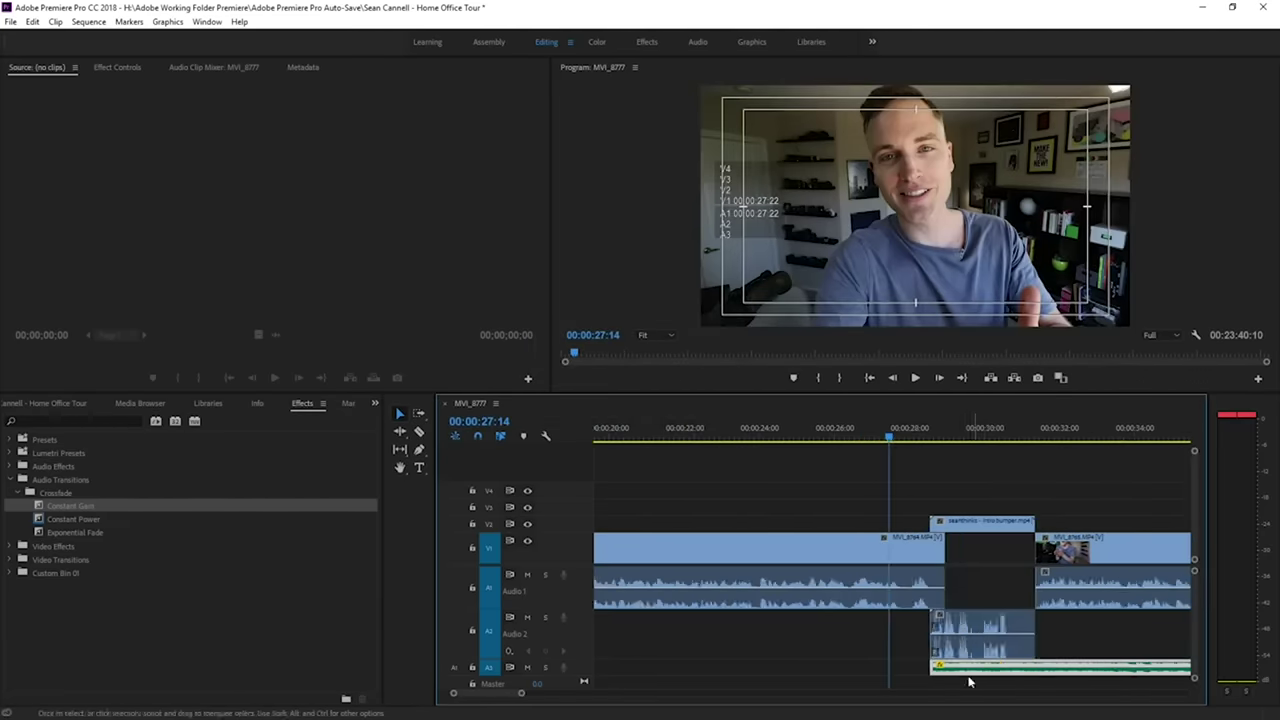
Extend the music's start back to the beginning of the sequence and split it where the intro bumper begins.
key("minus")
key("minus")
left_click_drag(856, 665, 594, 665)
key("equal")
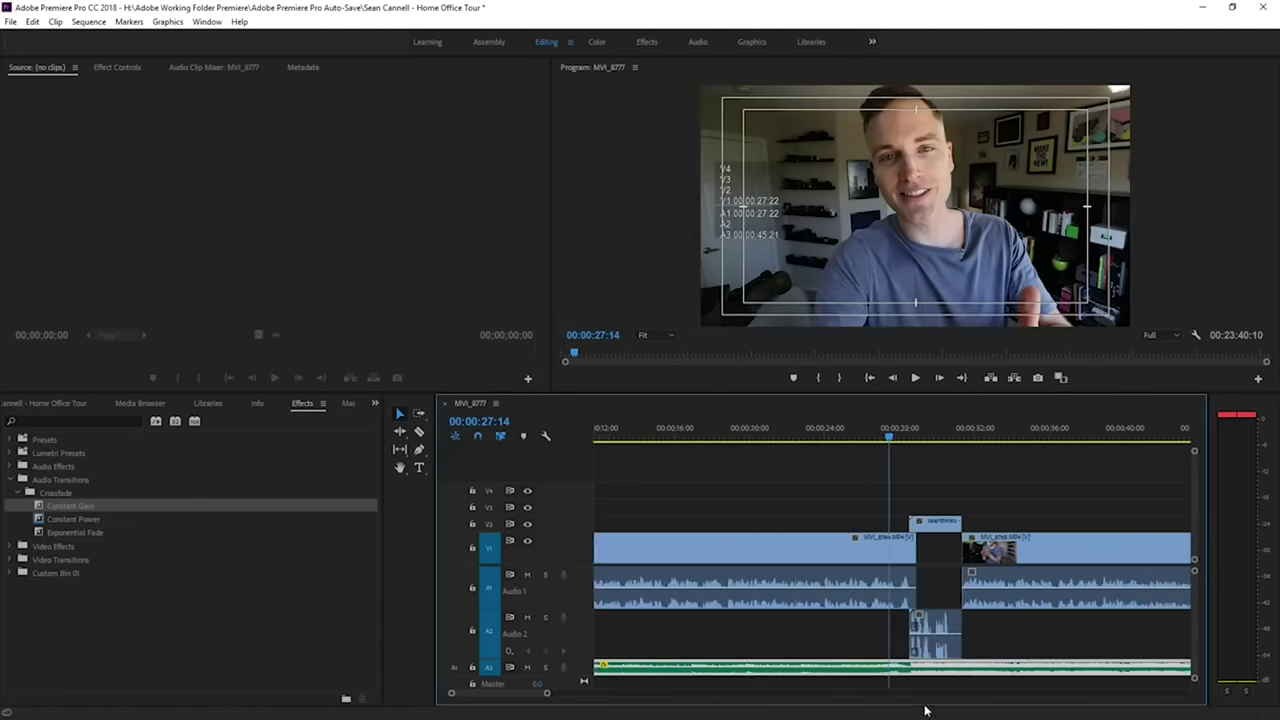
key("c")
left_click(909, 669)
key("v")
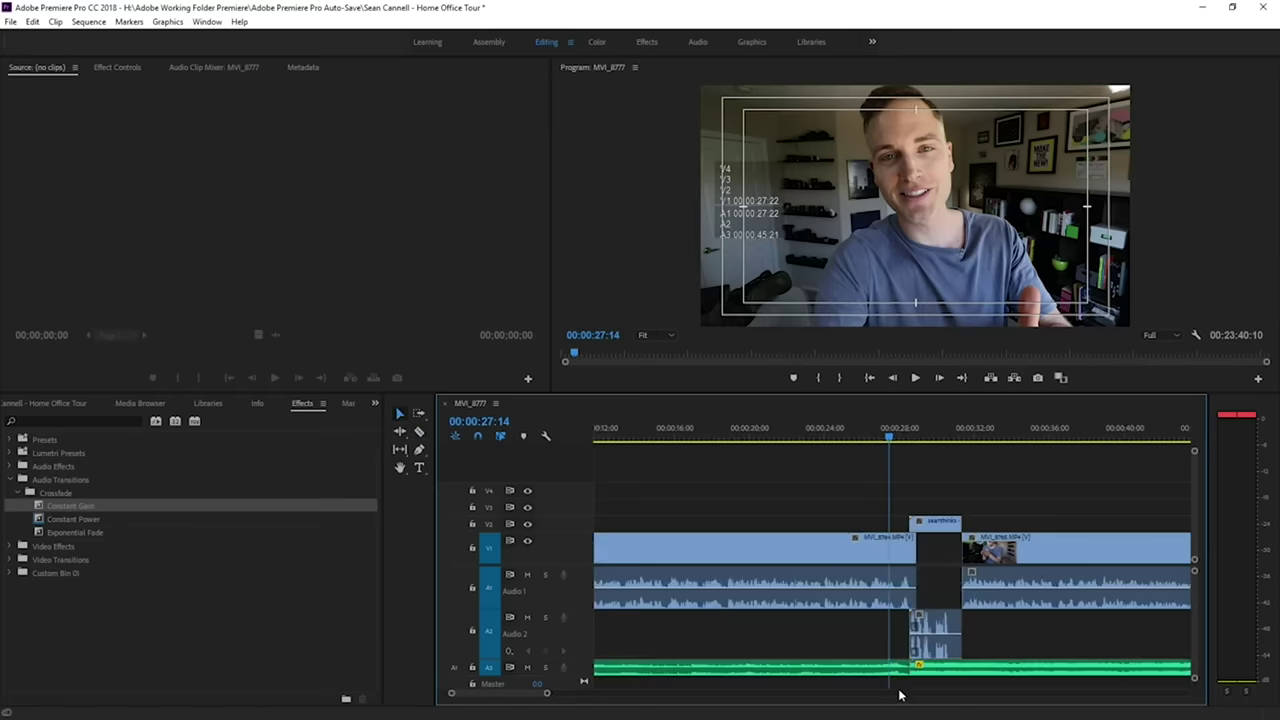
Lower the gain of the music part before the intro bumper and add a Constant Gain crossfade at its cut.
right_click(864, 670)
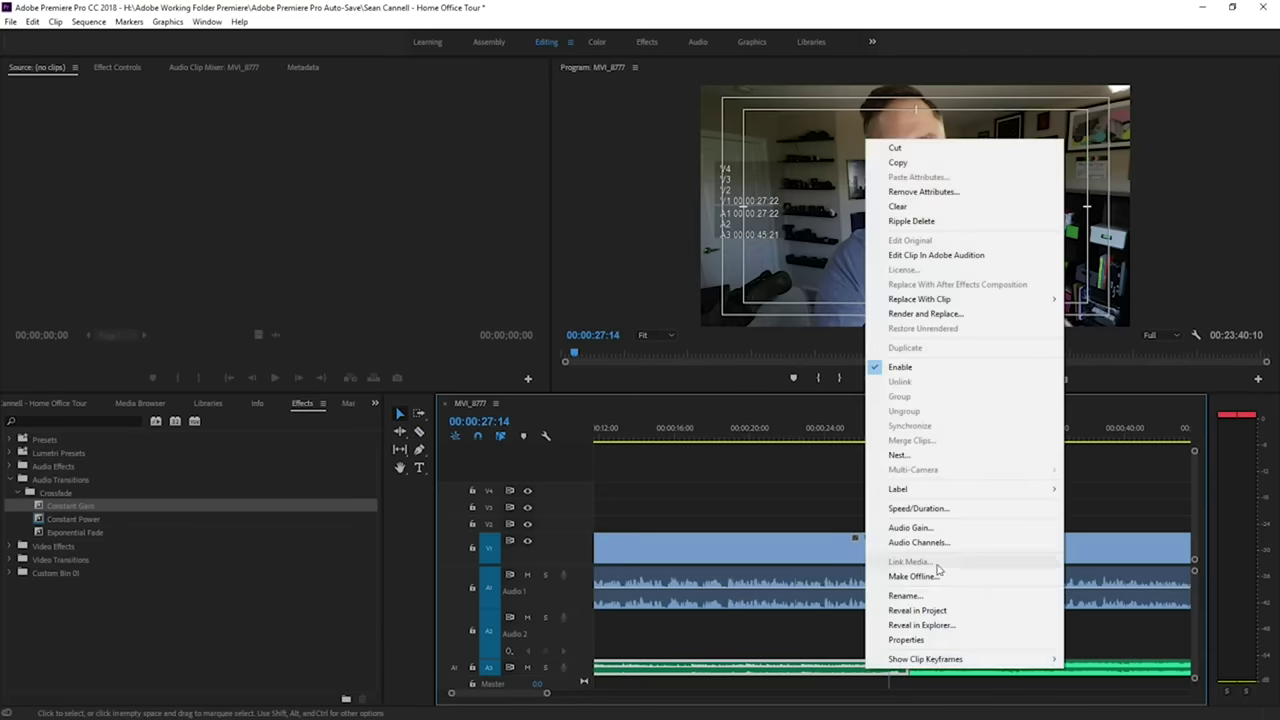
left_click(941, 527)
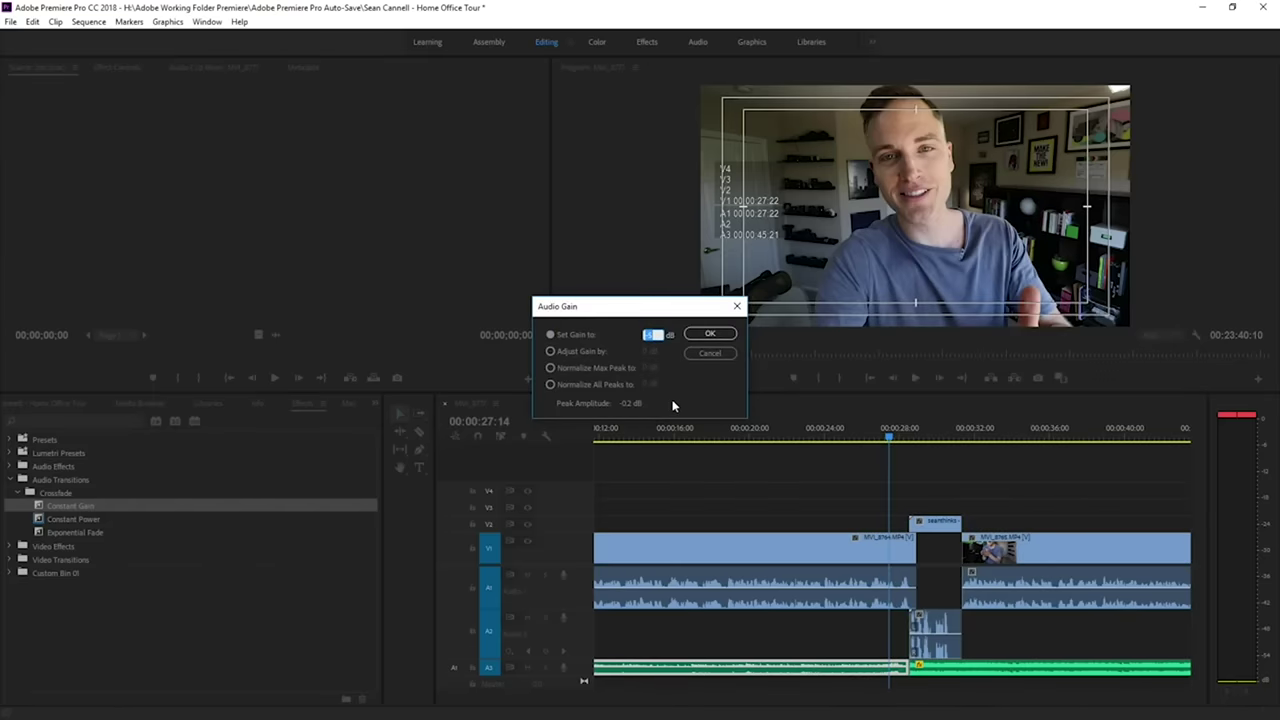
left_click(710, 336)
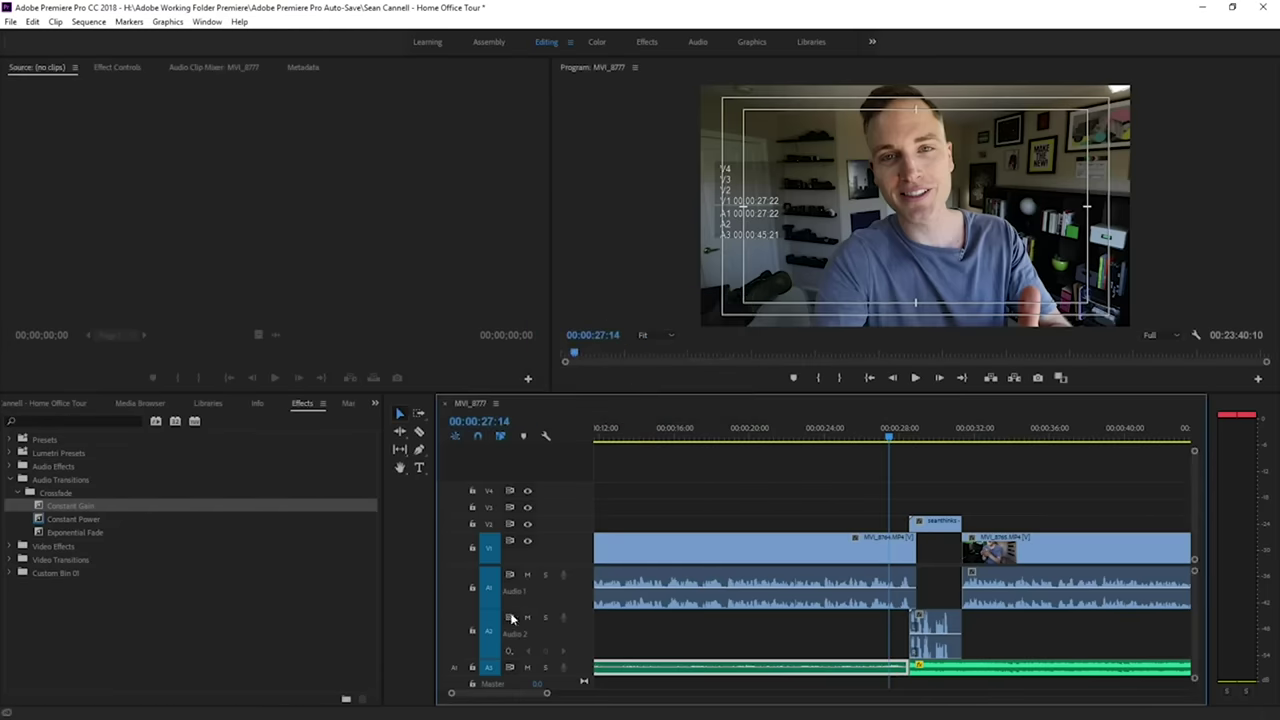
left_click_drag(86, 505, 964, 717)
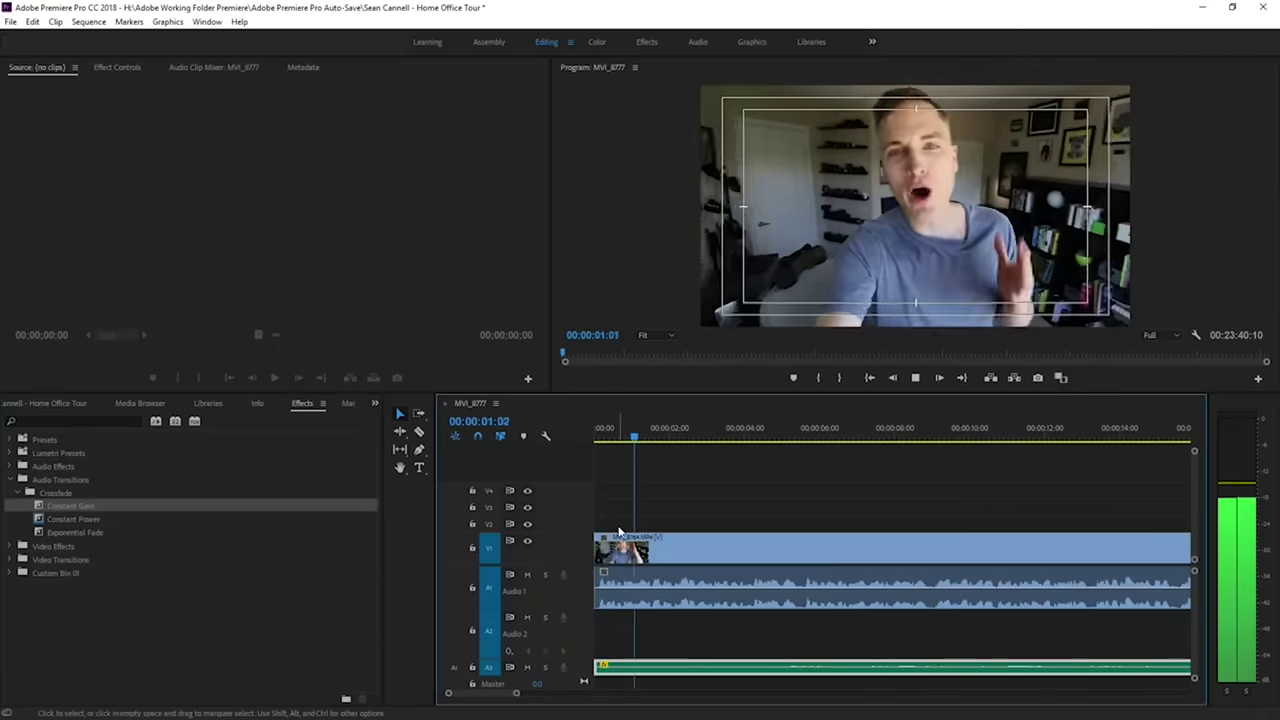
Raise the audio gain of the first video clip and play it back against the music.
key("minus")
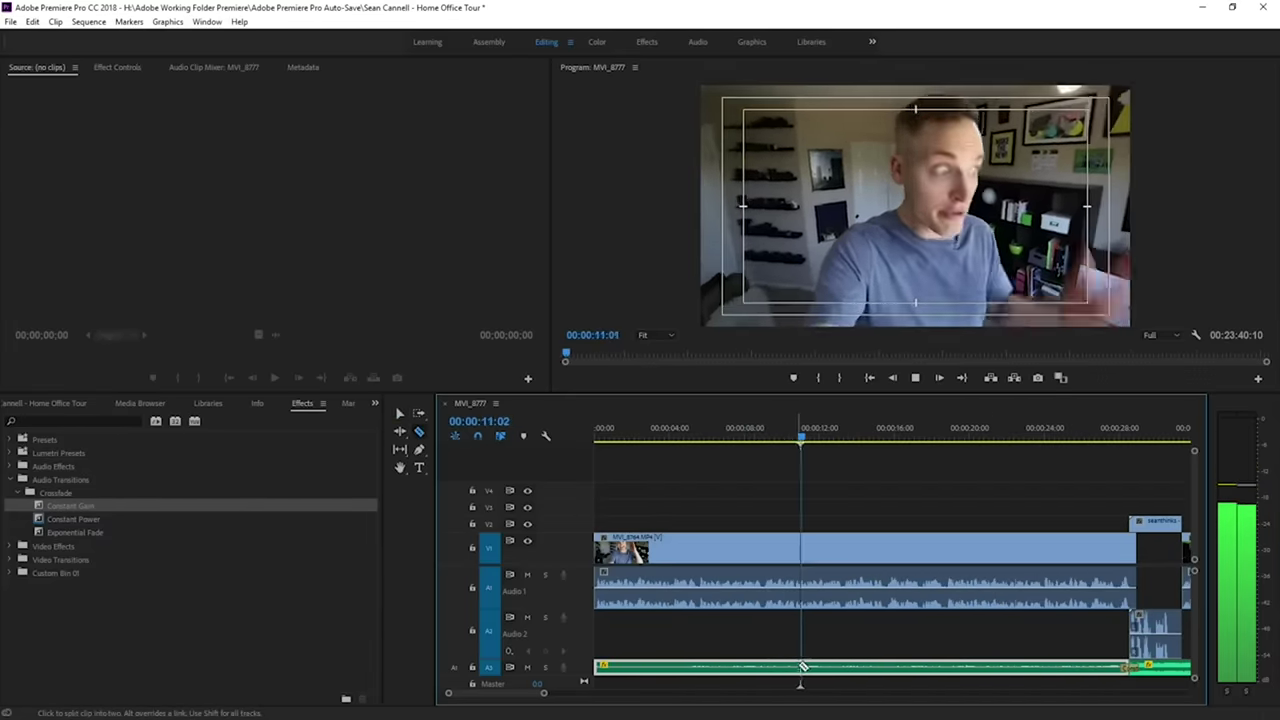
key("b")
key("space")
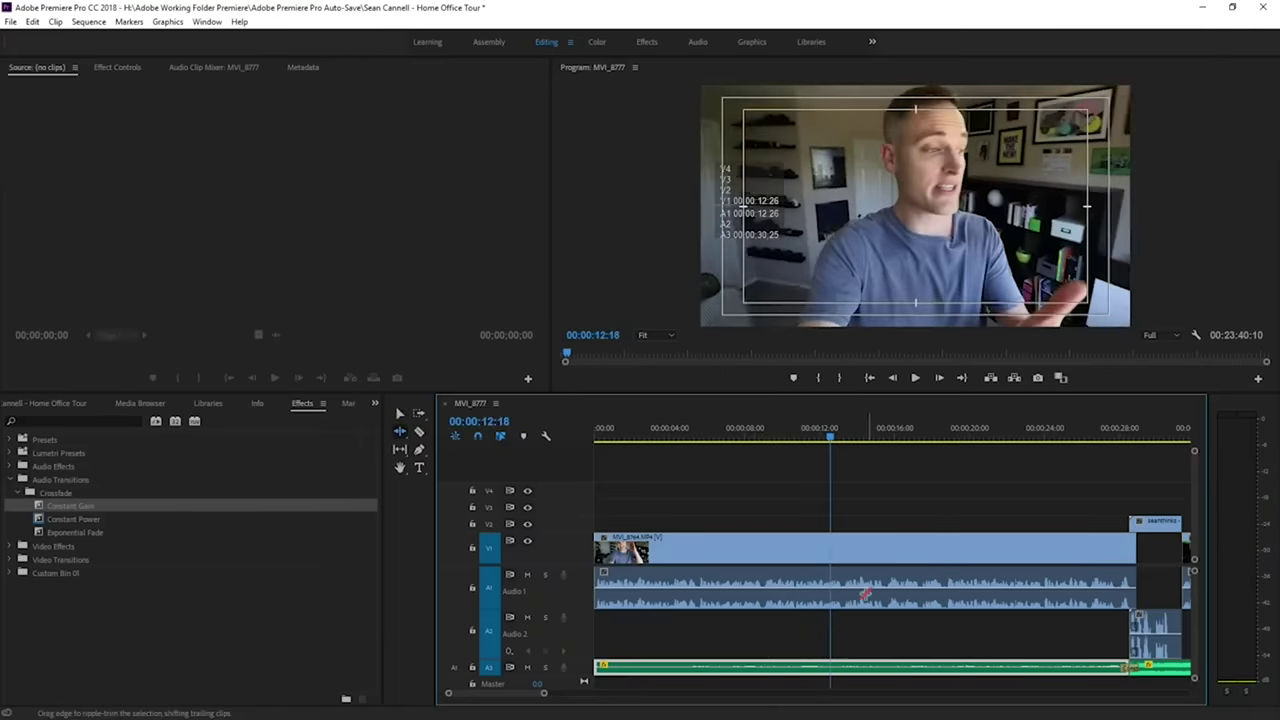
left_click(866, 597)
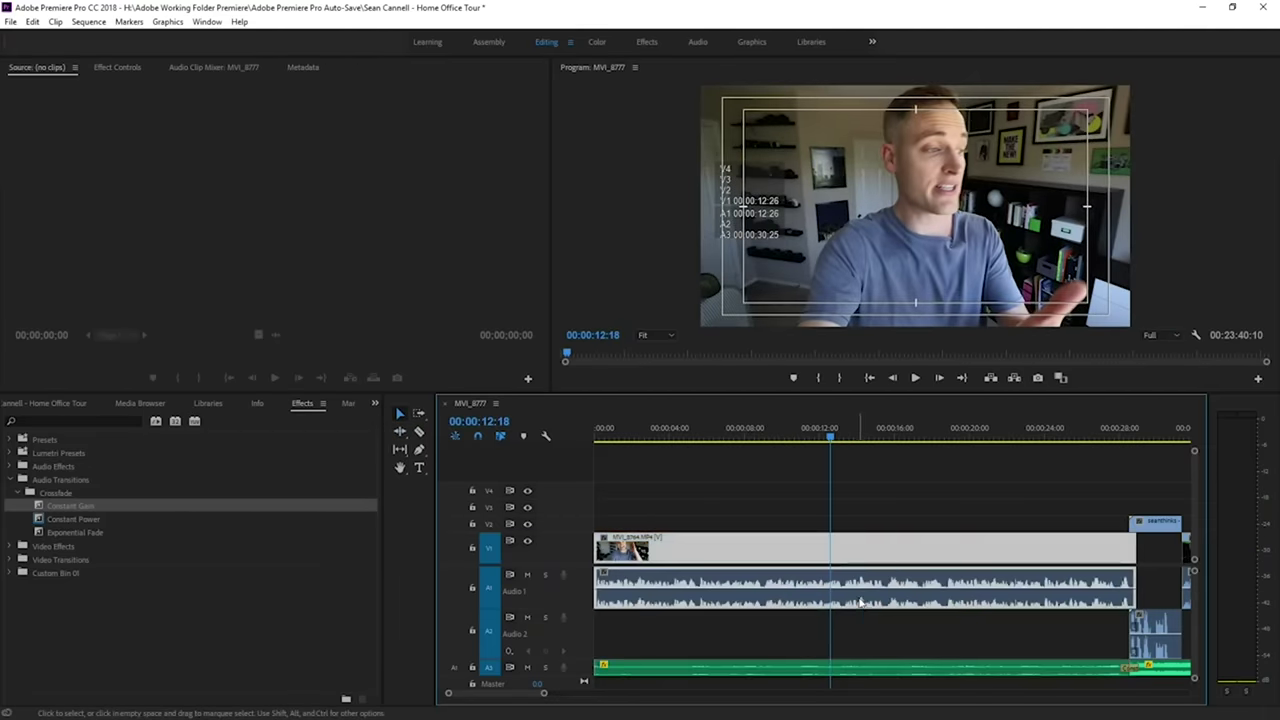
right_click(860, 602)
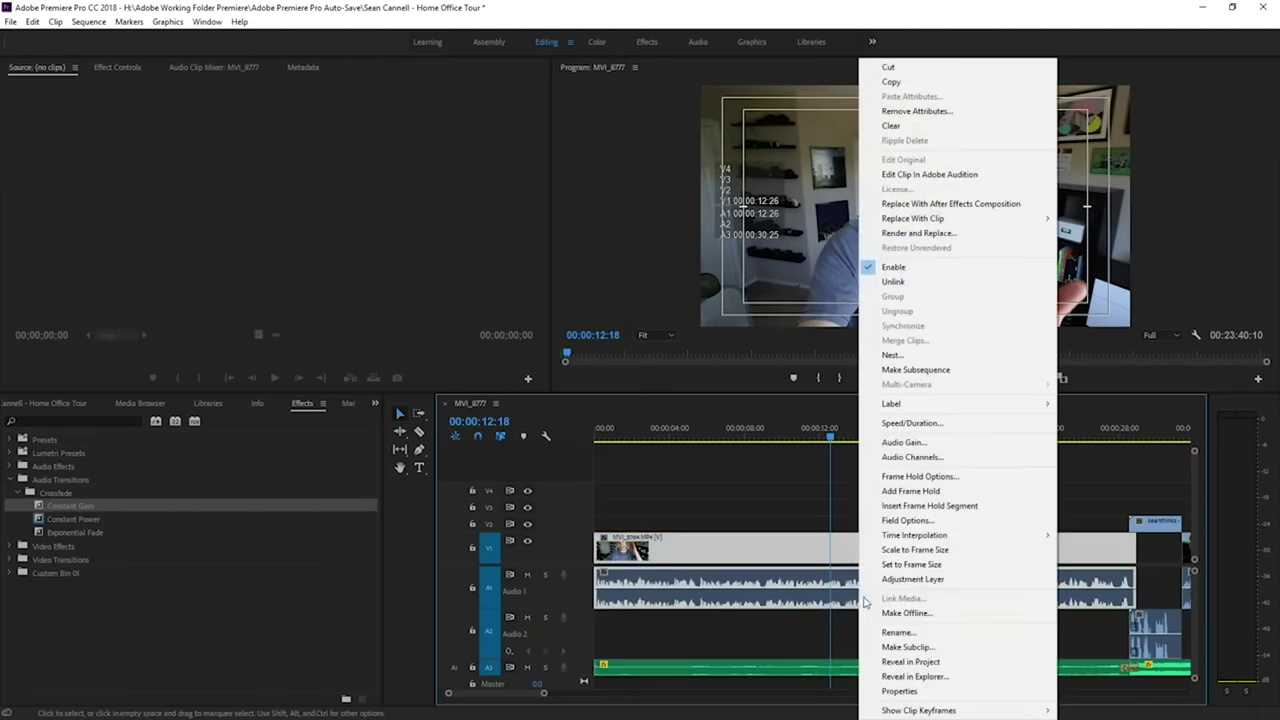
left_click(904, 442)
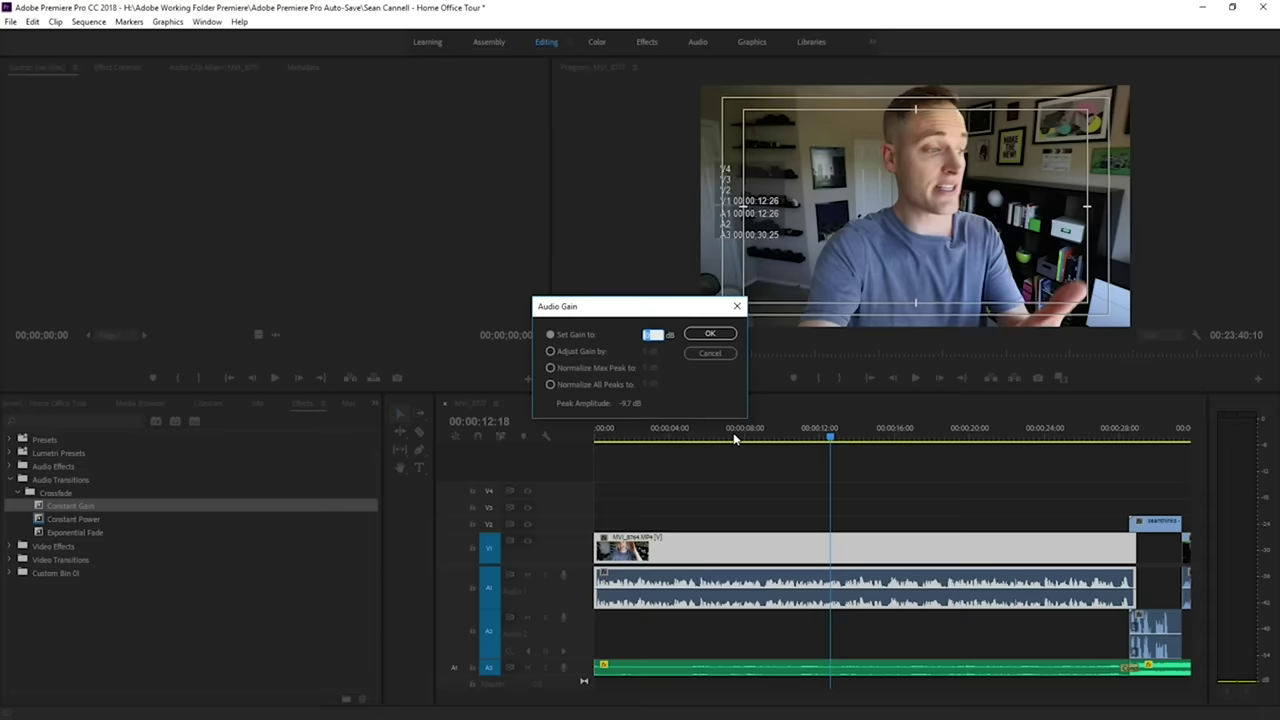
key("Return")
key("space")
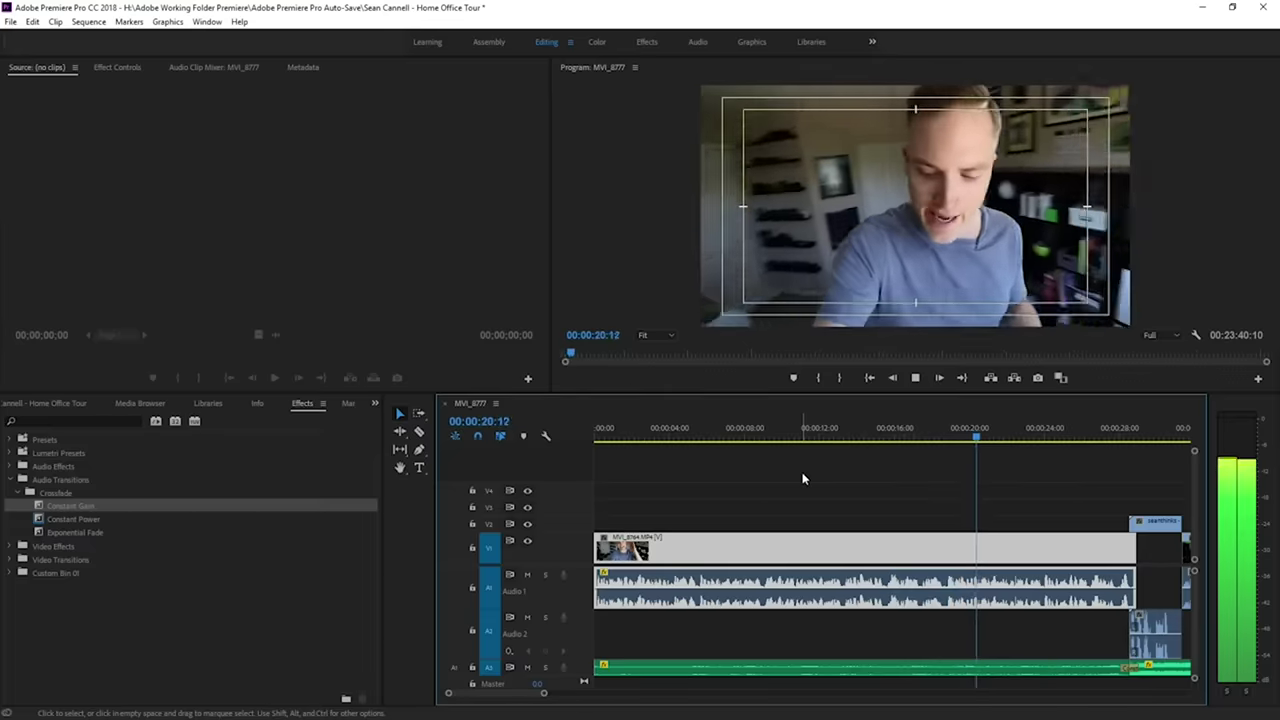
Switch to the Audio workspace, check the voice and music levels in the mixer, and return to about 00:00:20.
left_click(700, 43)
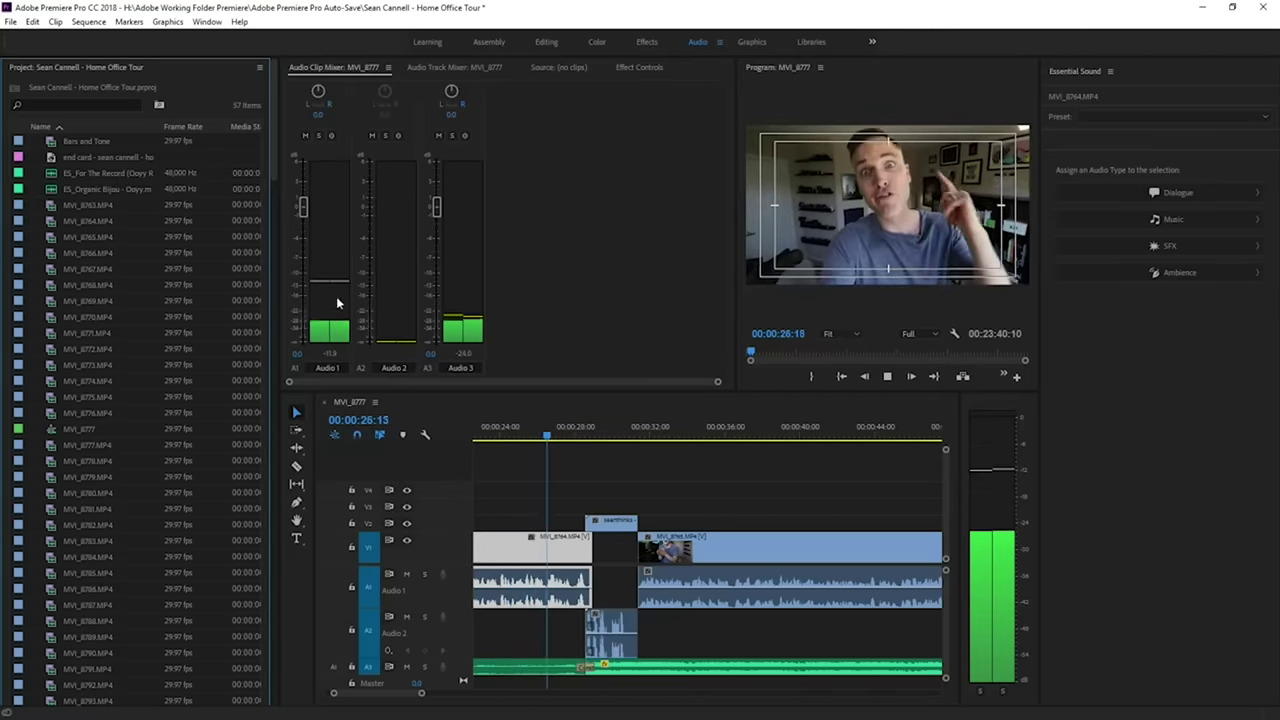
key("space")
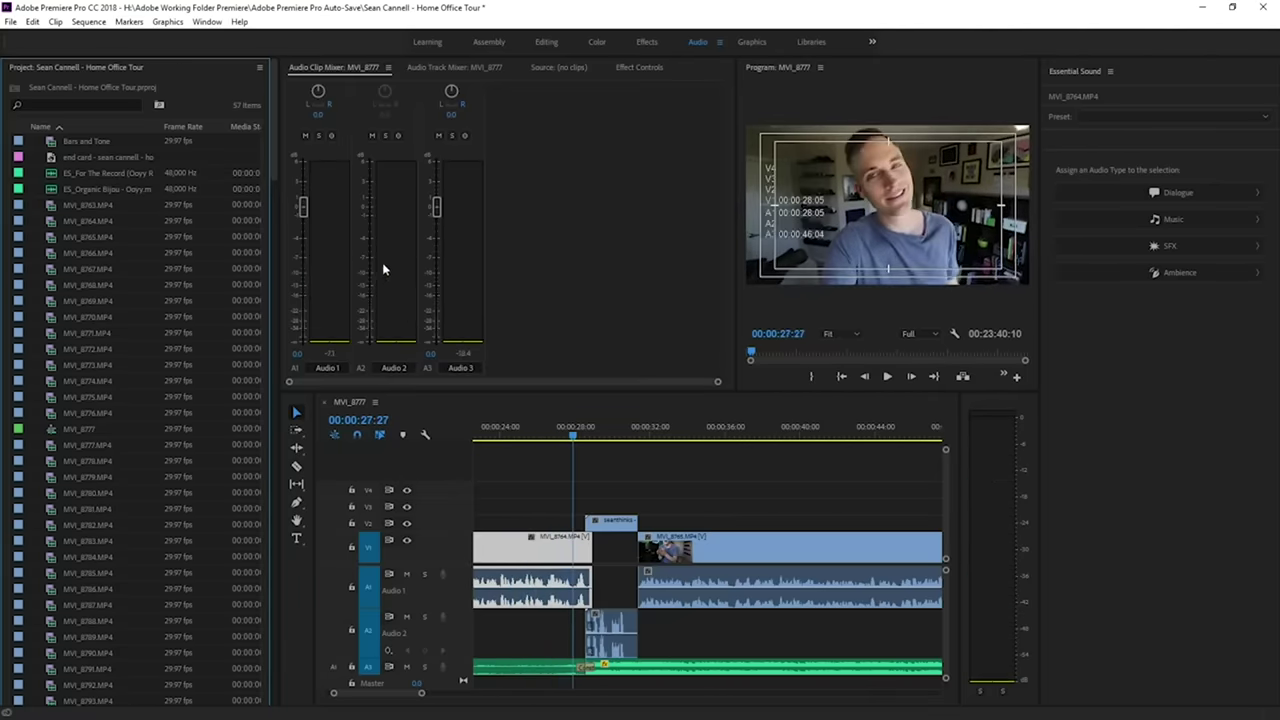
scroll(545, 444, "up", 2)
left_click(571, 422)
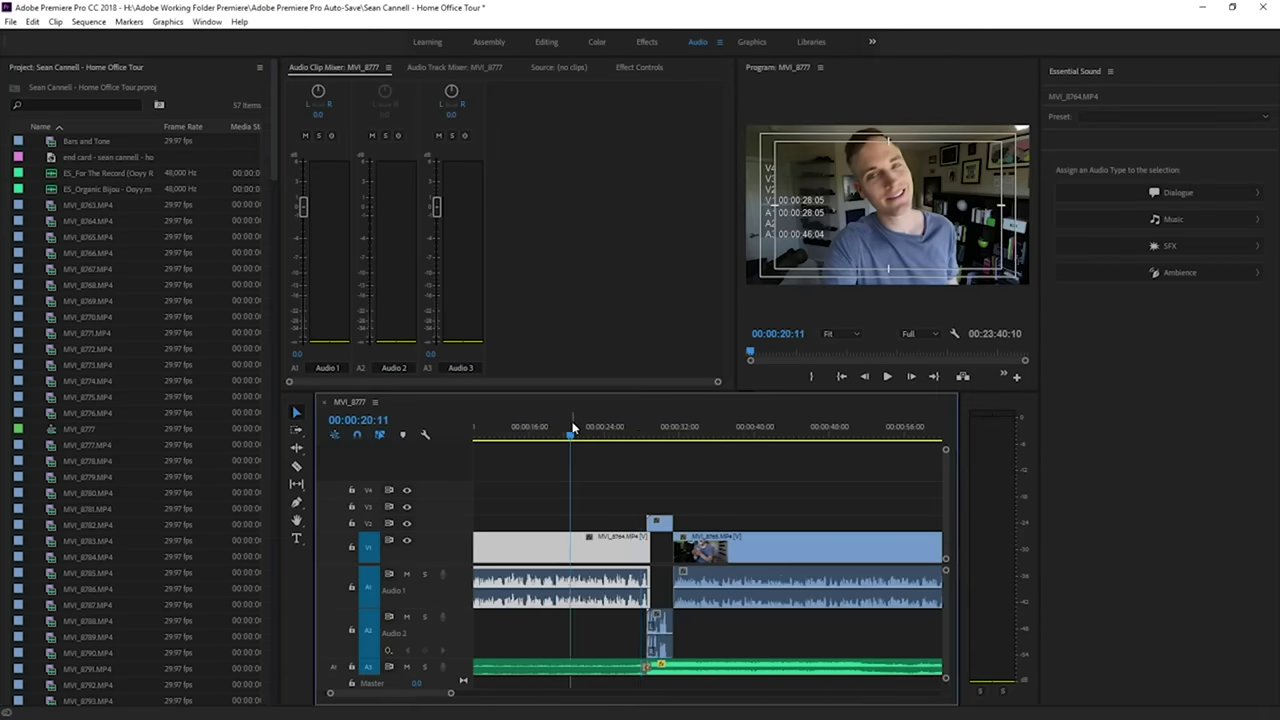
Split the opening music on track A3 at about 00:00:11 and set the gain of its second part to -22 dB.
scroll(580, 460, "up", 2)
left_click(643, 669)
key("minus")
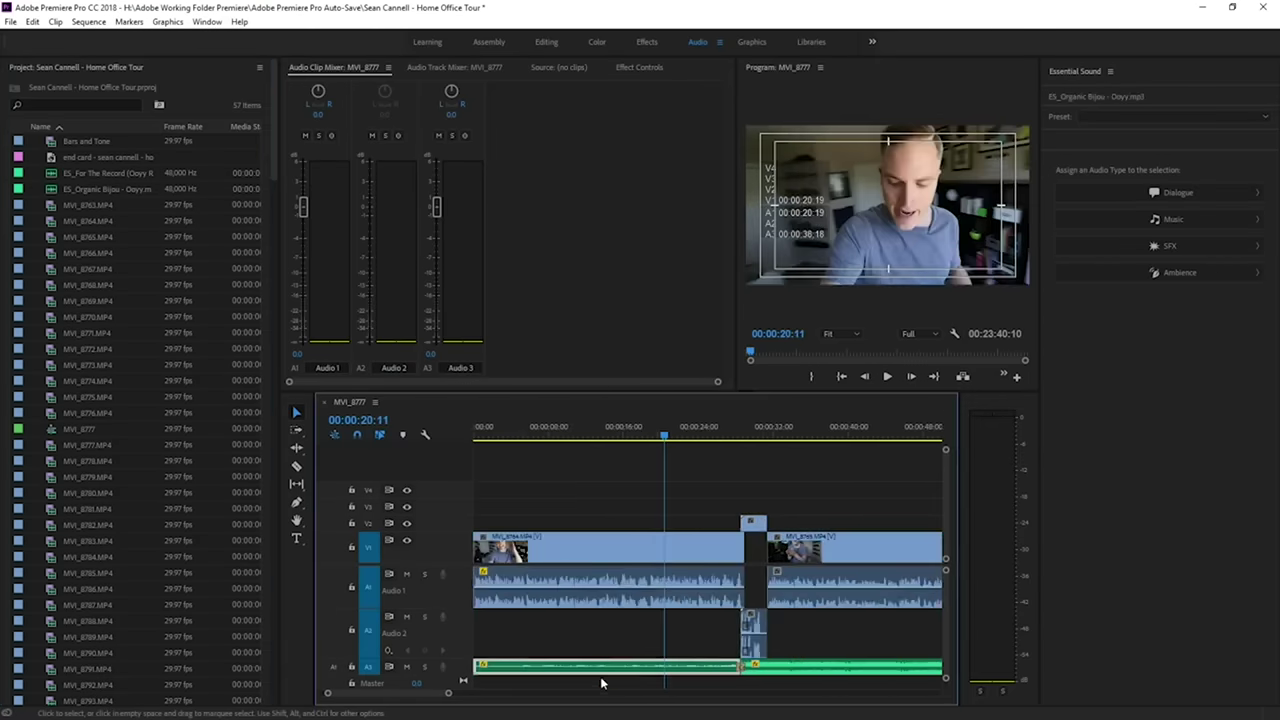
right_click(600, 669)
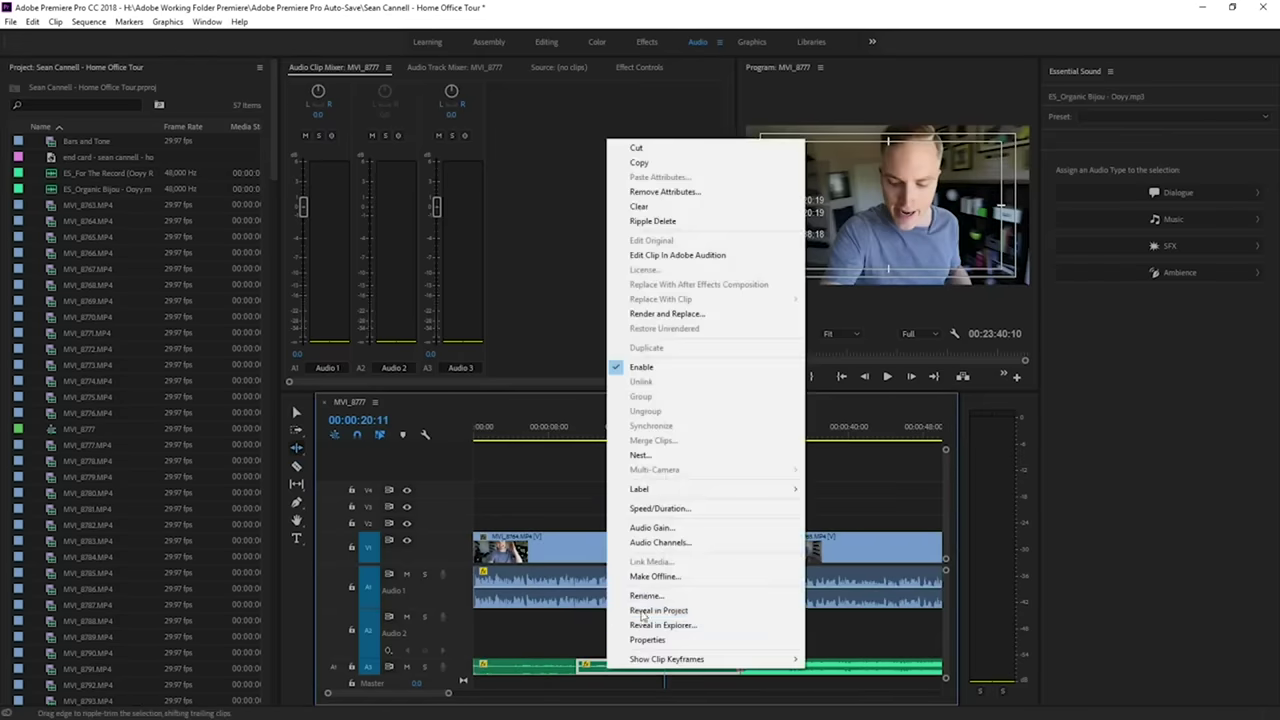
left_click(651, 528)
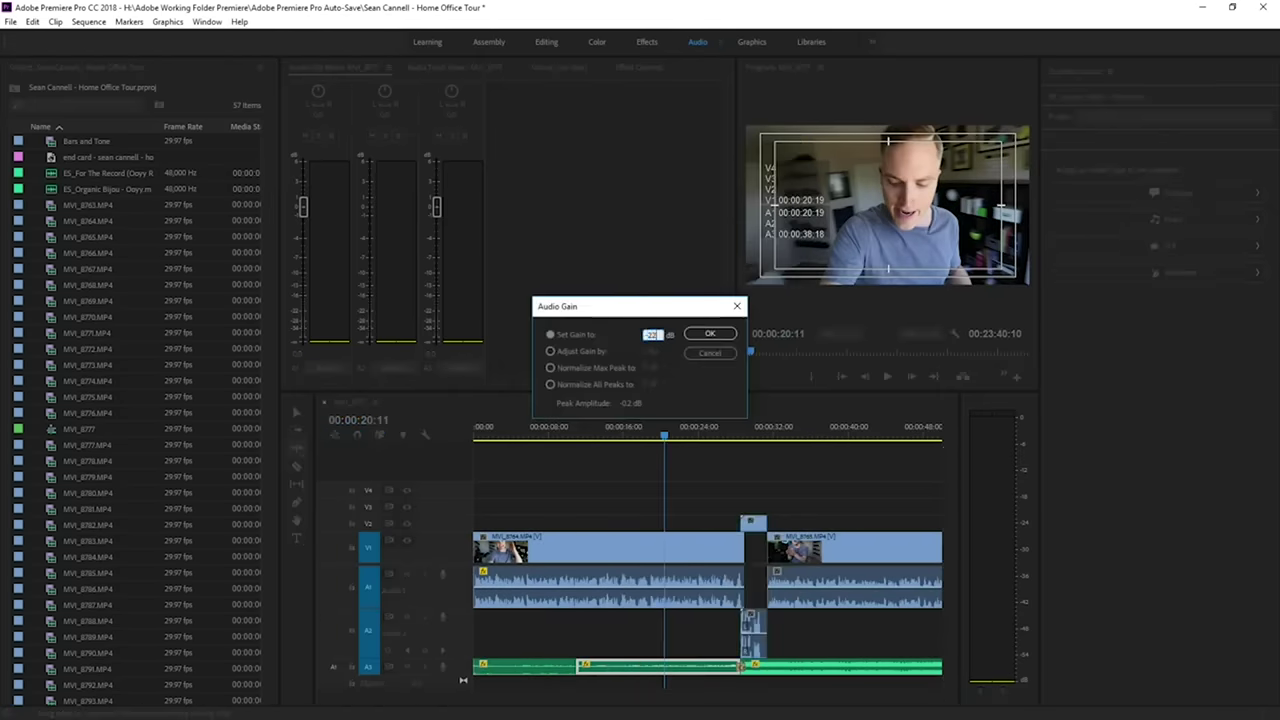
key("Return")
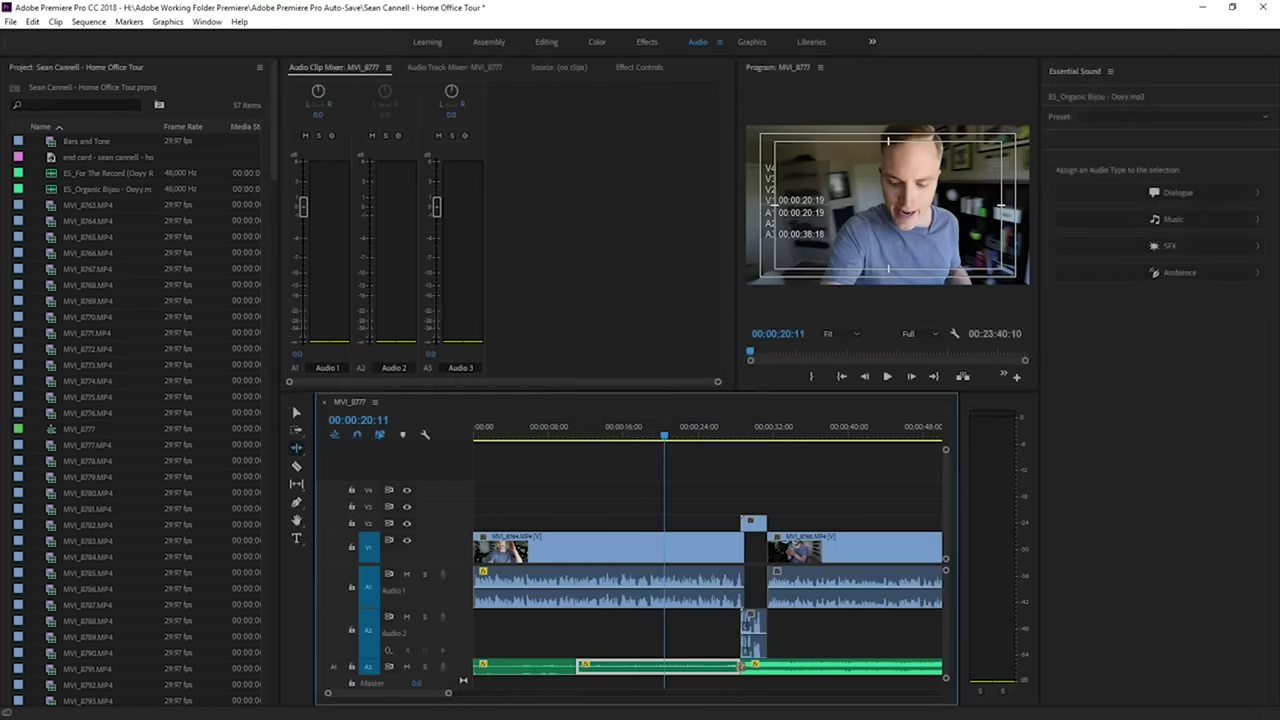
Return to the Editing workspace, add a Constant Gain crossfade at the music cut near 00:00:11, and play it back.
left_click(545, 42)
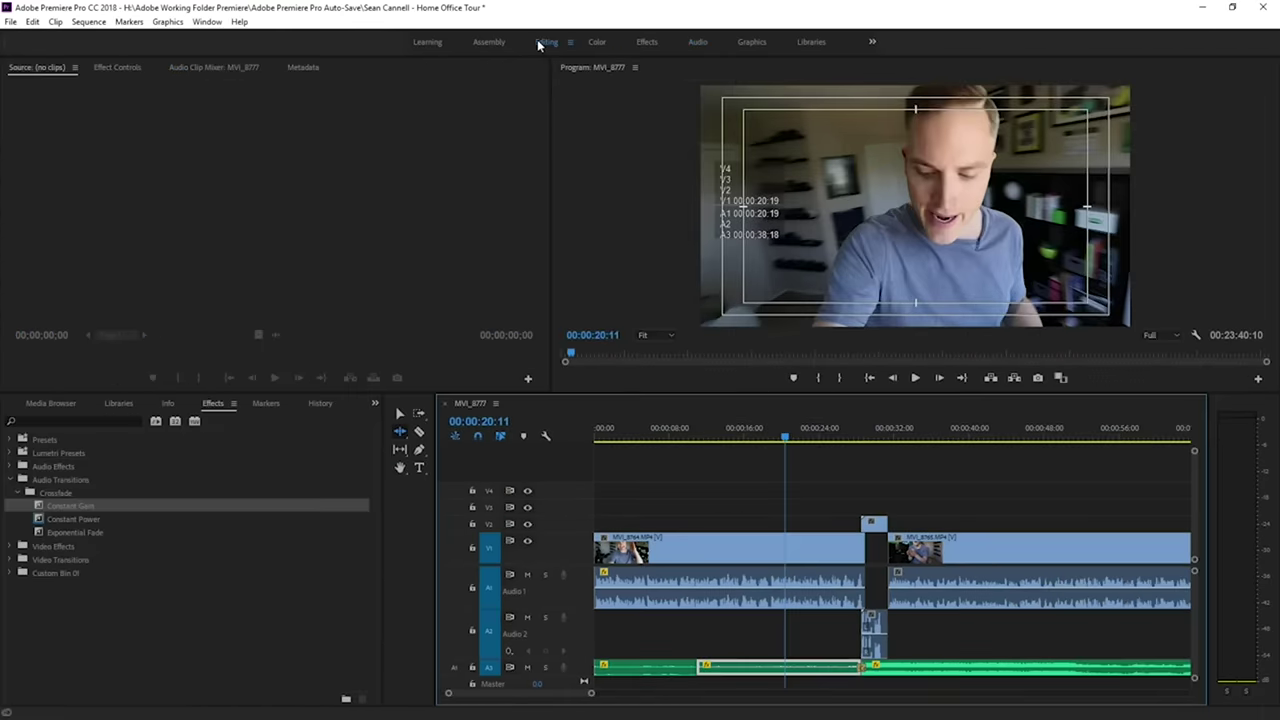
left_click_drag(90, 505, 95, 506)
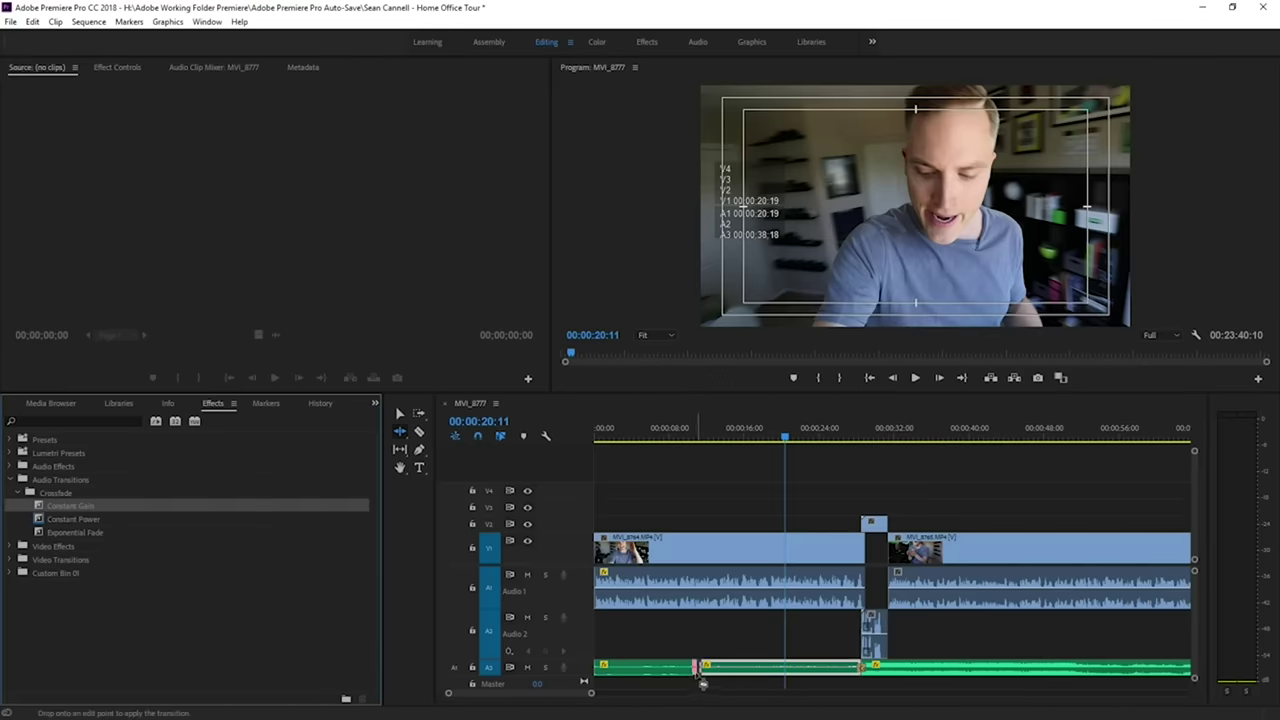
left_click(688, 430)
key("space")
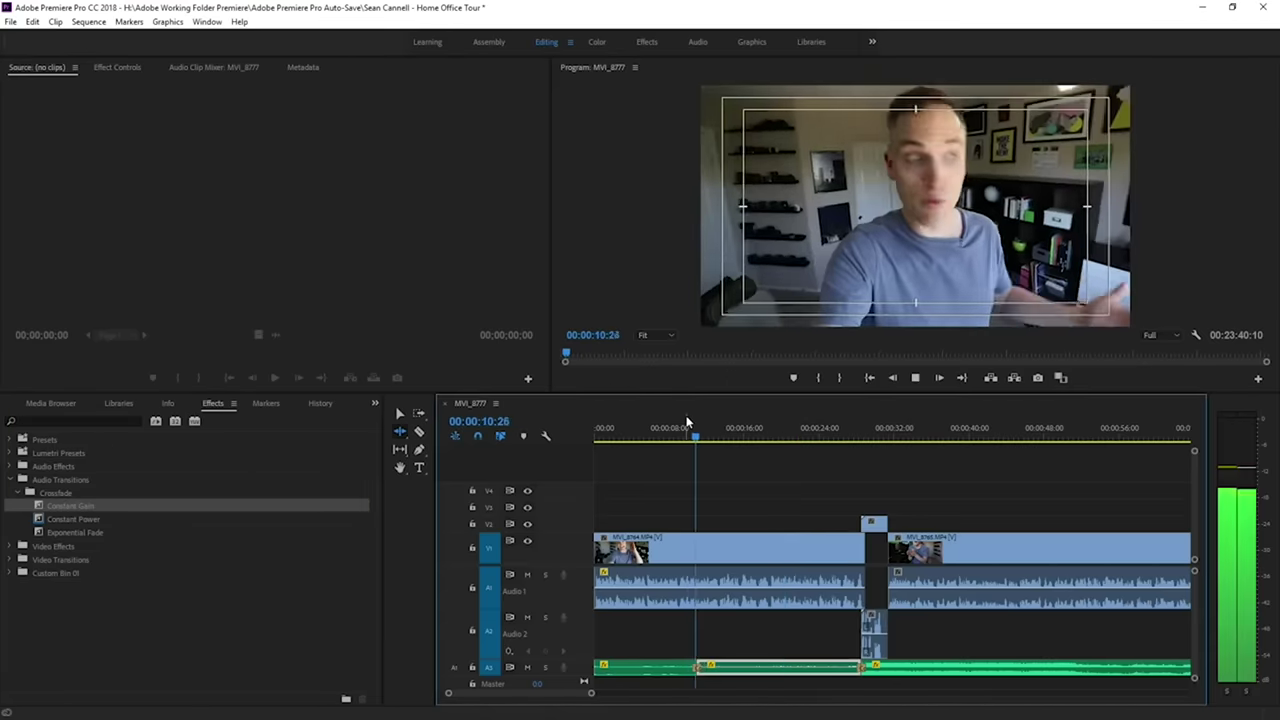
Lengthen the Constant Gain crossfade at the start of the intro bumper to about 3 seconds and play through the bumper.
key("=")
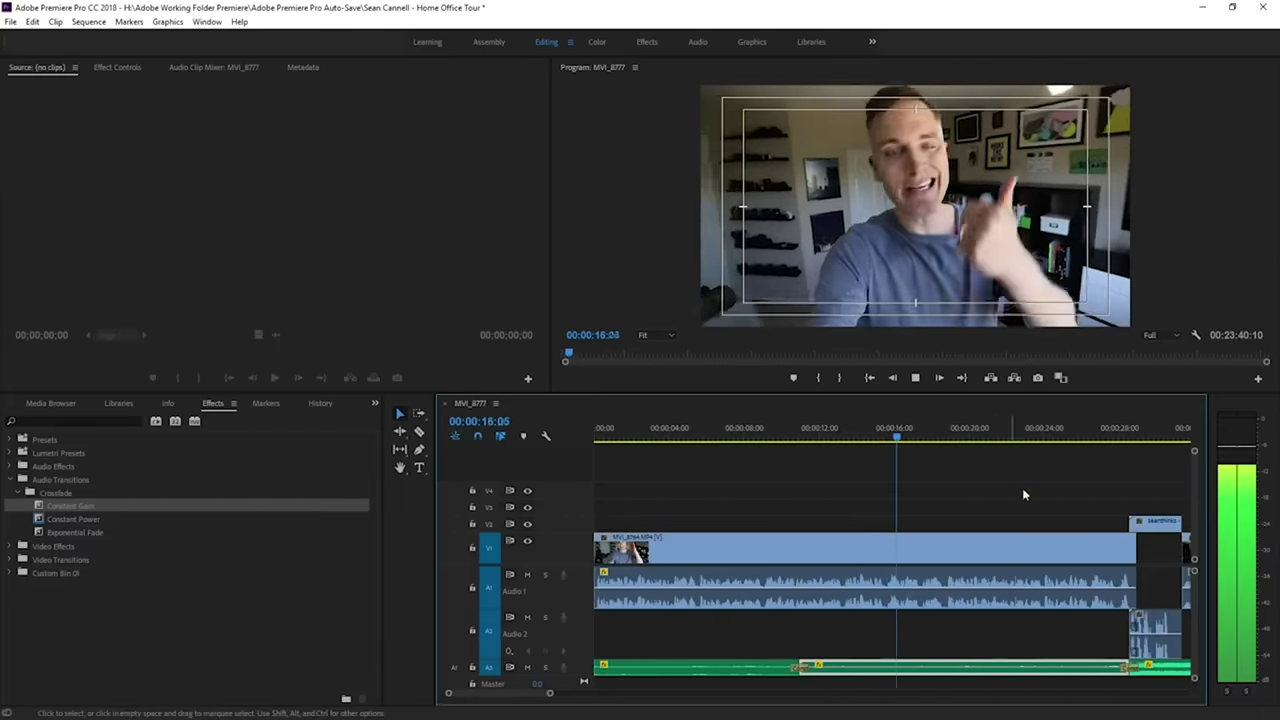
left_click(1042, 437)
left_click_drag(1125, 667, 1100, 667)
key("=")
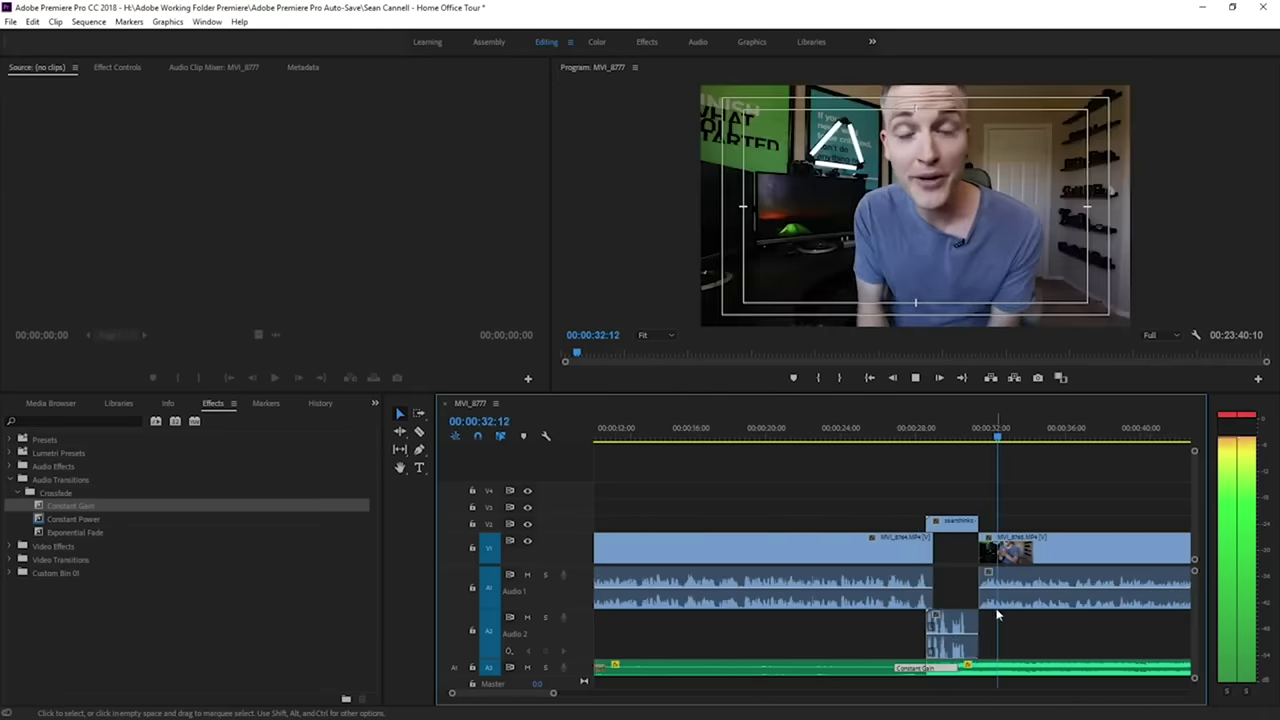
key("space")
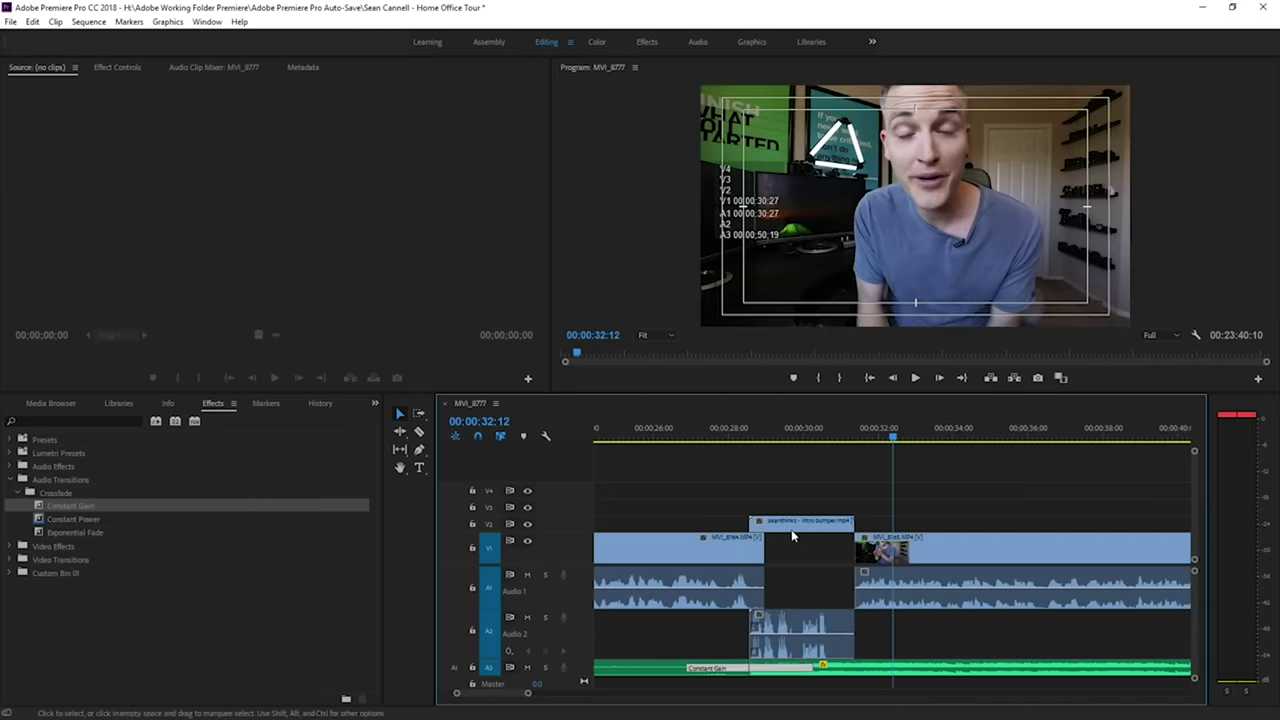
Split the music on track A3 where the intro bumper ends and add a Constant Gain crossfade at that cut.
key("c")
left_click_drag(692, 666, 733, 671)
left_click_drag(83, 505, 793, 670)
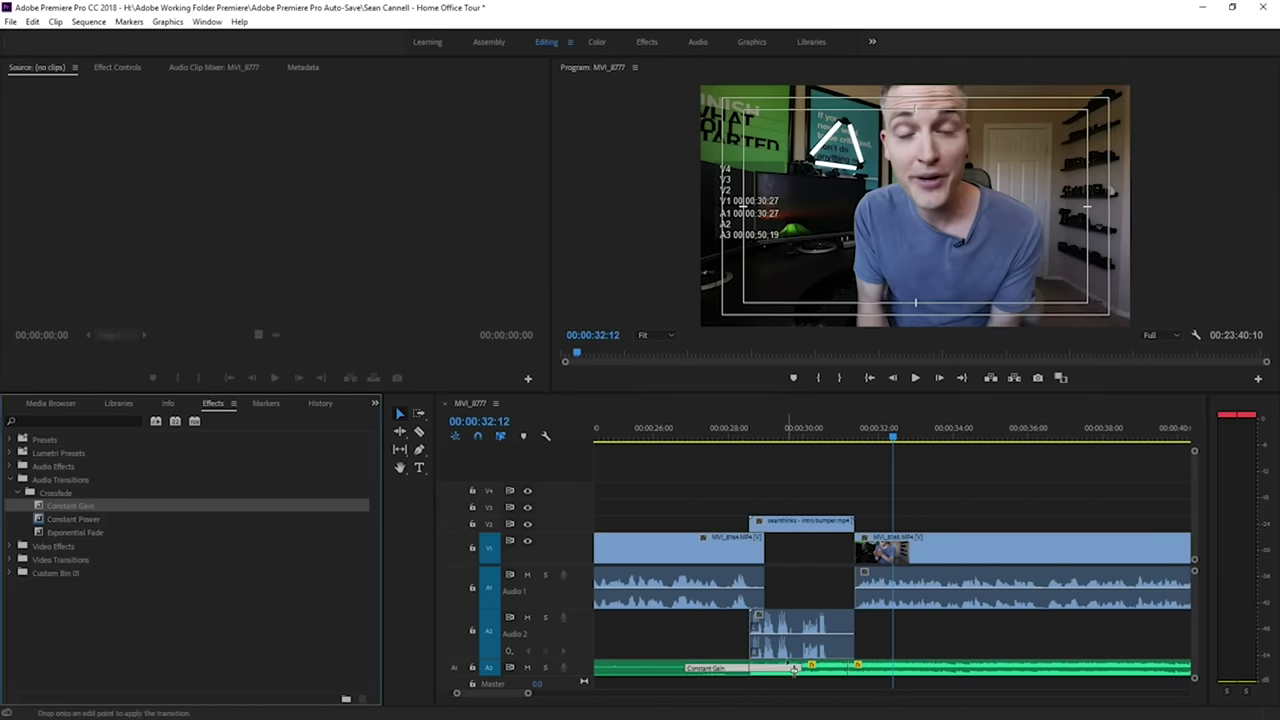
Lower the gain of the music after the intro bumper and lengthen the crossfade at its start.
right_click(928, 667)
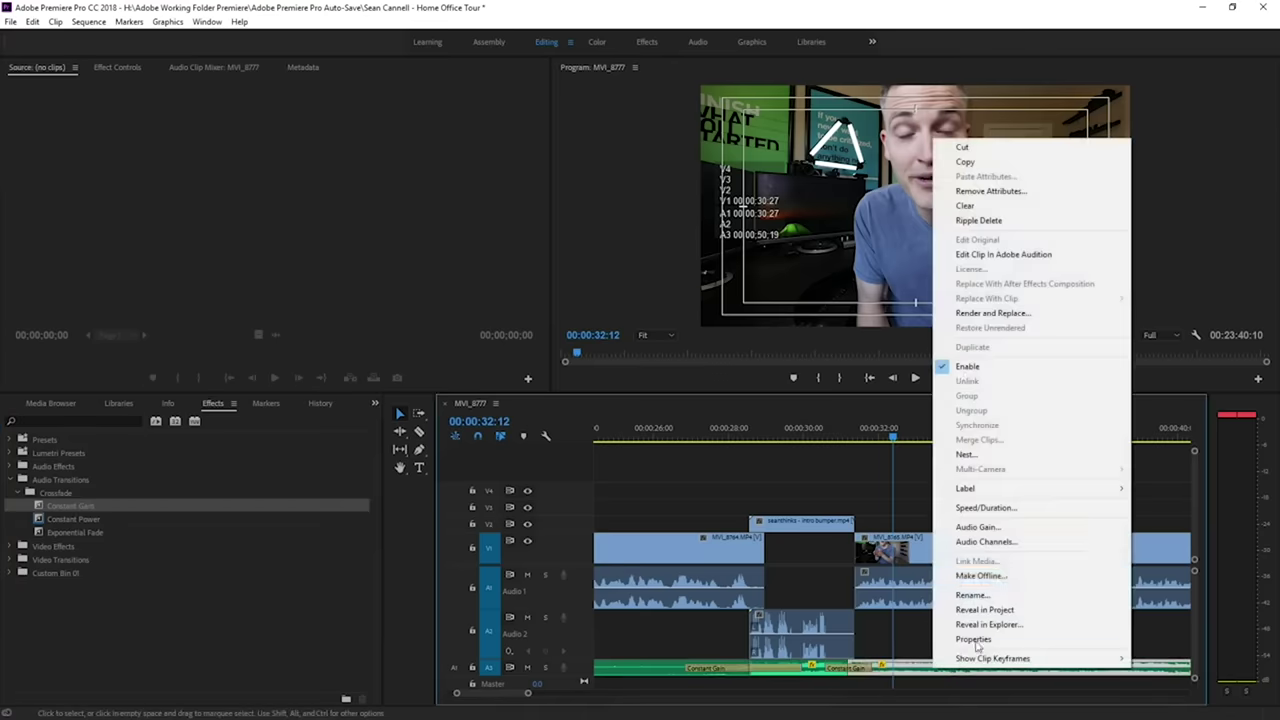
left_click(990, 532)
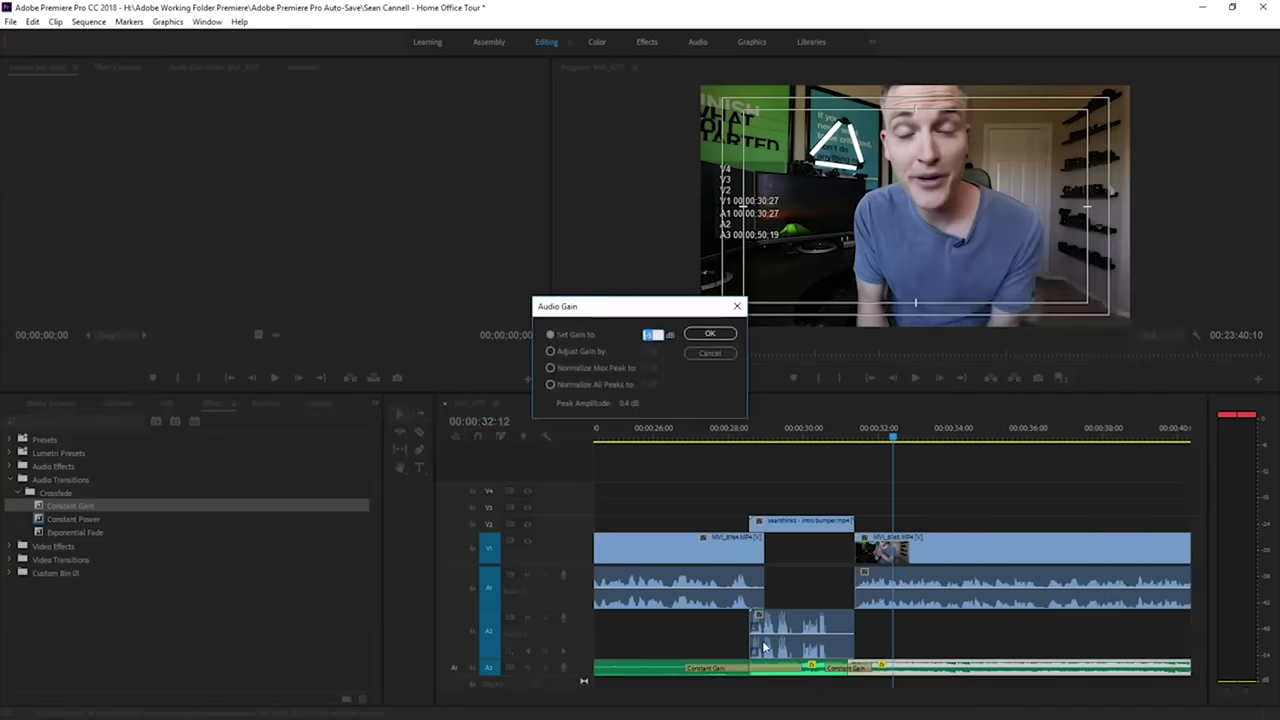
key("Return")
left_click_drag(870, 671, 852, 671)
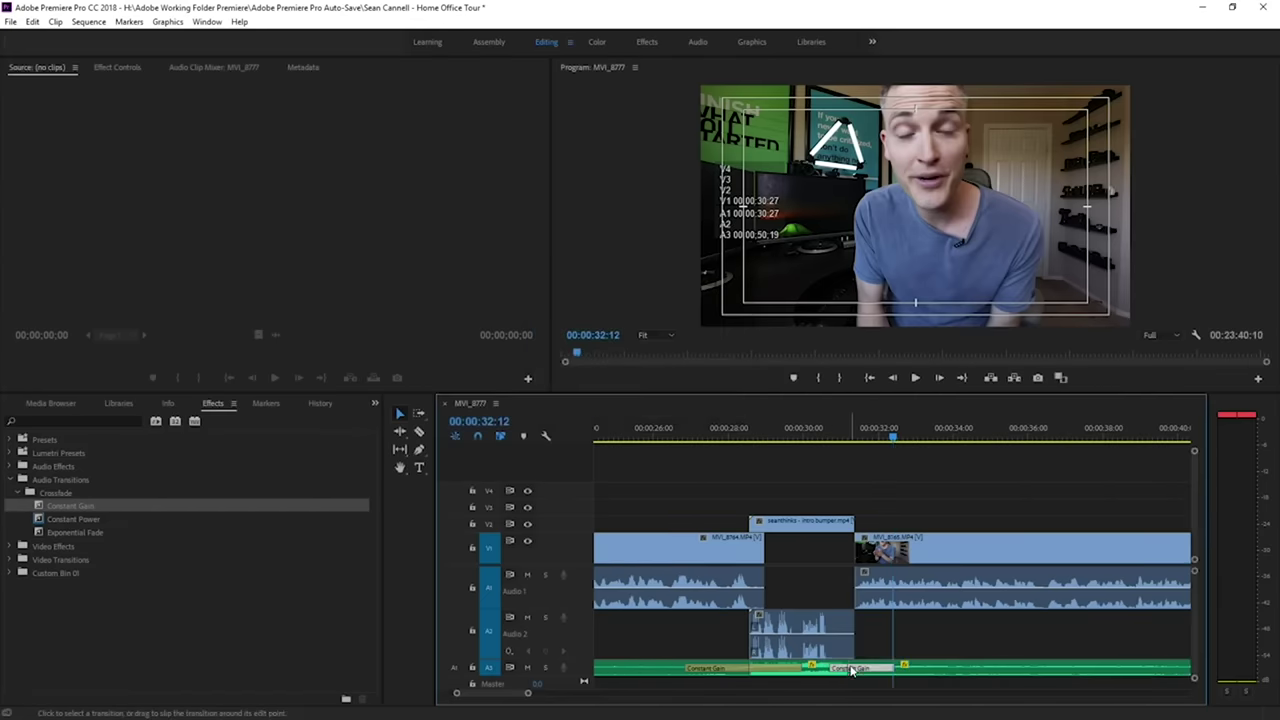
Adjust the audio gain of the video clip after the intro bumper and play from about 00:00:30.
left_click(828, 433)
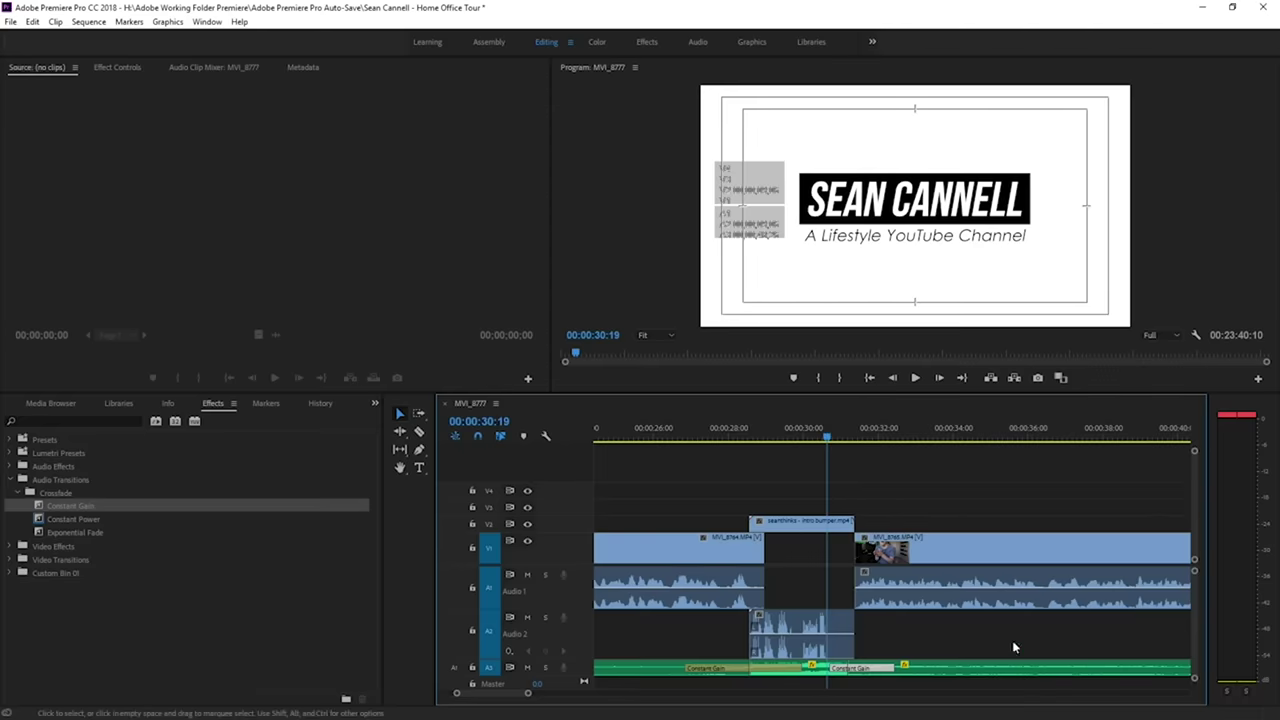
right_click(950, 548)
left_click(1000, 441)
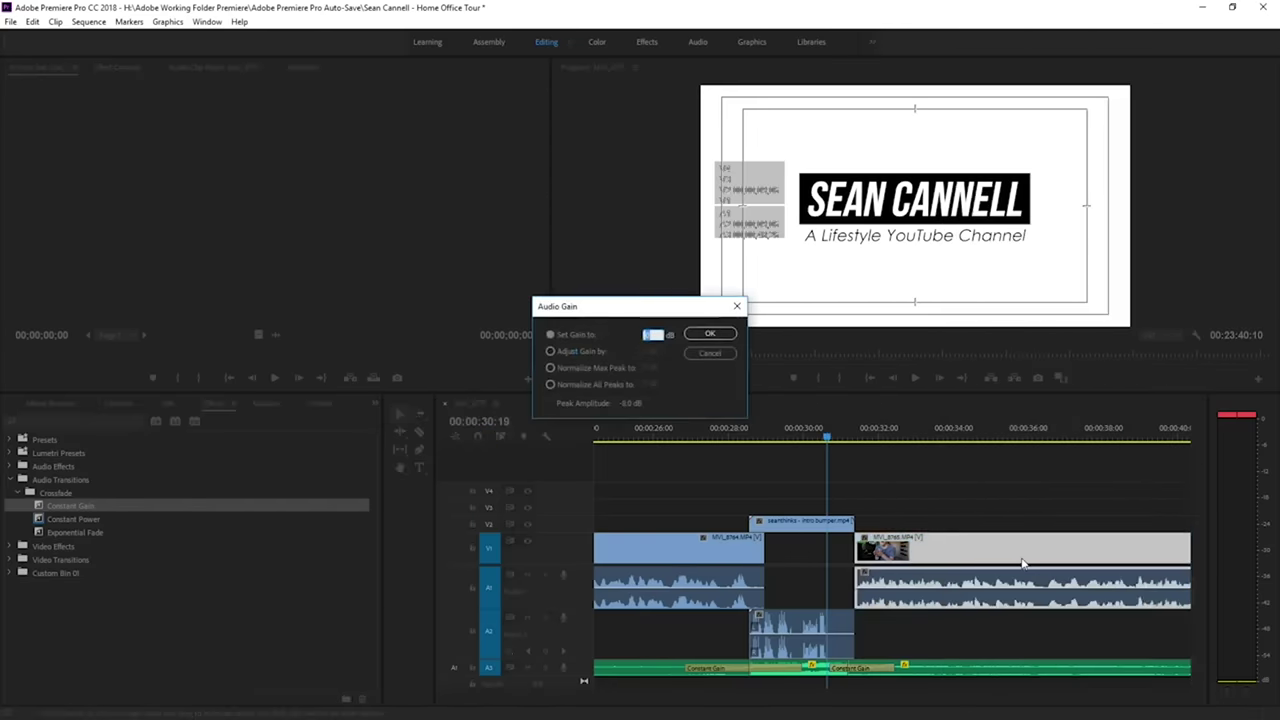
key("Return")
key("space")
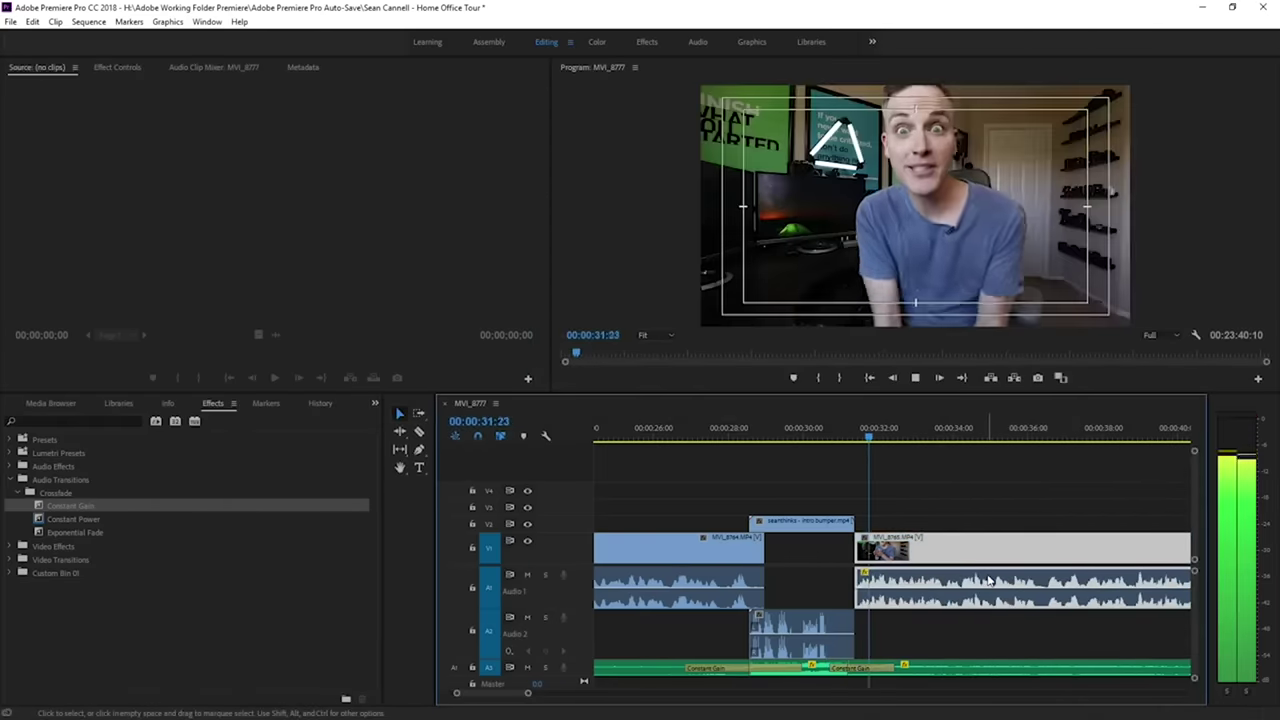
Extend the crossfade at the end of the intro bumper to about 3 seconds and replay the transition.
mouse_move(892, 668)
left_mouse_down()
mouse_move(920, 669)
mouse_move(878, 671)
left_mouse_up()
key("space")
left_click(822, 430)
key("space")
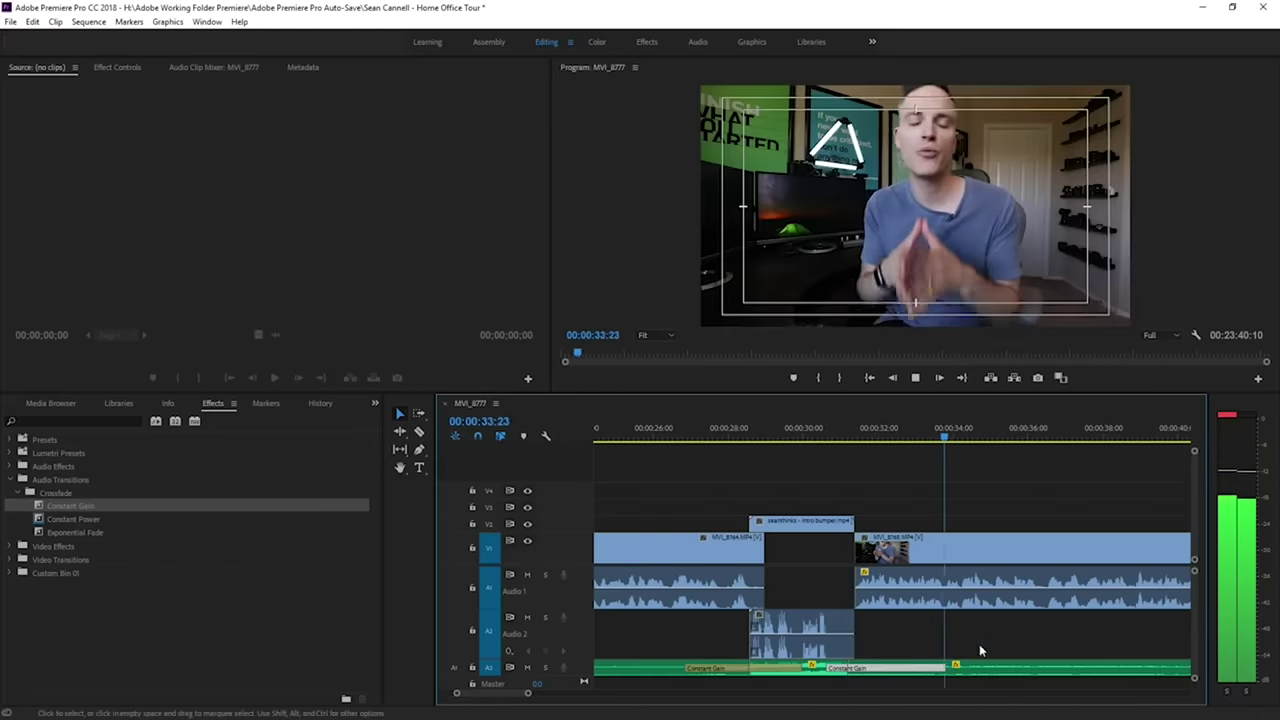
Set the gain of the music under the intro bumper to -10 dB and shorten its ending crossfade to about 2.5 seconds.
right_click(812, 671)
left_click(852, 528)
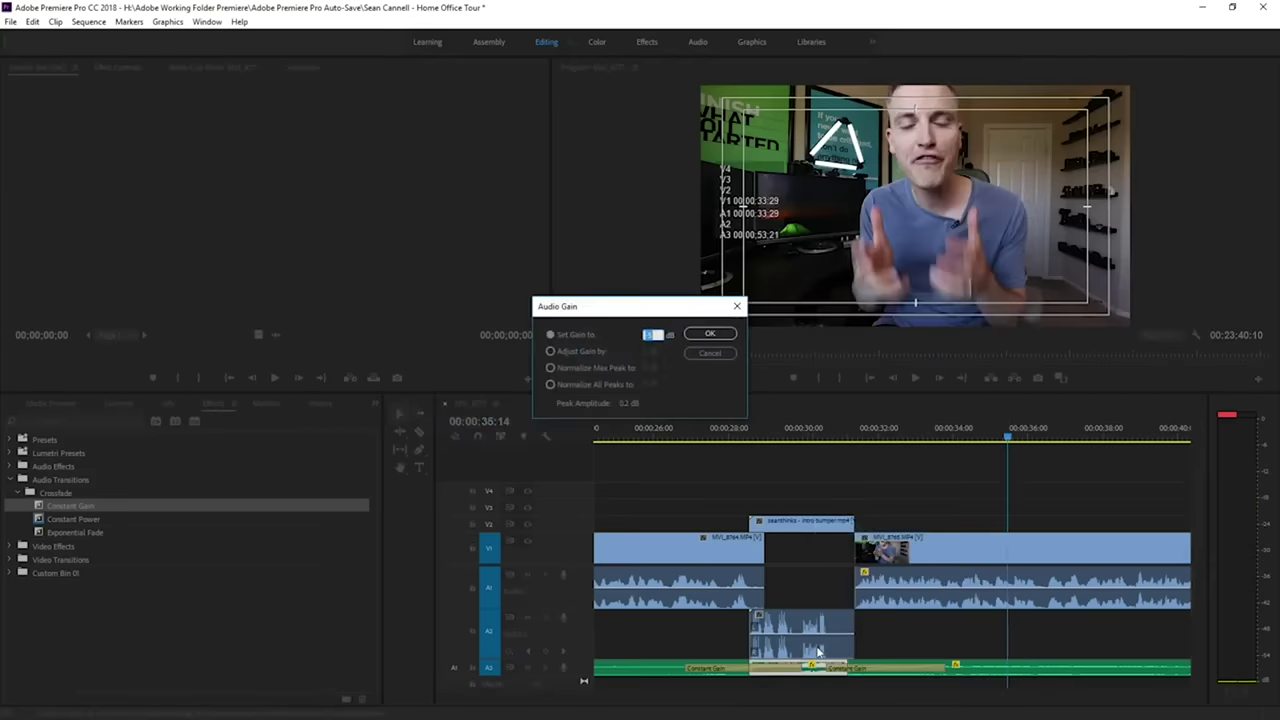
type("-10")
key("Return")
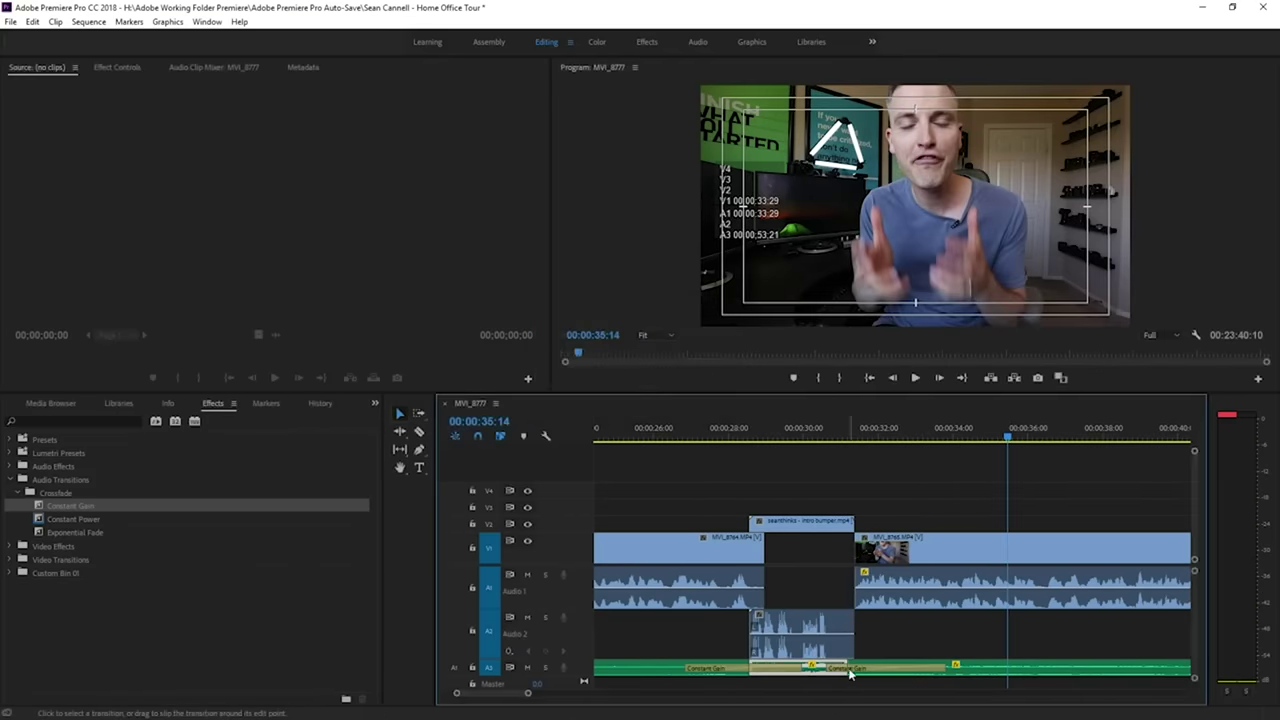
left_click_drag(832, 666, 883, 666)
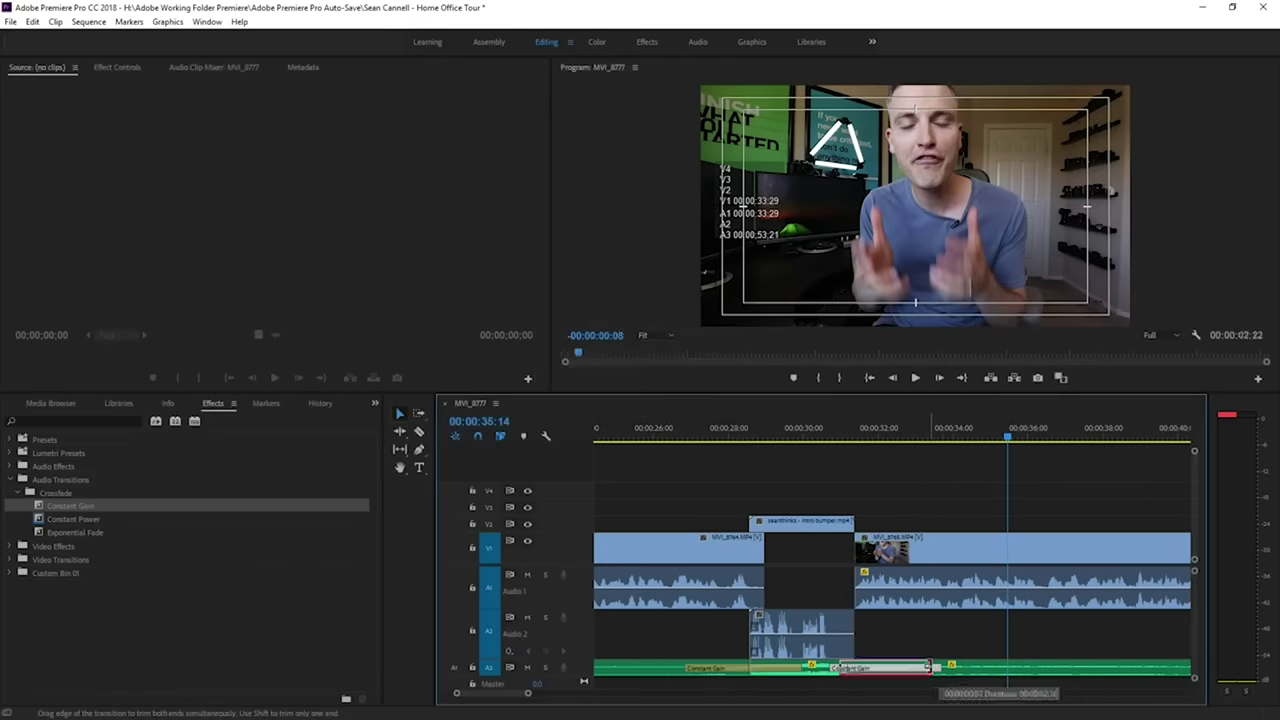
Readjust the audio gain of the video clip after the intro bumper and play it from its start.
right_click(900, 558)
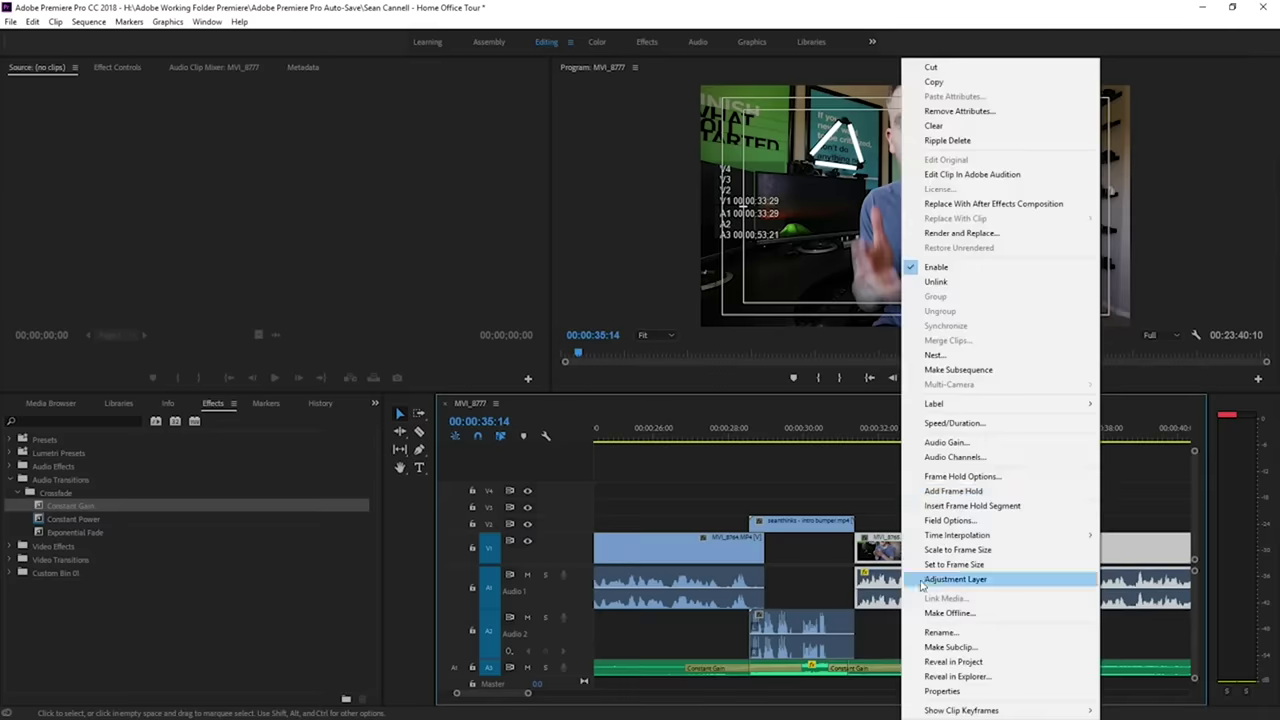
left_click(946, 442)
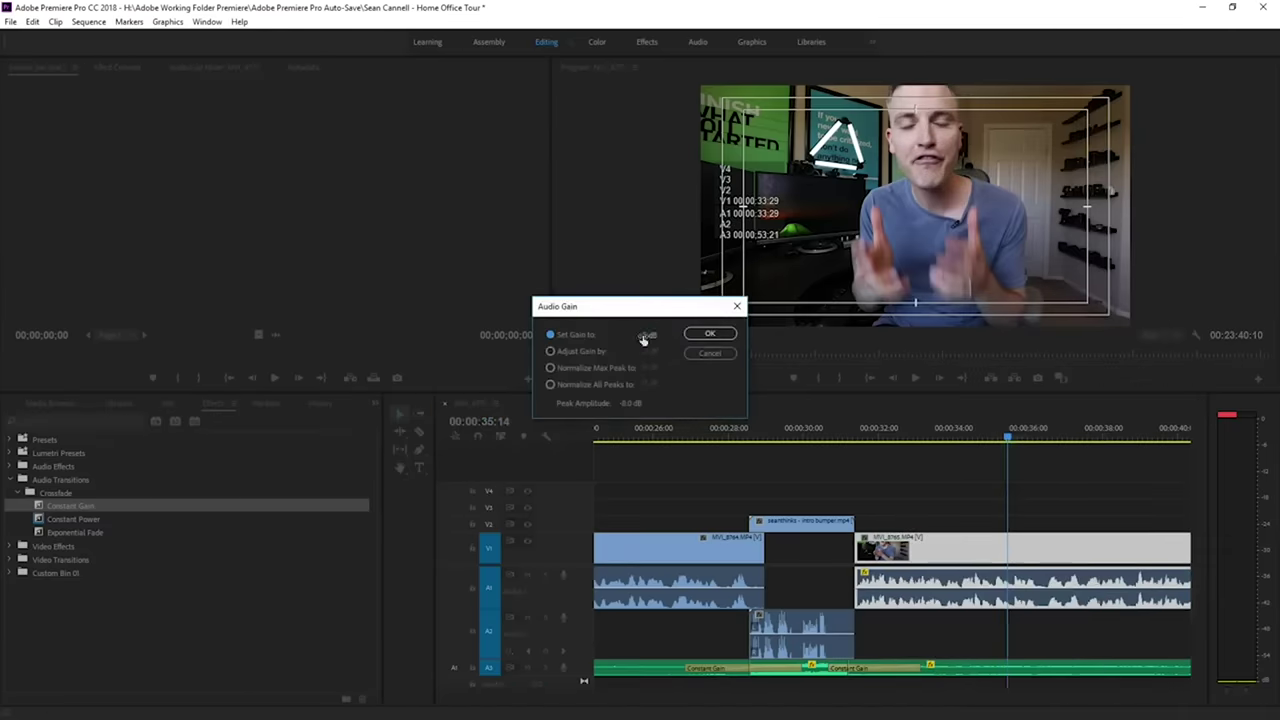
key("Return")
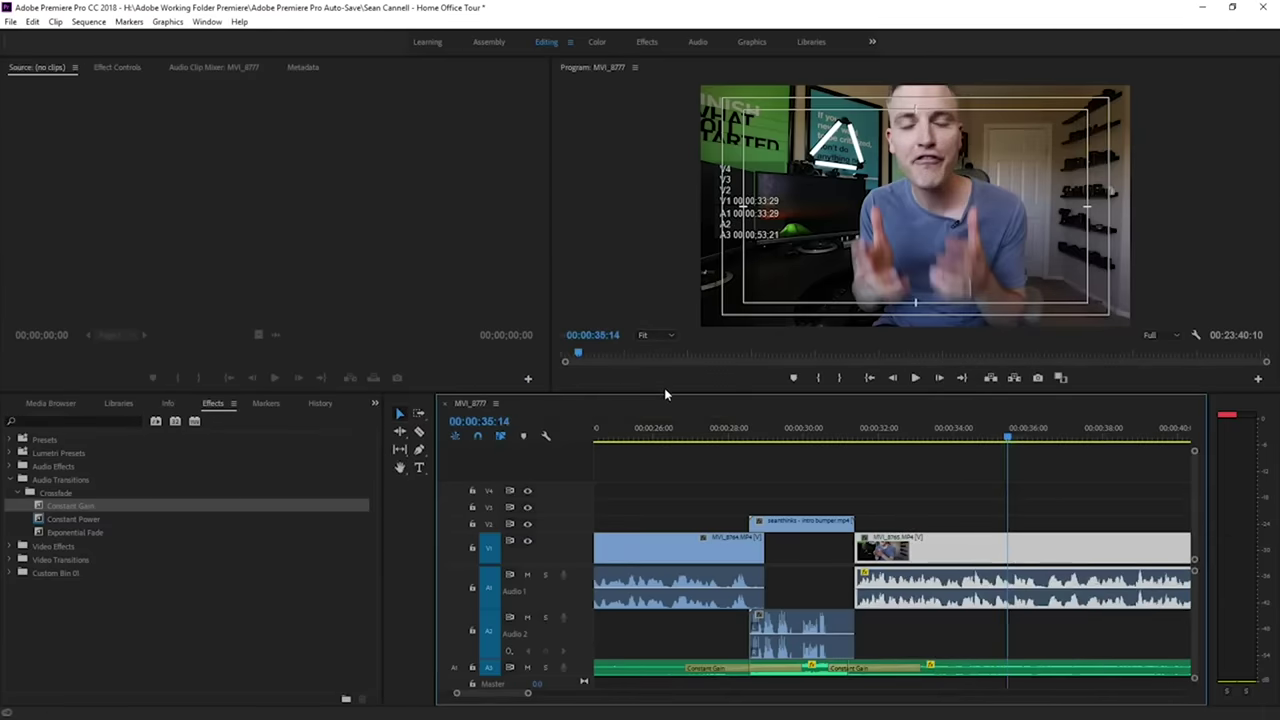
left_click(860, 435)
key("space")
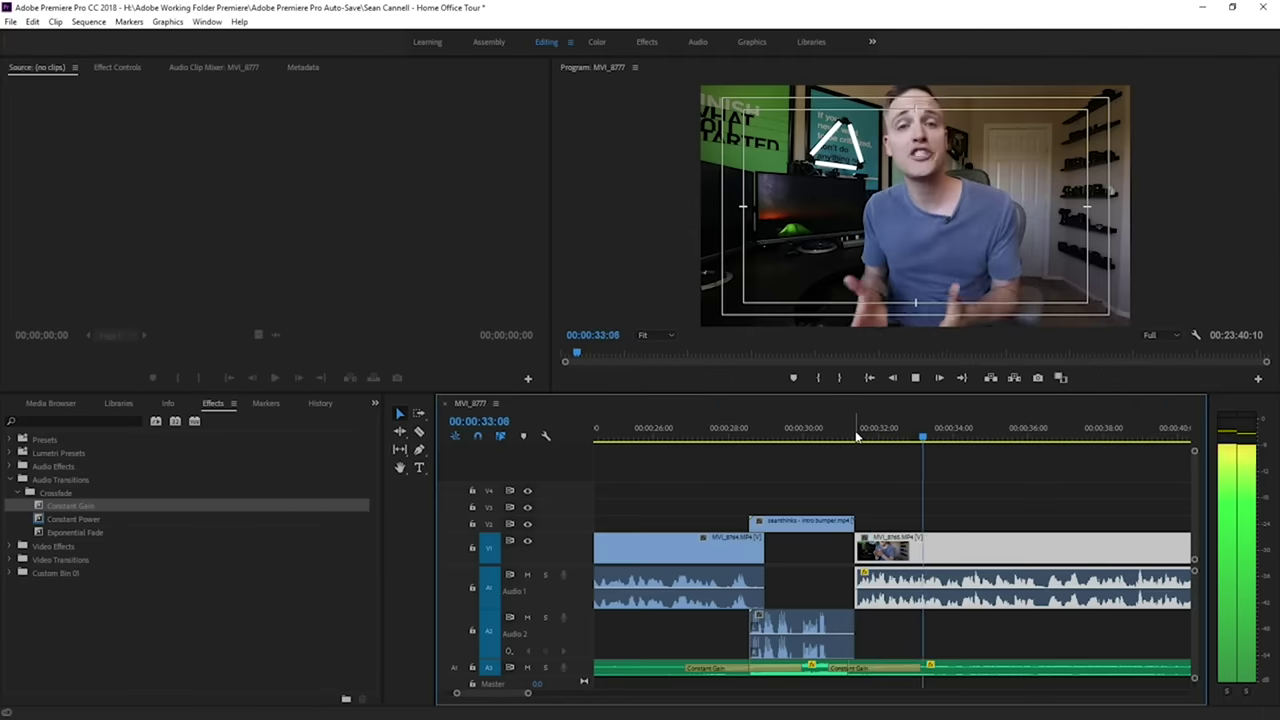
key("minus")
key("minus")
key("equal")
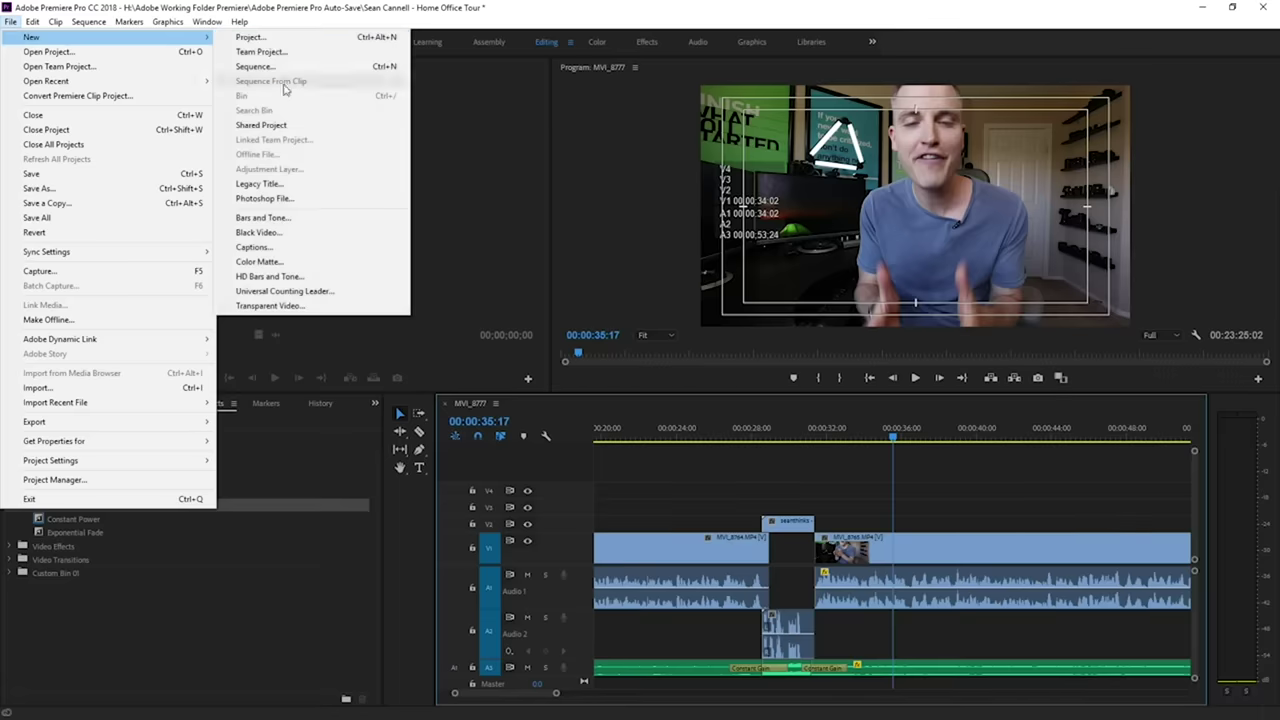
Create a legacy title and draw a black rectangle about 1002 by 130 px in its lower-left area.
left_click(288, 183)
left_click(660, 427)
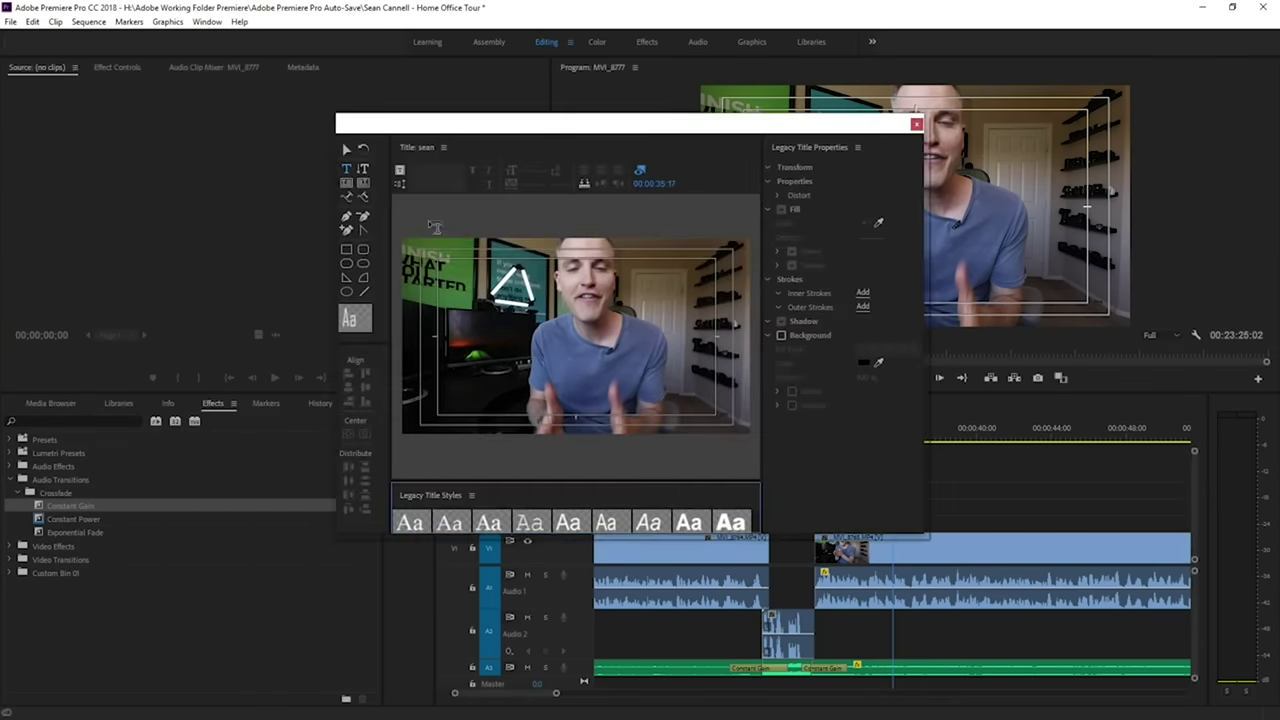
mouse_move(436, 388)
left_mouse_down()
mouse_move(502, 414)
mouse_move(620, 416)
left_mouse_up()
left_click(859, 335)
left_click_drag(645, 325, 703, 272)
left_click(787, 296)
Add the presenter's social media handle as text in the title and set its font to Helvetica.
left_click(347, 169)
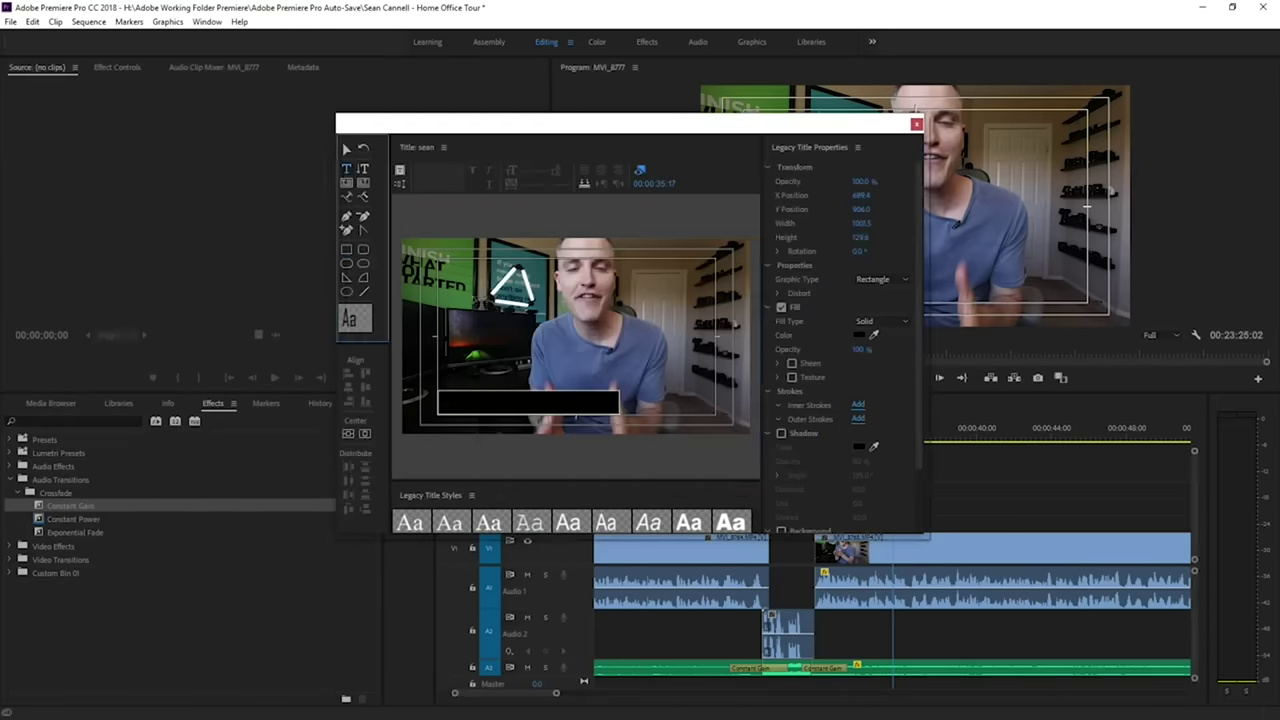
left_click(494, 305)
type("Sean Ccannell")
left_click(433, 170)
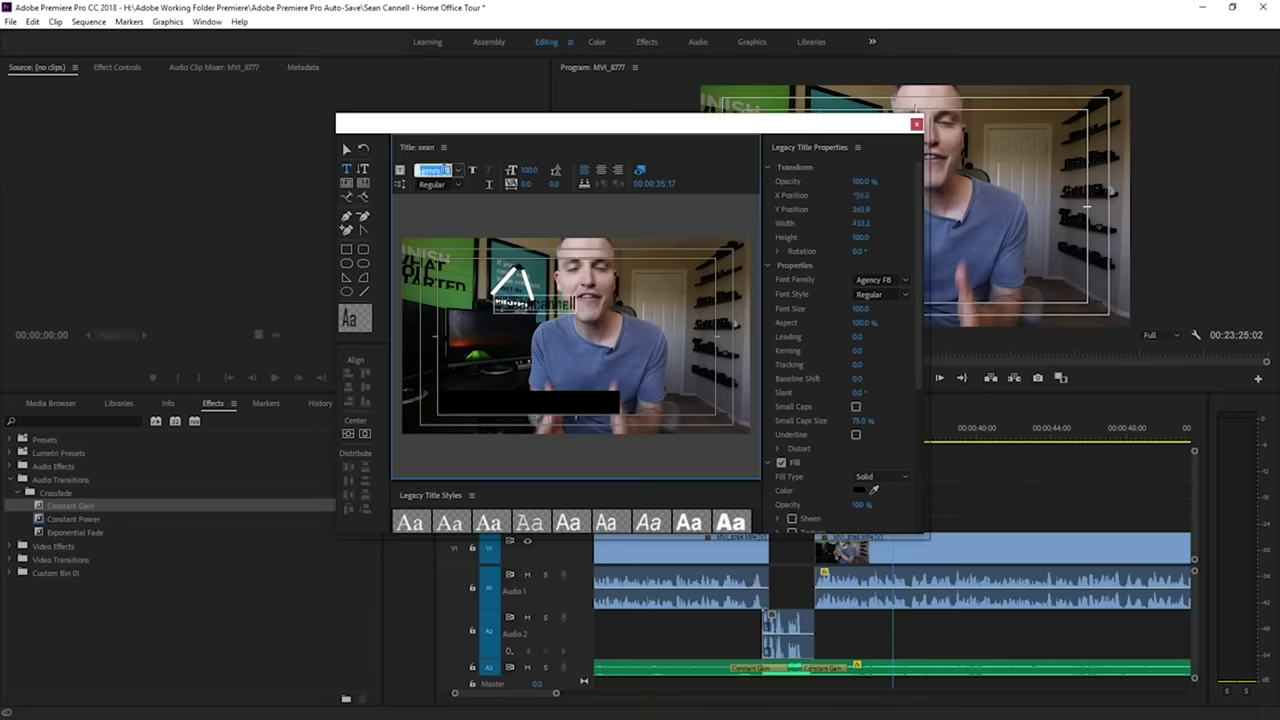
type("Helvetica")
key("Return")
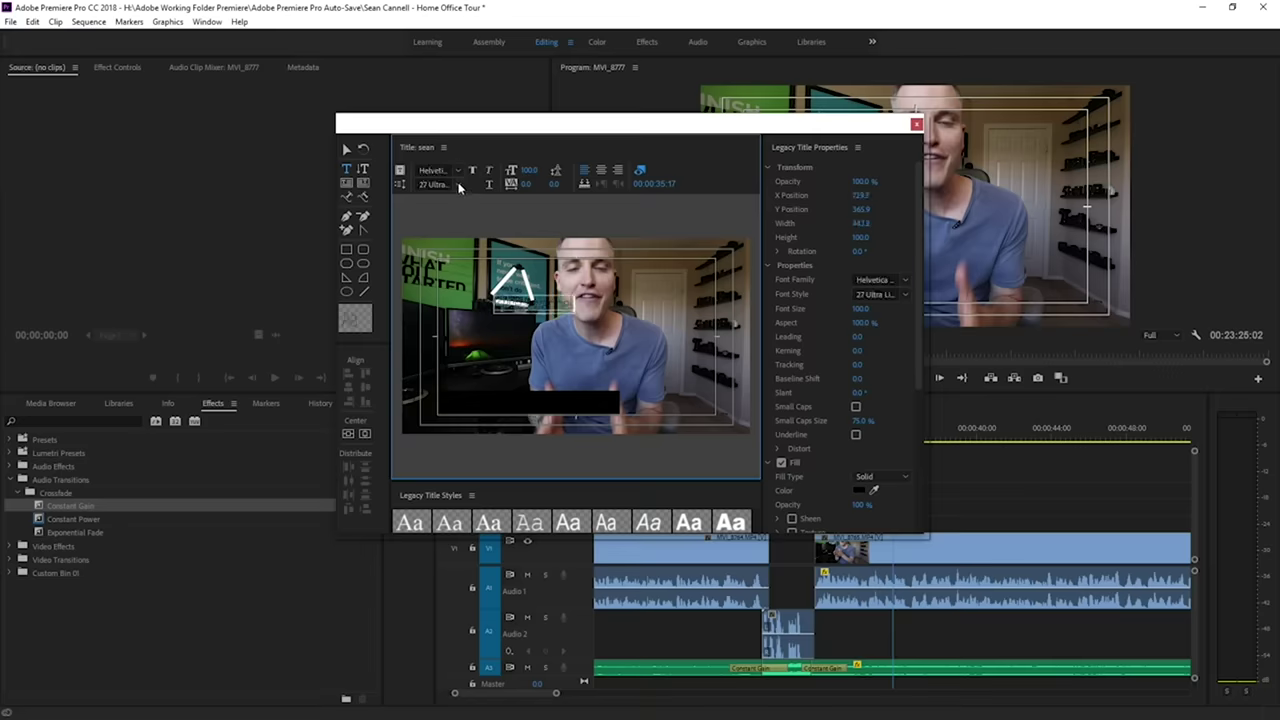
Set the handle text's font style to 96 Black Italic and its fill color to white.
left_click(456, 183)
scroll(488, 377, "down", 8)
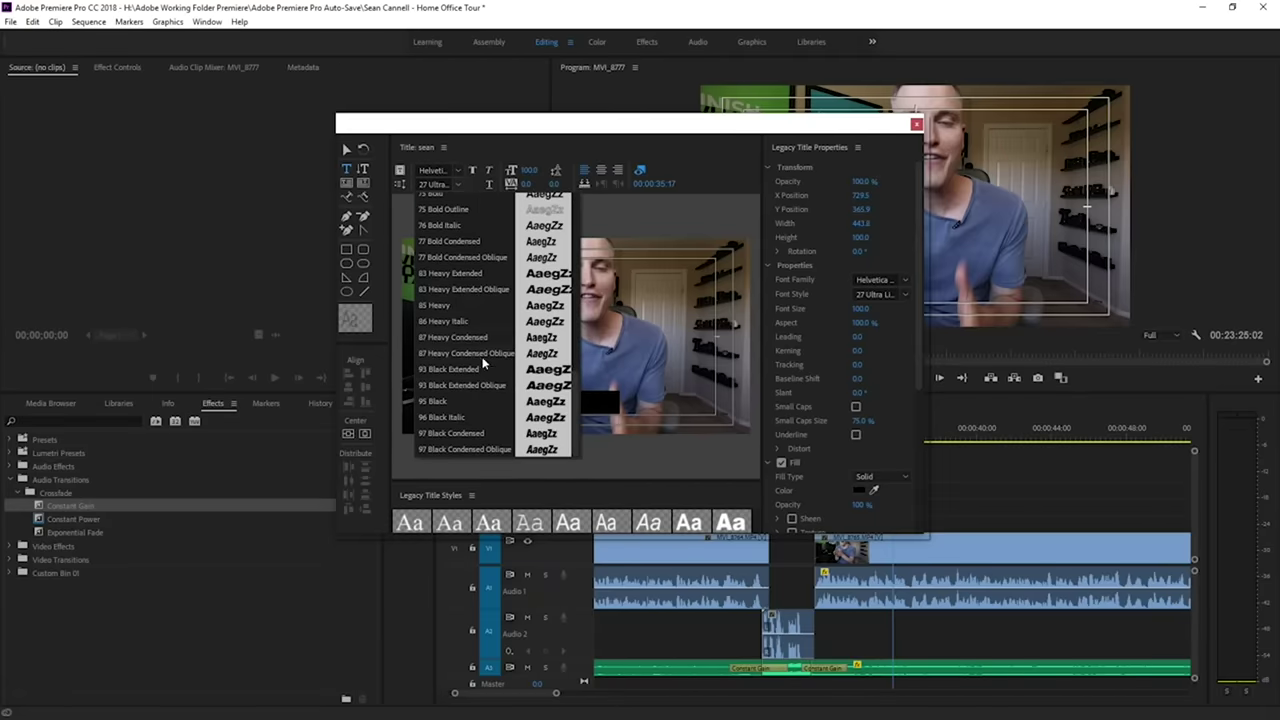
left_click(465, 416)
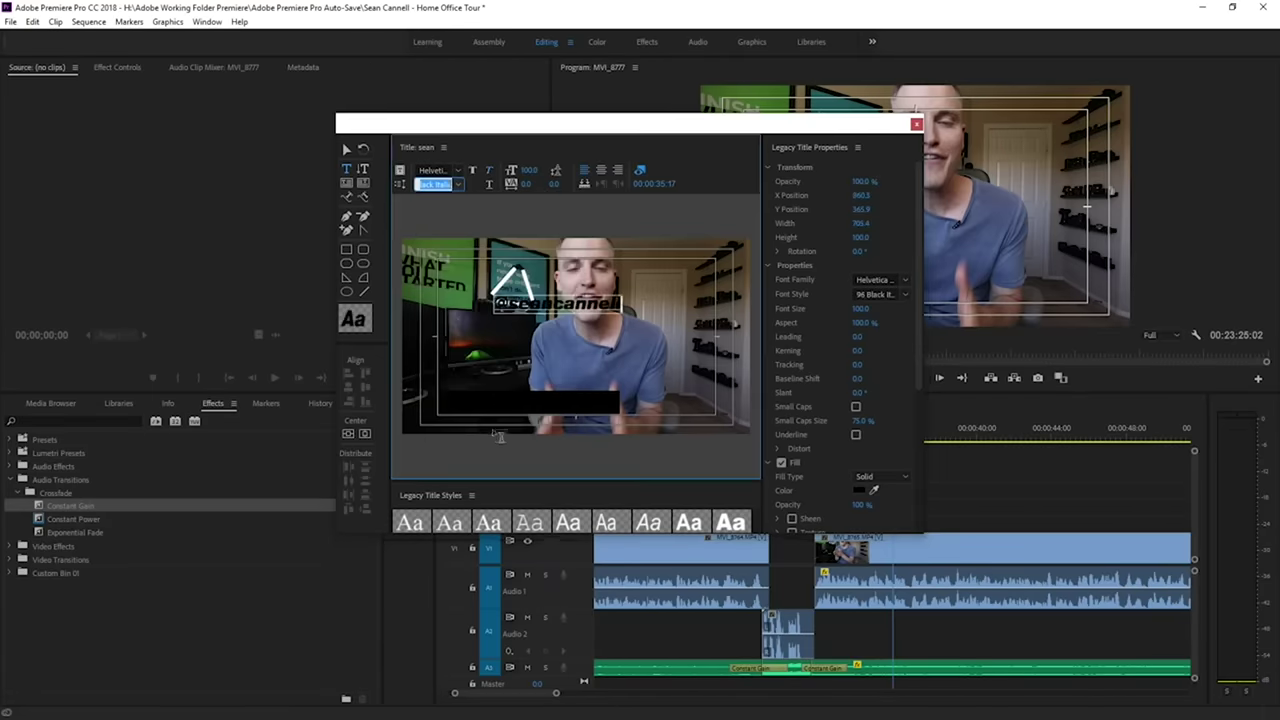
left_click(873, 489)
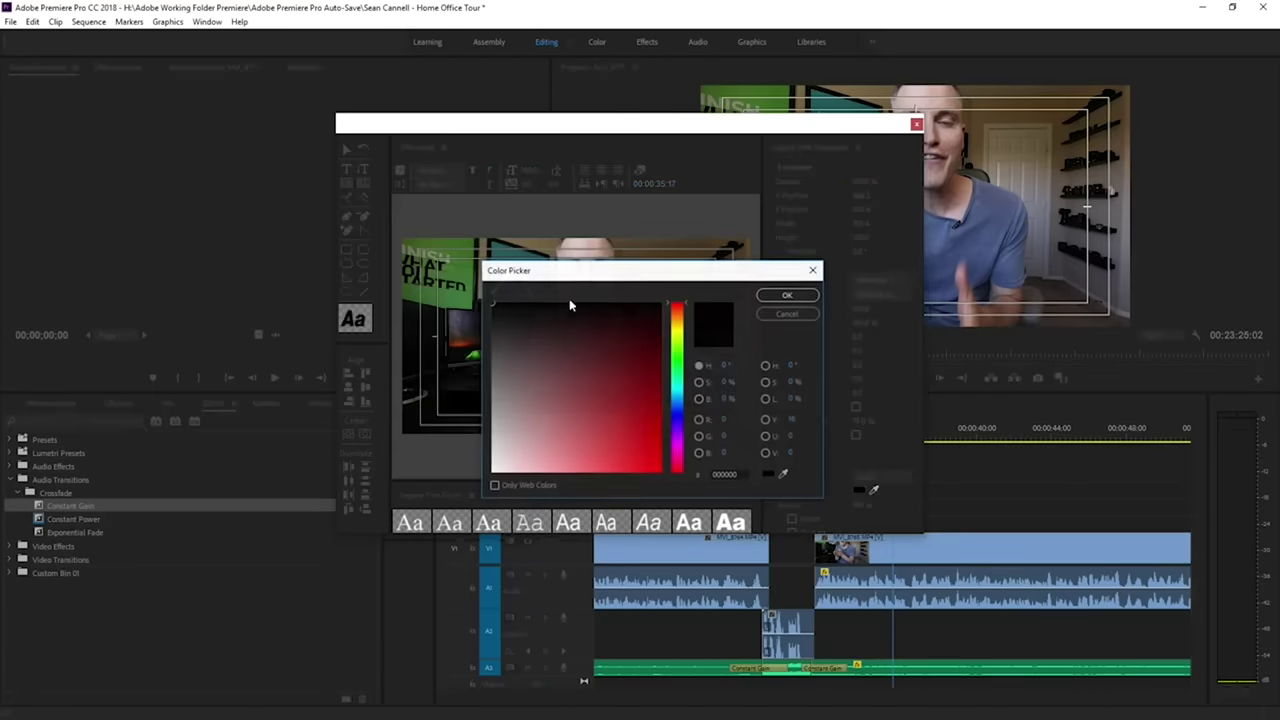
left_click(495, 300)
left_click(789, 291)
Place the handle text over the black rectangle, shorten the rectangle to about 762 px wide, and close the title.
left_click(347, 148)
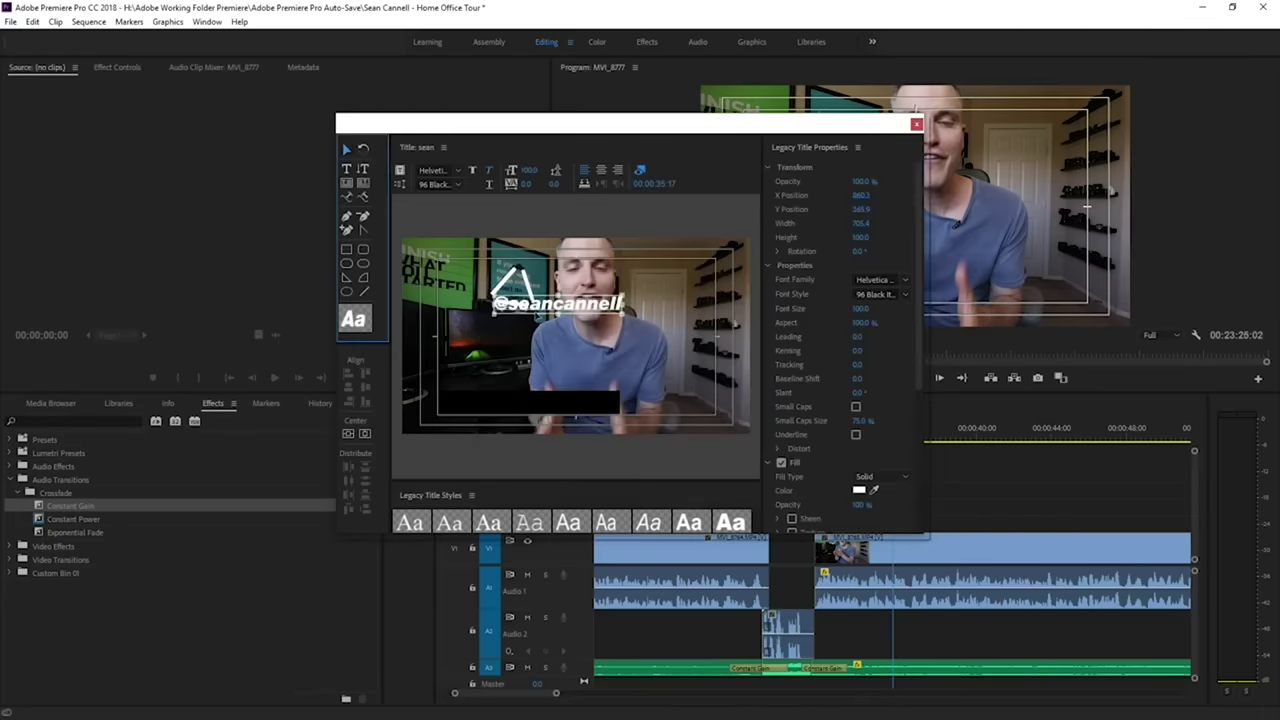
left_click_drag(557, 303, 510, 401)
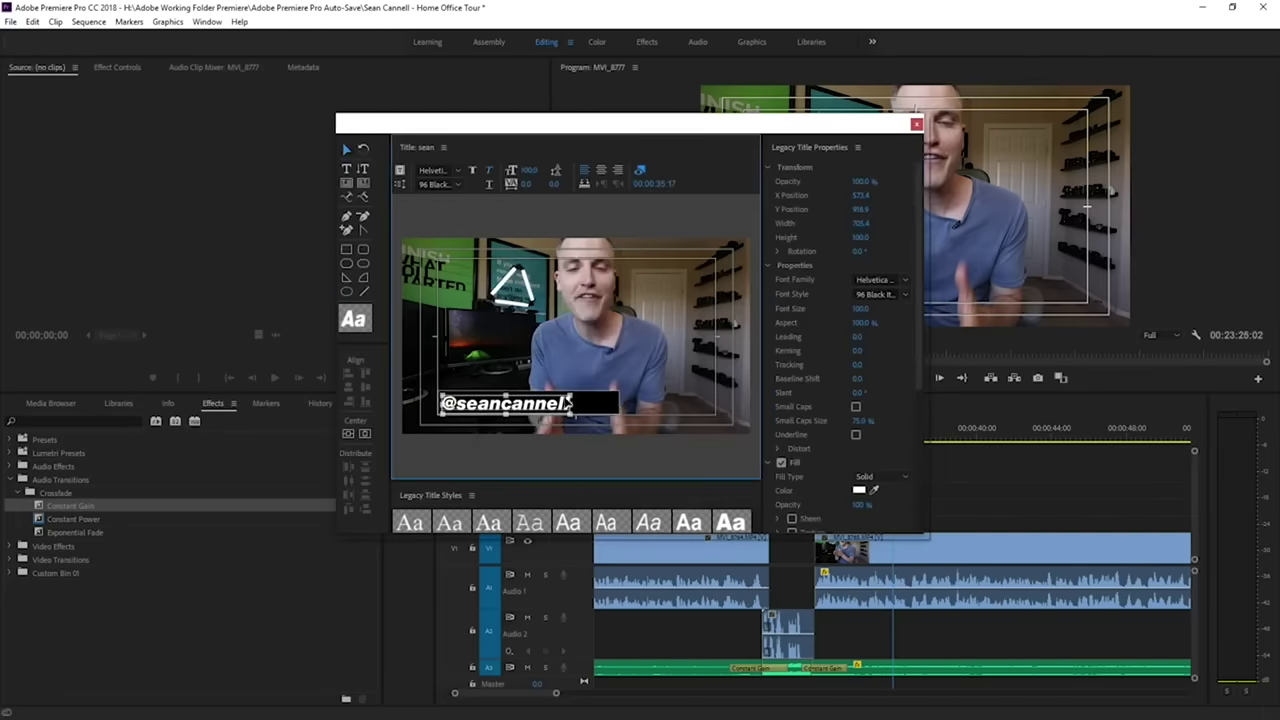
left_click(620, 405)
left_click_drag(620, 405, 578, 402)
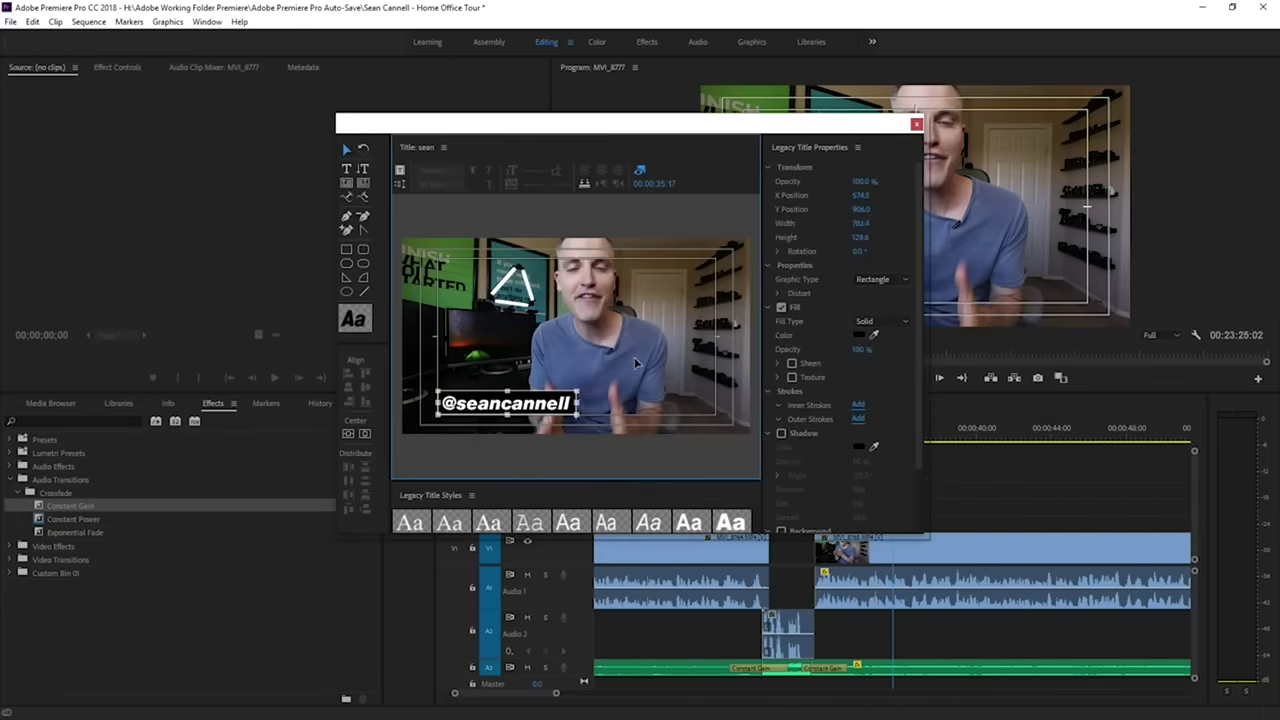
left_click(916, 125)
Place the new title on track V2 shortly after the intro bumper and play the sequence from before it.
left_click(48, 403)
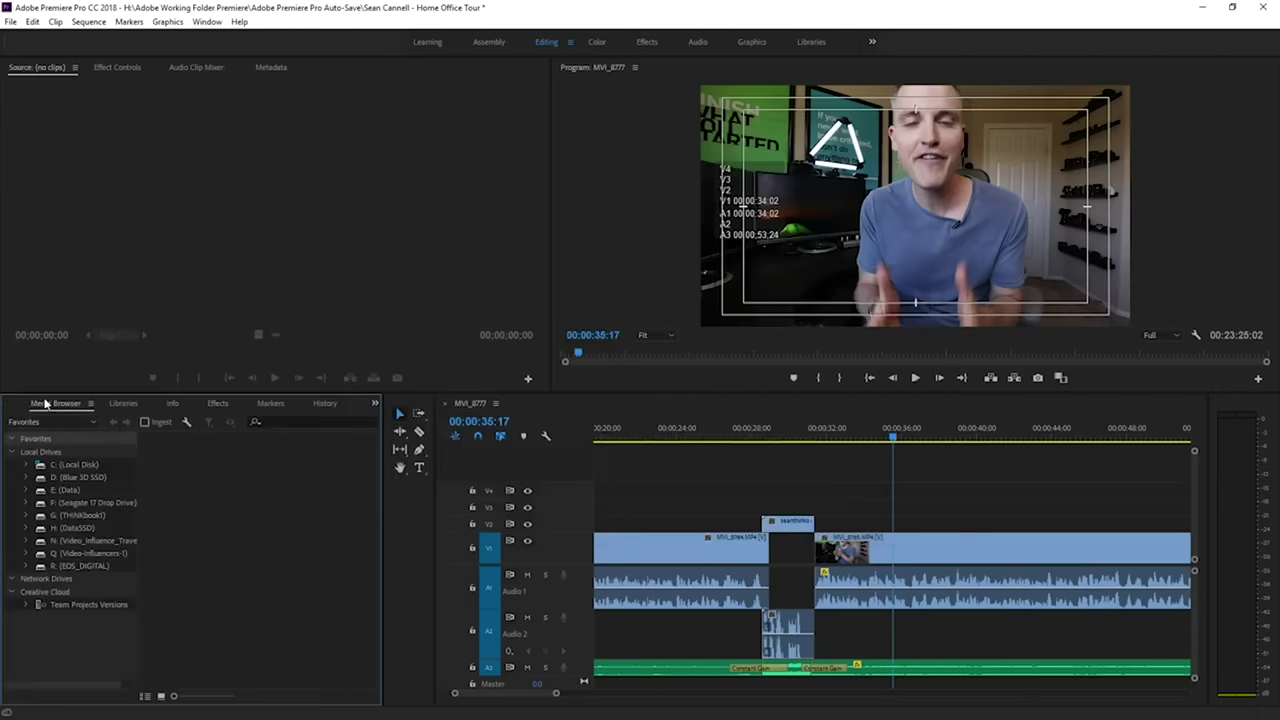
left_click(374, 403)
left_click(395, 417)
left_click_drag(87, 652, 850, 522)
left_click(813, 440)
key("space")
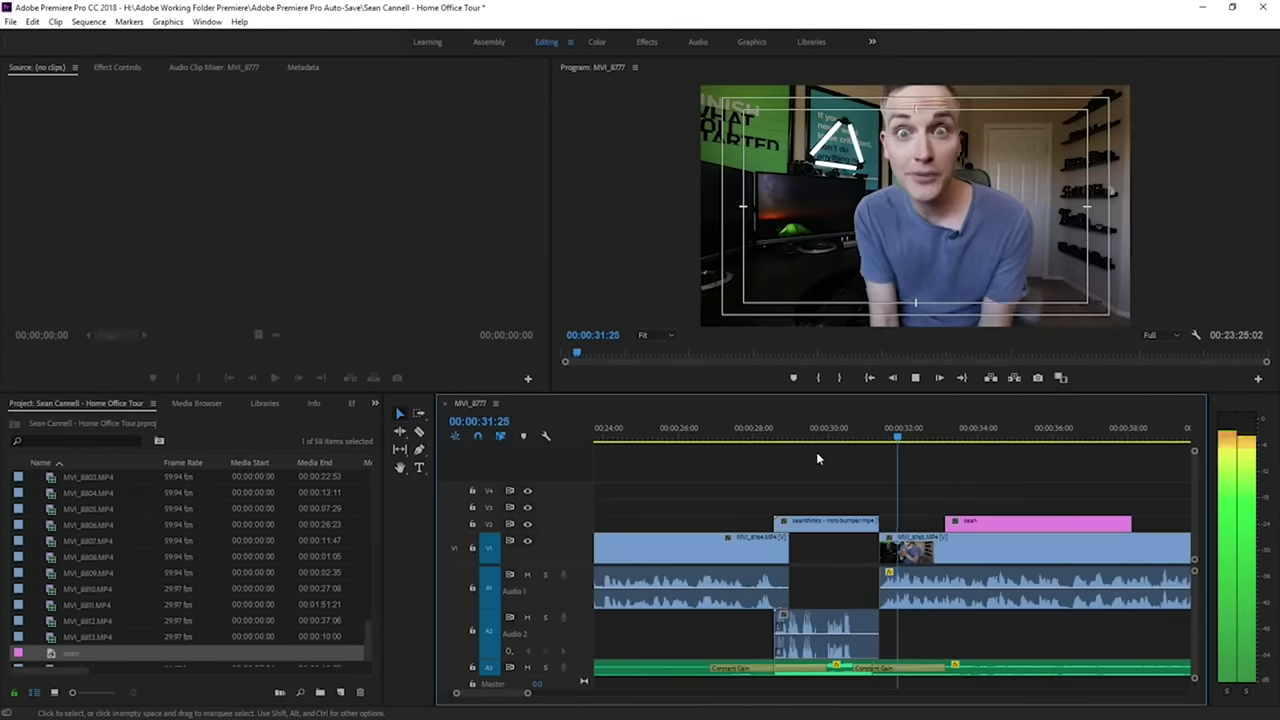
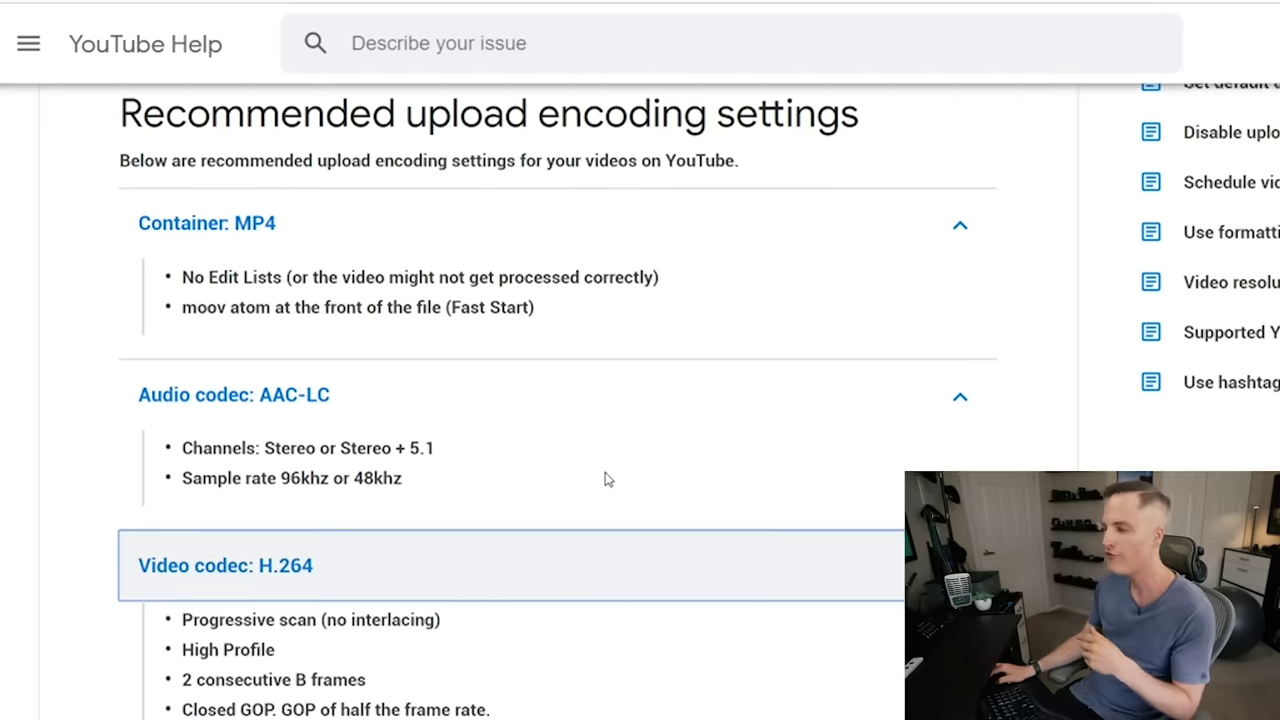
Review YouTube's recommended container, audio codec, video codec and frame rate for uploads, collapsing each section.
scroll(606, 480, "down", 3)
left_click(930, 357)
scroll(930, 357, "up", 3)
left_click(960, 440)
left_click(955, 265)
left_click(836, 508)
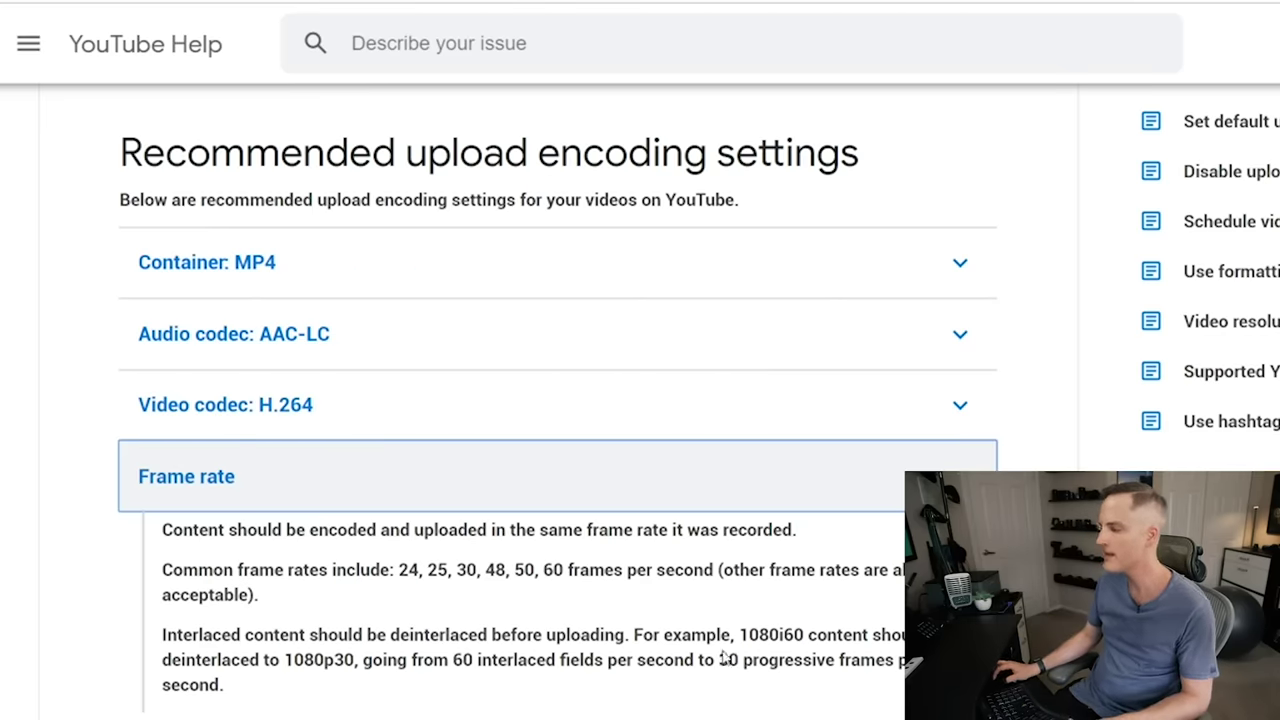
left_click(886, 466)
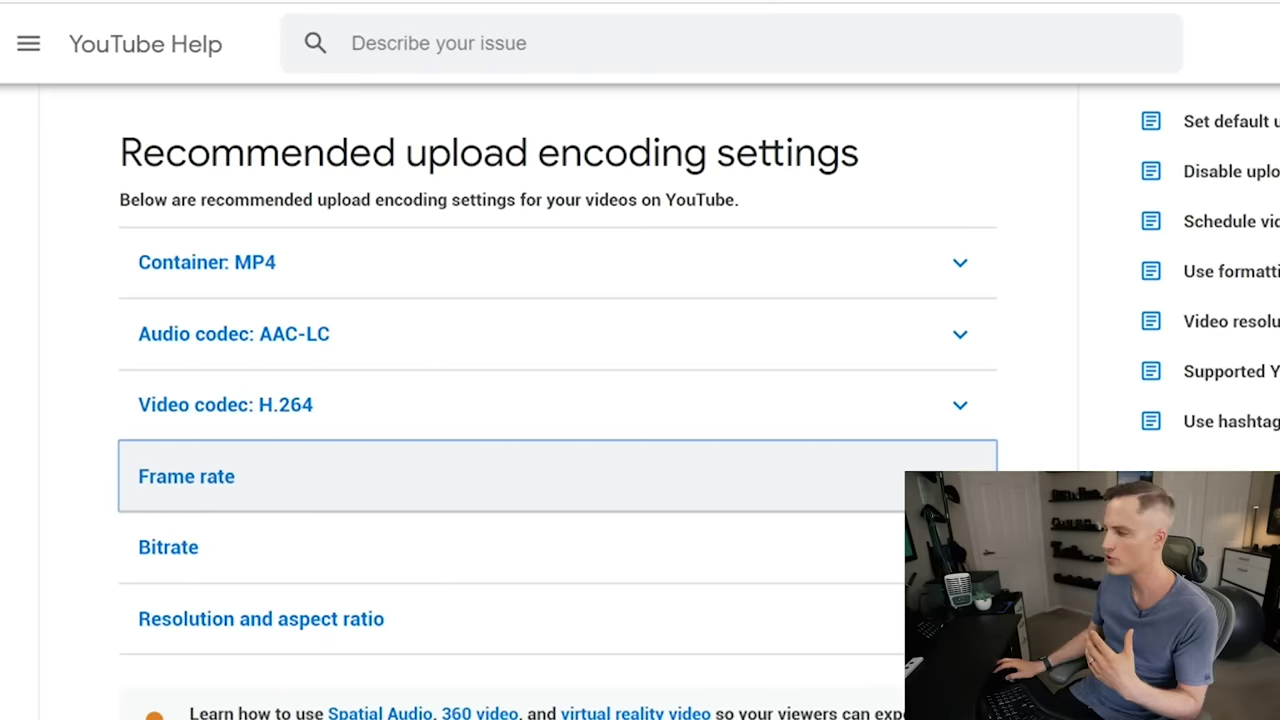
Expand the bitrate recommendations and examine the SDR table, highlighting the 4K bitrate for standard frame rates.
left_click(300, 545)
scroll(183, 489, "down", 4)
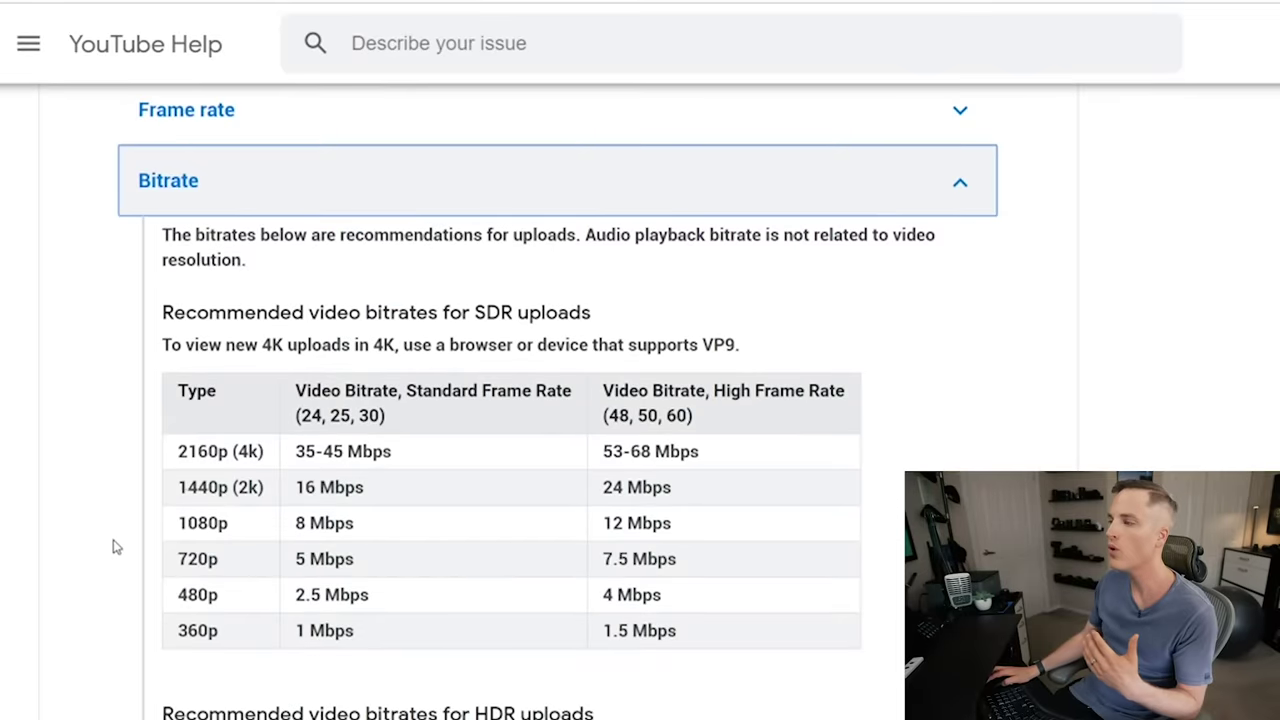
scroll(89, 565, "down", 1)
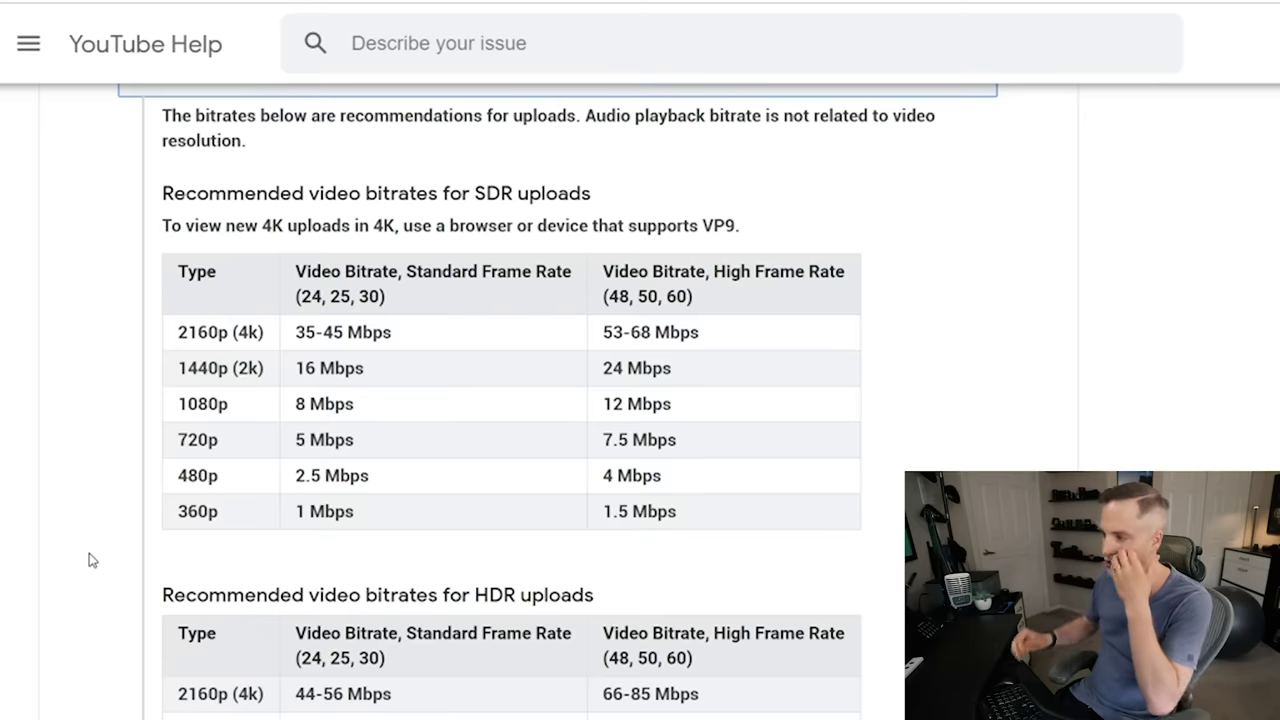
left_click(421, 340)
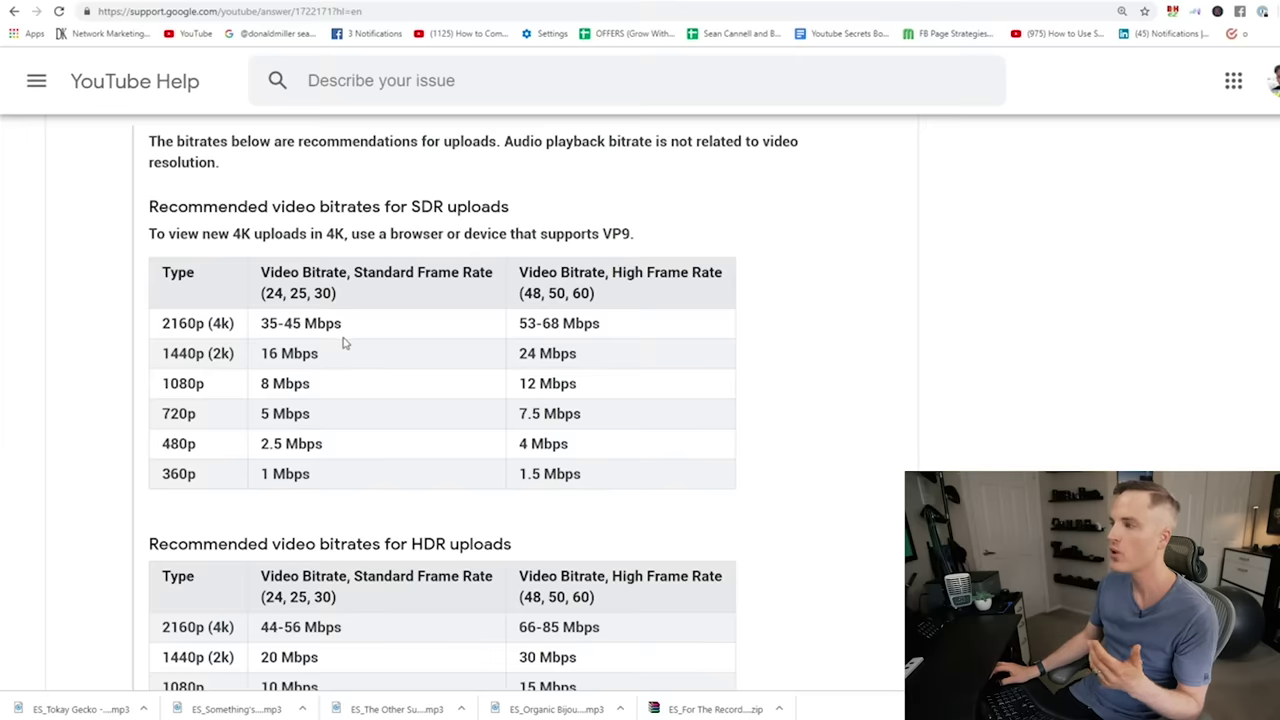
left_click_drag(263, 323, 345, 329)
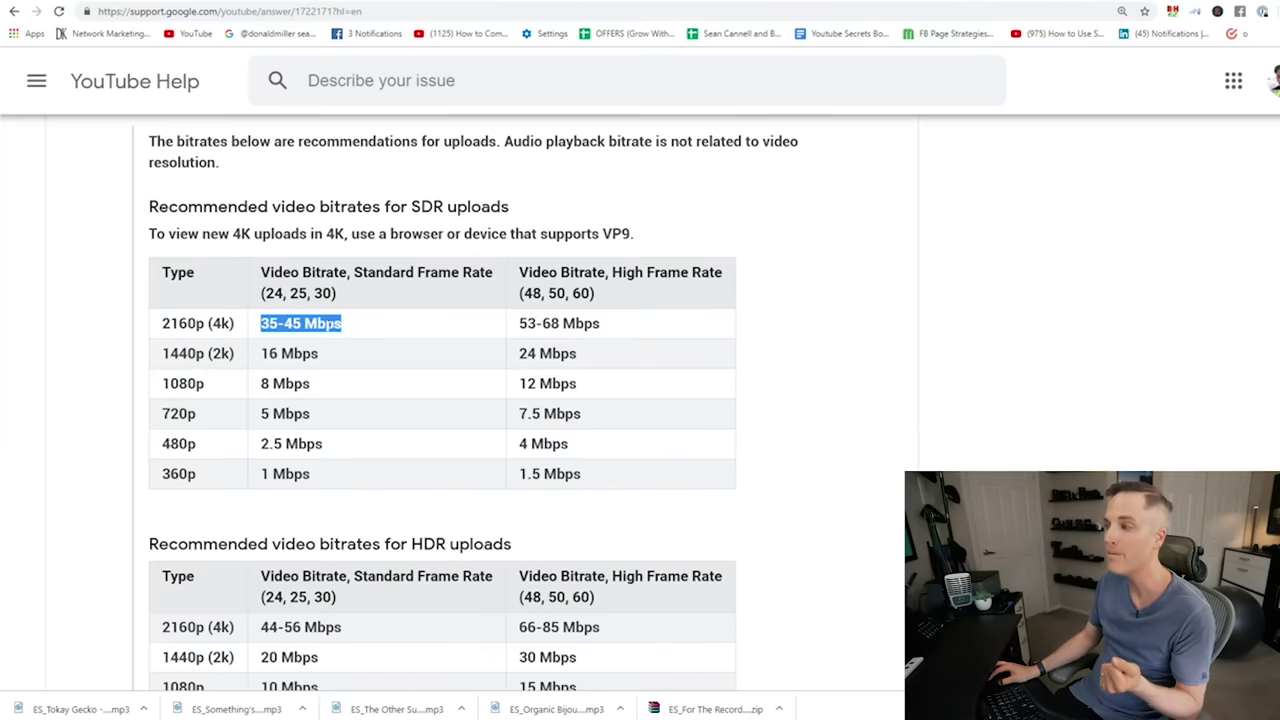
left_click(312, 326)
left_click_drag(306, 325, 347, 328)
left_click(339, 325)
scroll(251, 378, "down", 2)
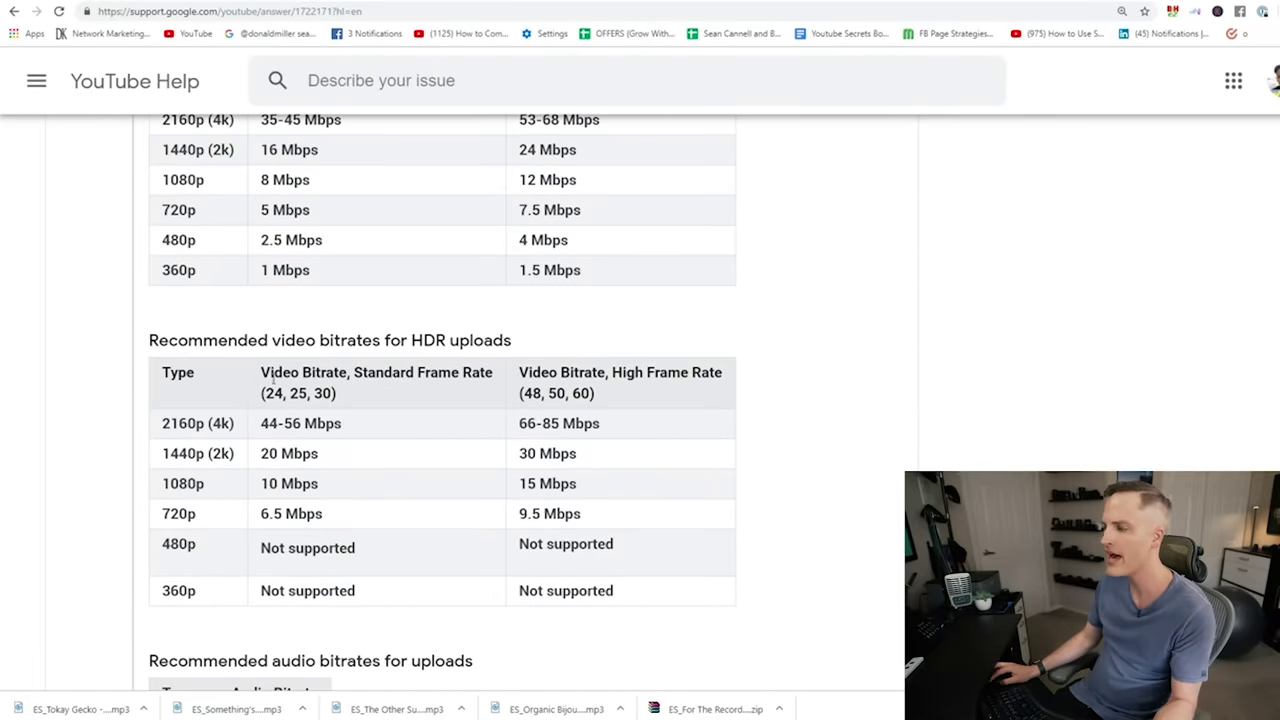
Examine the HDR upload bitrate table, highlighting the 1080p values for standard and high frame rates.
left_click_drag(268, 372, 497, 381)
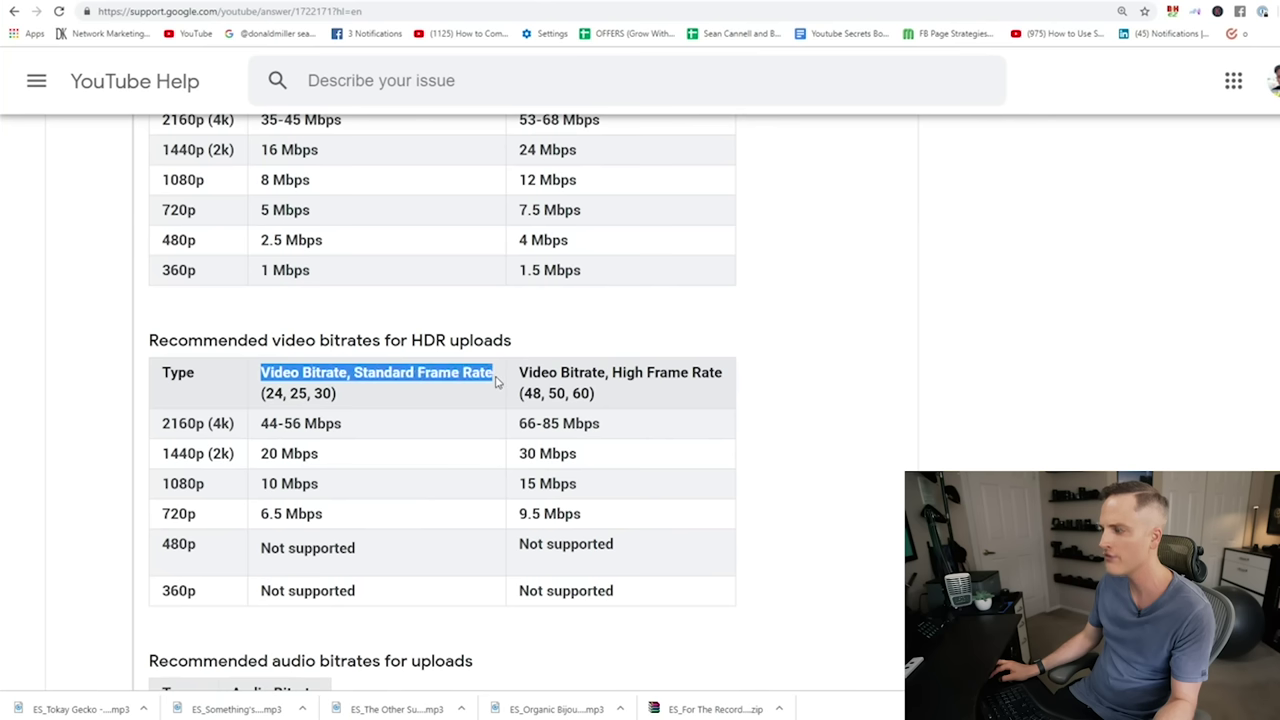
left_click_drag(261, 483, 318, 483)
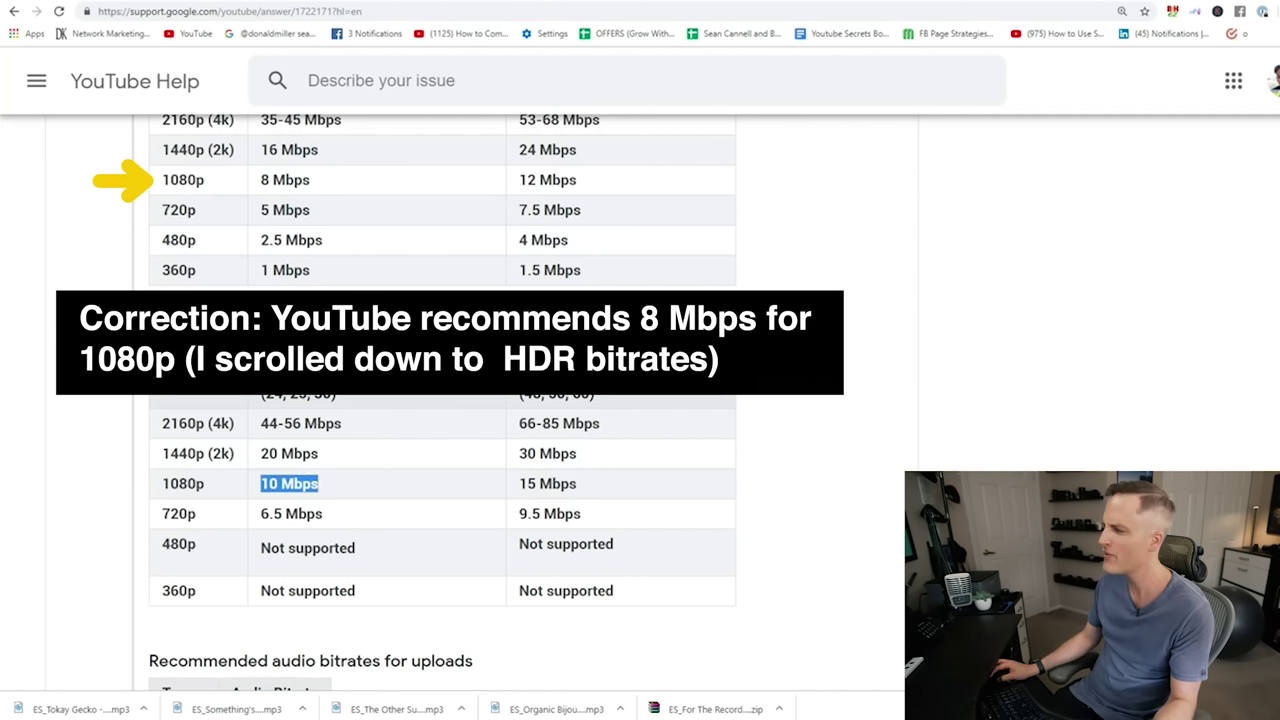
left_click(319, 483)
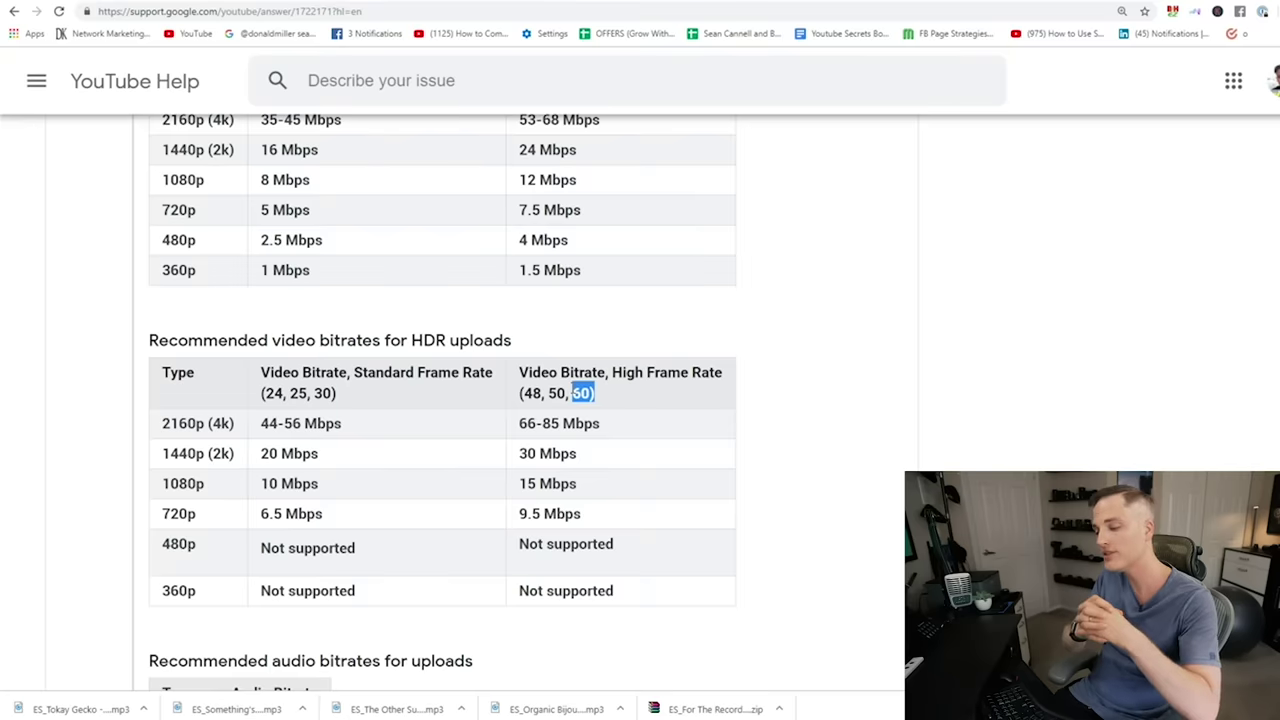
left_click_drag(579, 484, 516, 484)
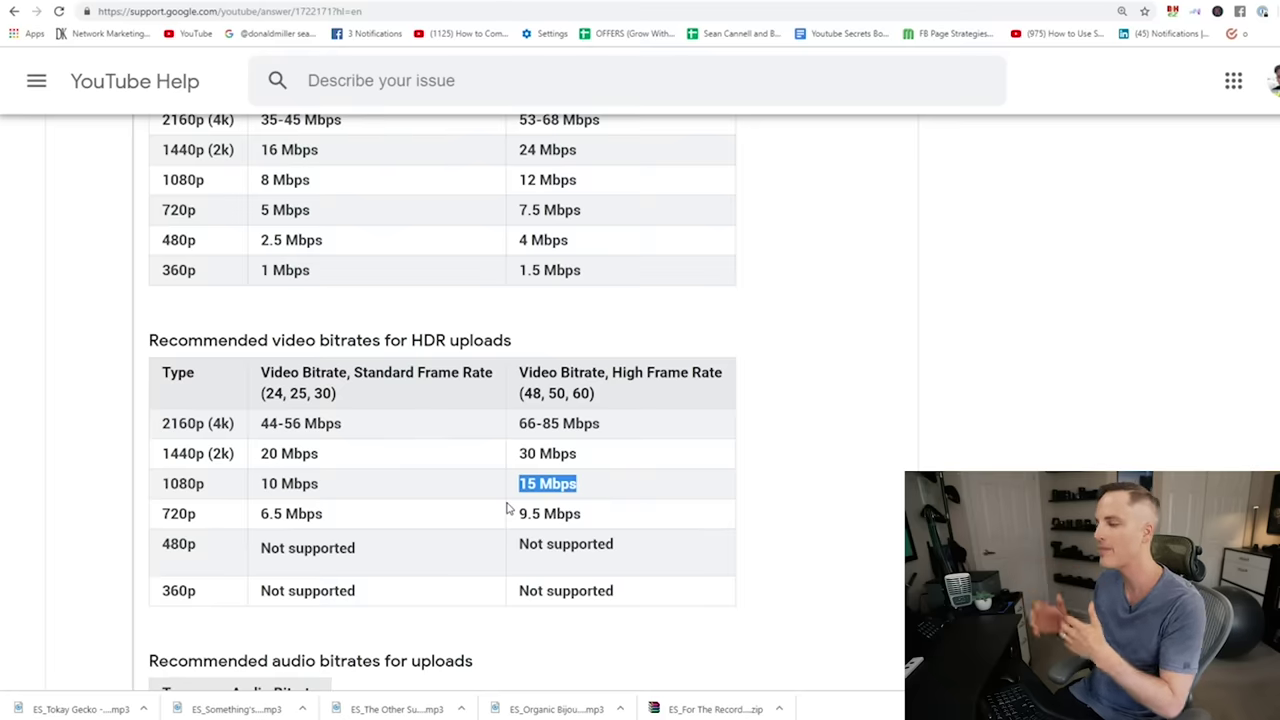
scroll(470, 532, "down", 2)
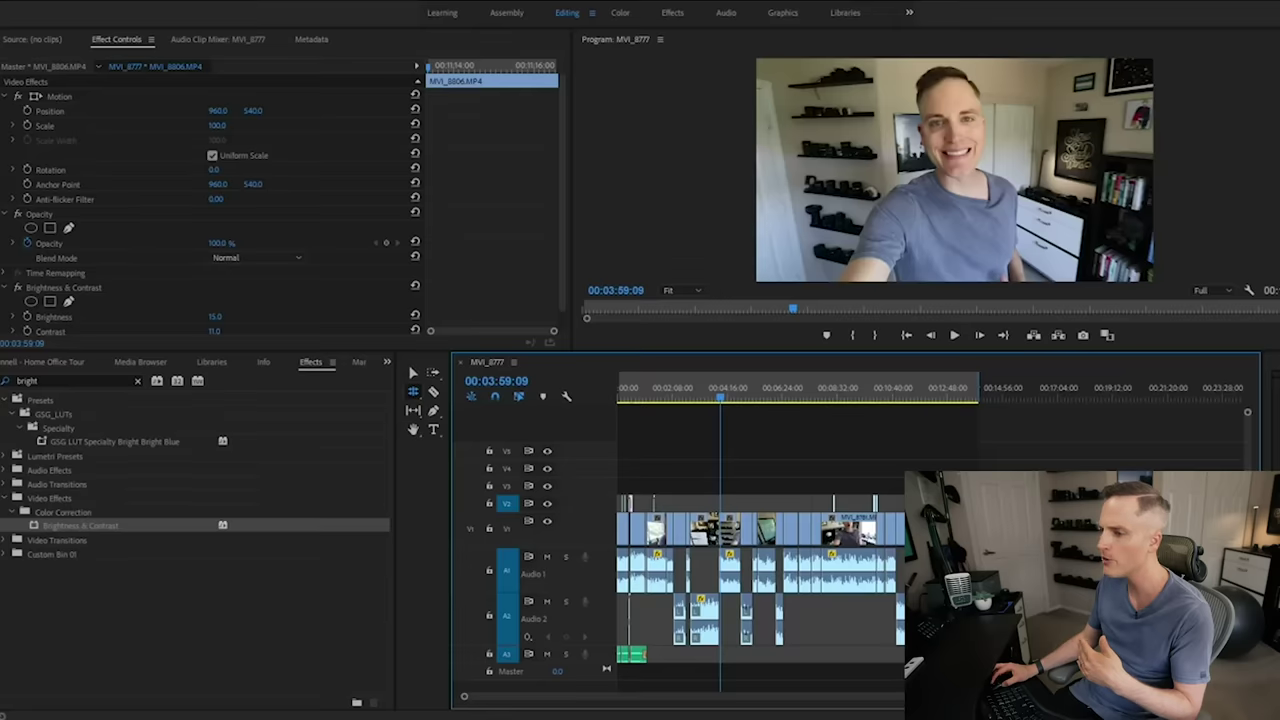
Open the media export settings for the sequence and choose the H.264 format with the YouTube 1080p HD preset.
left_click(20, 2)
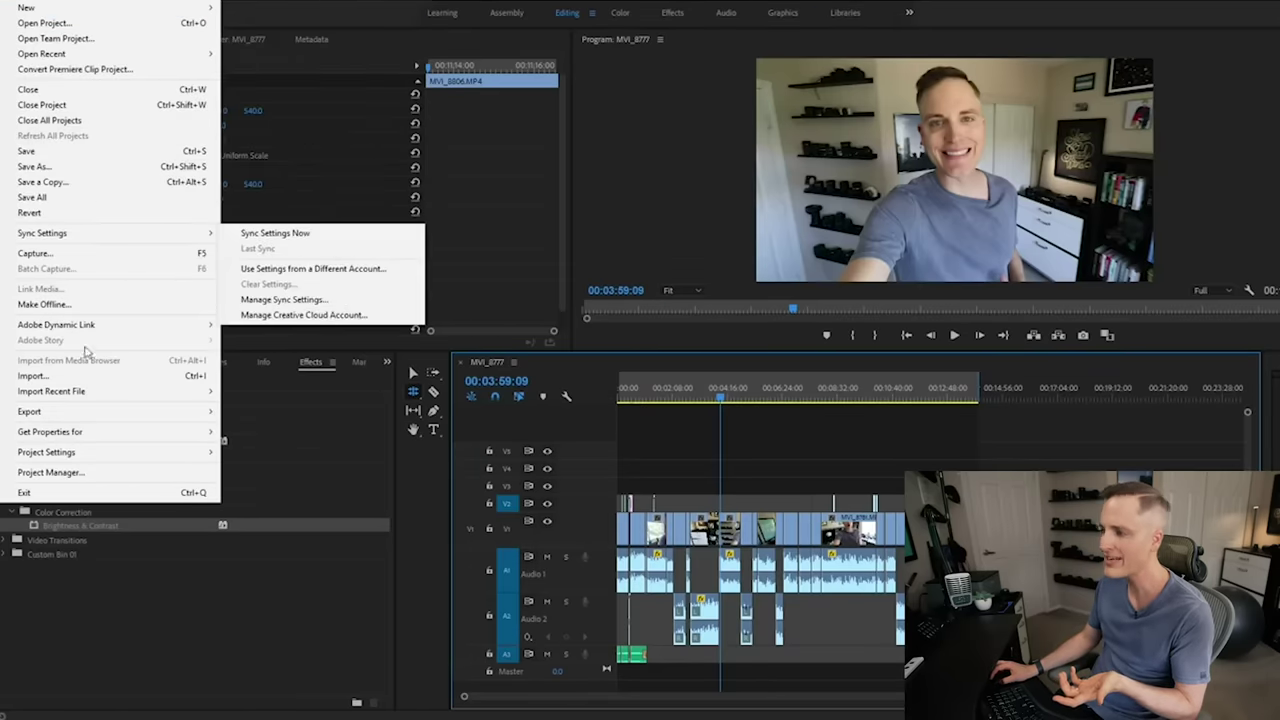
left_click(258, 409)
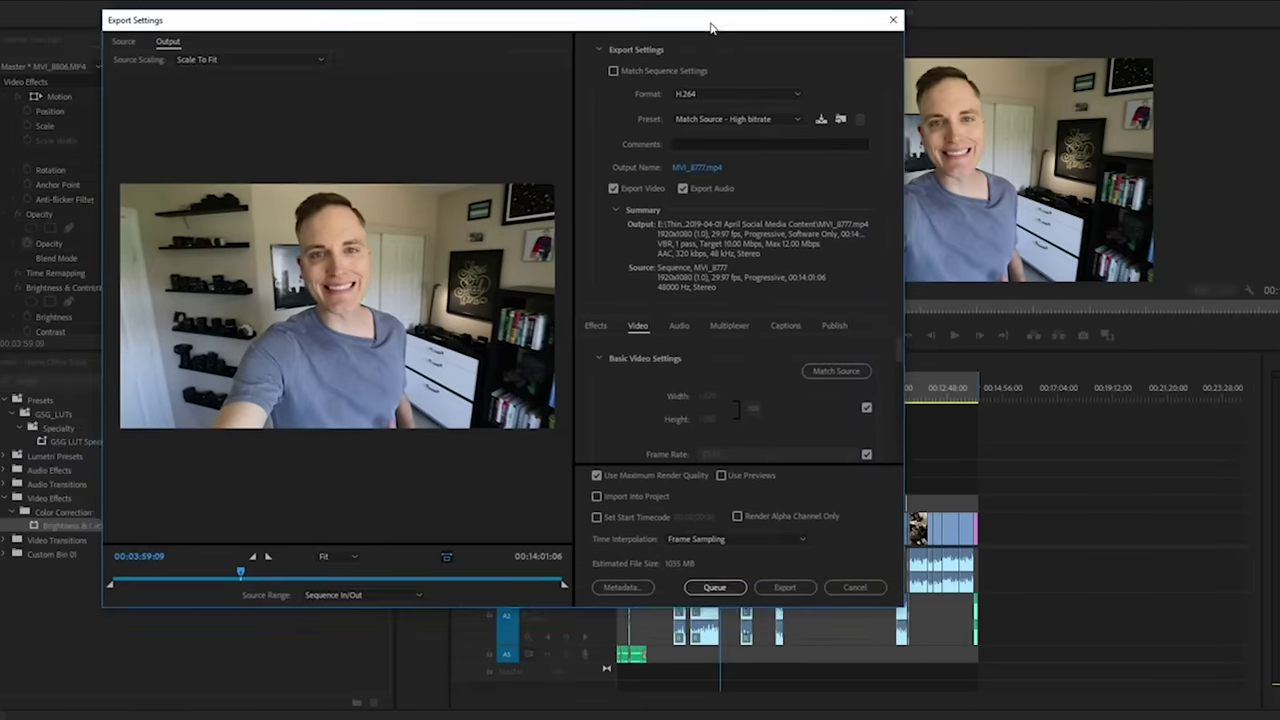
left_click(782, 149)
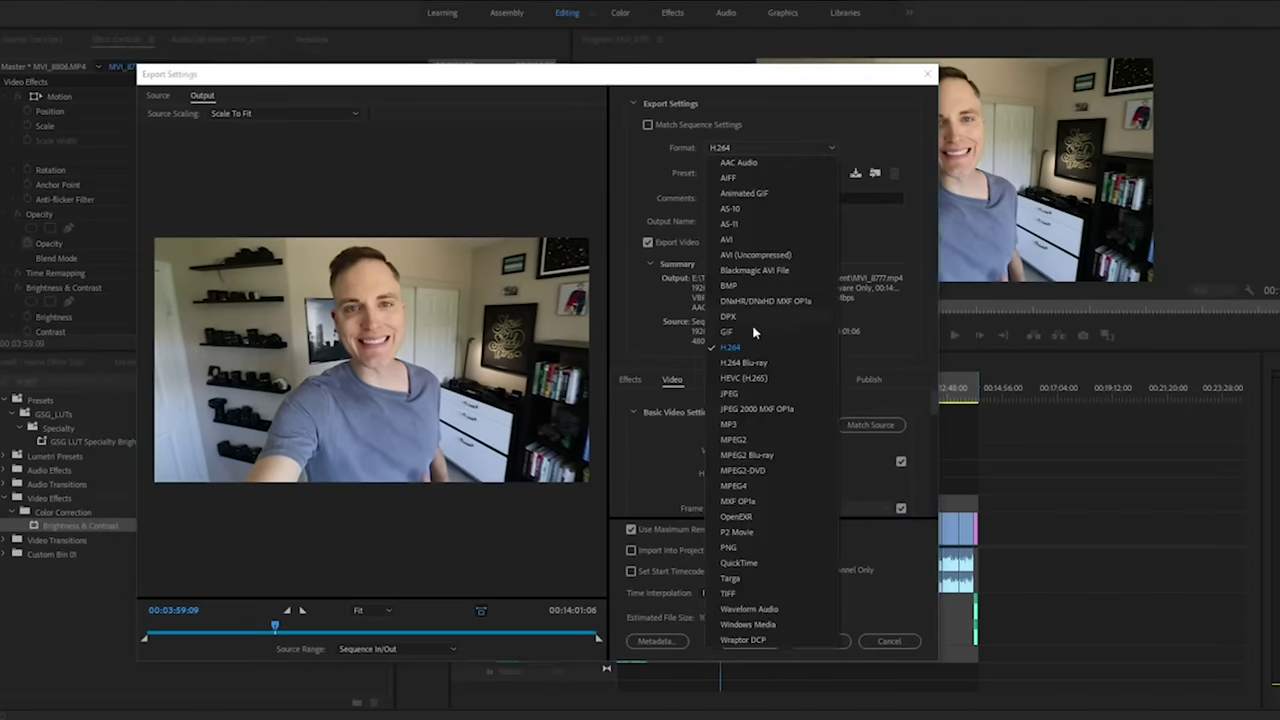
left_click(731, 346)
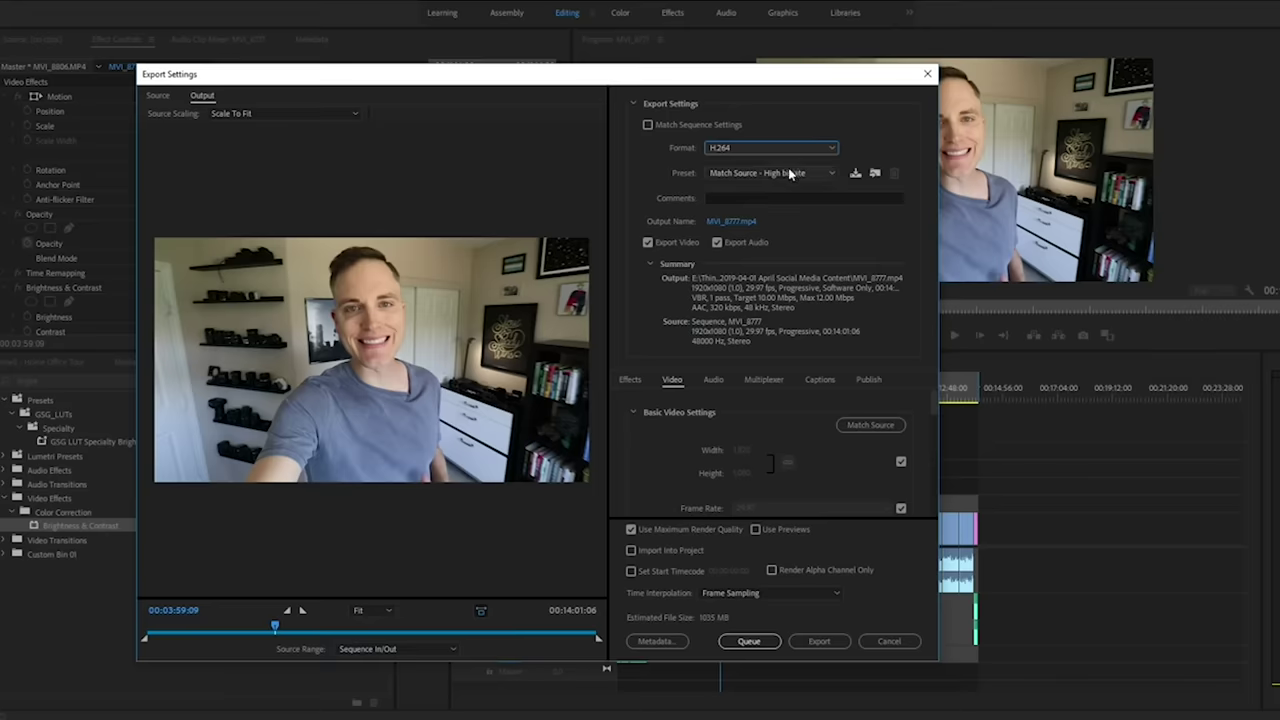
left_click(789, 173)
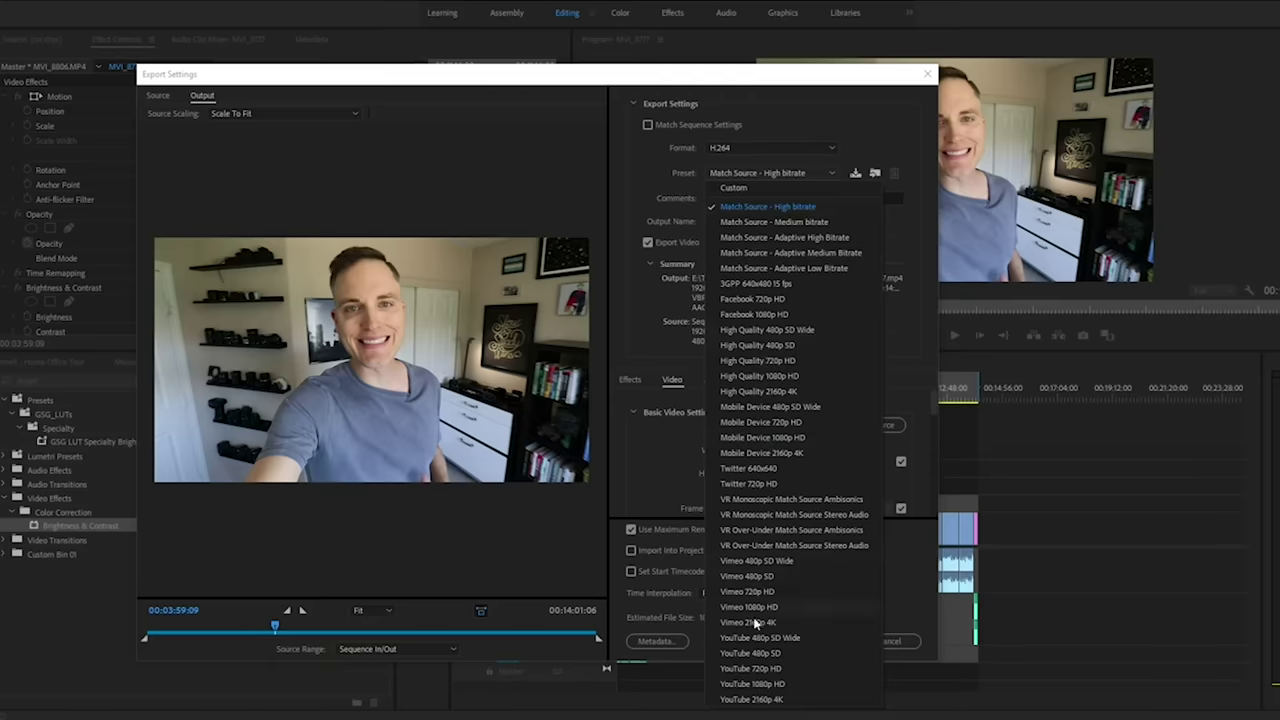
left_click(761, 685)
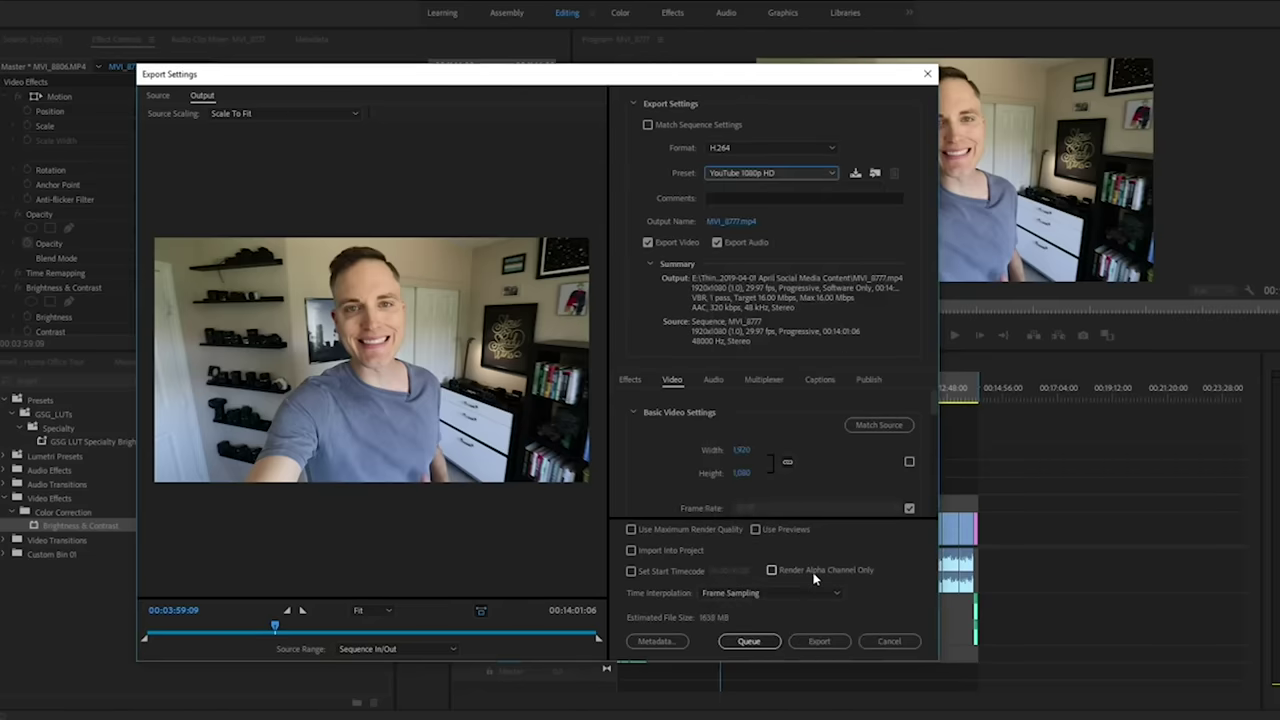
Bring up the target and maximum bitrate settings for the video export.
left_click_drag(934, 401, 923, 489)
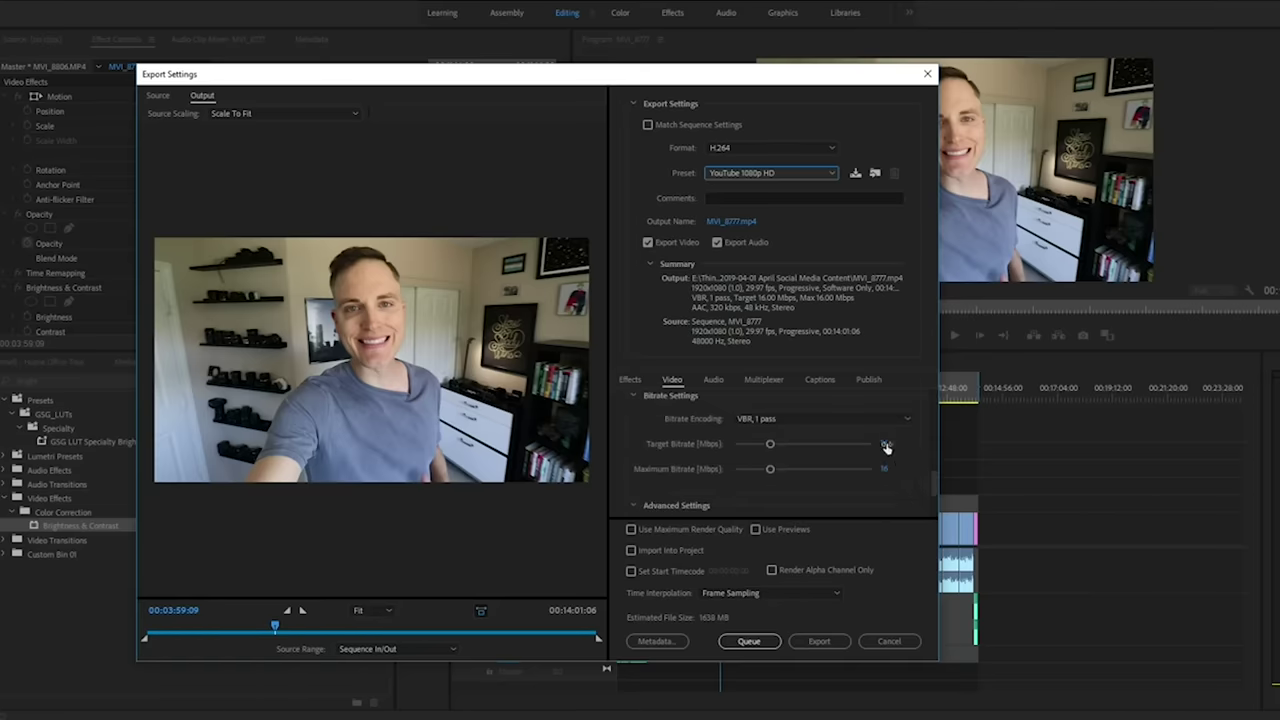